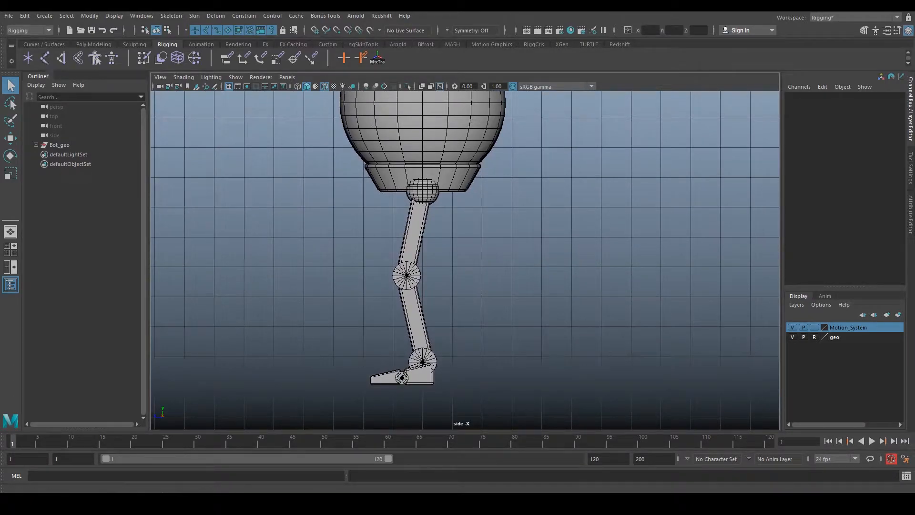
Step: Start a joint chain with the Joint tool, placing the root joint at the centre of the hip ball, at about Y 6.6
left_click(45, 57)
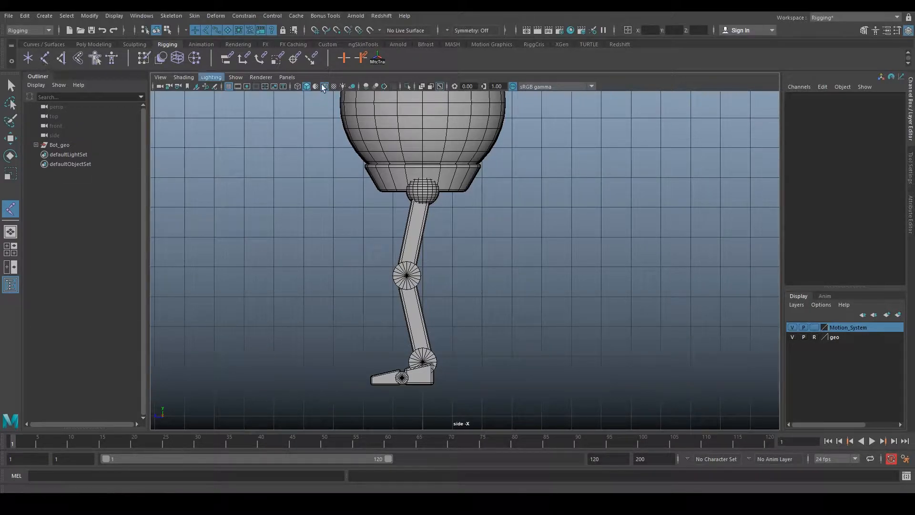
scroll(430, 219, "up", 3)
scroll(430, 219, "up", 6)
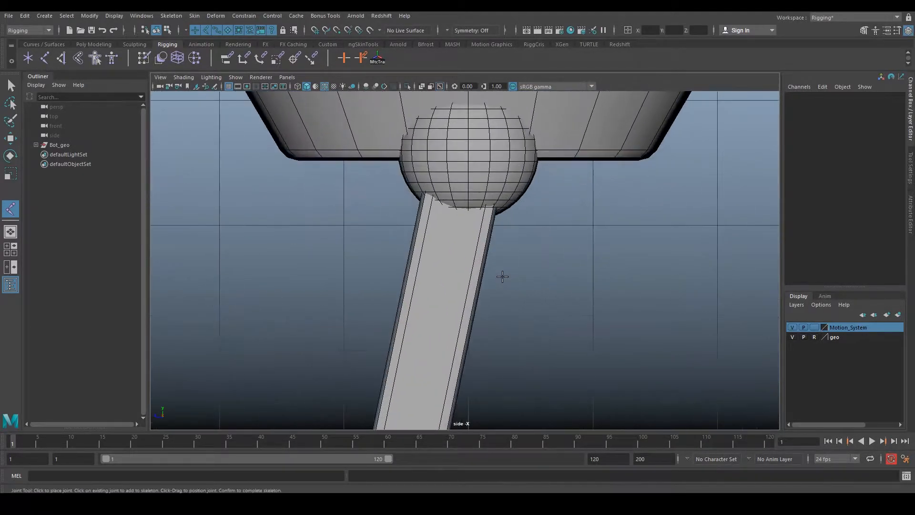
left_click(451, 145)
Step: Place the second joint of the chain at the exact centre of the knee disc
scroll(453, 155, "down", 5)
scroll(464, 253, "up", 8)
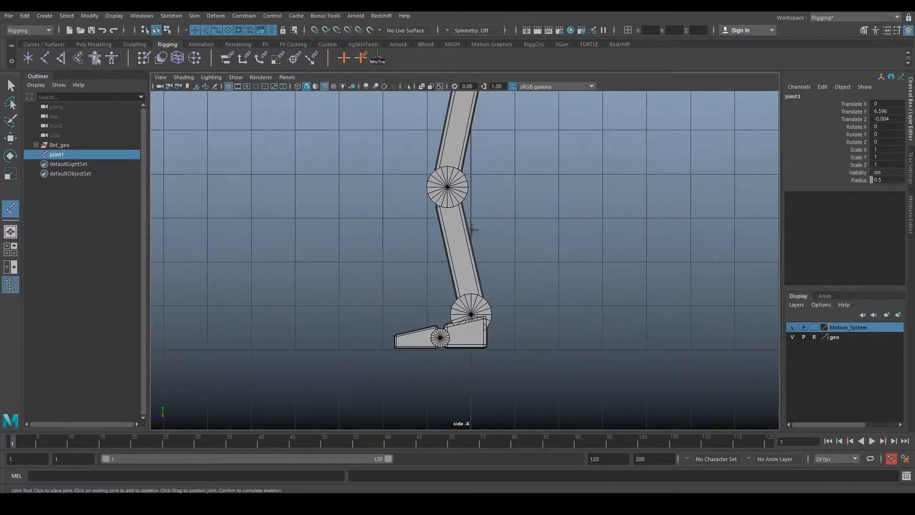
scroll(455, 260, "up", 8)
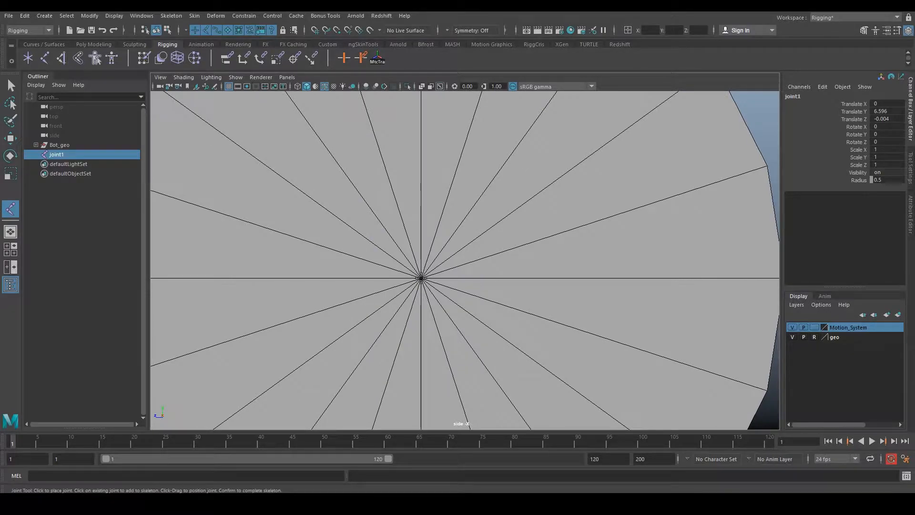
left_click(421, 278)
Step: Place the third joint of the chain at the exact centre of the ankle disc
scroll(421, 278, "down", 10)
scroll(476, 300, "up", 3)
middle_click_drag(481, 390, 481, 278, "alt")
scroll(500, 364, "up", 7)
scroll(496, 345, "up", 7)
scroll(501, 313, "up", 3)
scroll(483, 281, "up", 8)
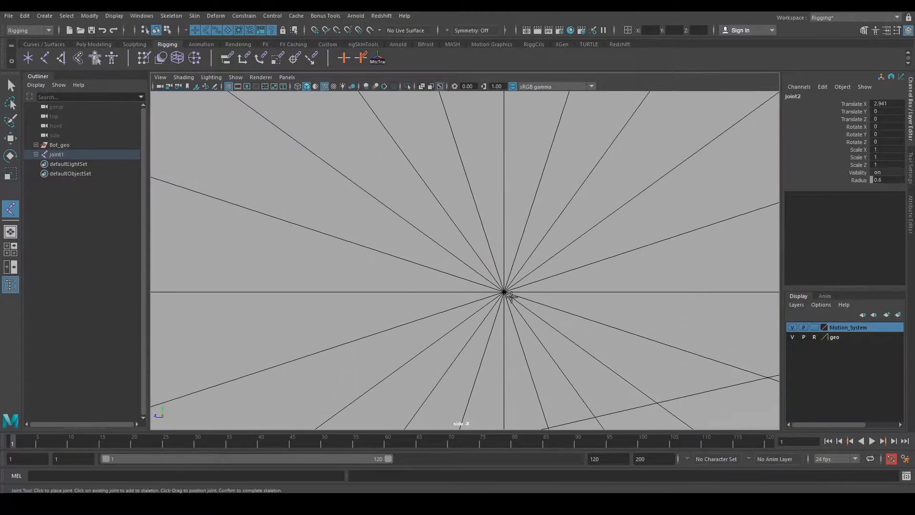
left_click(504, 291)
Step: Place the fourth joint at the centre of the small disc between the foot and the toes
scroll(503, 292, "down", 10)
scroll(496, 325, "up", 5)
scroll(497, 325, "up", 10)
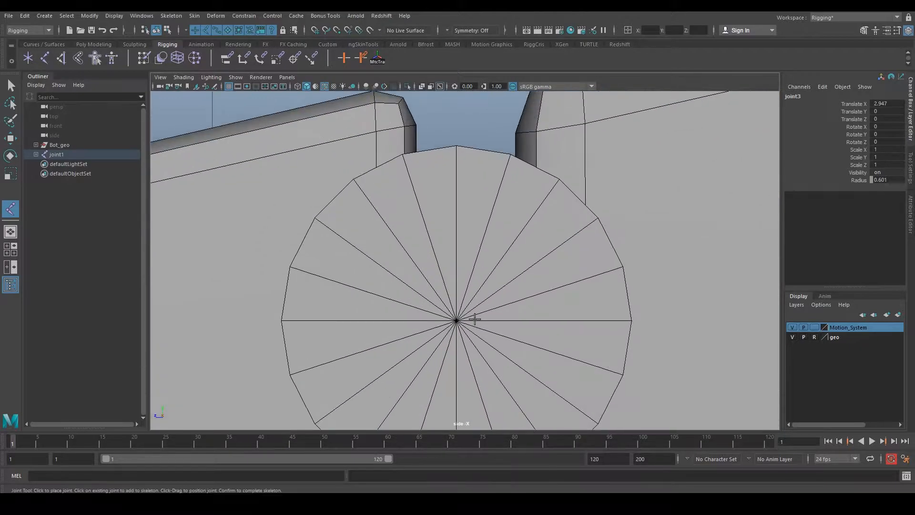
left_click(464, 230)
Step: Place the fifth joint at the bottom front corner of the toe geometry, about 1.04 units from the toe-disc joint
scroll(426, 220, "down", 10)
scroll(426, 220, "down", 3)
scroll(552, 313, "up", 15)
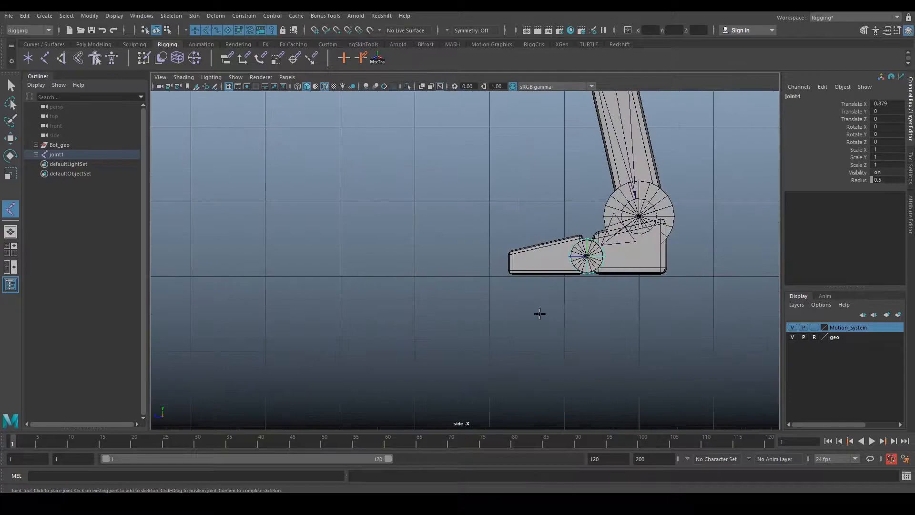
scroll(547, 321, "up", 8)
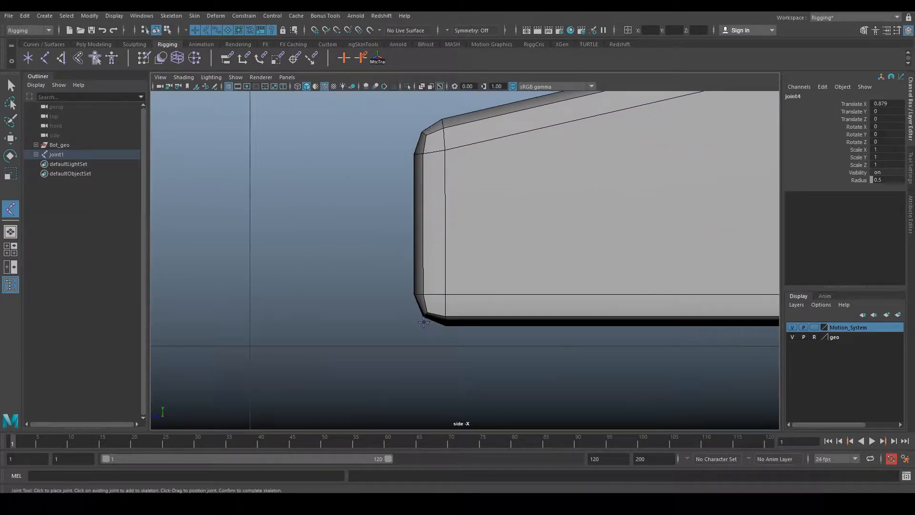
left_click(439, 326)
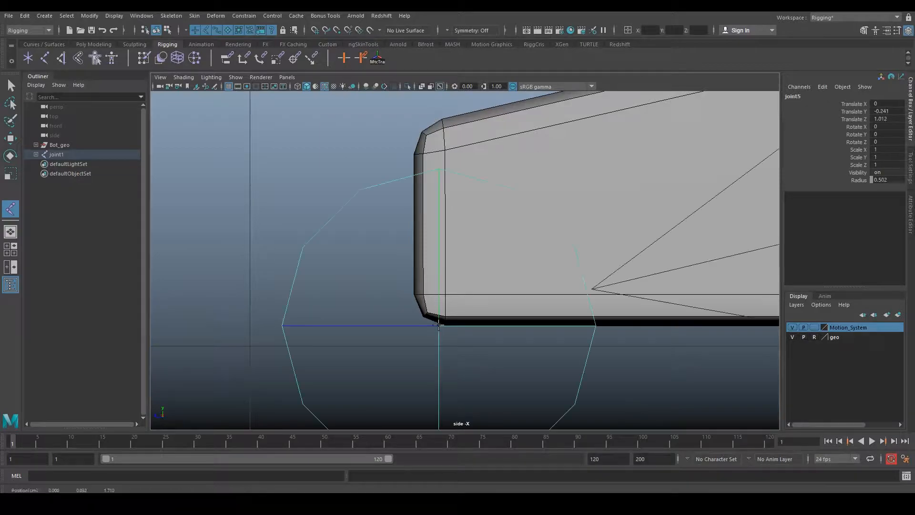
Step: Place the last joint at the bottom rear corner of the heel, about 2.02 units from the toe-tip joint, and complete the chain
right_click_drag(532, 336, 650, 374, "alt")
middle_click_drag(459, 316, 602, 361, "alt")
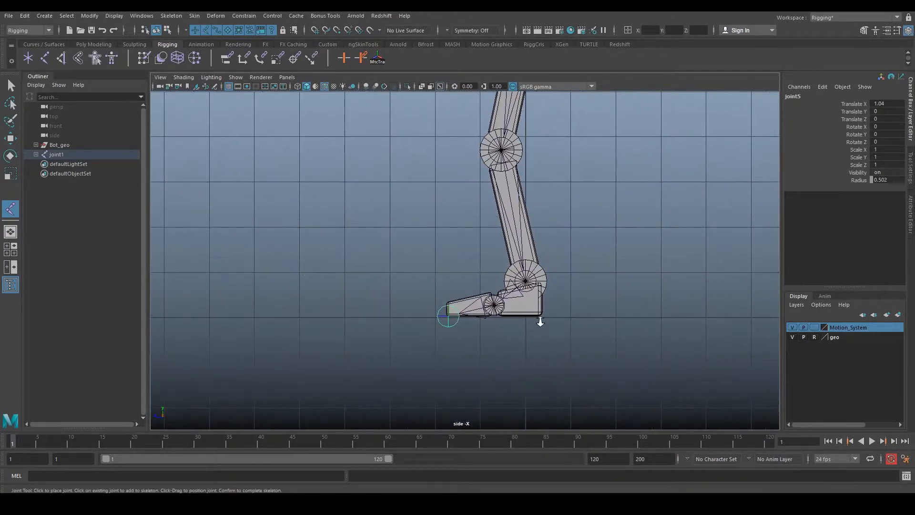
right_click_drag(477, 295, 508, 306, "alt")
scroll(544, 299, "up", 10)
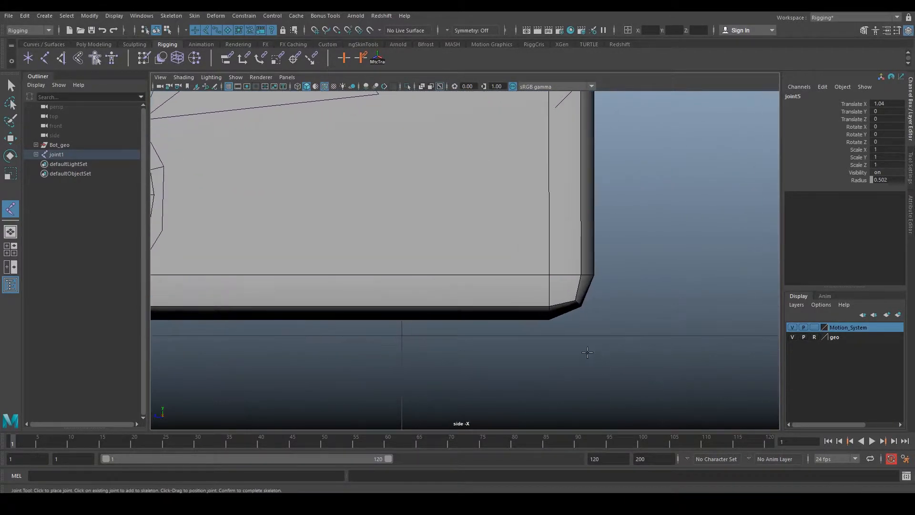
left_click(559, 318)
key("f")
middle_click_drag(522, 306, 528, 321, "alt")
right_click_drag(527, 322, 548, 351, "alt")
key("Return")
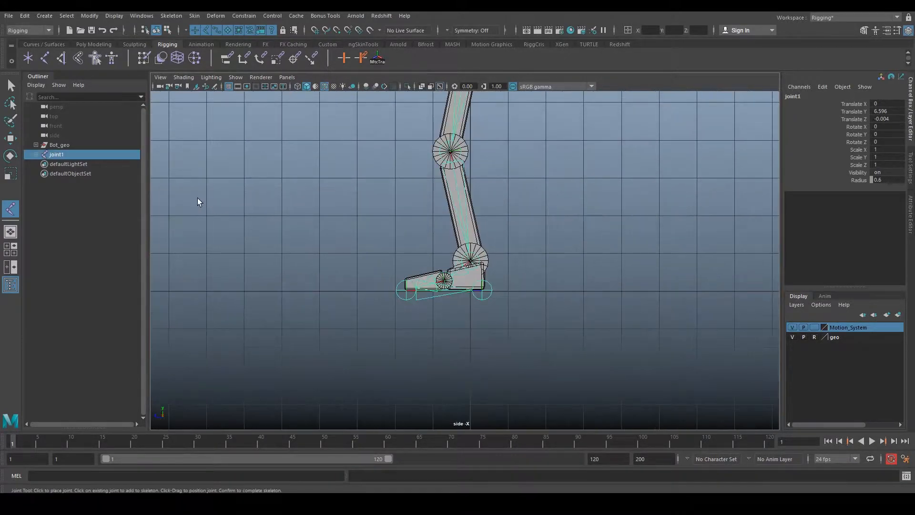
Step: Expand the joint hierarchy, rename the root joint L_UpperLeg_jnt and copy that name
left_click(36, 154, "shift")
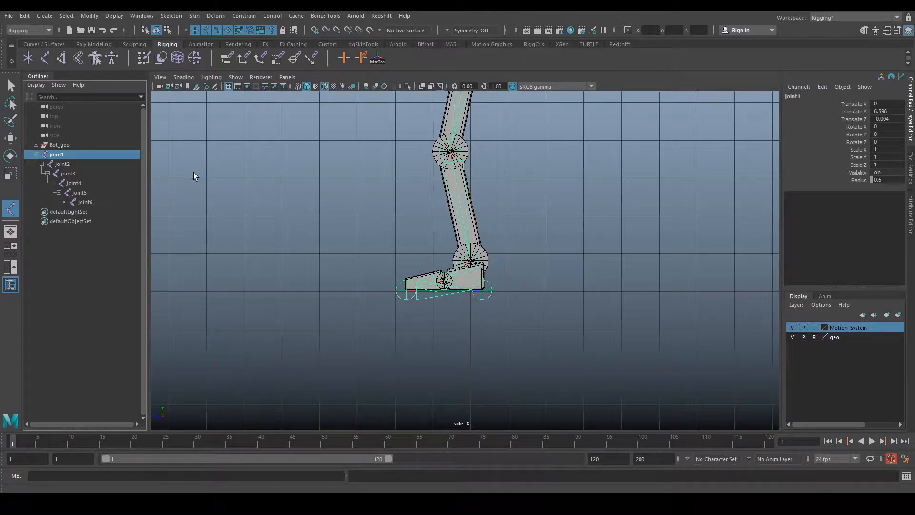
double_click(71, 154)
type("L_Upper")
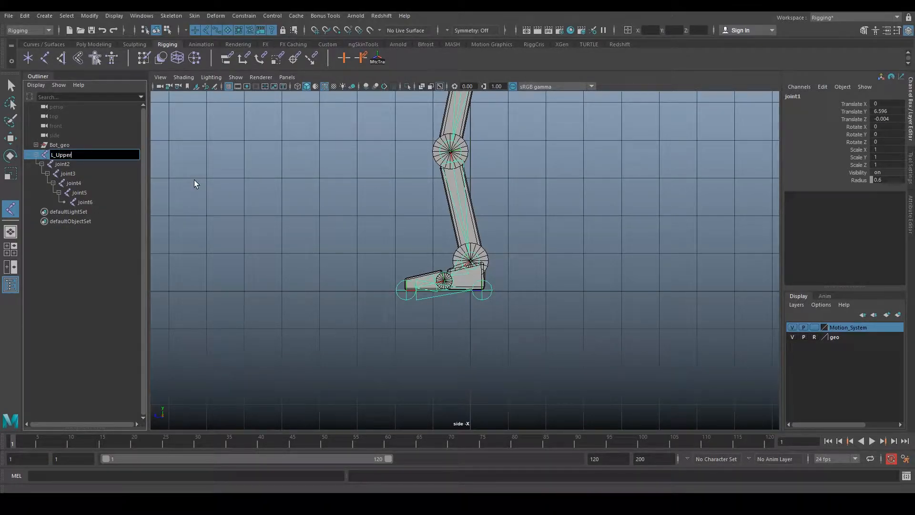
type("Leg_jnt")
key("ctrl+a")
key("ctrl+c")
Step: Rename the knee joint L_LowerLeg_jnt, reusing the copied name
double_click(89, 166)
key("ctrl+v")
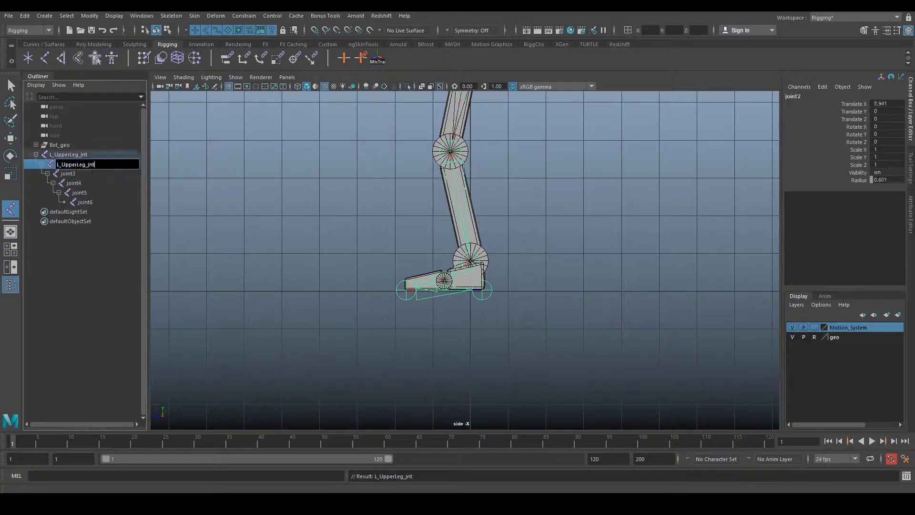
key("BackSpace")
key("BackSpace")
key("BackSpace")
key("BackSpace")
key("BackSpace")
type("Lower")
Step: Rename the ankle joint L_Ankle_jnt, reusing the copied name
double_click(81, 175)
key("ctrl+v")
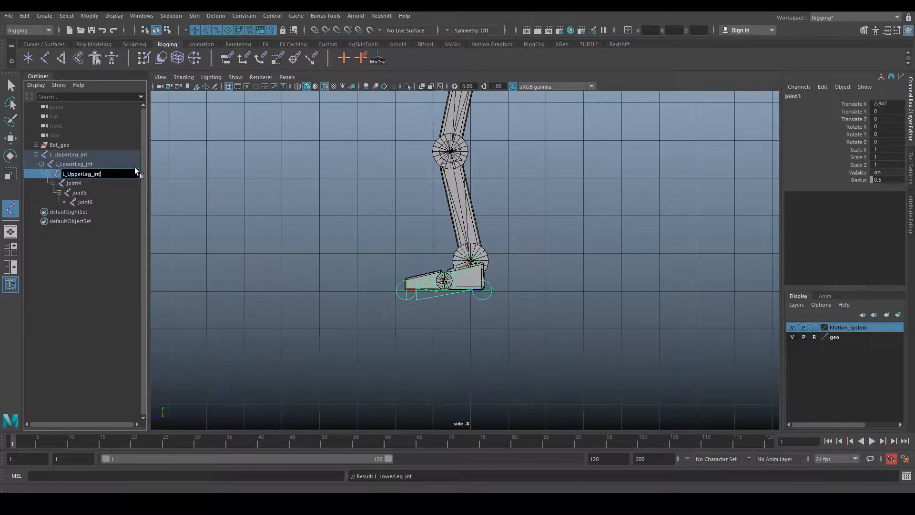
key("BackSpace")
key("BackSpace")
key("BackSpace")
key("BackSpace")
key("BackSpace")
key("BackSpace")
key("BackSpace")
key("BackSpace")
key("BackSpace")
type("Ankle_")
key("Return")
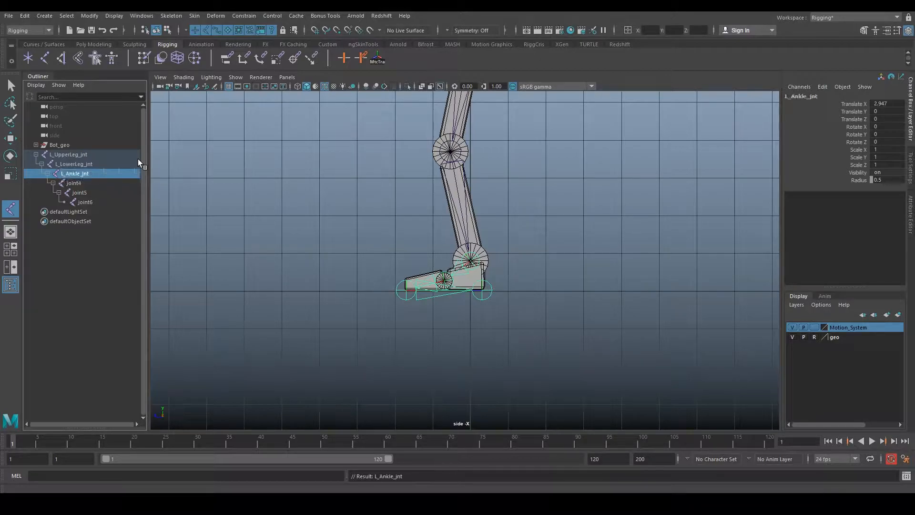
Step: Rename the joint between the foot and the toes L_Toes_jnt, reusing the copied name
double_click(97, 181)
key("ctrl+v")
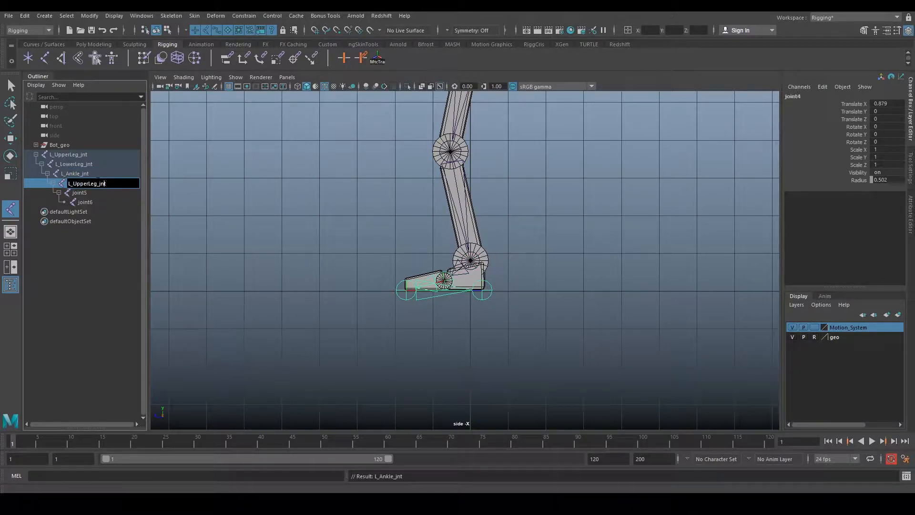
key("BackSpace")
key("BackSpace")
key("BackSpace")
key("BackSpace")
key("BackSpace")
key("BackSpace")
key("BackSpace")
key("BackSpace")
type("Toes")
key("Return")
Step: Rename the joint at the front of the toes L_ToeTip_jnt, with a capital T in ToeTip
double_click(95, 191)
key("ctrl+v")
key("BackSpace")
key("BackSpace")
key("BackSpace")
key("BackSpace")
key("BackSpace")
key("BackSpace")
key("BackSpace")
key("BackSpace")
type("toeTip")
key("Return")
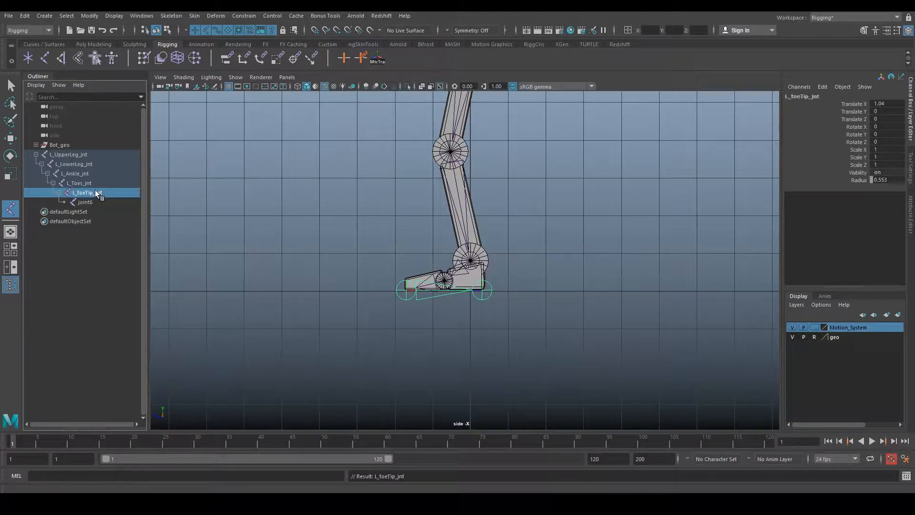
double_click(81, 192)
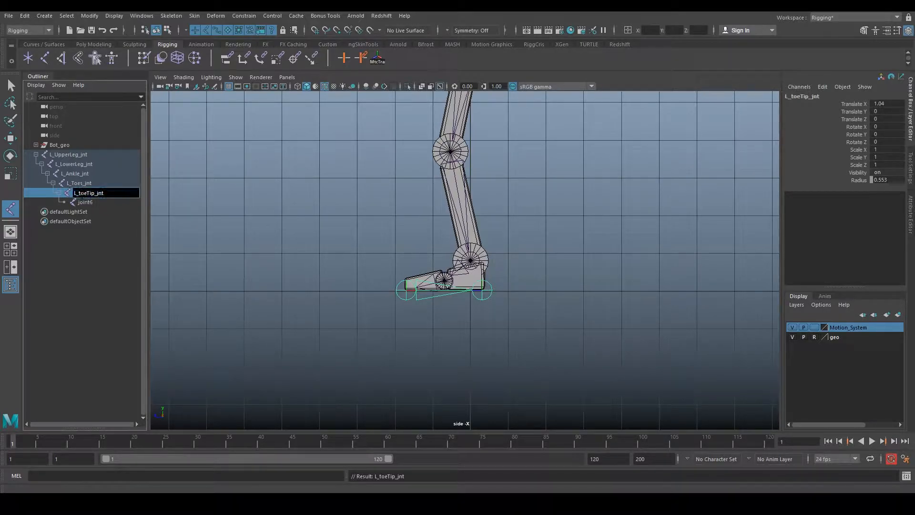
Step: Rename the last joint of the chain L_Heel_jnt, reusing the copied name
double_click(101, 204)
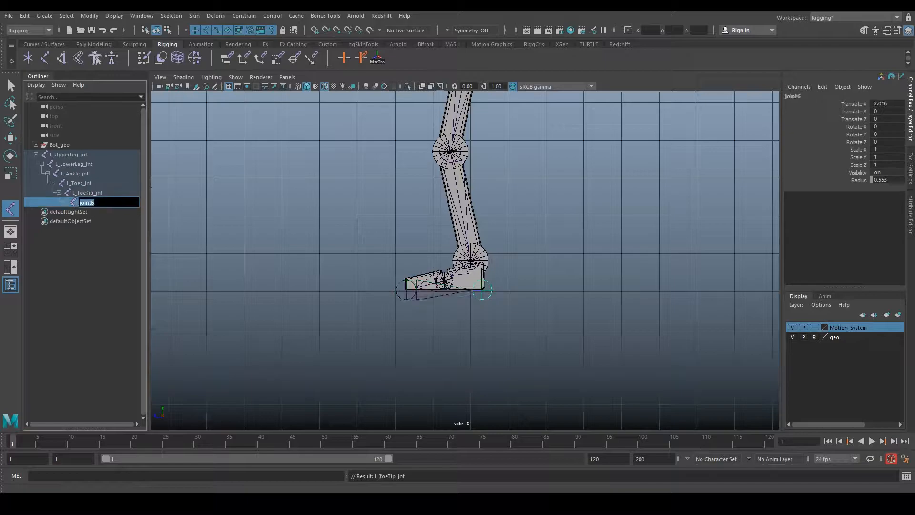
key("ctrl+v")
key("BackSpace")
key("BackSpace")
key("BackSpace")
key("BackSpace")
key("BackSpace")
key("BackSpace")
key("BackSpace")
key("BackSpace")
type("Heel")
key("Return")
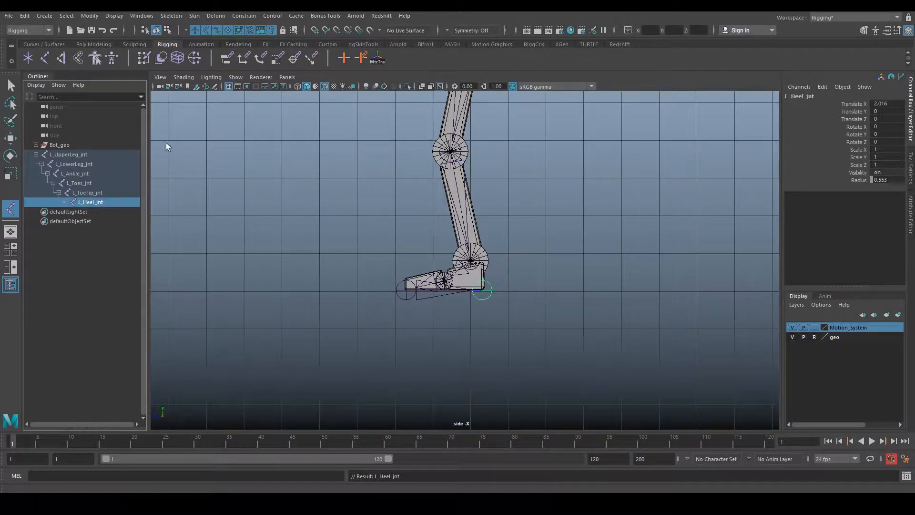
Step: Duplicate the whole L_UpperLeg_jnt chain twice and expand both copies in the hierarchy
left_click(67, 155)
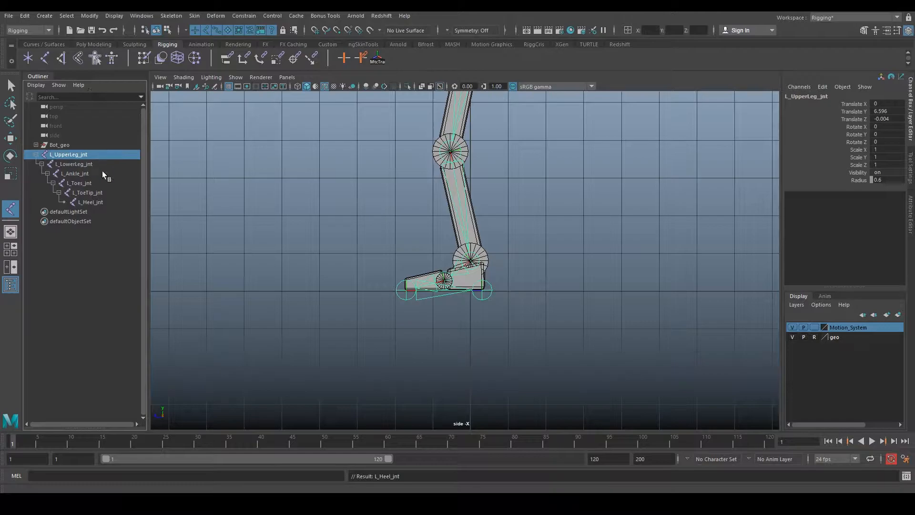
key("ctrl+d")
key("ctrl+d")
left_click(37, 211)
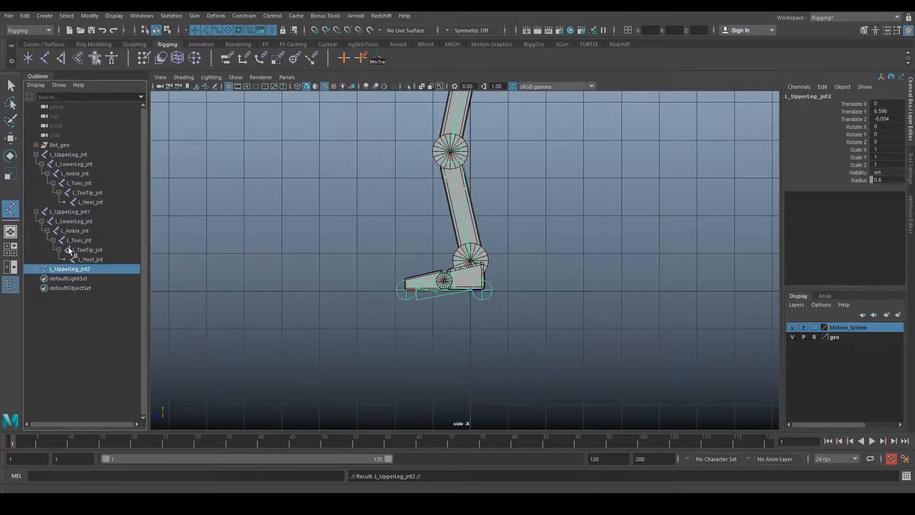
left_click(36, 269)
Step: Use Search and Replace Names on all joints of the first duplicated chain to replace jnt with ik
left_click(63, 214)
left_click(96, 257, "shift")
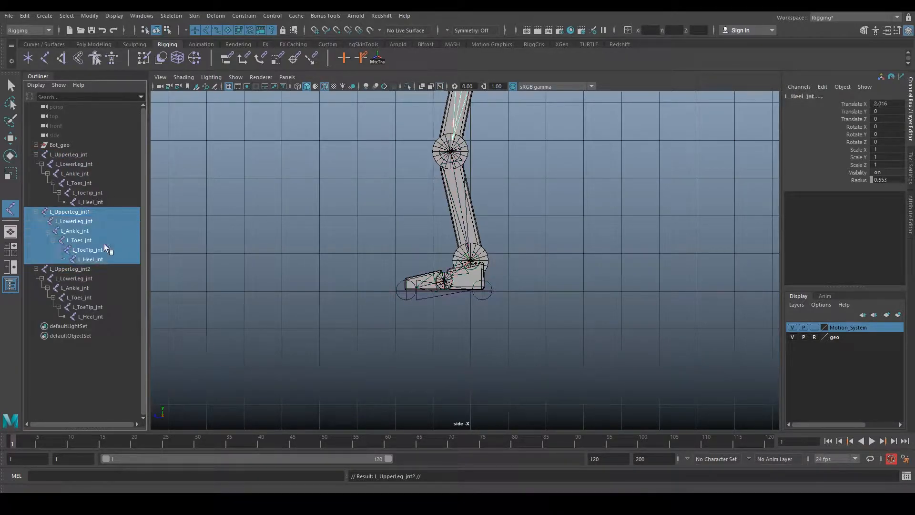
left_click(90, 15)
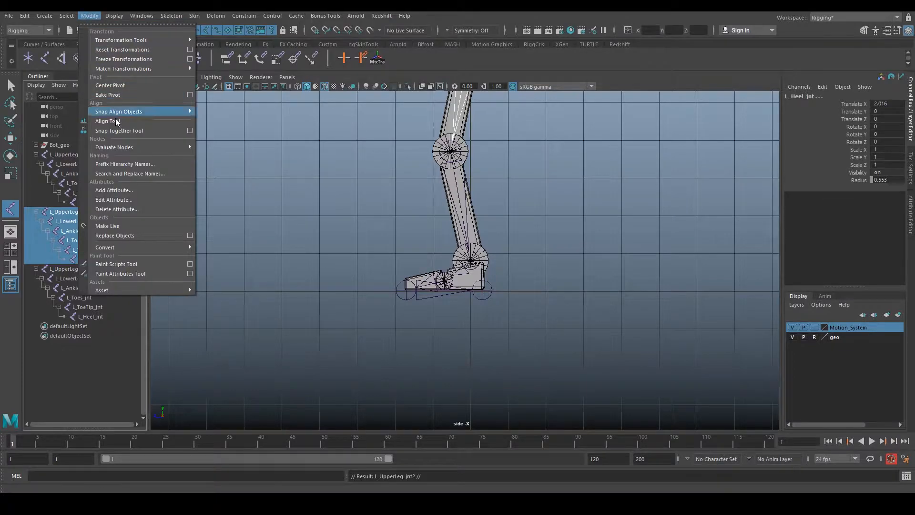
left_click(130, 172)
double_click(730, 113)
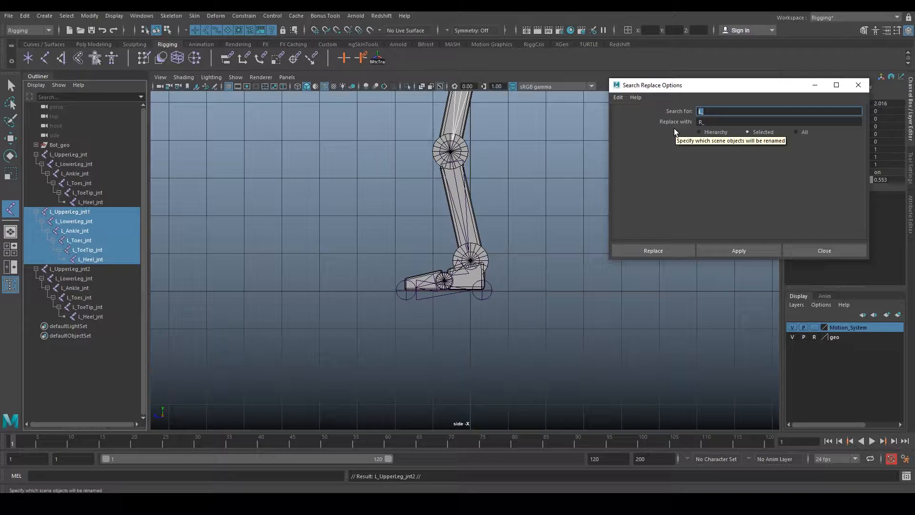
type("jnt")
key("Tab")
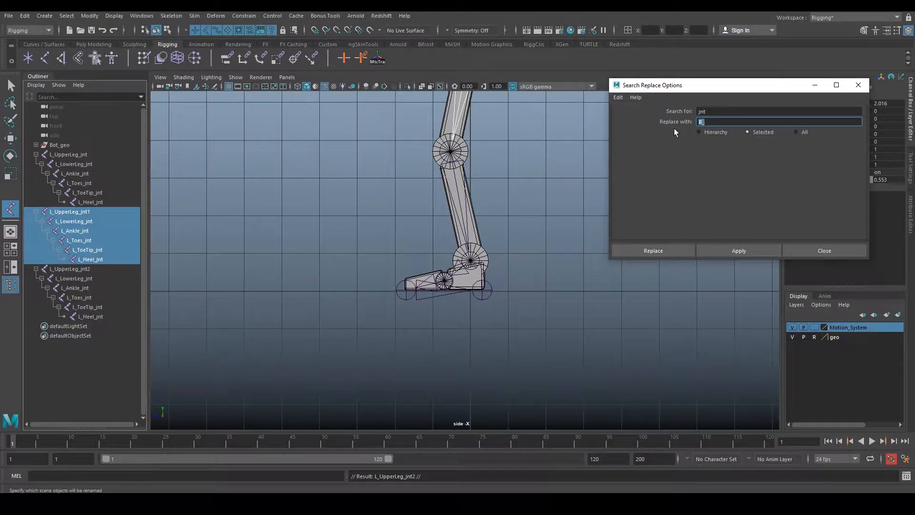
type("ik")
left_click(730, 245)
Step: Replace jnt with Fk, with a capital F, in all joint names of the second duplicated chain
left_click(85, 269)
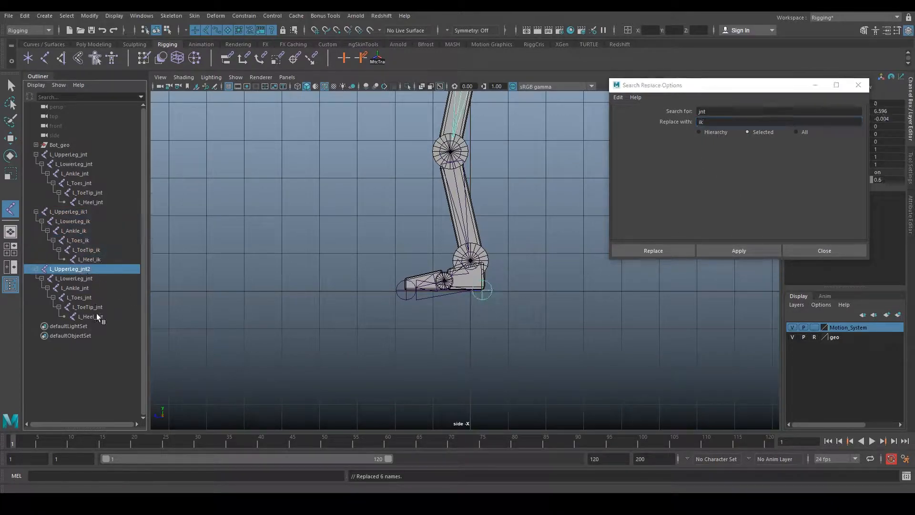
left_click(97, 316, "shift")
left_click(662, 123)
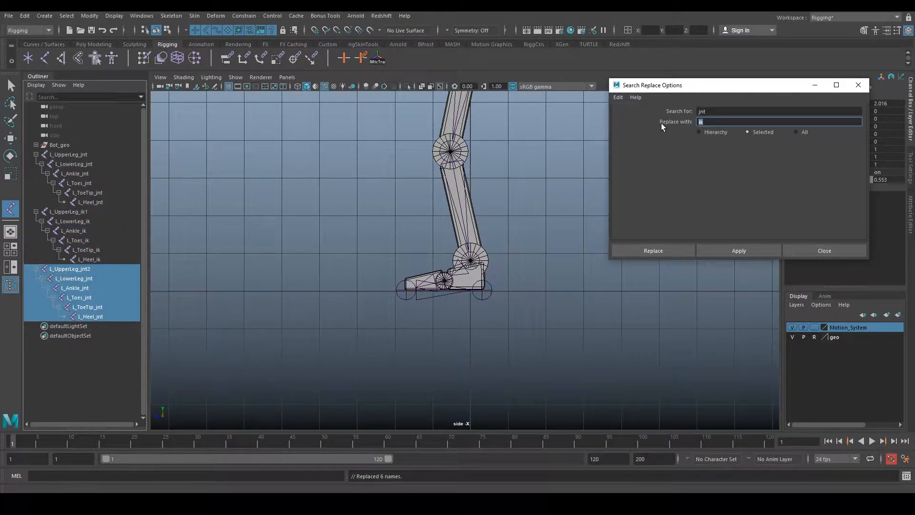
type("fk")
left_click(719, 247)
key("ctrl+z")
key("ctrl+z")
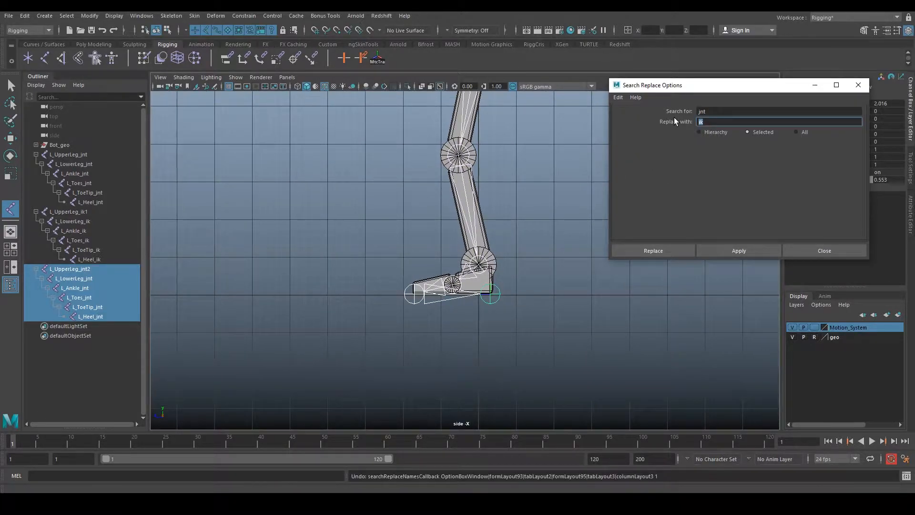
left_click(729, 248)
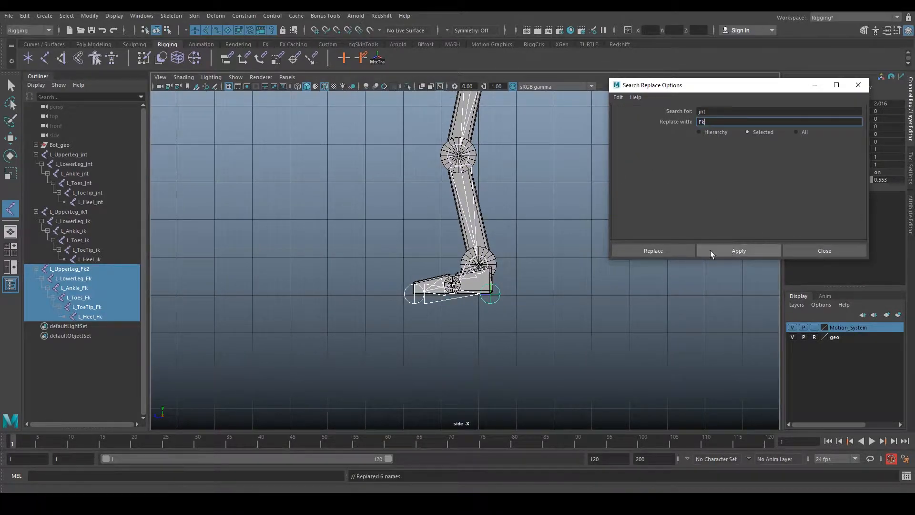
Step: Replace ik with Ik, with a capital I, in all joint names of the first duplicated chain
left_click(84, 211)
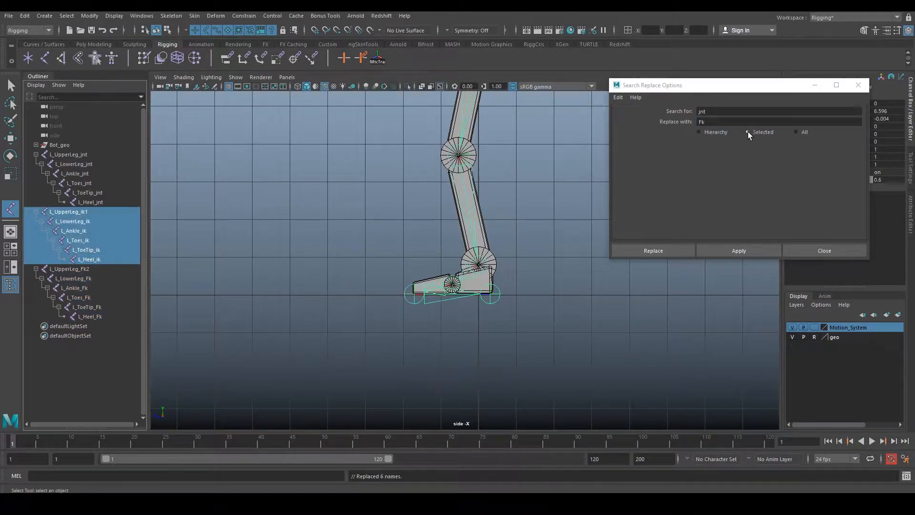
left_click_drag(724, 111, 636, 100)
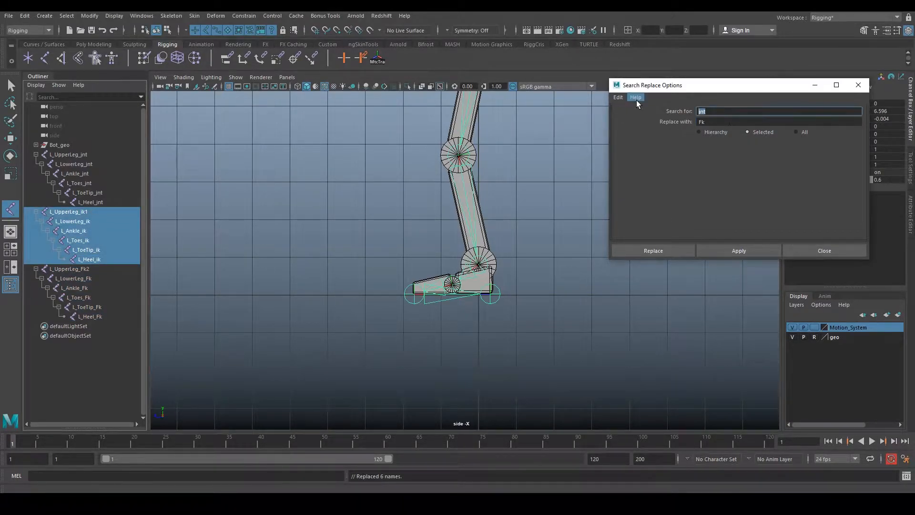
type("ik")
key("Tab")
type("Ik")
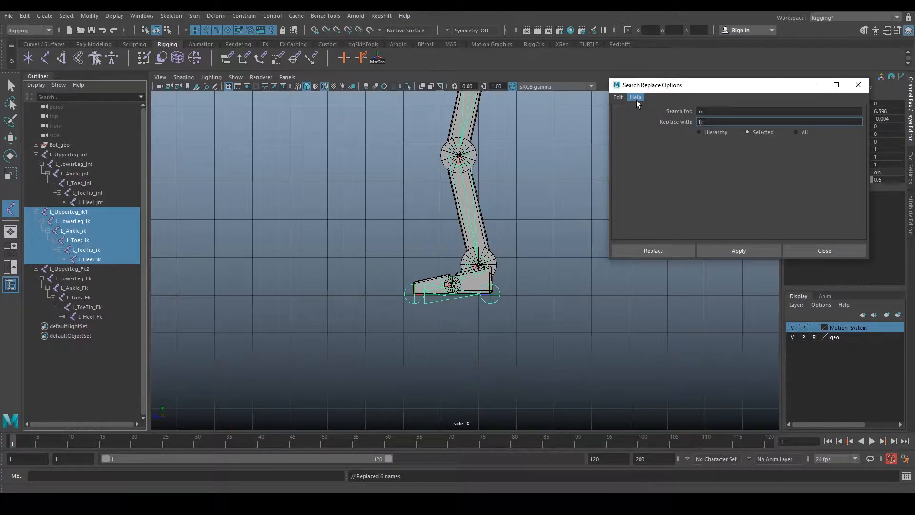
left_click(738, 251)
Step: Remove the trailing numbers from the duplicated root joints, naming them L_UpperLeg_Ik and L_UpperLeg_Fk, and collapse all three chains
left_click(108, 211)
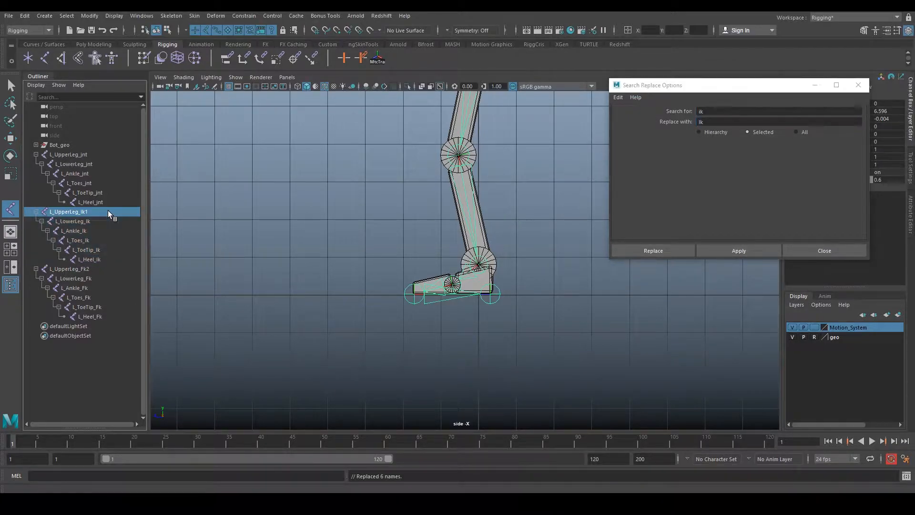
double_click(107, 211)
double_click(101, 272)
key("BackSpace")
key("Return")
left_click(36, 211)
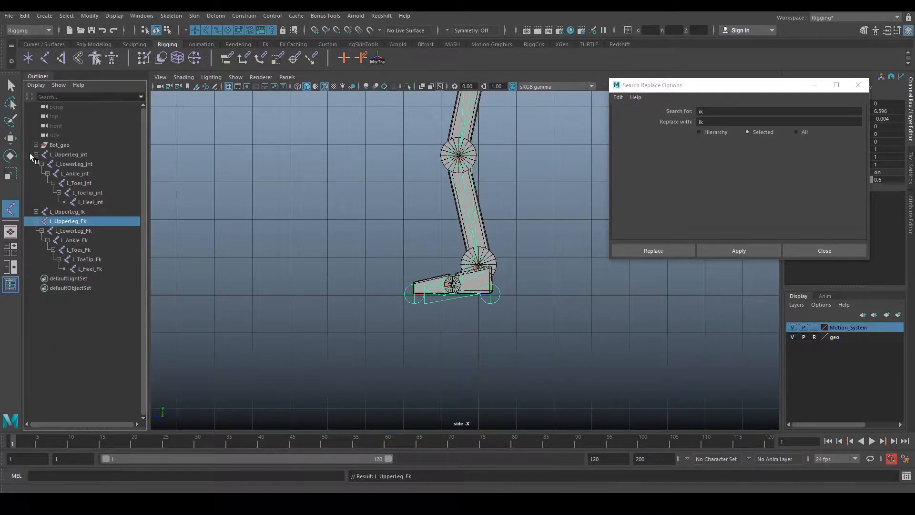
left_click(36, 155)
left_click(36, 174)
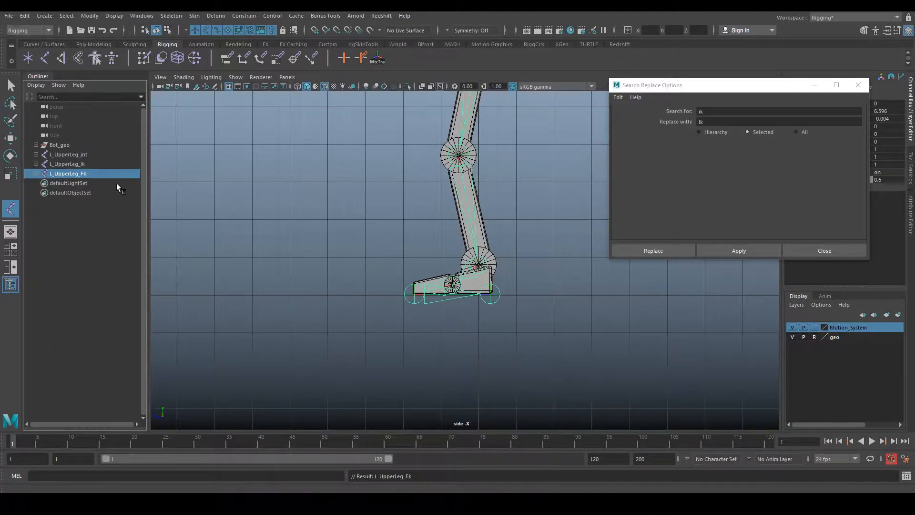
Step: Duplicate the L_UpperLeg_Fk chain and replace Fk with Rf in all joint names of the copy
key("ctrl+d")
left_click(36, 183)
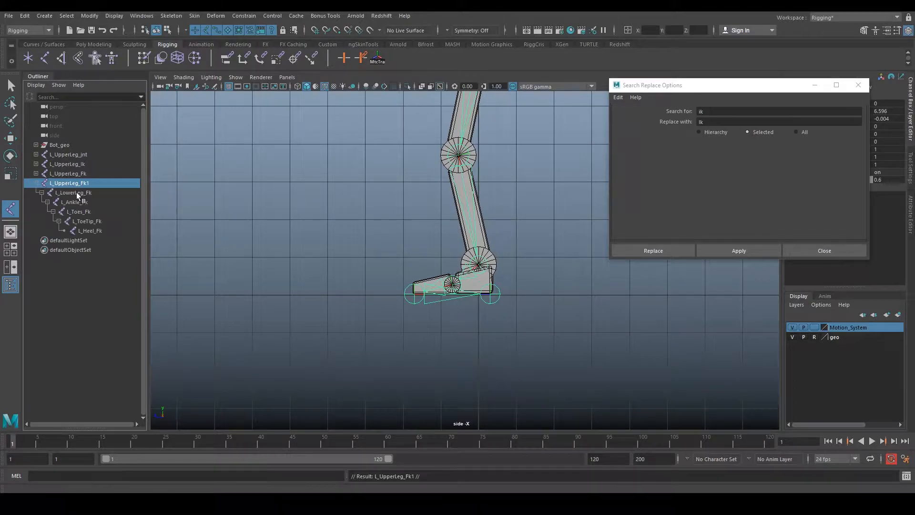
left_click(93, 231, "shift")
left_click(656, 108)
type("Fk")
key("Tab")
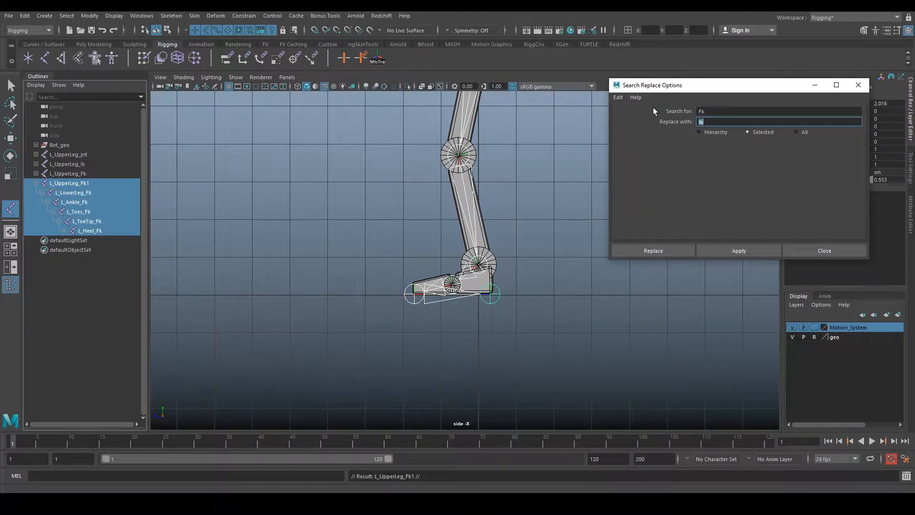
type("Rf")
left_click(750, 254)
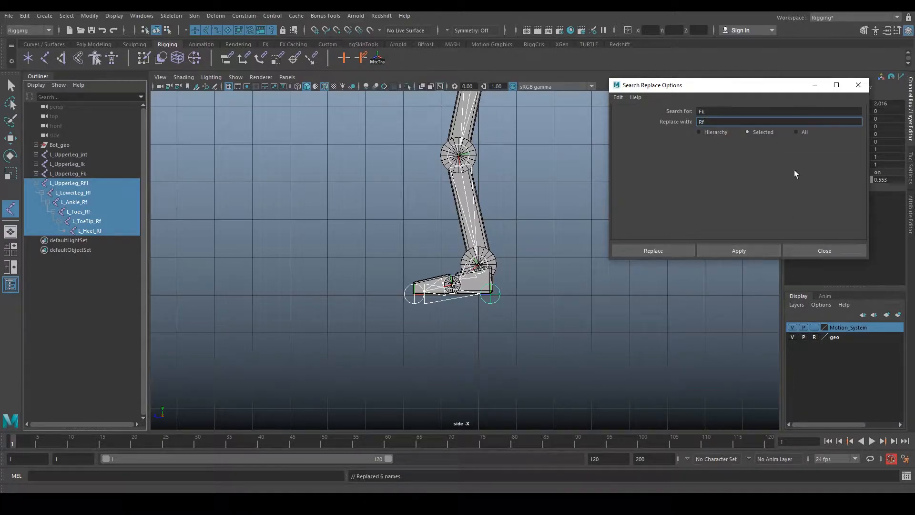
left_click(858, 85)
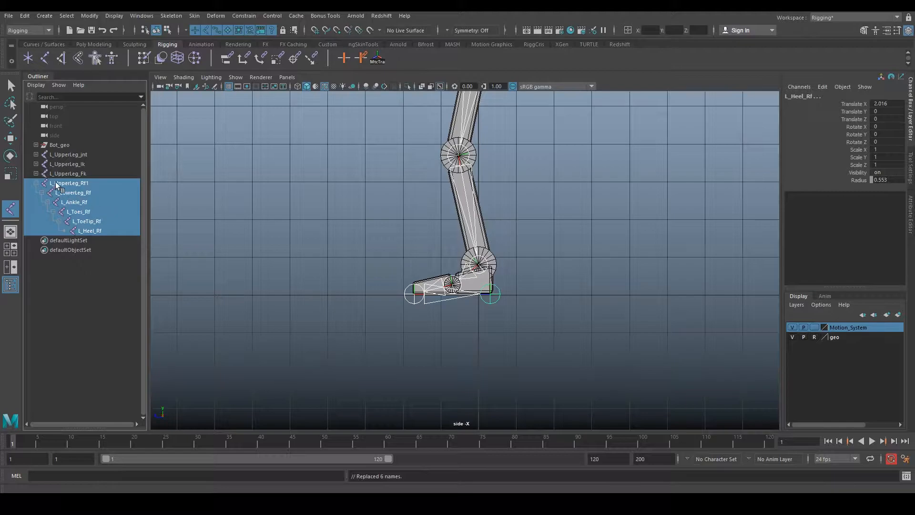
Step: Rename the root joint of the new chain L_UpperLeg_Rf and collapse its hierarchy
double_click(87, 181)
left_click(89, 182)
key("BackSpace")
key("Return")
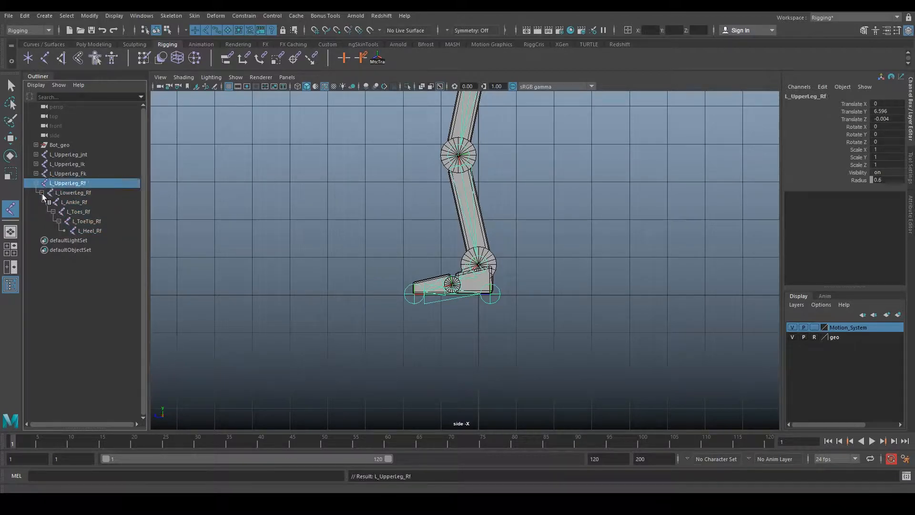
left_click(36, 183)
Step: Select L_UpperLeg_jnt and delete the Motion_System display layer
left_click(71, 153)
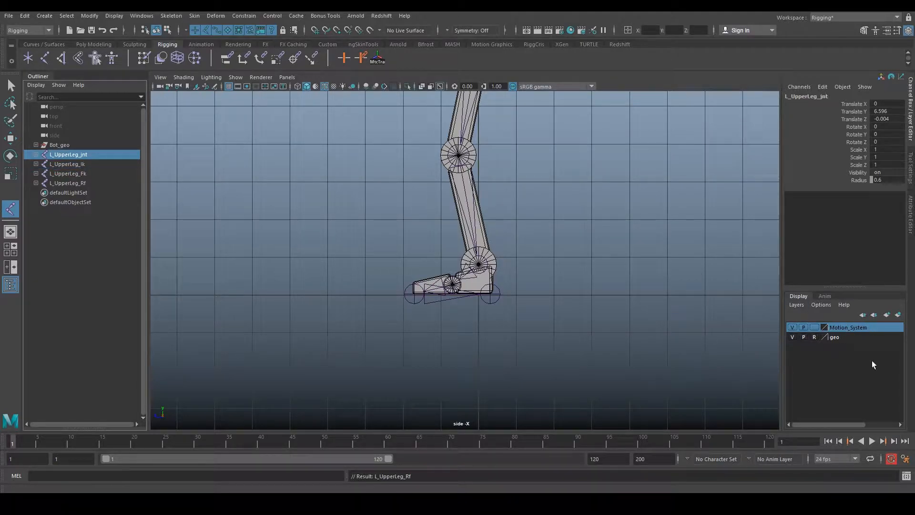
left_click(853, 336)
left_click(796, 305)
left_click(806, 387)
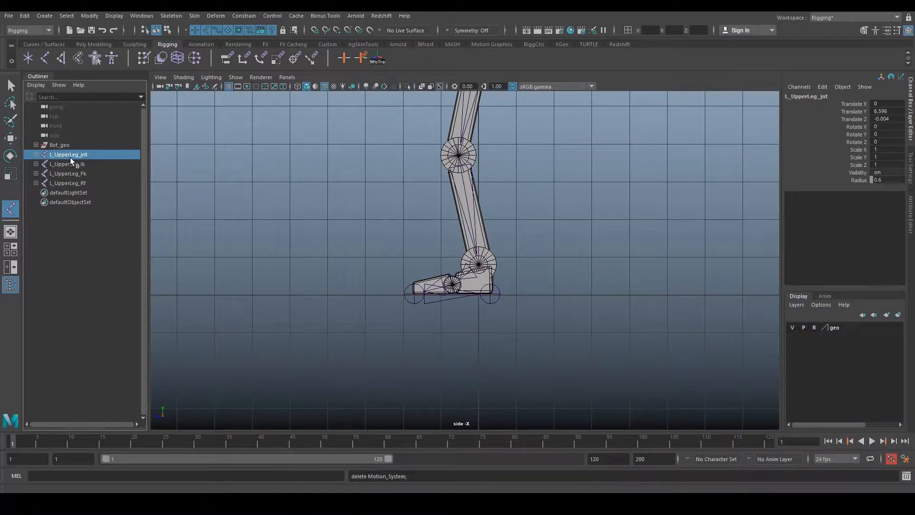
Step: Create a display layer from the selected L_UpperLeg_jnt chain and name it skin_Layer
left_click(898, 314)
double_click(836, 327)
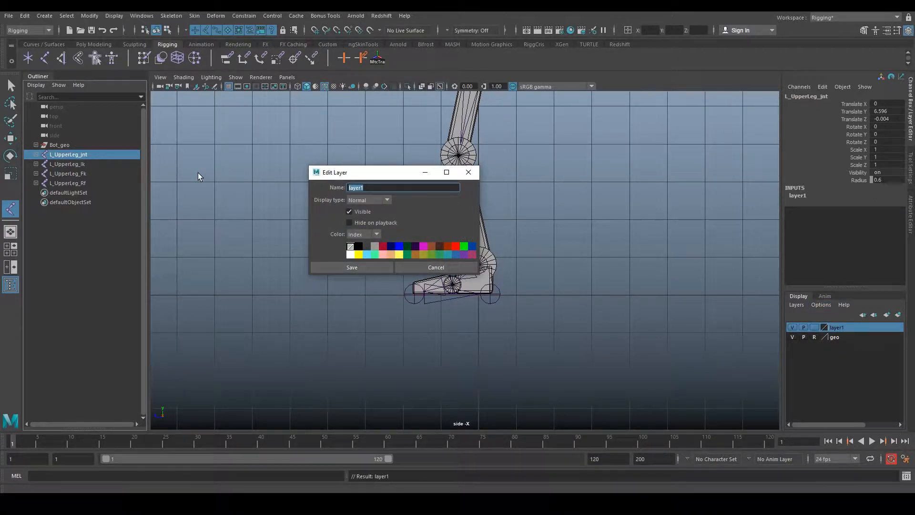
type("jnt")
double_click(393, 190)
type("skin")
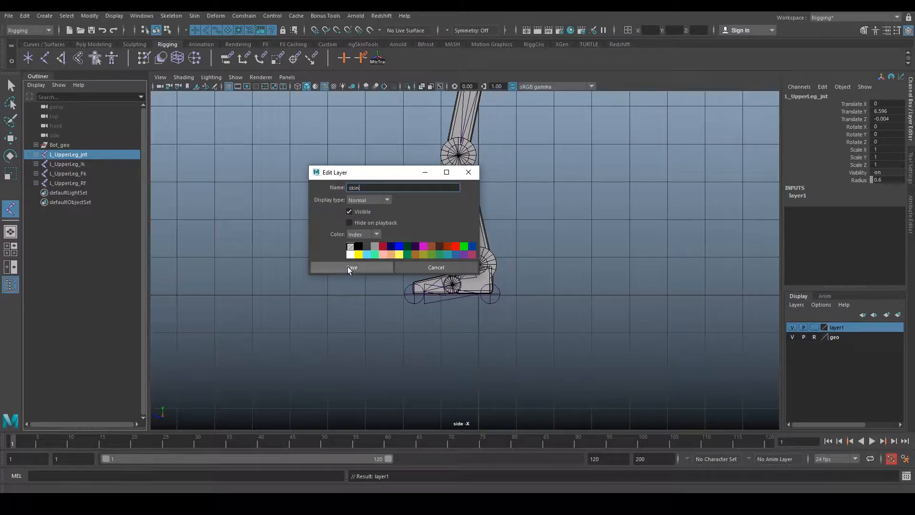
type("_Layer")
left_click(355, 266)
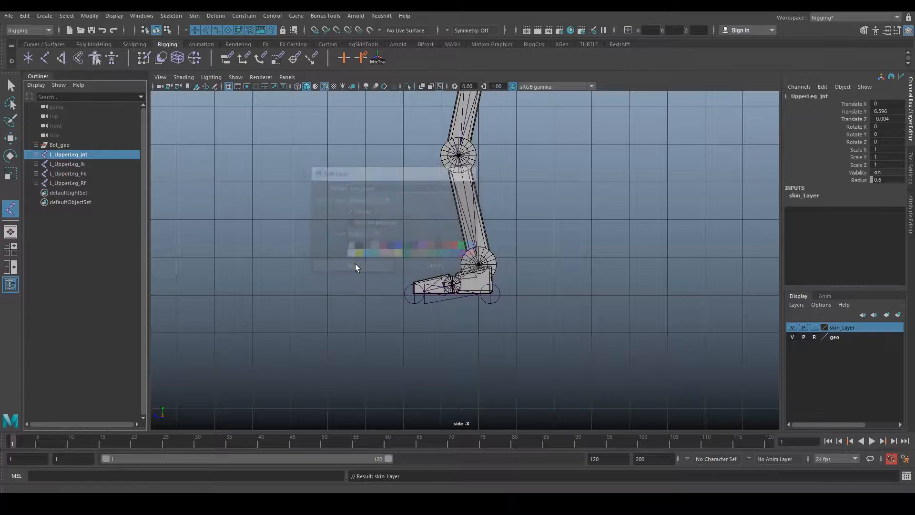
Step: Create a display layer named Ik_Layer containing the L_UpperLeg_Ik chain
left_click(69, 162)
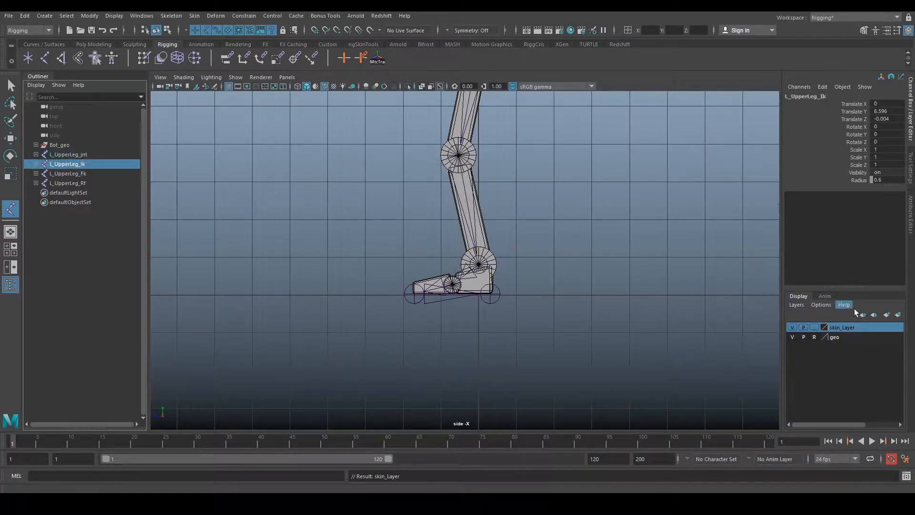
left_click(898, 314)
double_click(831, 326)
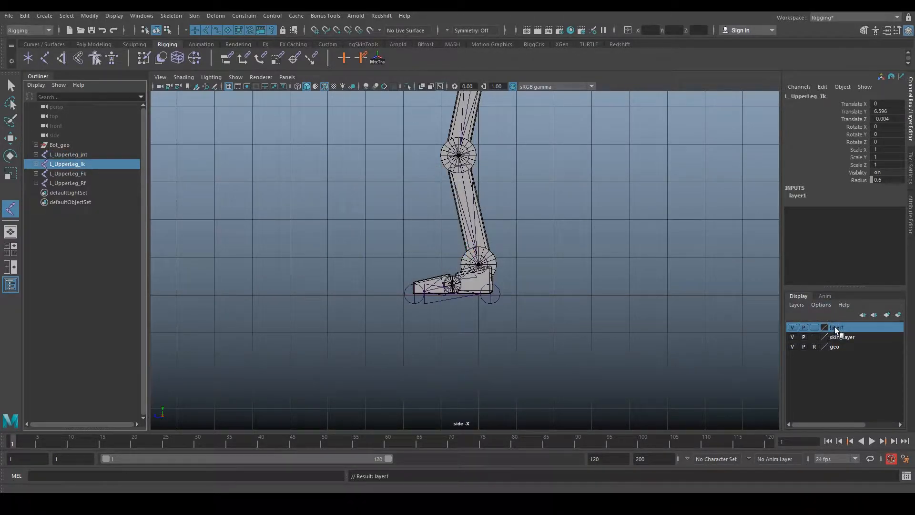
type("Ik_Layer")
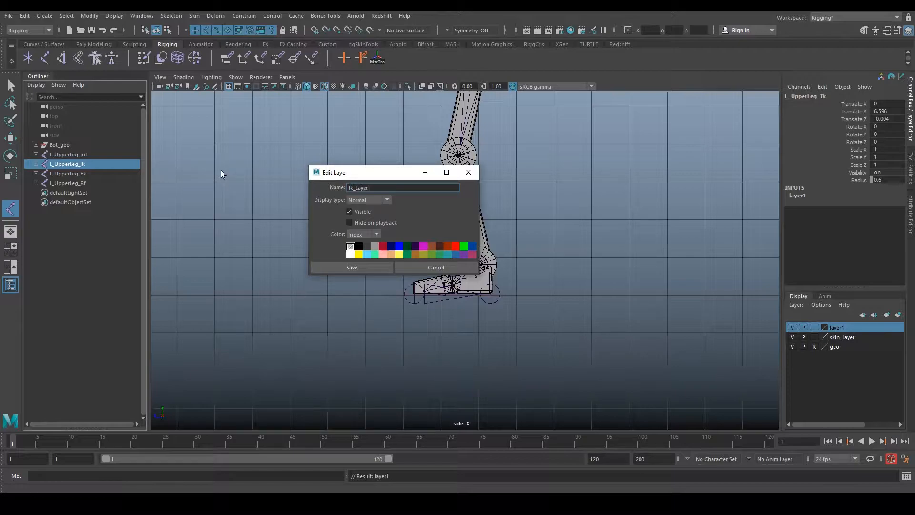
left_click(352, 268)
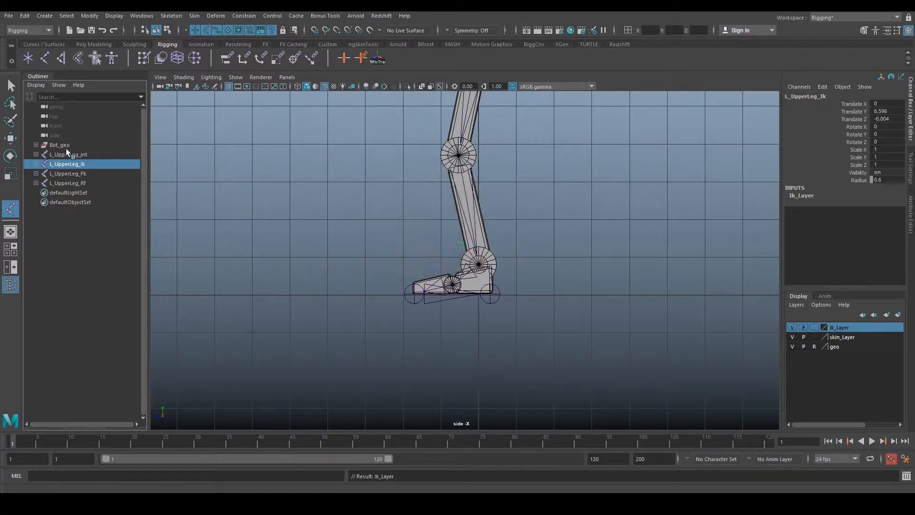
Step: Create a display layer named Fk_Layer for the L_UpperLeg_Fk chain, and hide the skin, Ik and Fk layers
left_click(88, 175)
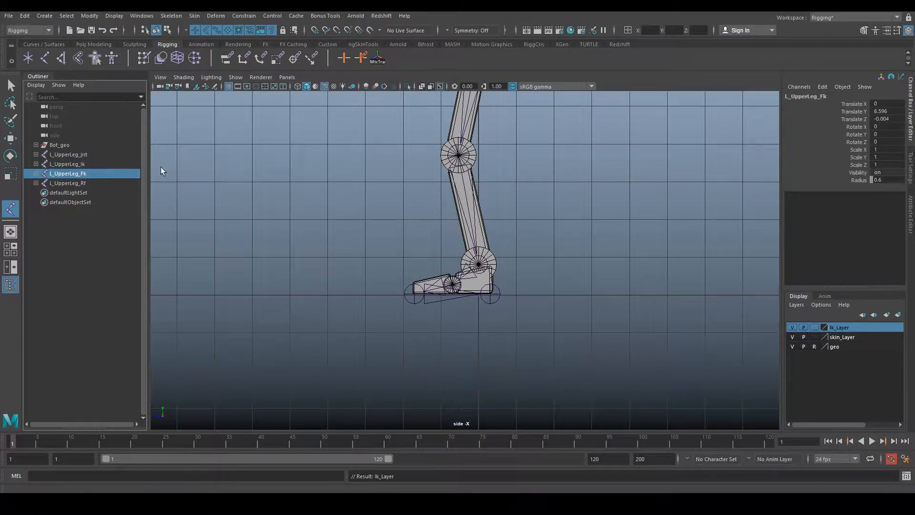
left_click(898, 315)
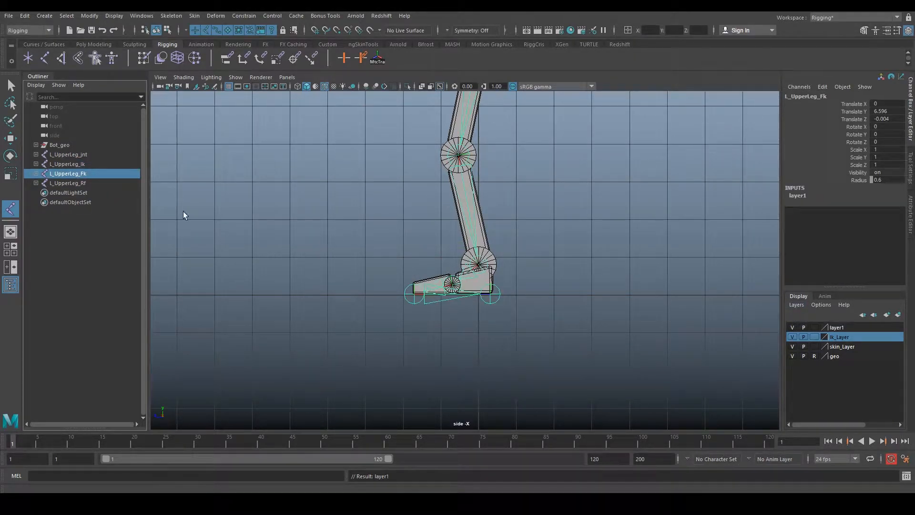
double_click(840, 327)
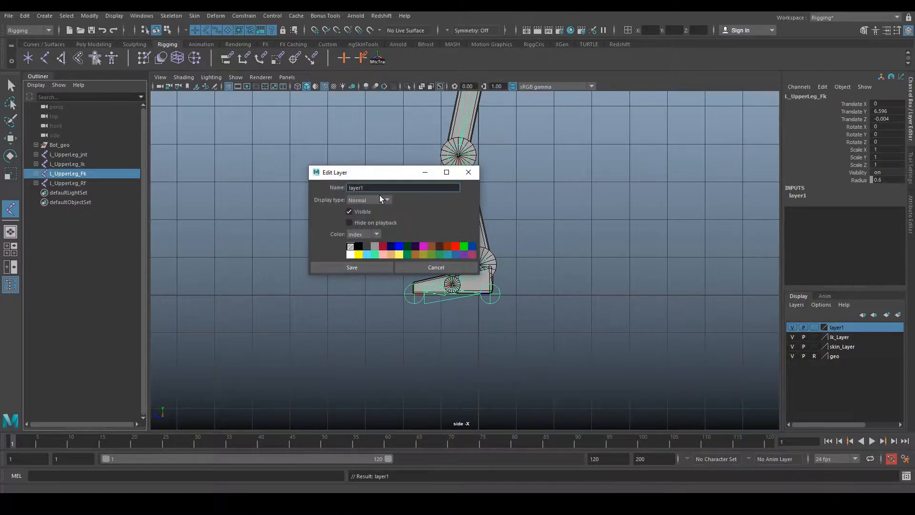
type("_Layer")
left_click(359, 263)
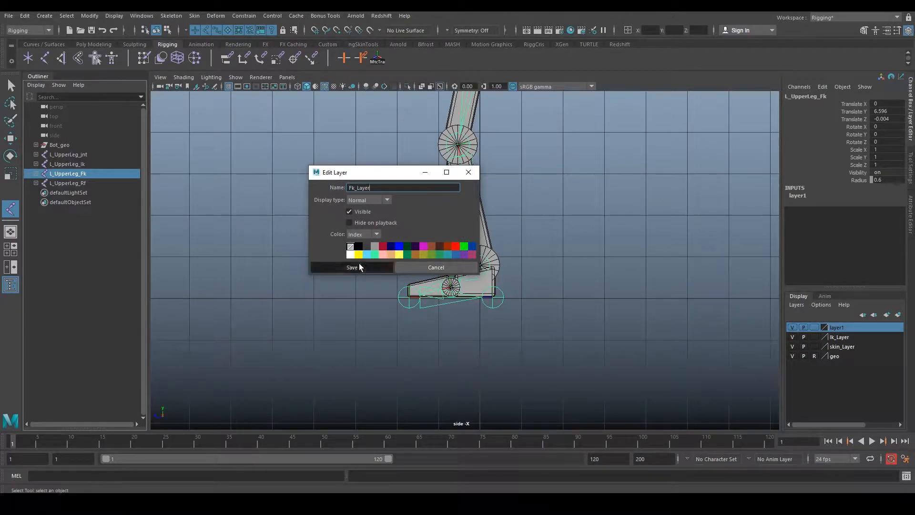
left_click(791, 338)
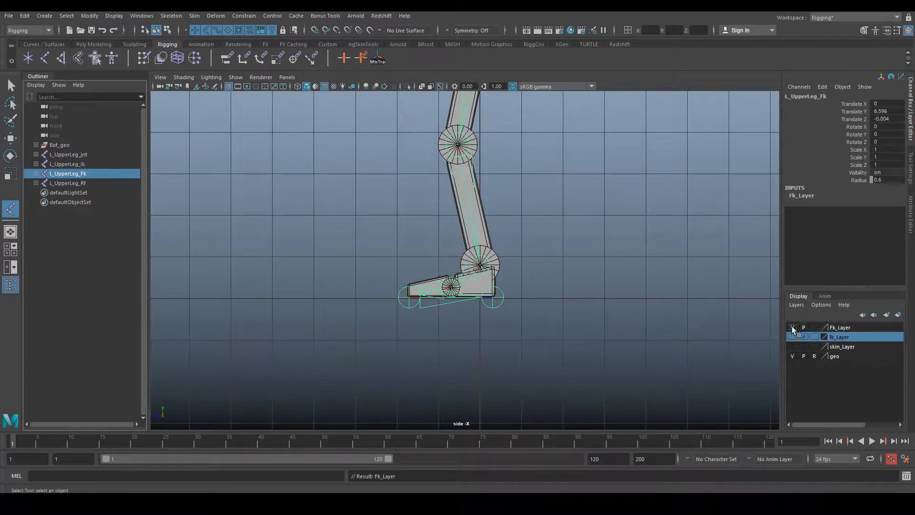
left_click(791, 327)
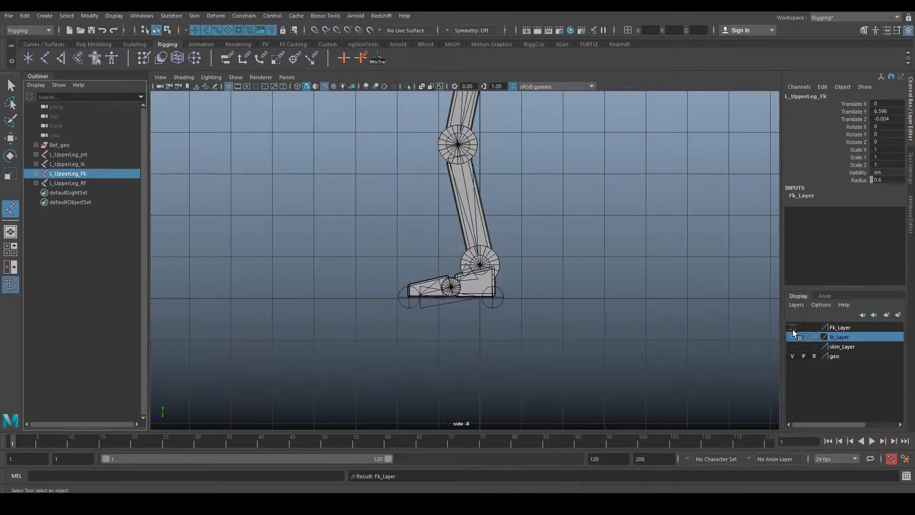
Step: Create a display layer named ReFt_Layer containing the L_UpperLeg_Rf chain
left_click(85, 182)
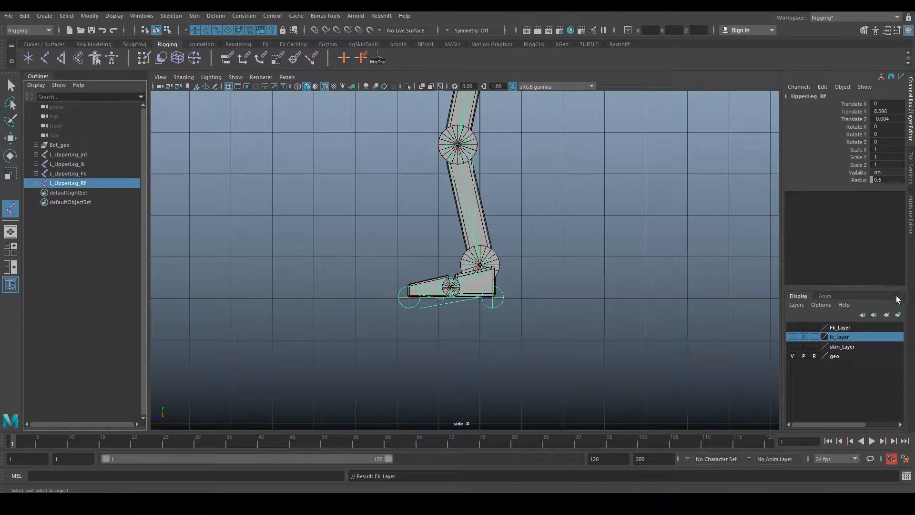
left_click(898, 315)
left_click(840, 327)
double_click(839, 327)
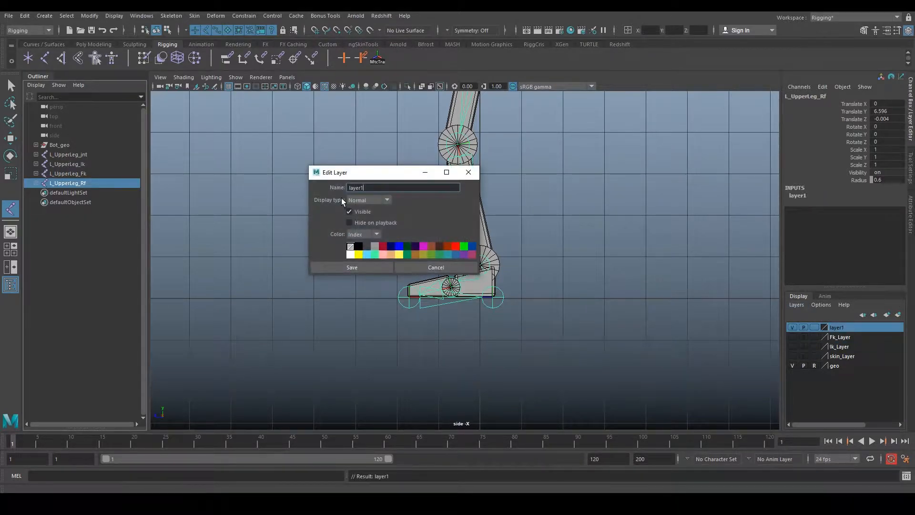
type("ReFoo")
key("BackSpace")
key("BackSpace")
key("BackSpace")
type("t_Layer")
left_click(342, 267)
Step: Set the display color of skin_Layer to yellow
mouse_move(860, 357)
left_mouse_down()
mouse_move(860, 336)
mouse_move(843, 355)
left_mouse_up()
double_click(844, 356)
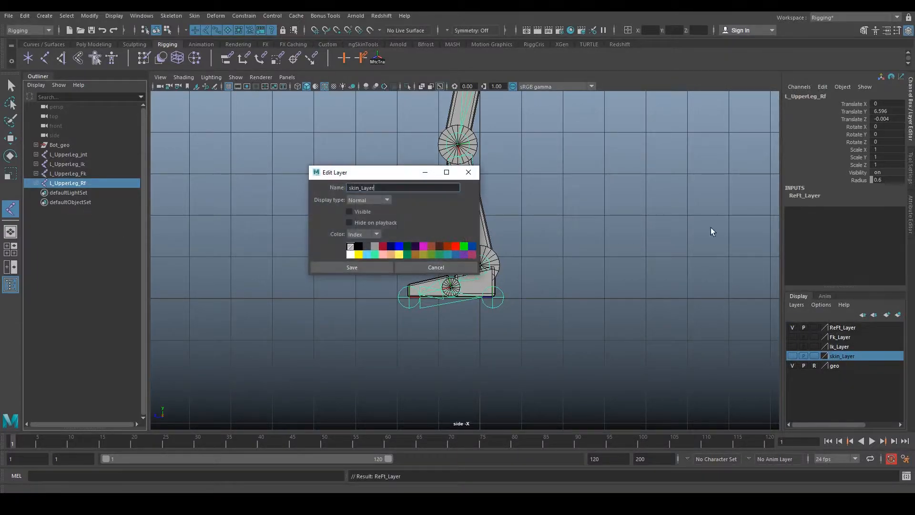
left_click(358, 255)
left_click(357, 266)
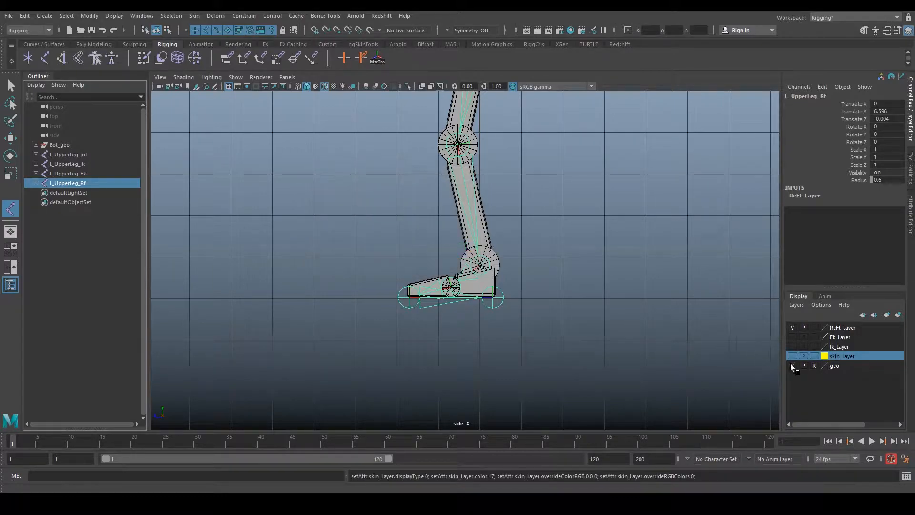
Step: Set the display color of Ik_Layer to red and of Fk_Layer to blue
double_click(841, 347)
left_click(456, 247)
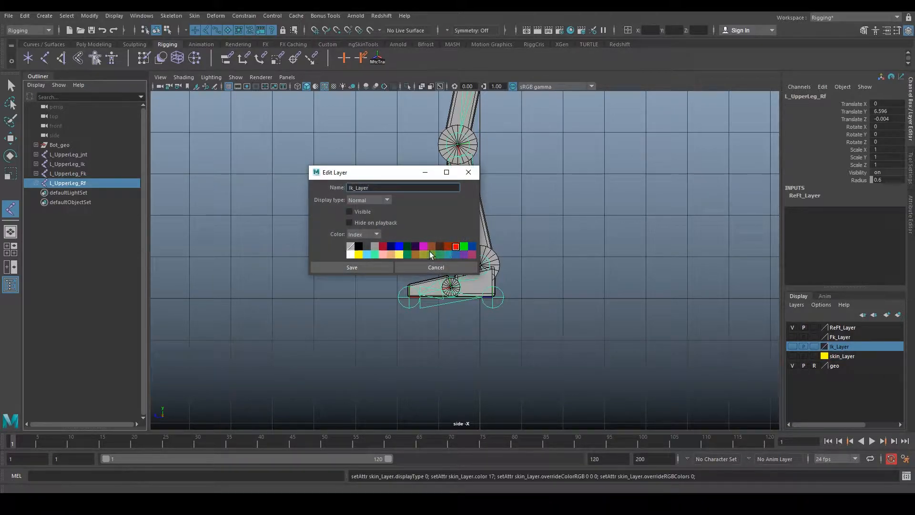
left_click(352, 267)
double_click(848, 337)
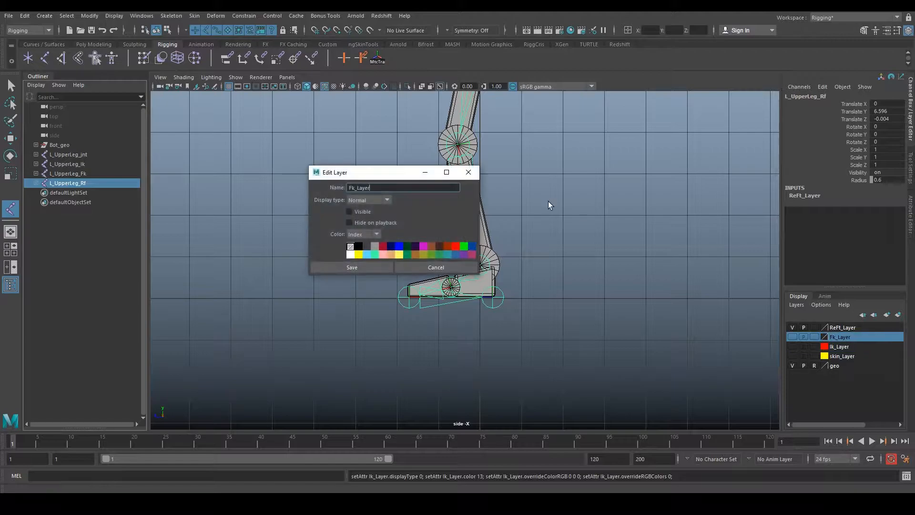
left_click(399, 246)
left_click(357, 267)
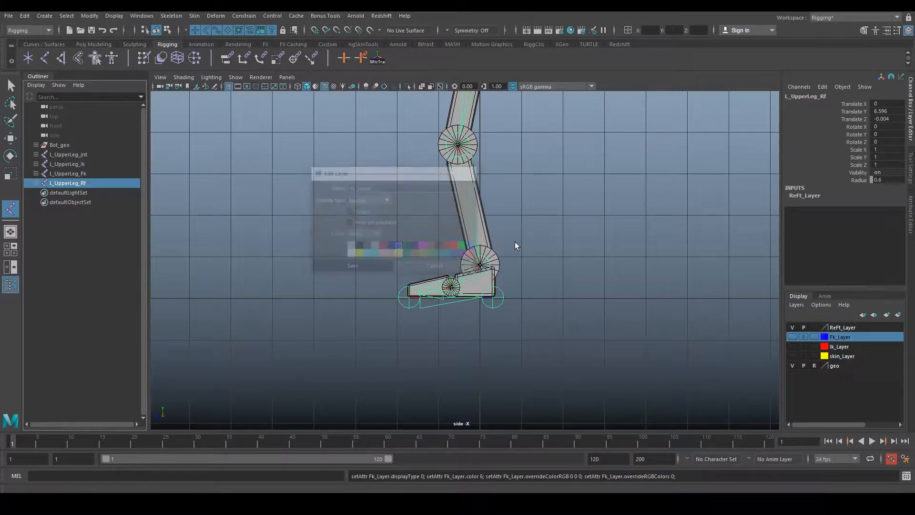
Step: Set the display color of ReFt_Layer to light blue
double_click(837, 327)
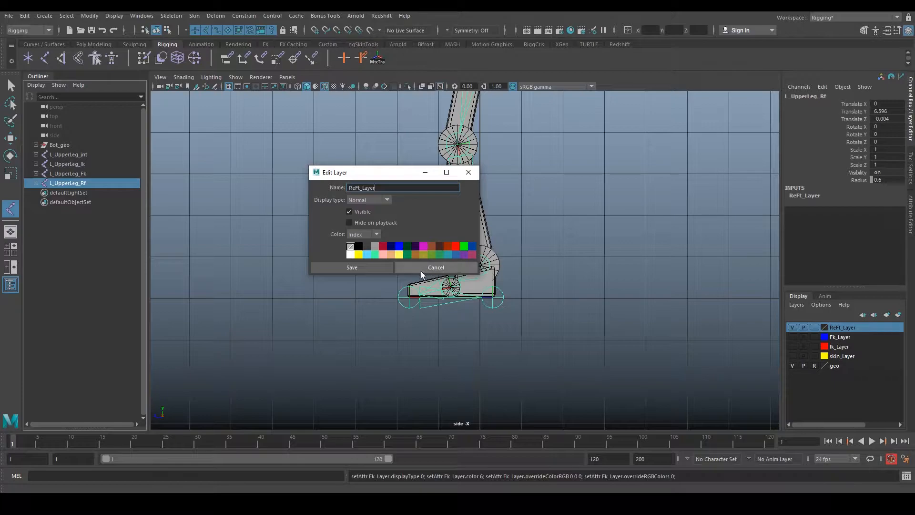
left_click(367, 255)
left_click(360, 264)
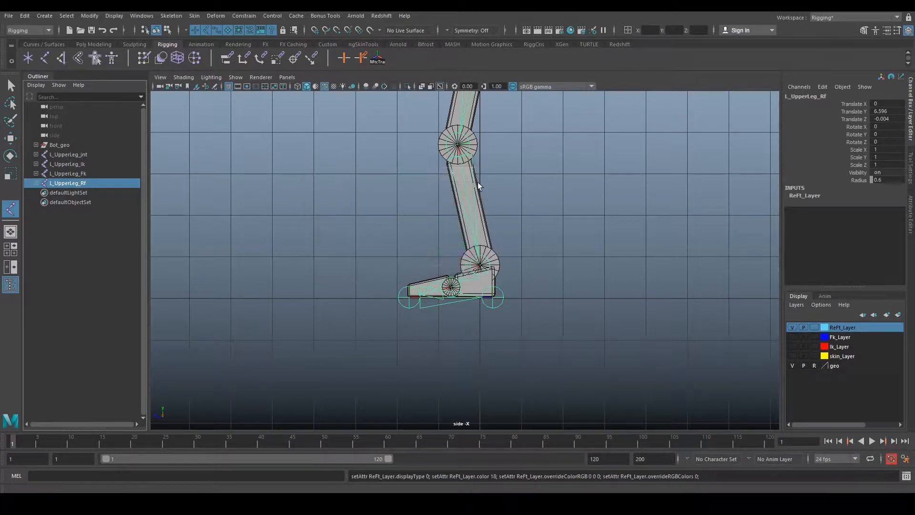
Step: Show ReFt_Layer and expand the full hierarchies of the jnt, Ik, Fk and Rf leg chains in the Outliner
left_click(792, 327)
middle_click_drag(284, 237, 296, 256, "alt")
left_click(35, 183, "shift")
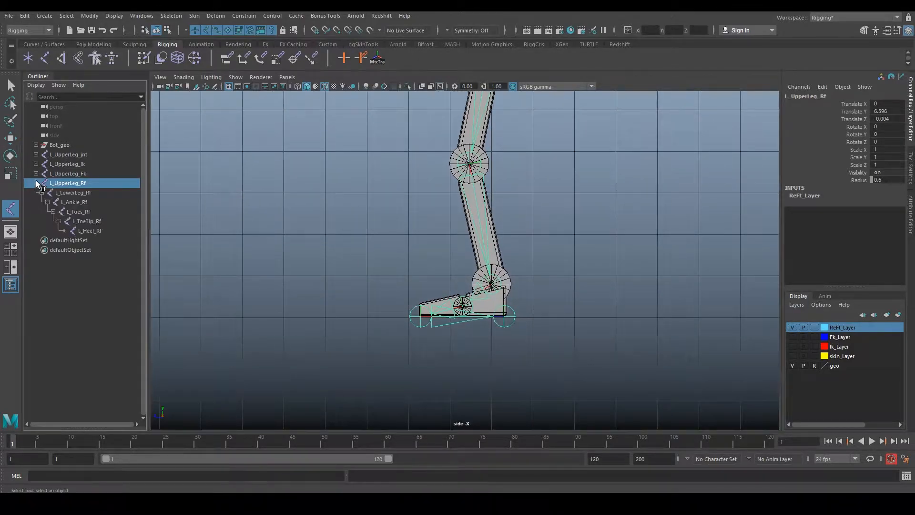
left_click(35, 154, "shift")
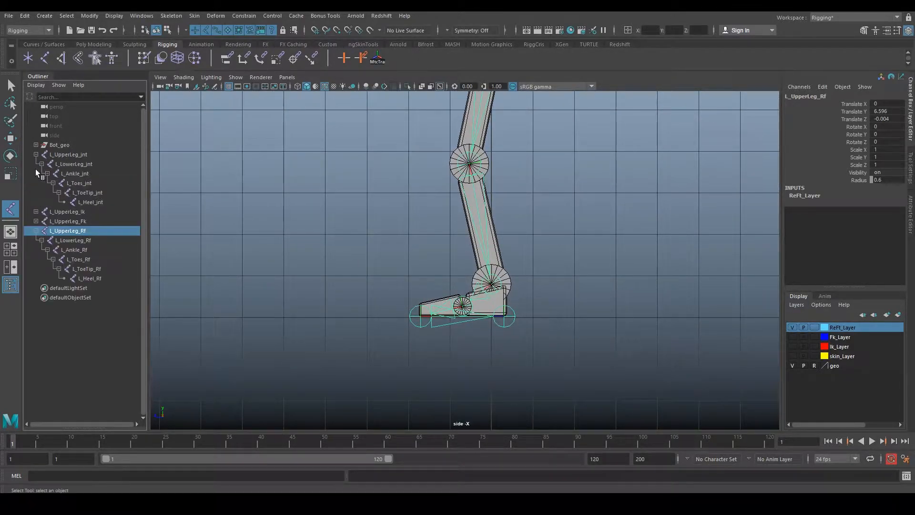
left_click(36, 212, "shift")
left_click(35, 269, "shift")
Step: Make all joint layers visible and delete the heel joints from the jnt, Ik and Fk chains
left_click(136, 202)
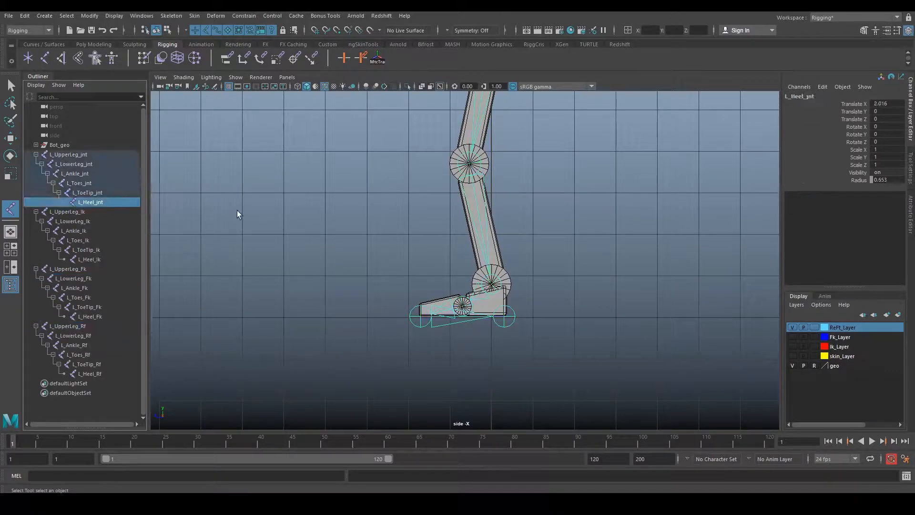
middle_click_drag(542, 311, 545, 331, "alt")
left_click(793, 356)
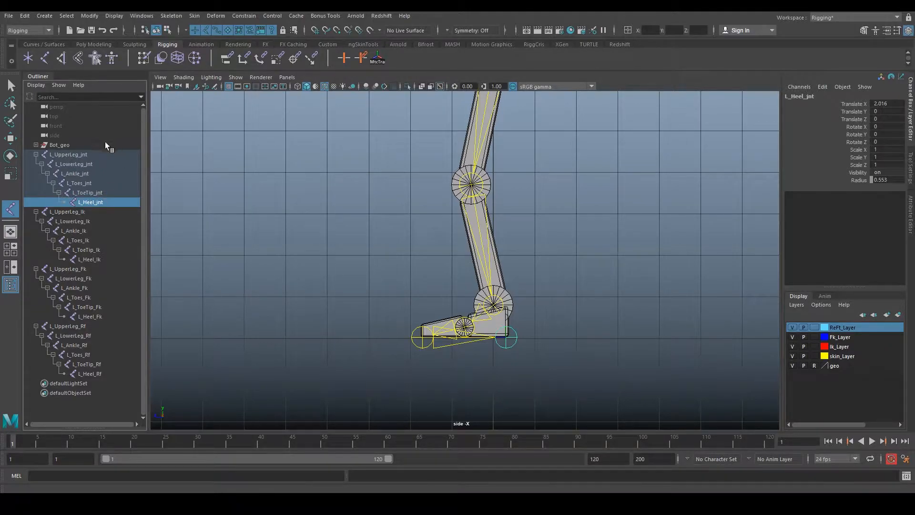
key("Delete")
left_click(97, 250)
key("Delete")
left_click(103, 299)
key("Delete")
Step: Unparent L_Ankle_Rf from the reverse-foot chain and delete L_UpperLeg_Rf together with L_LowerLeg_Rf
left_click(102, 354)
left_click(108, 336)
left_click(93, 325)
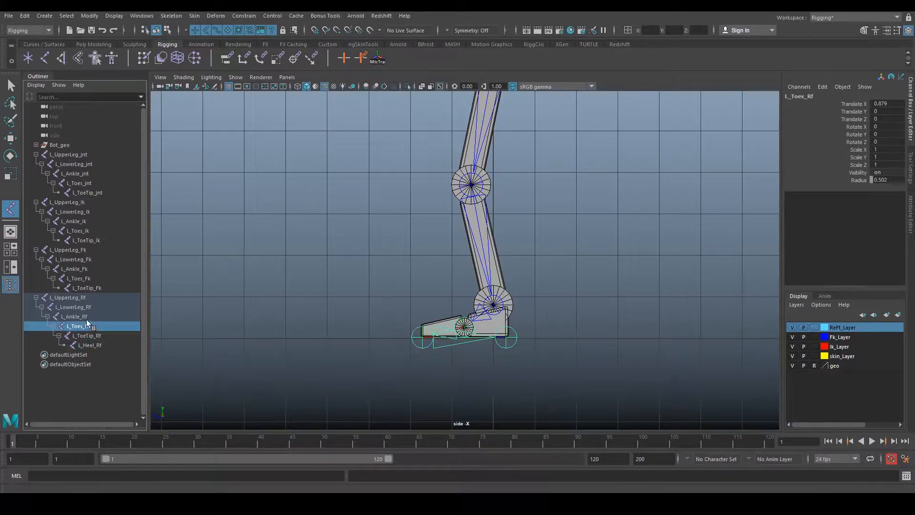
left_click(78, 319)
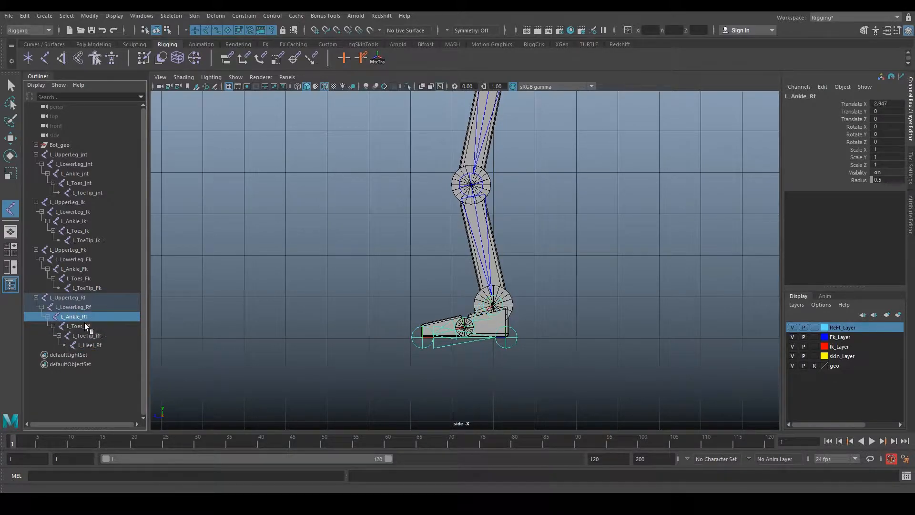
key("shift+p")
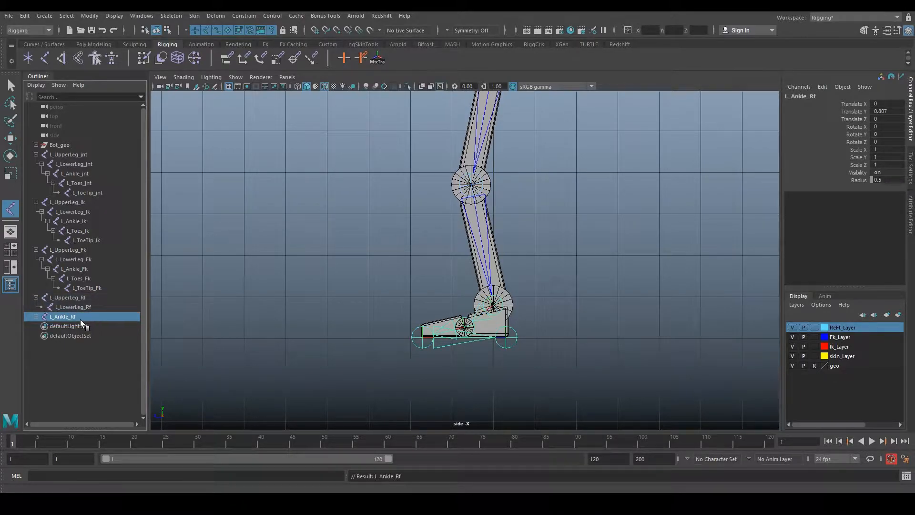
left_click(67, 298)
key("Delete")
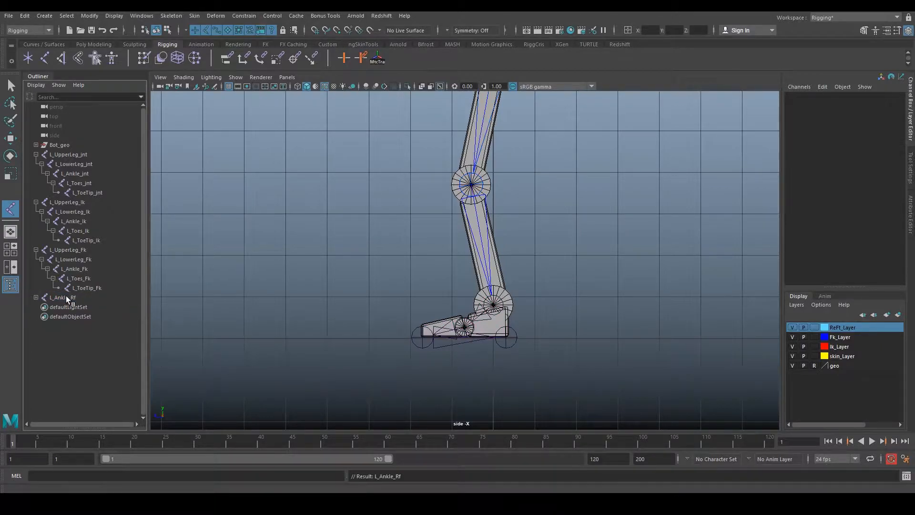
Step: Unparent L_Toes_Rf, L_ToeTip_Rf and L_Heel_Rf so that all four reverse-foot joints are separate
left_click(64, 298)
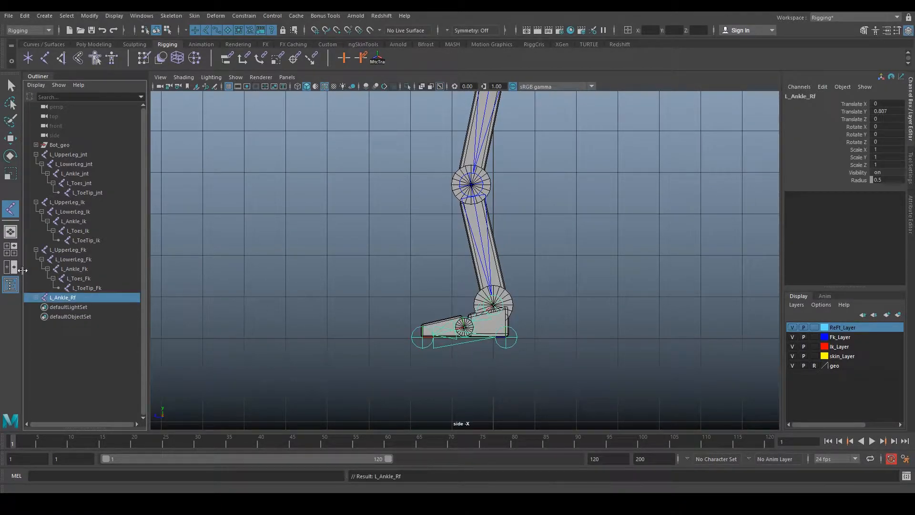
left_click(35, 297)
left_click(84, 327, "shift")
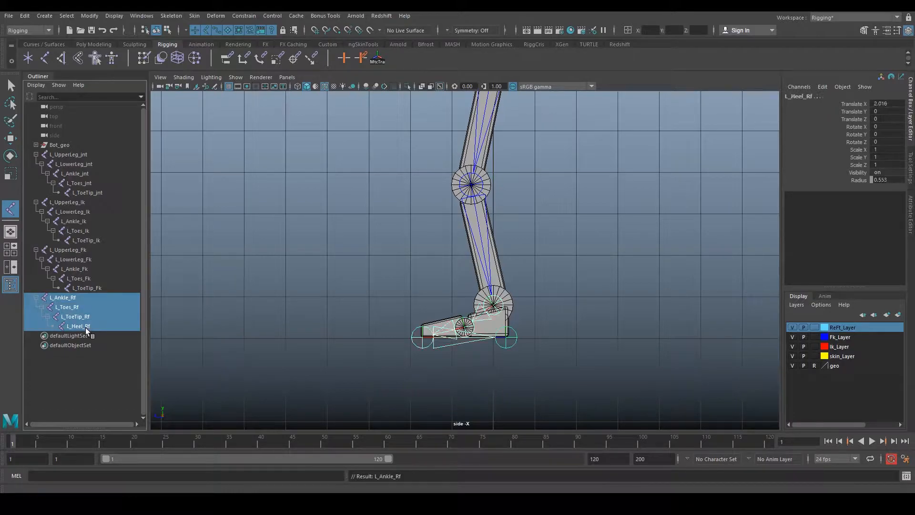
key("shift+p")
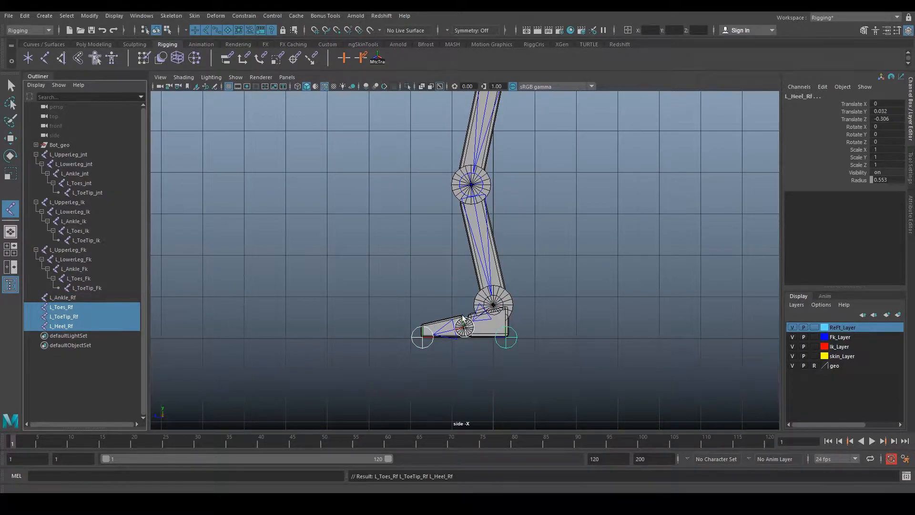
scroll(453, 266, "up", 2)
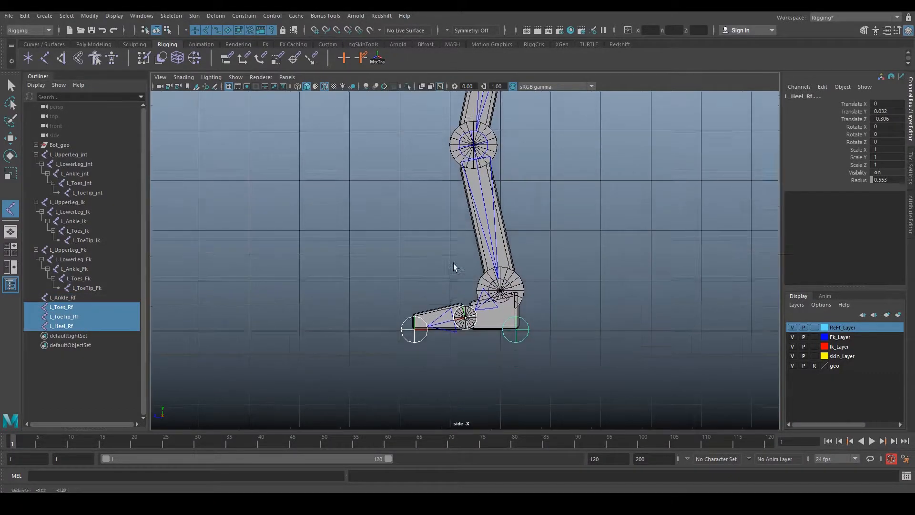
Step: Isolate the four Rf joints, from L_Ankle_Rf to L_Heel_Rf, in the side view
left_click(57, 299)
left_click(86, 325, "shift")
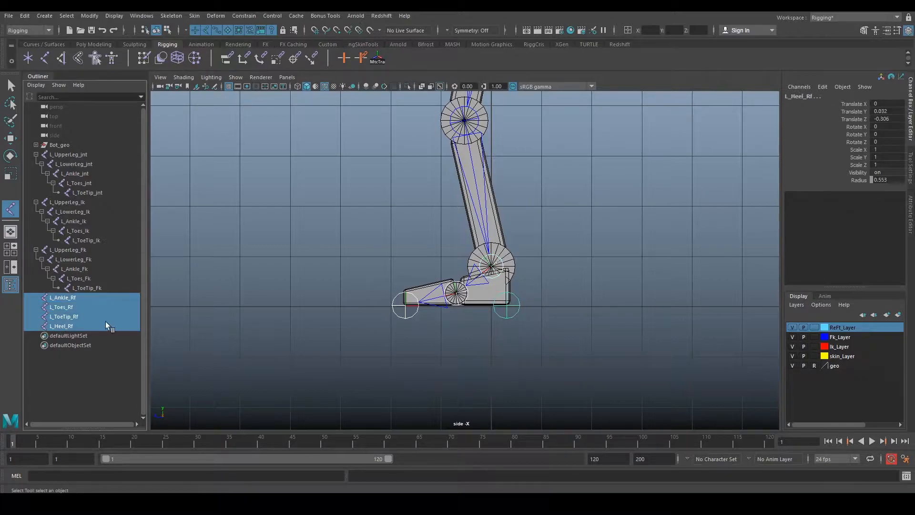
left_click(408, 88)
scroll(480, 224, "up", 4)
left_click(469, 260)
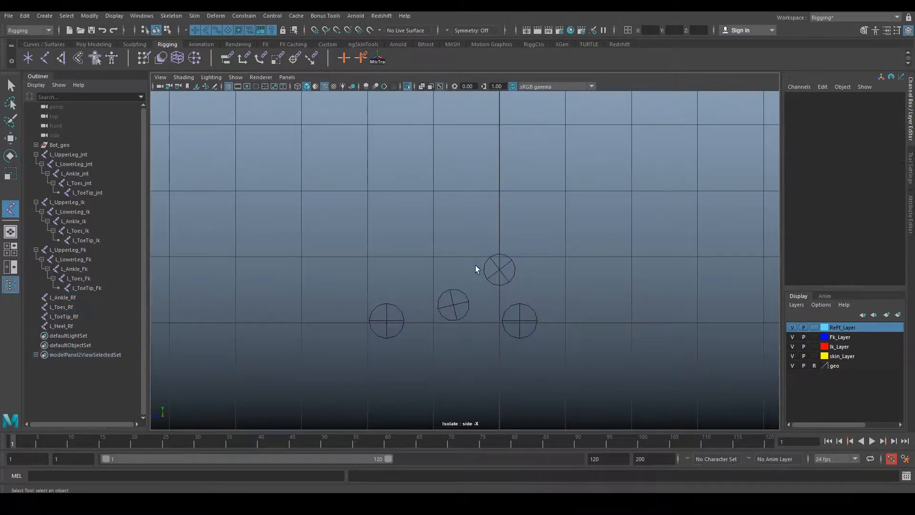
Step: Rebuild the foot chain in reverse by parenting L_Ankle_Rf under L_Toes_Rf, L_Toes_Rf under L_ToeTip_Rf, and L_ToeTip_Rf under L_Heel_Rf
left_click(63, 298)
left_click_drag(66, 296, 70, 309)
left_click(65, 304)
left_click(60, 297)
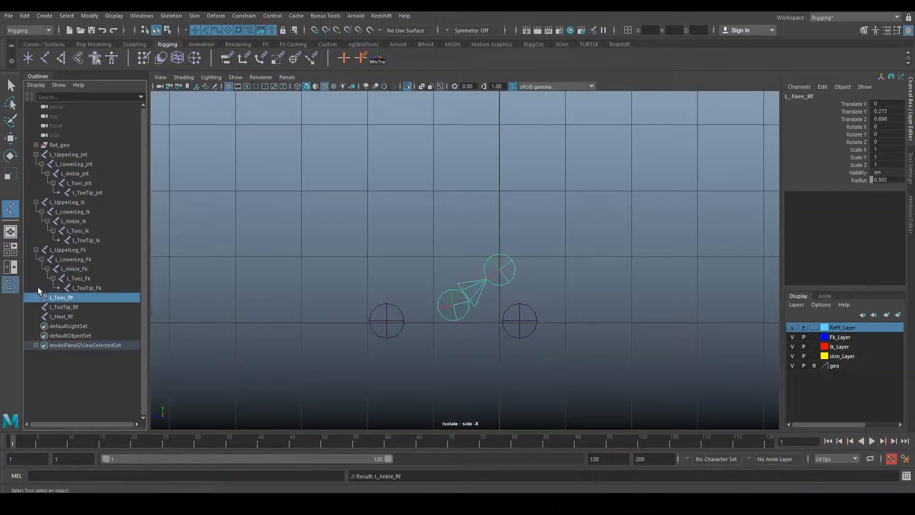
middle_click_drag(58, 299, 64, 307)
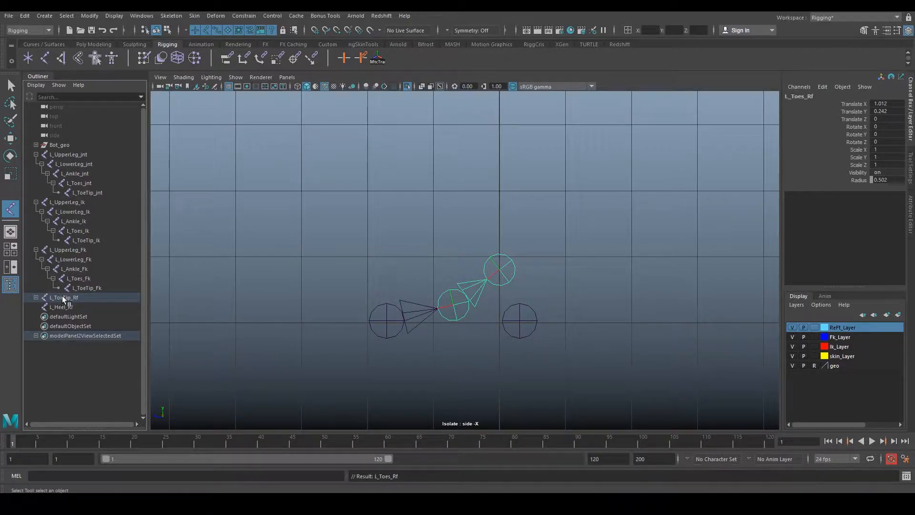
left_click(64, 297)
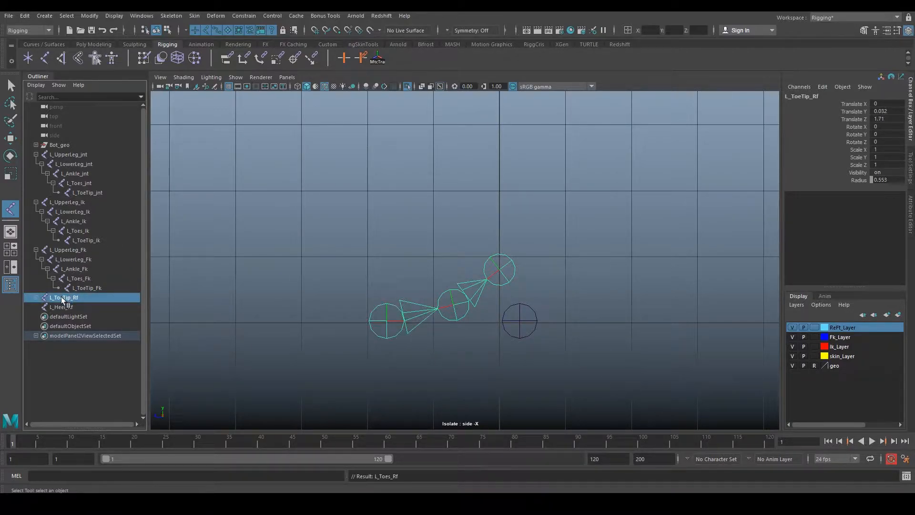
middle_click_drag(64, 298, 64, 308)
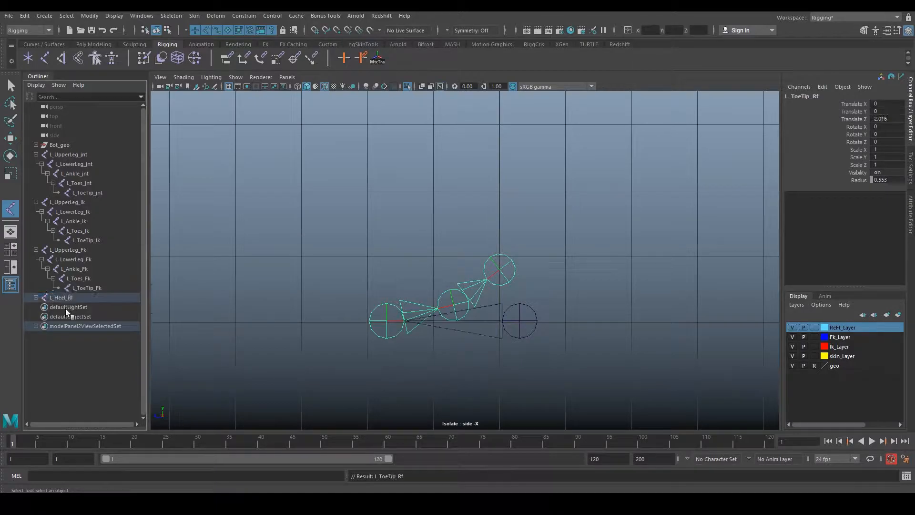
left_click(36, 296)
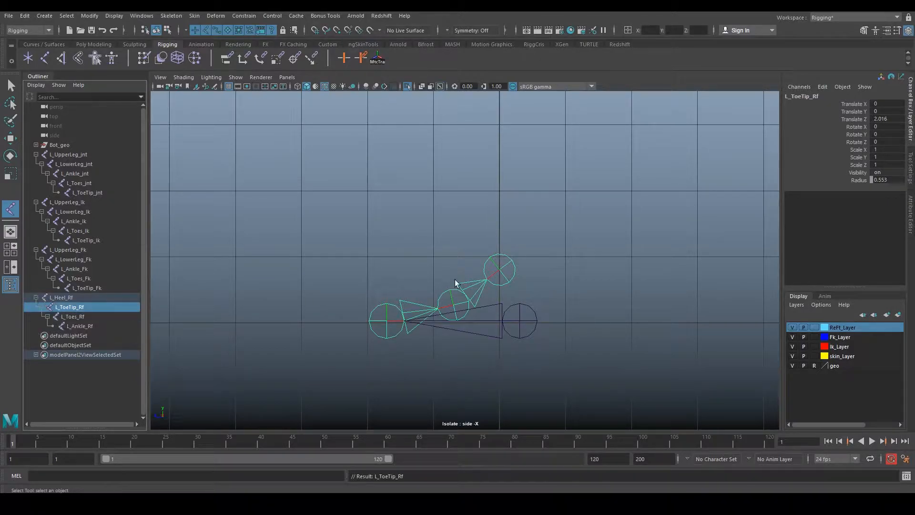
middle_click_drag(70, 307, 67, 300)
key("Up")
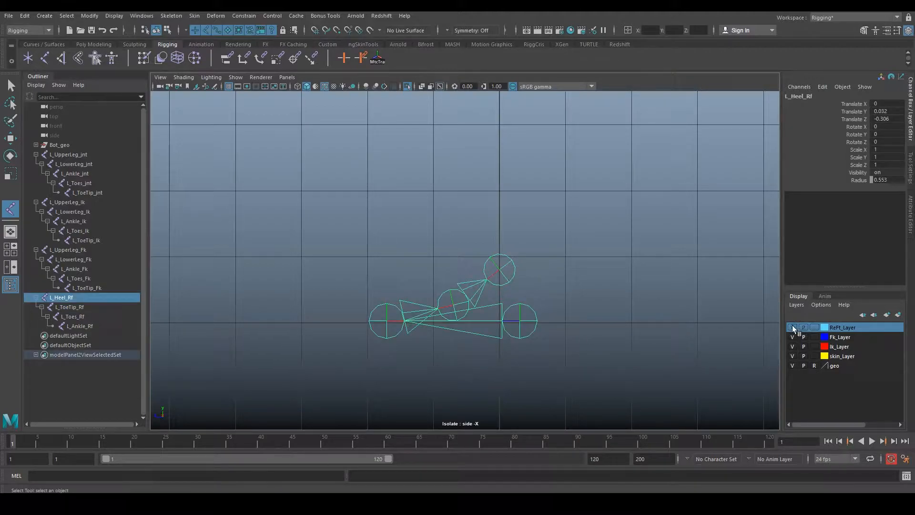
Step: Turn off the isolation in the side view and switch to the perspective view of the robot's legs
left_click(533, 189)
left_click(407, 86)
scroll(529, 259, "down", 5)
left_click(530, 263, "alt")
left_click_drag(530, 262, 551, 296, "alt")
key("space")
key("space")
left_click_drag(609, 219, 614, 245, "alt")
middle_click_drag(583, 250, 603, 230, "alt")
scroll(582, 281, "up", 8)
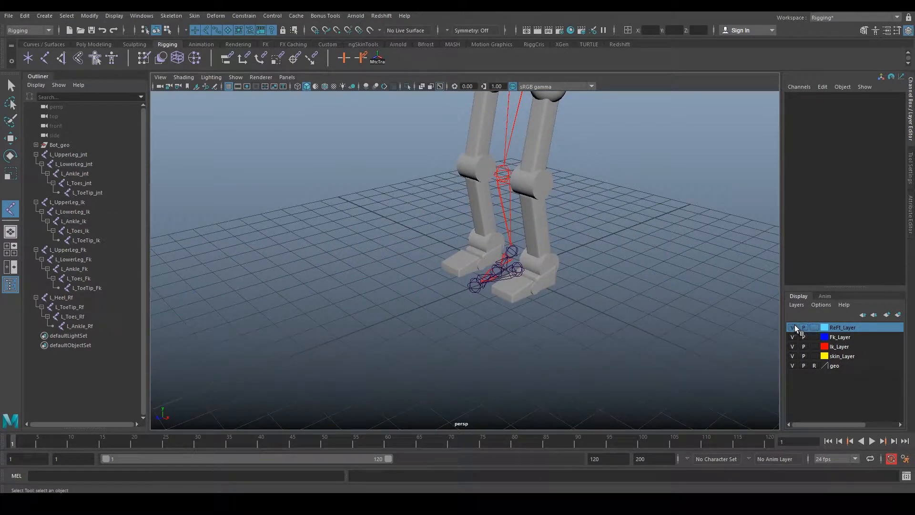
Step: Add the reversed chain from L_Heel_Rf to L_Ankle_Rf to ReFt_Layer
left_click(525, 265)
left_click(81, 326, "shift")
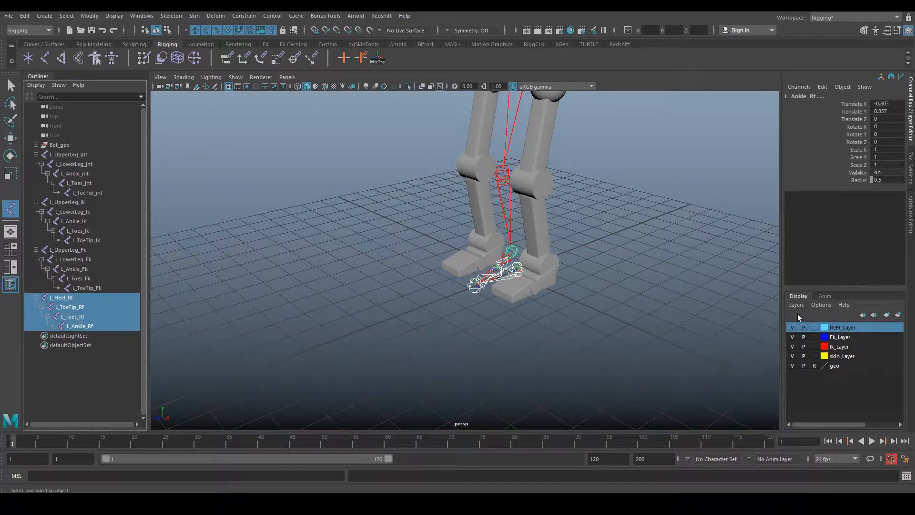
right_click(840, 326)
left_click(842, 347)
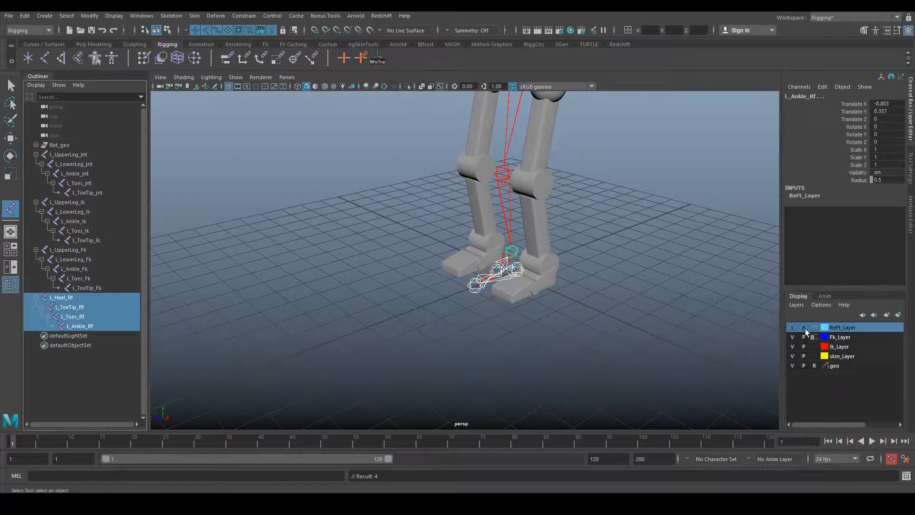
Step: Toggle the visibility of ReFt_Layer to check that the reverse-foot joints follow it, leaving the layer visible
left_click(662, 334)
left_click_drag(588, 318, 771, 337, "alt")
left_click(792, 327)
left_click_drag(527, 316, 591, 377, "alt")
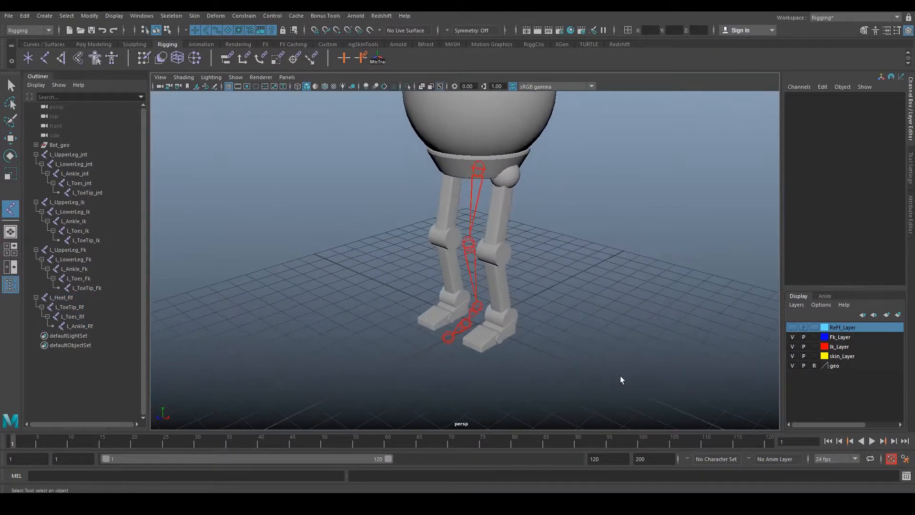
left_click(792, 327)
left_click(792, 328)
left_click(792, 328)
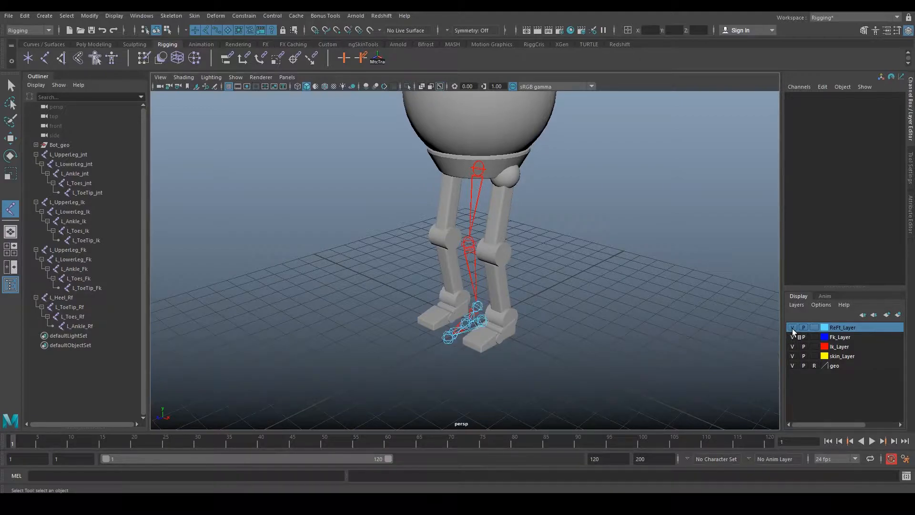
left_click_drag(523, 317, 528, 169, "alt")
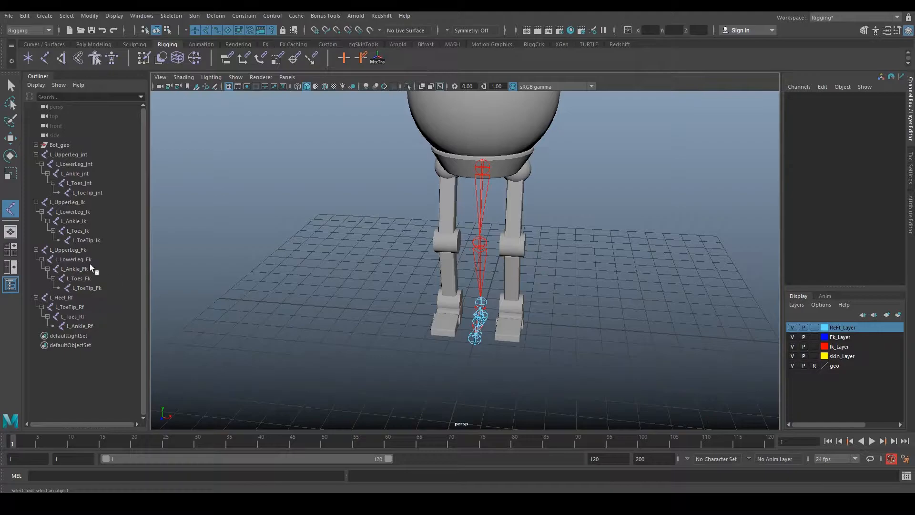
Step: Group L_UpperLeg_jnt, L_UpperLeg_Ik, L_UpperLeg_Fk and L_Heel_Rf together
left_click(73, 155)
left_click(65, 202, "ctrl")
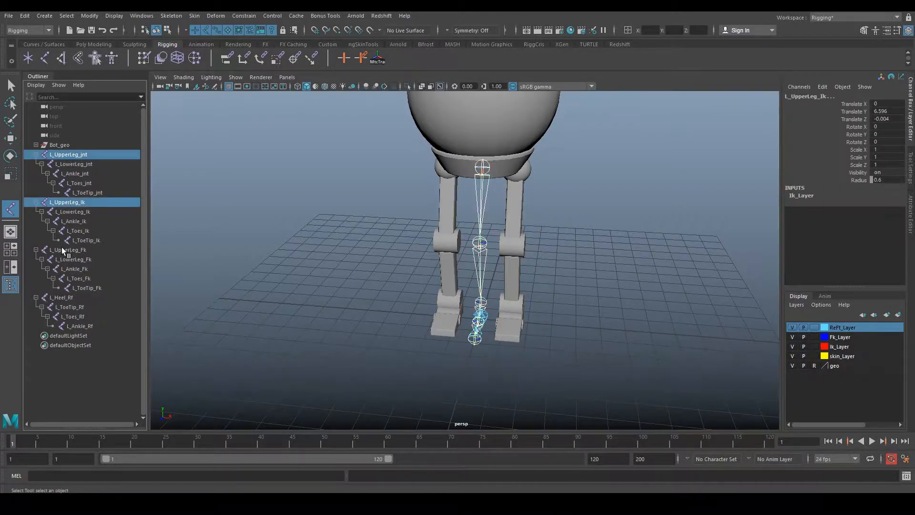
left_click(61, 249, "ctrl")
left_click(60, 296, "ctrl")
left_click_drag(375, 308, 458, 313, "alt")
key("ctrl+g")
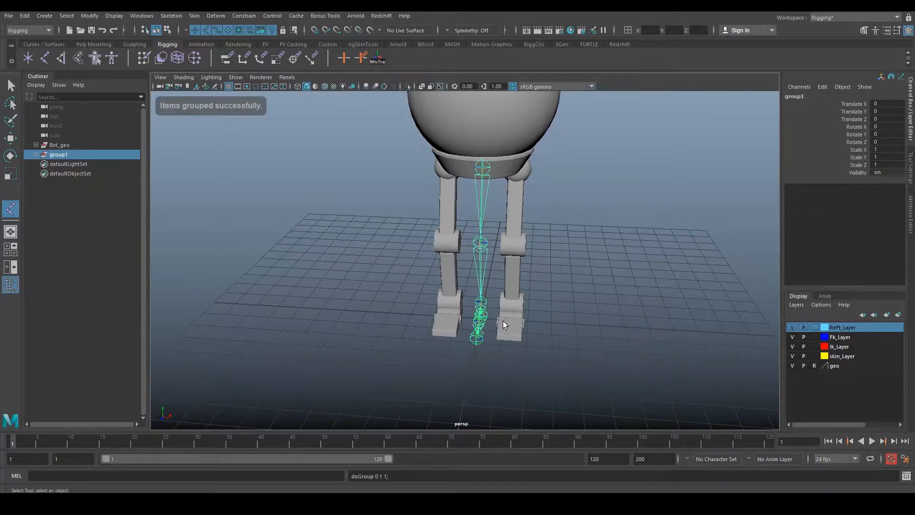
Step: Move the joint group along X to about 1.312, into the robot's left leg
scroll(508, 310, "down", 4)
key("w")
scroll(507, 311, "up", 4)
middle_click_drag(510, 310, 493, 270, "alt")
left_click_drag(492, 270, 569, 285, "alt")
scroll(570, 285, "up", 6)
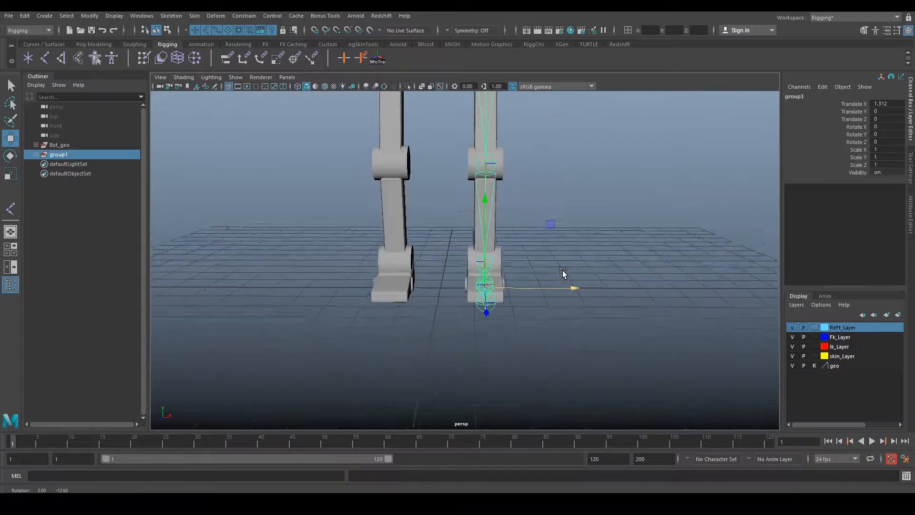
Step: Display wireframe over the shaded geometry in the perspective view to judge the joints' alignment with the left leg
key("f")
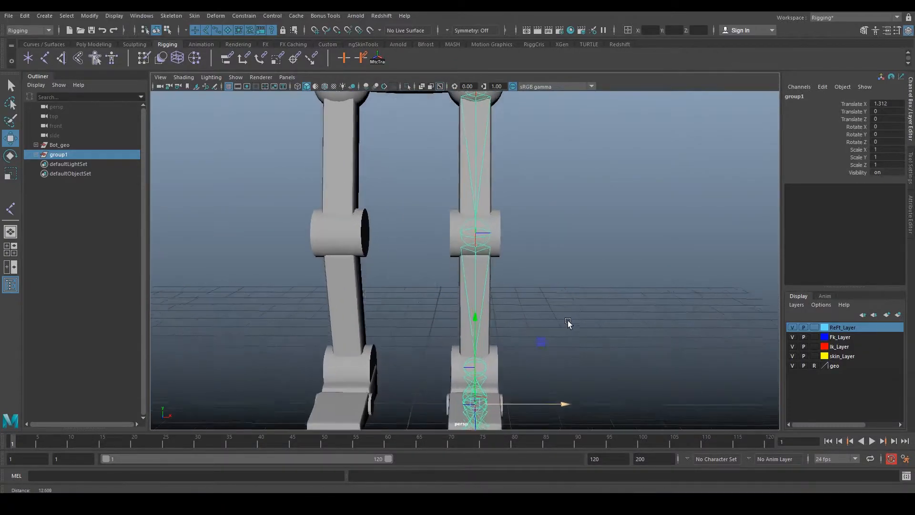
left_click(326, 86)
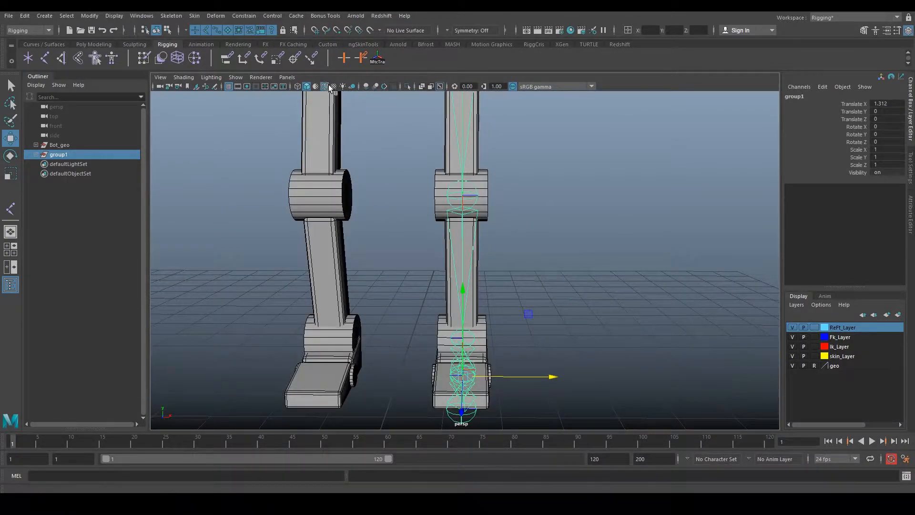
scroll(459, 230, "up", 4)
scroll(489, 222, "up", 6)
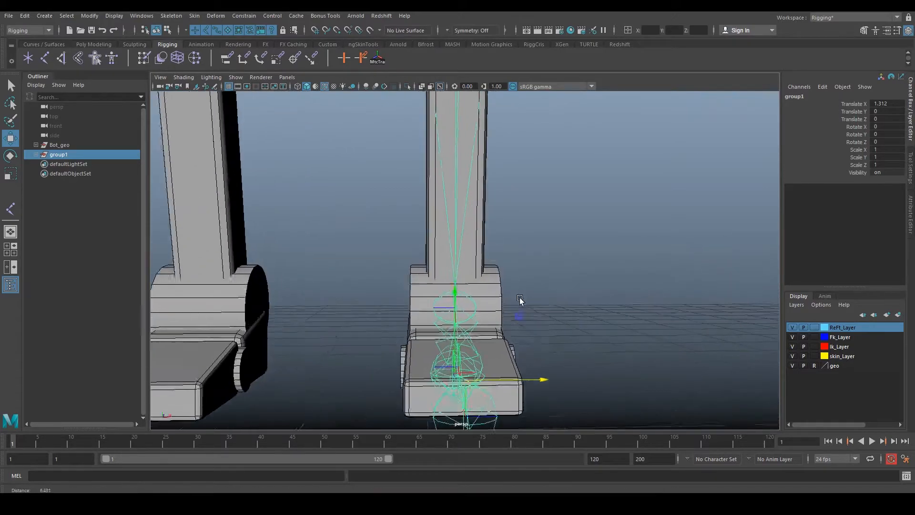
Step: Move the joint group's pivot up to the robot's left hip ball
middle_click_drag(493, 255, 482, 186, "alt")
scroll(478, 301, "down", 5)
scroll(431, 245, "down", 3)
key("d")
left_click_drag(464, 322, 480, 108)
middle_click_drag(500, 163, 525, 237, "alt")
scroll(478, 300, "up", 10)
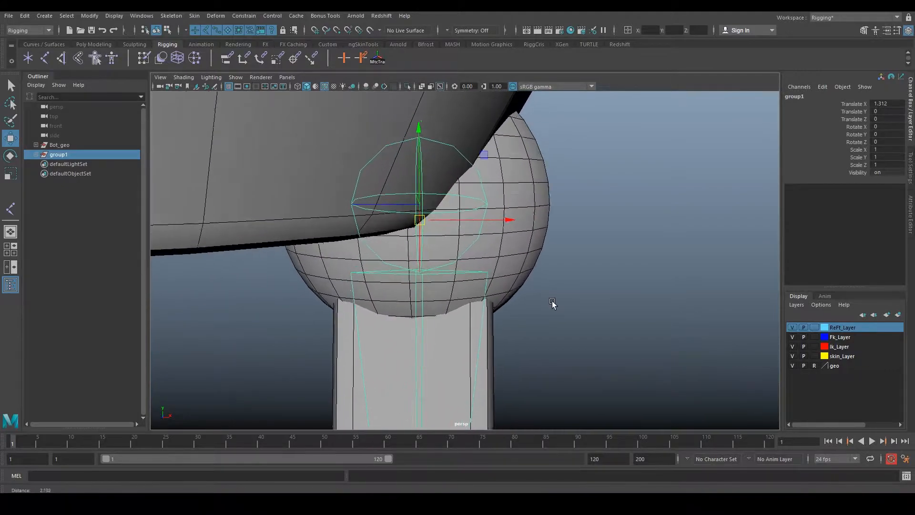
Step: Refine the joint group's alignment with the hip in the front view by moving it to Translate X 1.302
key("space")
key("space")
middle_click_drag(382, 316, 377, 376, "alt")
scroll(381, 371, "up", 2)
middle_click_drag(472, 229, 458, 359, "alt")
scroll(456, 353, "up", 8)
middle_click_drag(410, 205, 484, 300, "alt")
scroll(465, 370, "up", 4)
left_click_drag(492, 280, 488, 281)
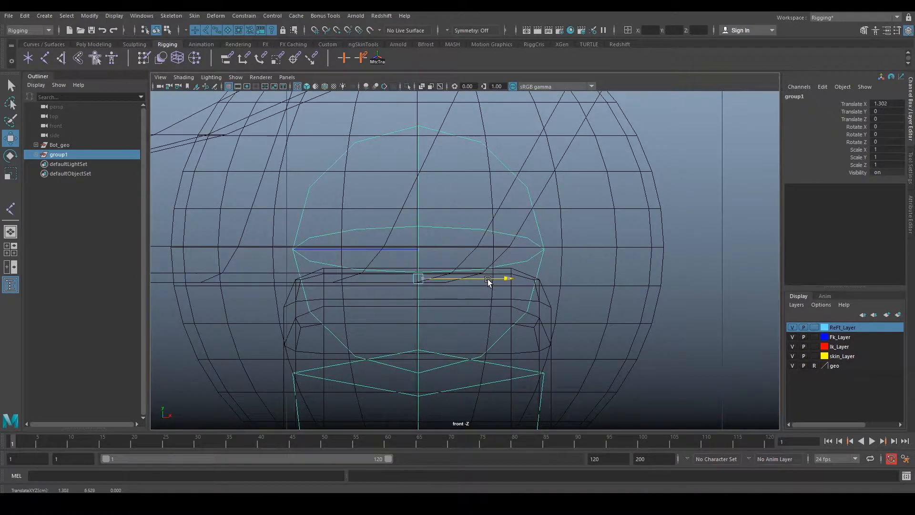
scroll(490, 329, "down", 6)
key("space")
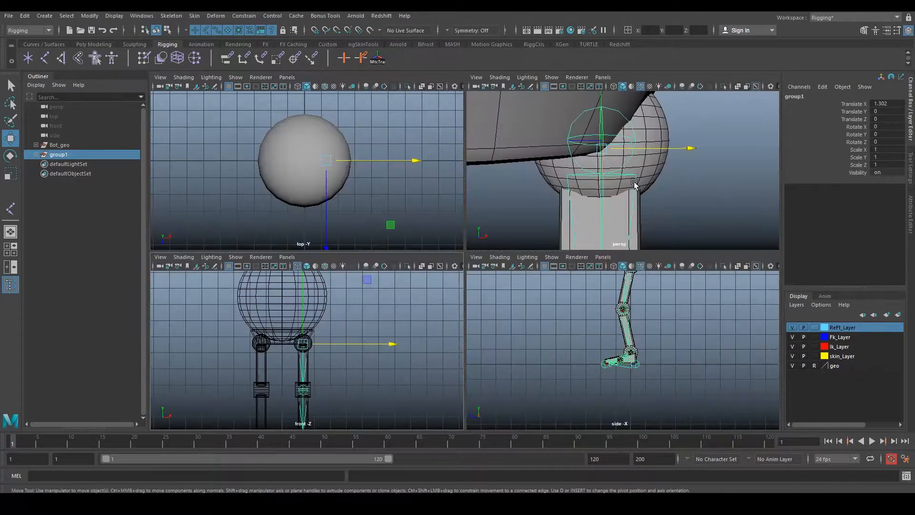
Step: Unparent L_UpperLeg_jnt, L_UpperLeg_Ik, L_UpperLeg_Fk and L_Heel_Rf from group1, and delete the empty group
key("space")
left_click(34, 154)
left_click(75, 164)
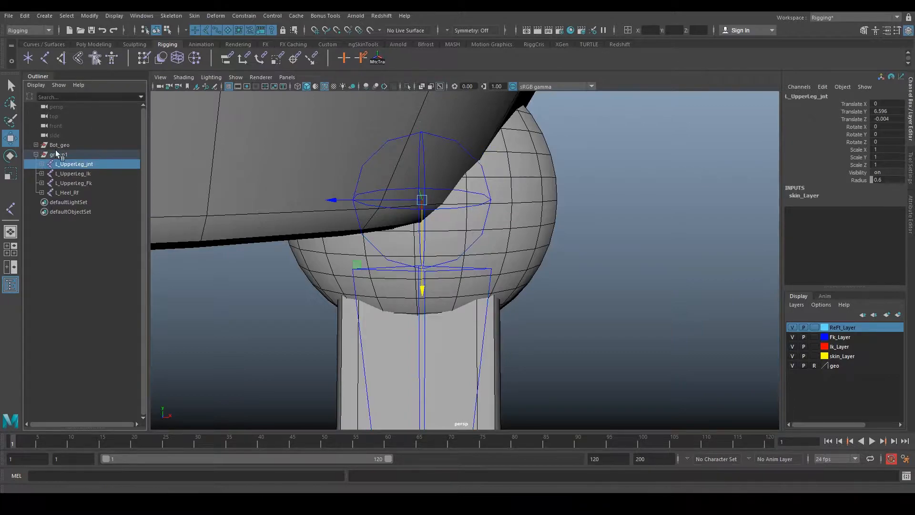
left_click(79, 172, "ctrl")
left_click(81, 182, "ctrl")
left_click(65, 193, "ctrl")
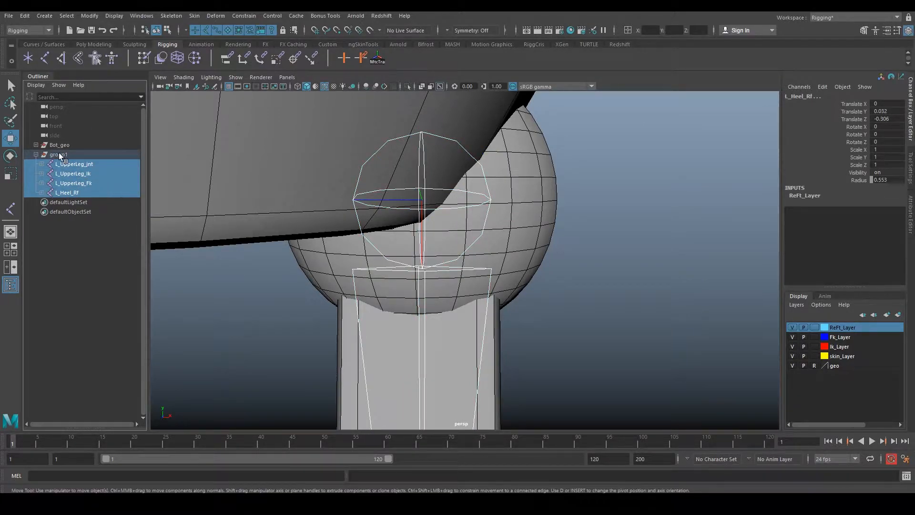
key("shift+p")
left_click(122, 153)
key("Delete")
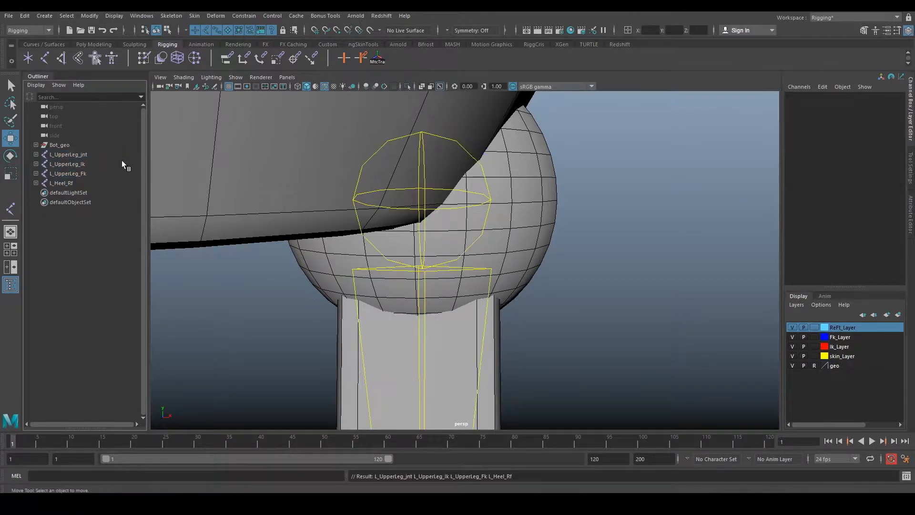
Step: Toggle the geo layer's visibility to inspect the left leg's joint chains against the robot model
scroll(316, 257, "down", 9)
middle_click_drag(530, 339, 491, 234, "alt")
scroll(443, 272, "down", 3)
left_click_drag(443, 272, 555, 249, "alt")
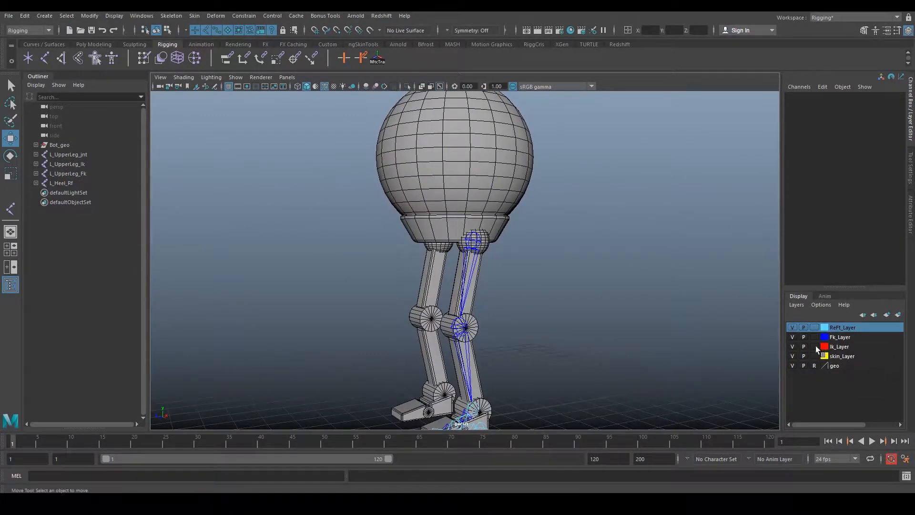
left_click_drag(556, 329, 529, 325, "alt")
left_click(792, 366)
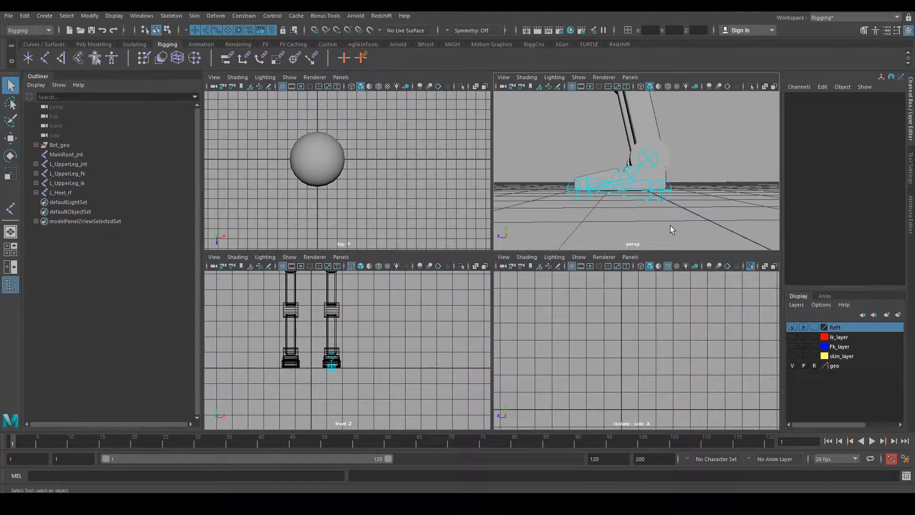
Step: Hide the ReFt layer and show the Ik_layer for the left leg
left_click_drag(673, 230, 657, 240, "alt")
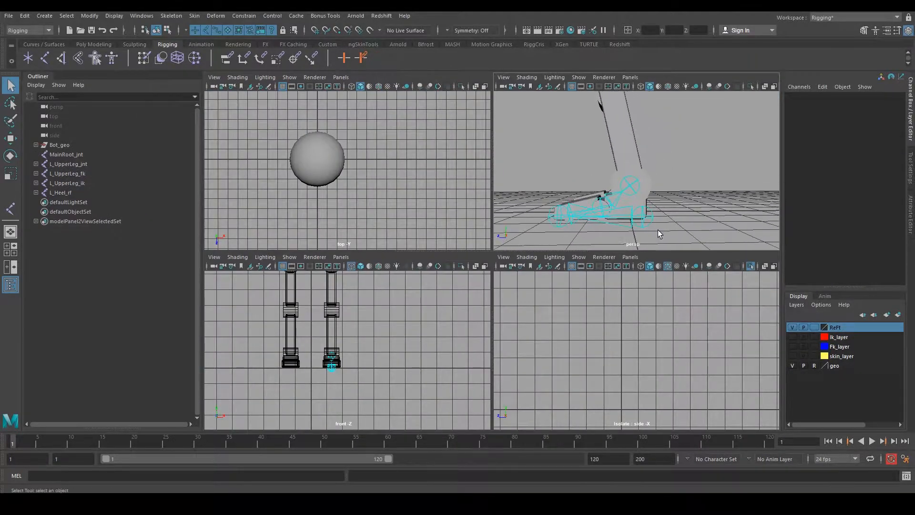
key("space")
left_click_drag(600, 243, 682, 252, "alt")
right_click_drag(682, 252, 562, 228, "alt")
middle_click_drag(562, 228, 553, 301, "alt")
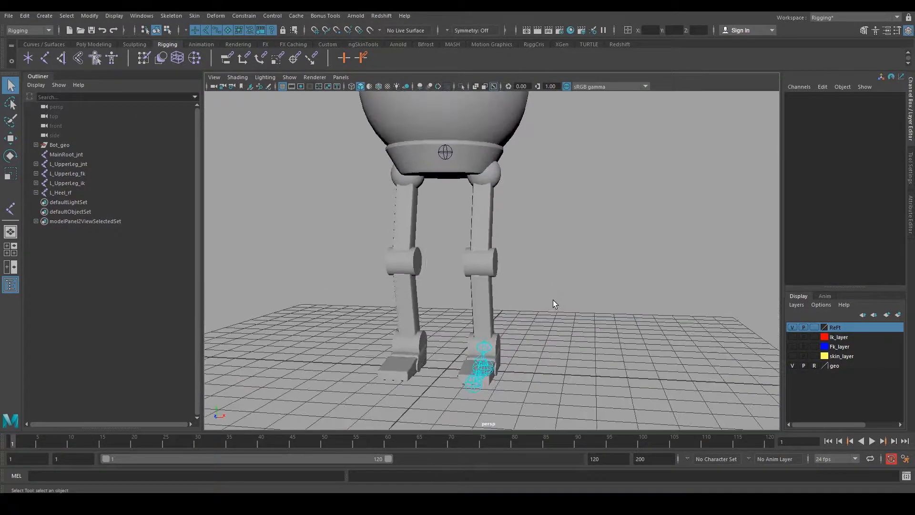
left_click_drag(553, 304, 499, 304, "alt")
left_click(791, 327)
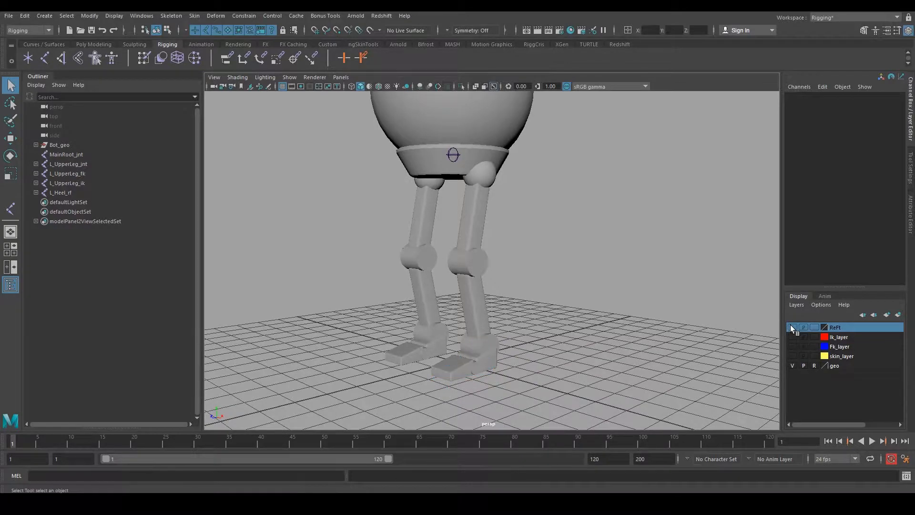
left_click_drag(675, 333, 538, 353, "alt")
left_click(837, 348)
left_click(791, 337)
left_click_drag(728, 328, 579, 284, "alt")
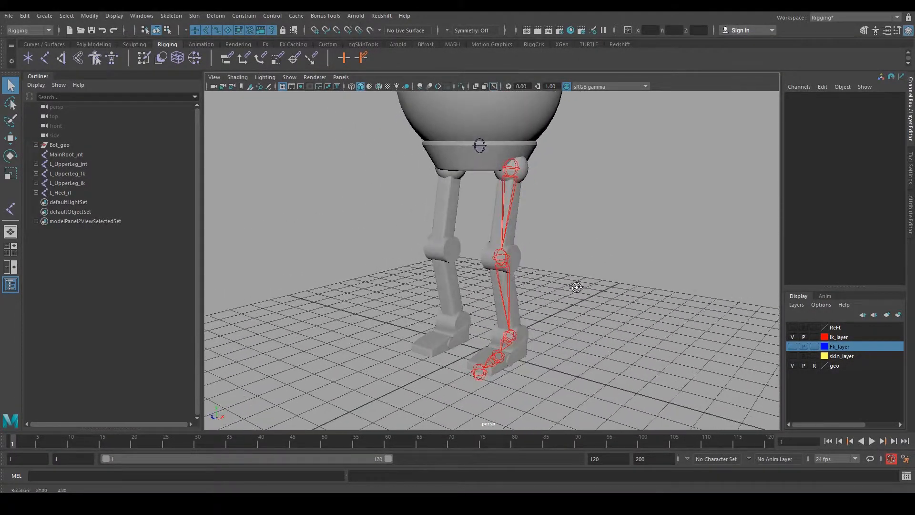
Step: Hide the geo layer to isolate the red Ik joint chain
left_click(792, 366)
left_click_drag(495, 267, 593, 224, "alt")
left_click_drag(510, 237, 547, 181)
left_click(604, 194)
left_click_drag(604, 194, 562, 225, "alt")
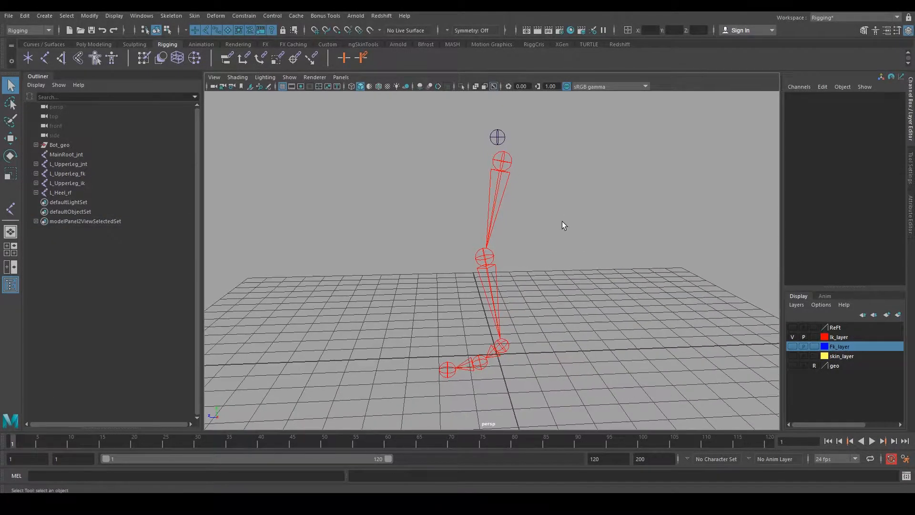
Step: Configure the IK Handle tool to use the Rotate-Plane Solver
left_click(61, 58)
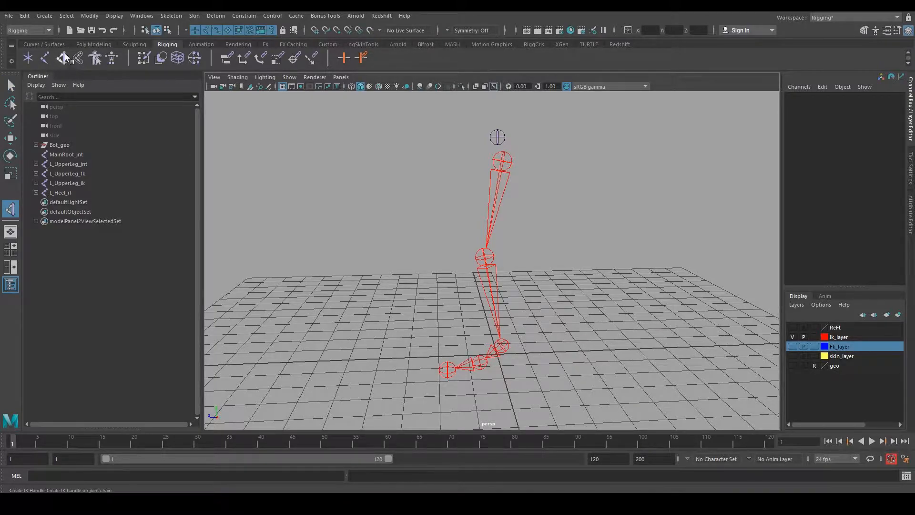
left_click(169, 17)
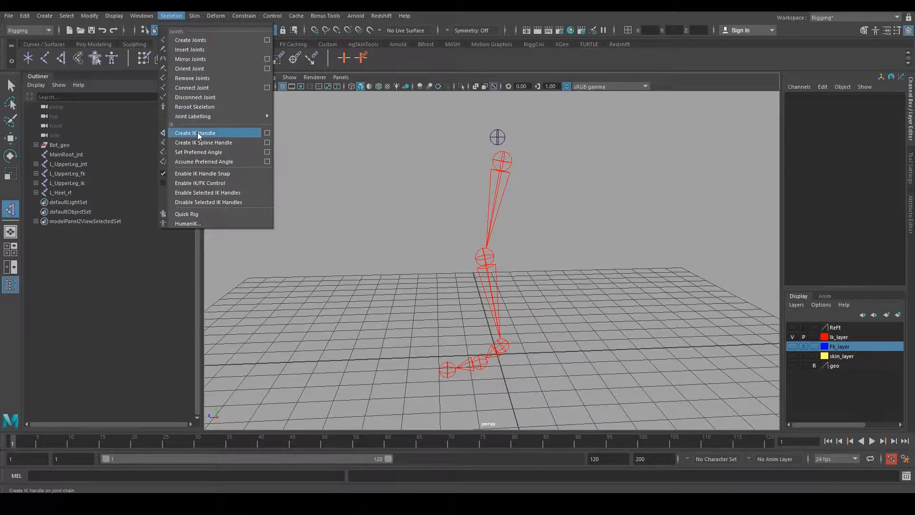
left_click(267, 133)
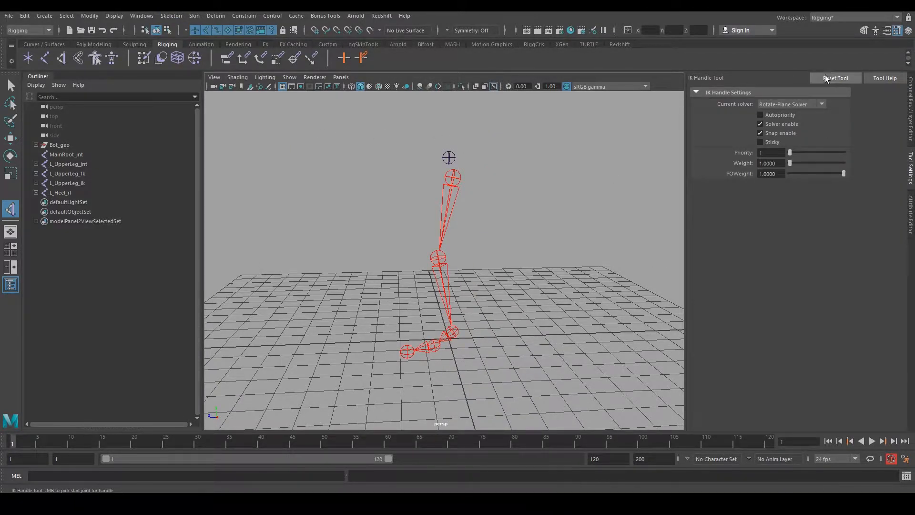
left_click_drag(496, 199, 509, 165, "alt")
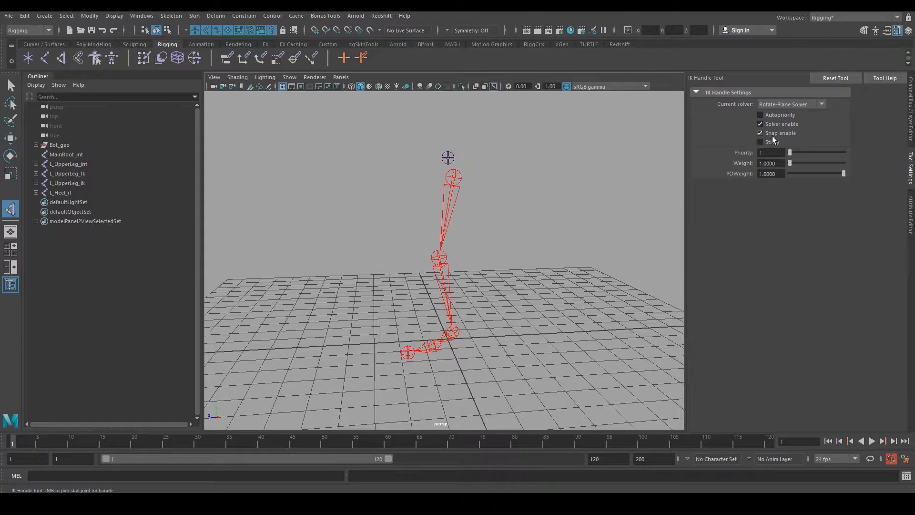
left_click(782, 104)
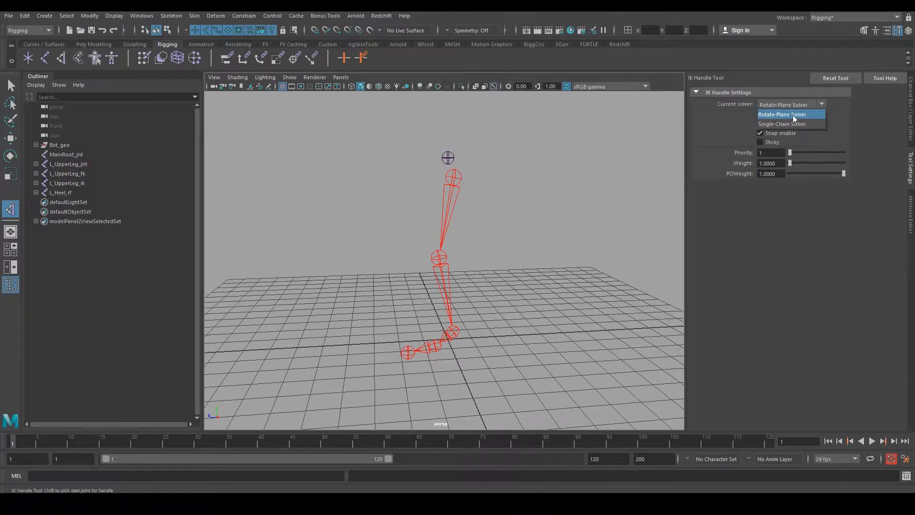
left_click(797, 114)
left_click_drag(547, 220, 493, 179, "alt")
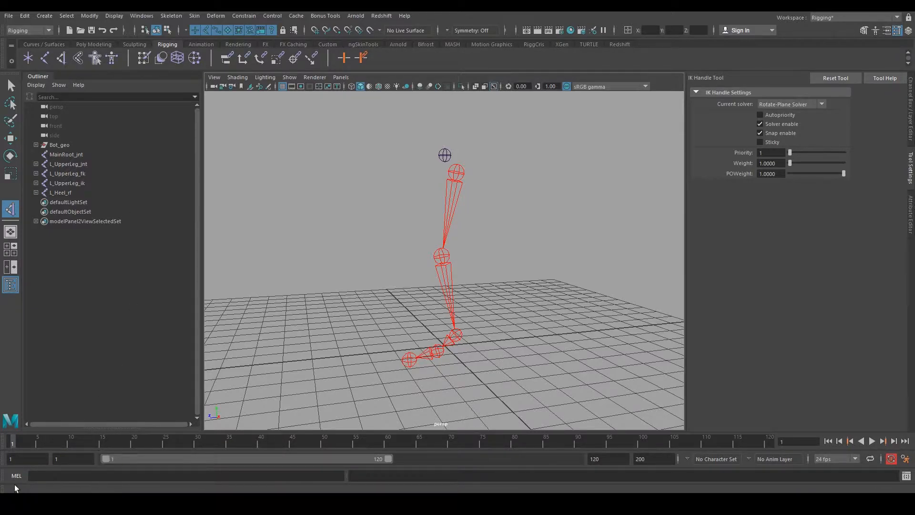
Step: Create an IK handle on the left Ik chain from the upper leg joint to the ankle joint
left_click_drag(348, 319, 390, 229, "alt")
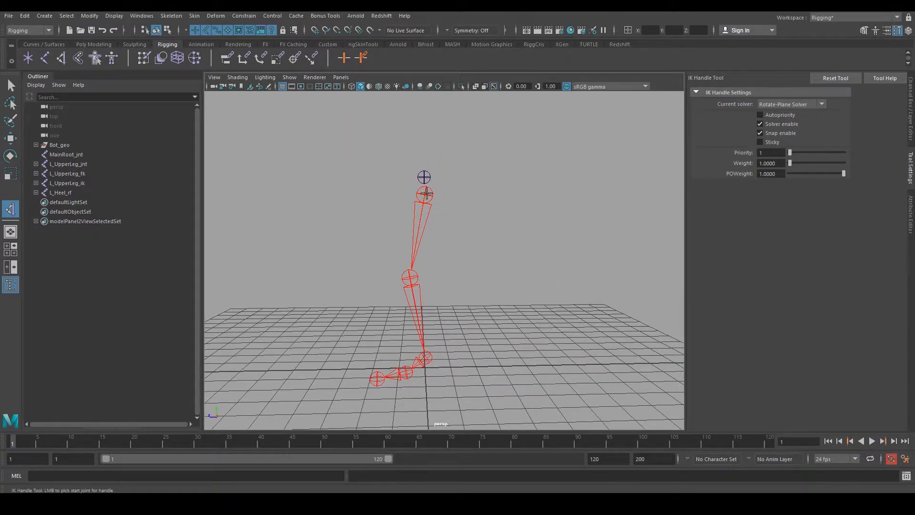
left_click(425, 193)
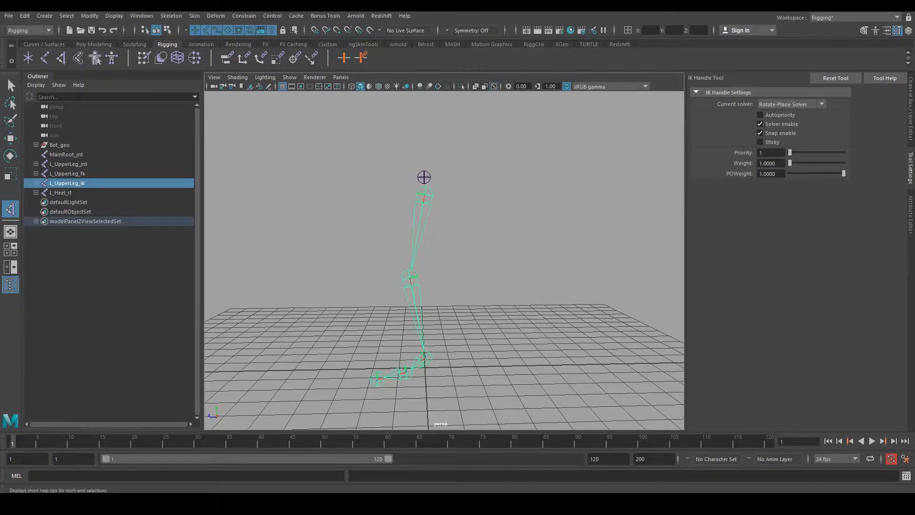
middle_click_drag(420, 383, 428, 324, "alt")
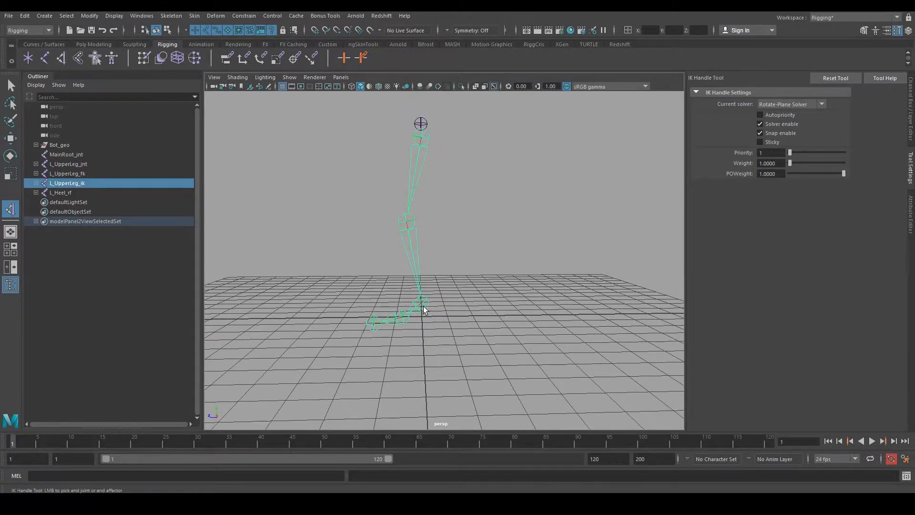
left_click(423, 305)
left_click_drag(423, 305, 421, 192, "alt")
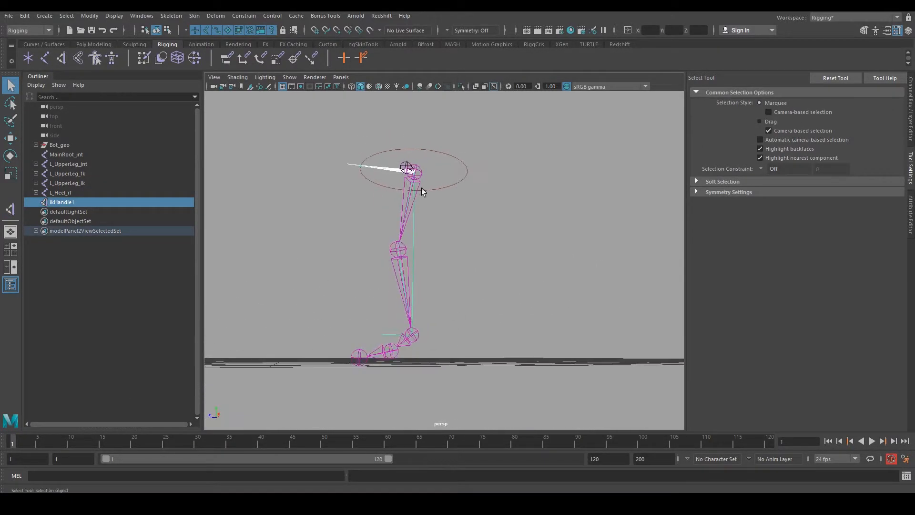
Step: Create a second IK handle from the ankle joint to the toes joint of the Ik chain
left_click_drag(420, 268, 496, 320, "alt")
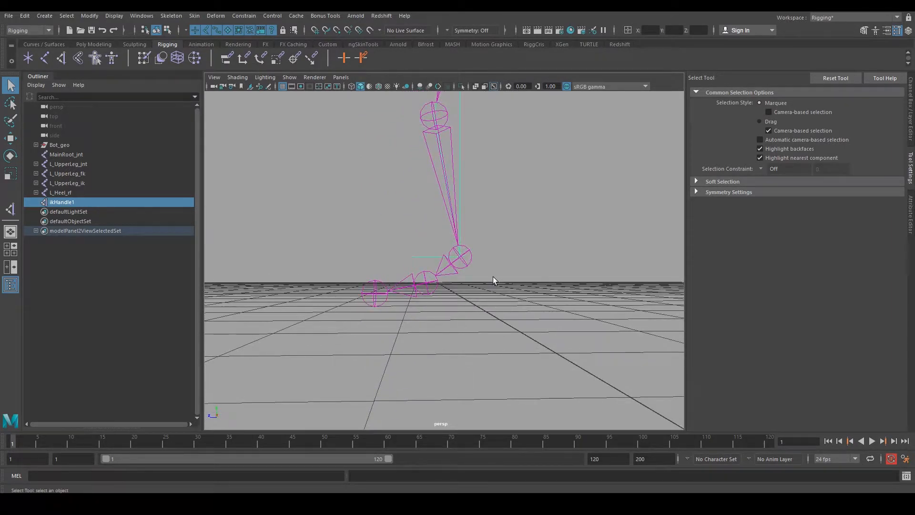
key("y")
left_click(458, 263)
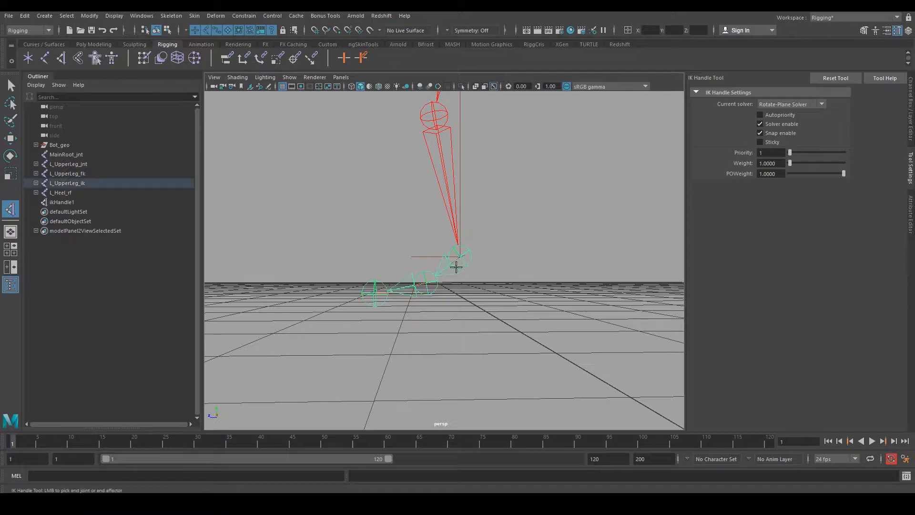
left_click(430, 282)
Step: Create a third IK handle from the toes joint to the toe tip joint of the Ik chain
left_click_drag(435, 286, 439, 292, "alt")
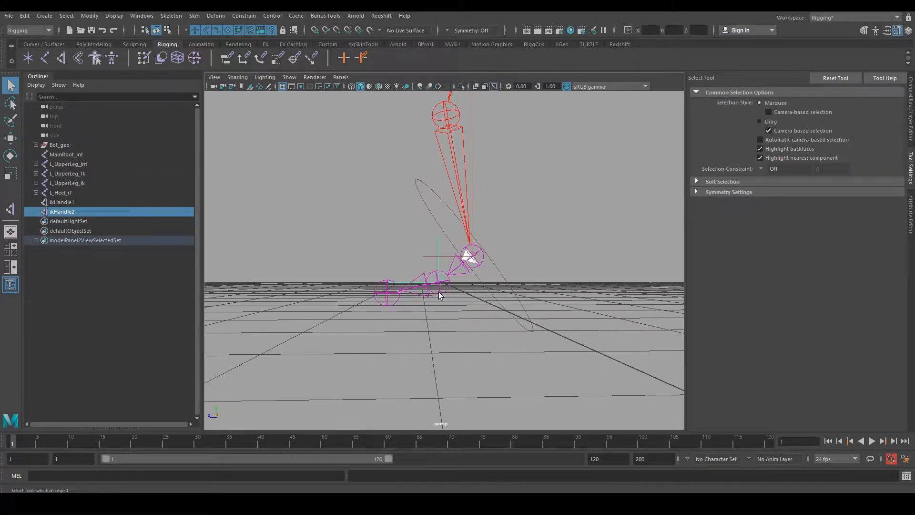
key("y")
left_click(437, 283)
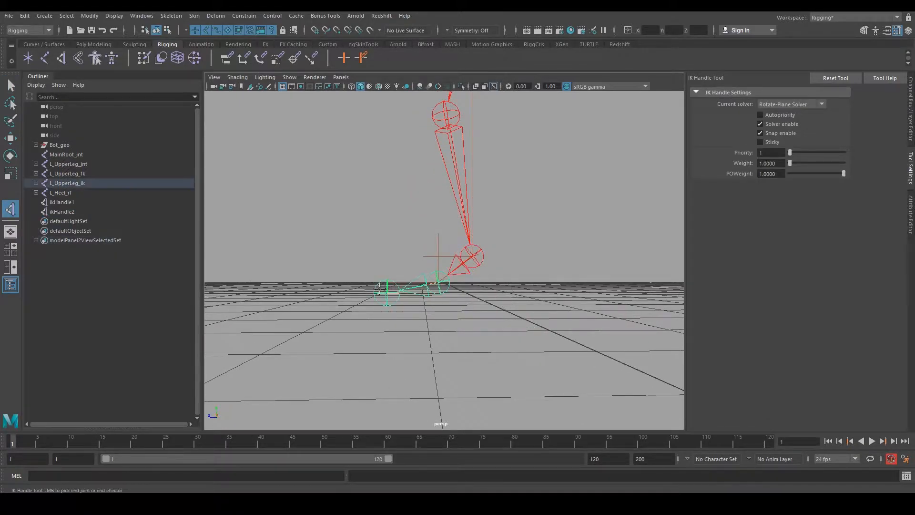
left_click(387, 292)
Step: Rename the three IK handles, from ankle to toe tip, as L_Leg_Ik, L_Toes_Ik and L_ToeTip_Ik
left_click(67, 203)
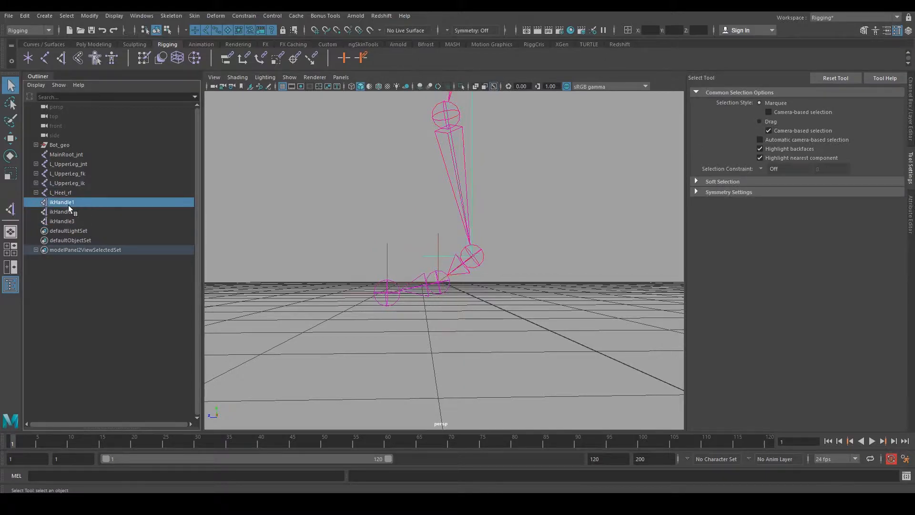
double_click(74, 201)
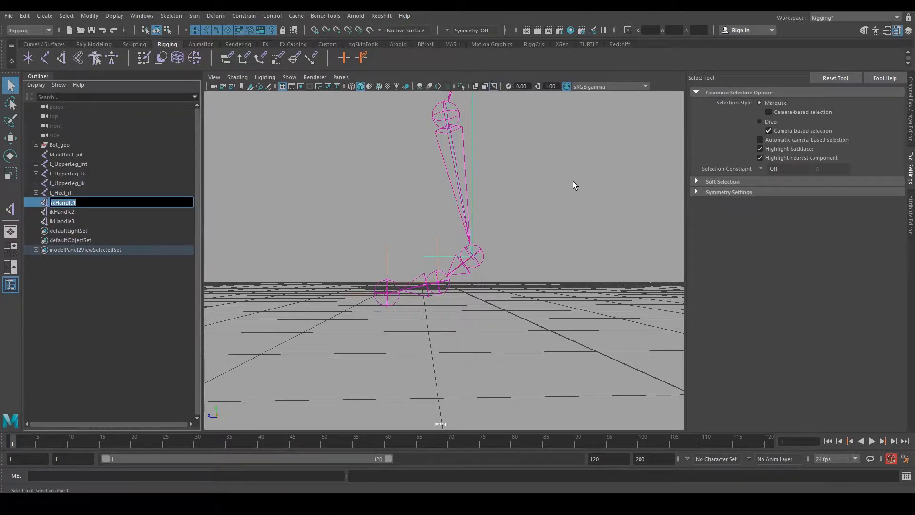
type("Leg_Ik")
key("Return")
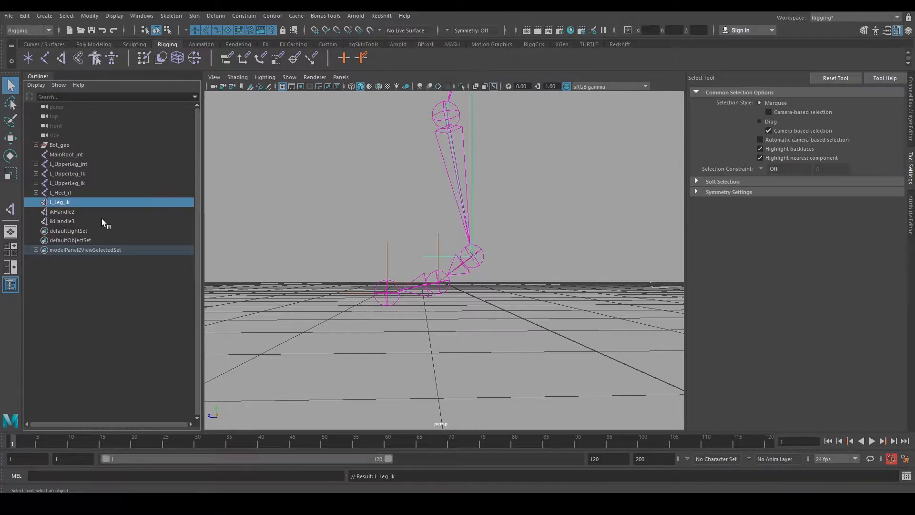
double_click(88, 212)
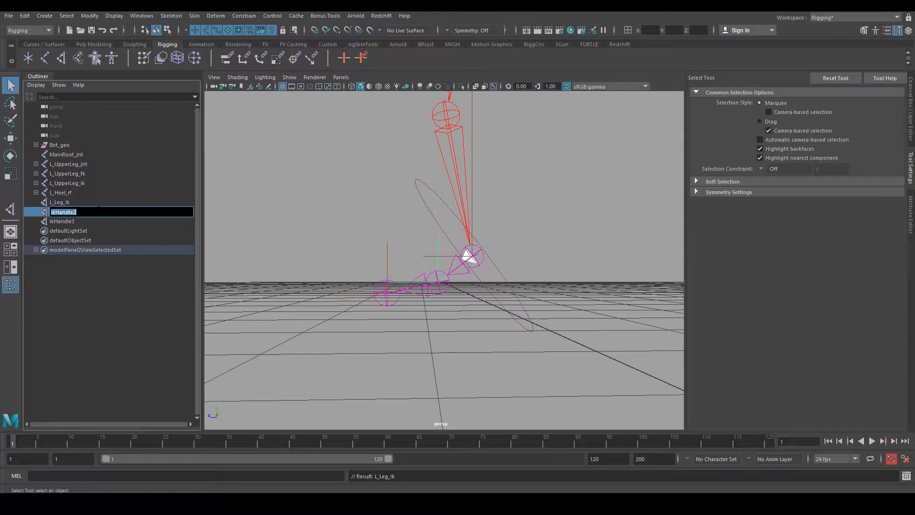
type("Toes_Ik")
key("Return")
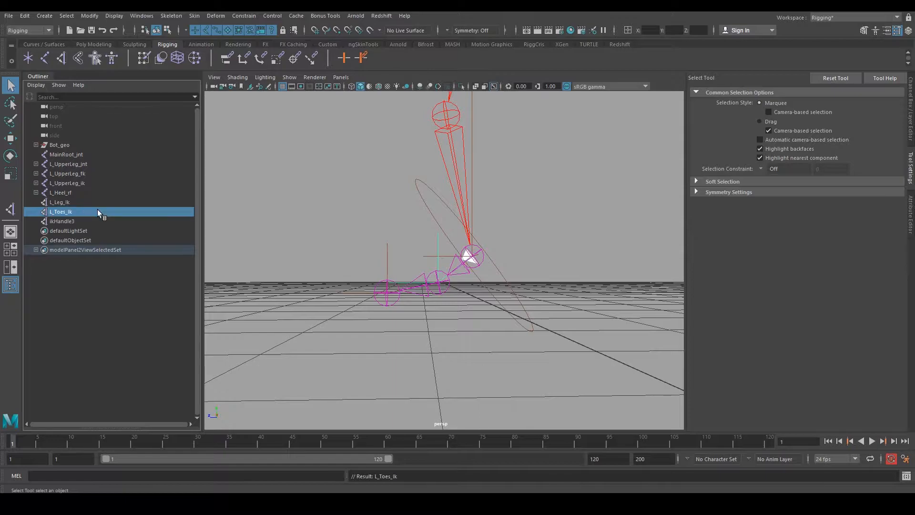
double_click(100, 222)
type("L_ToeTip_Ik")
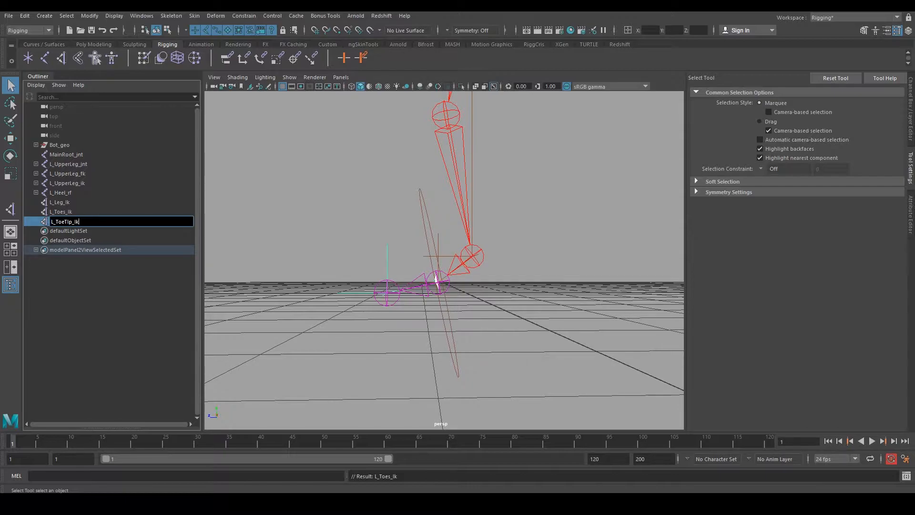
key("Return")
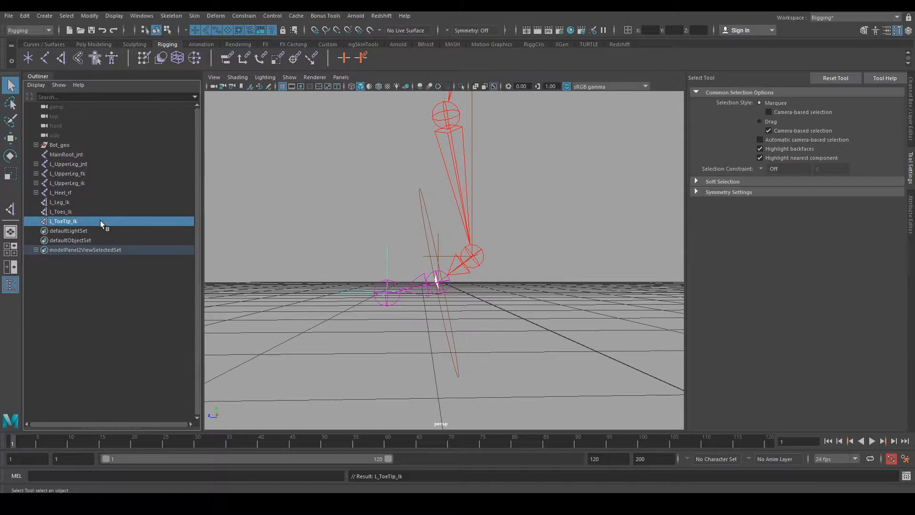
Step: Select the leg, toes and toe tip IK handles in turn to review which part of the chain each controls
left_click_drag(304, 254, 386, 274, "alt")
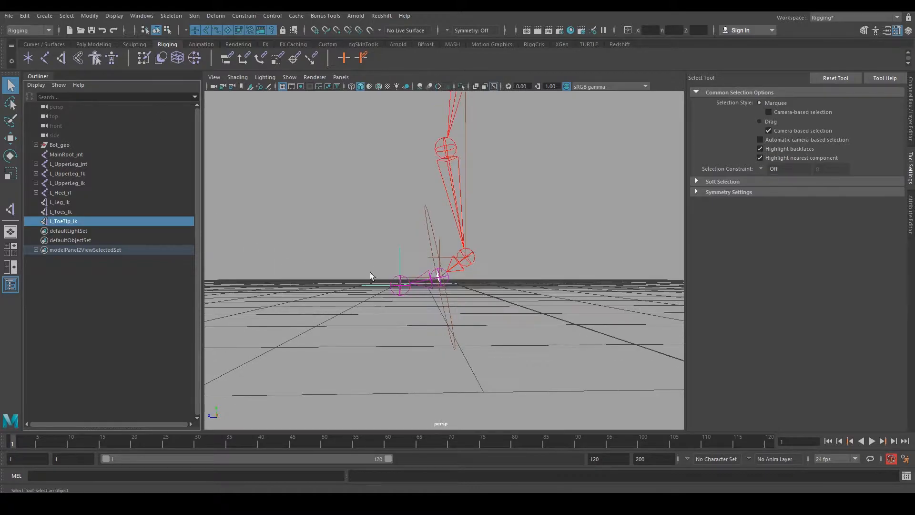
left_click(65, 212)
left_click(66, 202)
left_click(75, 212)
left_click(71, 202)
left_click(74, 211)
left_click(70, 221)
left_click(75, 212)
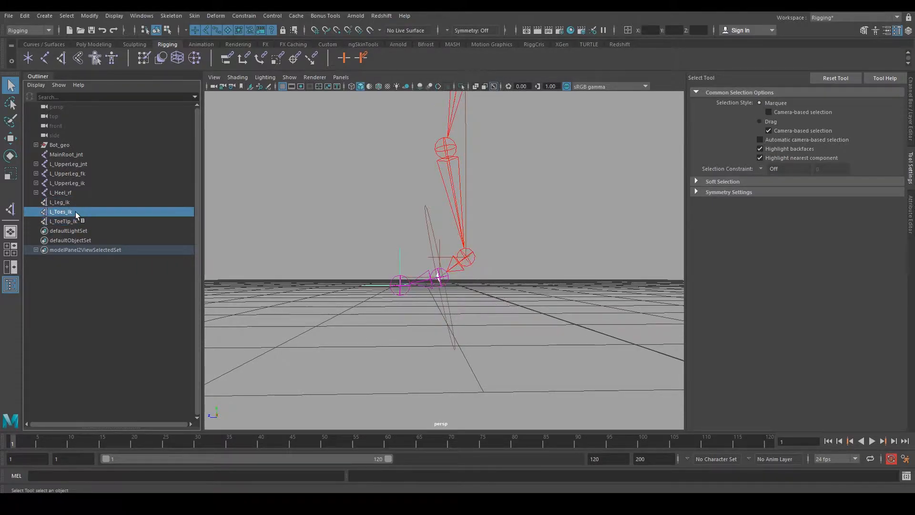
Step: Test L_ToeTip_Ik by raising it vertically, and undo the move
left_click(81, 223)
left_click_drag(289, 277, 334, 261, "alt")
key("e")
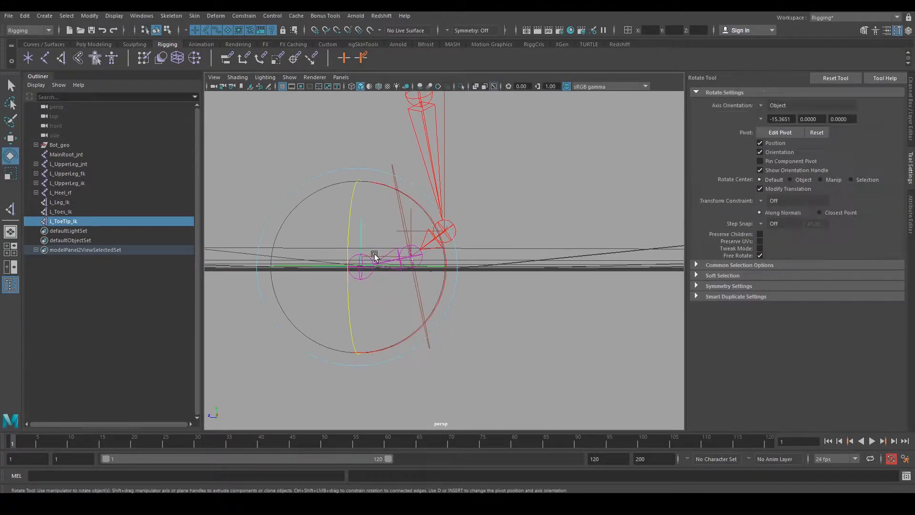
key("w")
left_click_drag(357, 229, 360, 210)
key("ctrl+z")
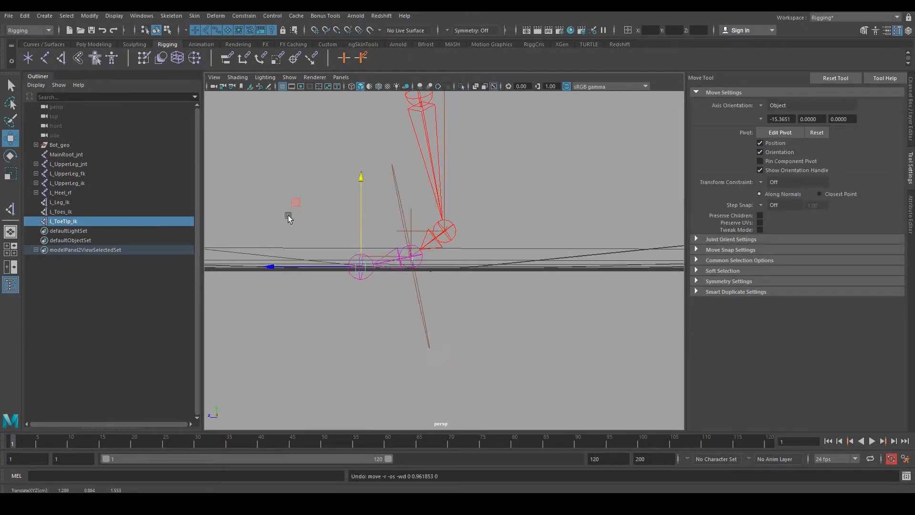
Step: Test L_Toes_Ik by moving it vertically and then freely, undoing each move and clearing the selection
left_click(79, 212)
left_click_drag(409, 184, 408, 167)
key("ctrl+z")
left_click_drag(410, 216, 619, 153)
key("ctrl+z")
left_click(448, 251)
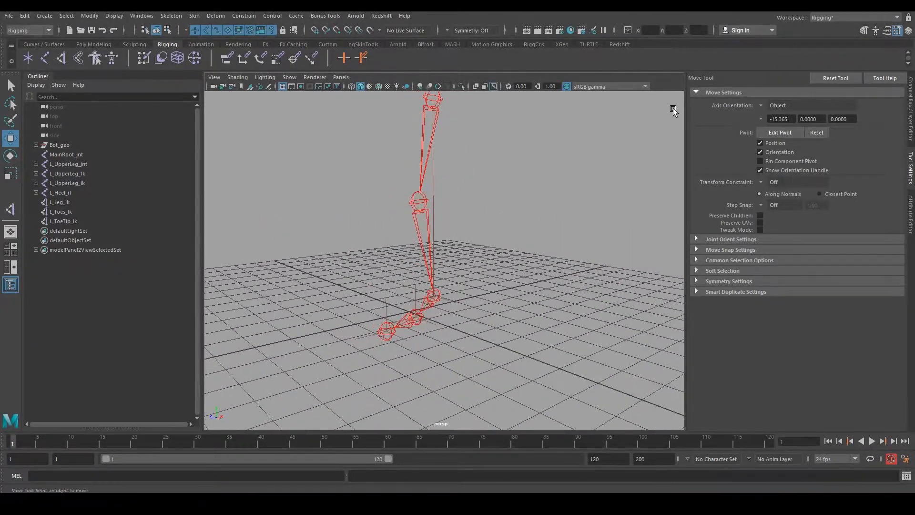
Step: Add the L_Leg_Ik, L_Toes_Ik and L_ToeTip_Ik handles to Ik_layer
left_click(906, 96)
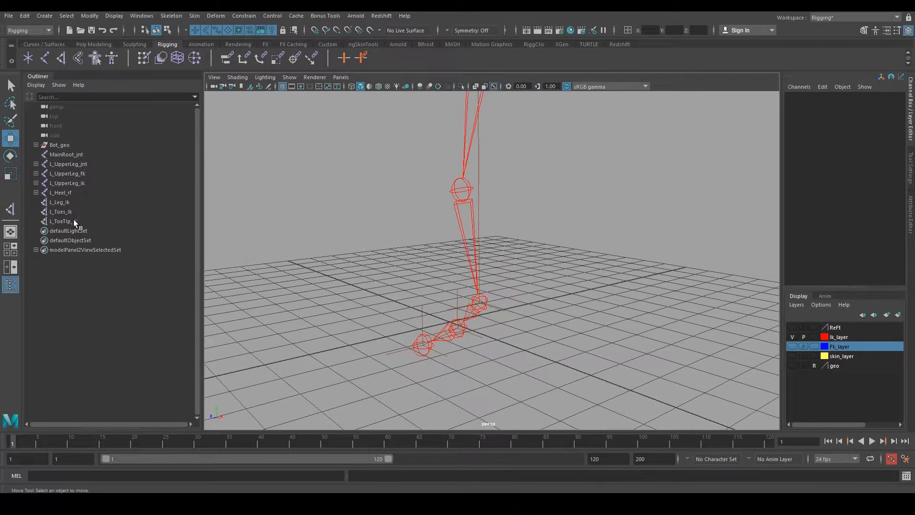
left_click_drag(75, 222, 68, 204)
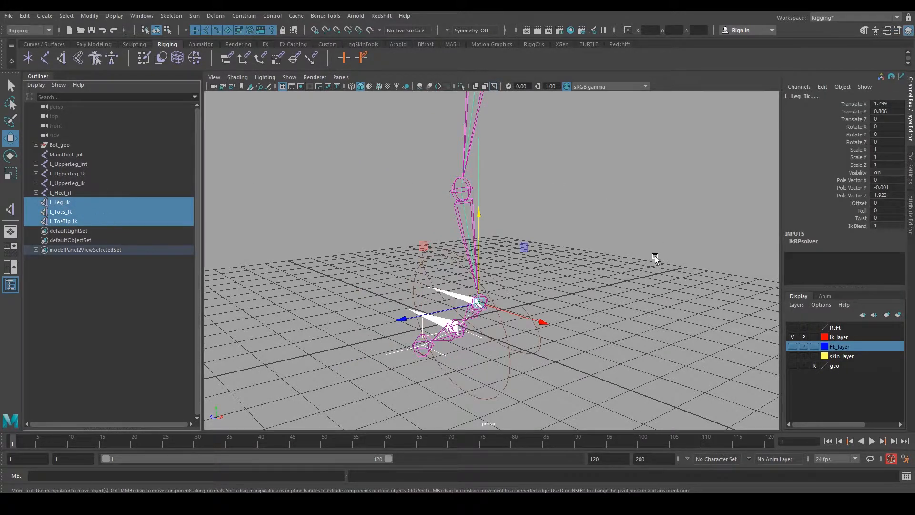
left_click_drag(625, 278, 606, 277, "alt")
right_click(841, 337)
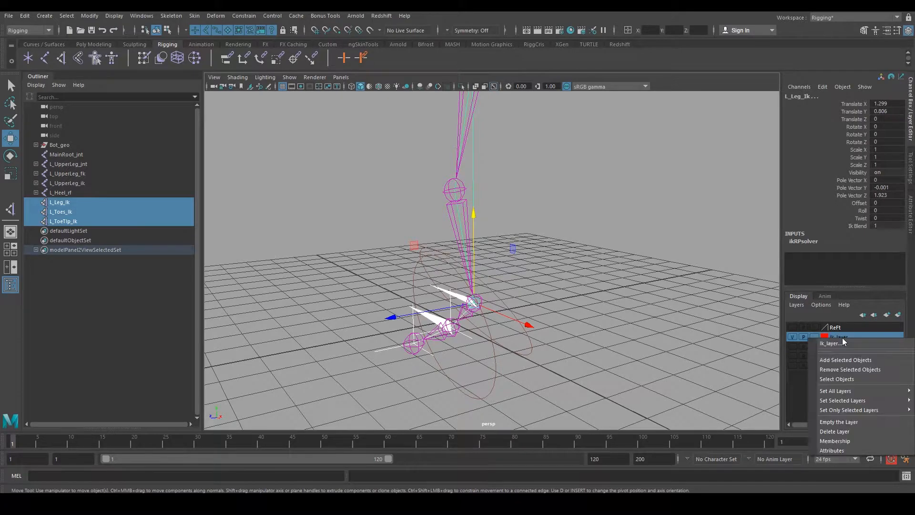
left_click(843, 356)
Step: Hide Ik_layer, show the ReFt layer and switch to the top view of the reversed foot joints
left_click(792, 336)
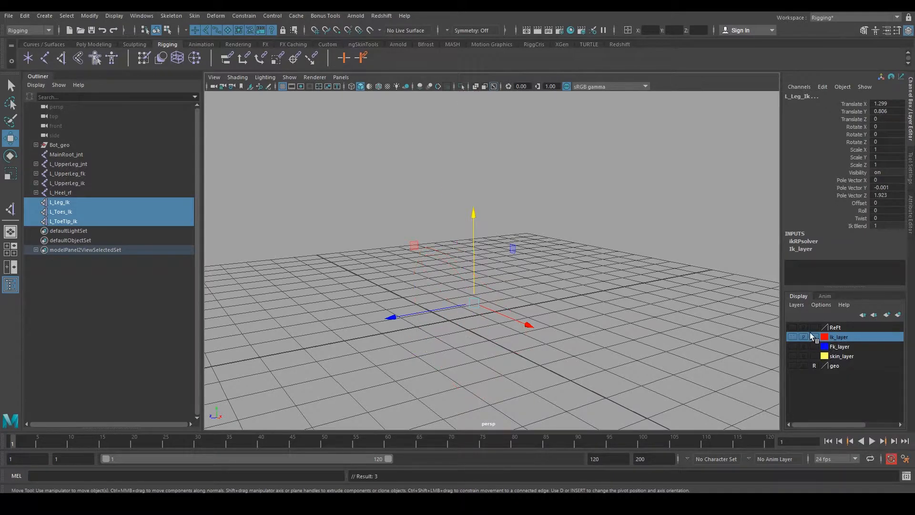
left_click(792, 327)
left_click_drag(491, 342, 461, 337, "alt")
left_click(576, 283)
left_click_drag(576, 283, 492, 320, "alt")
middle_click_drag(492, 321, 535, 284, "alt")
left_click_drag(536, 284, 500, 200, "alt")
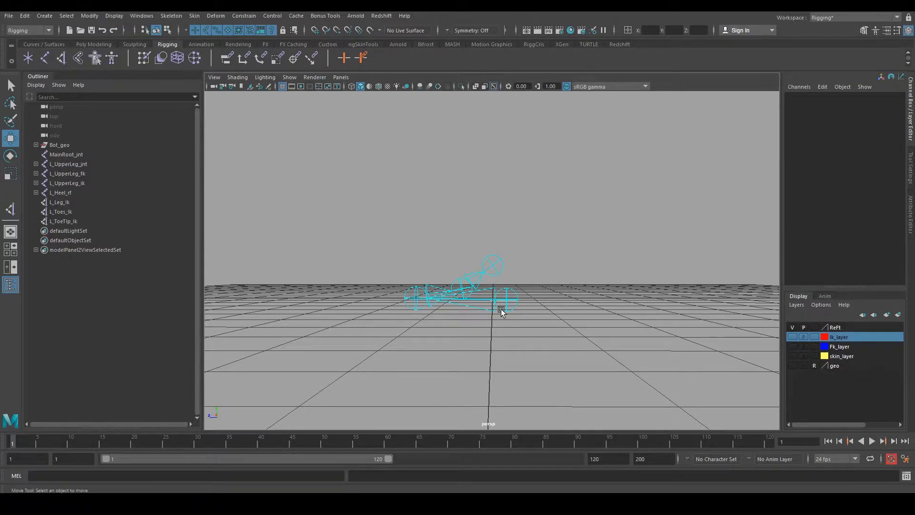
left_click_drag(553, 272, 545, 320, "alt")
key("space")
key("space")
right_click_drag(362, 183, 490, 286, "alt")
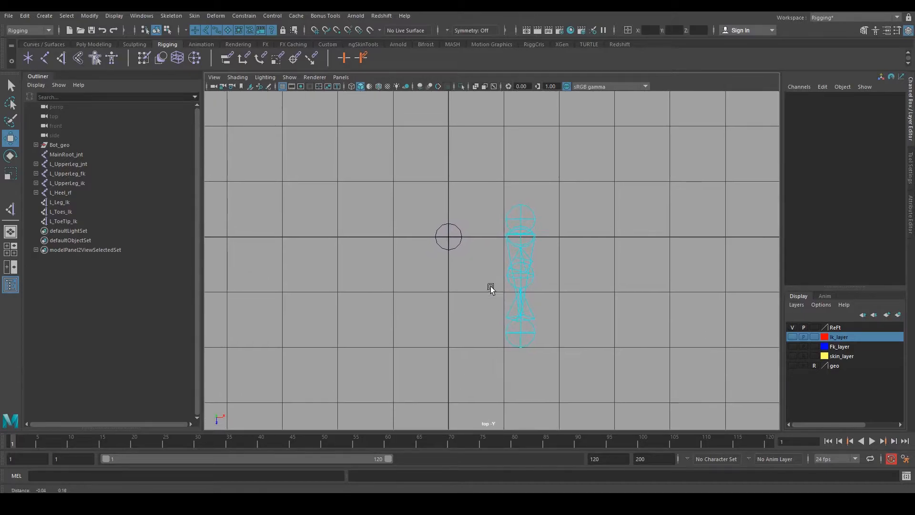
Step: Start the CV Curve Tool with its settings open
left_click(26, 17)
mouse_move(45, 16)
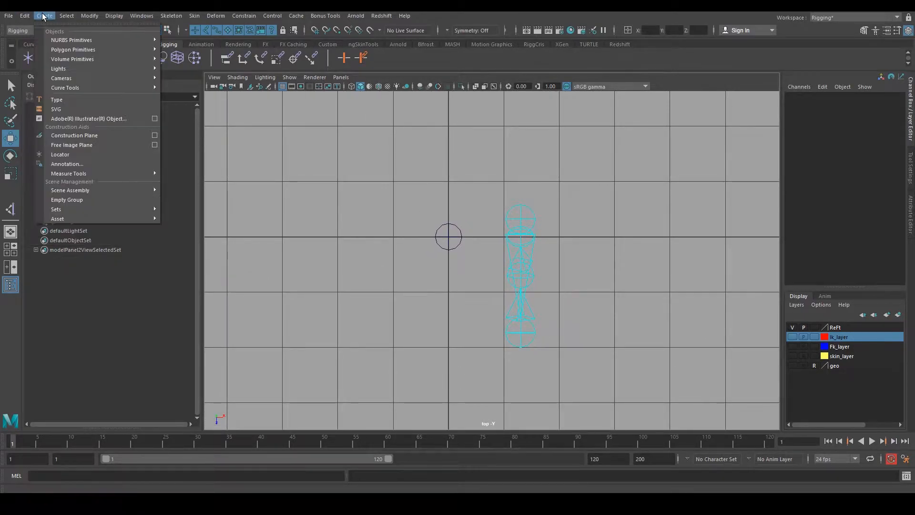
mouse_move(129, 38)
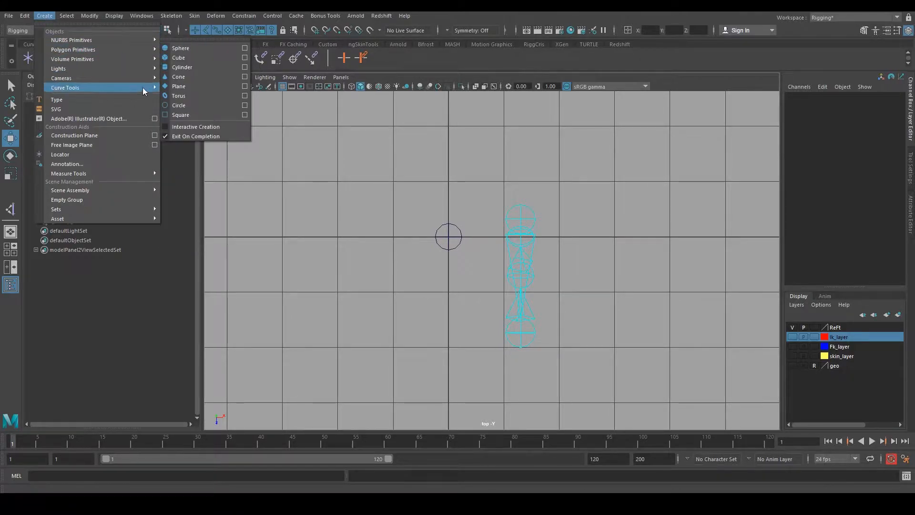
mouse_move(142, 87)
left_click(256, 97)
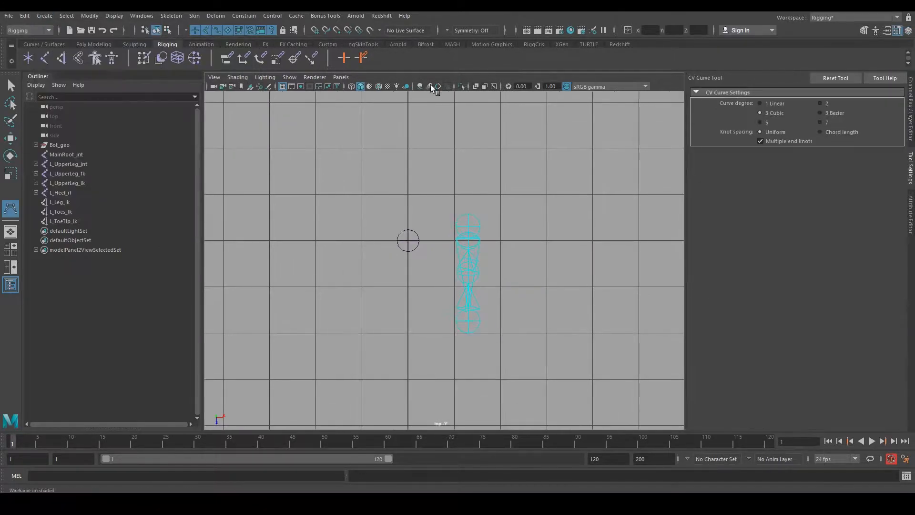
Step: Try outlining the foot joints with a rounded cubic CV curve, and undo its points
left_click(324, 220)
left_click(362, 158)
left_click(440, 148)
left_click(532, 168)
left_click(576, 197)
left_click(595, 234)
left_click(608, 282)
left_click(563, 378)
left_click(472, 410)
left_click(380, 384)
left_click(357, 349)
key("ctrl+z")
key("ctrl+z")
key("ctrl+z")
key("ctrl+z")
key("ctrl+z")
key("ctrl+z")
key("ctrl+z")
key("ctrl+z")
key("ctrl+z")
key("ctrl+z")
key("ctrl+z")
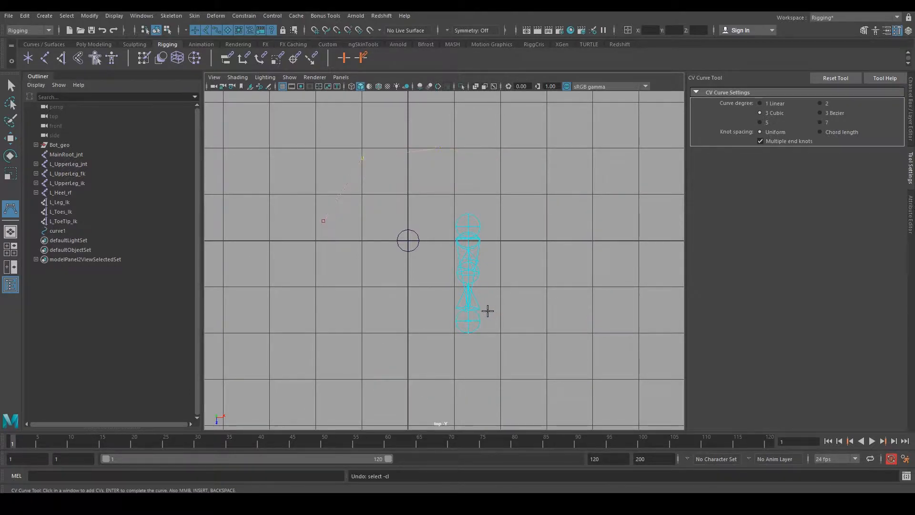
Step: Set the CV Curve Tool's degree to 1 Linear and turn on snapping to grids
left_click(763, 103)
key("ctrl+z")
middle_click_drag(369, 232, 395, 238, "alt")
right_click_drag(395, 237, 435, 292, "alt")
middle_click_drag(416, 259, 396, 265, "alt")
left_click(315, 30)
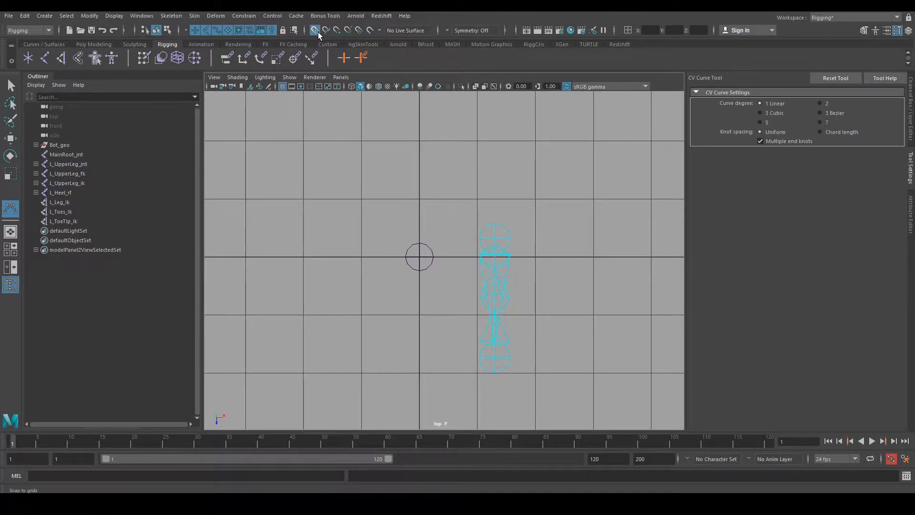
middle_click_drag(427, 240, 328, 273, "alt")
Step: Draw a closed linear rectangle 2 grid squares wide and 3 long around the origin
left_click(341, 211)
left_click(326, 362)
left_click(441, 362)
left_click(441, 189)
left_click(327, 188)
middle_click_drag(385, 312, 385, 247, "alt")
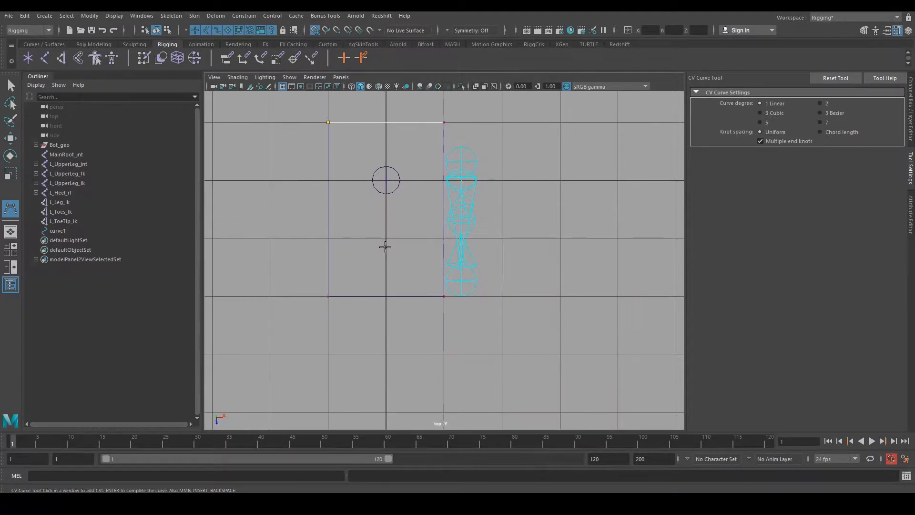
key("Return")
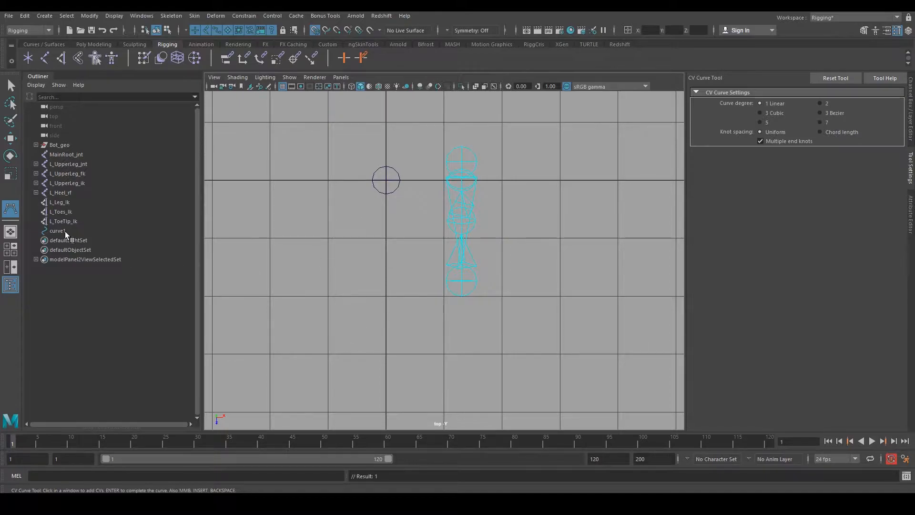
Step: Delete the rectangular curve1 and return to the top view
middle_click_drag(389, 352, 384, 319, "alt")
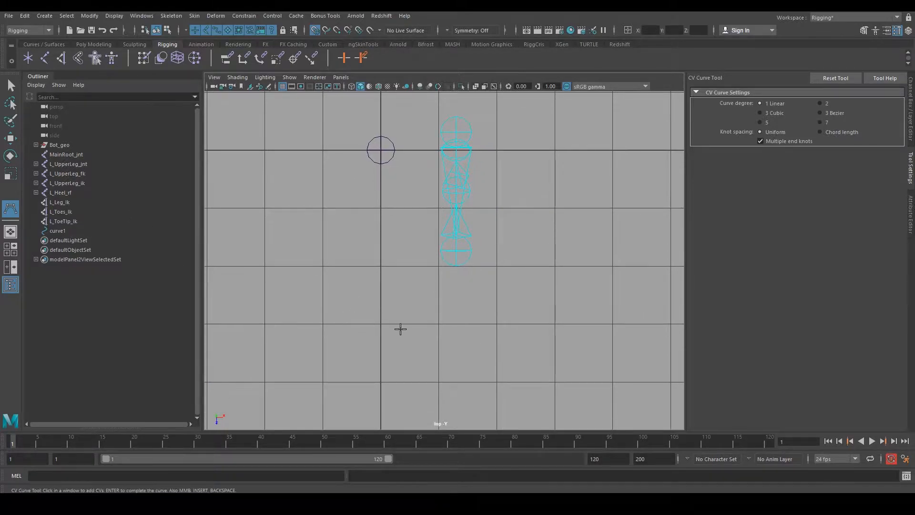
key("q")
left_click(461, 86)
left_click(461, 86)
key("space")
key("space")
left_click_drag(452, 256, 388, 192, "alt")
scroll(366, 184, "down", 3)
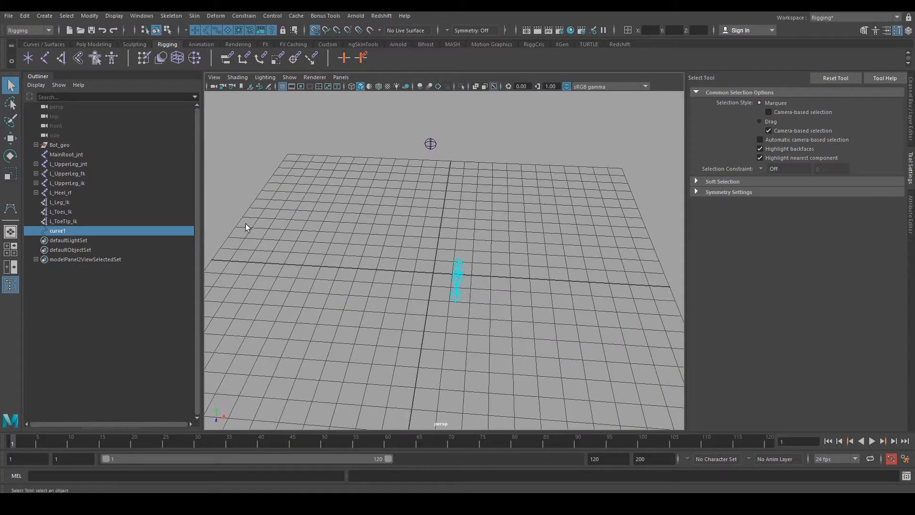
key("Delete")
key("space")
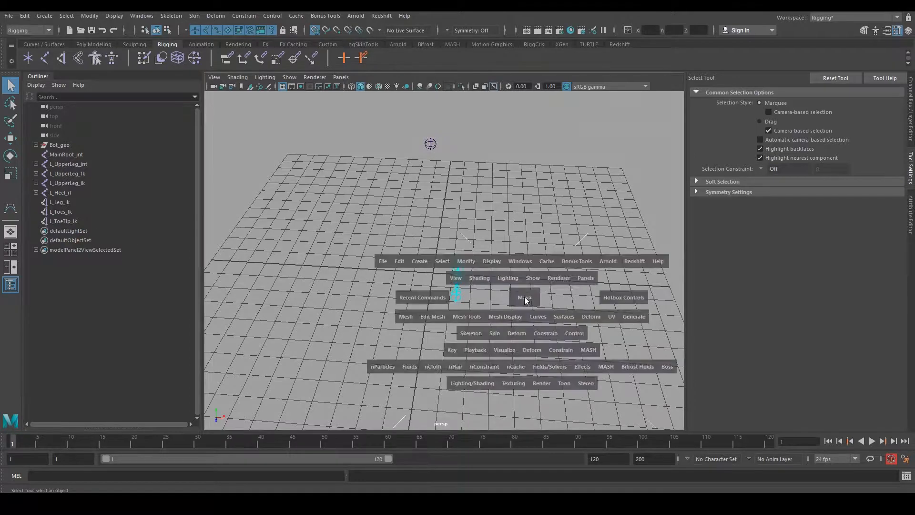
key("space")
middle_click_drag(428, 205, 448, 279, "alt")
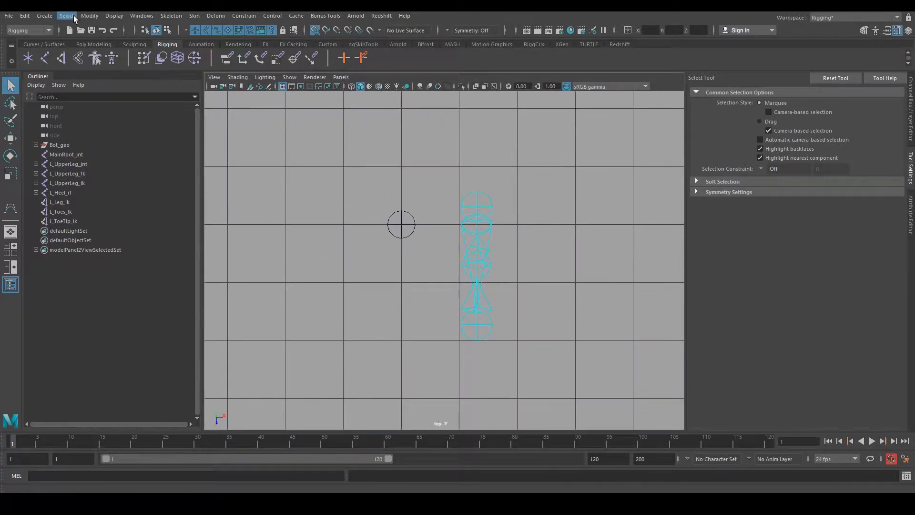
Step: Draw a closed linear CV curve around the origin, 2 grid squares wide and 3 long
left_click(48, 16)
mouse_move(113, 86)
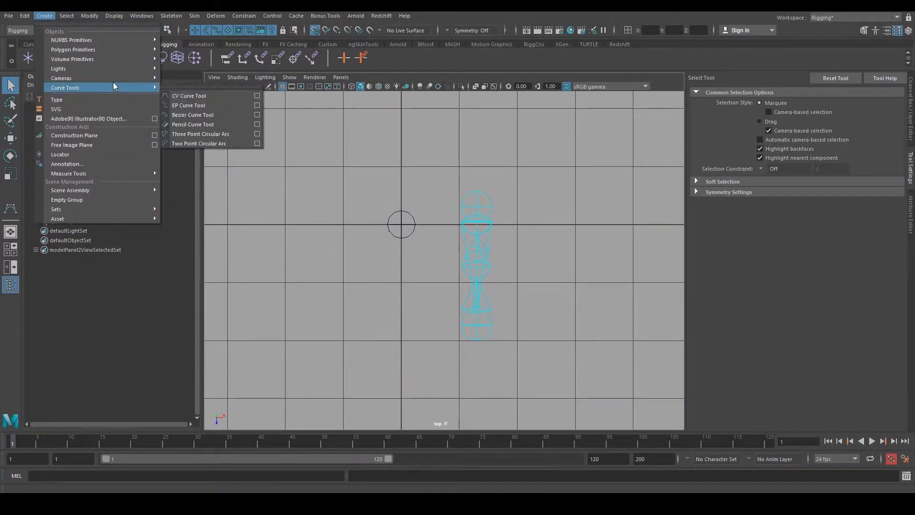
left_click(193, 95)
middle_click_drag(341, 165, 347, 186, "alt")
left_click(349, 187)
left_click(464, 187)
left_click(464, 361)
left_click(348, 361)
left_click(348, 187)
key("Return")
key("q")
Step: Draw a second closed linear CV curve, 2 by 2 grid squares, one grid square in front of the rectangle
middle_click_drag(406, 310, 401, 238, "alt")
left_click(337, 334)
left_click(452, 334)
middle_click_drag(445, 351, 449, 337, "alt")
left_click(453, 402)
left_click(338, 403)
left_click(338, 288)
key("Return")
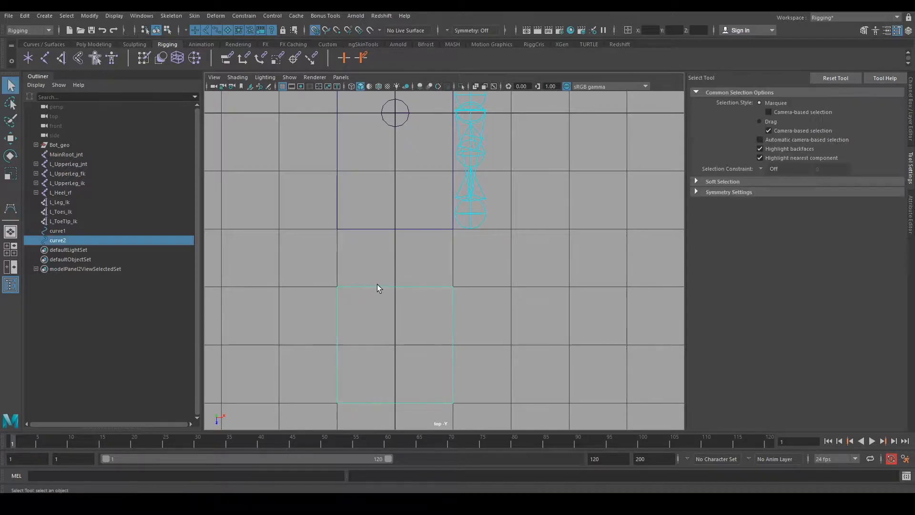
Step: Narrow the heel-side edge of the larger rectangle by scaling its two control vertices sideways
middle_click_drag(411, 236, 415, 278, "alt")
left_click_drag(387, 261, 390, 367)
scroll(405, 307, "down", 6)
scroll(410, 299, "up", 5)
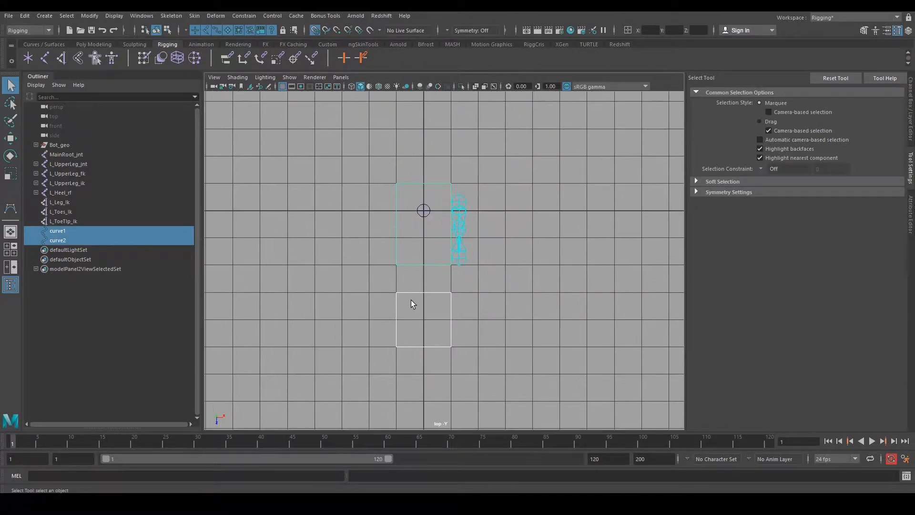
middle_click_drag(398, 210, 396, 242, "alt")
right_click(358, 230)
left_click_drag(342, 171, 491, 185)
key("r")
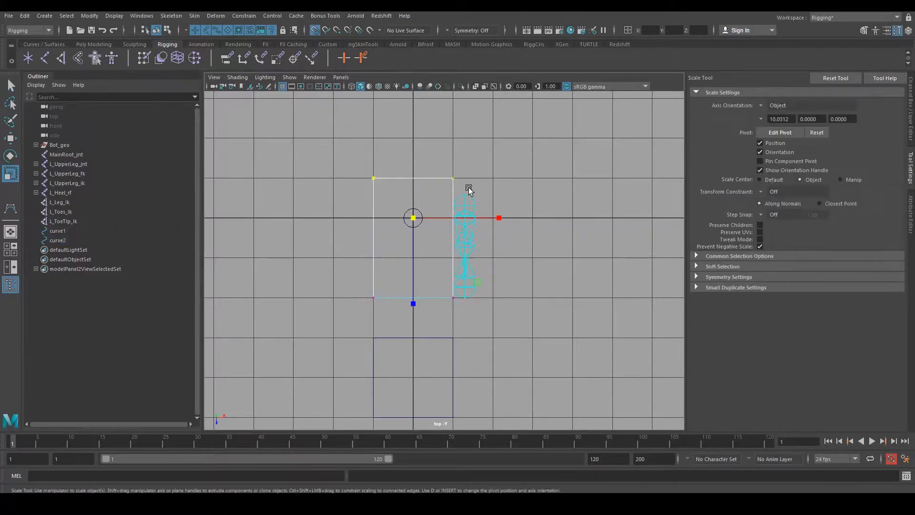
left_click_drag(499, 218, 482, 218)
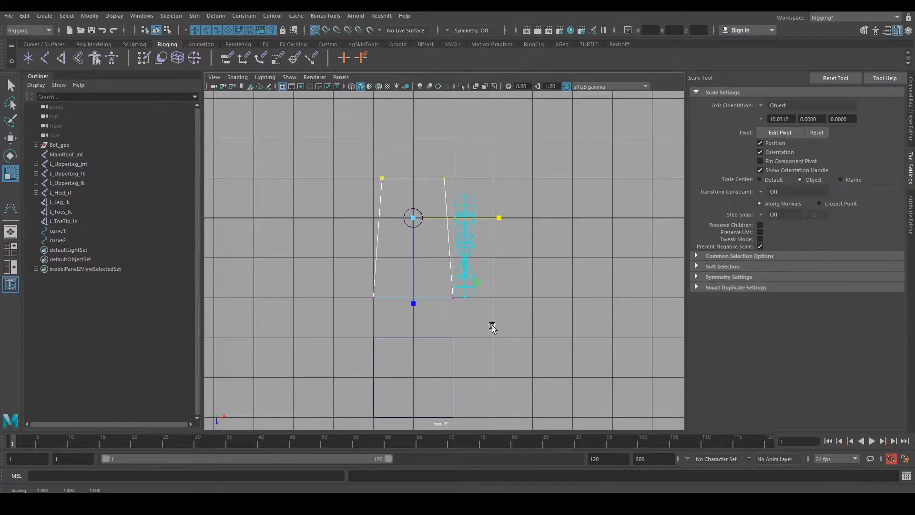
Step: Exclude joints from selection and widen the front edge of the larger curve by scaling its control vertices
left_click_drag(493, 324, 436, 288)
key("ctrl+z")
left_click(206, 30)
left_click_drag(307, 272, 555, 329)
left_click_drag(497, 224, 509, 219)
Step: Shape the smaller curve into a trapezoid by widening its rear edge and narrowing its front edge
middle_click_drag(414, 343, 404, 286, "alt")
left_click(406, 360)
right_click_drag(365, 271, 365, 298)
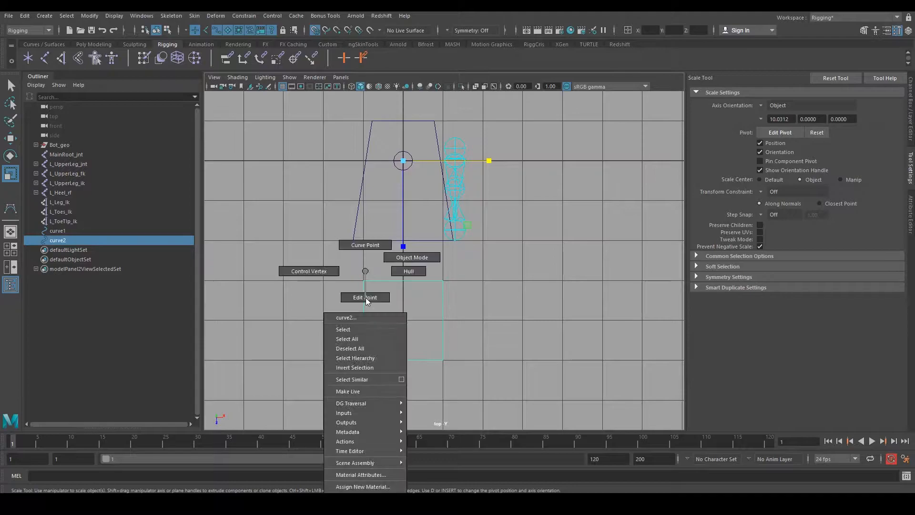
right_click_drag(307, 272, 308, 272)
left_click_drag(316, 272, 490, 307)
left_click_drag(488, 161, 511, 164)
left_click_drag(537, 394, 343, 340)
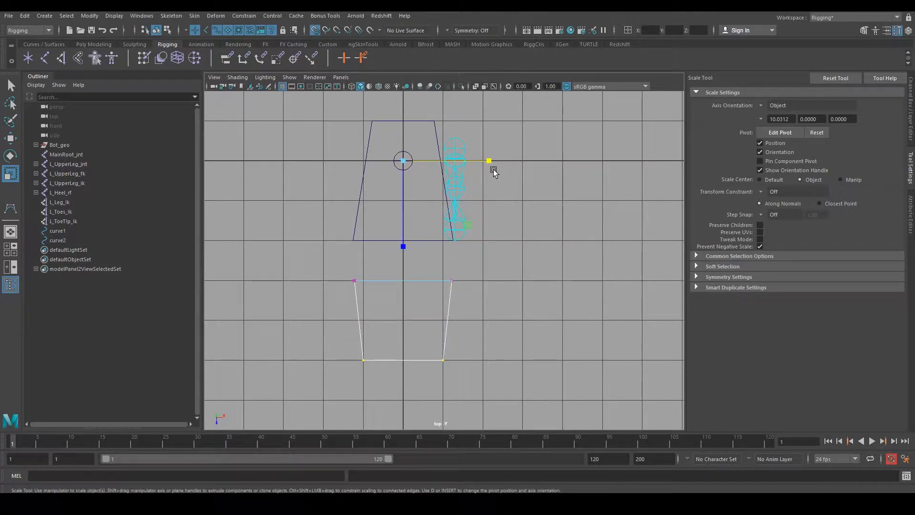
left_click_drag(485, 164, 479, 165)
Step: Set the Scale Center to Default and shorten the smaller curve lengthwise by scaling all its control vertices
left_click_drag(295, 246, 541, 409)
left_click_drag(405, 251, 404, 241)
key("ctrl+z")
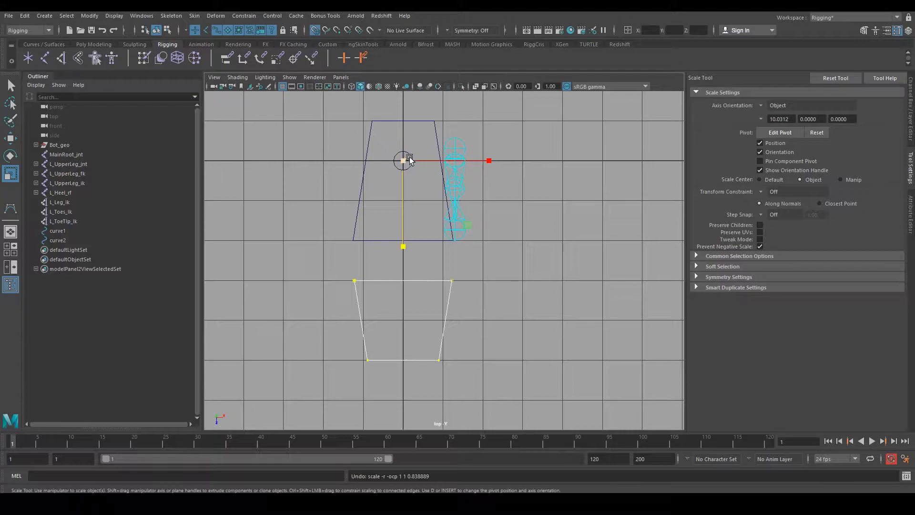
left_click(765, 180)
left_click_drag(403, 406, 403, 352)
Step: Turn off grid snapping and move the smaller curve's vertices back to just in front of the larger curve
key("w")
key("ctrl+z")
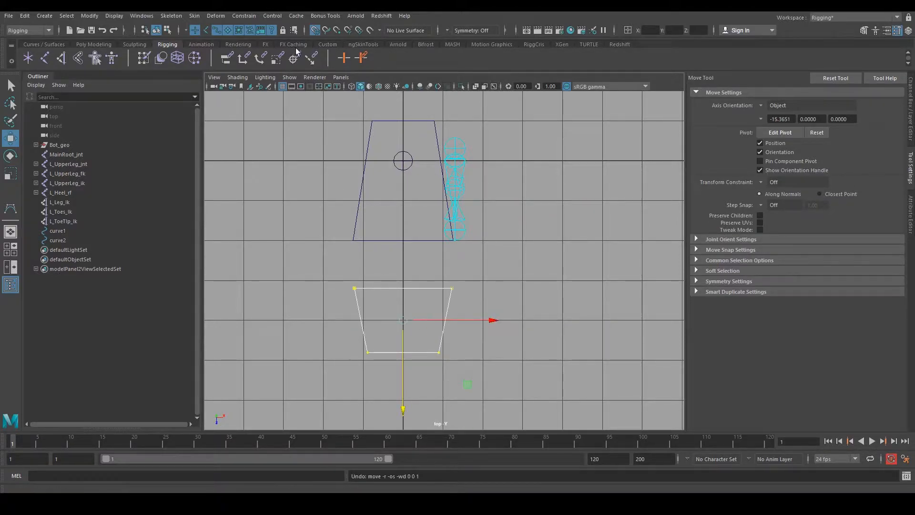
left_click_drag(399, 358, 408, 319)
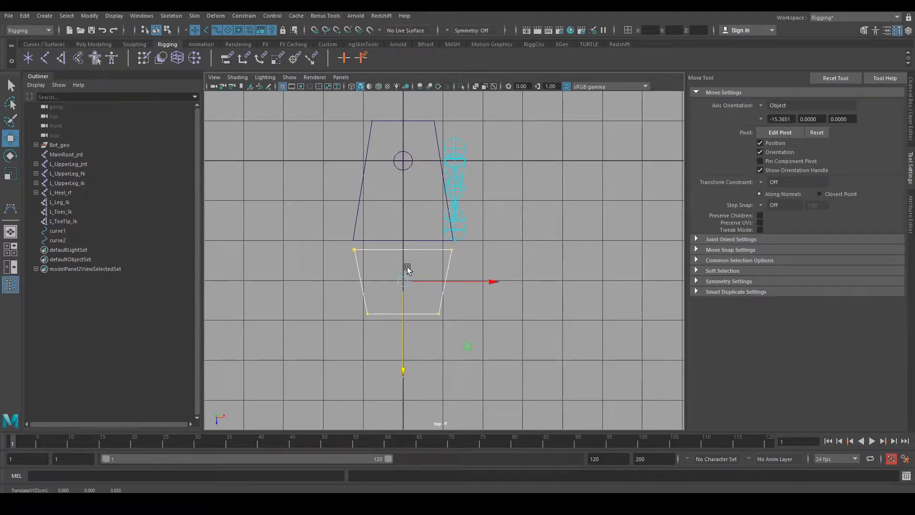
Step: Shorten the larger curve slightly lengthwise by scaling all its control vertices
left_click(391, 240)
left_click_drag(328, 109, 527, 261)
key("r")
left_click_drag(402, 289, 402, 284)
key("q")
Step: Select both curves in component mode and scale all their control vertices down uniformly
left_click(405, 272)
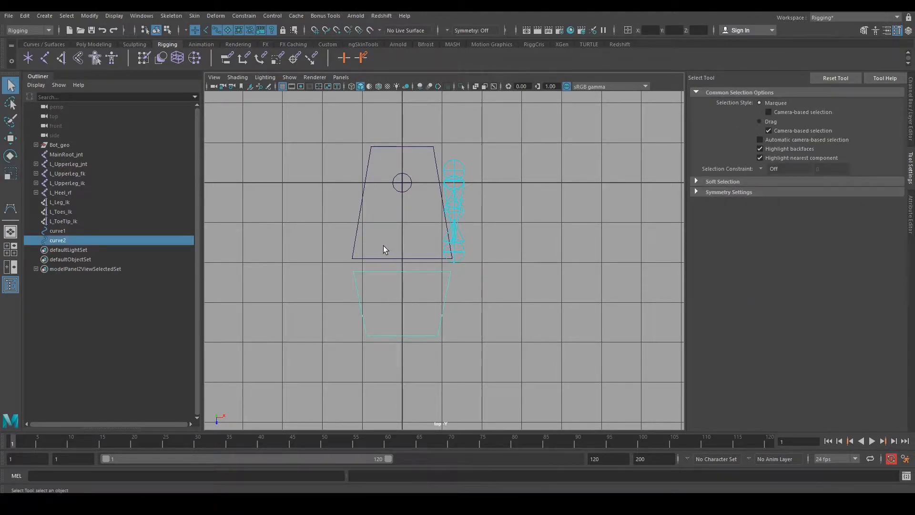
left_click(390, 260, "shift")
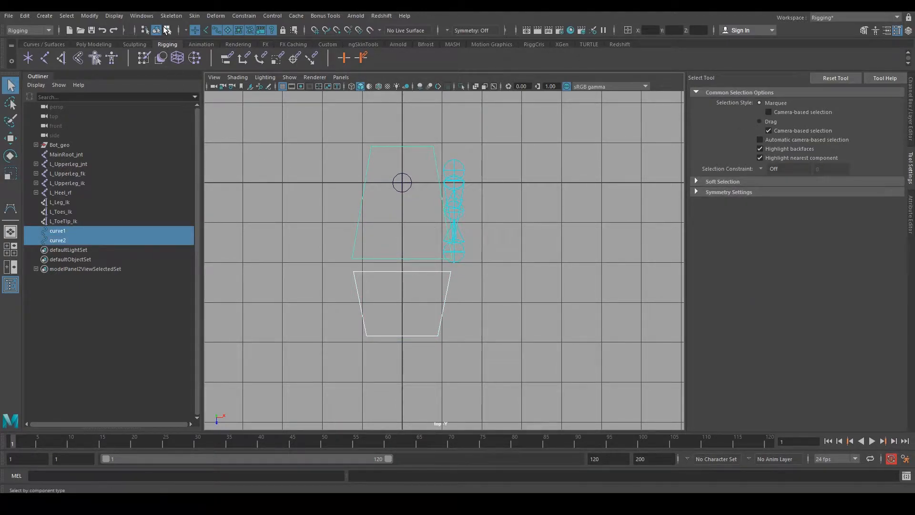
left_click(167, 30)
left_click_drag(307, 112, 556, 363)
key("r")
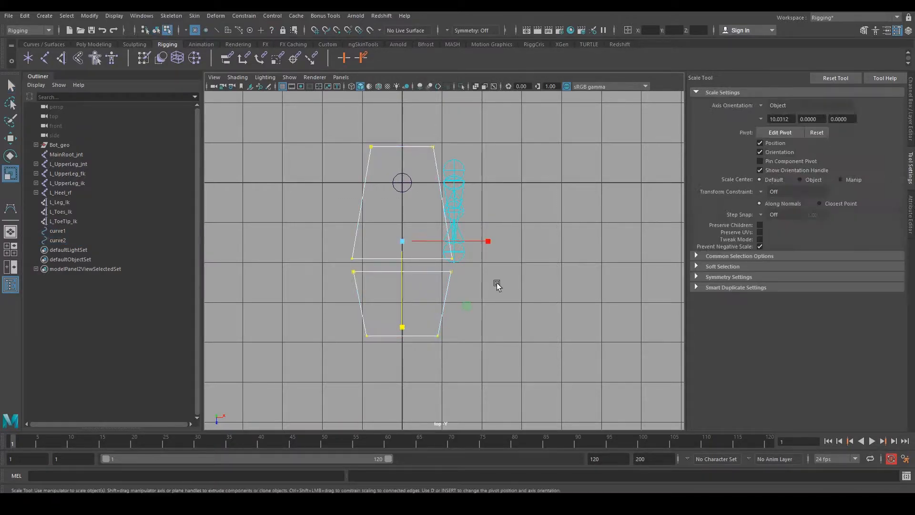
mouse_move(392, 244)
left_mouse_down()
mouse_move(385, 241)
mouse_move(404, 236)
left_mouse_up()
key("w")
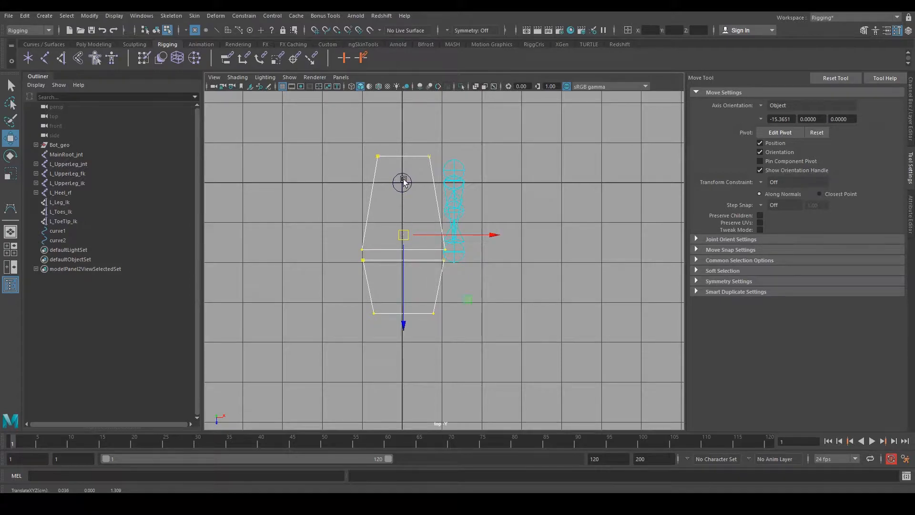
Step: Return to object selection mode and select the larger and smaller foot curves
left_click(156, 30)
left_click_drag(414, 143, 428, 160)
left_click(369, 290)
left_click(370, 284)
left_click(366, 187)
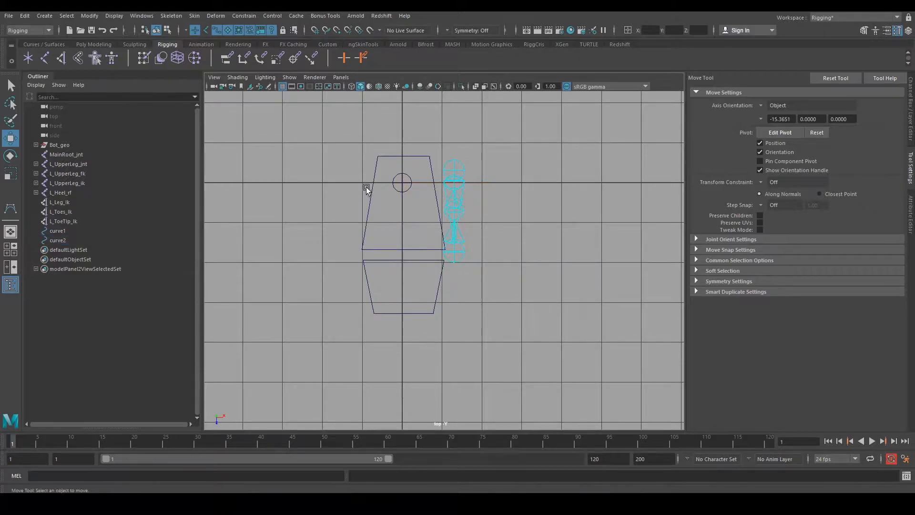
left_click(369, 208)
left_click(432, 313)
left_click(418, 329)
left_click(373, 247)
left_click(372, 284, "shift")
Step: Enable drawing overrides on the smaller front curve (curve2) and set its index color to red
key("space")
key("space")
left_click_drag(534, 199, 593, 237, "alt")
right_click_drag(594, 235, 510, 348, "alt")
left_click(494, 227)
left_click(495, 227)
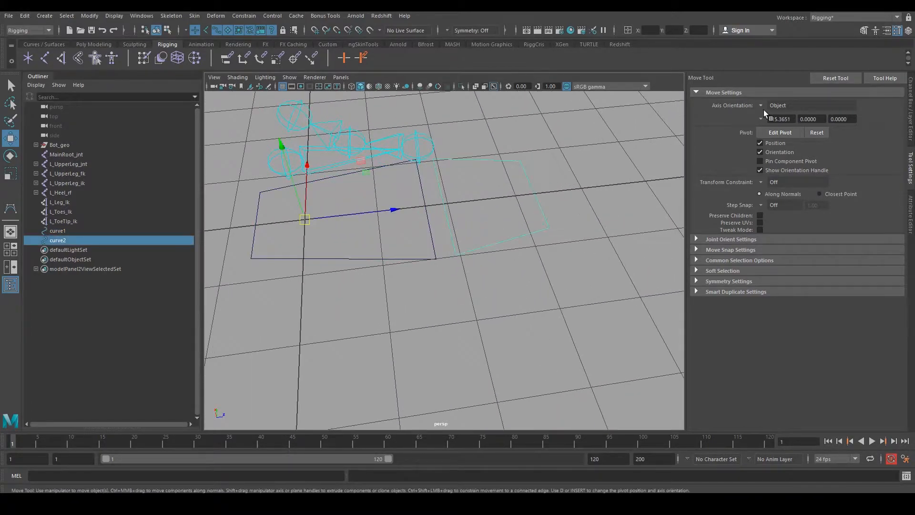
left_click(910, 210)
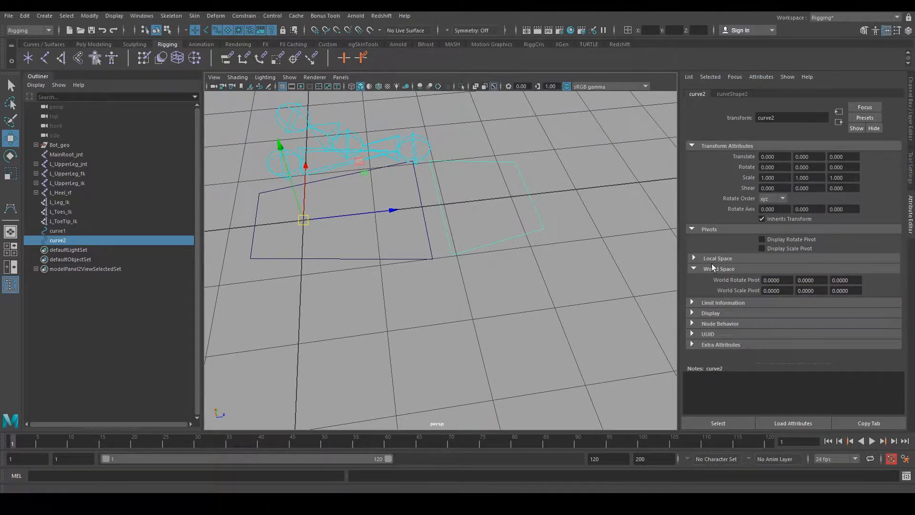
left_click(711, 314)
scroll(715, 286, "down", 5)
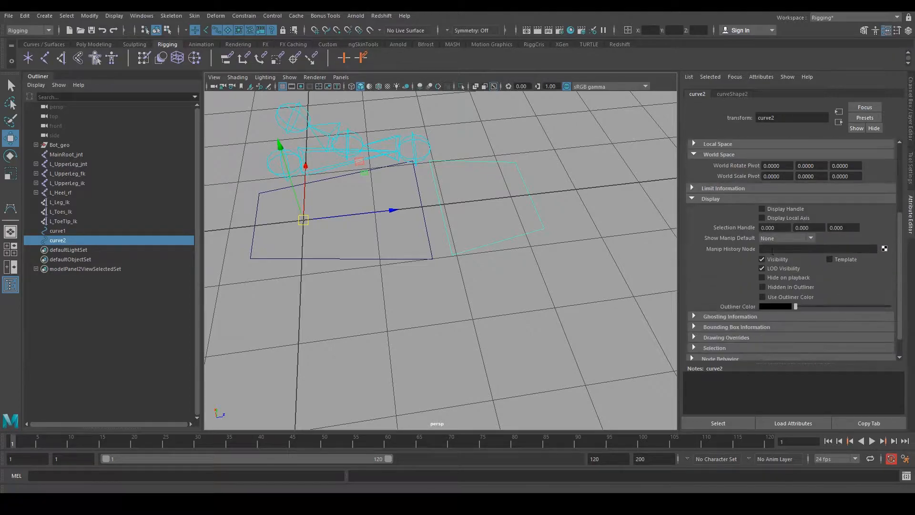
left_click(731, 310)
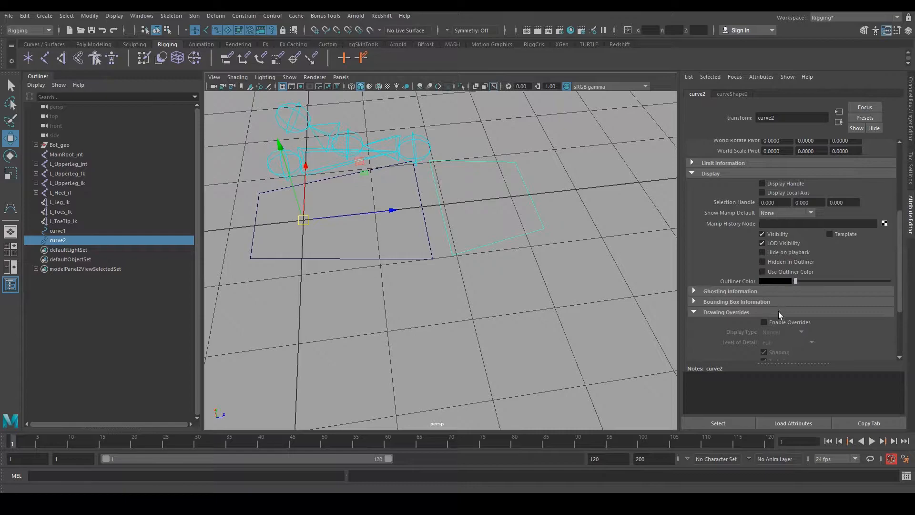
scroll(779, 311, "down", 2)
left_click(788, 264)
scroll(791, 286, "down", 1)
left_click_drag(797, 314, 832, 322)
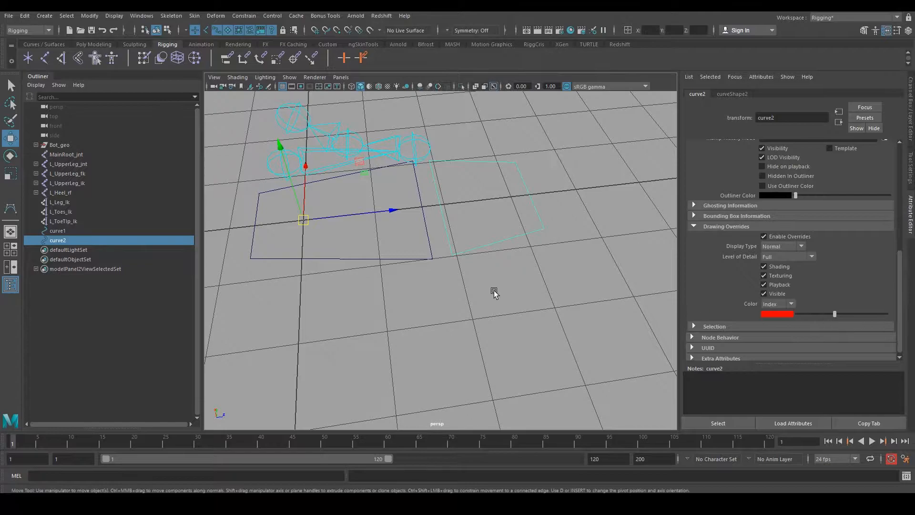
Step: Enable drawing overrides on the larger curve (curve1) and set its index color to red
left_click_drag(496, 292, 467, 317, "alt")
left_click(468, 317)
left_click(435, 259)
left_click(790, 240)
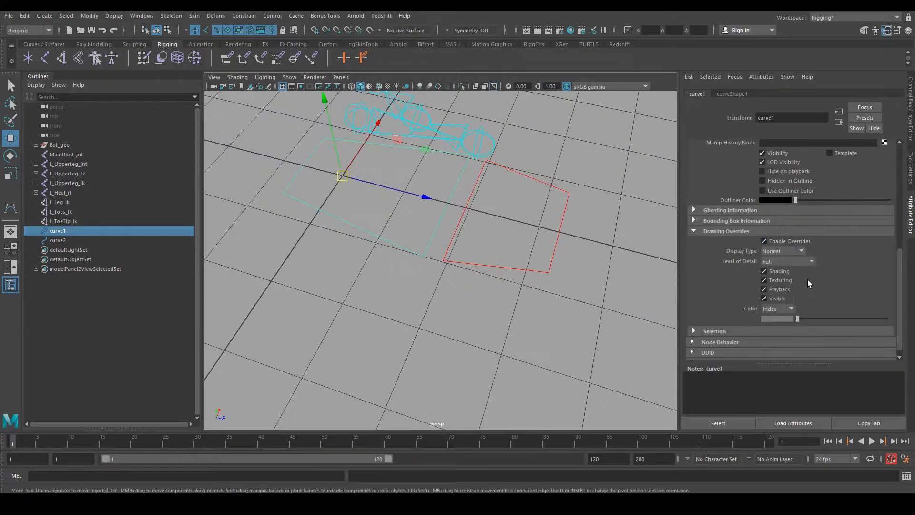
left_click_drag(814, 319, 831, 319)
left_click(542, 313)
left_click_drag(541, 313, 546, 258, "alt")
left_click(546, 310)
right_click_drag(545, 258, 511, 259, "alt")
left_click(506, 244)
left_click(488, 224)
left_click(512, 259)
left_click(532, 219)
left_click(509, 261)
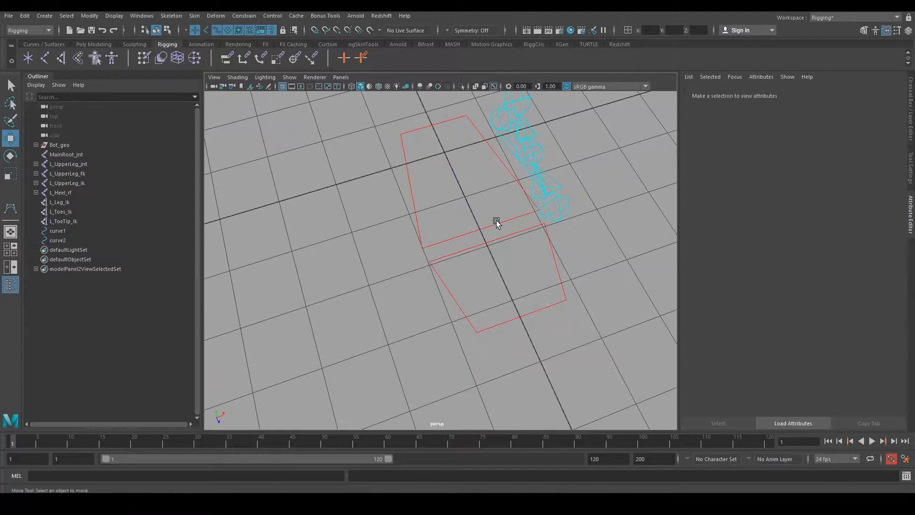
left_click(524, 232)
left_click(515, 224)
left_click_drag(527, 236, 500, 208)
left_click(57, 241)
left_click(60, 232)
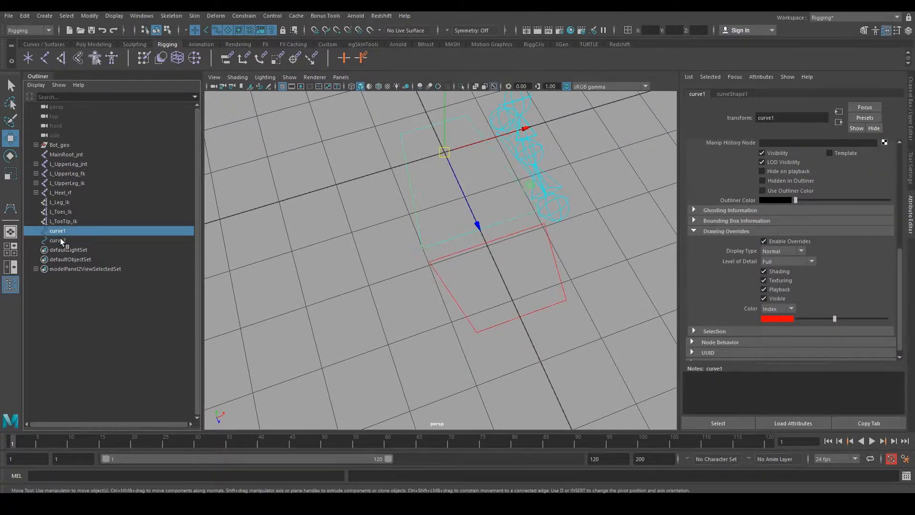
left_click(62, 241)
left_click(388, 313)
left_click(453, 297)
left_click(510, 296)
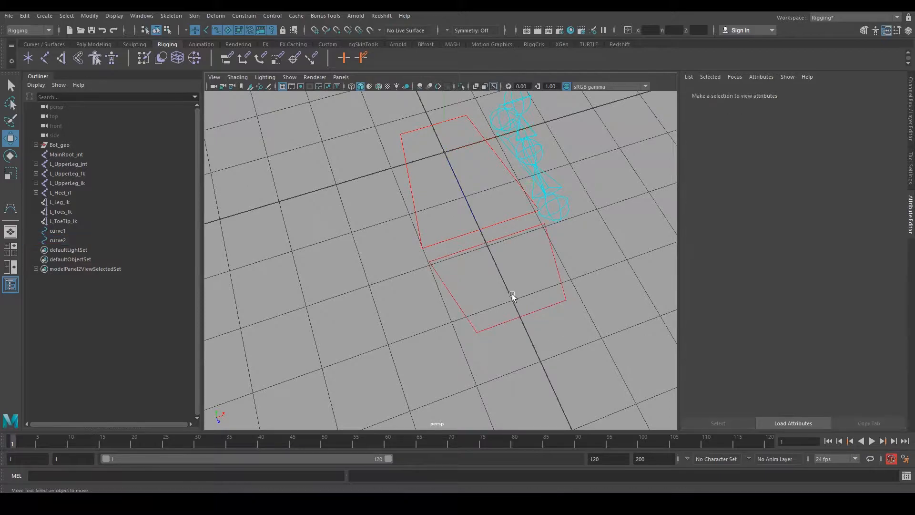
Step: Try parenting curve2 under curve1 and expand curve1 to select the parent and the child separately
left_click(498, 303)
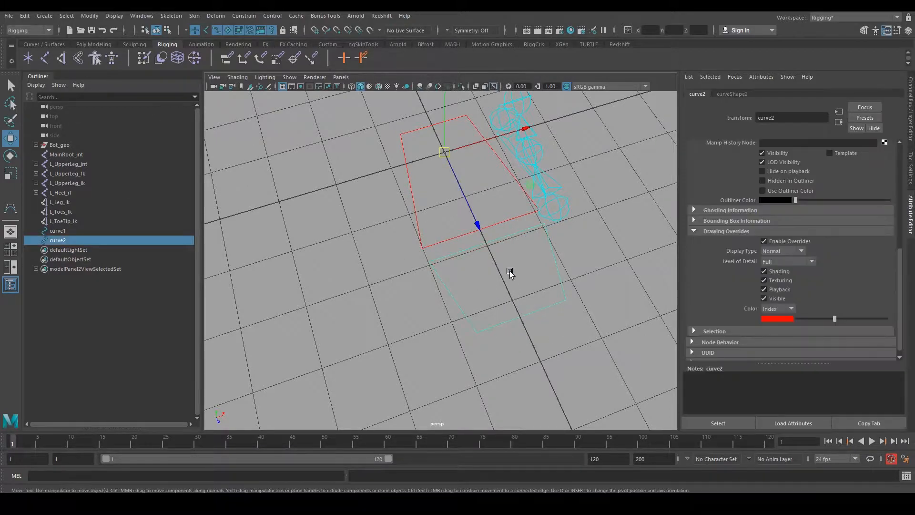
left_click(410, 236, "shift")
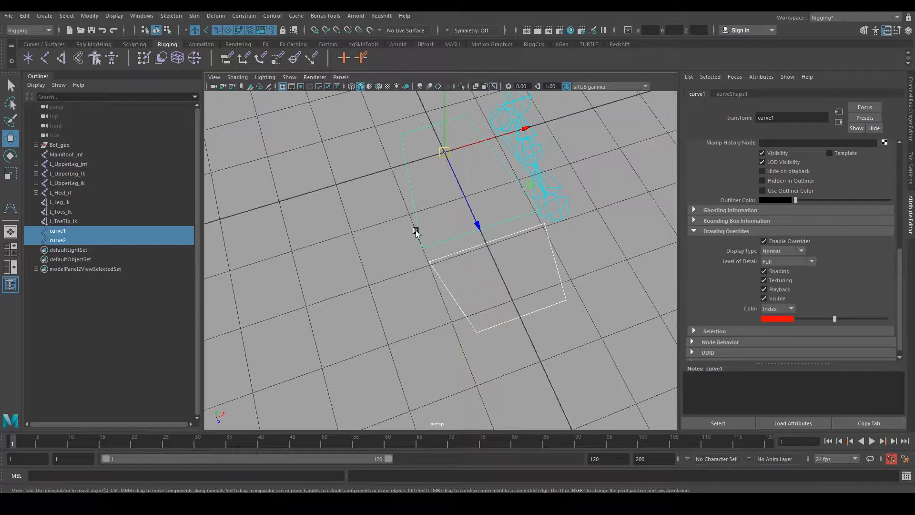
key("p")
left_click(37, 230)
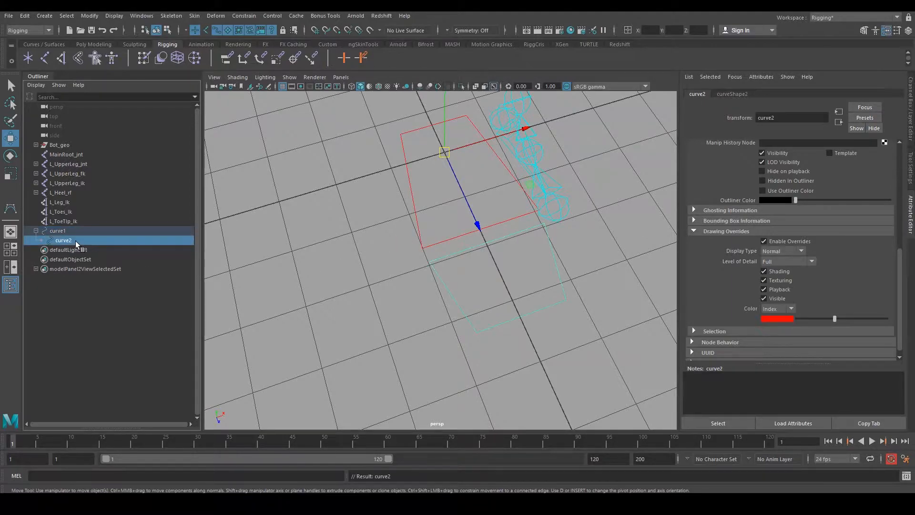
left_click(69, 231)
left_click_drag(406, 298, 554, 299)
left_click_drag(405, 249, 445, 222)
left_click_drag(447, 307, 541, 303)
left_click(418, 212)
Step: Undo the recent selections and the parenting of curve2 under curve1
key("ctrl+z")
key("ctrl+z")
key("ctrl+z")
key("ctrl+z")
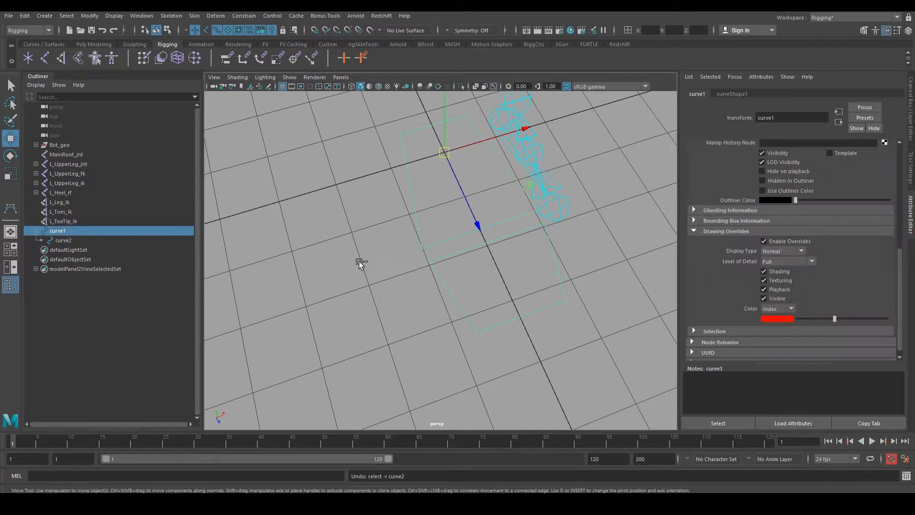
key("ctrl+z")
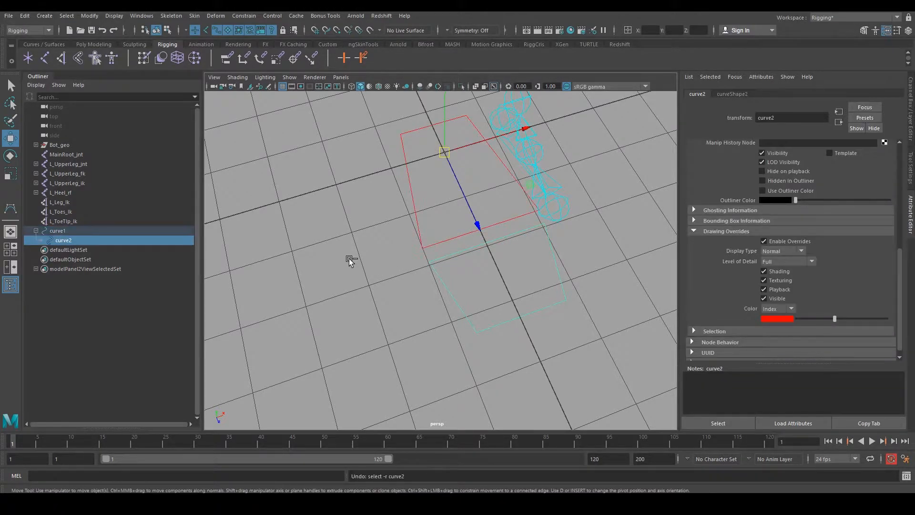
key("ctrl+z")
left_click(491, 287)
left_click_drag(437, 297, 470, 275)
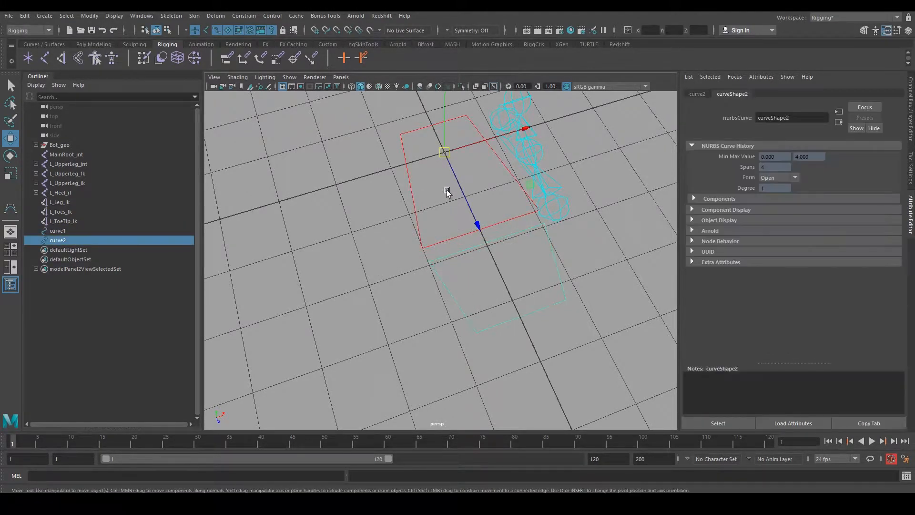
key("ctrl+z")
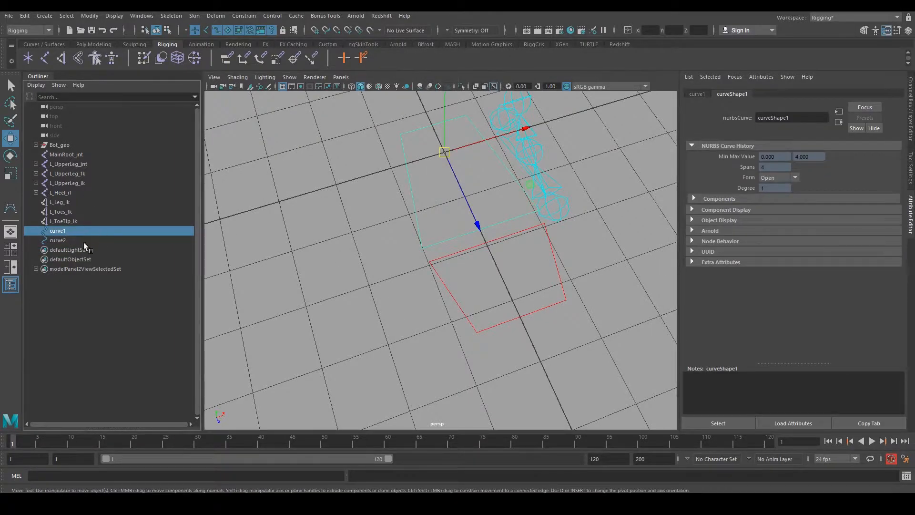
left_click(391, 241)
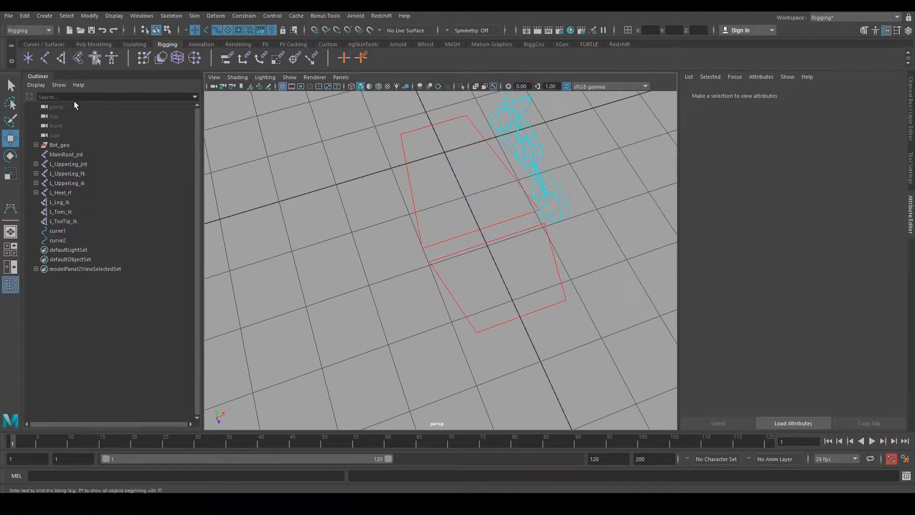
Step: Show shape nodes in the Outliner and expand curve1 and curve2 down to their shapes
left_click(37, 85)
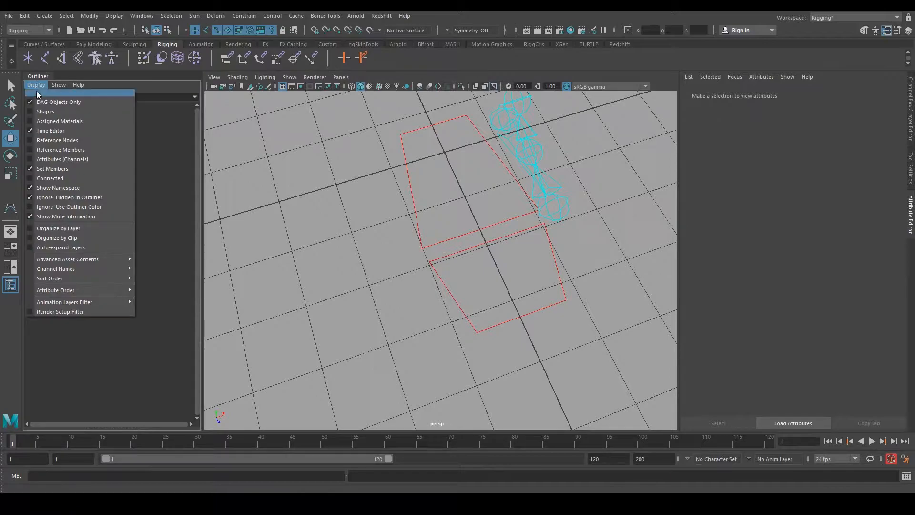
left_click(32, 111)
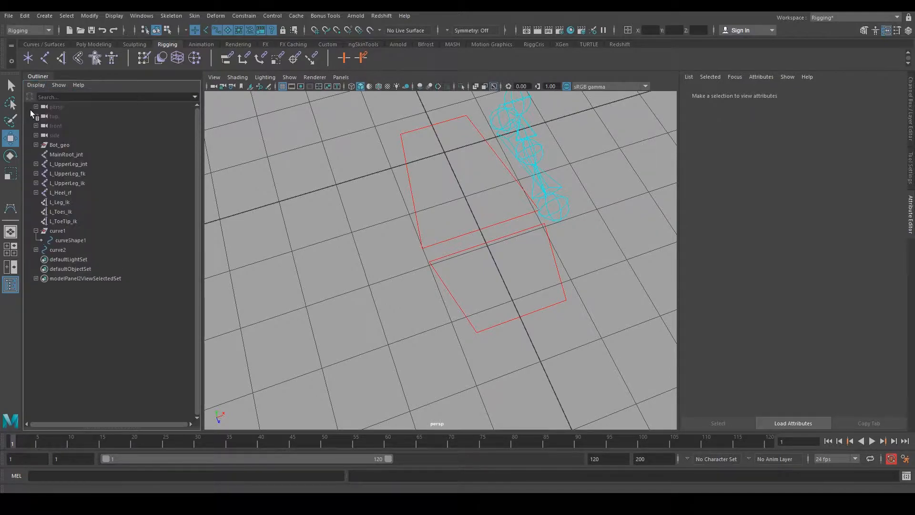
left_click(36, 250)
left_click(35, 250)
left_click(36, 230)
left_click(35, 231)
left_click(35, 250)
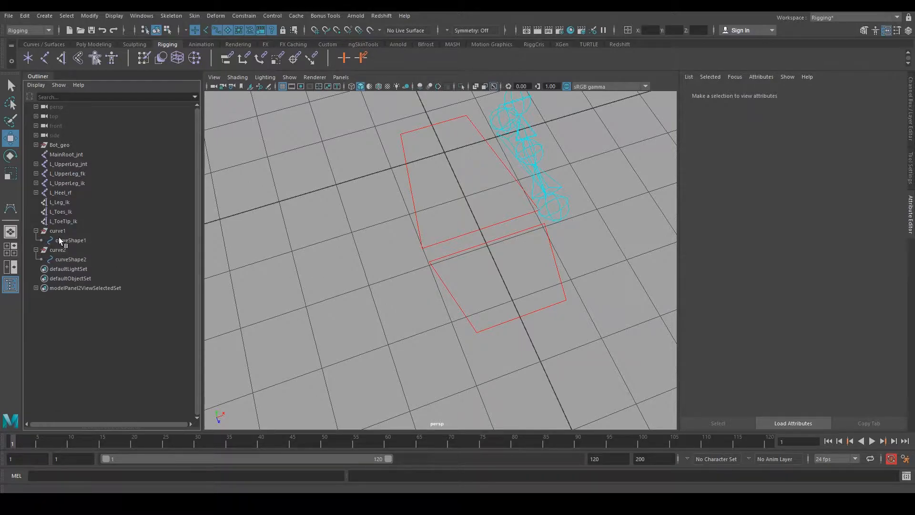
Step: Examine the transform and shape nodes of curve1 and curve2 in the Outliner
left_click(58, 231)
left_click(67, 248)
left_click(64, 240)
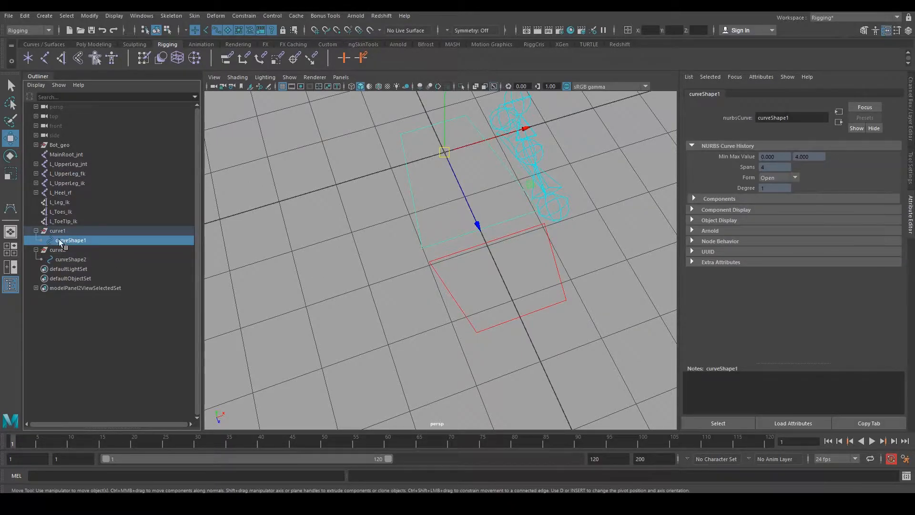
left_click(52, 230)
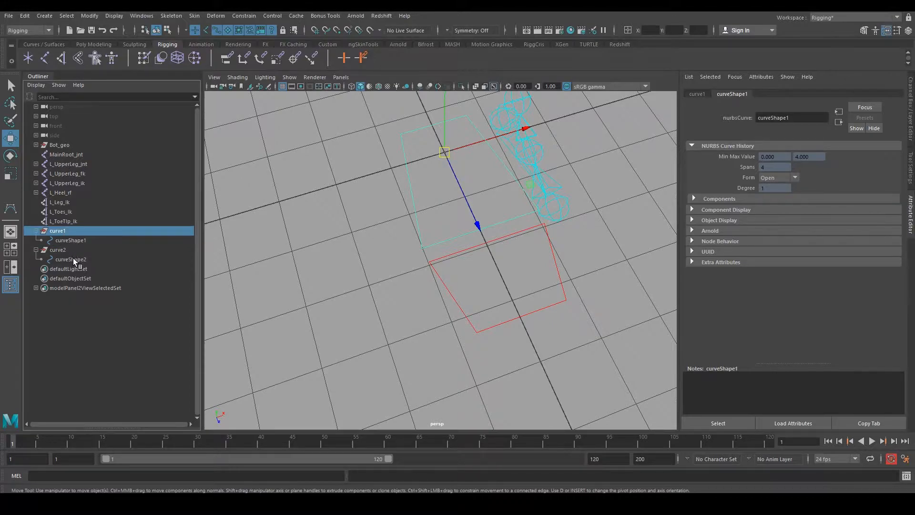
left_click(71, 259)
left_click(68, 231)
left_click(109, 268)
Step: Reparent curveShape2 under the curve1 transform with the MEL command "parent -r -s"
left_click(90, 260)
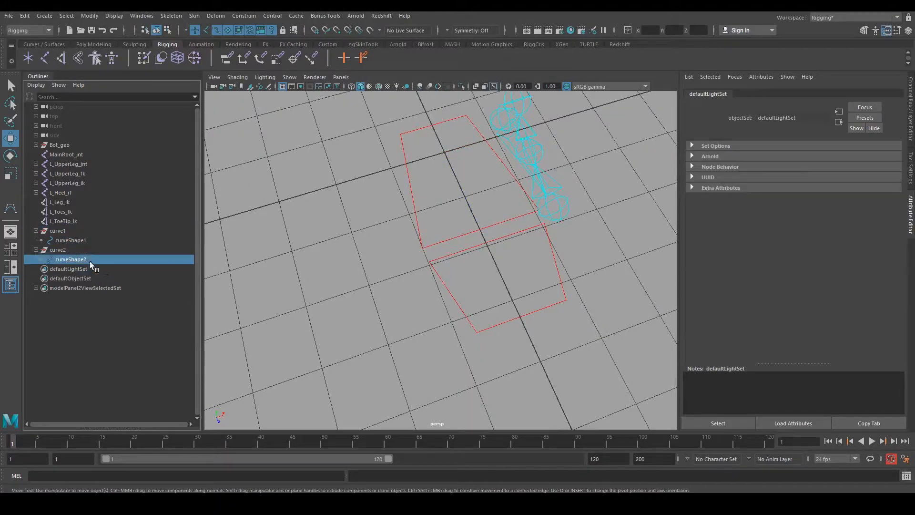
left_click(62, 230, "ctrl")
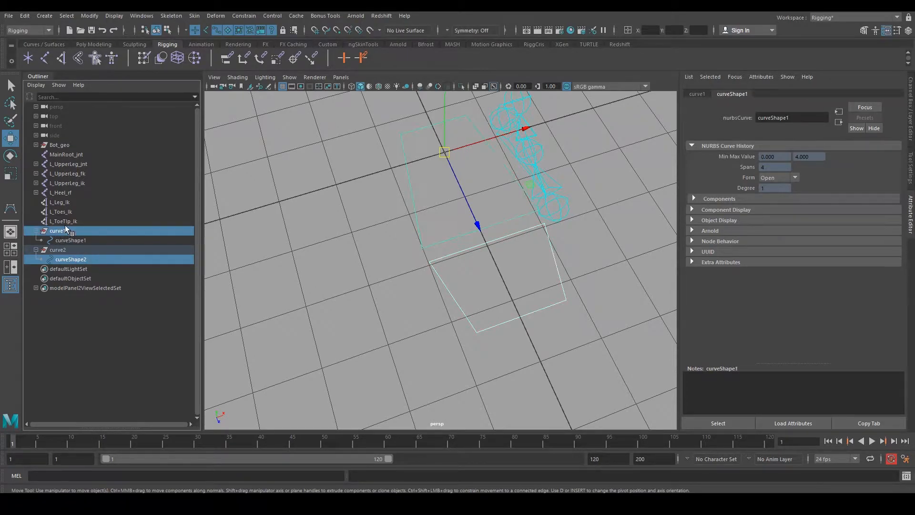
left_click(38, 476)
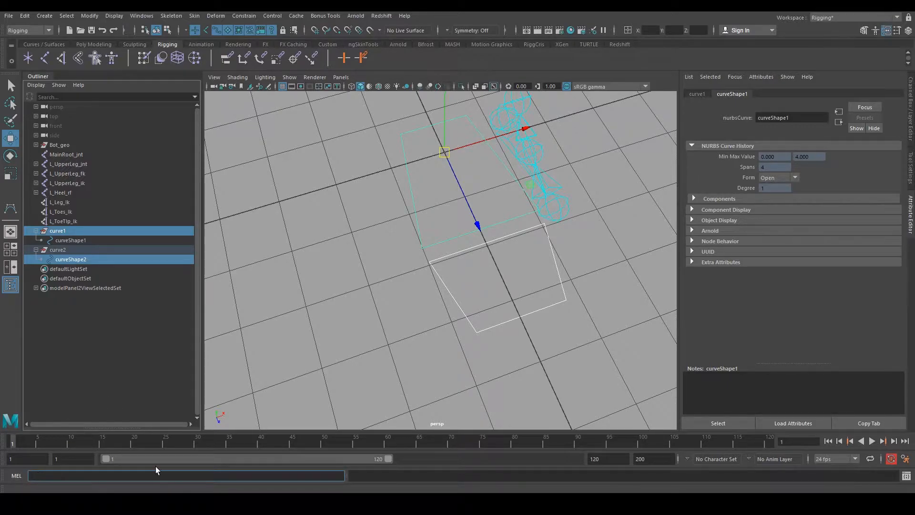
type("parent -r -s")
key("Return")
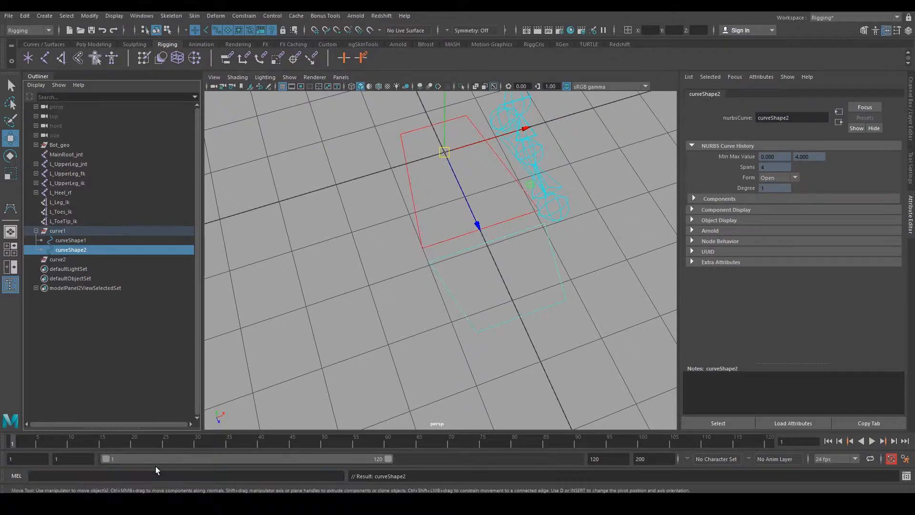
Step: Select curve1 and check in the viewport that it controls both foot outlines
left_click(70, 230)
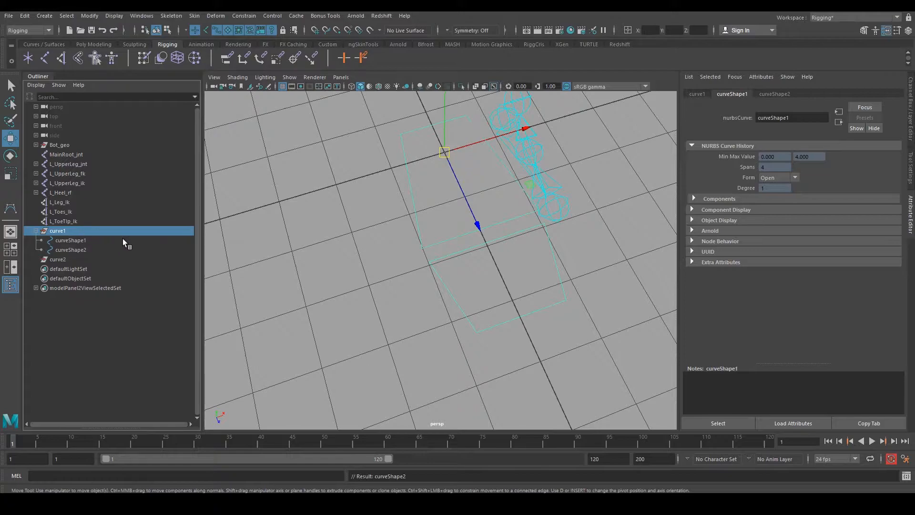
left_click(338, 281)
left_click(442, 282)
left_click(540, 327)
left_click(548, 306)
left_click(591, 312)
left_click(566, 301)
left_click(512, 323)
left_click(467, 292)
left_click(545, 345)
left_click(493, 269)
left_click_drag(553, 353, 499, 281)
left_click_drag(549, 376, 485, 284)
left_click(536, 323)
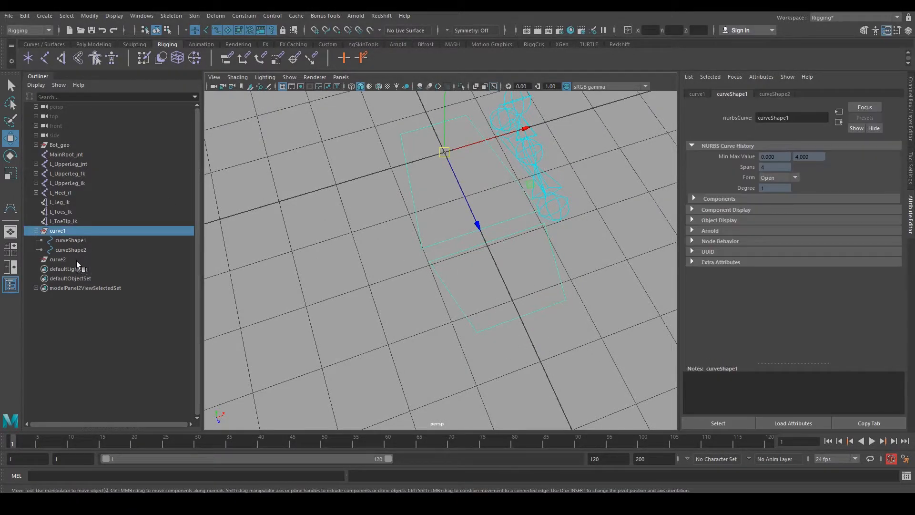
Step: Delete the empty curve2 transform and hide shape nodes in the Outliner
left_click(55, 260)
left_click(430, 330)
left_click_drag(429, 330, 345, 319)
left_click(345, 329)
left_click(502, 313)
left_click(61, 259)
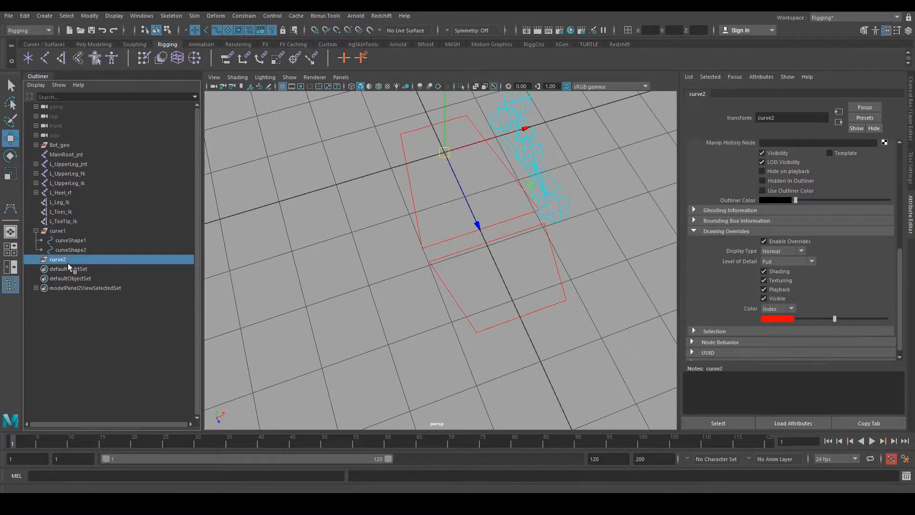
key("Delete")
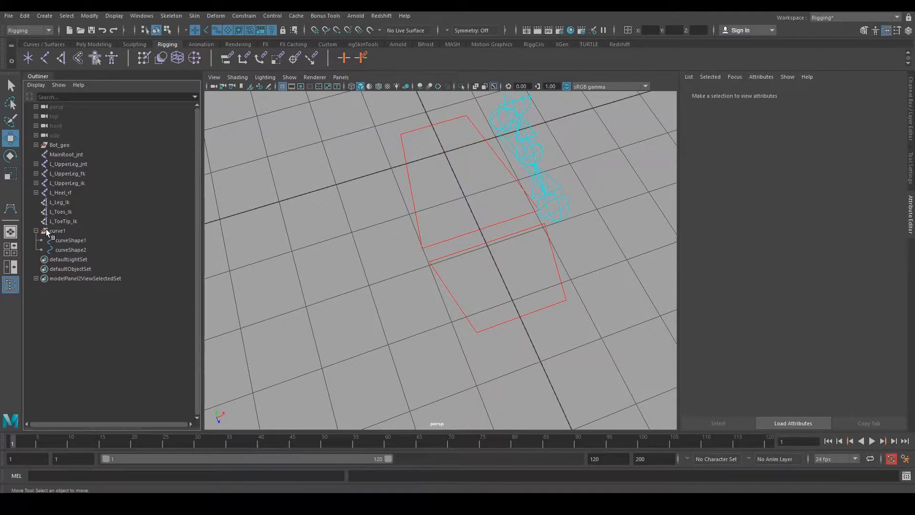
left_click(36, 85)
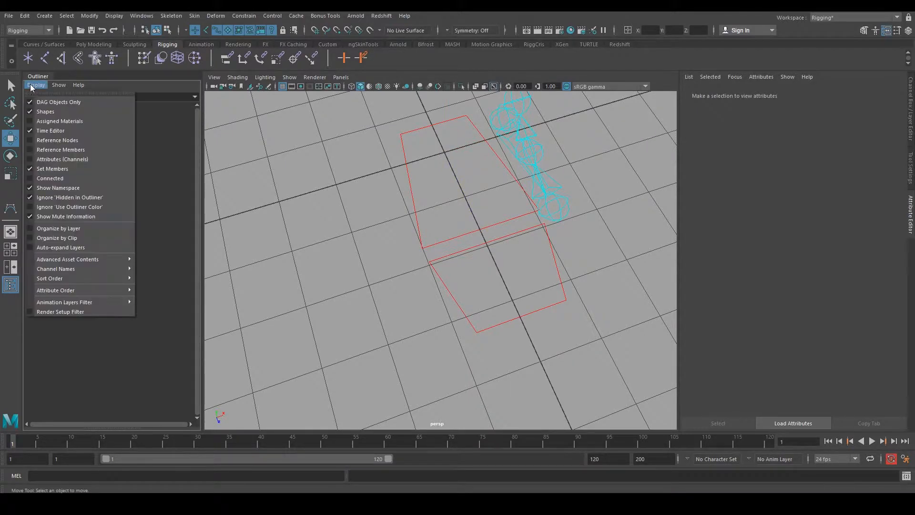
left_click(47, 111)
Step: Rename the combined foot curve as L_Foot_ctrl
left_click(459, 231)
left_click_drag(491, 298, 424, 267, "alt")
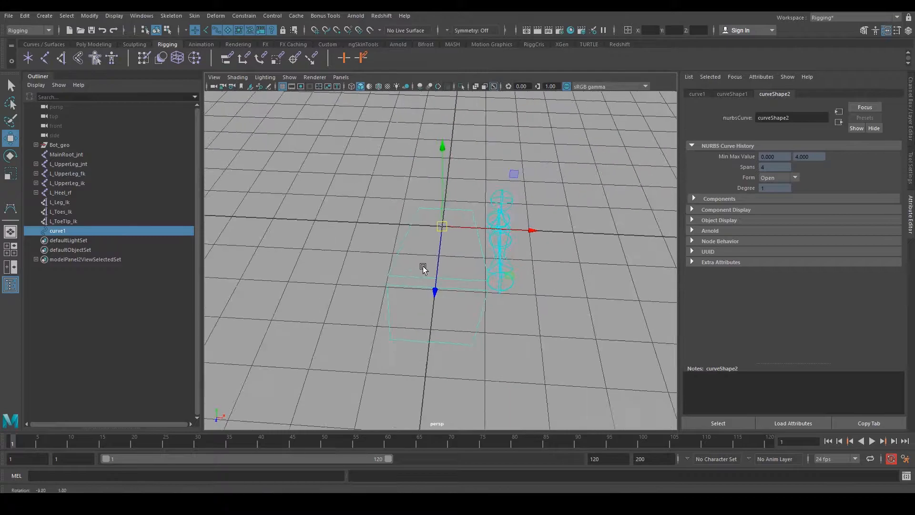
double_click(71, 234)
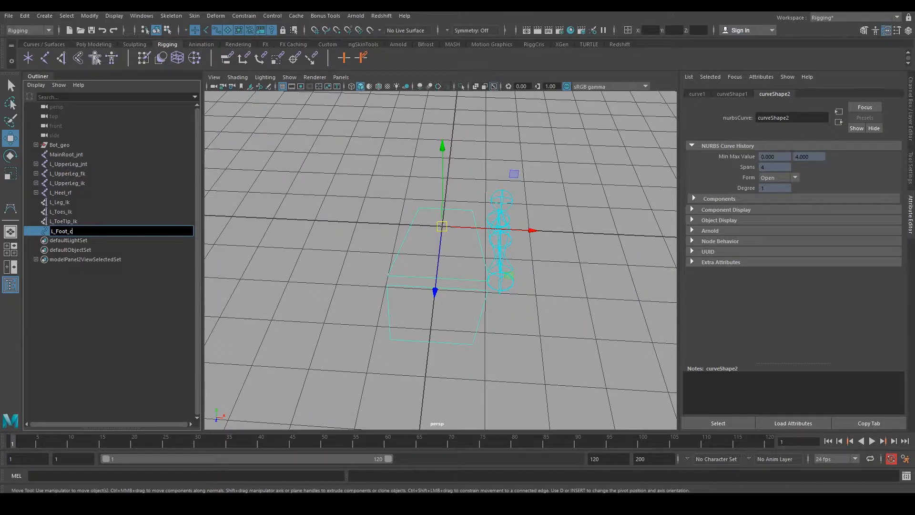
key("Return")
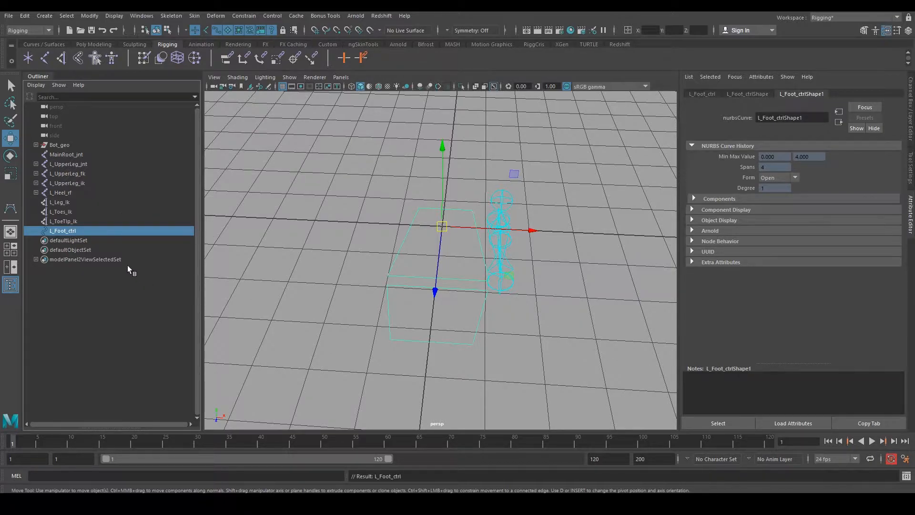
left_click_drag(364, 288, 393, 236, "alt")
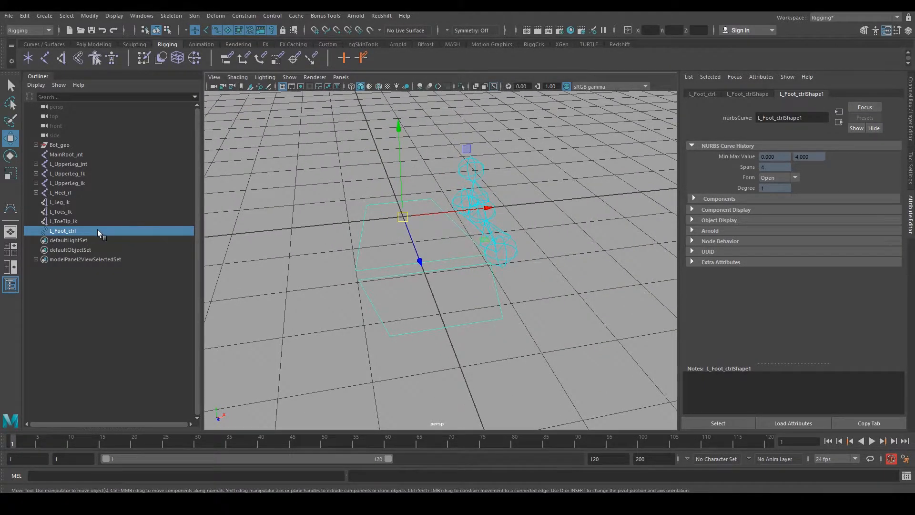
Step: Place L_Foot_ctrl inside two nested parent groups and expand the outer group in the Outliner
left_click_drag(323, 255, 432, 244, "alt")
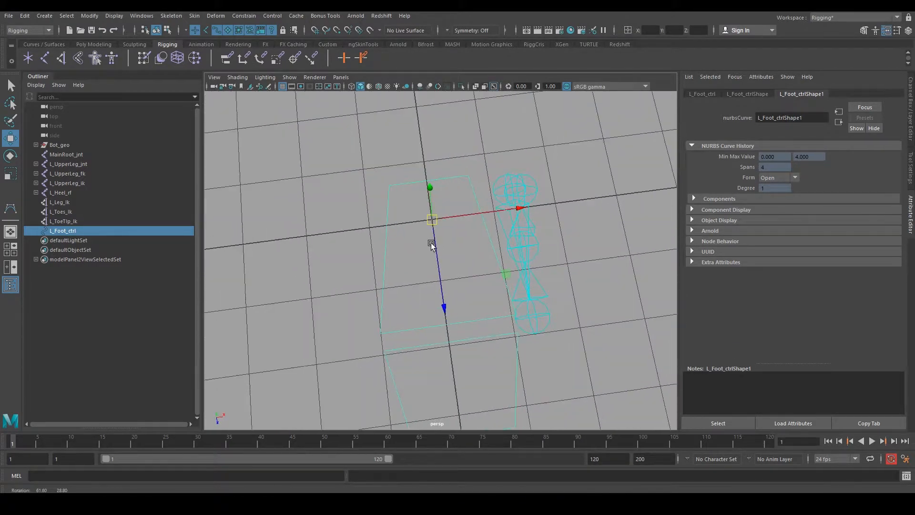
left_click_drag(442, 233, 381, 239, "alt")
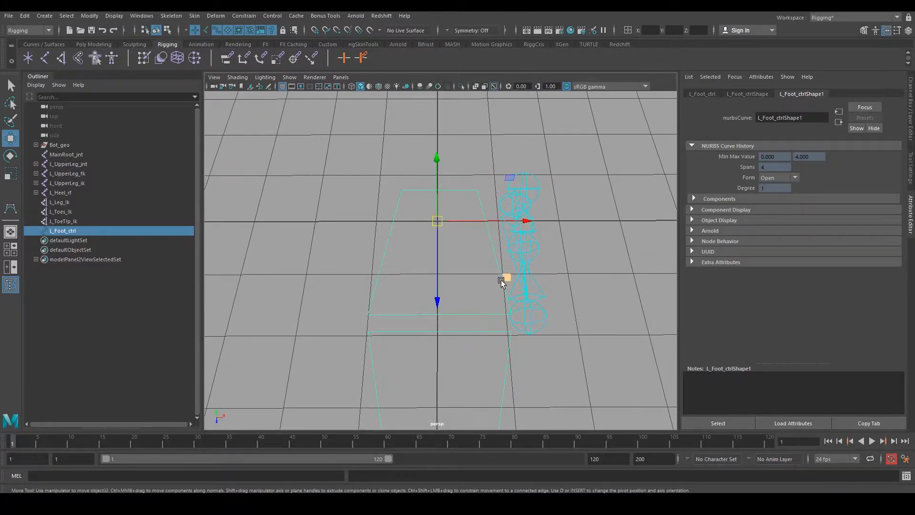
key("ctrl+g")
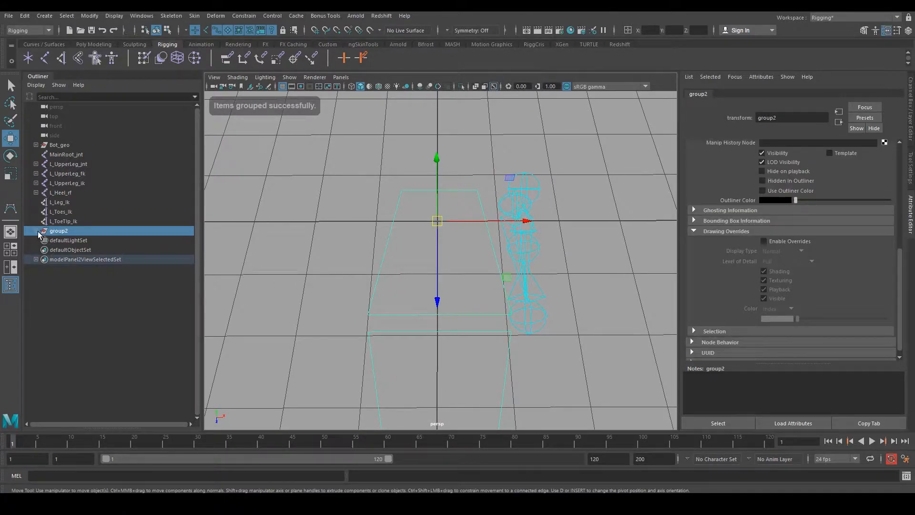
left_click(38, 231)
Step: Rename the inner group directly above L_Foot_ctrl as L_Foot_sdk
double_click(65, 240)
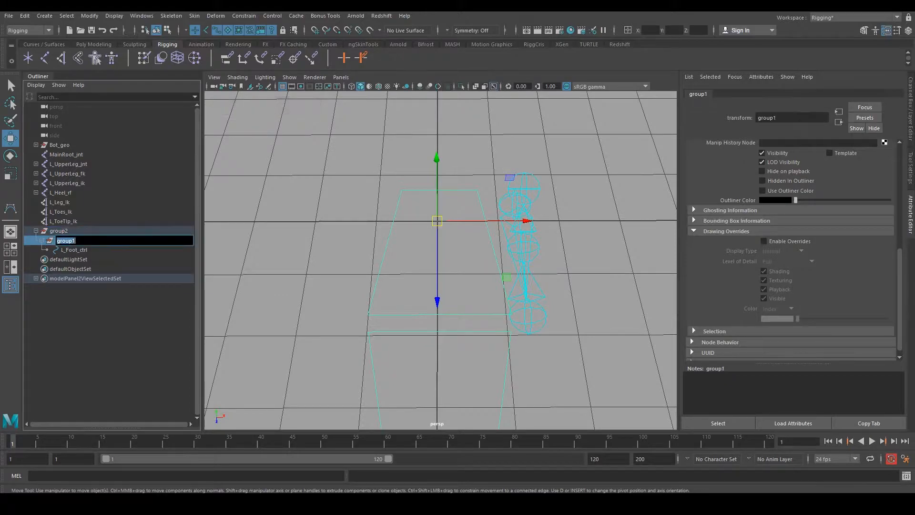
double_click(106, 251)
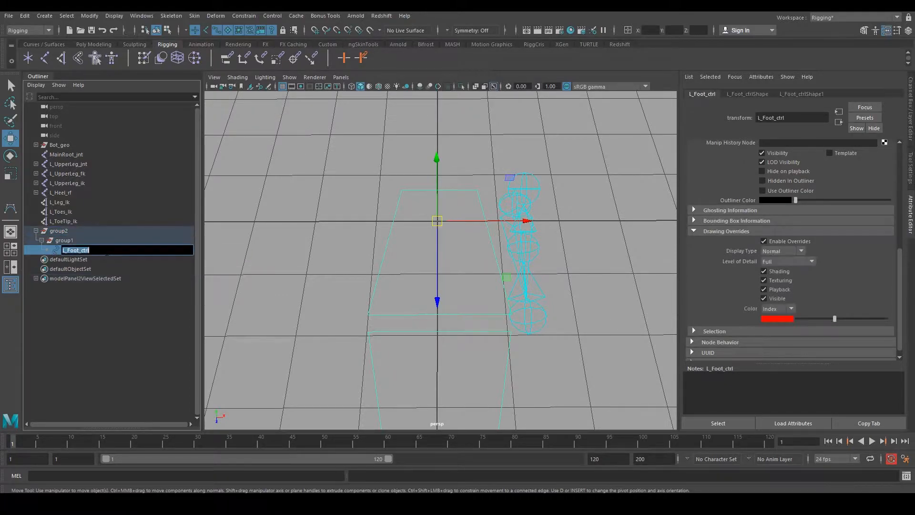
key("ctrl+c")
double_click(99, 241)
key("ctrl+v")
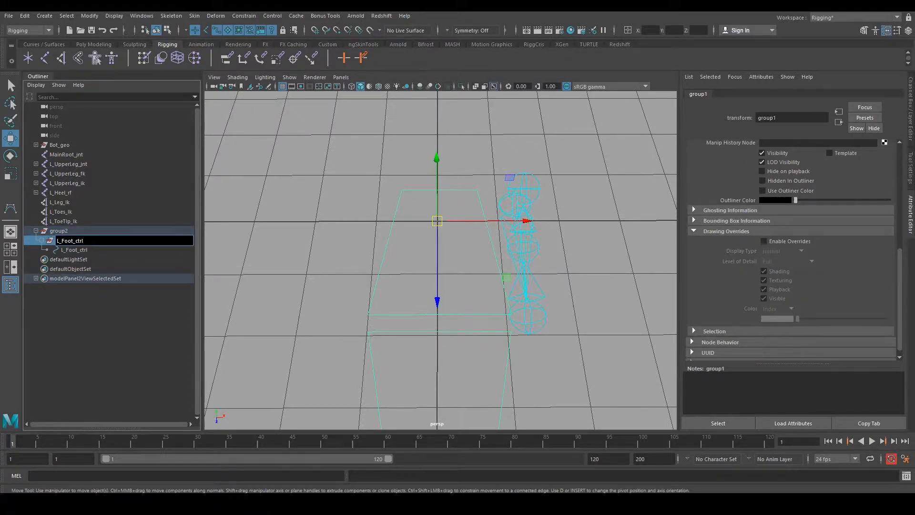
type("dk")
key("Return")
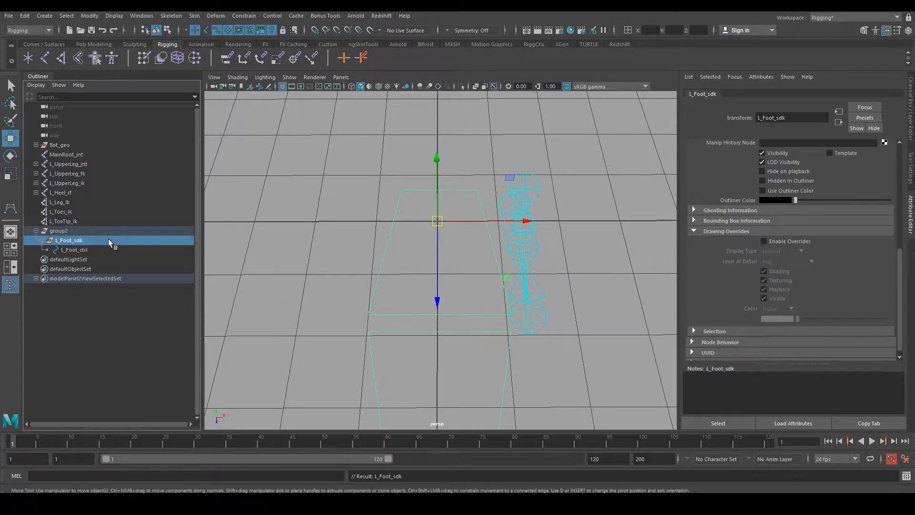
Step: Rename the outer foot control group as L_Foot_grp
double_click(95, 231)
key("ctrl+v")
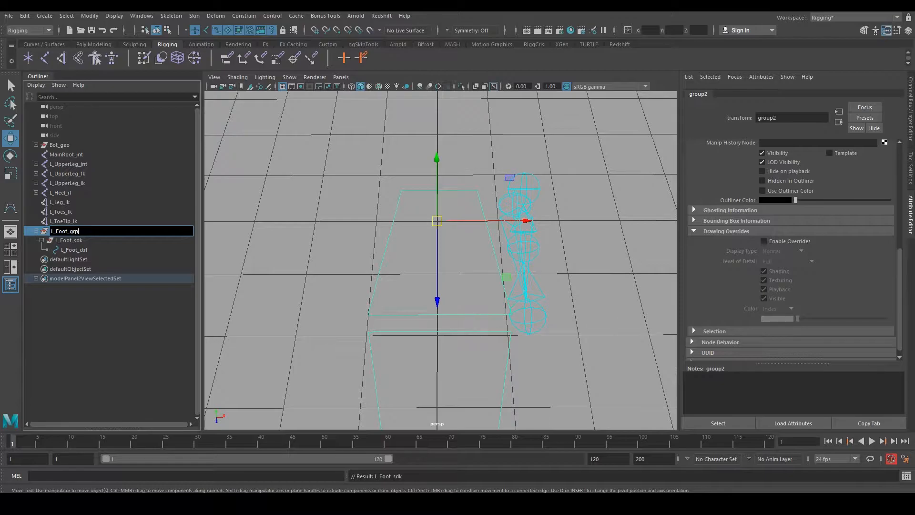
key("Return")
Step: Move L_Foot_grp from the origin and snap it onto the heel joint of the reversed foot chain
left_click_drag(518, 366, 482, 327, "alt")
scroll(477, 319, "up", 3)
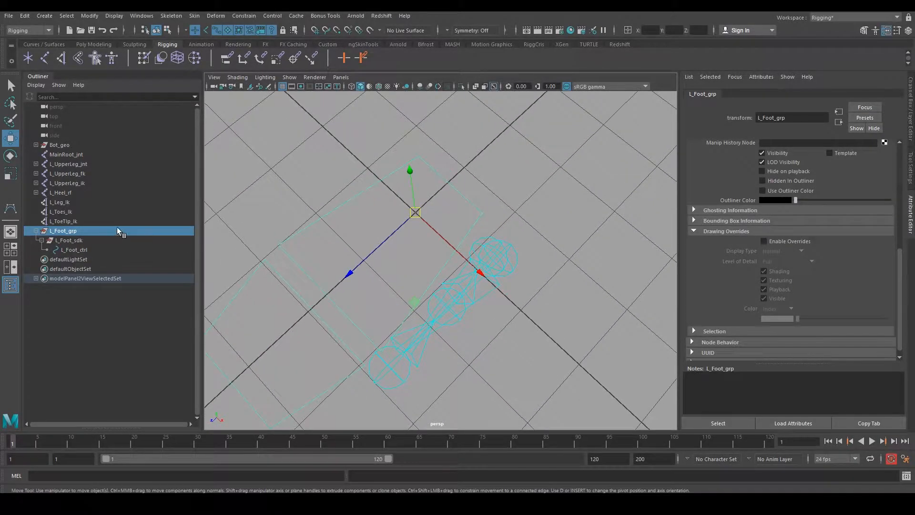
left_click(70, 239)
left_click(72, 230)
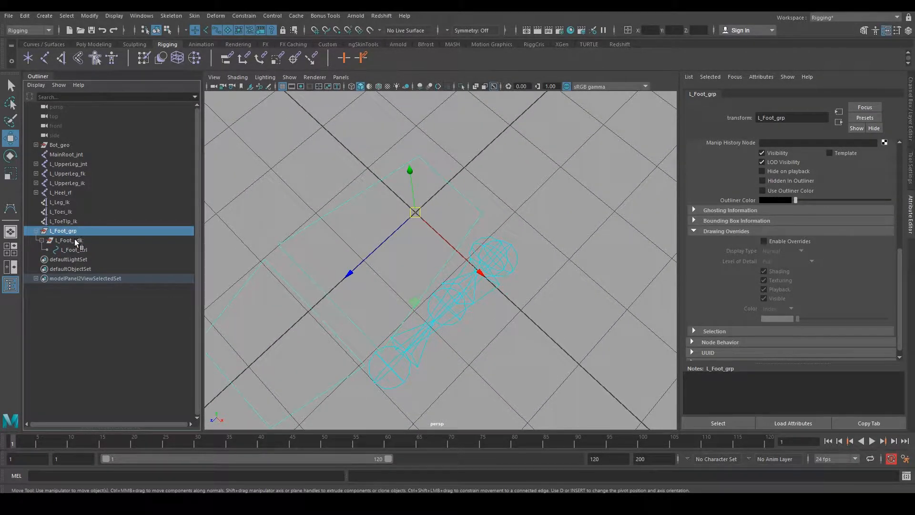
left_click_drag(219, 245, 458, 292, "alt")
left_click(457, 293)
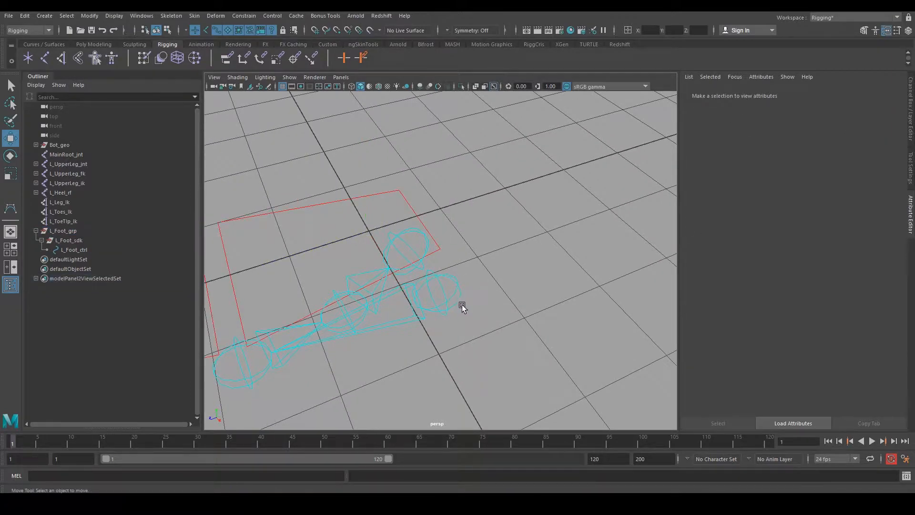
left_click(79, 231)
mouse_move(381, 281)
left_mouse_down("alt")
mouse_move(402, 284)
mouse_move(375, 283)
left_mouse_up("alt")
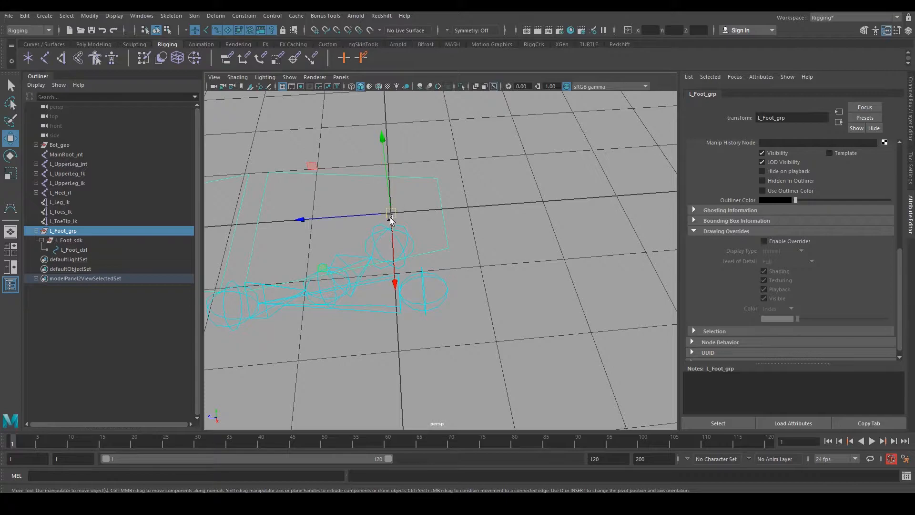
left_click_drag(391, 216, 429, 272, "alt")
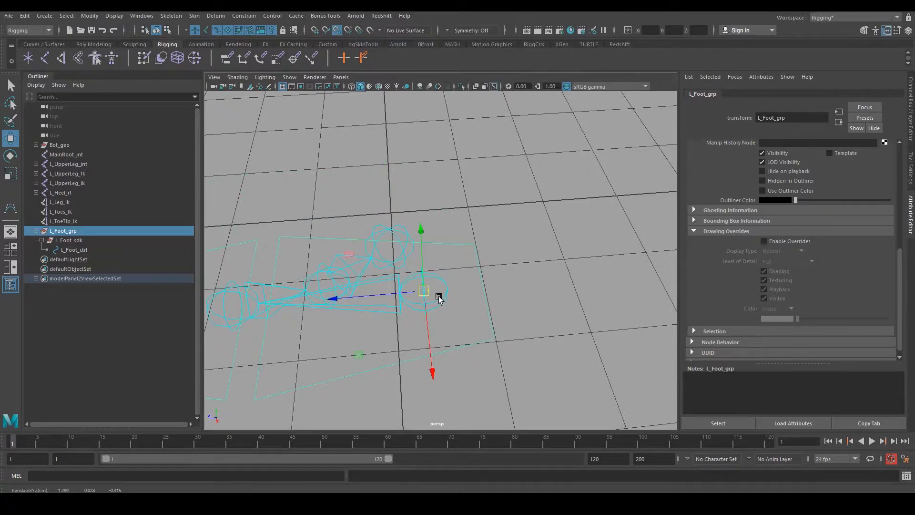
left_click_drag(488, 337, 578, 297, "alt")
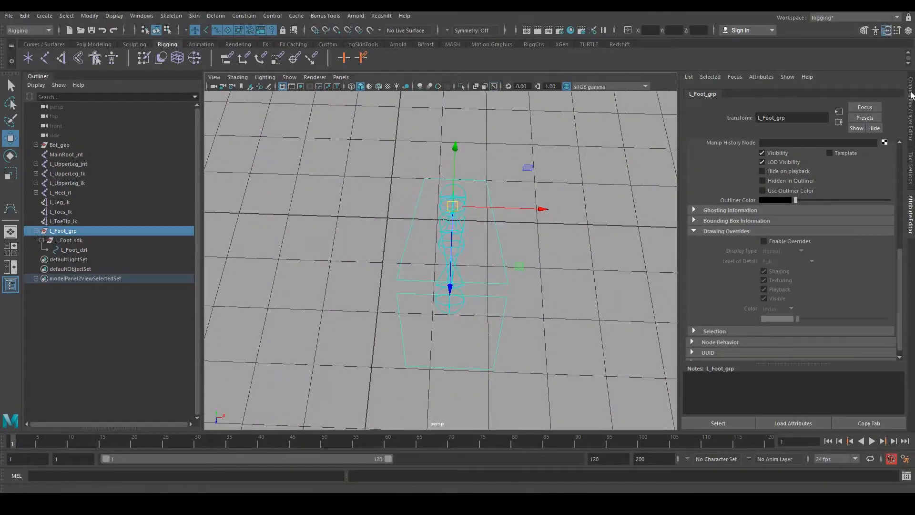
Step: Make the geo display layer visible to show the robot's foot mesh around the joints
key("ctrl+a")
left_click(792, 366)
left_click_drag(756, 367, 501, 312, "alt")
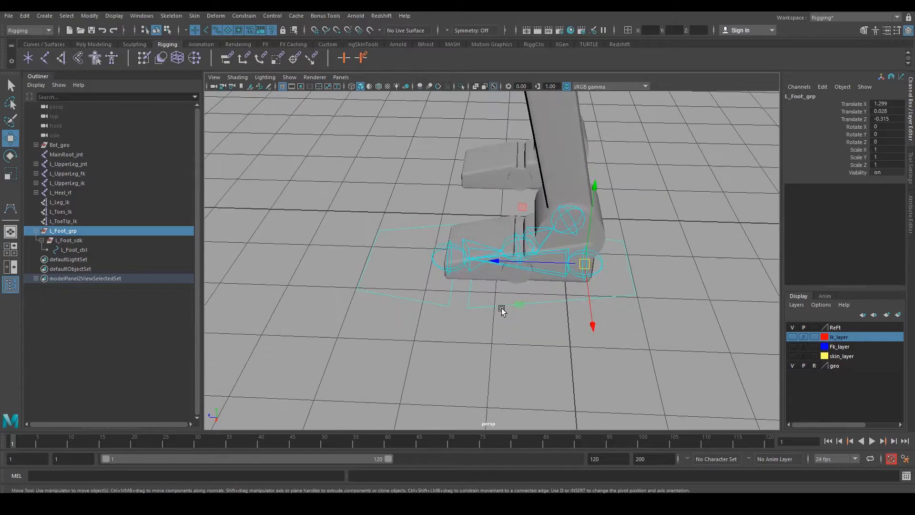
Step: Select all control vertices of L_Foot_ctrl and set the Scale tool's scale center to Object
left_click(500, 306)
left_click(167, 31)
left_click_drag(296, 141, 628, 319)
key("r")
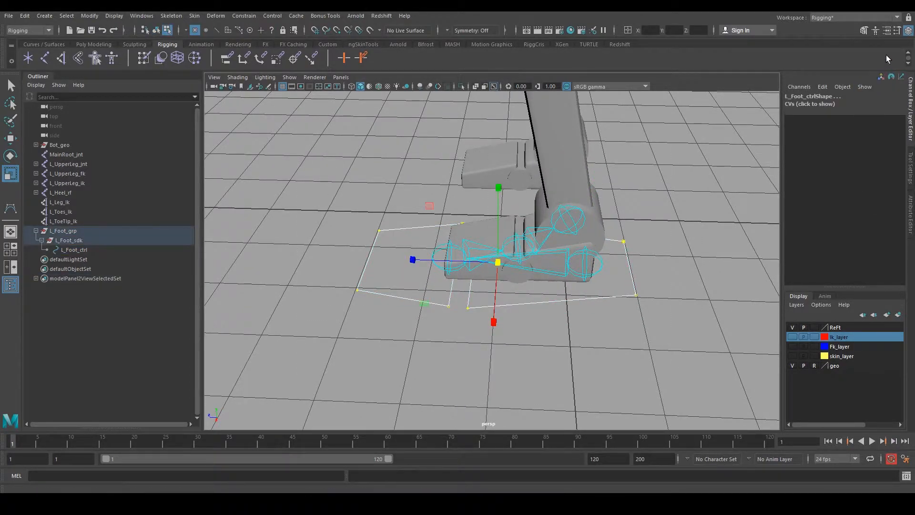
left_click(898, 30)
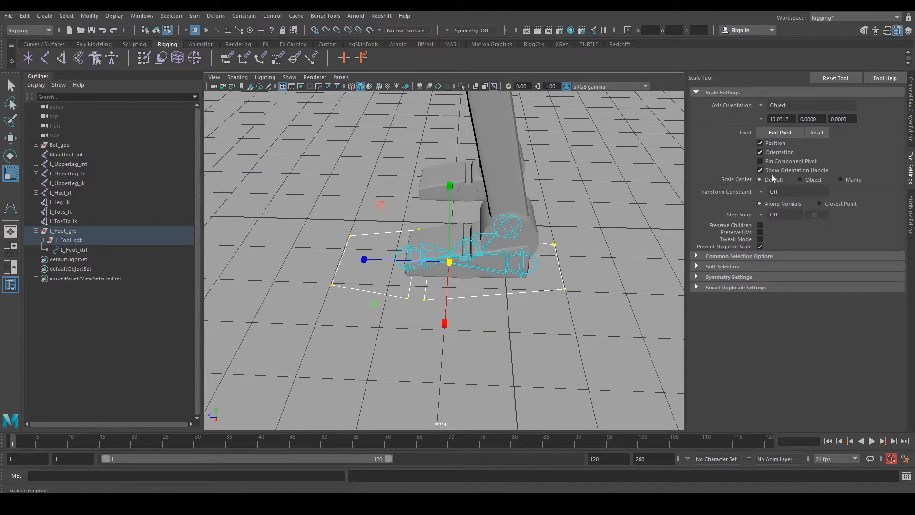
left_click(801, 178)
Step: Scale and move the selected control vertices so the foot curve sits closer around the foot mesh
left_click_drag(553, 298, 535, 253, "alt")
right_click_drag(536, 253, 565, 299, "alt")
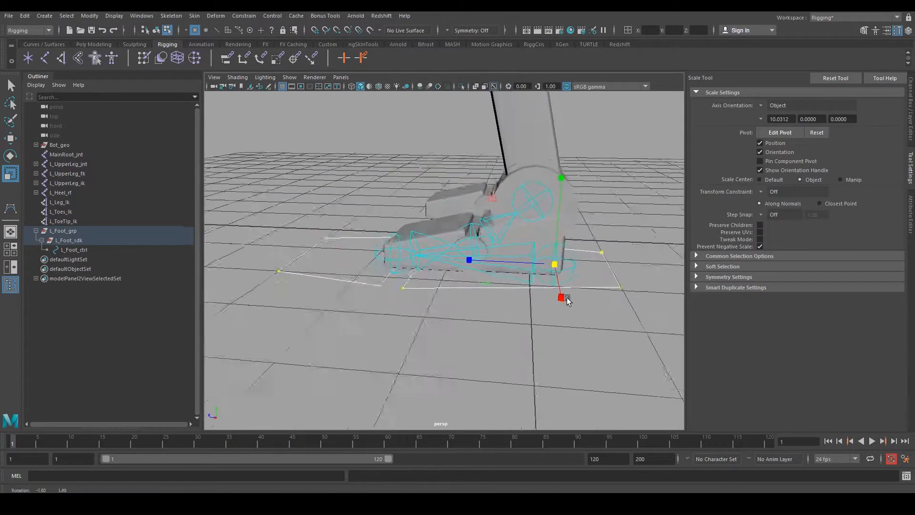
left_click_drag(565, 300, 560, 248, "alt")
left_click(563, 180)
left_click_drag(487, 277, 496, 322, "alt")
key("w")
mouse_move(473, 272)
left_mouse_down()
mouse_move(458, 253)
mouse_move(482, 251)
mouse_move(475, 279)
left_mouse_up()
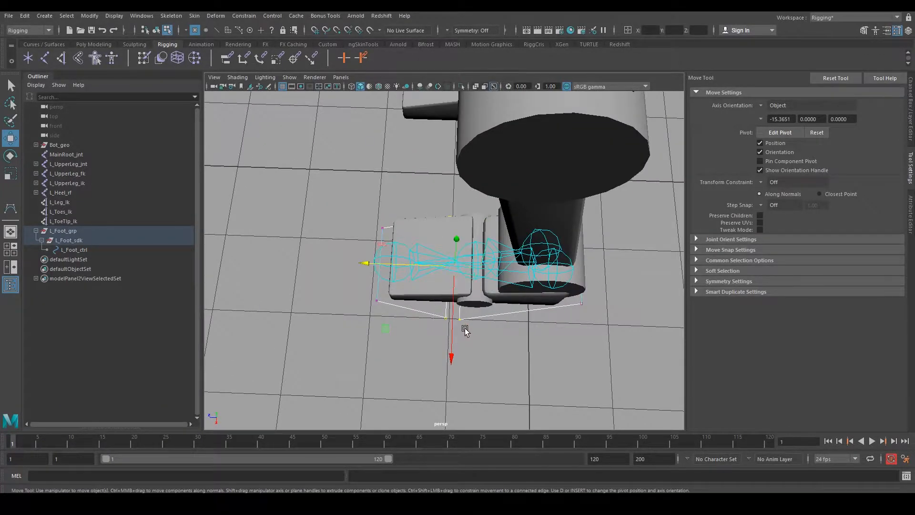
Step: Set the Scale tool's center back to Default, rescale the foot curve's control vertices and return to object selection
key("r")
left_click(780, 180)
left_click_drag(371, 261, 610, 237)
key("w")
key("q")
left_click(610, 237)
mouse_move(579, 274)
left_mouse_down("alt")
mouse_move(543, 265)
mouse_move(491, 282)
mouse_move(492, 294)
mouse_move(377, 242)
left_mouse_up("alt")
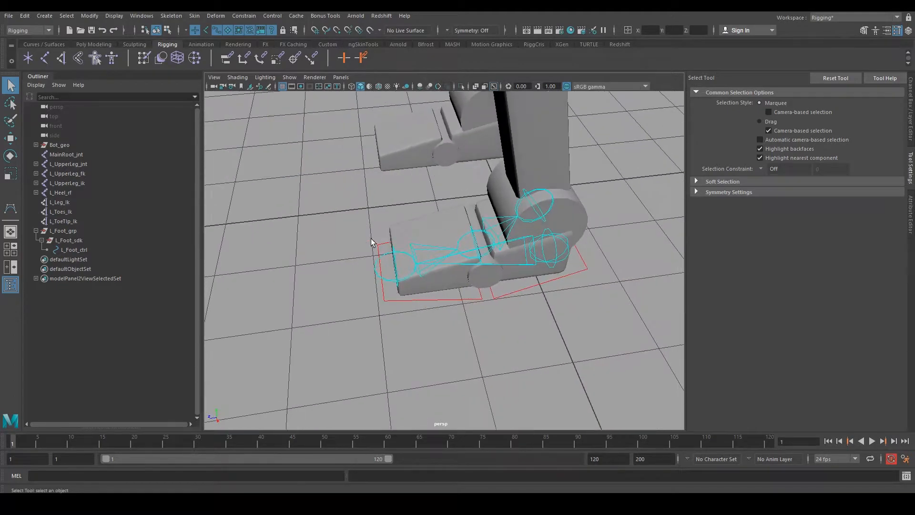
Step: Reselect all control vertices of L_Foot_ctrl, adjust their scale around the foot and return to object mode
left_click(448, 296)
left_click(167, 30)
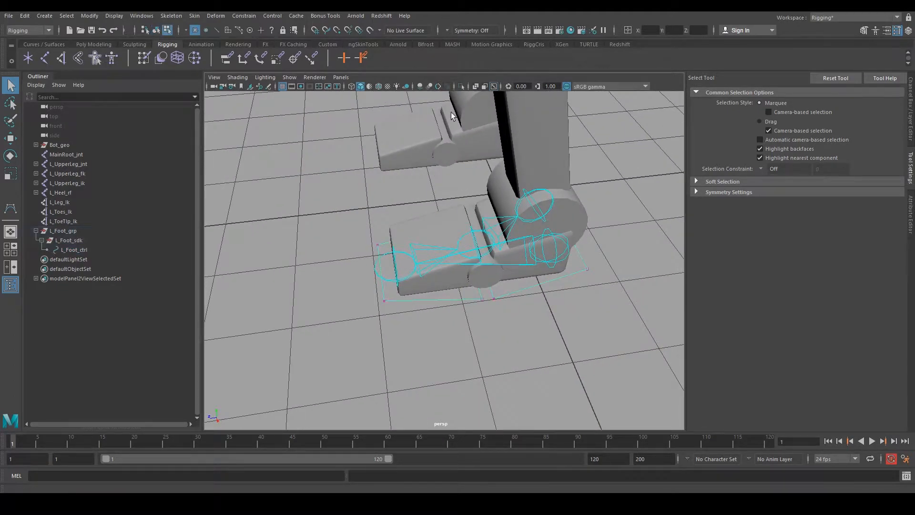
key("r")
left_click_drag(357, 205, 600, 329)
key("t")
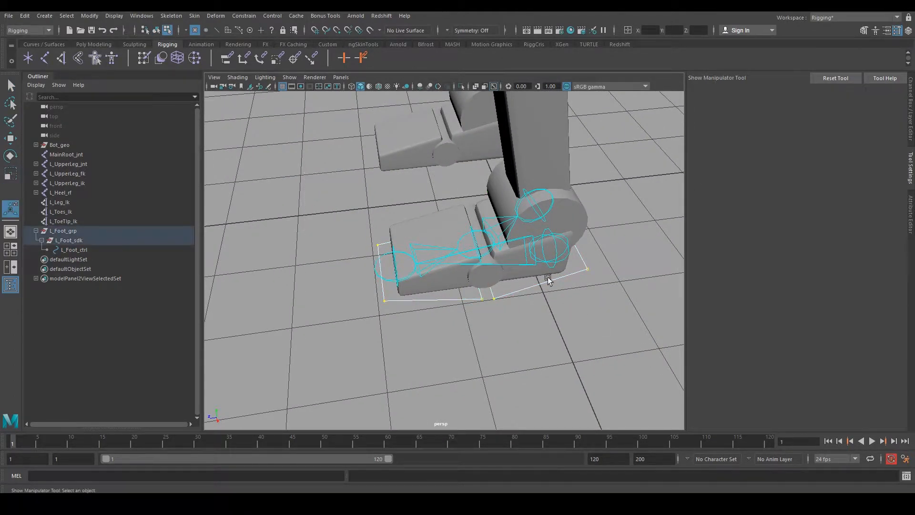
key("r")
left_click_drag(539, 250, 655, 239)
key("q")
right_click_drag(527, 249, 579, 233)
left_click(592, 227)
Step: Examine from several angles how the L_Foot_ctrl outline fits around the left foot
left_click_drag(592, 227, 464, 259, "alt")
right_click_drag(465, 260, 471, 308, "alt")
left_click(482, 257)
left_click_drag(488, 253, 522, 322, "alt")
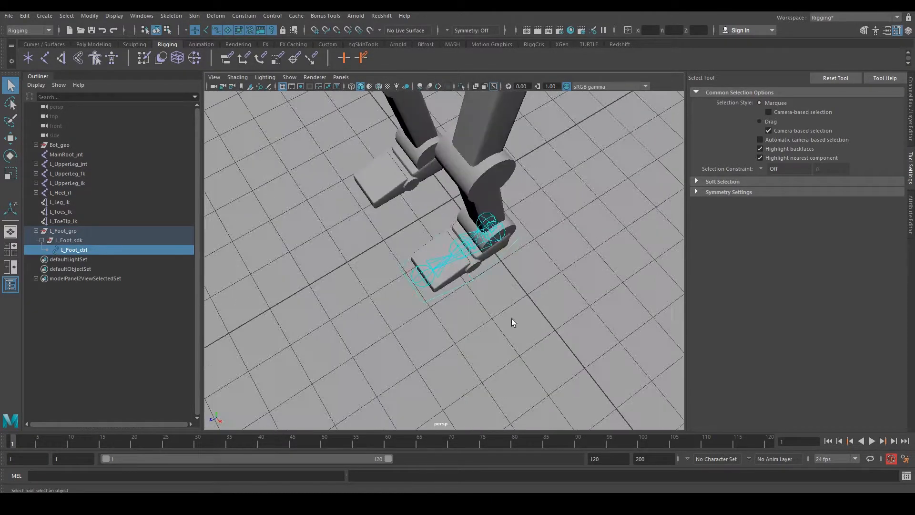
right_click_drag(521, 322, 624, 400, "alt")
left_click(258, 270)
left_click_drag(522, 317, 452, 384, "alt")
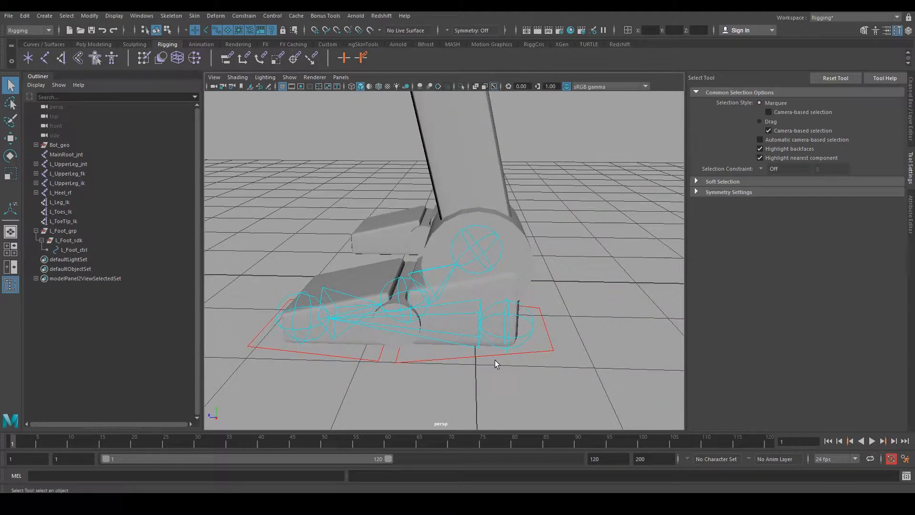
Step: Parent the L_Heel_rf joint chain under L_Foot_ctrl
left_click(552, 353)
left_click(507, 315)
left_click(500, 303)
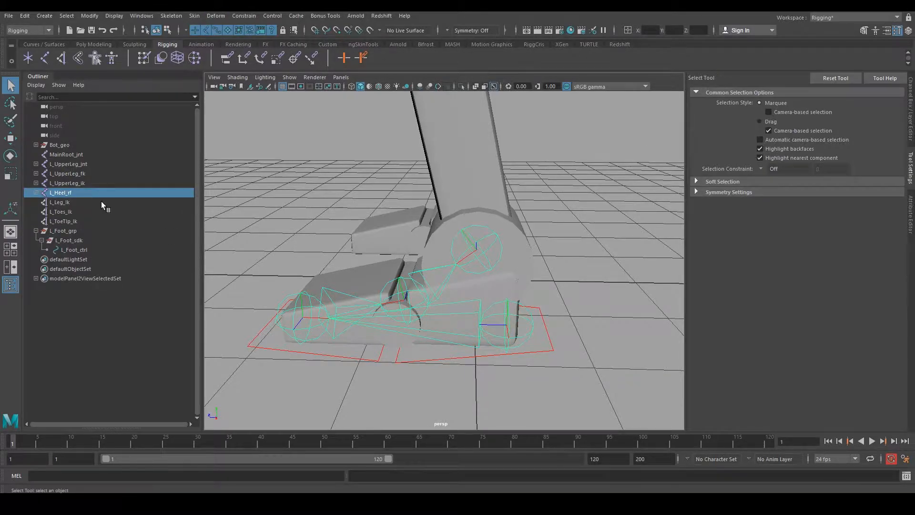
left_click(84, 248, "ctrl")
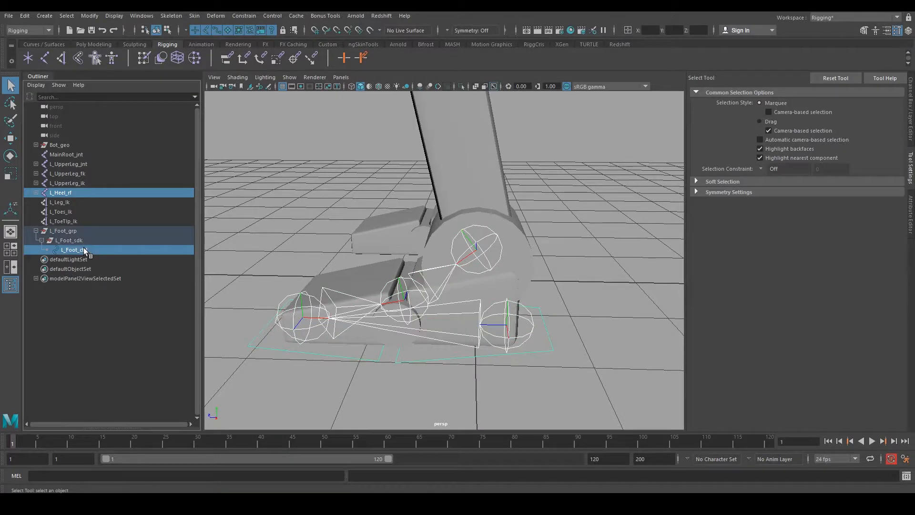
key("p")
Step: Move L_Foot_ctrl as a test of the parented heel chain, and undo the move
left_click_drag(415, 348, 502, 375, "alt")
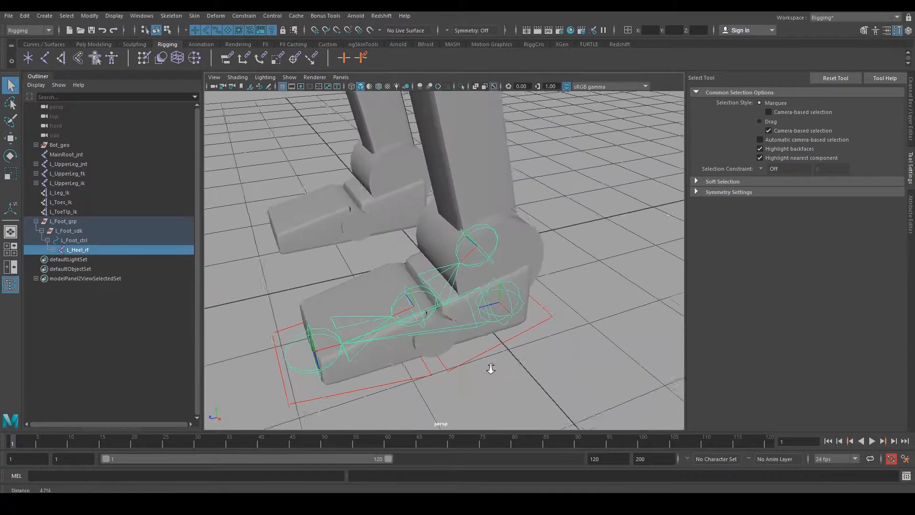
right_click_drag(503, 375, 459, 350, "alt")
left_click(449, 330)
left_click_drag(483, 366, 421, 346, "alt")
key("w")
left_click_drag(422, 245, 442, 190)
key("ctrl+z")
left_click_drag(452, 265, 461, 286, "alt")
right_click_drag(461, 286, 518, 347, "alt")
left_click_drag(518, 347, 466, 331, "alt")
Step: Select L_Foot_ctrl, show its channels and open the Add Attribute dialog for it
left_click(442, 323)
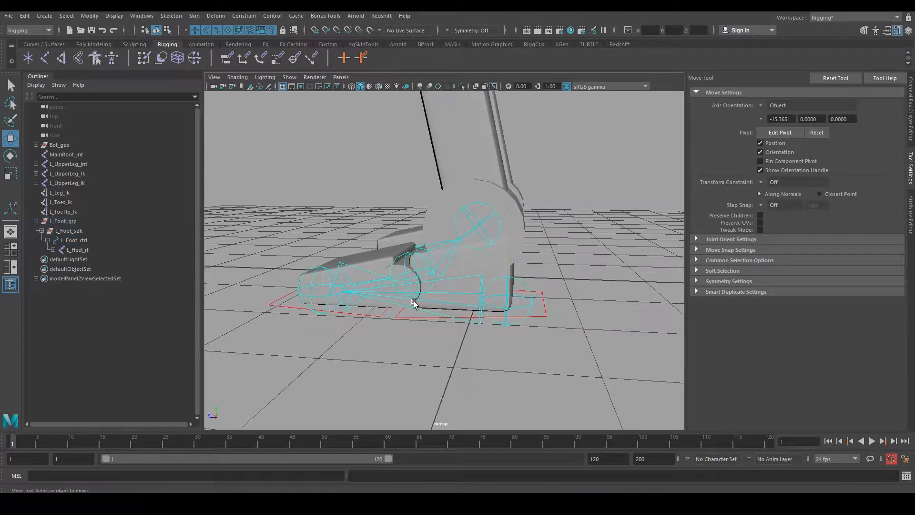
left_click(85, 241)
left_click_drag(512, 310, 519, 340, "alt")
left_click(625, 289)
left_click(910, 103)
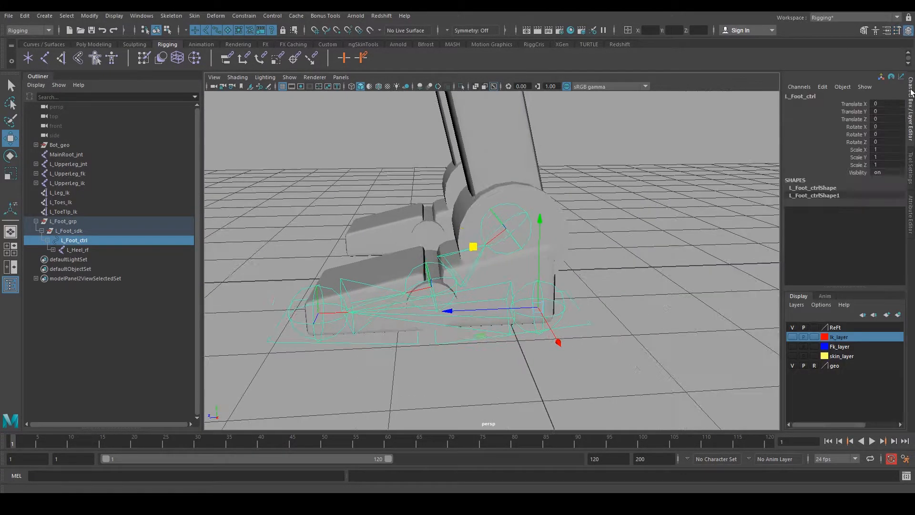
left_click(823, 86)
left_click(821, 162)
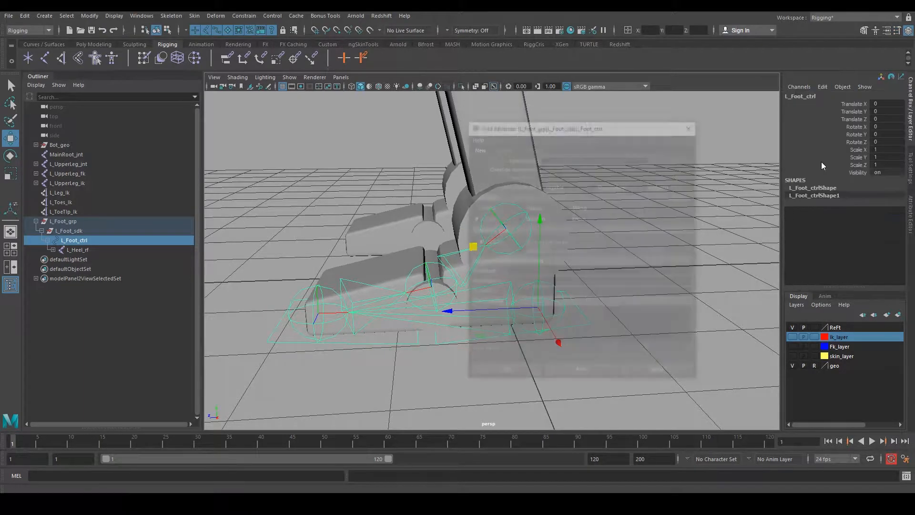
Step: Narrow the Add Attribute window and reposition it beside the foot
left_click_drag(613, 128, 697, 115)
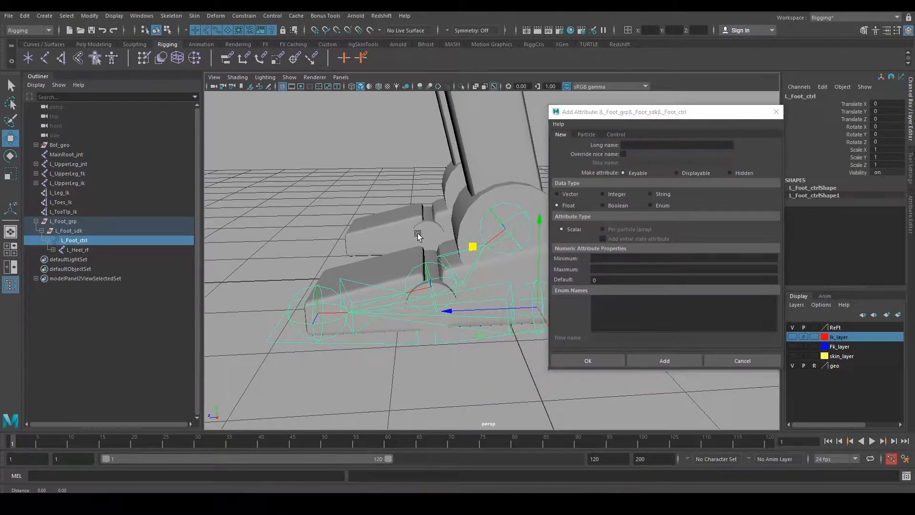
scroll(386, 241, "up", 3)
scroll(387, 241, "down", 3)
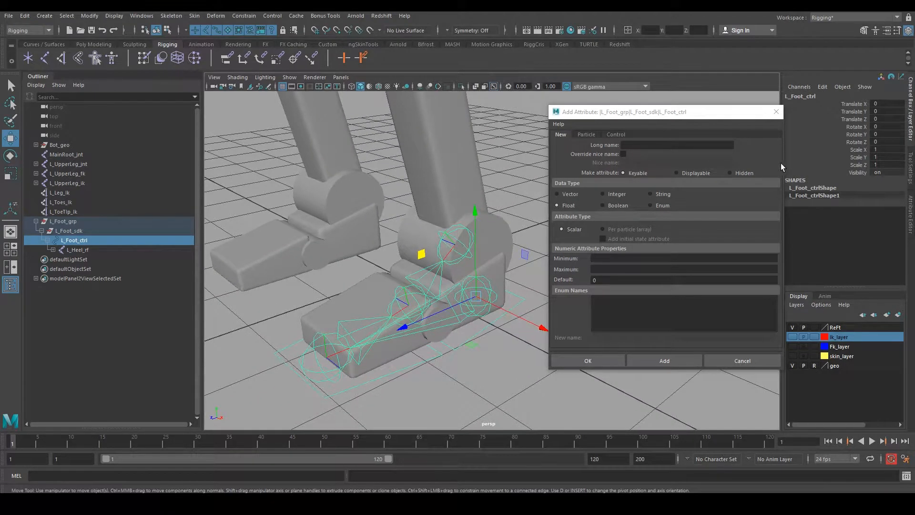
left_click_drag(782, 166, 727, 166)
left_click_drag(649, 114, 680, 140)
Step: Rotate the L_Toes_rf joint as a test of the foot's toe motion, and undo the rotation
middle_click_drag(476, 239, 448, 233, "alt")
left_click_drag(425, 259, 400, 253, "alt")
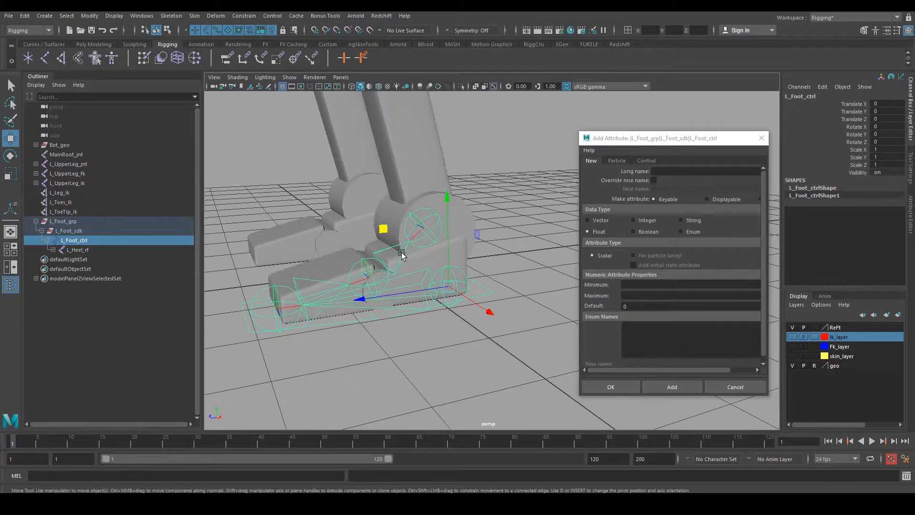
left_click(404, 256)
type("e")
middle_click_drag(491, 243, 465, 242, "alt")
key("e")
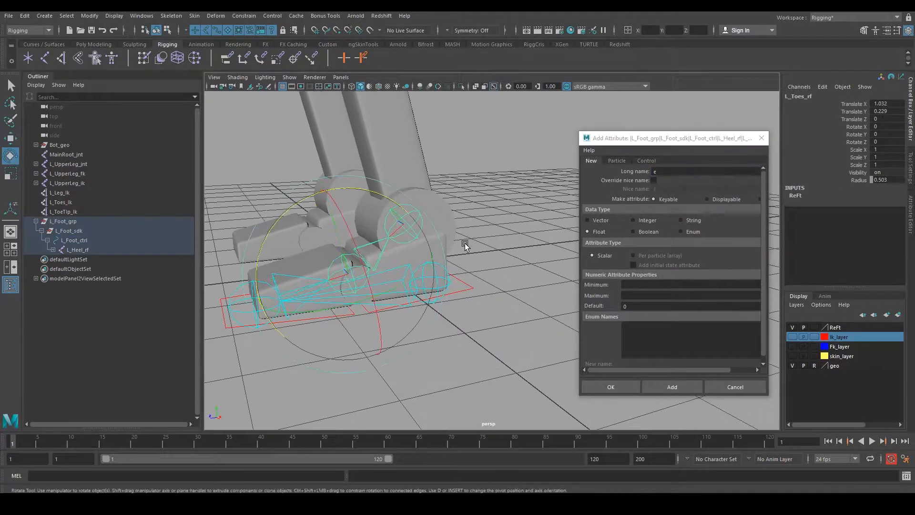
left_click_drag(405, 210, 360, 210)
key("ctrl+z")
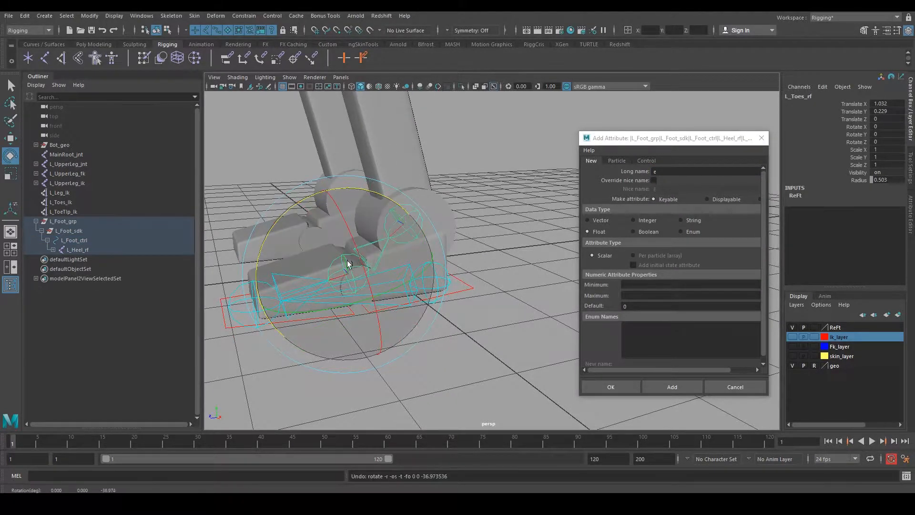
Step: Select the L_ToeTip_rf joint, close the Add Attribute window, and try a rotation of the joint, undoing it
key("q")
left_click(319, 278)
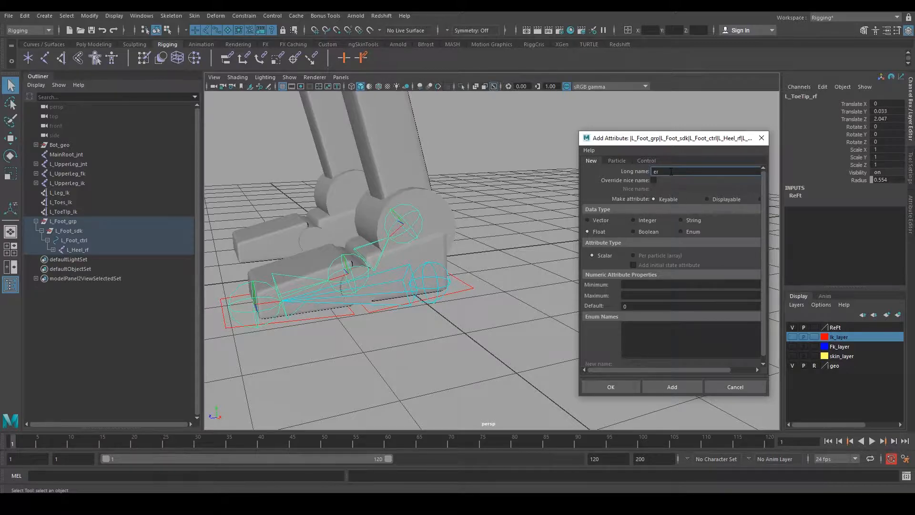
left_click(761, 138)
left_click_drag(352, 262, 306, 215, "alt")
key("r")
key("e")
key("ctrl+z")
middle_click_drag(398, 251, 423, 258, "alt")
key("q")
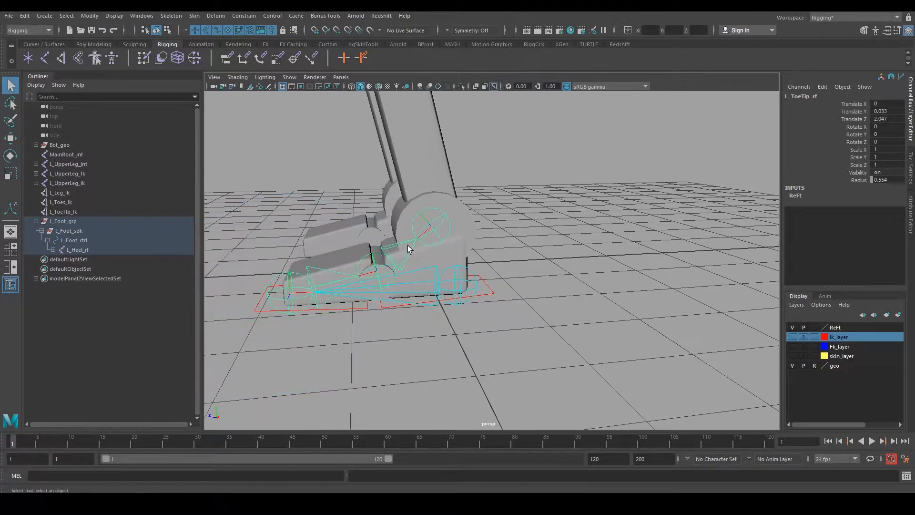
Step: Rotate the L_Toes_rf joint as a test of lifting the heel, and undo the rotation
left_click(407, 245)
key("e")
left_click_drag(435, 228, 576, 339)
key("ctrl+z")
key("q")
left_click(534, 290)
left_click(501, 285)
left_click(534, 315)
left_click(511, 276)
left_click(579, 304)
left_click(522, 296)
right_click_drag(575, 340, 542, 326, "alt")
left_click_drag(542, 326, 553, 336, "alt")
Step: Add a keyable float attribute named FootRoll to L_Foot_ctrl with minimum -30 and maximum 60
left_click(573, 287)
left_click(570, 295)
left_click_drag(600, 272, 566, 305)
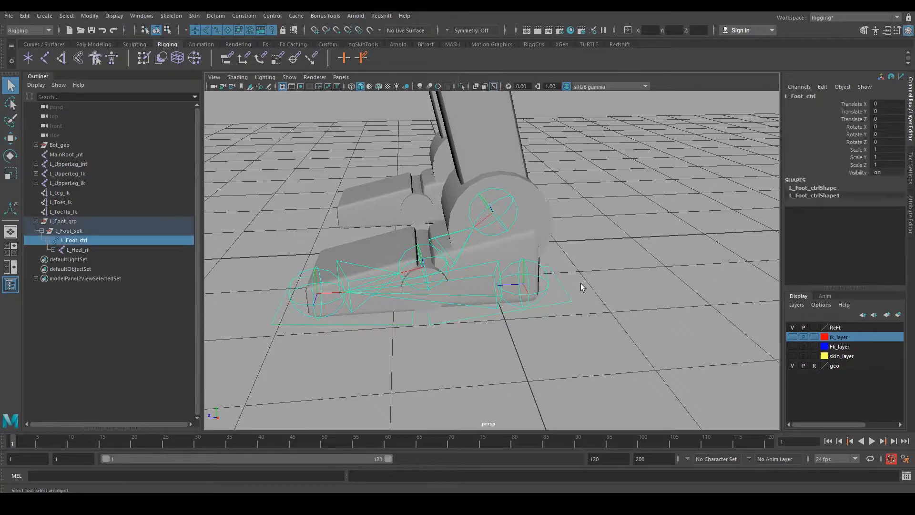
left_click(823, 87)
left_click(822, 165)
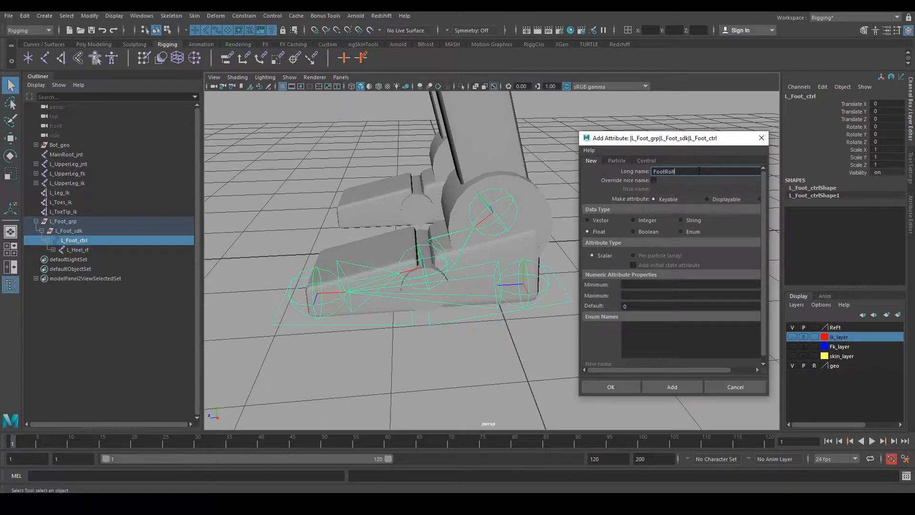
key("Tab")
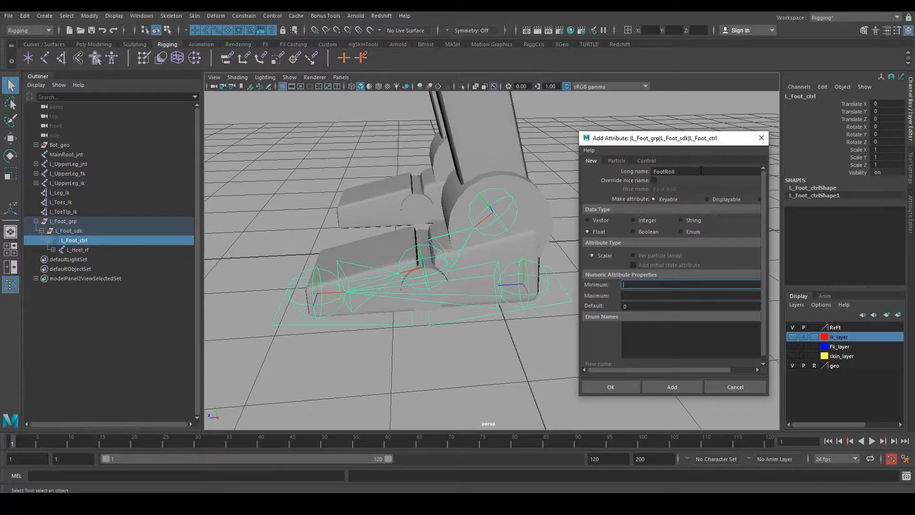
key("Tab")
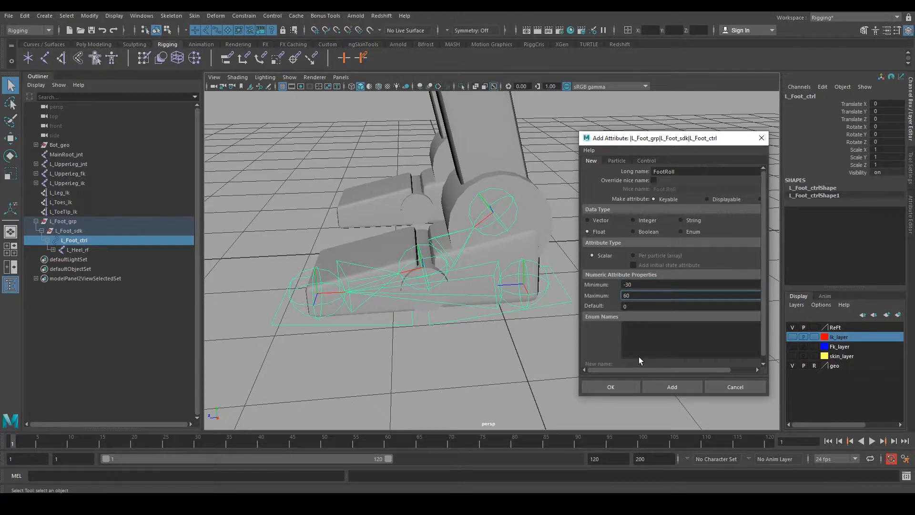
left_click(670, 387)
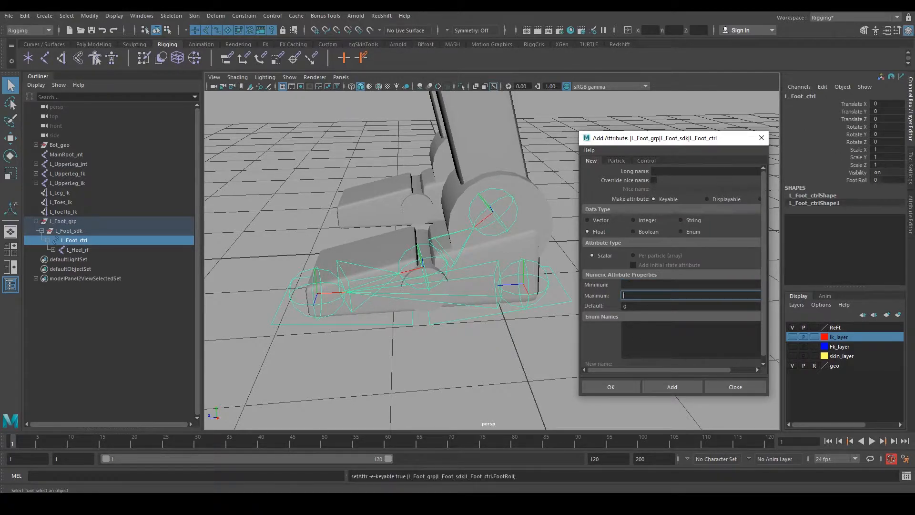
Step: Add a HeelTwist float attribute to L_Foot_ctrl with minimum -50, maximum 50 and default 0, and close the Add Attribute window
left_click(688, 171)
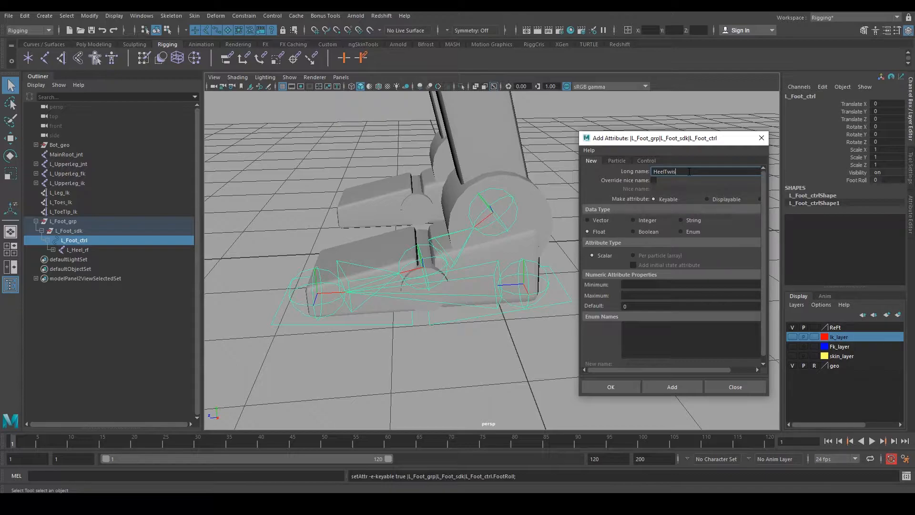
key("Tab")
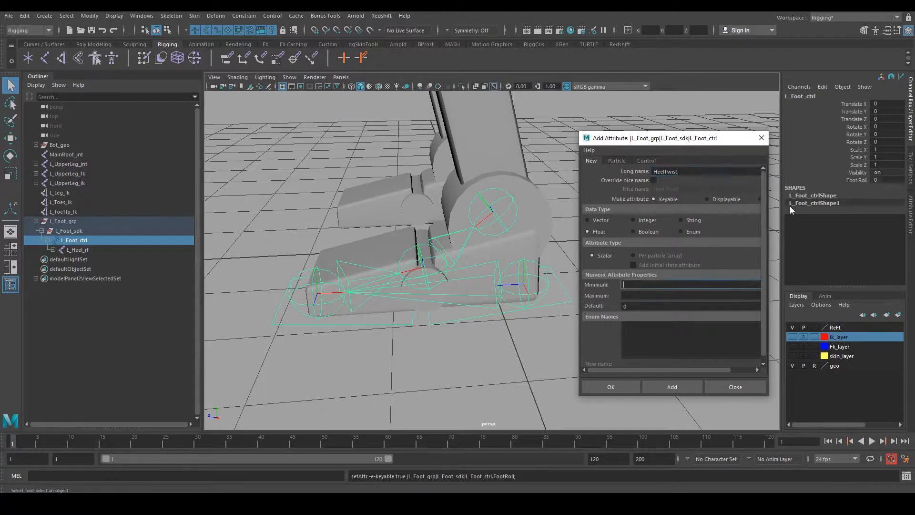
type("50")
key("Tab")
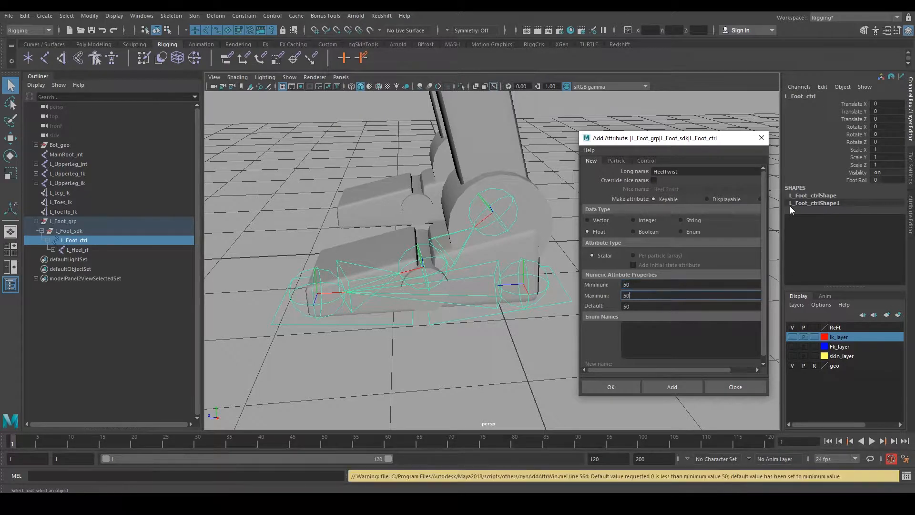
key("Tab")
type("-50")
key("Tab")
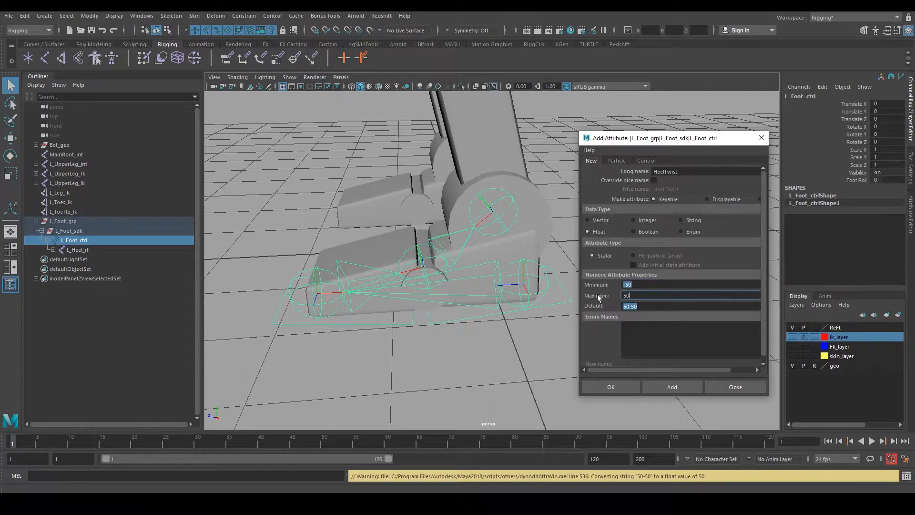
key("Tab")
type("0")
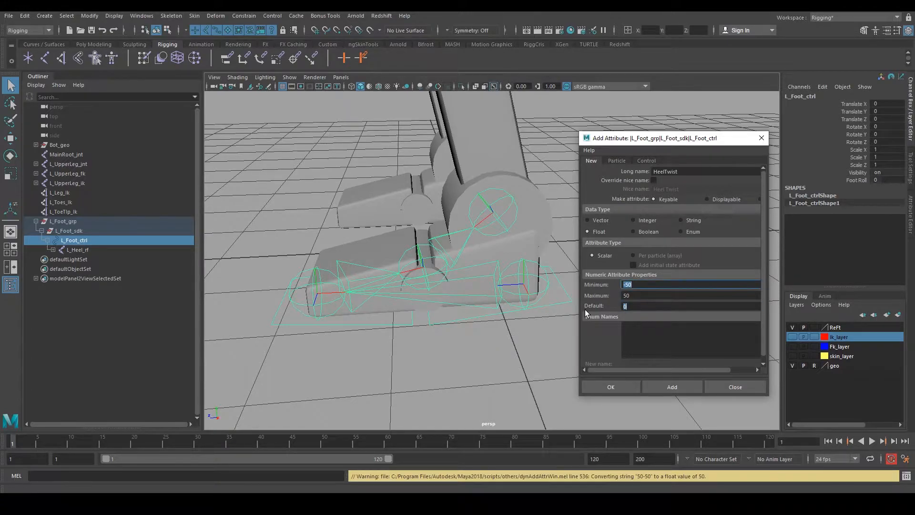
left_click_drag(509, 382, 405, 342, "alt")
left_click(673, 388)
left_click(761, 138)
left_click_drag(513, 257, 531, 285, "alt")
middle_click_drag(531, 286, 566, 282, "alt")
left_click_drag(566, 282, 583, 329, "alt")
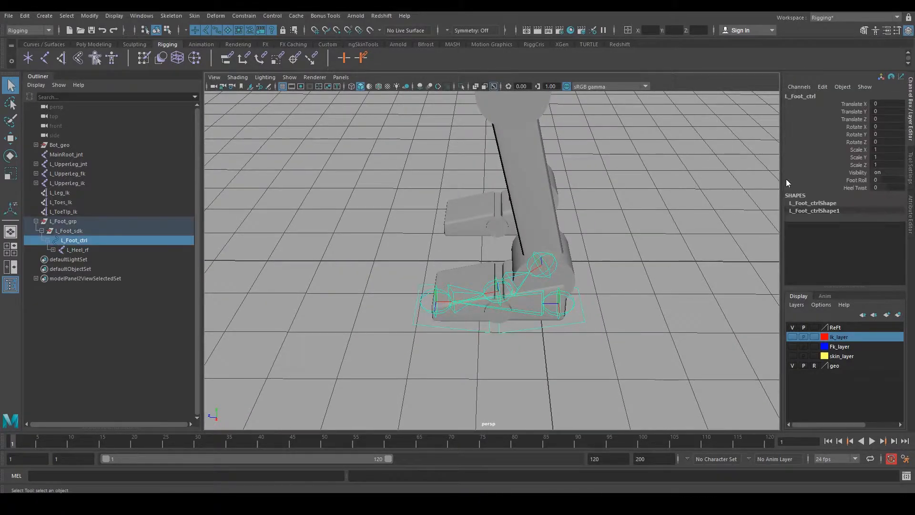
left_click_drag(771, 202, 615, 290, "alt")
right_click_drag(624, 305, 650, 324, "alt")
left_click_drag(650, 323, 630, 329, "alt")
left_click(681, 347)
left_click(628, 348)
right_click_drag(630, 329, 638, 333, "alt")
left_click_drag(637, 333, 634, 330, "alt")
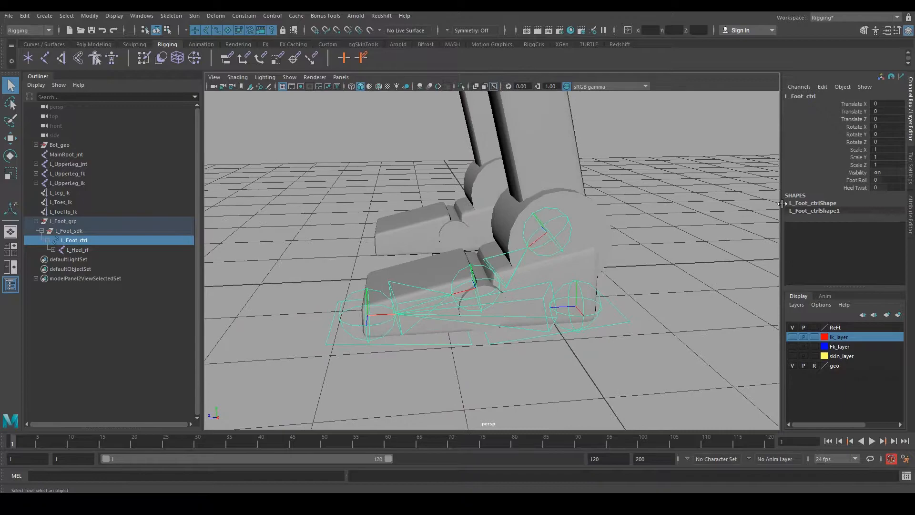
Step: Scrub the Foot Roll channel of L_Foot_ctrl as a test, and undo the change
left_click(837, 181)
middle_click_drag(364, 191, 382, 258)
key("ctrl+z")
Step: Select the L_Toes_rf joint, rotate it as a test of the foot roll motion, and undo the rotation
middle_click_drag(511, 240, 506, 241, "alt")
right_click_drag(505, 242, 549, 306, "alt")
left_click_drag(550, 306, 480, 220, "alt")
left_click(503, 248)
key("e")
key("ctrl+z")
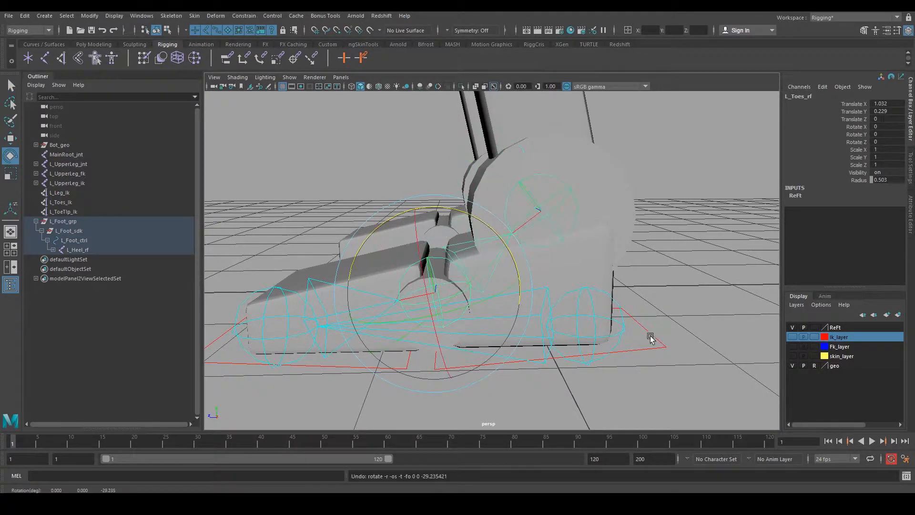
Step: Select L_Foot_ctrl, scrub its Foot Roll to about 21.7 as a test, and undo the change
left_click(653, 335)
left_click(856, 180)
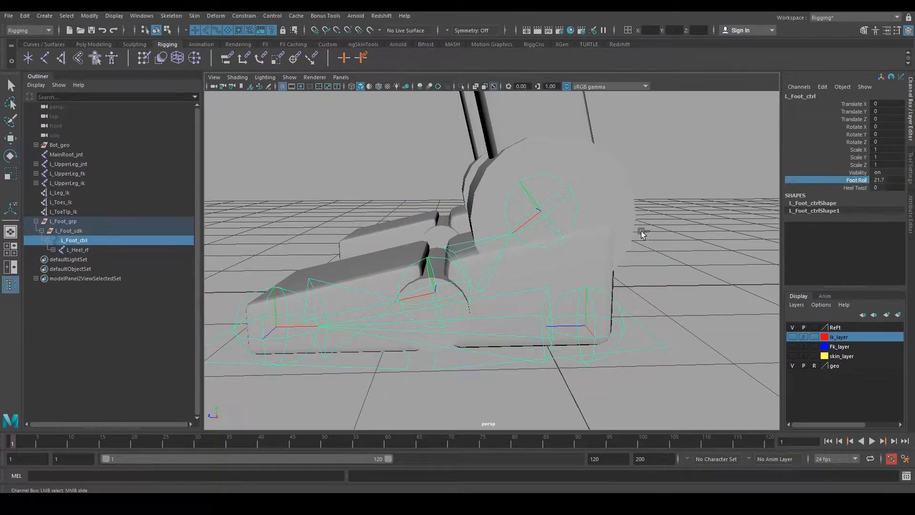
key("ctrl+z")
Step: Try several rotations on the L_Toes_rf joint to demonstrate the heel lifting, undoing them all
left_click_drag(643, 245, 607, 292, "alt")
right_click_drag(607, 292, 579, 296, "alt")
key("e")
left_click(637, 307)
left_click_drag(637, 307, 621, 353)
left_click(691, 319)
left_click(496, 264)
left_click_drag(496, 262, 486, 195, "alt")
key("ctrl+z")
mouse_move(546, 247)
left_mouse_down("alt")
mouse_move(497, 217)
mouse_move(537, 248)
left_mouse_up("alt")
key("ctrl+z")
left_click_drag(513, 230, 488, 197)
key("ctrl+z")
key("ctrl+z")
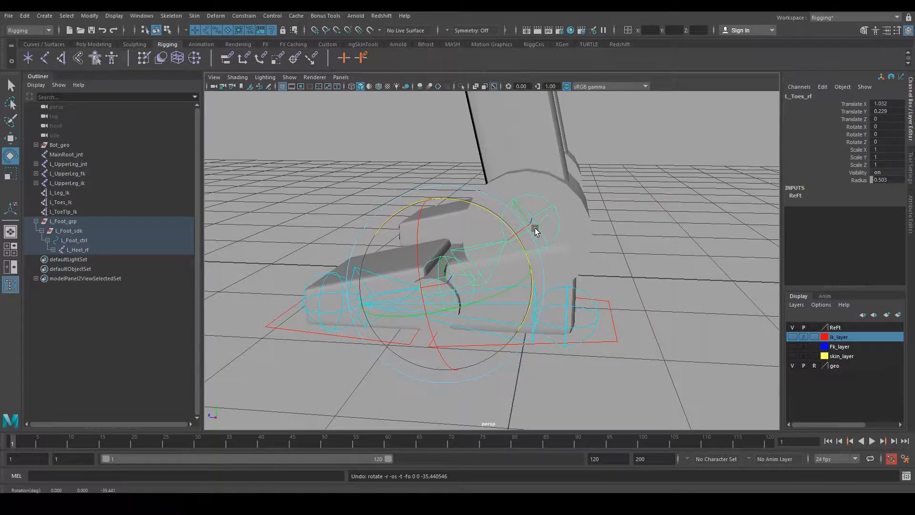
Step: Select L_Foot_ctrl and pick its Foot Roll channel
left_click_drag(710, 328, 612, 369)
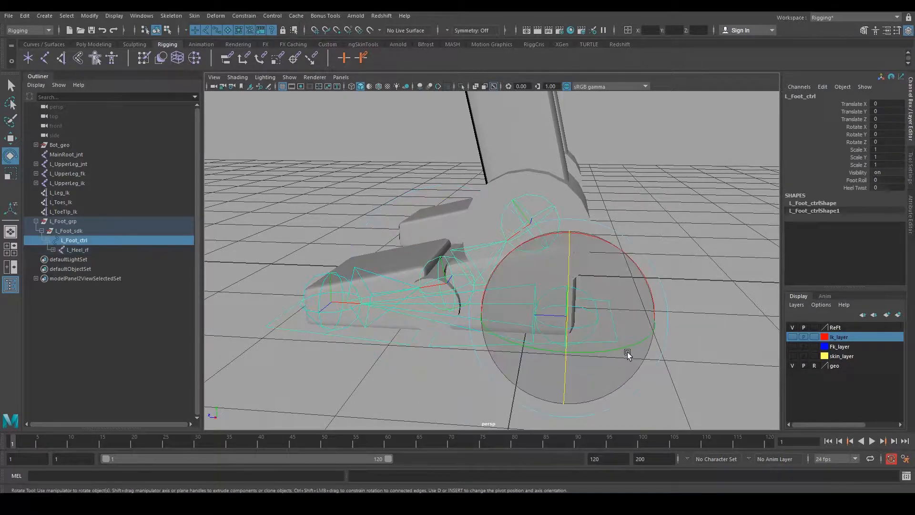
left_click(747, 229)
left_click_drag(658, 287, 608, 365)
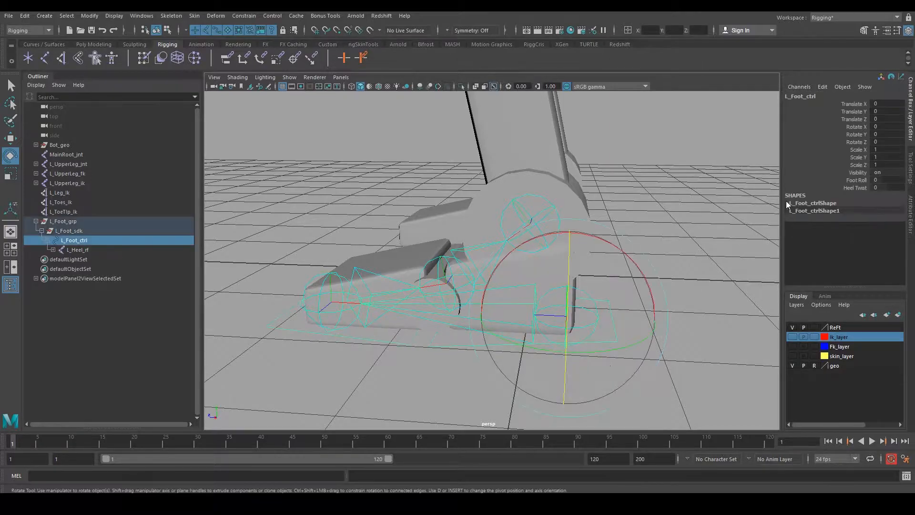
left_click(867, 180)
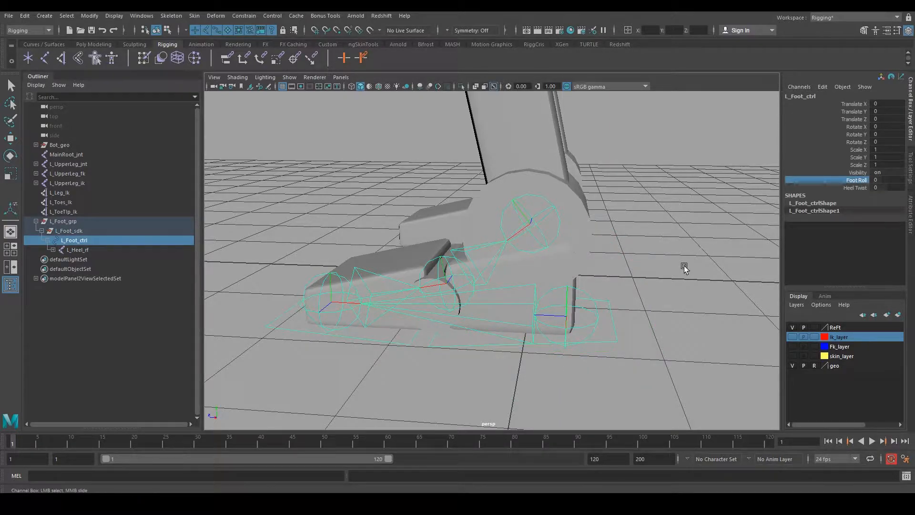
left_click_drag(519, 262, 499, 258, "alt")
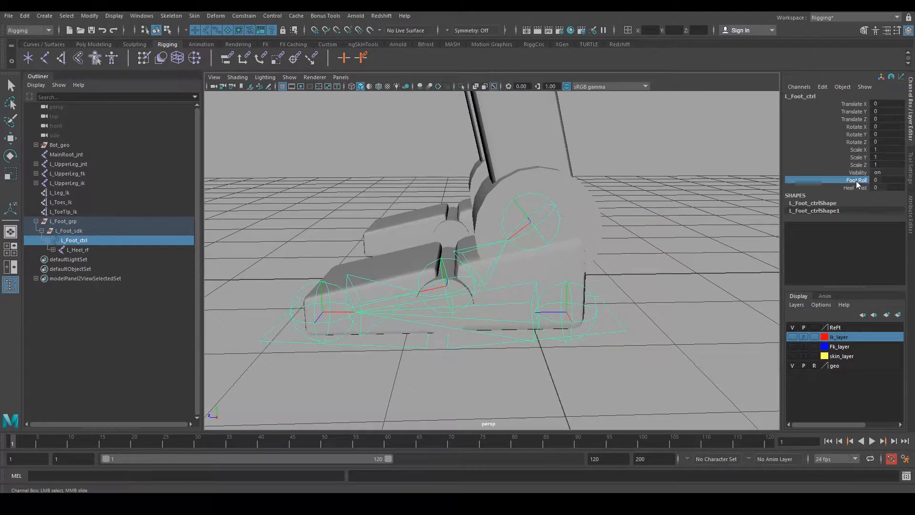
Step: Rotate L_Toes_rf and the toe tip joint in turn as a test of the combined roll, and undo the rotations
left_click(500, 253)
key("e")
left_click_drag(520, 243, 543, 282)
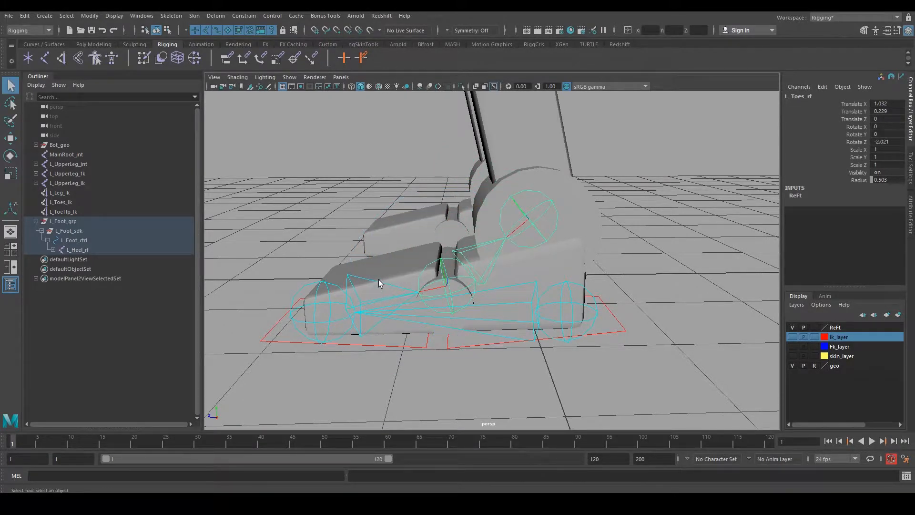
left_click(378, 279)
left_click_drag(405, 271, 322, 224)
key("ctrl+z")
key("ctrl+z")
key("ctrl+z")
key("ctrl+z")
Step: Clear the selection, switch to the Animation menu set and open the Set Driven Key window
left_click_drag(422, 244, 436, 217, "alt")
left_click(615, 355)
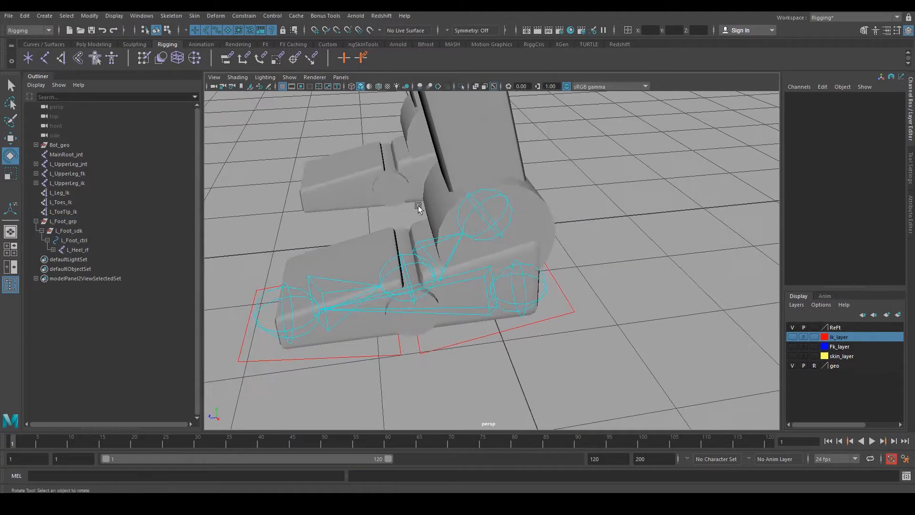
left_click(22, 30)
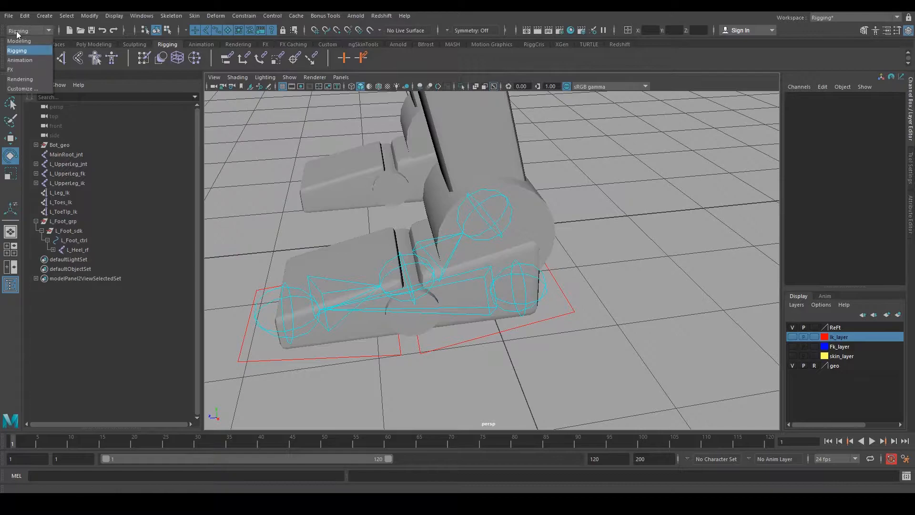
left_click(29, 60)
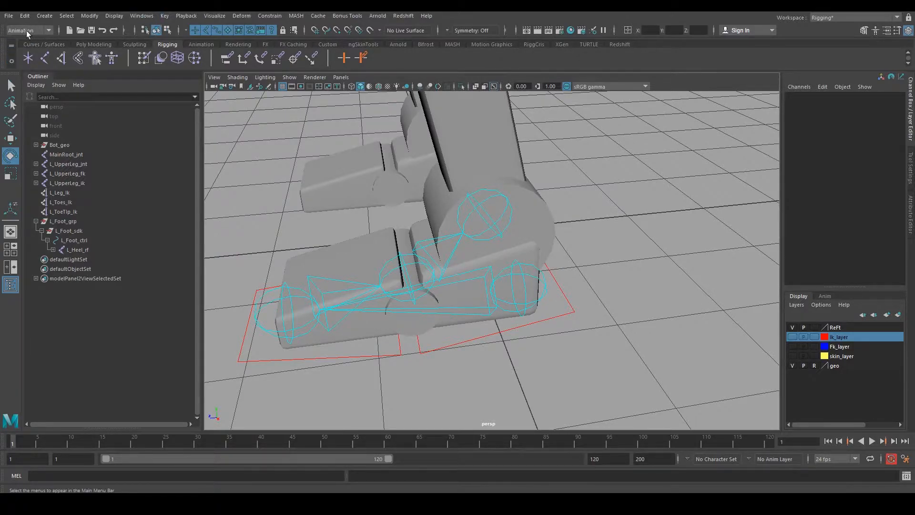
left_click(165, 16)
mouse_move(206, 99)
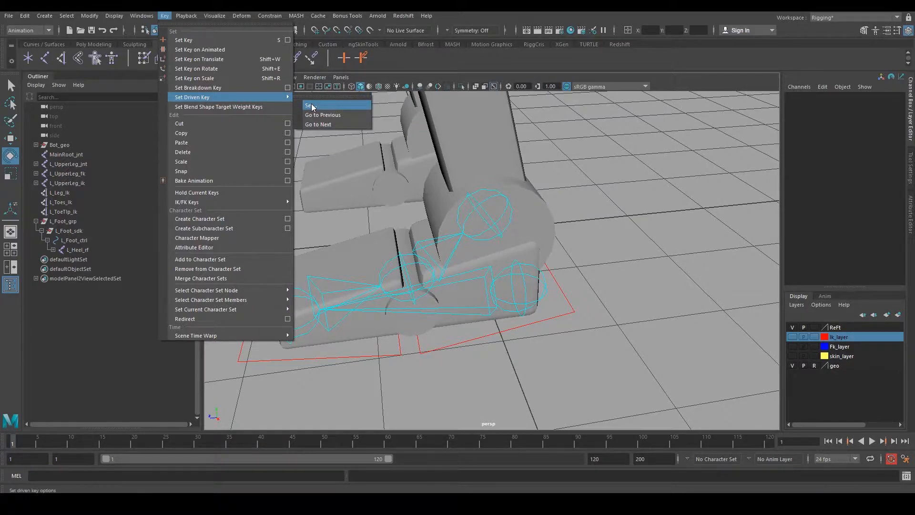
left_click(365, 106)
Step: Resize the Set Driven Key window and reposition it beside the foot
left_click_drag(470, 167, 296, 188, "alt")
left_click_drag(741, 80, 713, 112)
left_click_drag(805, 173, 788, 173)
left_click_drag(707, 106, 699, 13)
left_click_drag(552, 153, 494, 251, "alt")
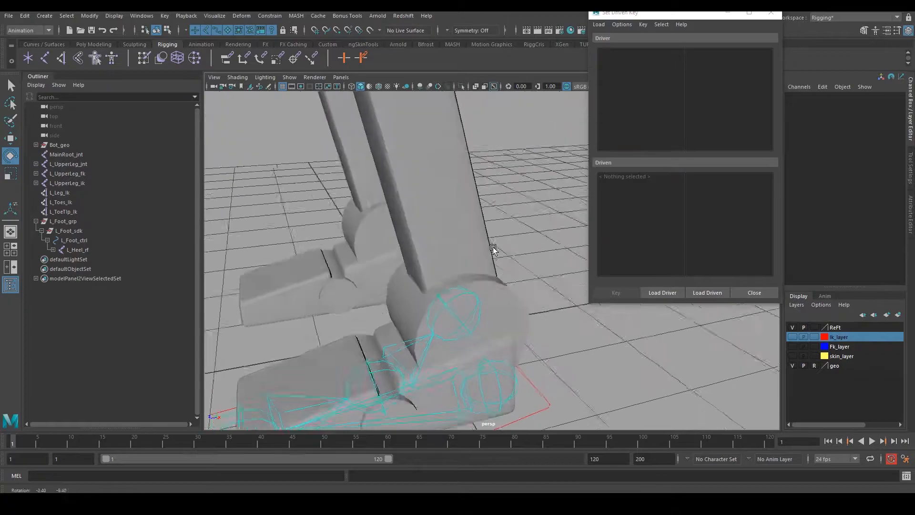
right_click_drag(493, 251, 461, 227, "alt")
left_click_drag(674, 17, 643, 73)
left_click_drag(437, 198, 443, 179, "alt")
mouse_move(498, 330)
right_mouse_down("alt")
mouse_move(503, 289)
mouse_move(513, 328)
right_mouse_up("alt")
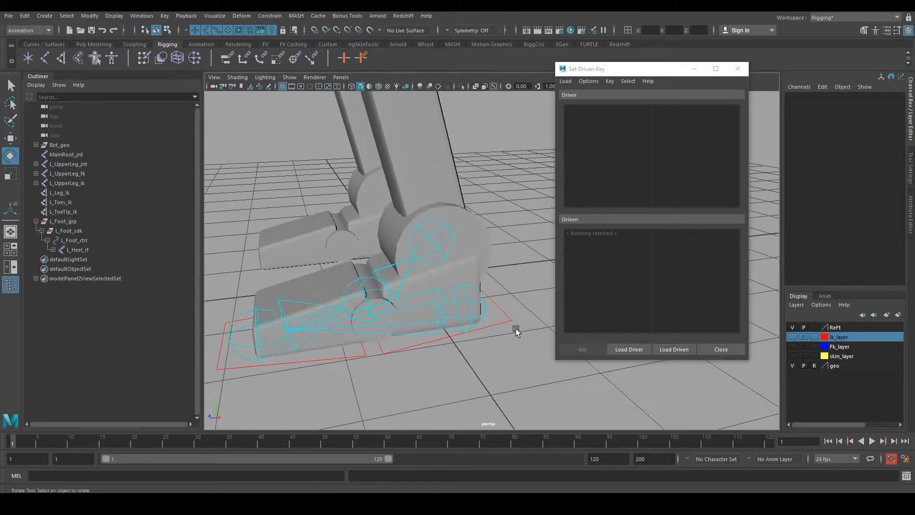
Step: Select L_Foot_ctrl and load it as the driver for the driven keys
left_click(496, 336)
left_click_drag(490, 331, 265, 320, "alt")
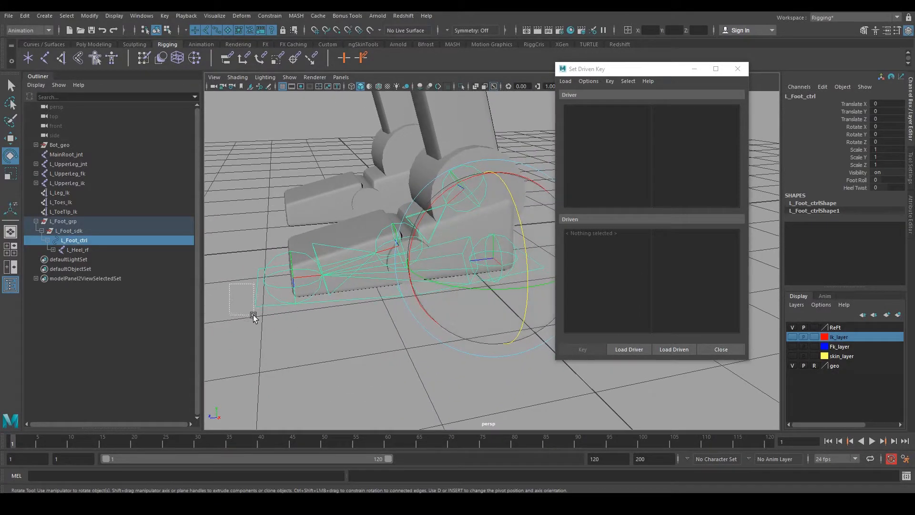
left_click(256, 339)
left_click(256, 306)
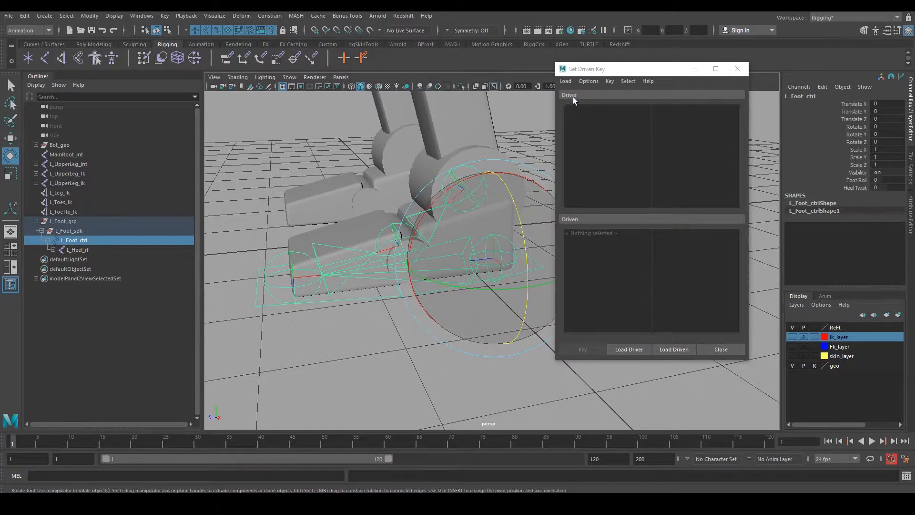
left_click(638, 351)
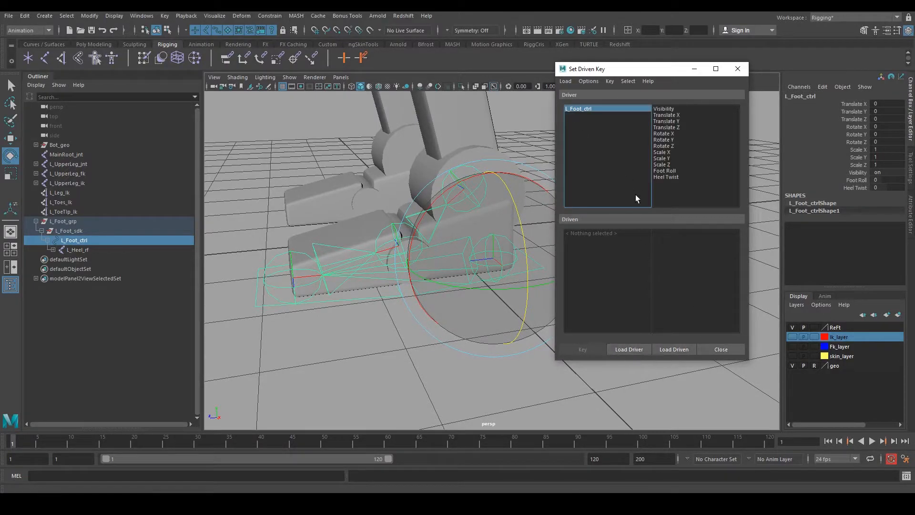
Step: Select the L_Toes_rf and L_ToeTip_rf joints and load them as the driven objects
left_click_drag(480, 298, 393, 305, "alt")
left_click(394, 305)
left_click(426, 175)
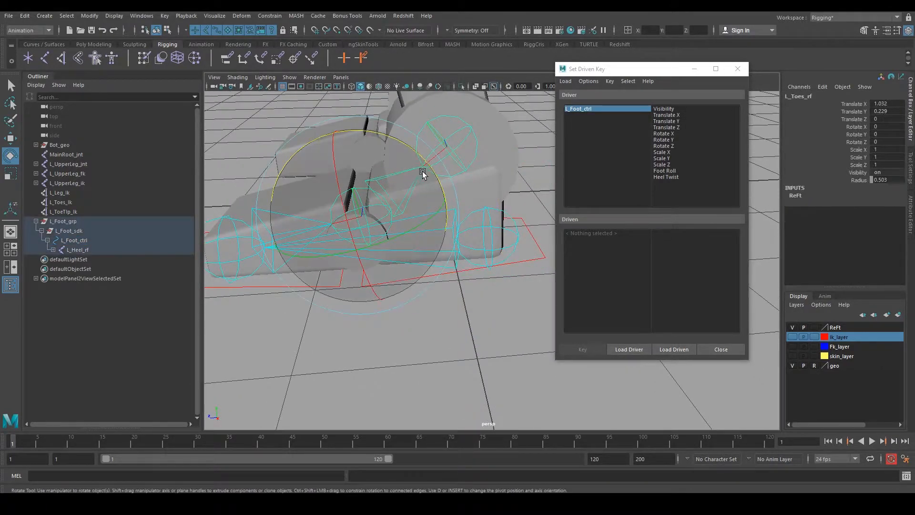
middle_click_drag(422, 162, 466, 180, "alt")
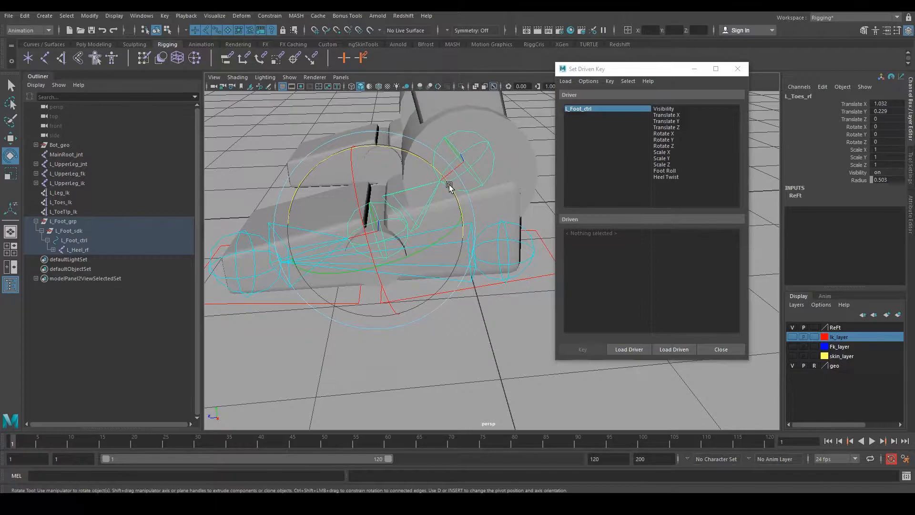
key("q")
left_click(317, 224)
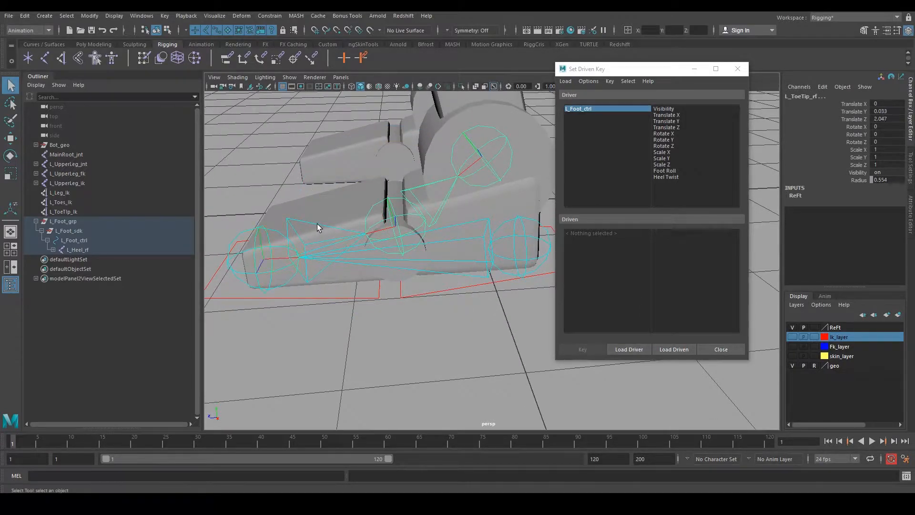
left_click(678, 348)
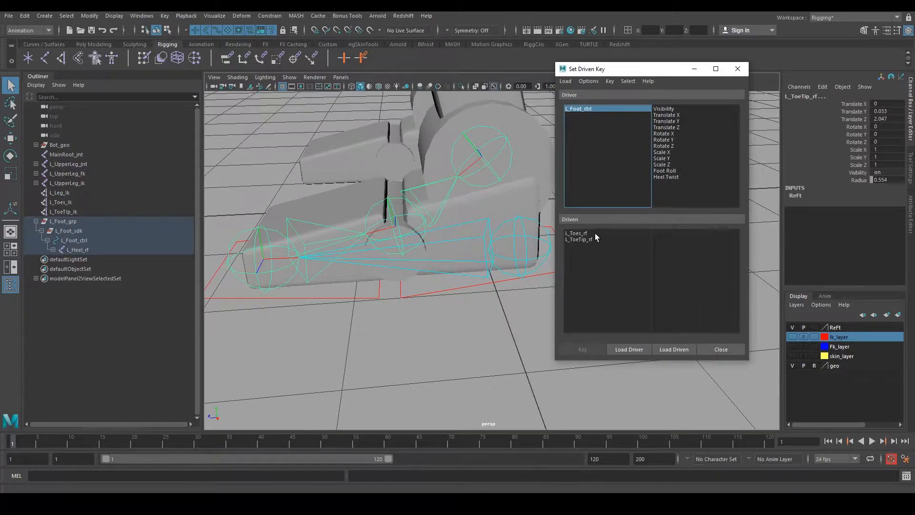
Step: Choose L_Toes_rf from the driven objects and reposition the Set Driven Key window away from the foot
left_click(576, 233)
left_click_drag(437, 316, 388, 281, "alt")
left_click_drag(638, 68, 657, 109)
left_click_drag(472, 223, 492, 234, "alt")
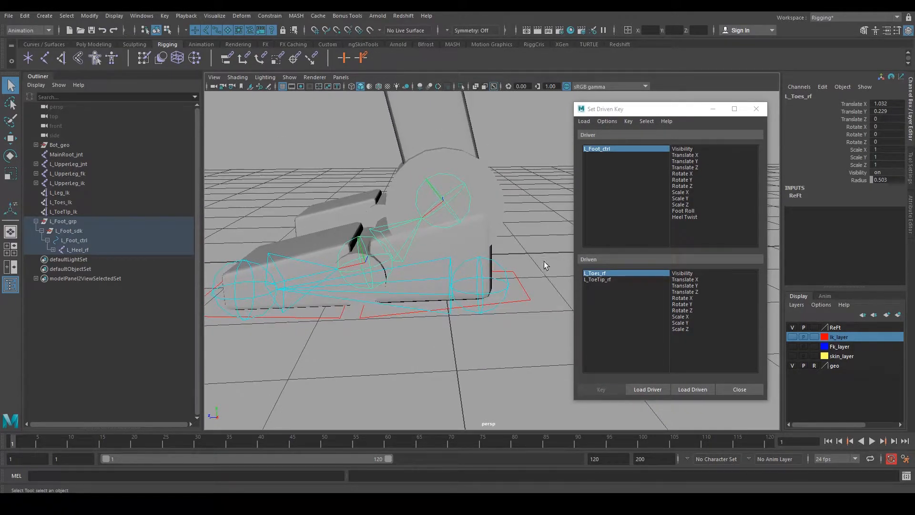
Step: Inspect L_Foot_ctrl's attributes and the rotation axes of the L_Toes_rf joint
left_click(528, 300)
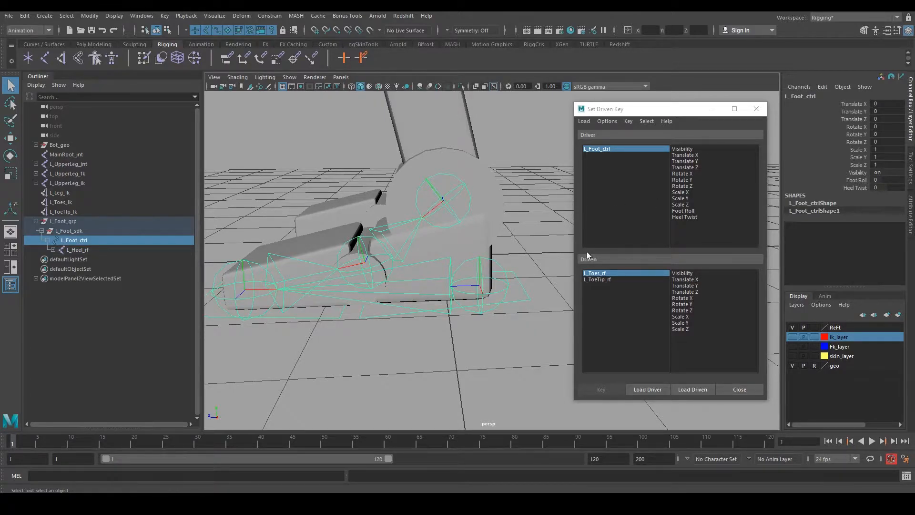
left_click(404, 221)
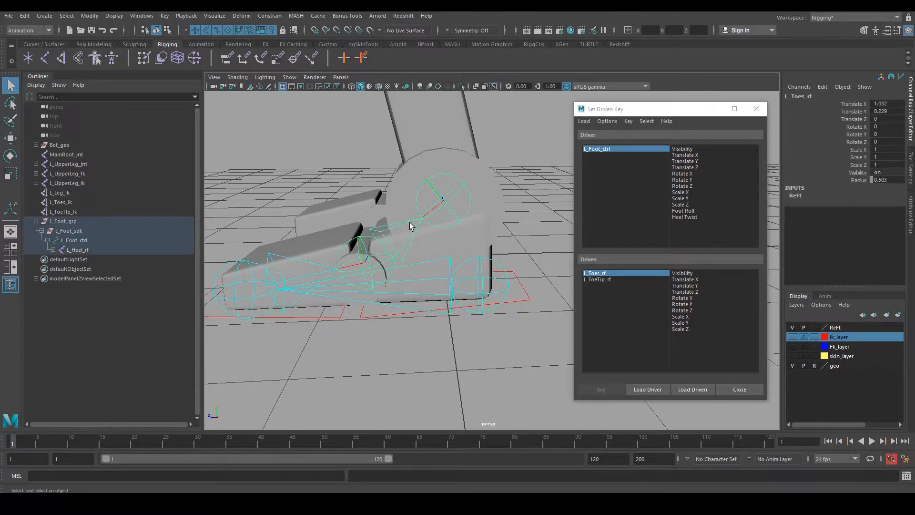
key("e")
left_click(548, 216)
left_click(408, 224)
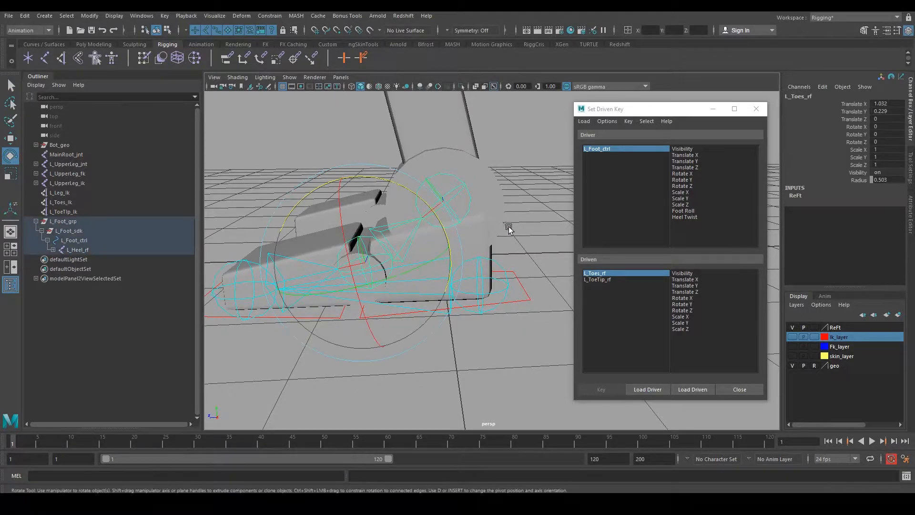
left_click_drag(412, 200, 519, 194, "alt")
Step: Try out the L_ToeTip_rf joint's rotation and undo the test changes
key("q")
left_click(374, 255)
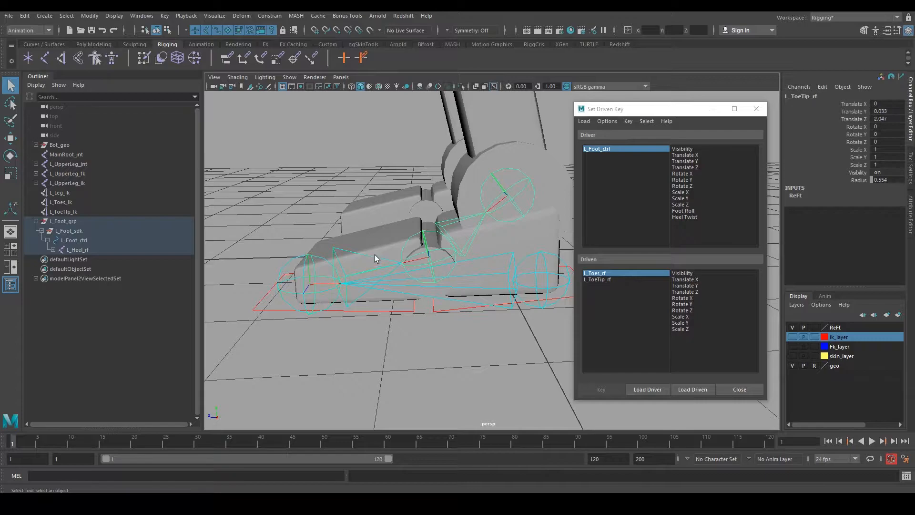
key("e")
left_click_drag(385, 244, 431, 174, "alt")
left_click(471, 243)
key("ctrl+z")
key("ctrl+z")
key("ctrl+z")
mouse_move(394, 251)
left_mouse_down("alt")
mouse_move(408, 281)
mouse_move(364, 251)
mouse_move(377, 238)
left_mouse_up("alt")
left_click_drag(441, 188, 534, 240, "alt")
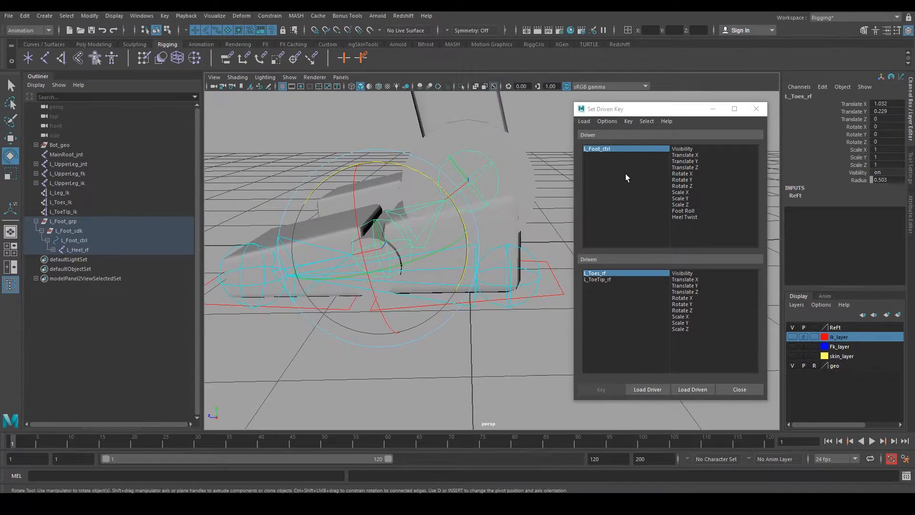
Step: Key L_Toes_rf's Rotate Z at its rest pose with L_Foot_ctrl's Foot Roll as the driver
left_click(685, 211)
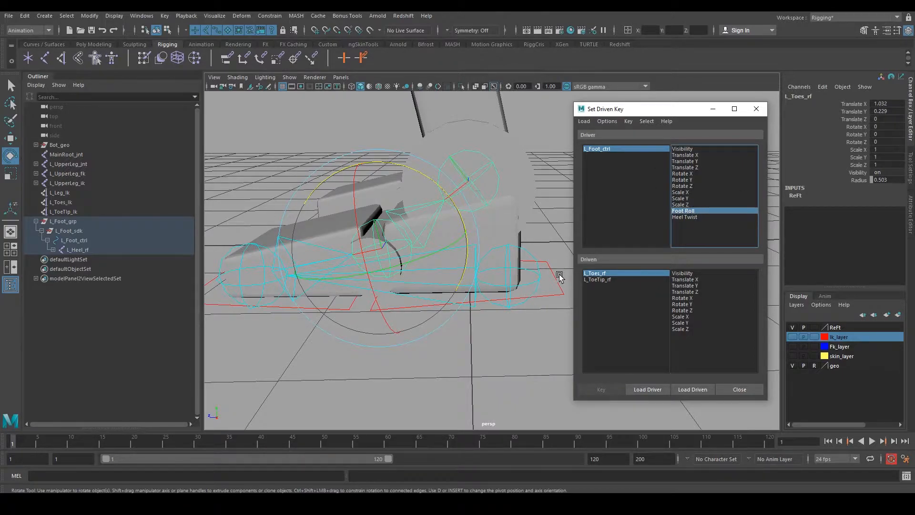
left_click_drag(562, 272, 560, 301)
left_click(702, 211)
left_click(313, 325)
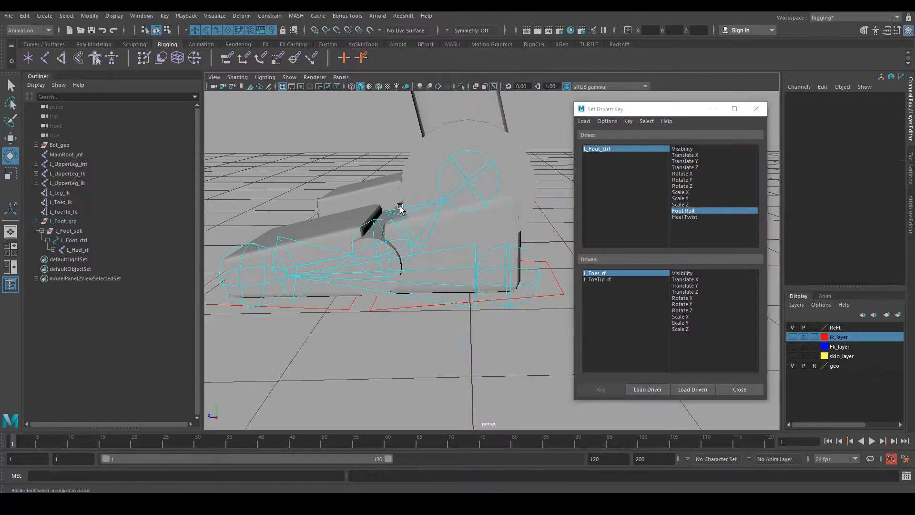
left_click_drag(399, 206, 421, 215)
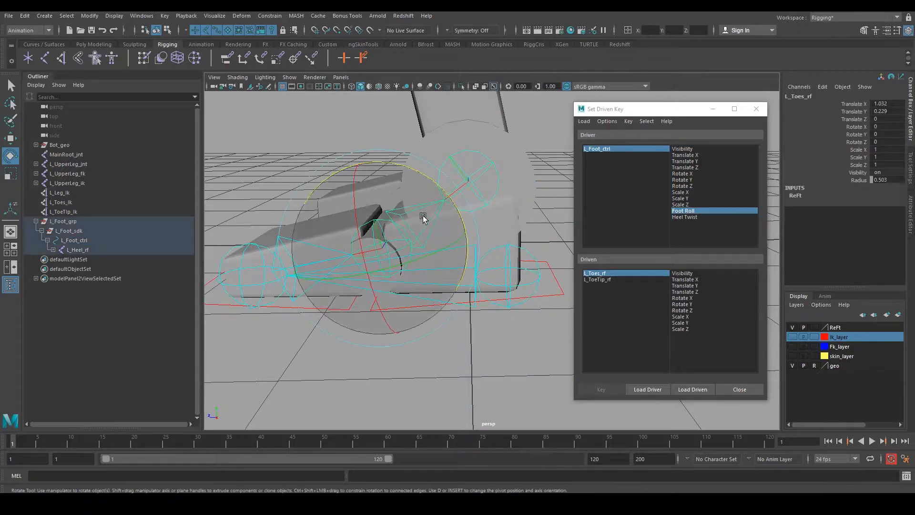
left_click(692, 310)
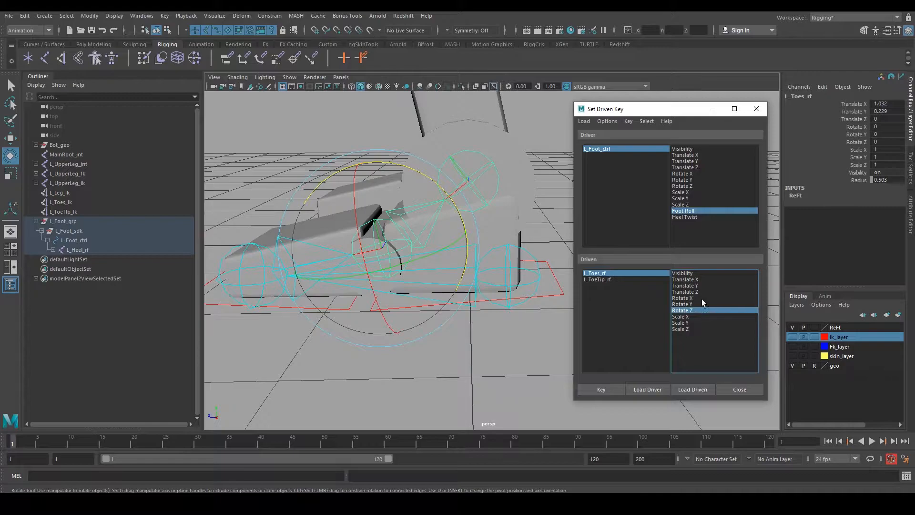
left_click(607, 388)
Step: Select L_Foot_ctrl and set its Foot Roll to 30
middle_click_drag(531, 296, 520, 312, "alt")
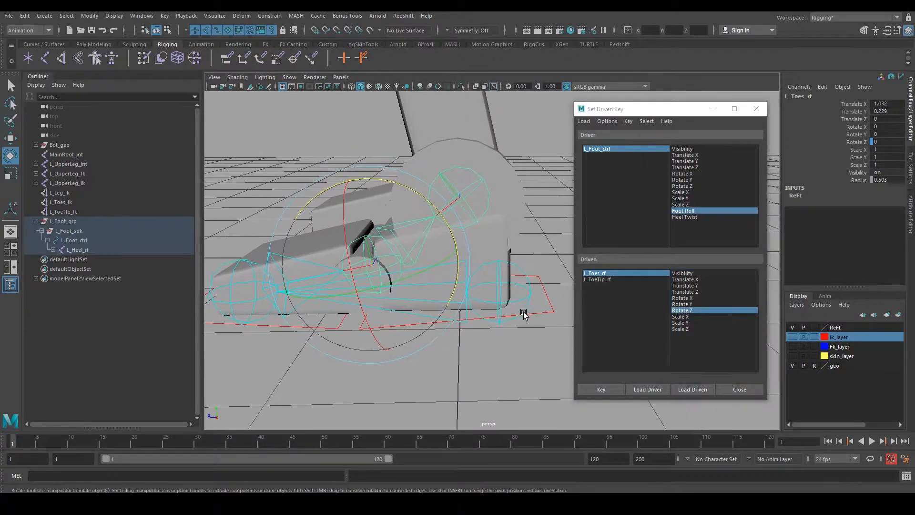
left_click(547, 313)
left_click(861, 179)
double_click(899, 180)
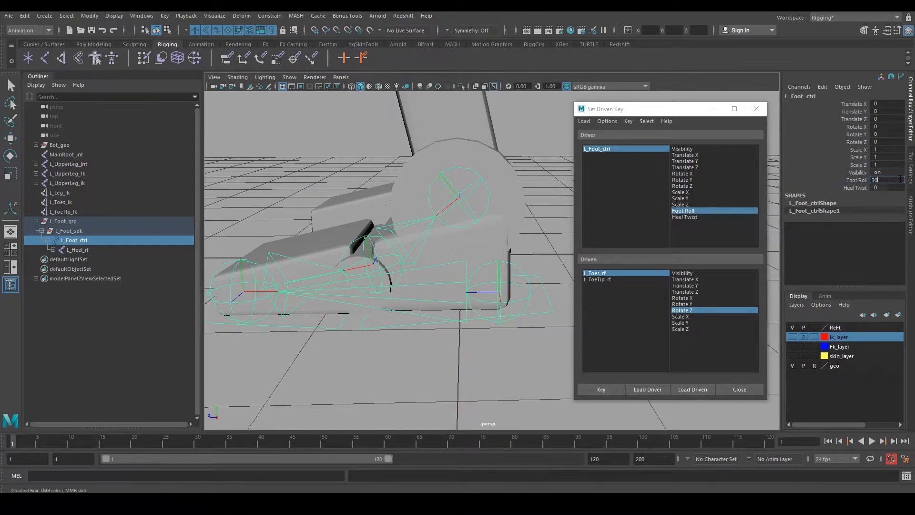
key("Return")
Step: Set the L_Toes_rf joint's Rotate Z to -30 and key it against Foot Roll
middle_click_drag(419, 295, 446, 301, "alt")
left_click(446, 229)
key("e")
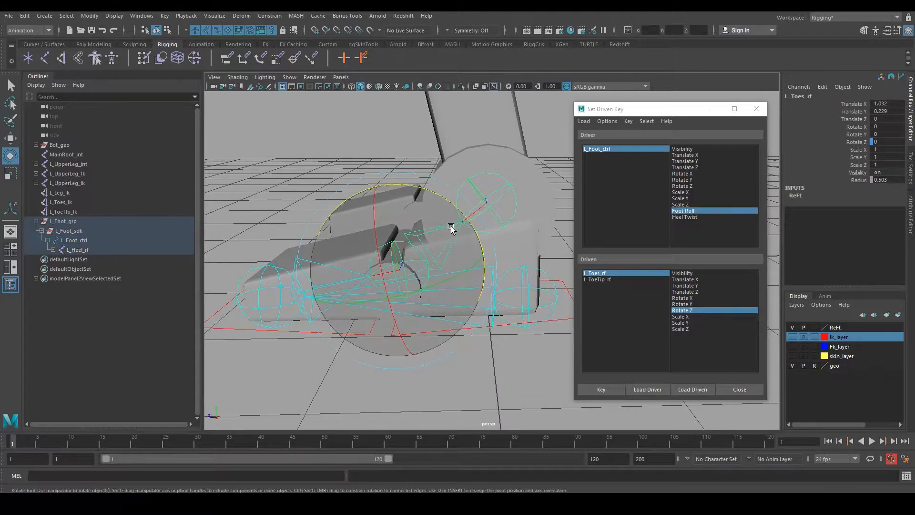
left_click_drag(472, 223, 437, 194)
double_click(887, 142)
type("-30")
key("Return")
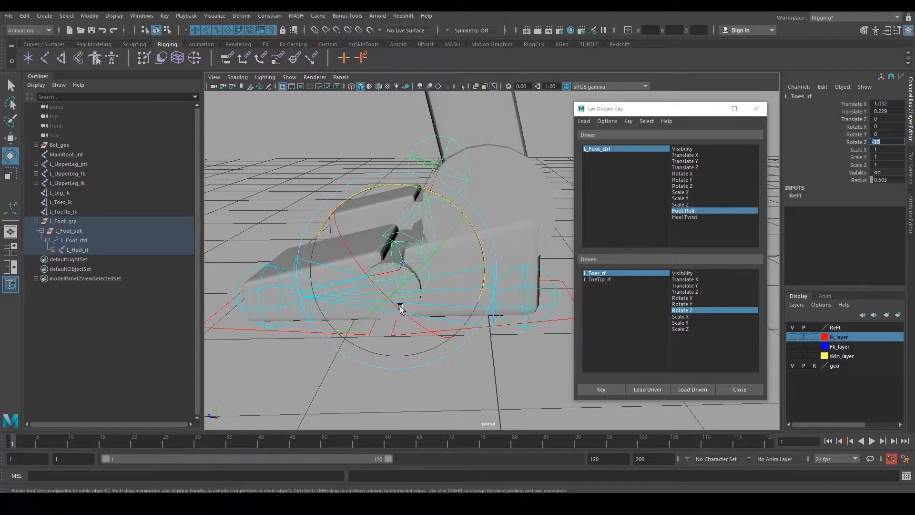
middle_click_drag(399, 308, 421, 272, "alt")
right_click_drag(421, 272, 427, 300, "alt")
middle_click_drag(426, 300, 422, 336, "alt")
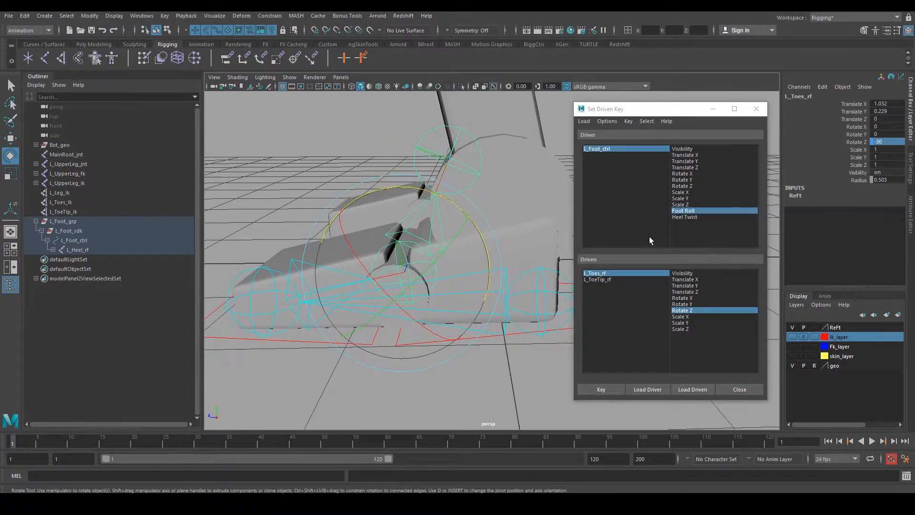
mouse_move(501, 256)
left_mouse_down("alt")
mouse_move(504, 212)
mouse_move(472, 221)
mouse_move(466, 212)
mouse_move(505, 262)
left_mouse_up("alt")
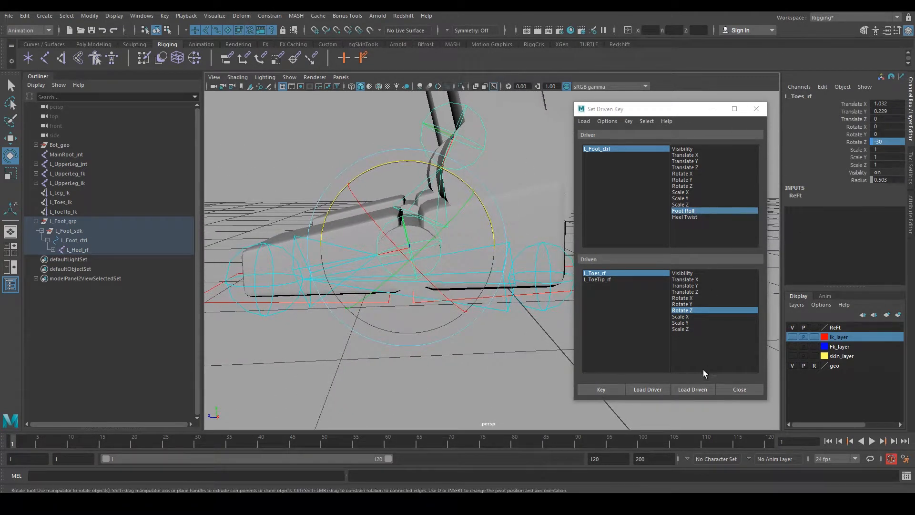
left_click(605, 390)
Step: Select L_Foot_ctrl and scrub its Foot Roll value to test the heel lift around the toes
left_click_drag(479, 361, 517, 348, "alt")
left_click(752, 212)
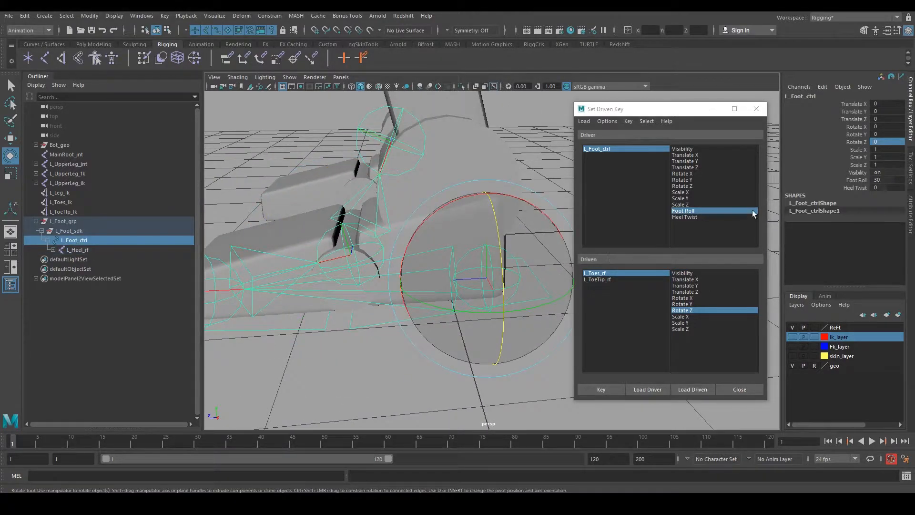
left_click(856, 180)
middle_click_drag(428, 379, 386, 267)
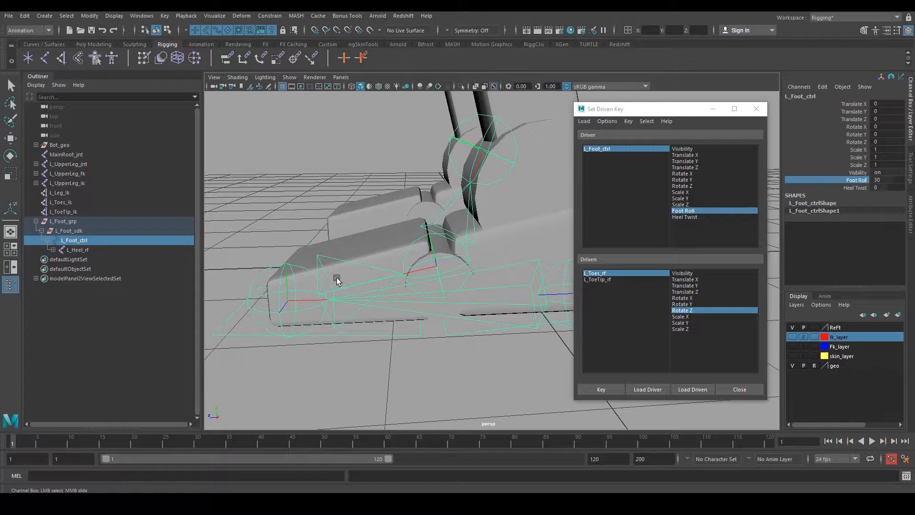
Step: Key L_ToeTip_rf's unrotated Rotate Z against Foot Roll with the driver at 30
left_click(597, 279)
key("e")
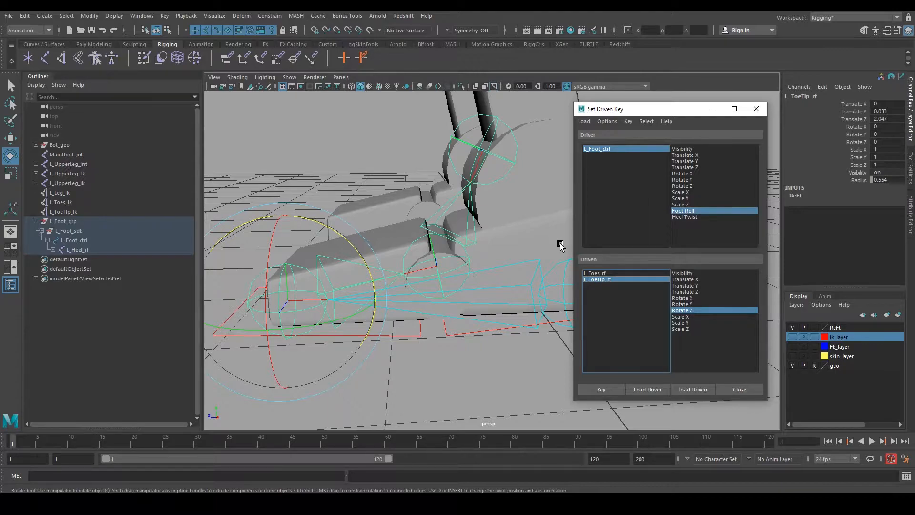
left_click(691, 212)
left_click(688, 311)
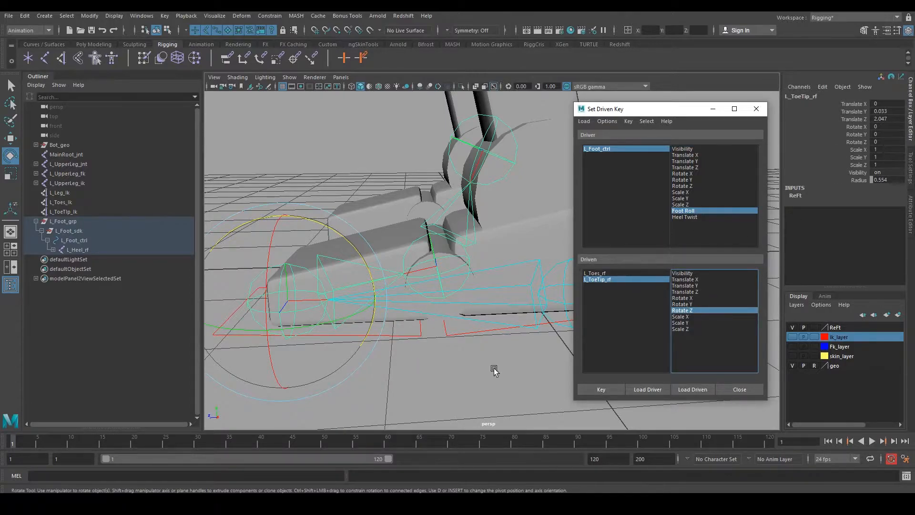
left_click(594, 389)
Step: Select L_Foot_ctrl and raise its Foot Roll to 60
left_click(459, 333)
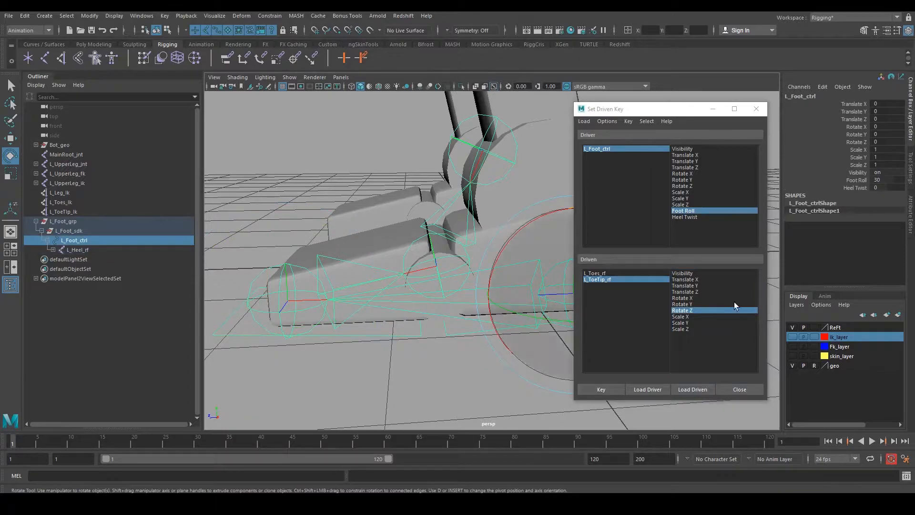
left_click(856, 180)
middle_click_drag(343, 327, 476, 334)
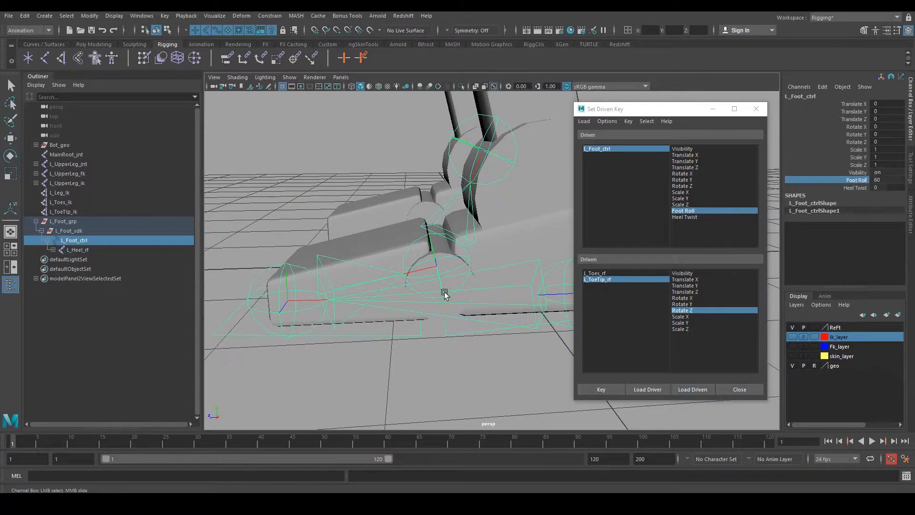
Step: Set the L_ToeTip_rf joint's Rotate Z to 30 and key it against Foot Roll
left_click(366, 281)
left_click_drag(370, 272, 332, 230)
double_click(885, 142)
type("30")
key("Return")
middle_click_drag(488, 327, 494, 314, "alt")
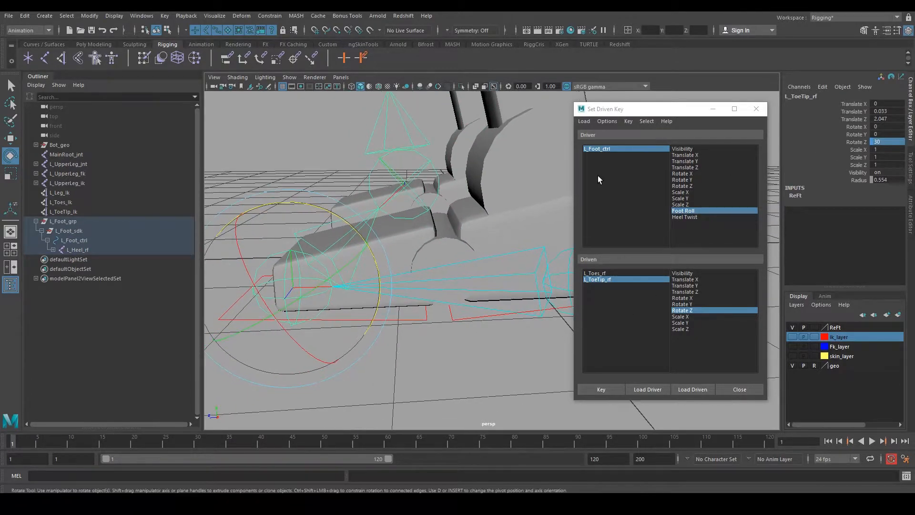
left_click_drag(533, 358, 465, 332, "alt")
Step: Select L_Foot_ctrl and scrub Foot Roll up and down to check the full roll onto the toe tip
left_click(468, 313)
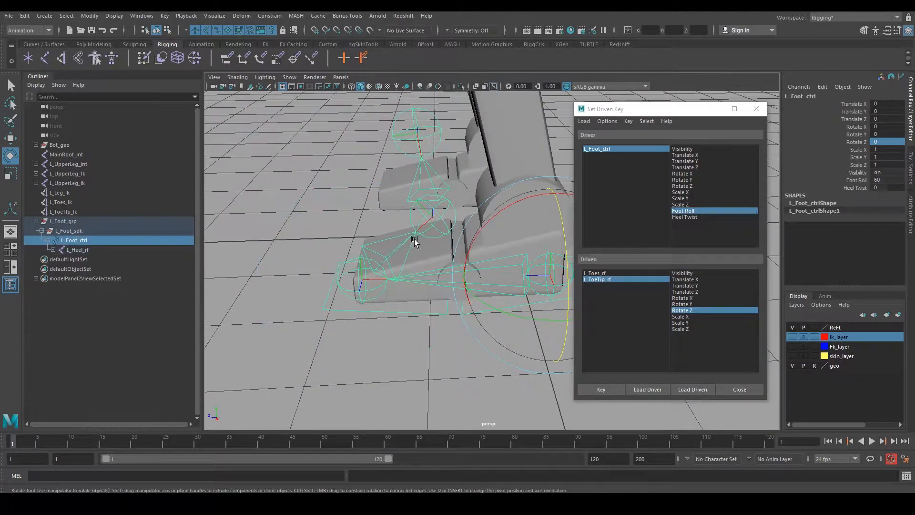
left_click_drag(414, 242, 409, 235, "alt")
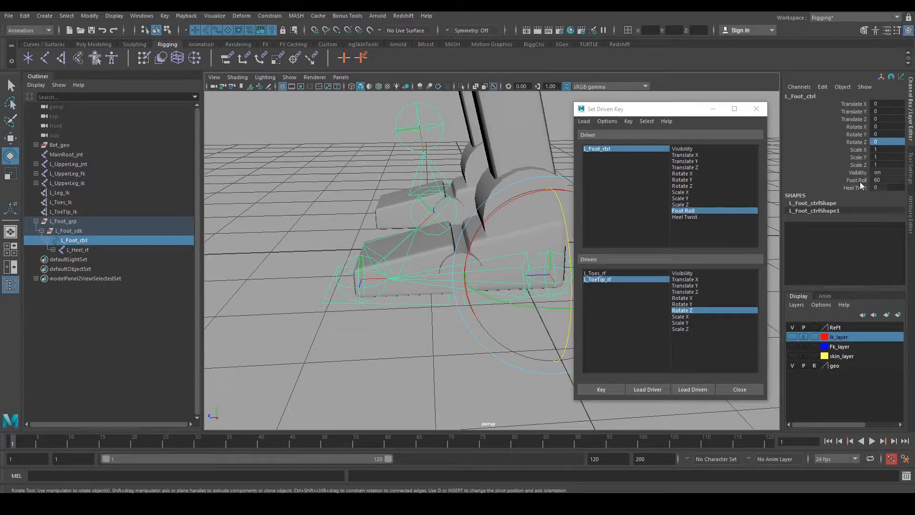
left_click(860, 180)
middle_click_drag(465, 322, 321, 325)
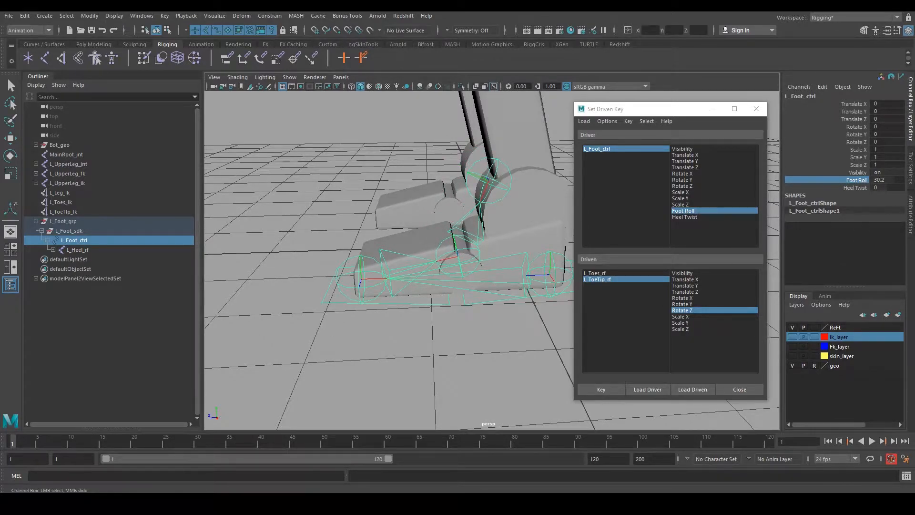
middle_click_drag(441, 332, 391, 342)
middle_click_drag(412, 360, 442, 298)
left_click_drag(442, 298, 408, 302, "alt")
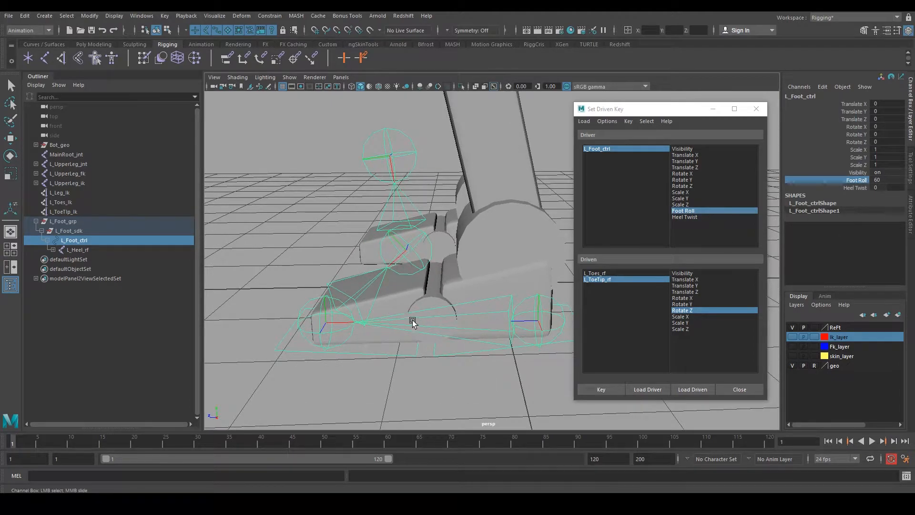
Step: Compare the rotations of the L_ToeTip_rf and L_Toes_rf joints with Foot Roll at 60
middle_click_drag(412, 320, 420, 309, "alt")
left_click(379, 279)
key("e")
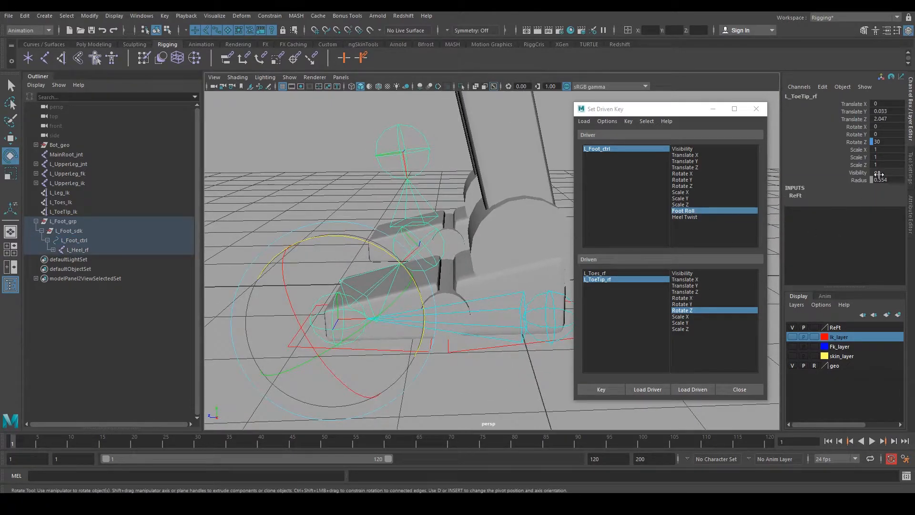
left_click_drag(343, 336, 393, 159, "alt")
left_click(394, 158)
left_click(456, 190)
left_click(360, 222)
left_click(470, 225)
left_click_drag(470, 225, 725, 170, "alt")
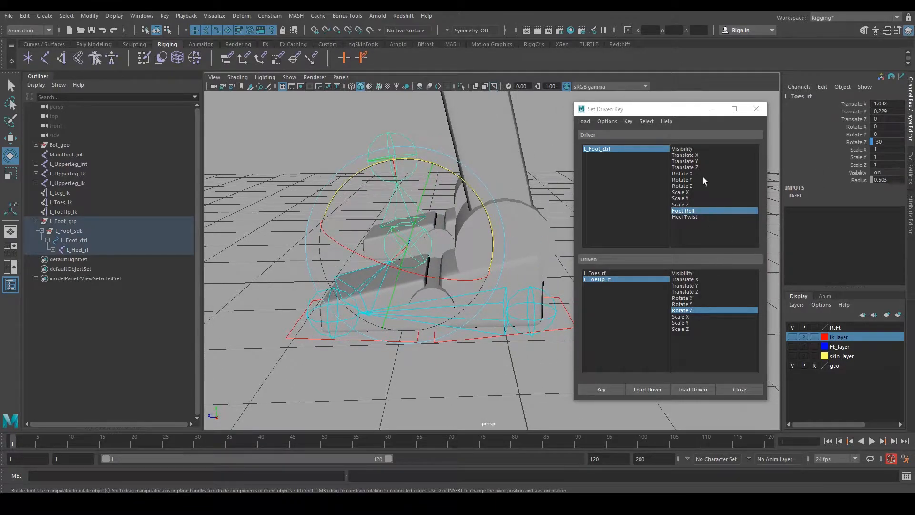
Step: Try to key the L_Toes_rf joint at Rotate Z 0 for the full foot roll
double_click(887, 141)
type("0")
key("Return")
left_click(609, 386)
left_click_drag(566, 379, 486, 325, "alt")
left_click(486, 326)
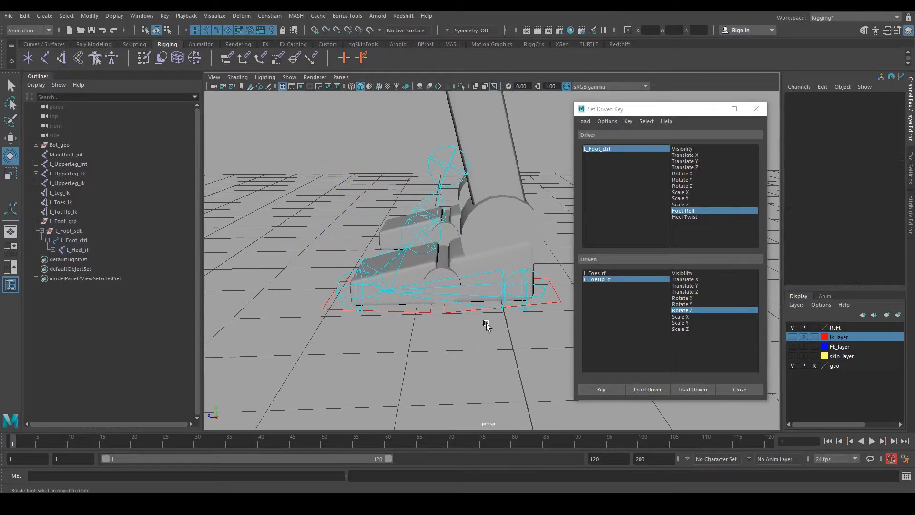
Step: Scrub L_Foot_ctrl's Foot Roll again and check the L_Toes_rf joint's rotation at the full roll
left_click(557, 300)
left_click(859, 181)
middle_click_drag(478, 263, 500, 320)
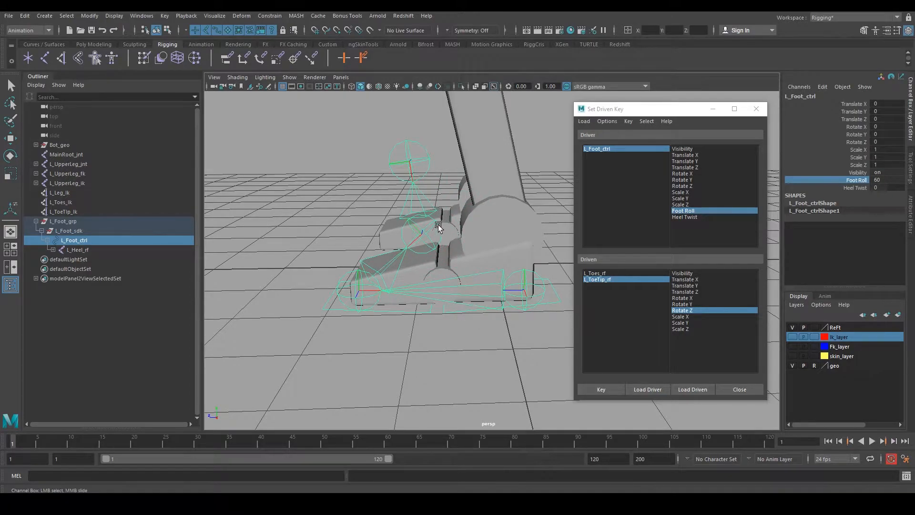
left_click(427, 206)
key("e")
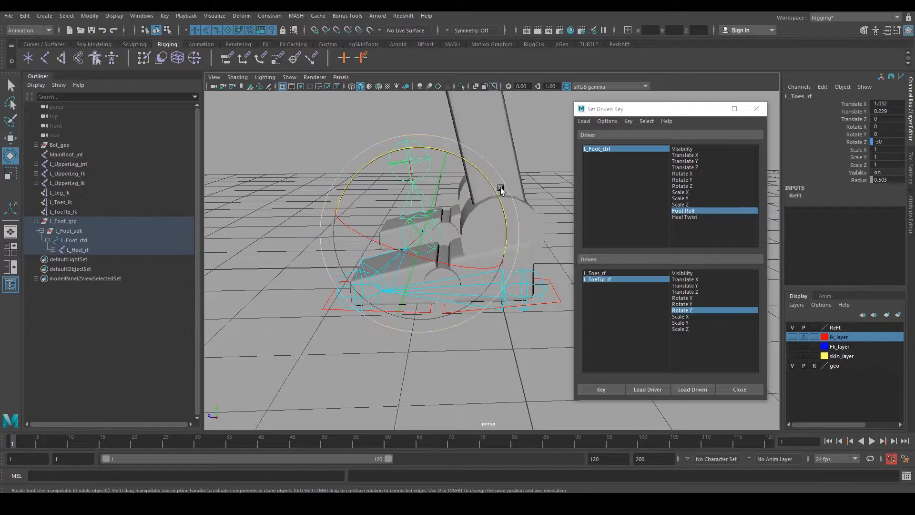
key("q")
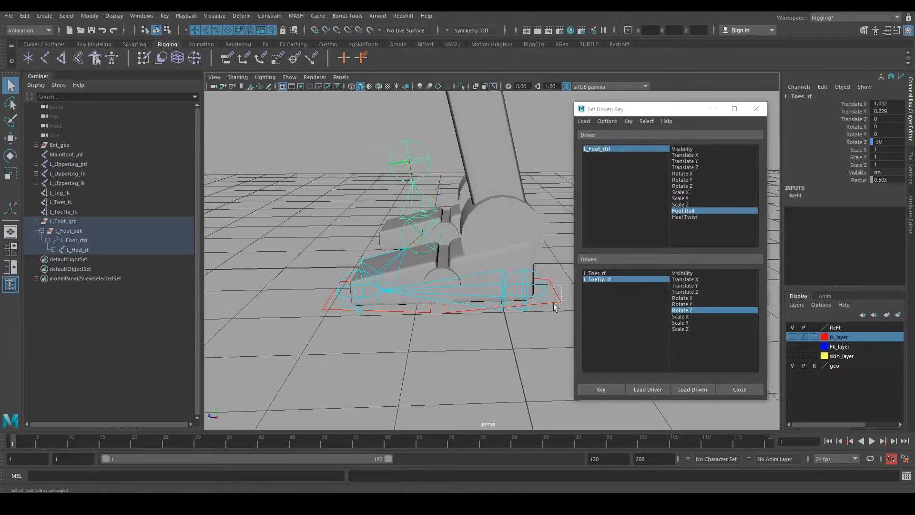
Step: Set the L_Toes_rf joint's Rotate Z to 0 and key it against L_Foot_ctrl's Foot Roll at 60
left_click(505, 309)
left_click(409, 193)
key("e")
left_click(890, 141)
key("Return")
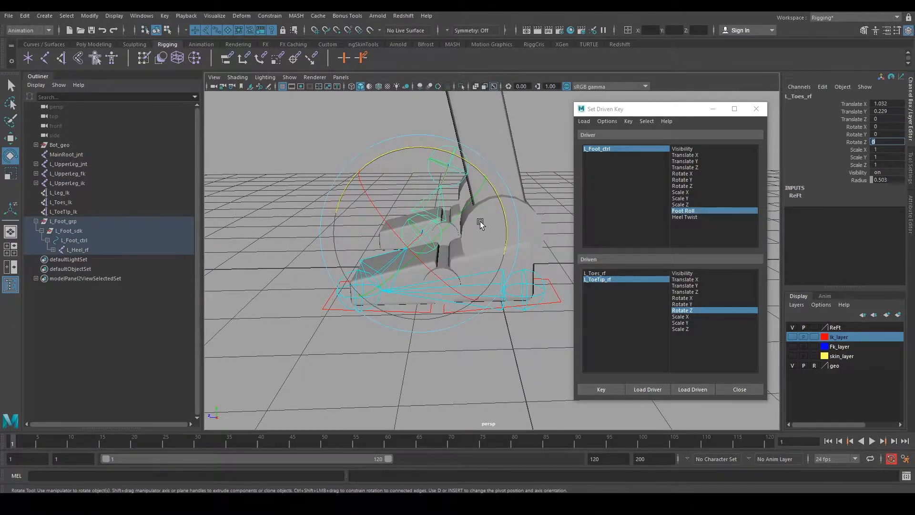
left_click_drag(482, 221, 514, 205, "alt")
left_click(415, 304)
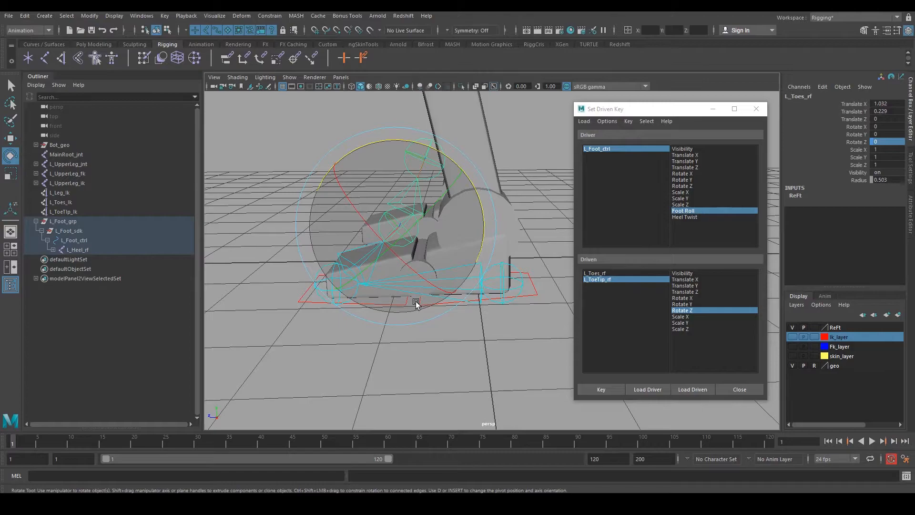
left_click(602, 273)
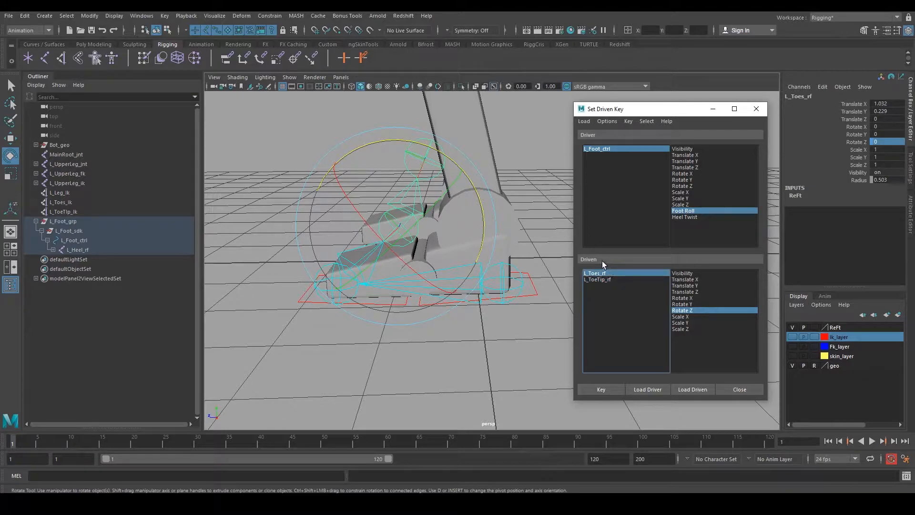
left_click(694, 309)
left_click(601, 388)
Step: Scrub L_Foot_ctrl's Foot Roll from the full roll down to -30 to check how the toe joints move
left_click(517, 297)
left_click(847, 188)
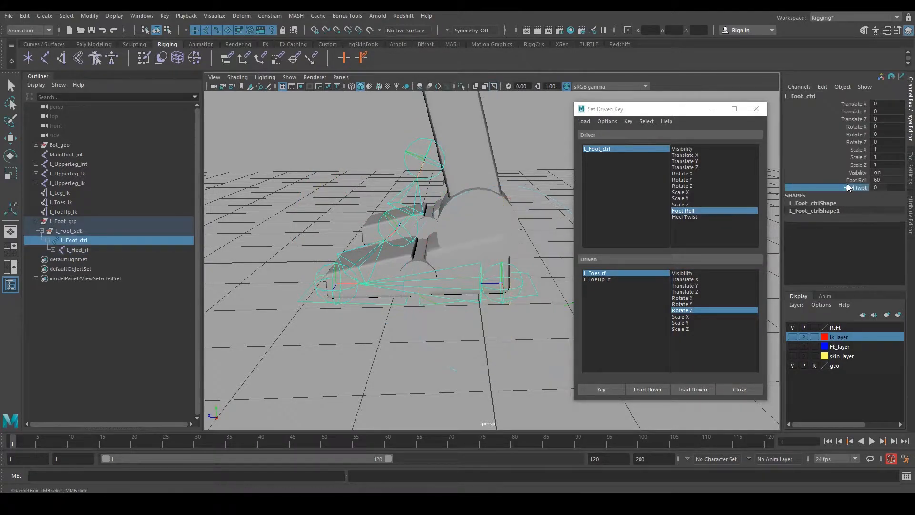
left_click(856, 179)
middle_click_drag(476, 206, 166, 390)
left_click_drag(419, 289, 372, 333, "alt")
middle_click_drag(372, 333, 438, 351, "alt")
left_click(539, 362)
left_click_drag(502, 310, 492, 327)
left_click_drag(494, 329, 526, 348, "alt")
key("q")
left_click(526, 348)
left_click(501, 310)
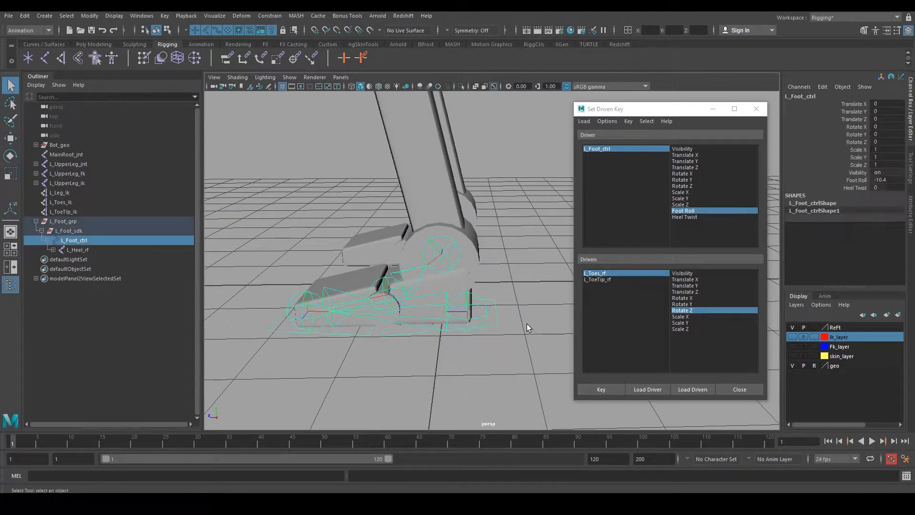
left_click(856, 180)
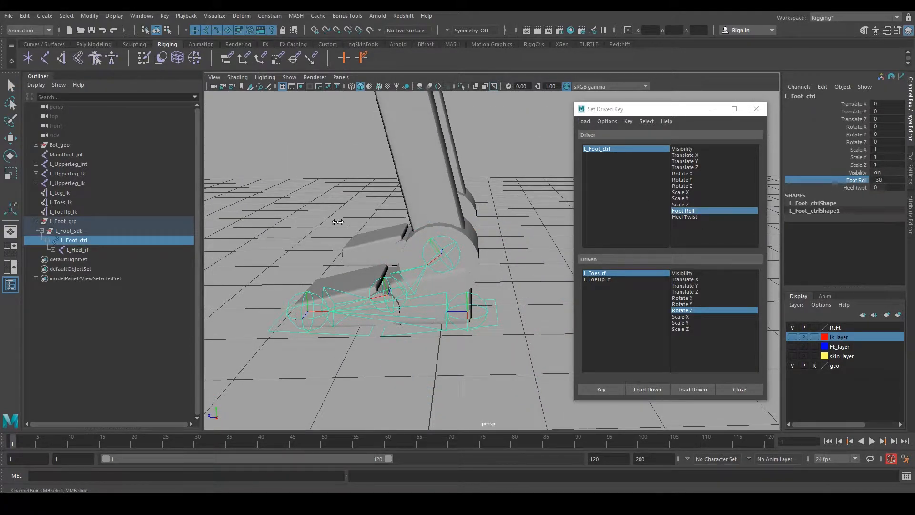
Step: Reset L_Foot_ctrl's Foot Roll to 0 and load the L_Heel_rf joint as the driven object
left_click(883, 179)
type("0")
key("Return")
left_click(503, 276)
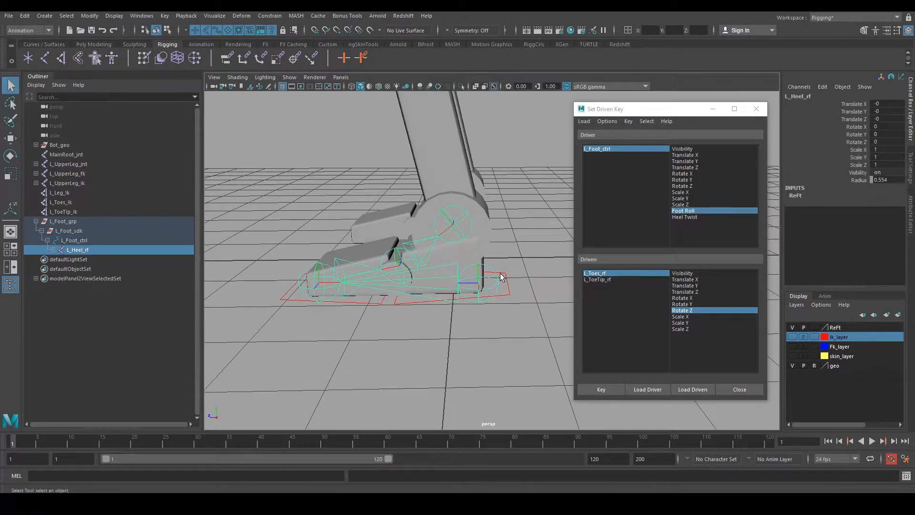
left_click(607, 296)
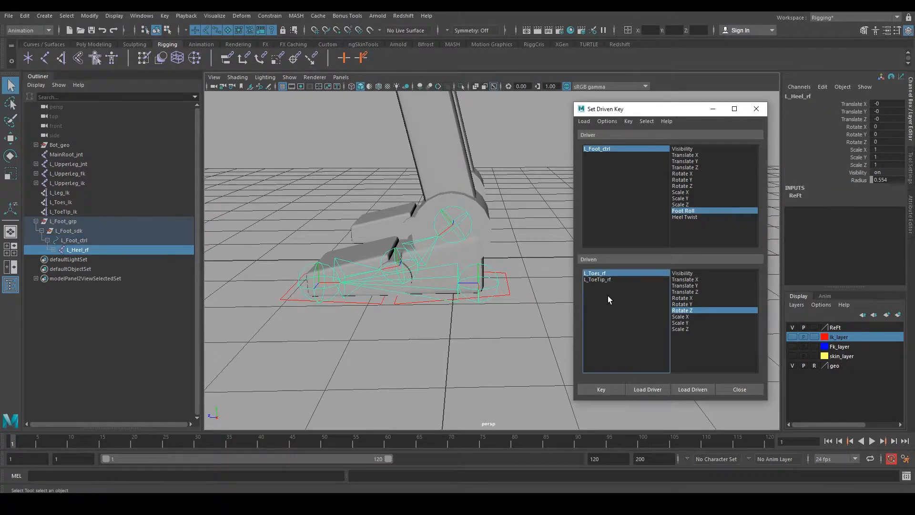
left_click(695, 388)
key("f")
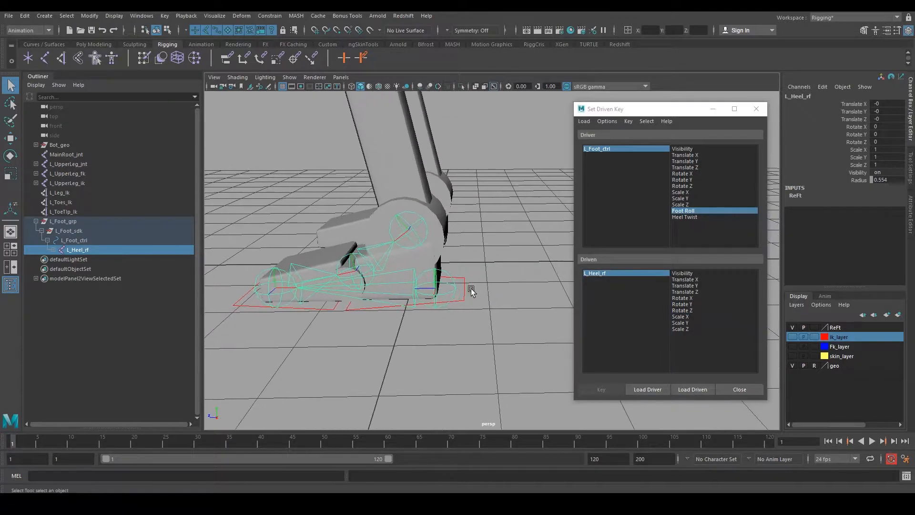
Step: Try rotating the L_Heel_rf joint to find the axis that lifts the foot on its heel
key("e")
left_click_drag(499, 236, 476, 270)
key("ctrl+z")
left_click_drag(486, 228, 634, 296, "alt")
Step: Key the L_Heel_rf joint's Rotate X at 0 against L_Foot_ctrl's Foot Roll at 0
left_click(689, 279)
left_click(546, 228)
left_click(466, 289)
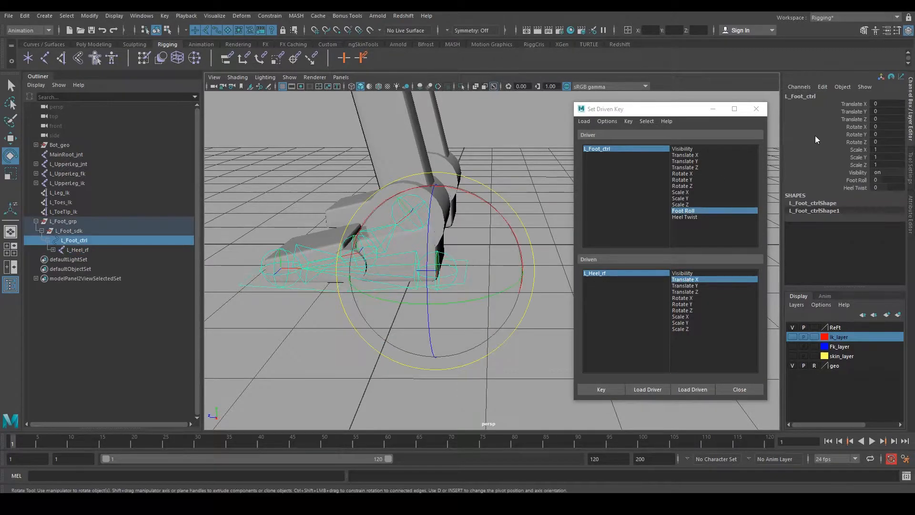
left_click(345, 360)
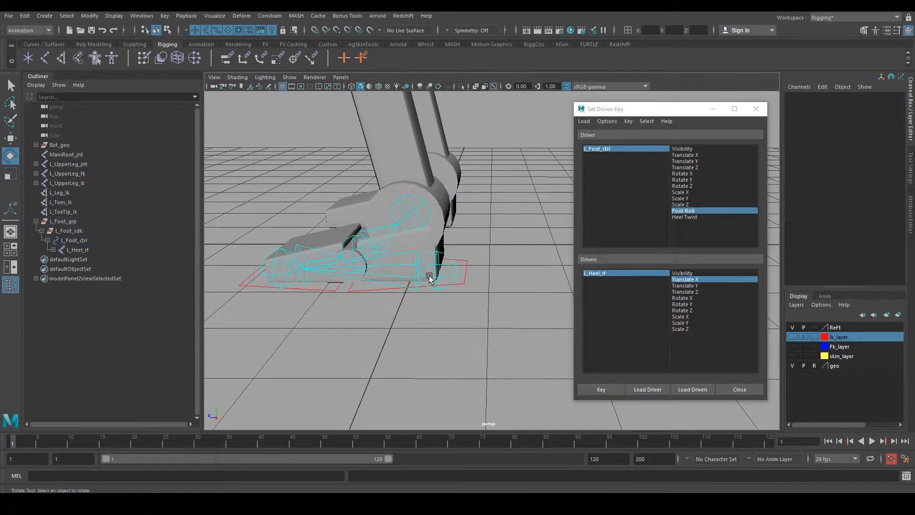
left_click(439, 268)
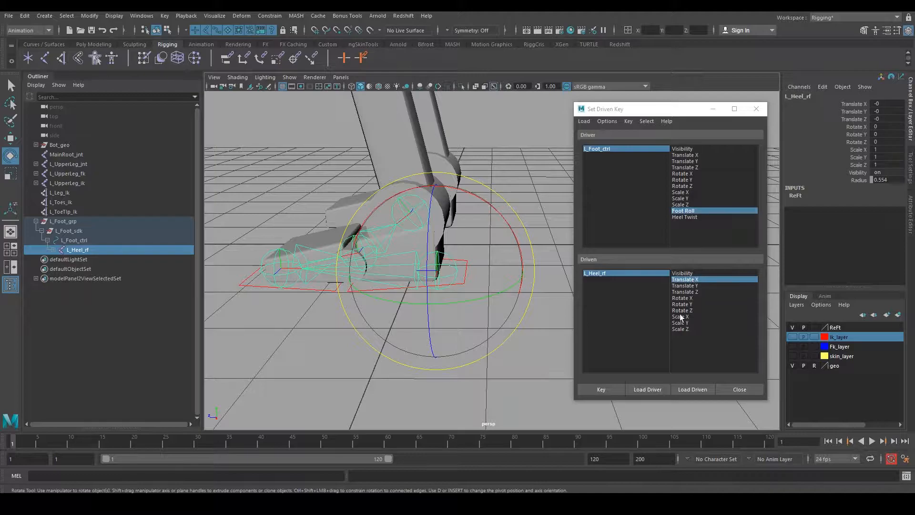
left_click(691, 298)
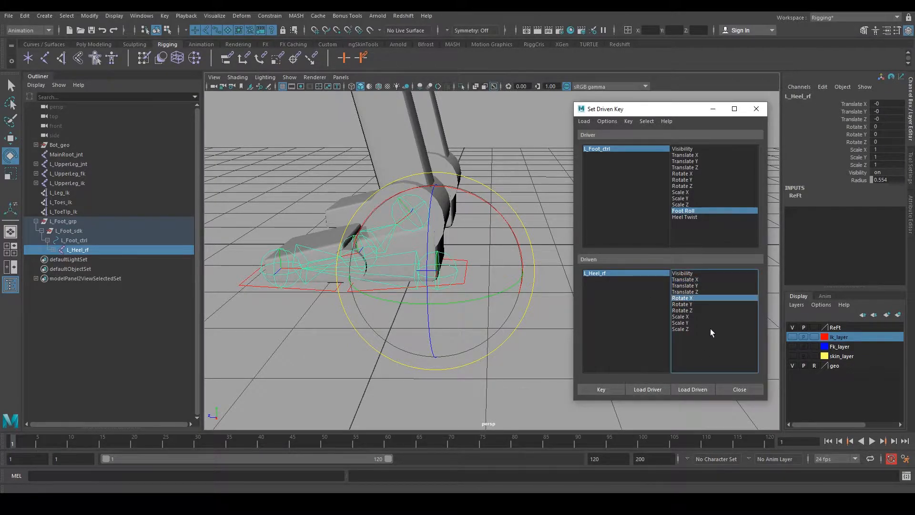
left_click(491, 377)
Step: Lower L_Foot_ctrl's Foot Roll to its minimum and key the L_Heel_rf joint's Rotate X at -30
left_click(468, 267)
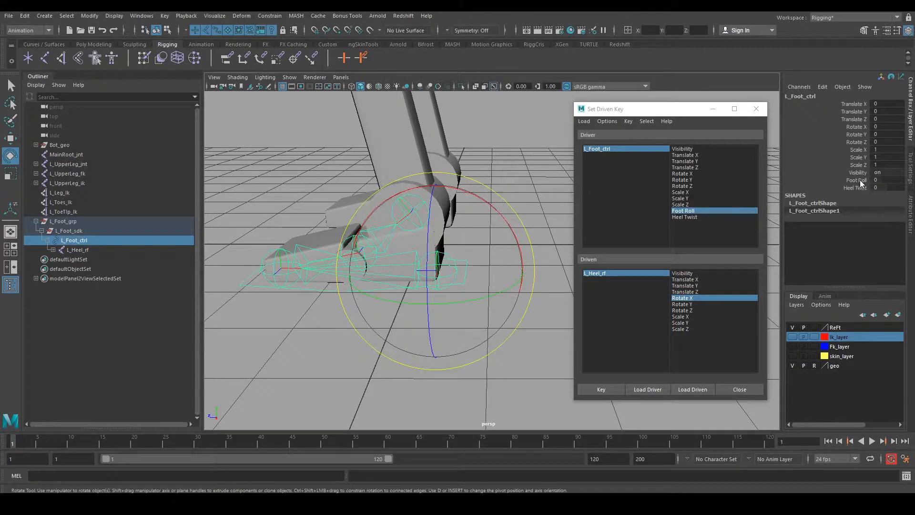
left_click(858, 180)
middle_click_drag(407, 201, 247, 149)
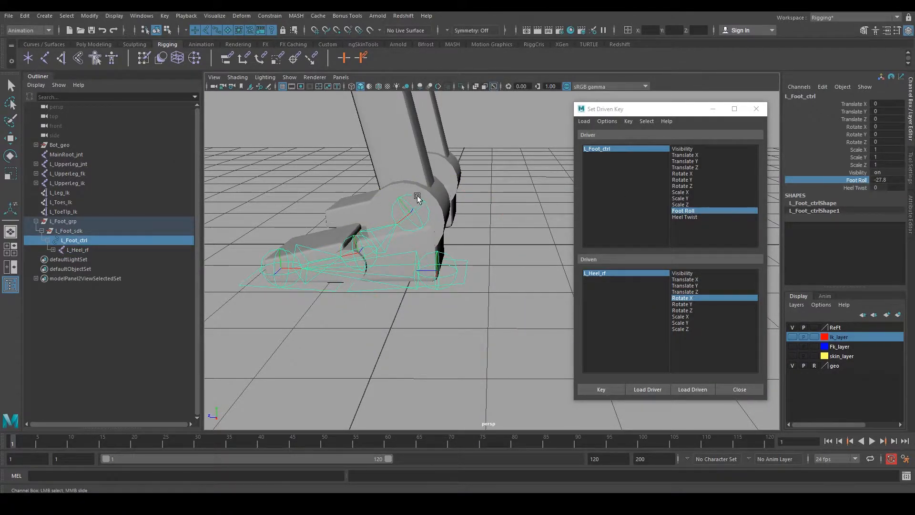
key("e")
left_click(458, 307)
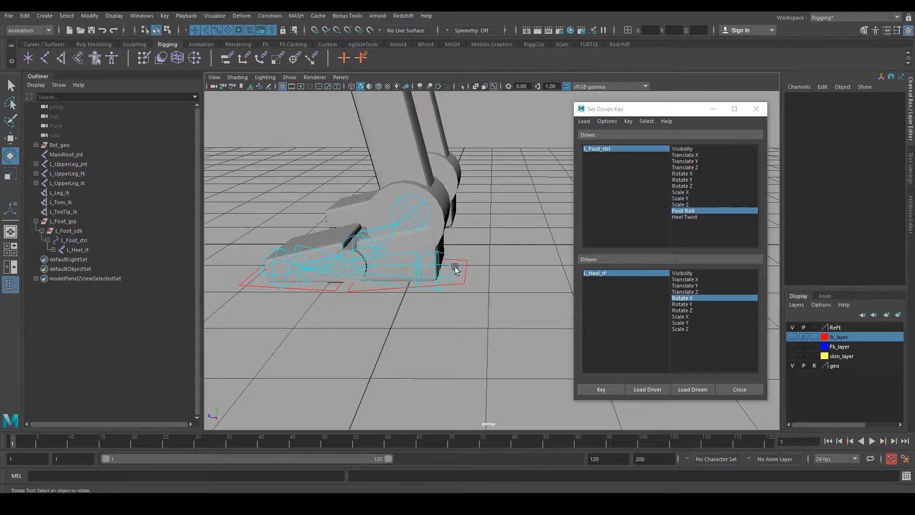
left_click(457, 265)
left_click_drag(498, 212, 525, 243)
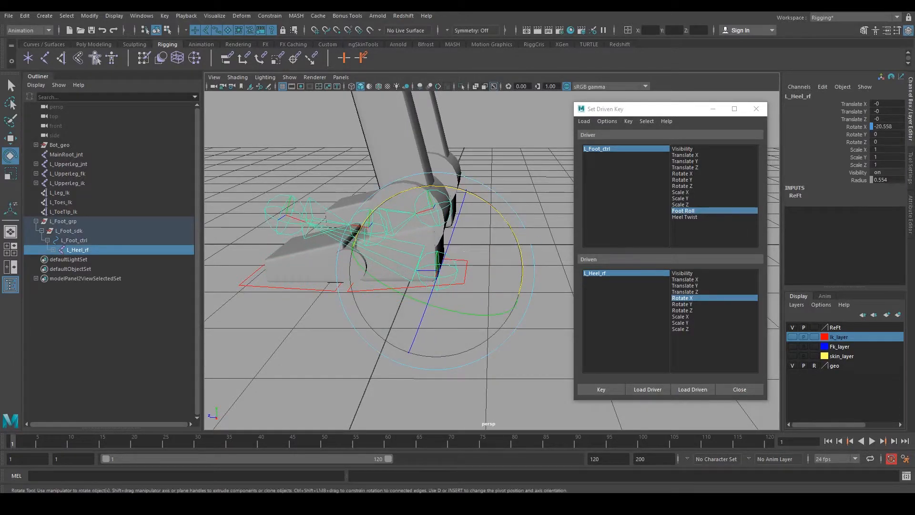
double_click(890, 127)
type("-30")
key("Return")
left_click(601, 390)
Step: Scrub L_Foot_ctrl's Foot Roll to check the backward heel roll and reset it to 0
left_click(367, 359)
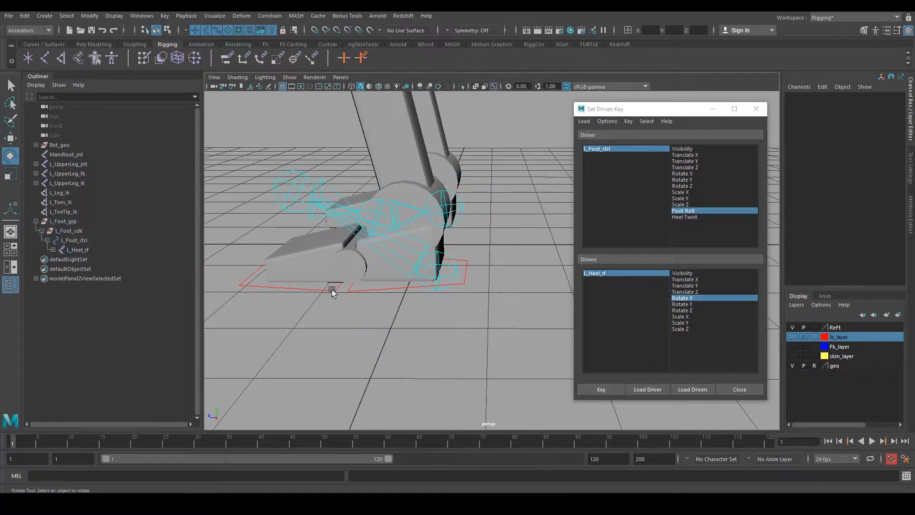
left_click(333, 290)
left_click(867, 179)
middle_click_drag(516, 199, 505, 350)
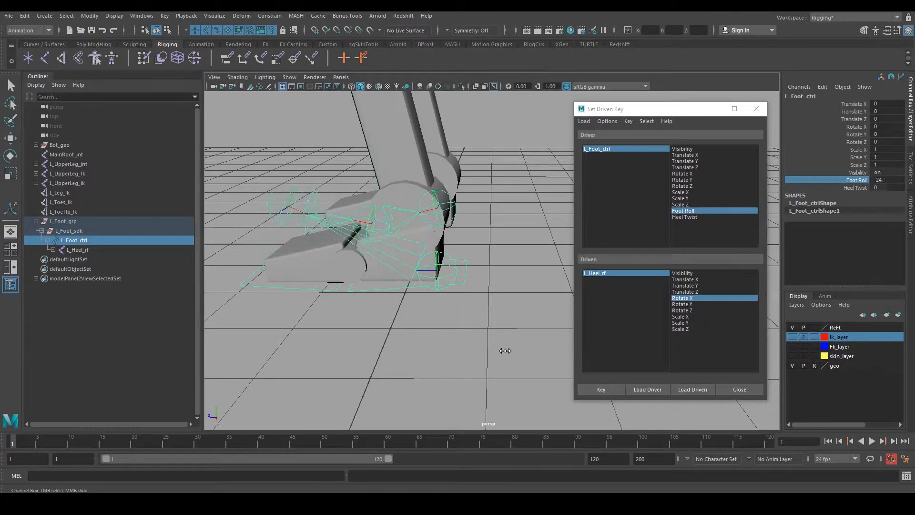
left_click(887, 180)
type("0")
key("Return")
Step: Reload the L_Heel_rf joint as the driven object for the heel twist
left_click_drag(446, 317, 482, 281, "alt")
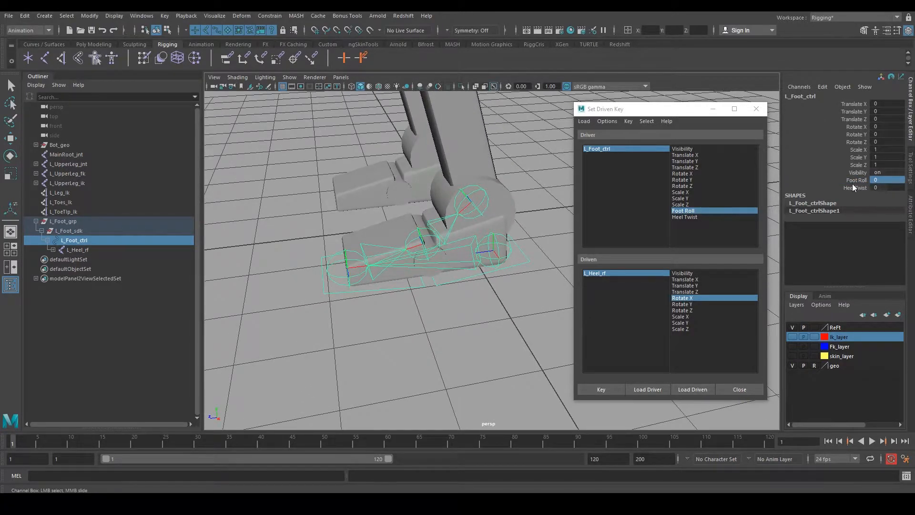
left_click_drag(557, 282, 490, 319, "alt")
left_click(487, 259)
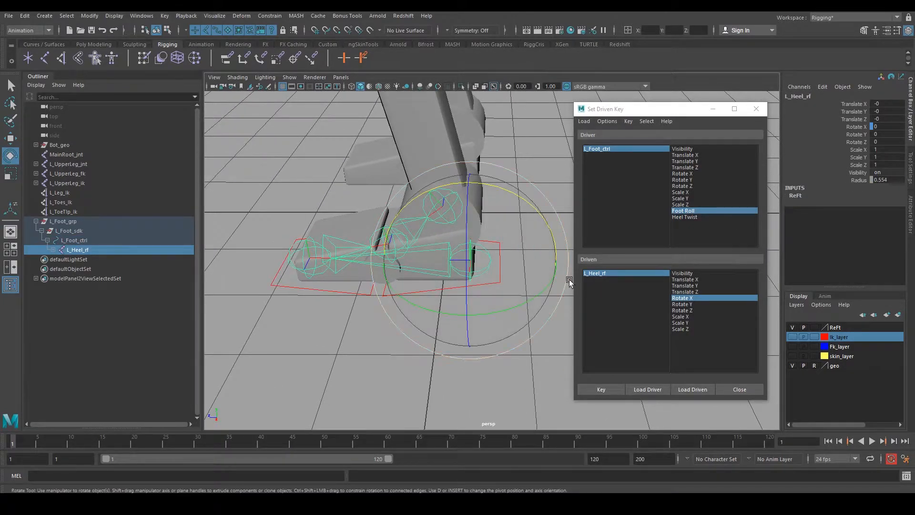
key("q")
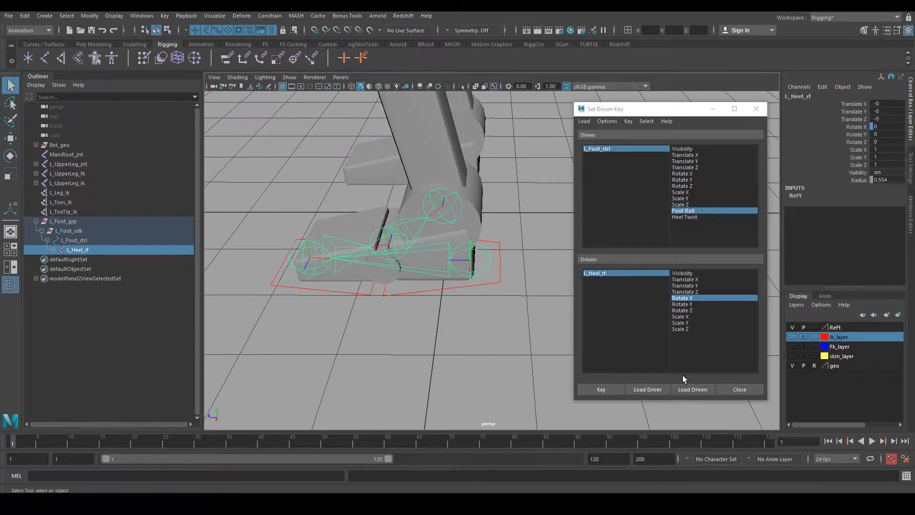
left_click(700, 390)
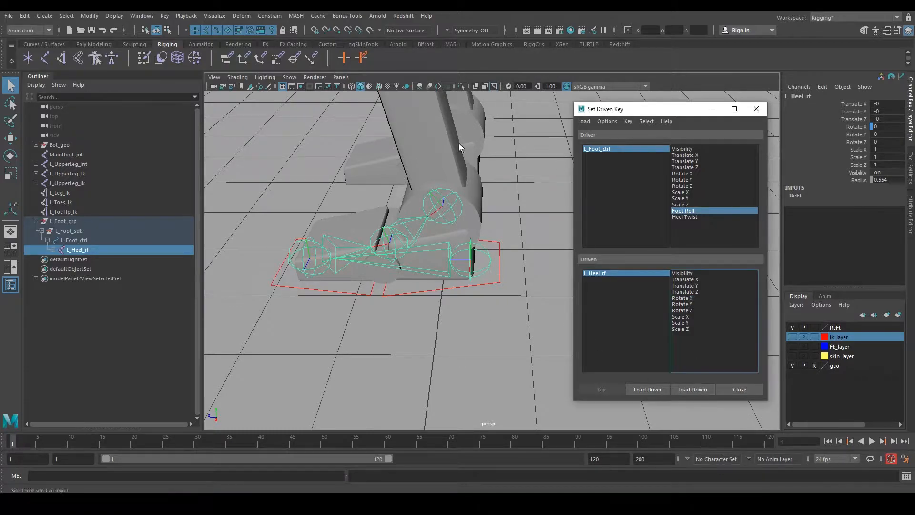
Step: Try rotating the L_Heel_rf joint about Y to find the axis that twists the foot sideways
left_click_drag(533, 267, 465, 300, "alt")
key("e")
left_click_drag(506, 261, 520, 109)
key("ctrl+z")
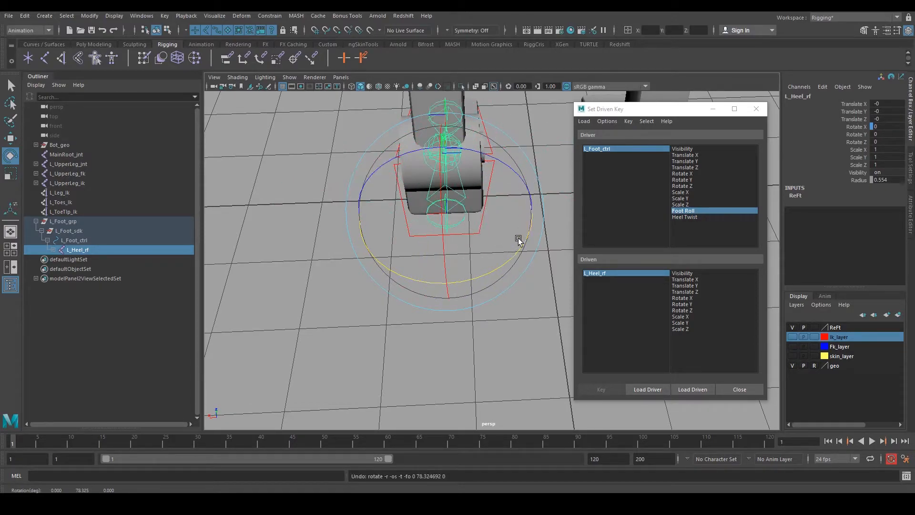
middle_click_drag(516, 272, 515, 282, "alt")
left_click_drag(516, 284, 491, 280)
key("ctrl+z")
Step: Key the L_Heel_rf joint's Rotate Y at 0 against L_Foot_ctrl's Heel Twist at 0
left_click_drag(535, 225, 491, 305, "alt")
key("q")
left_click(479, 301)
left_click(479, 301)
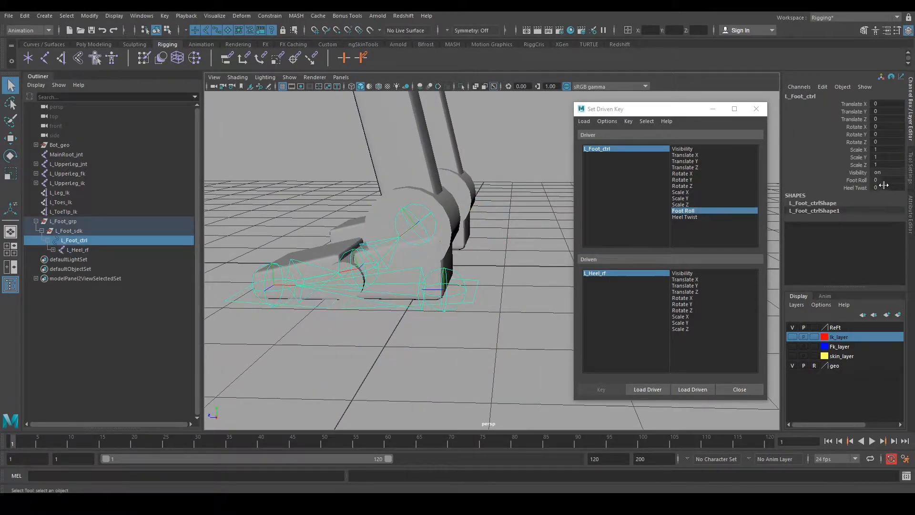
left_click(464, 288)
left_click(690, 304)
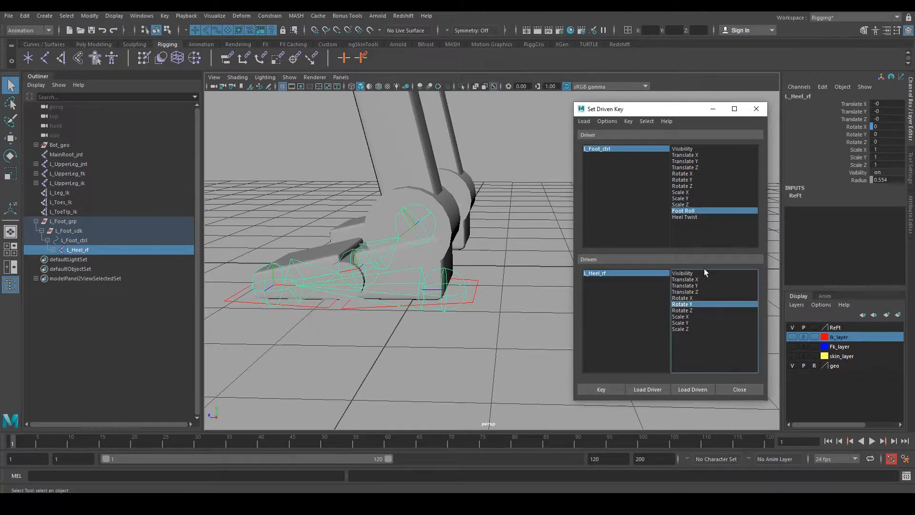
left_click(690, 217)
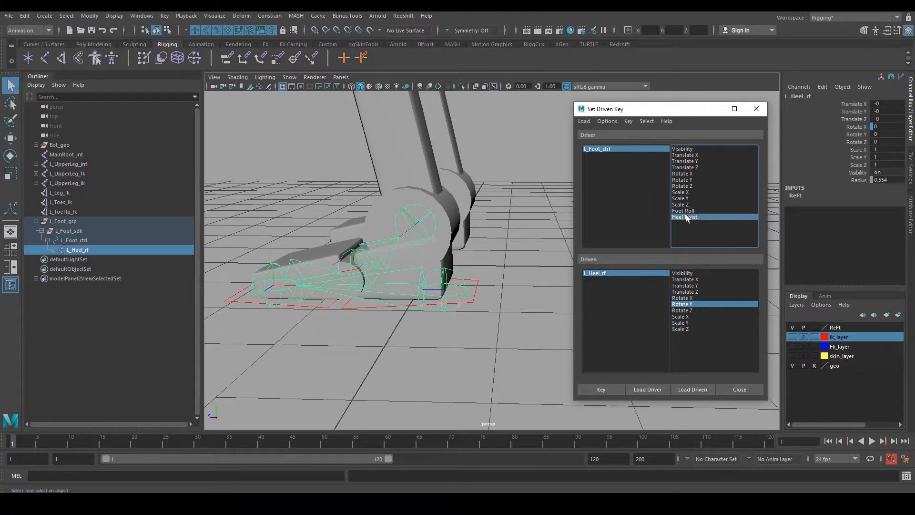
left_click(686, 305)
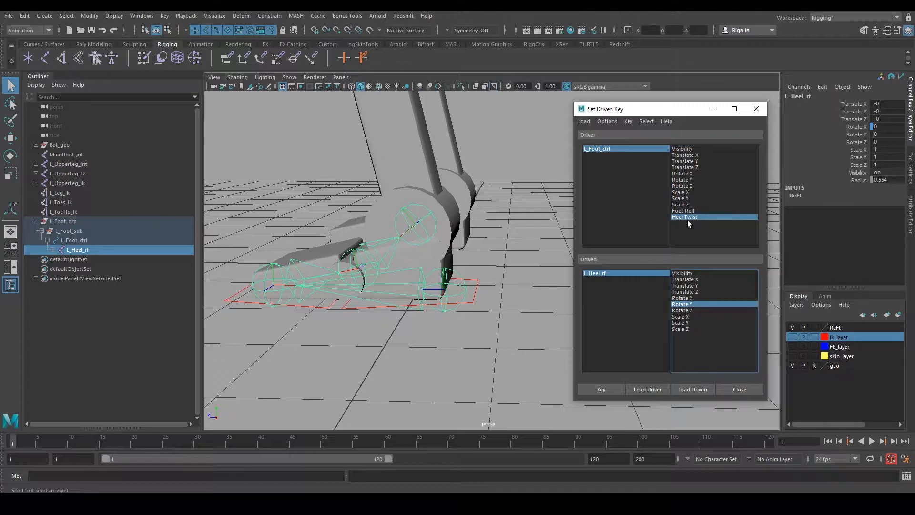
left_click_drag(485, 294, 483, 314, "alt")
Step: Set L_Foot_ctrl's Heel Twist to 50 and key the L_Heel_rf joint's Rotate Y at 90
left_click(478, 296)
left_click(863, 187)
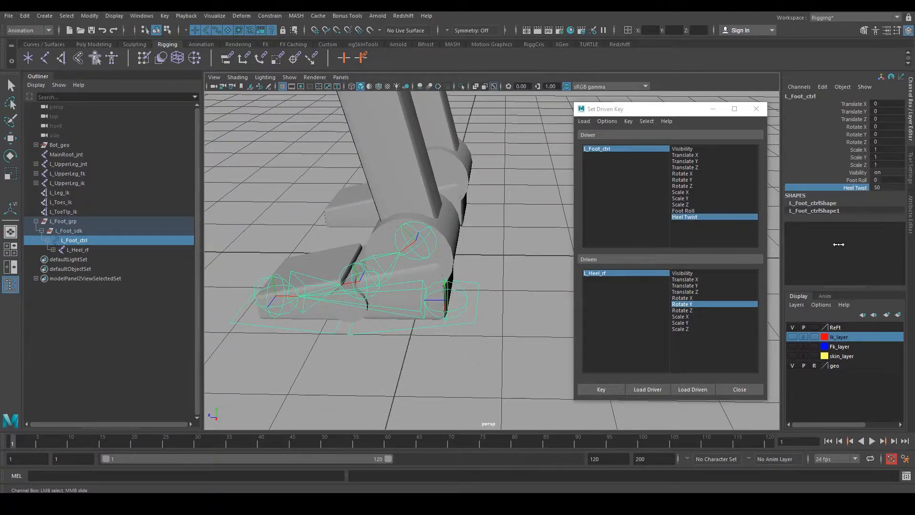
scroll(451, 301, "up", 3)
left_click(493, 261)
key("e")
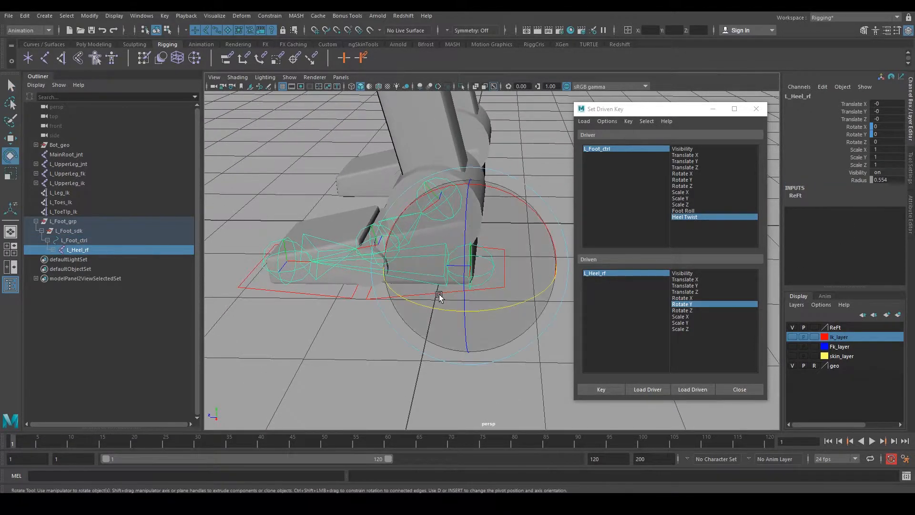
left_click_drag(439, 294, 536, 326)
left_click(886, 132)
type("90")
key("Return")
middle_click_drag(490, 288, 469, 285, "alt")
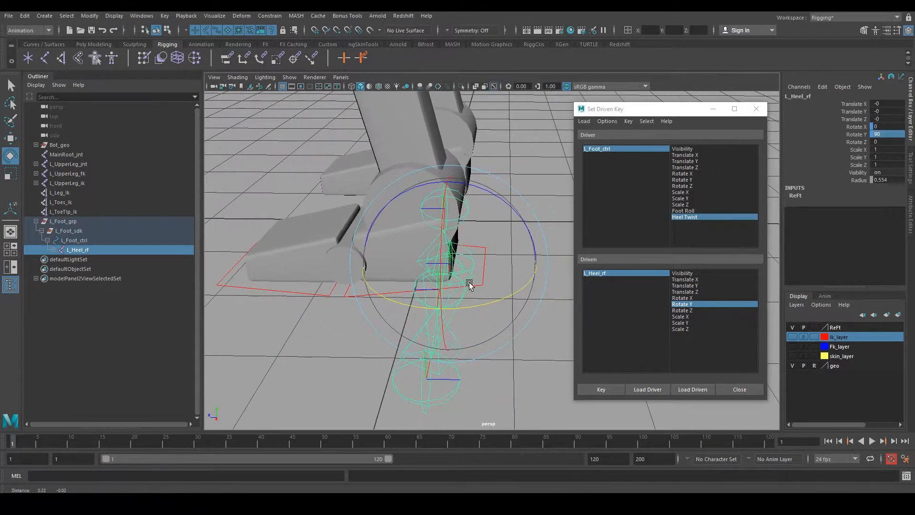
left_click_drag(534, 286, 515, 231, "alt")
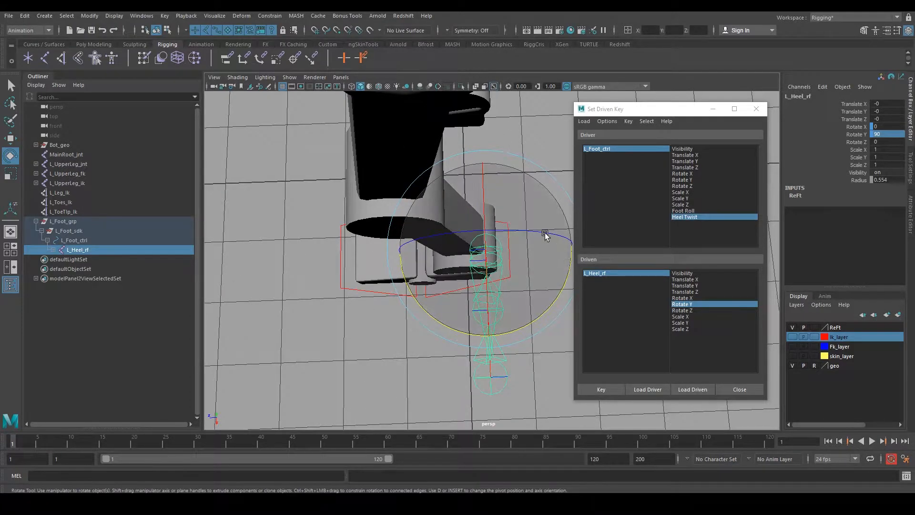
left_click(604, 389)
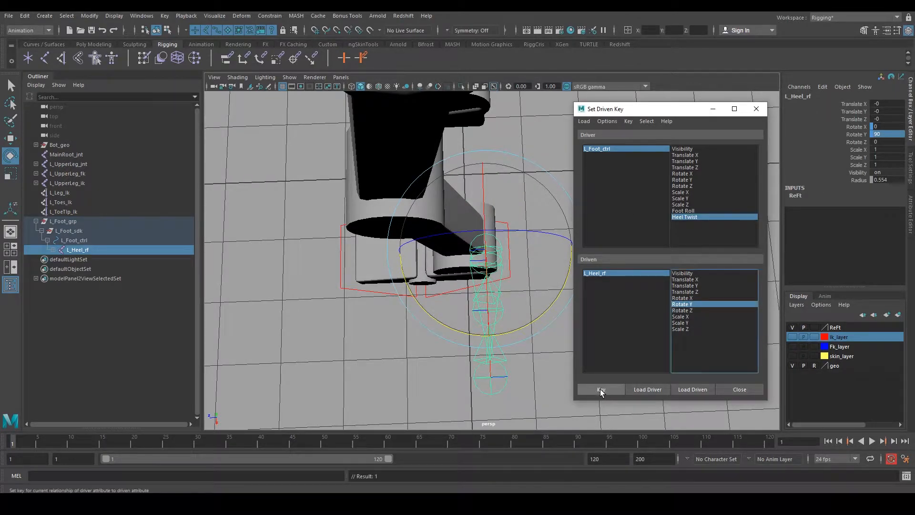
Step: Set L_Foot_ctrl's Heel Twist to -50 and key the L_Heel_rf joint's Rotate Y at -90
left_click(437, 372)
left_click(432, 293)
left_click(856, 188)
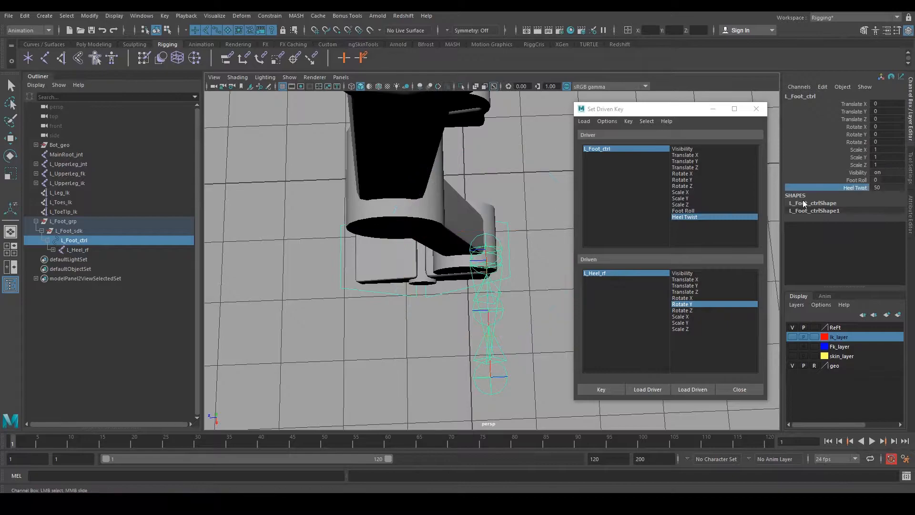
middle_click_drag(516, 181, 333, 299)
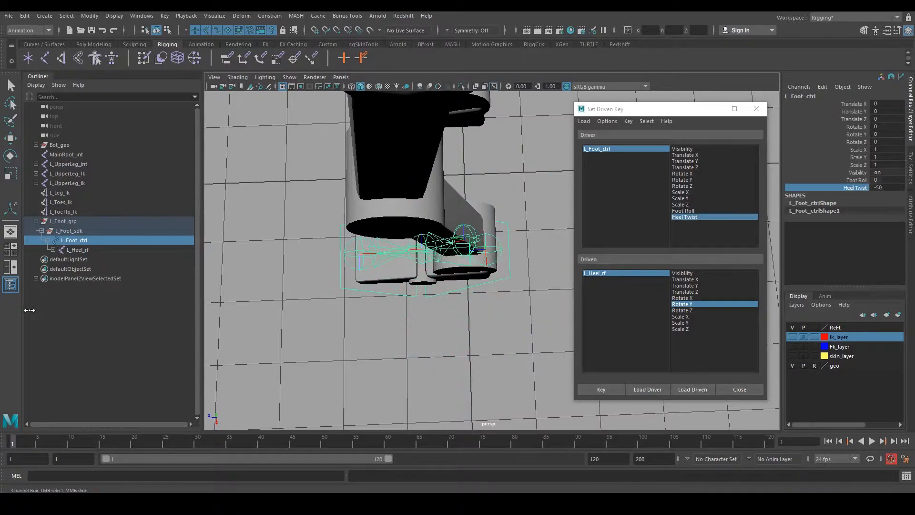
left_click(501, 251)
key("e")
left_click_drag(561, 286, 481, 336)
left_click(893, 133)
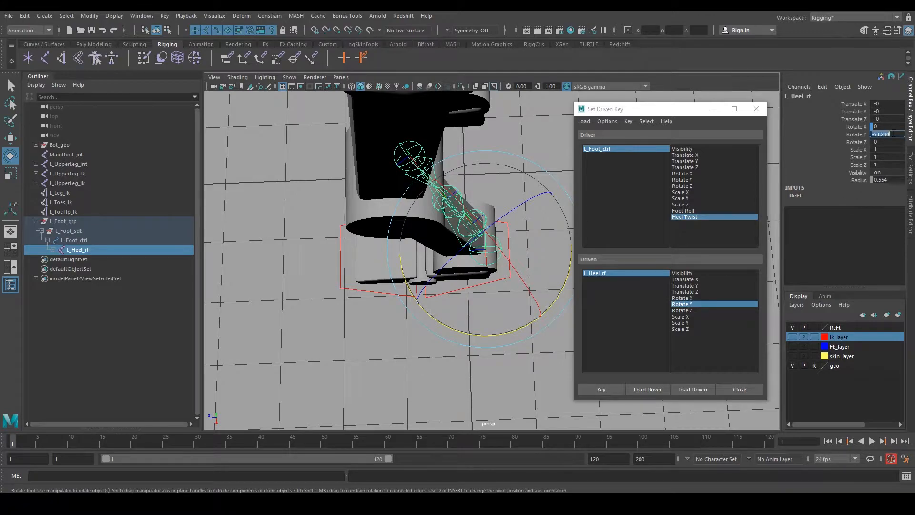
type("-90")
key("Return")
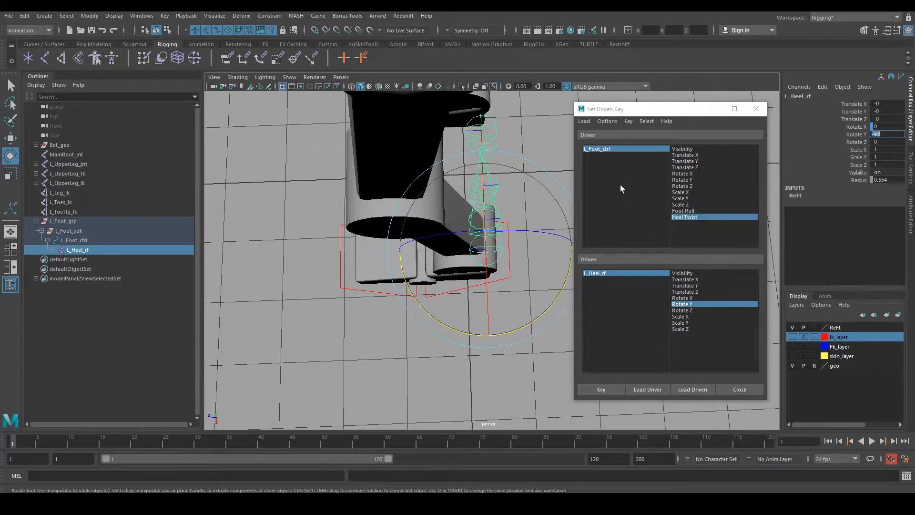
left_click(605, 388)
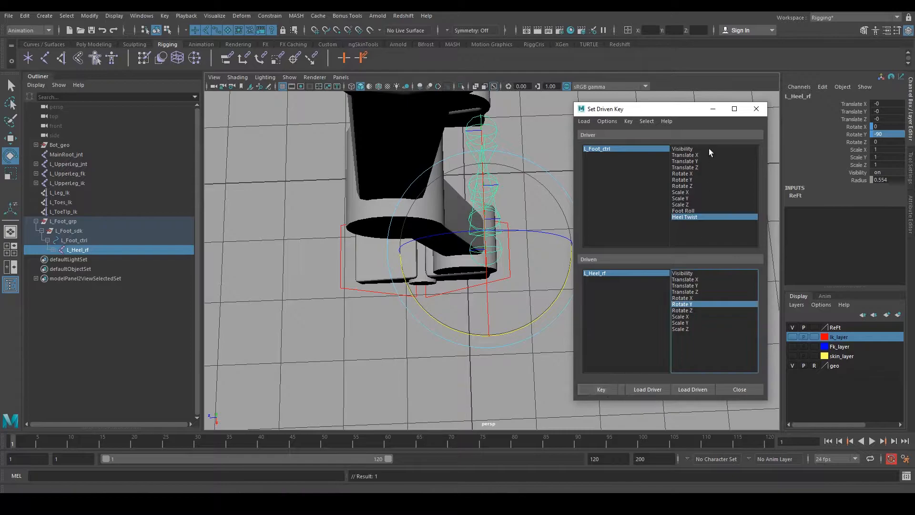
Step: Close Set Driven Key, and test L_Foot_ctrl's Heel Twist by varying it before setting it to 0
left_click(756, 109)
left_click(591, 274)
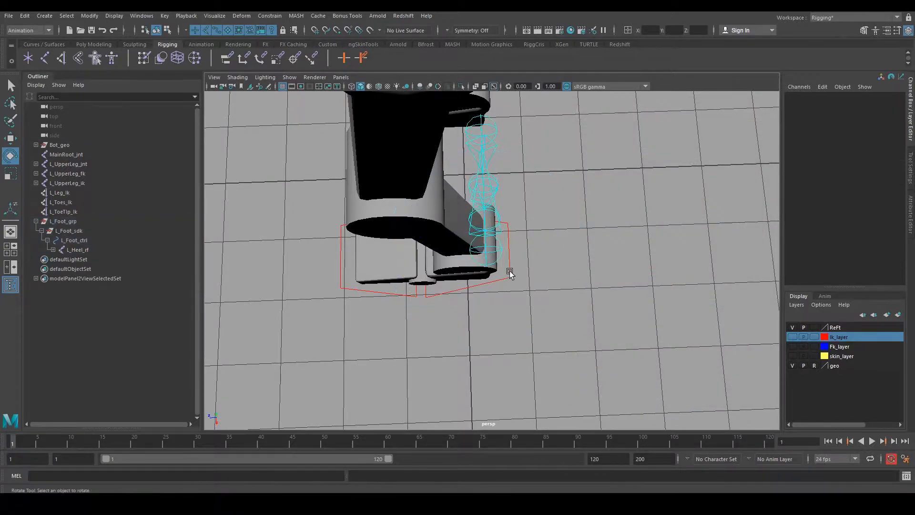
left_click(511, 278)
left_click(839, 188)
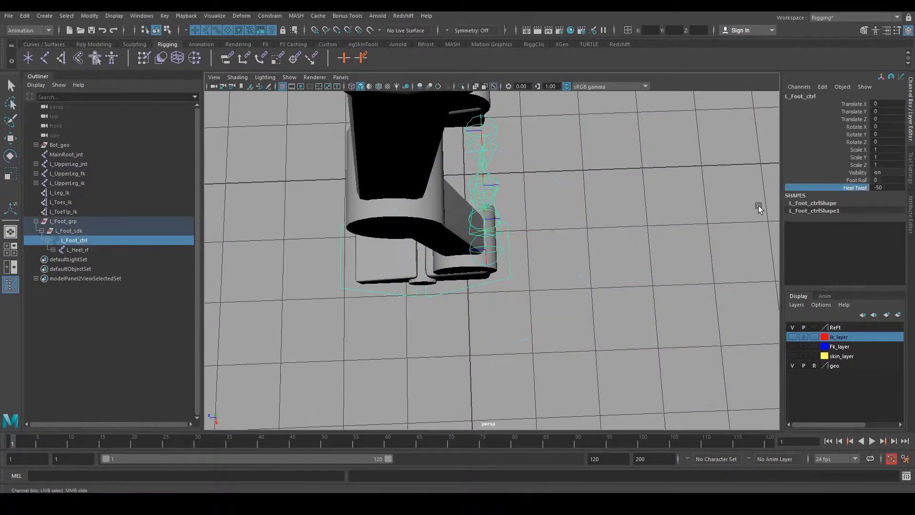
middle_click_drag(591, 220, 687, 215)
key("ctrl+z")
left_click(889, 188)
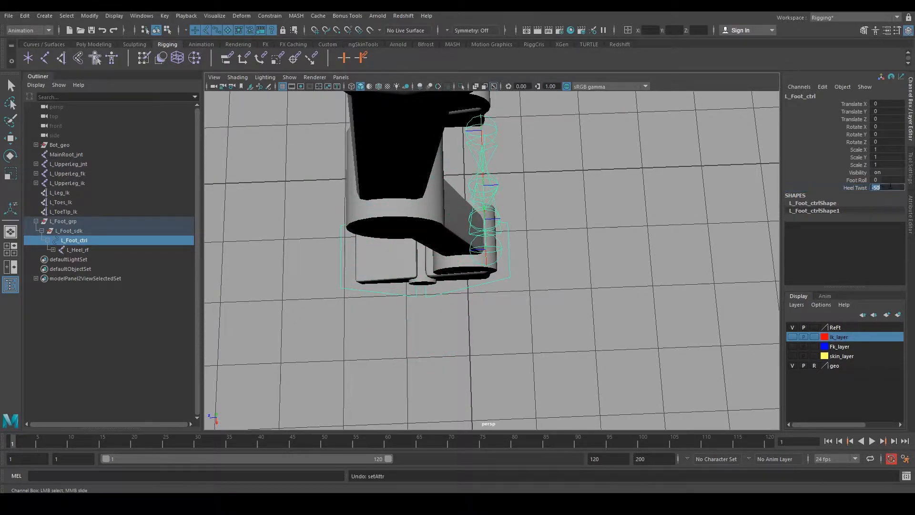
type("0")
key("Return")
Step: Vary L_Foot_ctrl's Foot Roll to test the driven reversed foot joints
left_click(826, 180)
middle_click_drag(476, 236, 739, 343)
left_click_drag(739, 343, 622, 300, "alt")
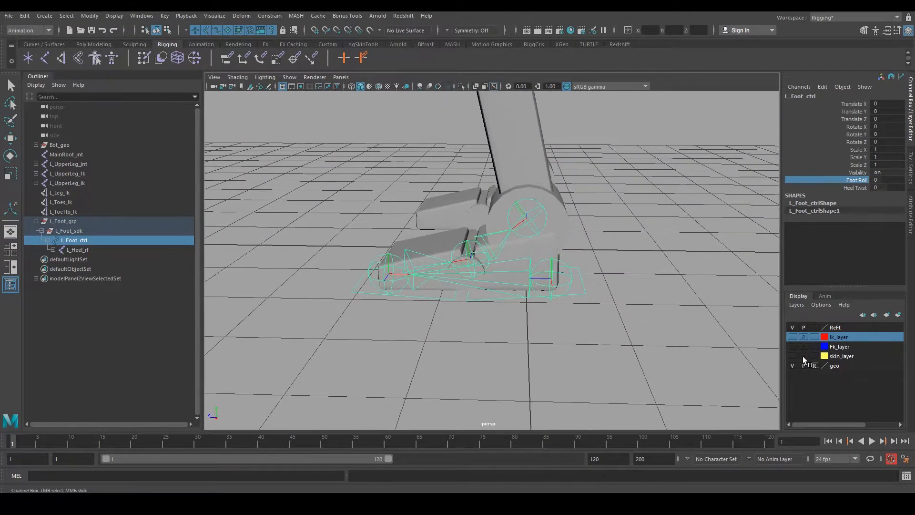
Step: Show the Ik_layer and select the L_Leg_Ik handle at the ankle
left_click(792, 337)
left_click_drag(649, 225, 628, 282, "alt")
left_click(628, 281)
key("e")
left_click(489, 234)
left_click_drag(490, 234, 374, 196, "alt")
key("w")
left_click(665, 233)
left_click(642, 275)
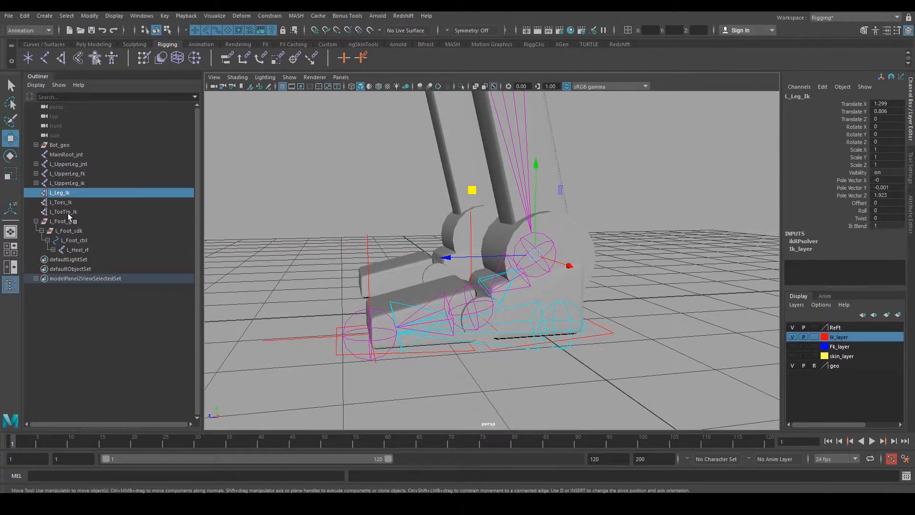
Step: Expand the reversed foot chain from L_Heel_rf down to L_Ankle_rf and reselect L_Leg_Ik
left_click(53, 249)
left_click(95, 268)
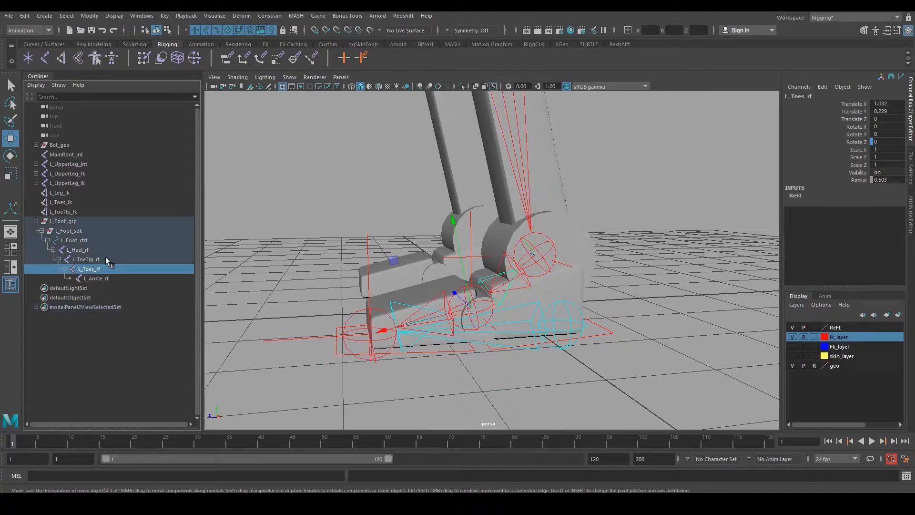
left_click(104, 277)
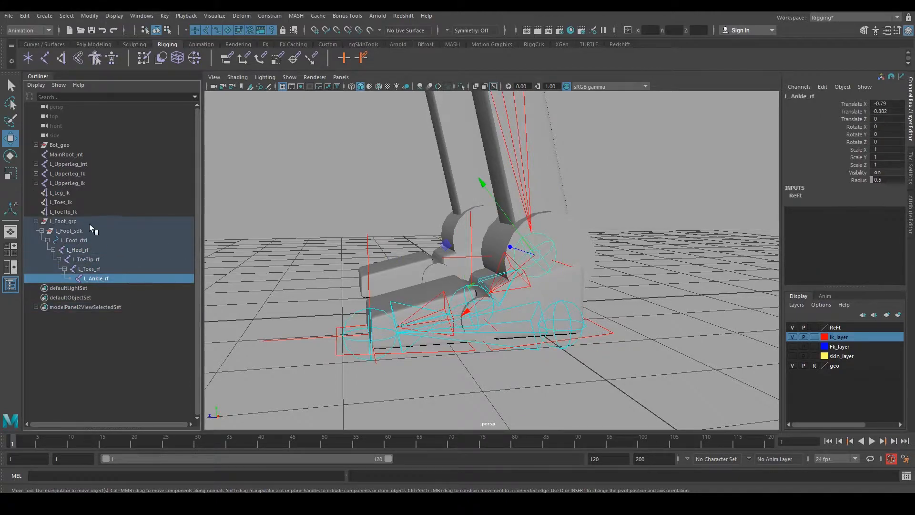
left_click(60, 193)
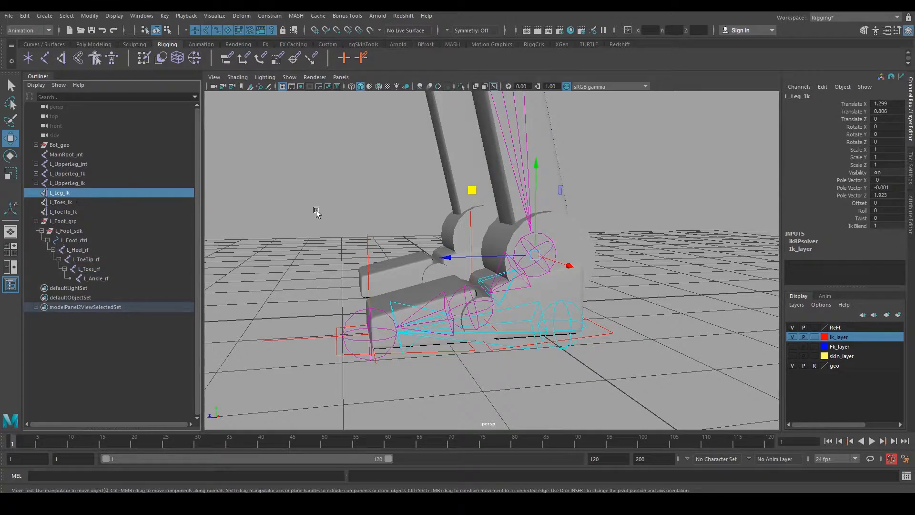
Step: Try moving the L_Leg_Ik handle to see how it bends the leg, undoing each move
left_click_drag(463, 234, 453, 233, "alt")
right_click_drag(377, 238, 399, 241, "alt")
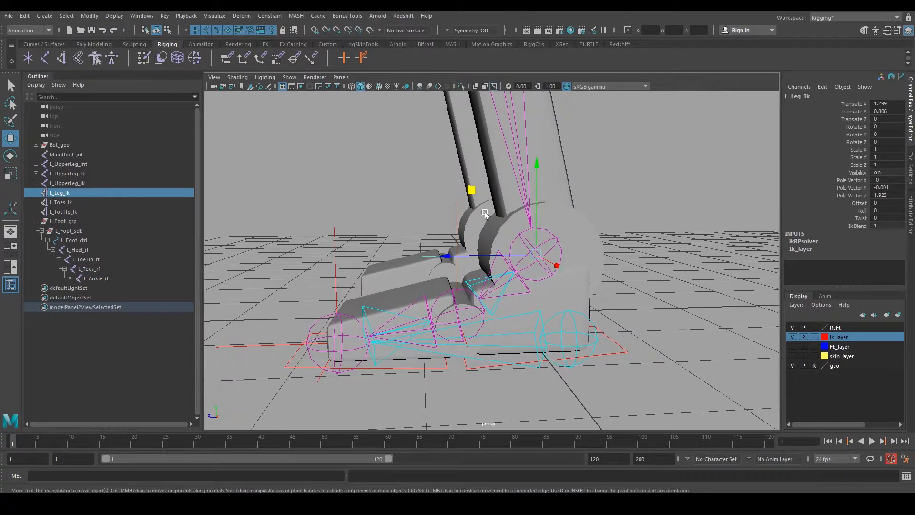
scroll(438, 217, "down", 3)
left_click_drag(455, 193, 435, 149)
key("ctrl+z")
left_click_drag(522, 213, 552, 238, "alt")
right_click_drag(551, 239, 462, 147, "alt")
middle_click_drag(462, 147, 500, 263, "alt")
left_click_drag(457, 272, 456, 242)
key("ctrl+z")
Step: Parent the L_Leg_Ik handle under the L_Ankle_rf joint
middle_click_drag(532, 344, 516, 319, "alt")
mouse_move(516, 319)
left_mouse_down("alt")
mouse_move(497, 315)
mouse_move(511, 305)
left_mouse_up("alt")
right_click_drag(511, 305, 530, 328, "alt")
left_click_drag(508, 293, 482, 245, "alt")
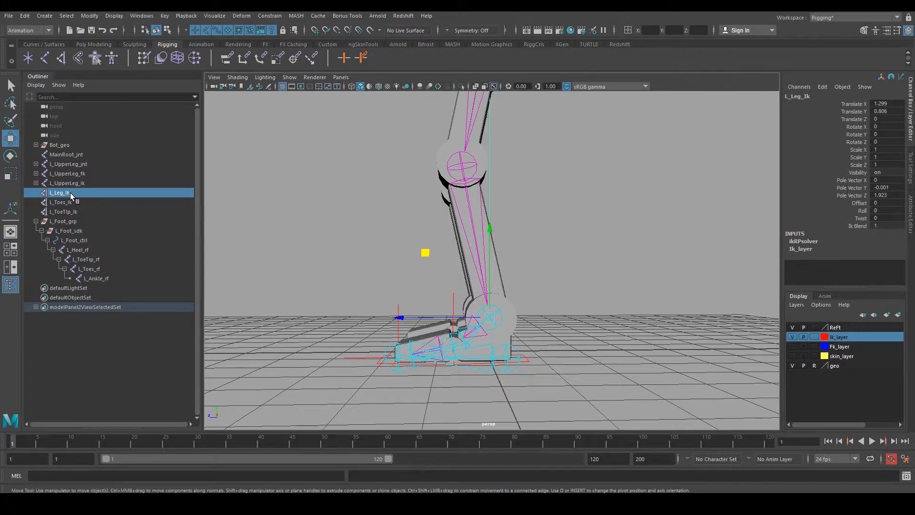
middle_click_drag(68, 195, 109, 277)
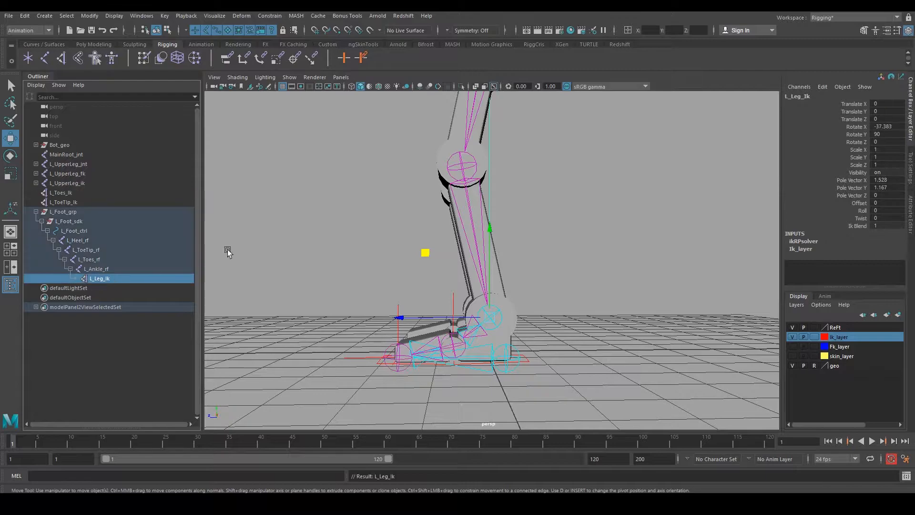
Step: Test how the leg follows L_Foot_ctrl's Foot Roll with L_Leg_Ik parented, and undo the change
left_click_drag(548, 381, 576, 384, "alt")
left_click(524, 363)
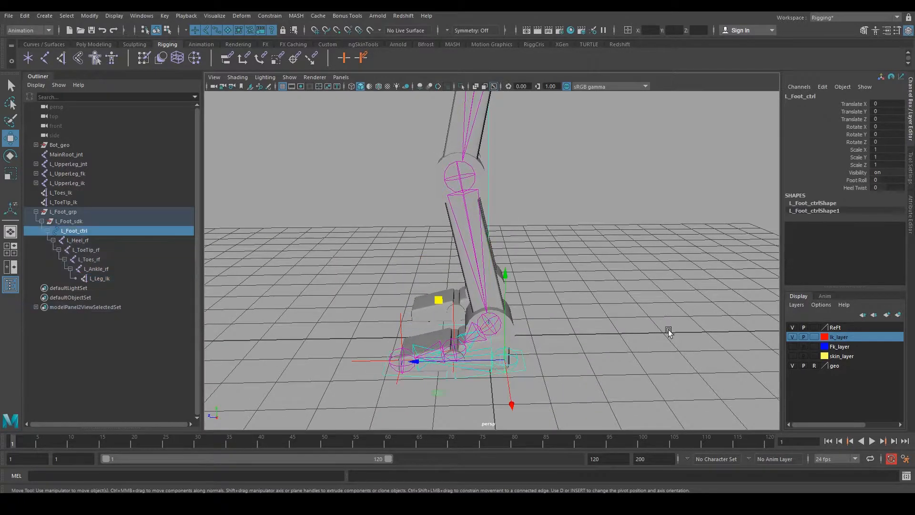
left_click(863, 180)
middle_click_drag(772, 244, 574, 245)
key("ctrl+z")
Step: Parent the L_Toes_Ik handle under the L_Toes_rf joint
right_click_drag(575, 245, 582, 301, "alt")
left_click_drag(582, 301, 585, 265, "alt")
left_click(95, 192)
key("w")
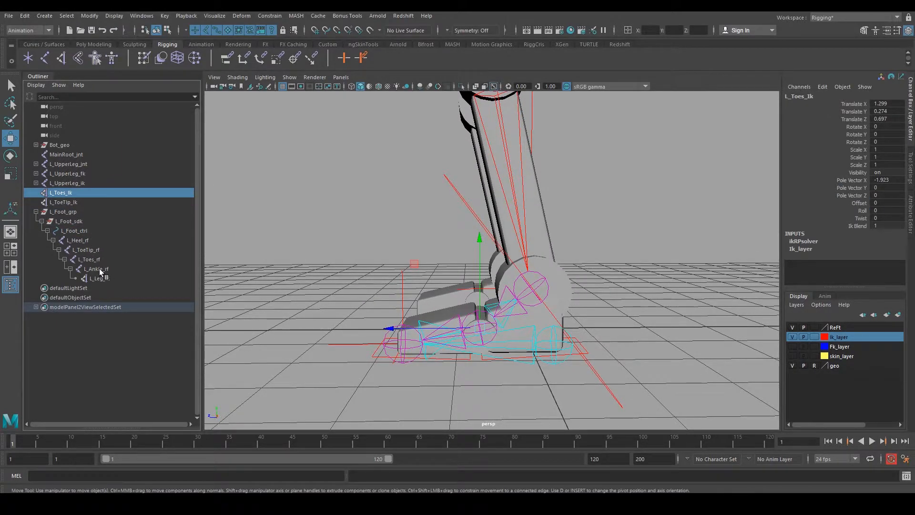
left_click_drag(77, 210, 94, 257)
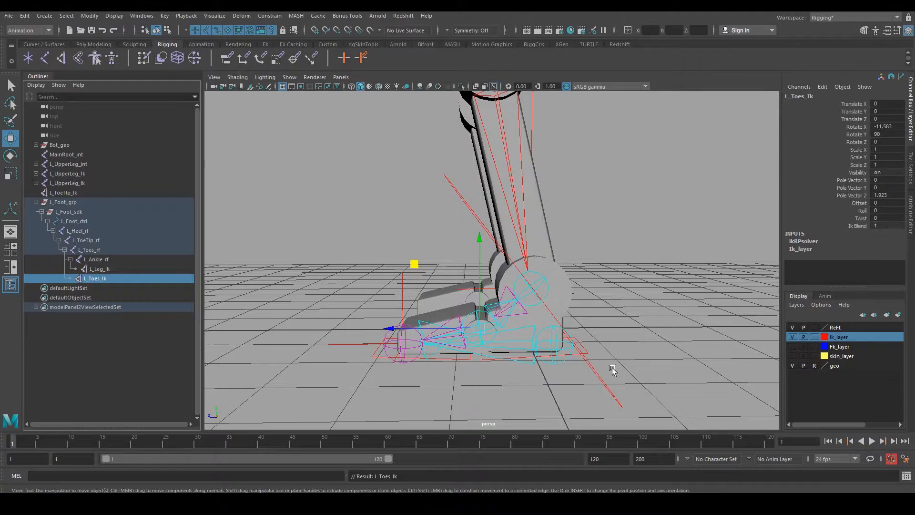
Step: Test L_Foot_ctrl's Foot Roll with the toes handle parented, and undo the change
left_click(589, 356)
left_click(856, 180)
middle_click_drag(622, 186, 701, 337)
key("ctrl+z")
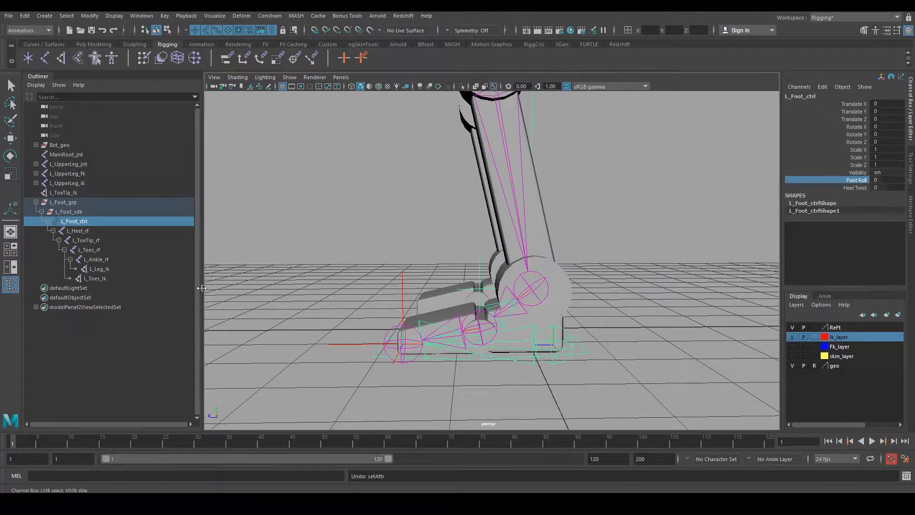
Step: Parent the L_ToeTip_Ik handle under the L_ToeTip_rf joint and check the L_Foot_grp hierarchy
key("w")
left_click(70, 192)
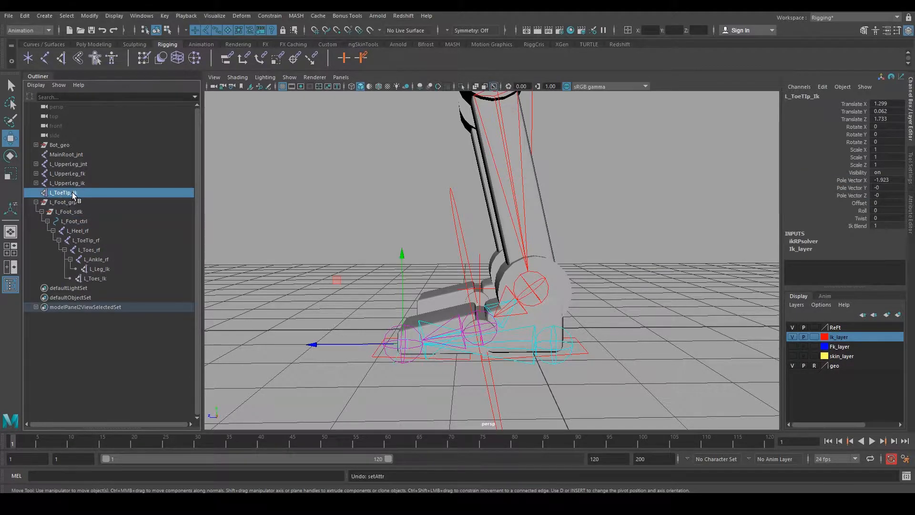
middle_click_drag(81, 201, 98, 240)
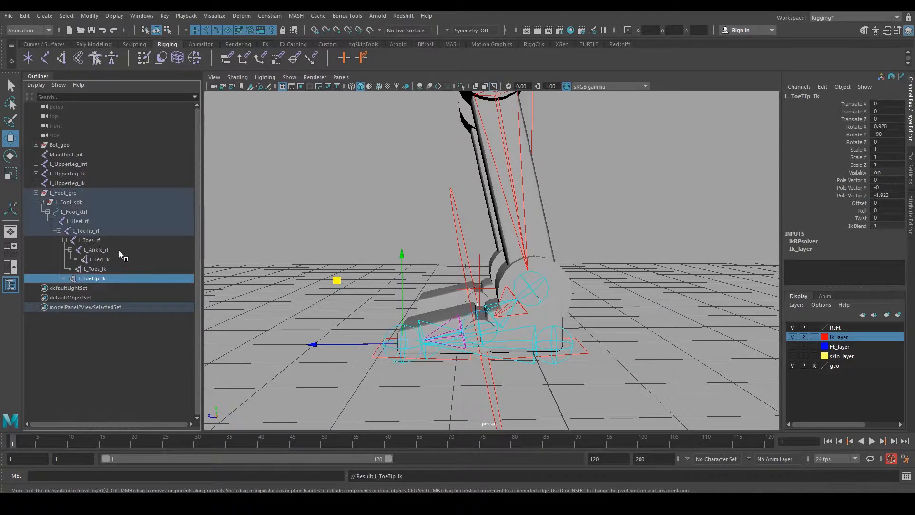
left_click(37, 192)
mouse_move(326, 292)
left_mouse_down("alt")
mouse_move(439, 333)
mouse_move(309, 285)
left_mouse_up("alt")
left_click(35, 192)
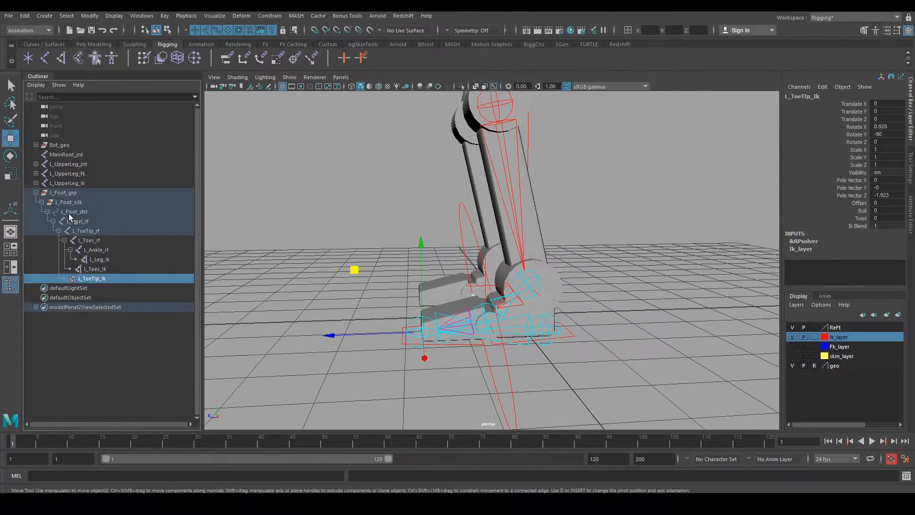
Step: Try hiding the L_Leg_Ik, L_Toes_Ik and L_ToeTip_Ik handles together
left_click(104, 274, "ctrl")
left_click(105, 259, "ctrl")
left_click(102, 269, "ctrl")
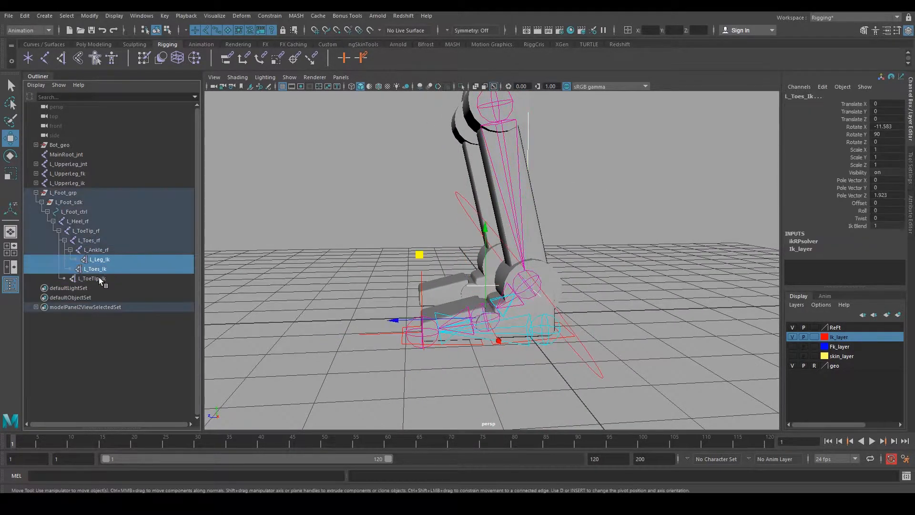
left_click(99, 277, "ctrl")
key("ctrl+h")
key("ctrl+z")
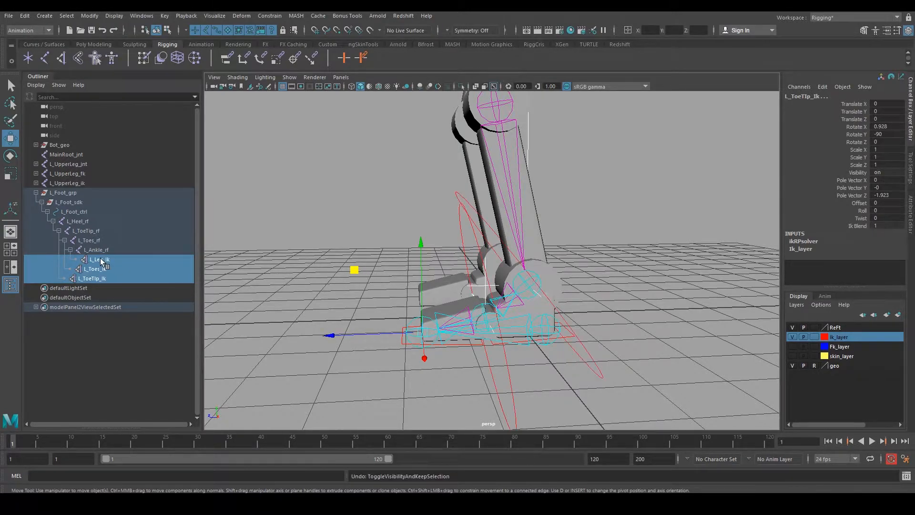
Step: Hide only the L_Toes_Ik and L_ToeTip_Ik handles
left_click(101, 259)
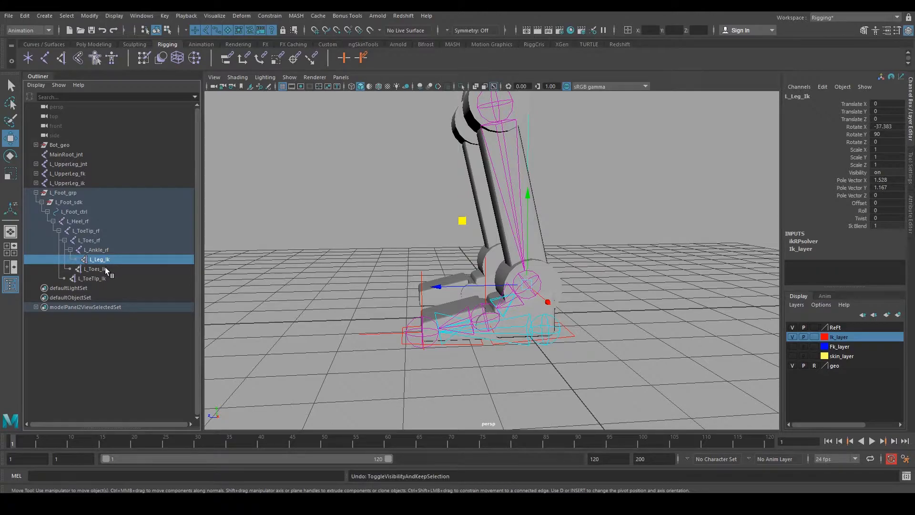
left_click(105, 268)
left_click(102, 277, "ctrl")
key("ctrl+h")
Step: Test the complete foot setup by varying L_Foot_ctrl's Foot Roll, and undo the change
left_click_drag(529, 281, 600, 292, "alt")
left_click(587, 312)
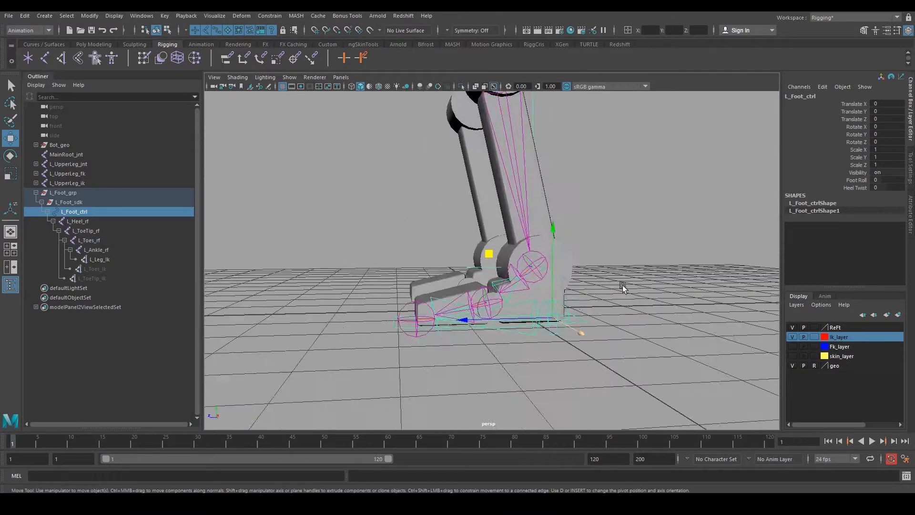
left_click(856, 180)
middle_click_drag(529, 284, 762, 345)
key("ctrl+z")
left_click_drag(517, 273, 543, 298, "alt")
right_click_drag(543, 298, 500, 286, "alt")
middle_click_drag(500, 286, 502, 328, "alt")
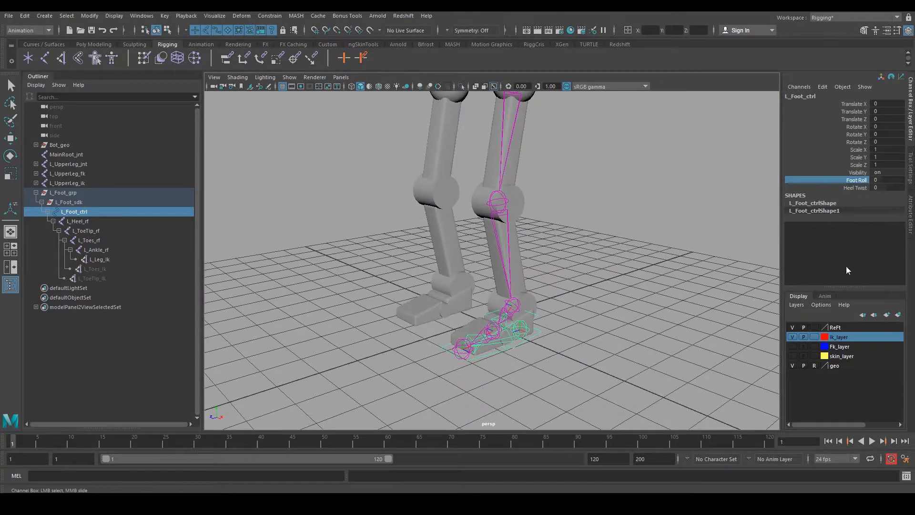
Step: Test the foot setup by varying L_Foot_ctrl's Heel Twist, and undo the change
left_click(856, 187)
middle_click_drag(612, 213, 680, 287)
key("ctrl+z")
left_click_drag(508, 294, 439, 272, "alt")
right_click_drag(438, 272, 606, 305, "alt")
middle_click_drag(605, 305, 484, 296, "alt")
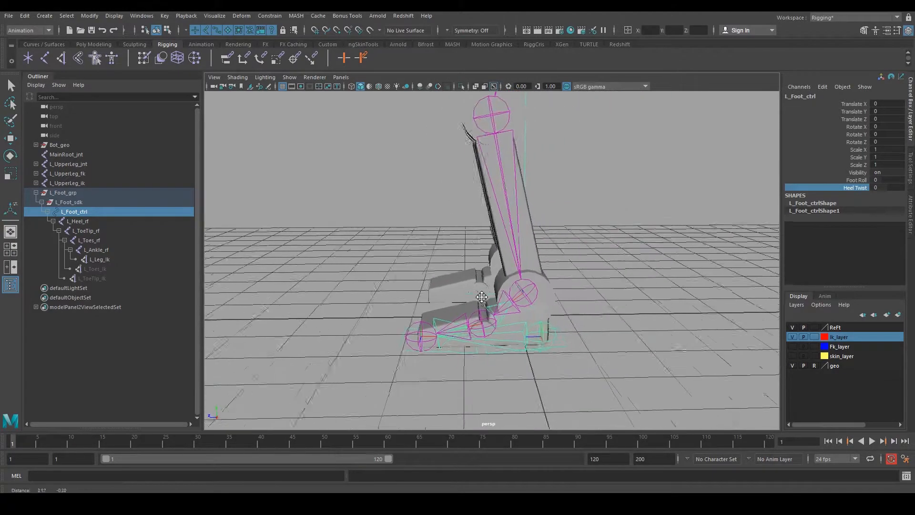
Step: Try moving L_Foot_ctrl to check that the Ik leg follows, and undo the move
right_click_drag(485, 296, 574, 235, "alt")
left_click(574, 234)
middle_click_drag(574, 235, 593, 280, "alt")
left_click_drag(592, 280, 575, 259, "alt")
right_click_drag(574, 259, 604, 362, "alt")
left_click_drag(552, 387, 516, 405, "alt")
left_click(521, 412)
left_click_drag(480, 323, 457, 305)
key("ctrl+z")
Step: Hide the Ik_layer, ReFt and geo display layers
middle_click_drag(472, 271, 452, 319, "alt")
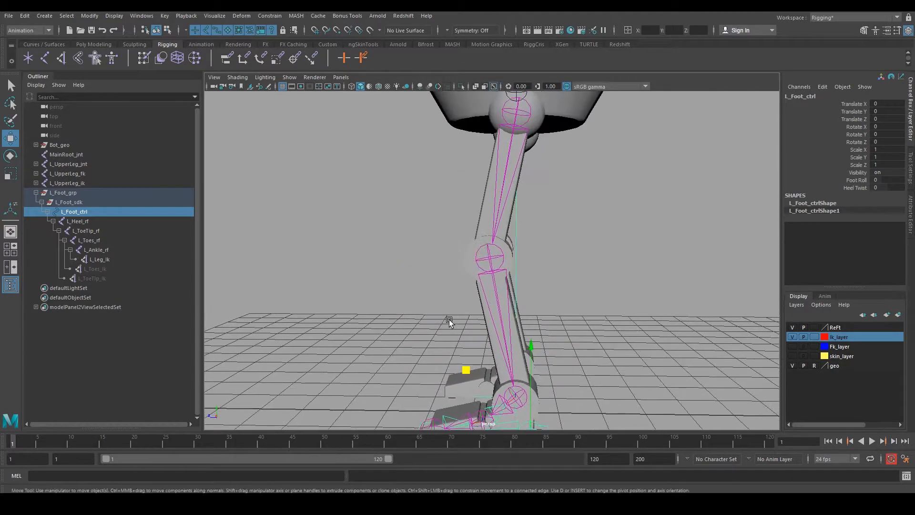
left_click_drag(452, 319, 498, 319, "alt")
right_click_drag(497, 319, 476, 285, "alt")
middle_click_drag(476, 284, 471, 264, "alt")
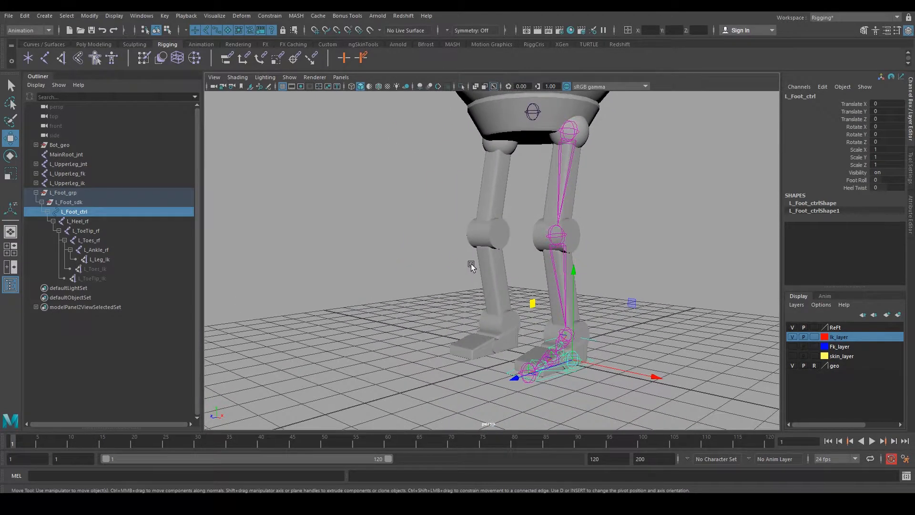
mouse_move(535, 271)
left_mouse_down("alt")
mouse_move(512, 272)
mouse_move(576, 253)
mouse_move(410, 251)
mouse_move(482, 267)
mouse_move(651, 279)
mouse_move(529, 255)
left_mouse_up("alt")
left_click_drag(359, 268, 552, 287, "alt")
left_click(793, 336)
left_click(795, 327)
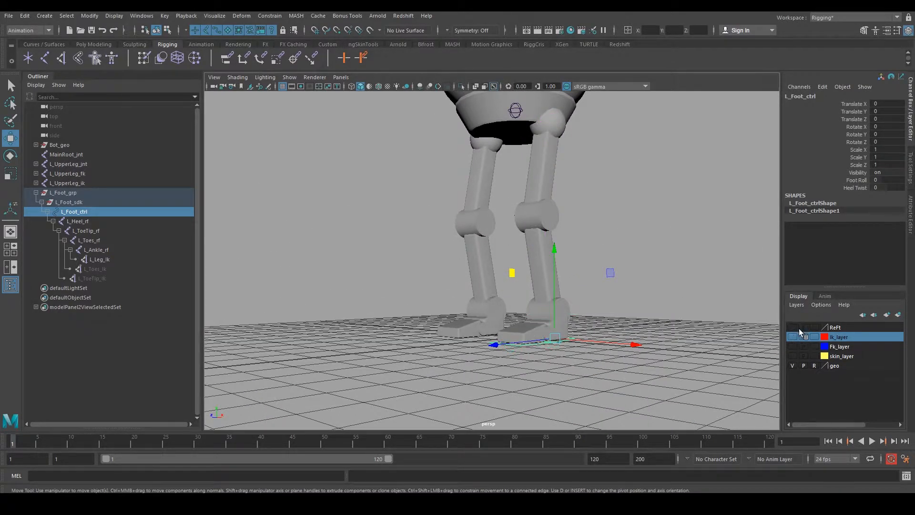
left_click(792, 366)
left_click_drag(542, 225, 305, 274, "alt")
left_click(596, 256)
left_click(564, 321)
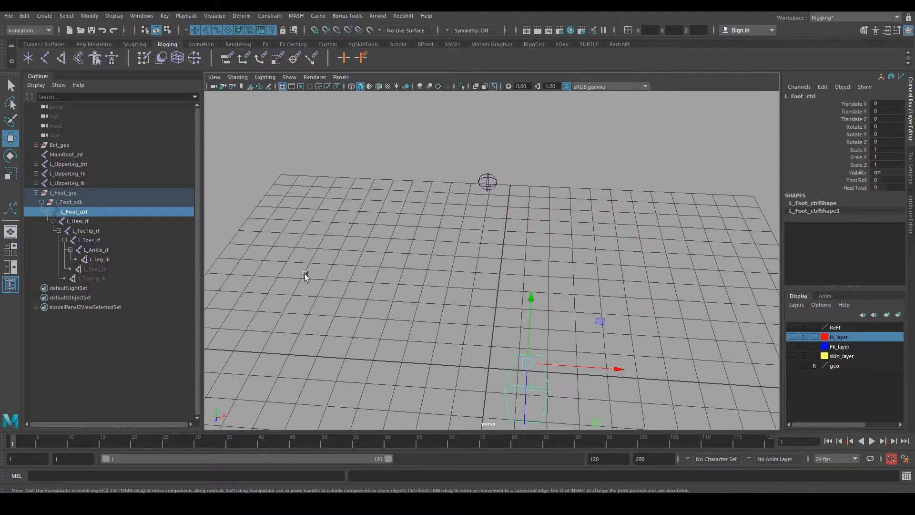
Step: Add the L_Foot_grp group to the Ik_layer display layer
left_click(96, 193)
left_click(840, 327)
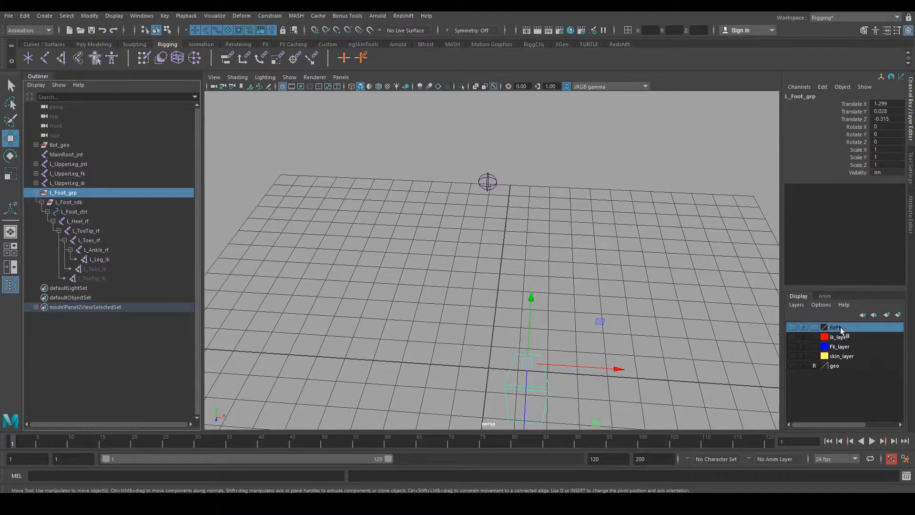
right_click(841, 327)
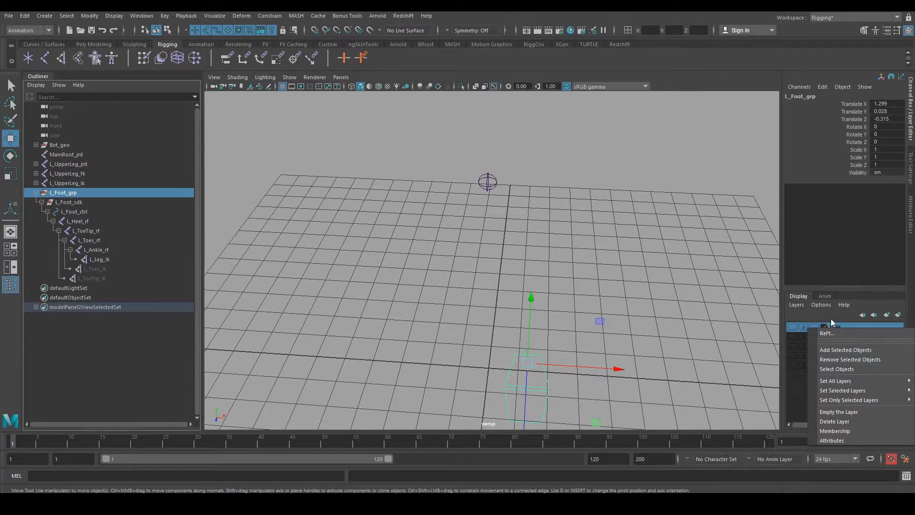
left_click(840, 336)
right_click(841, 336)
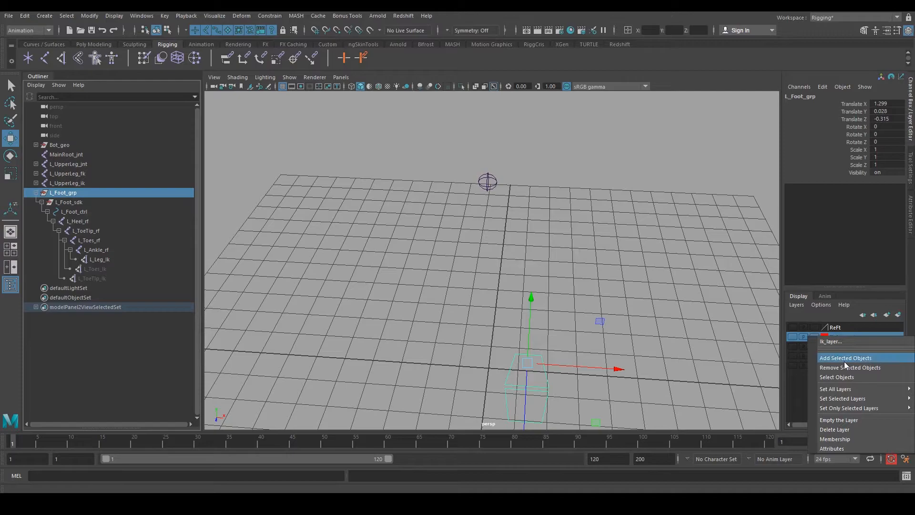
mouse_move(848, 393)
left_click(828, 310)
right_click(834, 337)
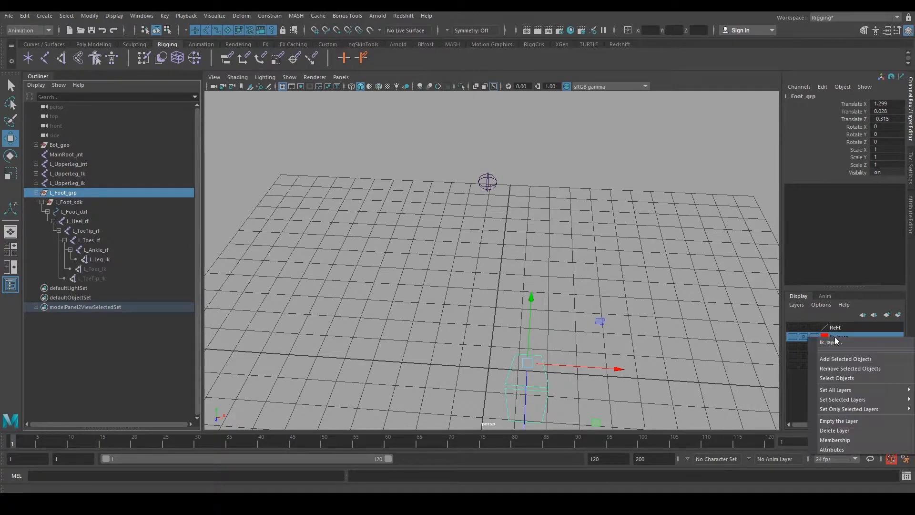
left_click(846, 362)
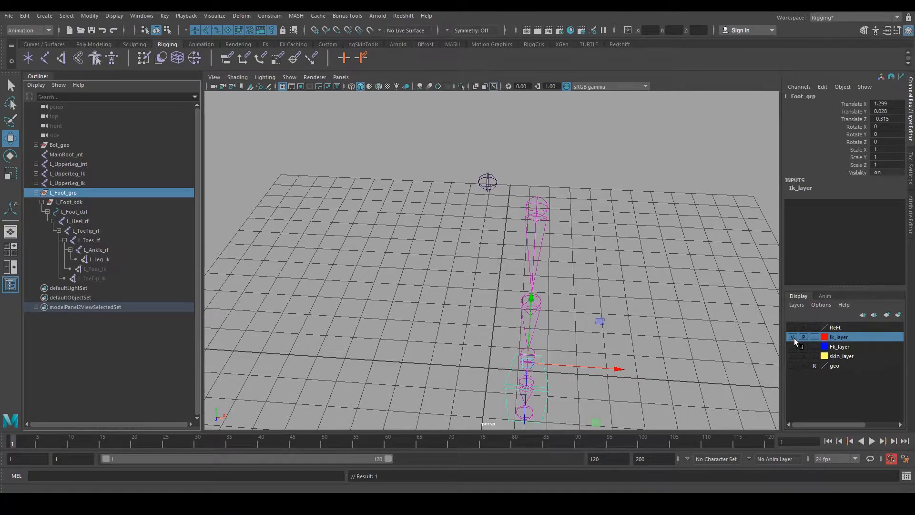
Step: Create a NURBS circle at the origin of the grid
left_click_drag(603, 296, 605, 290, "alt")
middle_click_drag(604, 290, 606, 224, "alt")
left_click_drag(607, 225, 615, 248, "alt")
left_click_drag(468, 248, 529, 321, "alt")
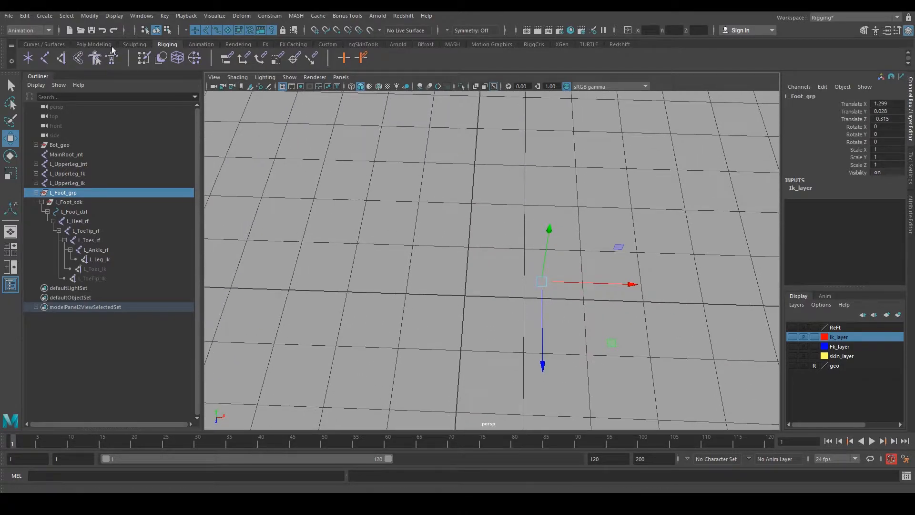
left_click(44, 16)
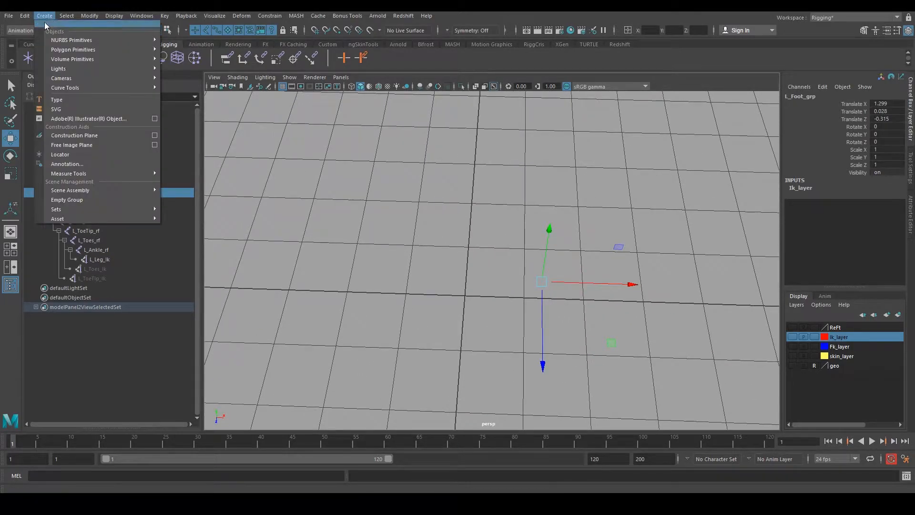
mouse_move(66, 42)
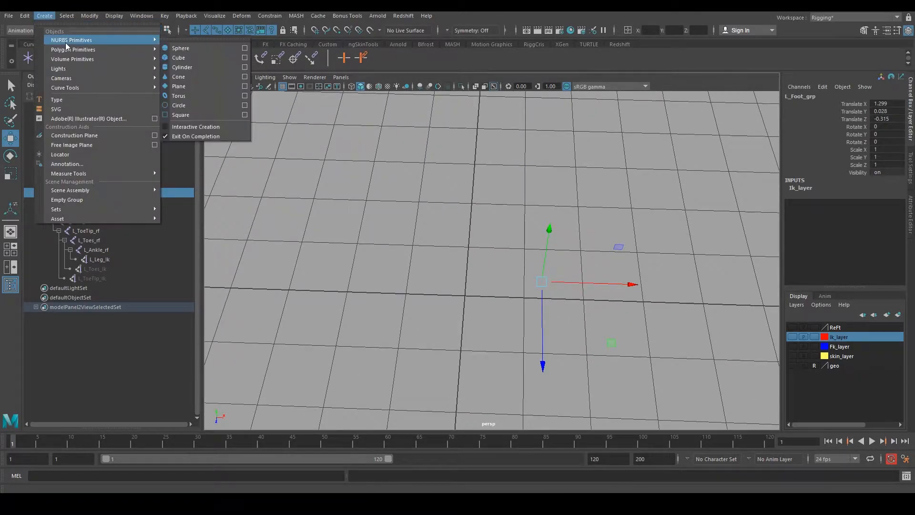
left_click(202, 103)
Step: Rotate a duplicate of the NURBS circle to -90 in Z, and show the Rotate Tool settings
left_click_drag(550, 305, 532, 230, "alt")
key("ctrl+d")
key("e")
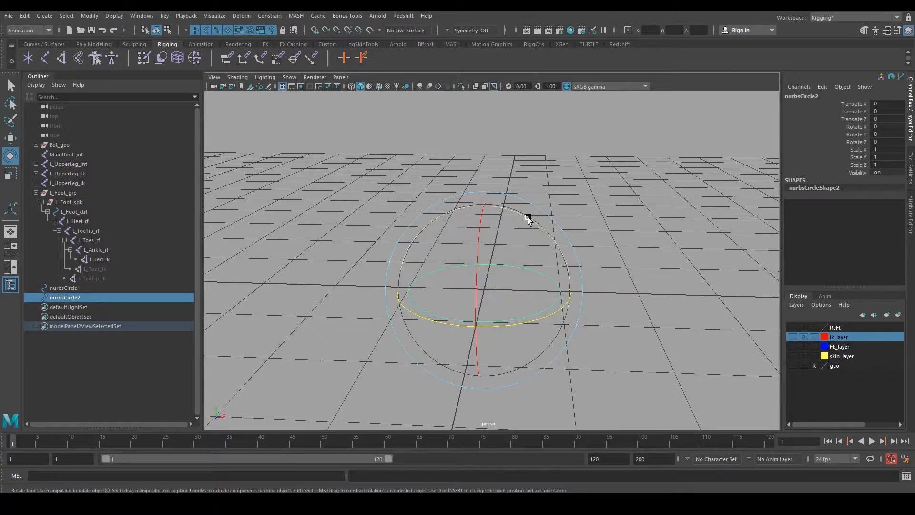
left_click_drag(523, 217, 460, 303)
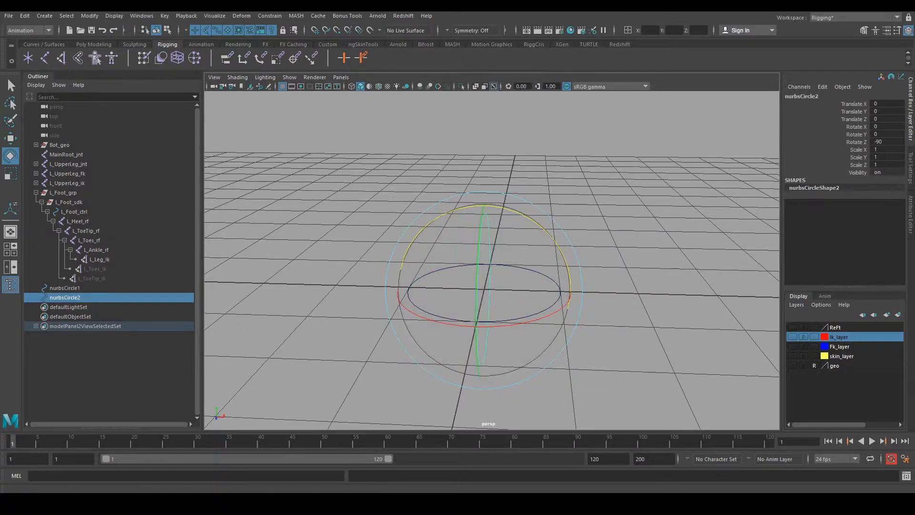
left_click(897, 30)
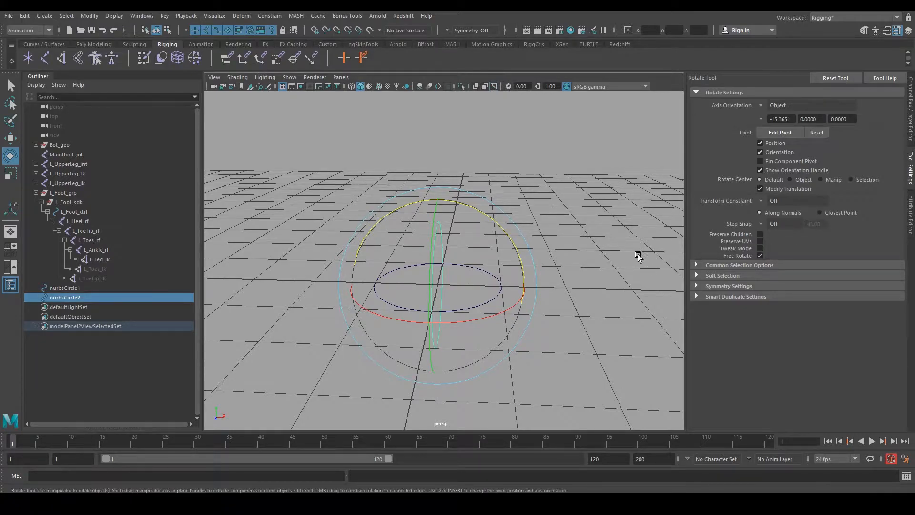
Step: Duplicate the upright circle and rotate the copy with step snapping so it stands perpendicular to the other two circles, forming a wire sphere
left_click_drag(610, 245, 502, 280, "alt")
key("w")
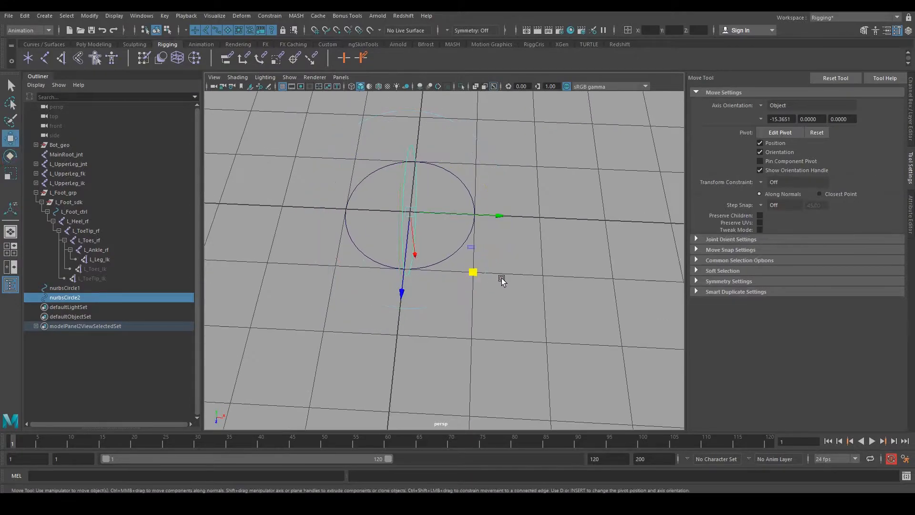
key("ctrl+d")
key("e")
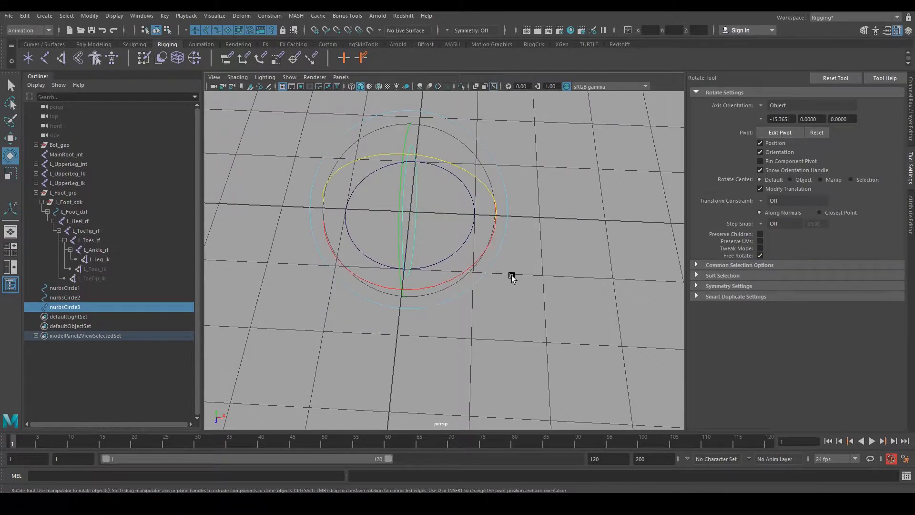
key("j")
left_click_drag(476, 261, 409, 269)
left_click_drag(478, 313, 490, 286, "alt")
left_click(498, 279)
left_click_drag(327, 284, 450, 291, "alt")
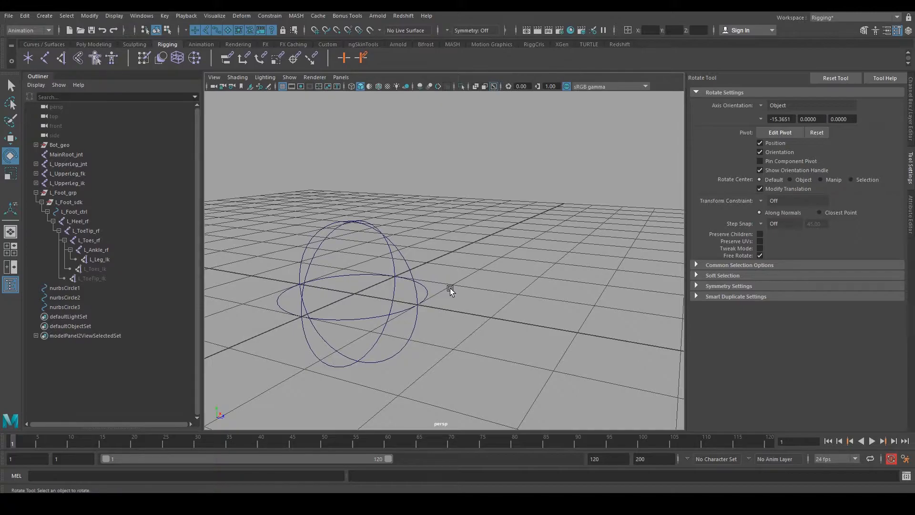
left_click_drag(354, 270, 481, 265, "alt")
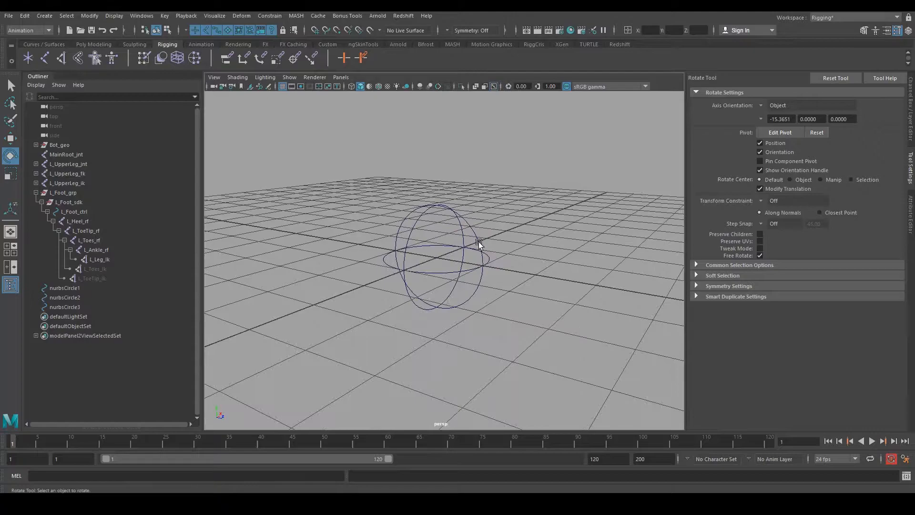
Step: Delete the duplicate circles nurbsCircle2 and nurbsCircle3, keeping only nurbsCircle1
left_click(476, 241)
key("f")
left_click(79, 307, "shift")
key("Delete")
left_click_drag(412, 251, 427, 275)
key("f")
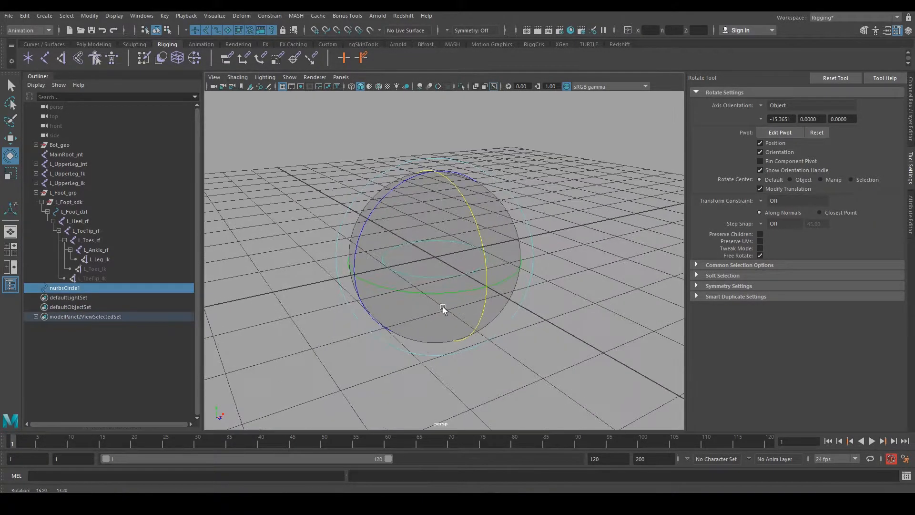
Step: Enable drawing overrides on nurbsCircle1 and set its index colour to dark orange-red
key("ctrl+a")
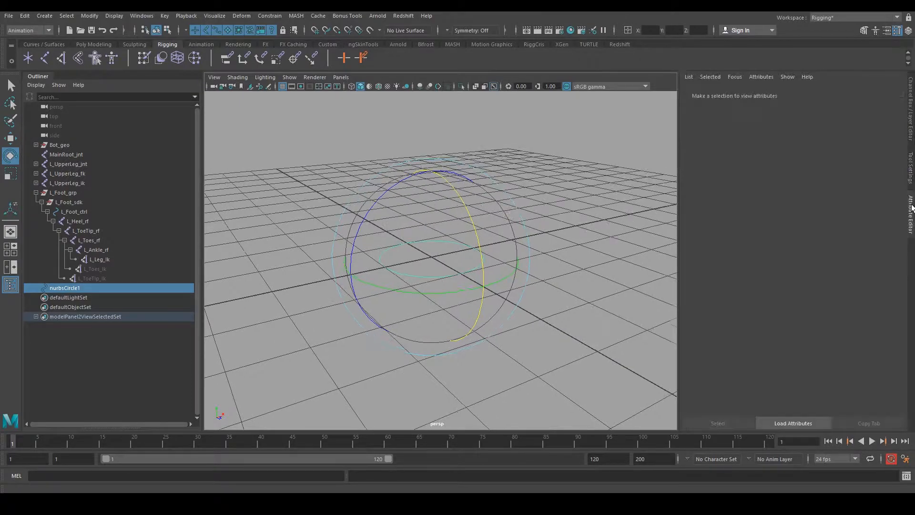
mouse_move(800, 319)
left_mouse_down()
mouse_move(893, 327)
mouse_move(819, 328)
mouse_move(839, 329)
mouse_move(831, 330)
left_mouse_up()
left_click(564, 333)
left_click_drag(564, 333, 465, 312, "alt")
left_click(471, 278)
middle_click_drag(465, 312, 493, 348, "alt")
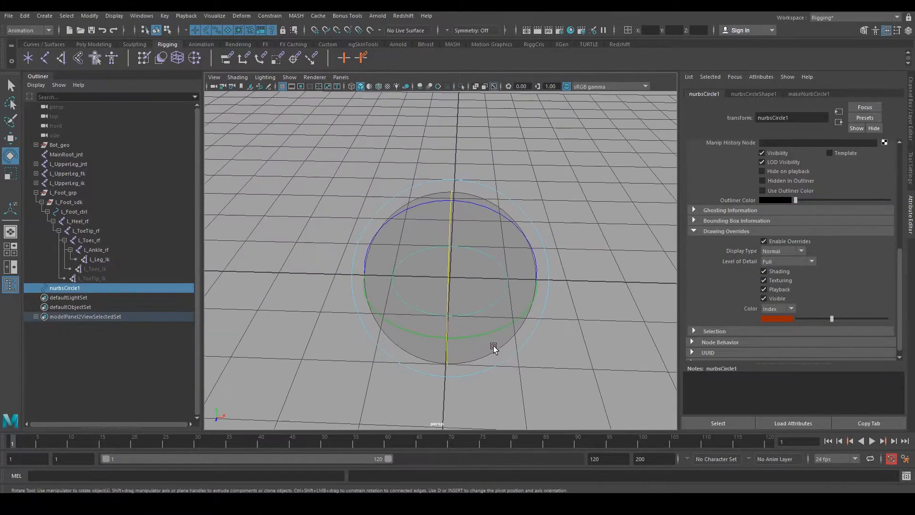
Step: Duplicate nurbsCircle1 and rotate the copy -90 degrees around Z
key("ctrl+d")
left_click_drag(499, 324, 501, 311)
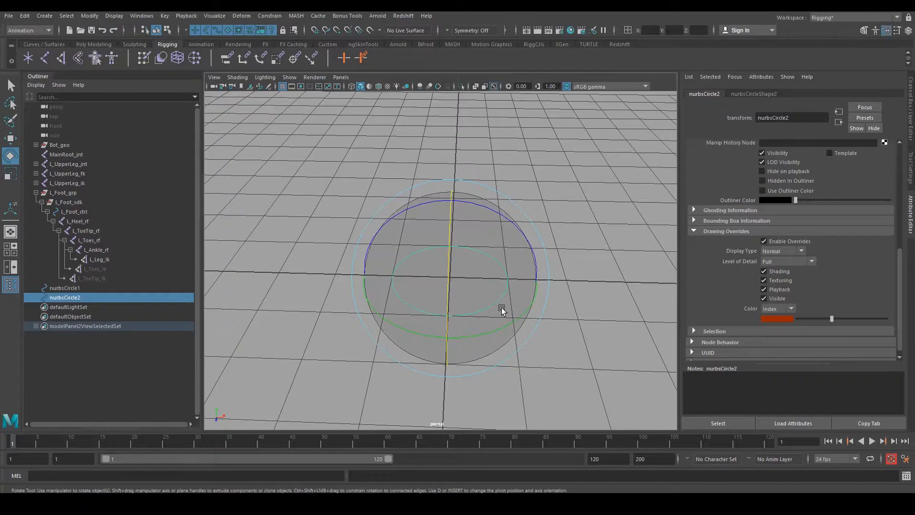
left_click_drag(511, 232, 562, 263)
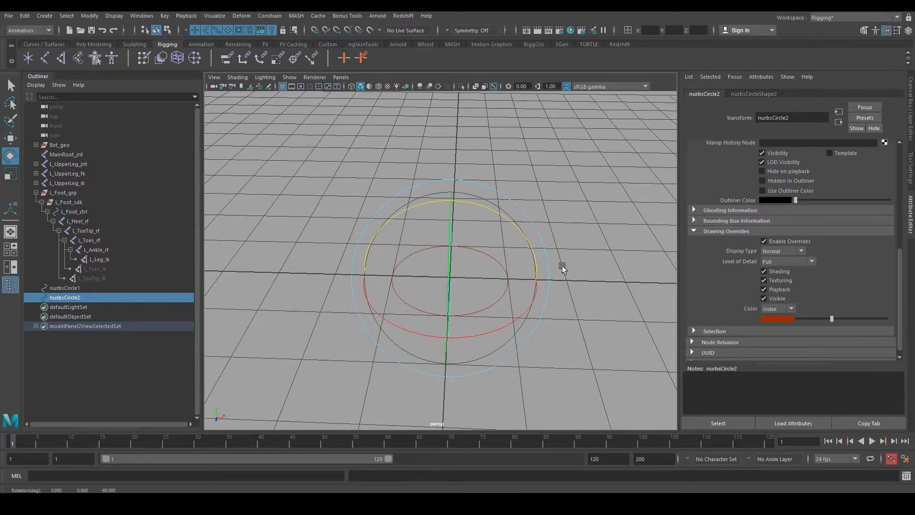
Step: Duplicate the rotated circle and turn the copy to Rotate X 90 and Rotate Z -90, completing a three-ring sphere
key("ctrl+d")
left_click_drag(524, 316, 480, 331)
left_click(500, 301)
left_click_drag(500, 300, 517, 238, "alt")
left_click(505, 240)
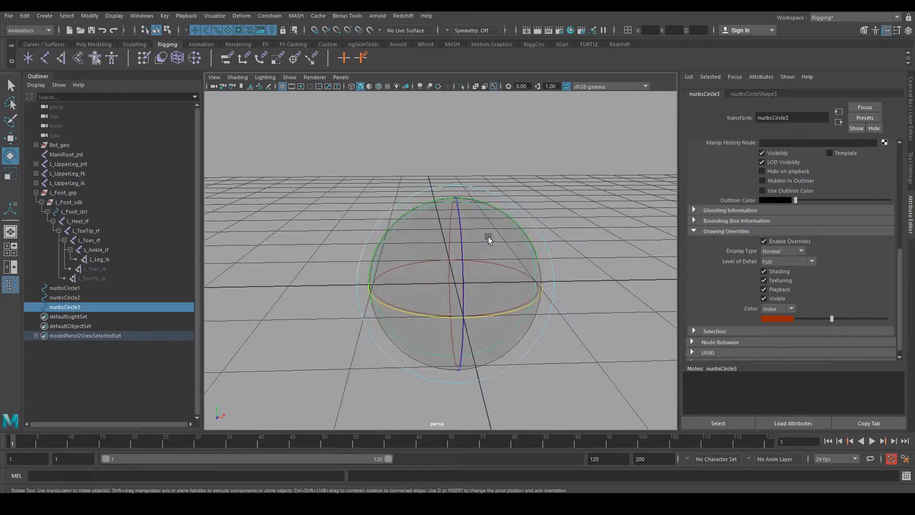
Step: Show shape nodes in the Outliner and expand nurbsCircle1, nurbsCircle2 and nurbsCircle3
left_click(37, 85)
left_click(35, 111)
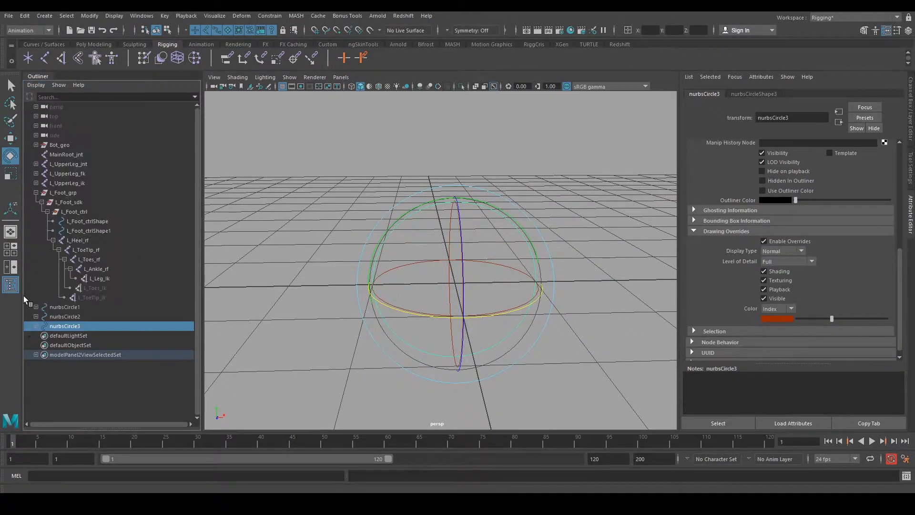
left_click(36, 307)
left_click(35, 326)
left_click(36, 345)
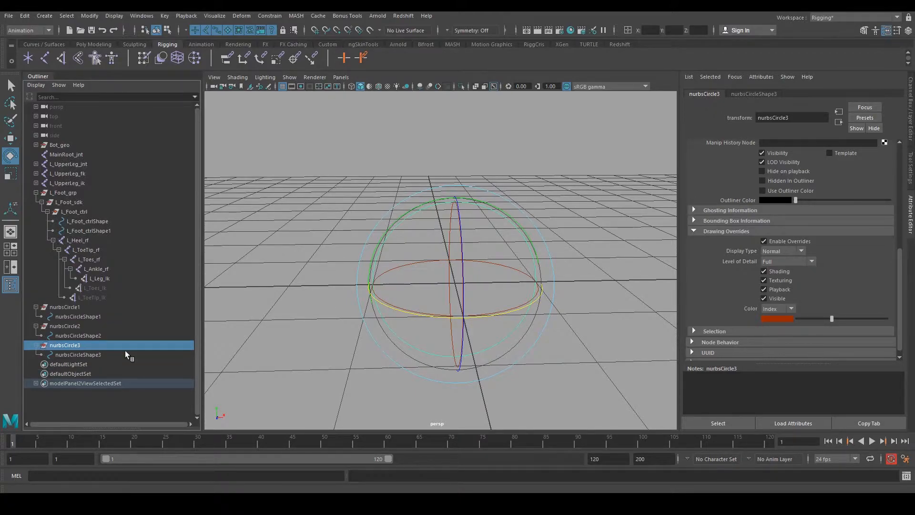
Step: Try to parent nurbsCircleShape3 under nurbsCircle1 with the MEL command parent -r -s, and undo it
left_click(97, 353)
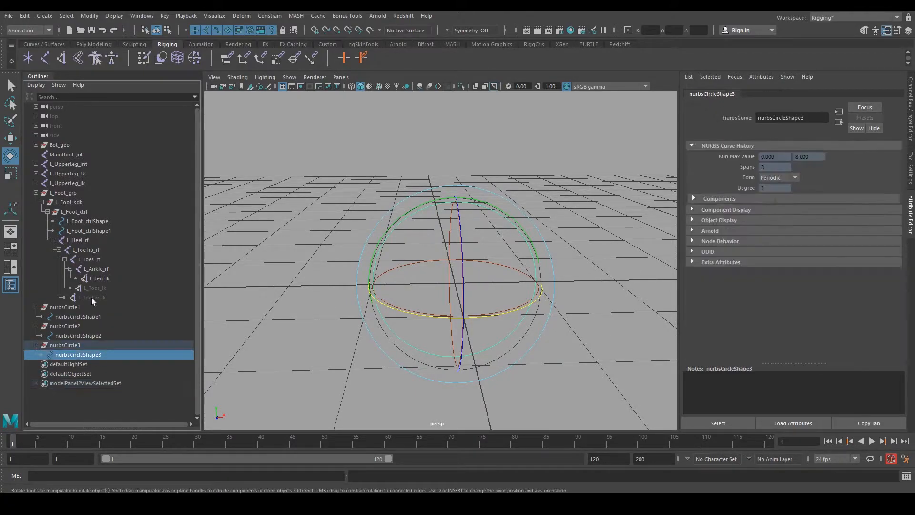
left_click(65, 308)
left_click(77, 346)
left_click(80, 353)
left_click_drag(515, 296, 599, 273, "alt")
mouse_move(437, 244)
left_mouse_down("alt")
mouse_move(433, 224)
mouse_move(455, 206)
mouse_move(429, 215)
mouse_move(432, 231)
left_mouse_up("alt")
left_click(87, 312, "ctrl")
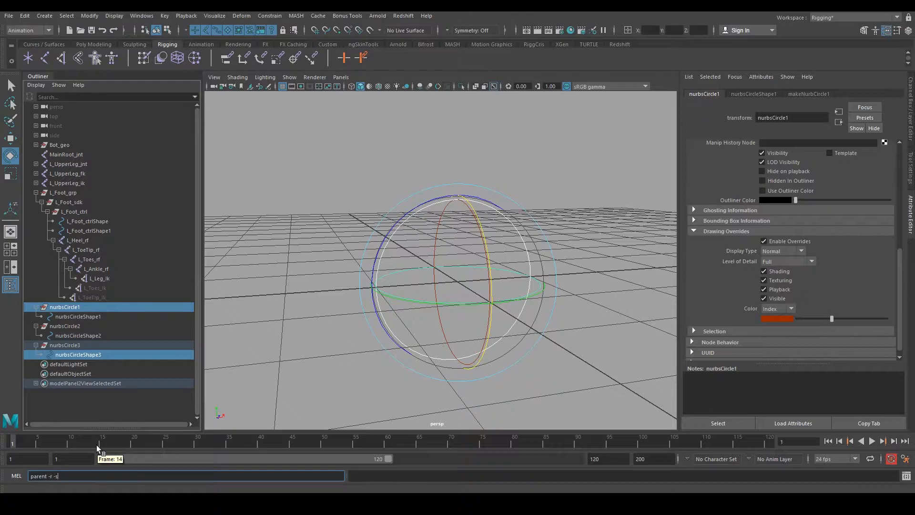
key("Return")
left_click(588, 277)
left_click_drag(587, 277, 559, 252, "alt")
key("ctrl+z")
key("ctrl+z")
Step: Try a free rotation of nurbsCircle3 and undo it
left_click(591, 273)
left_click(523, 223)
left_click_drag(511, 205, 517, 210)
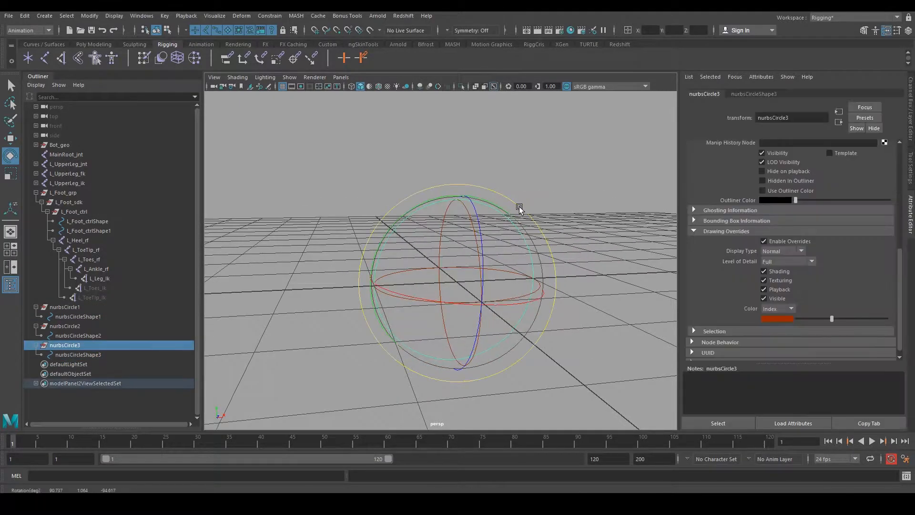
key("ctrl+z")
Step: Inspect the rotation channels of nurbsCircle3 and compare the transform with its shape node
left_click(911, 86)
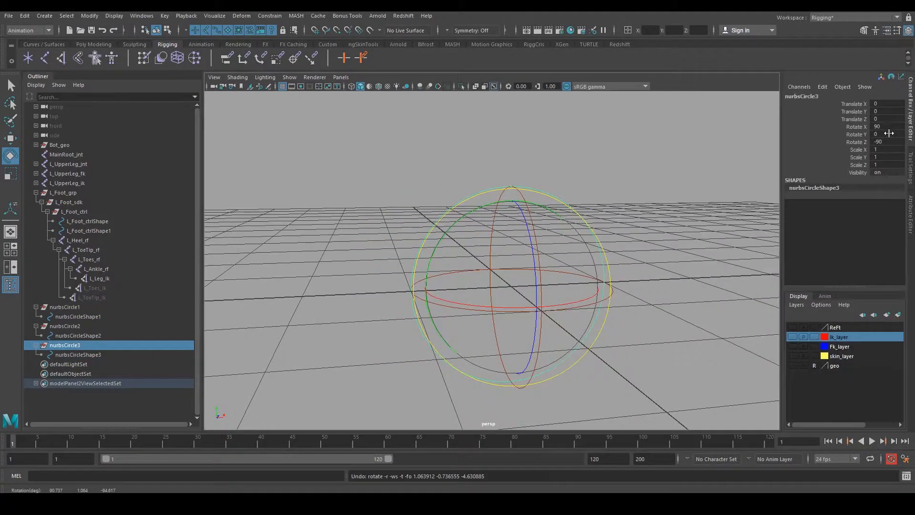
left_click(575, 153)
left_click_drag(576, 153, 593, 301, "alt")
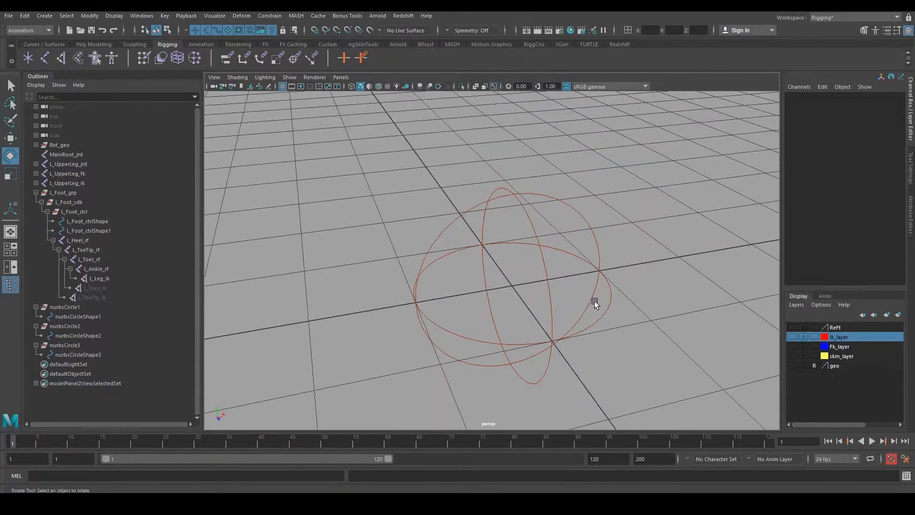
left_click(590, 306)
left_click(68, 344)
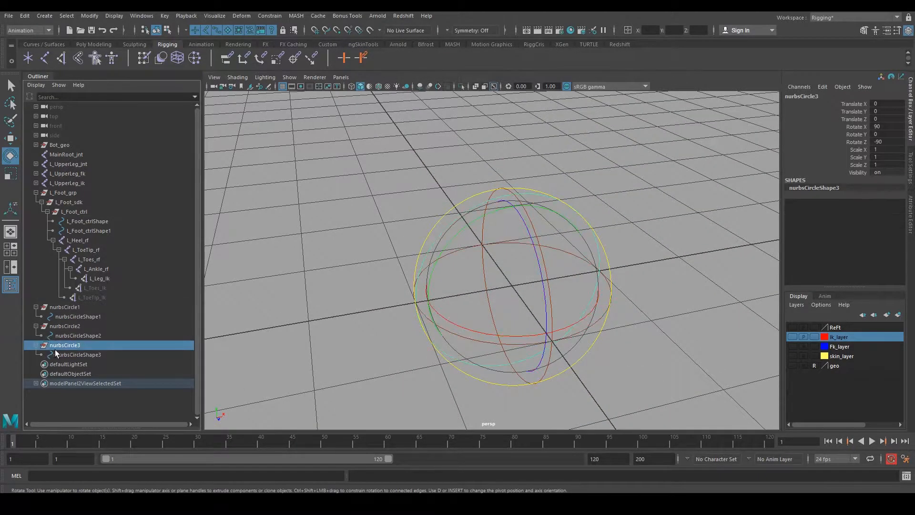
left_click(75, 355)
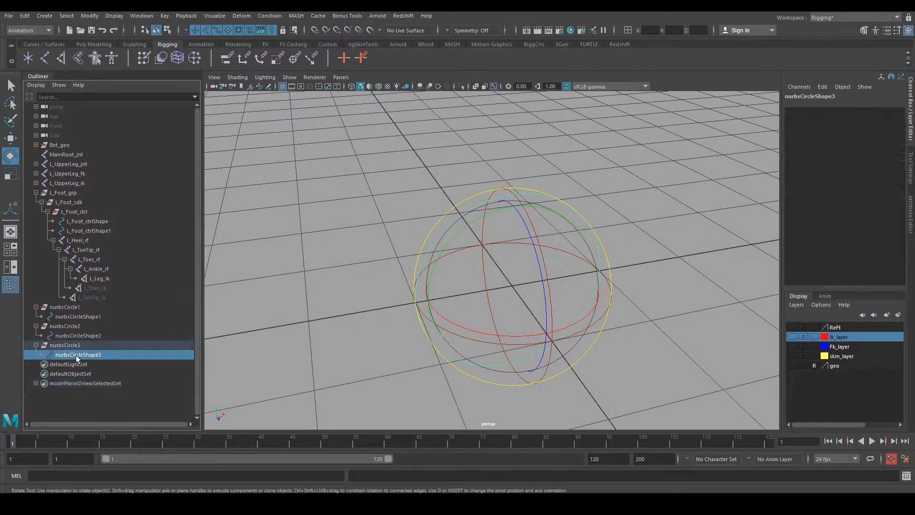
Step: Select all three circles and freeze their transformations
mouse_move(609, 347)
left_mouse_down("alt")
mouse_move(619, 339)
mouse_move(578, 343)
mouse_move(622, 358)
left_mouse_up("alt")
left_click(622, 348)
left_click_drag(382, 161, 607, 397)
left_click_drag(393, 282, 392, 282, "alt")
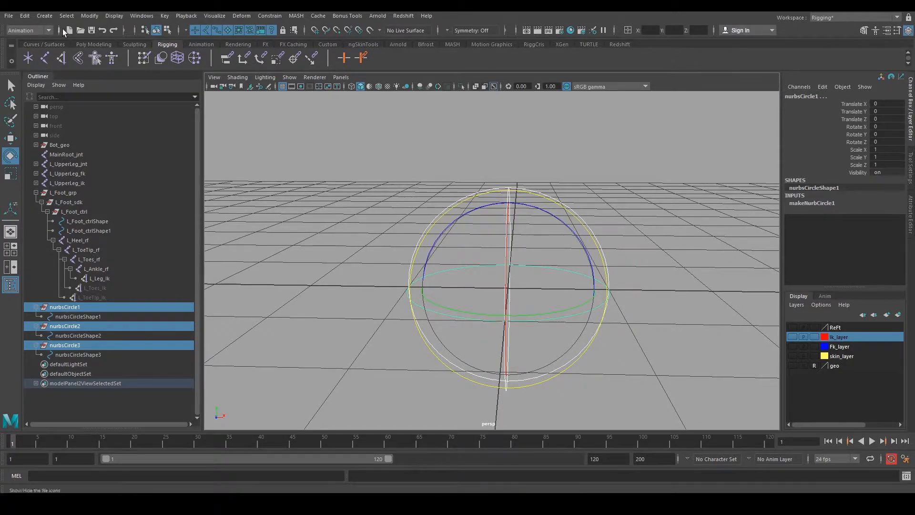
left_click(84, 15)
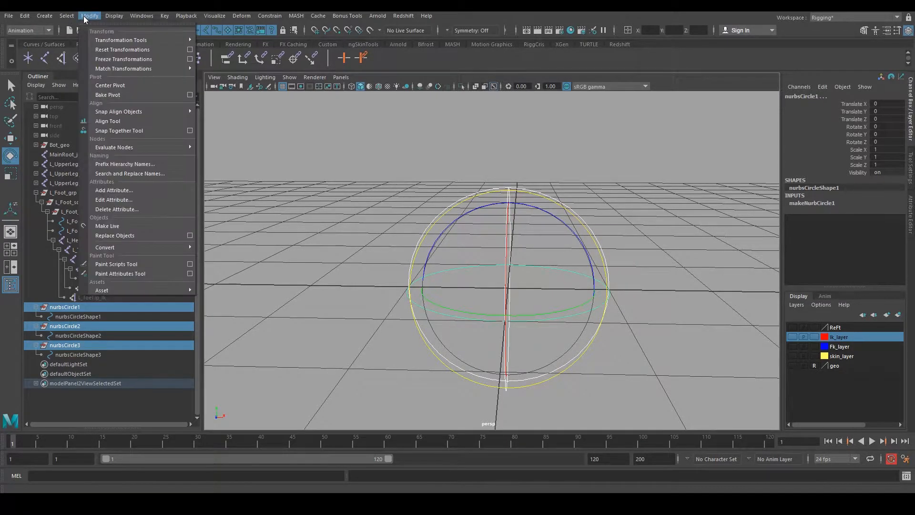
left_click(141, 59)
Step: Delete the construction history of the three selected circles and check nurbsCircle3
left_click(28, 17)
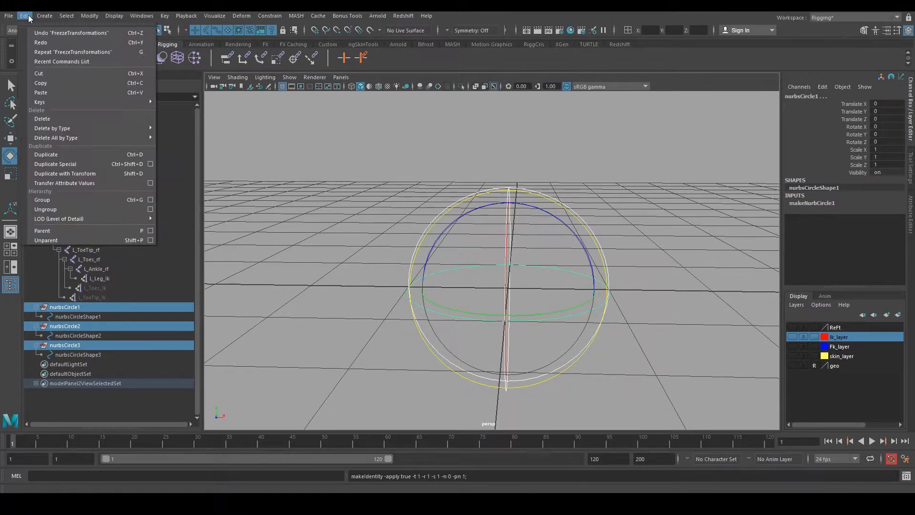
mouse_move(90, 130)
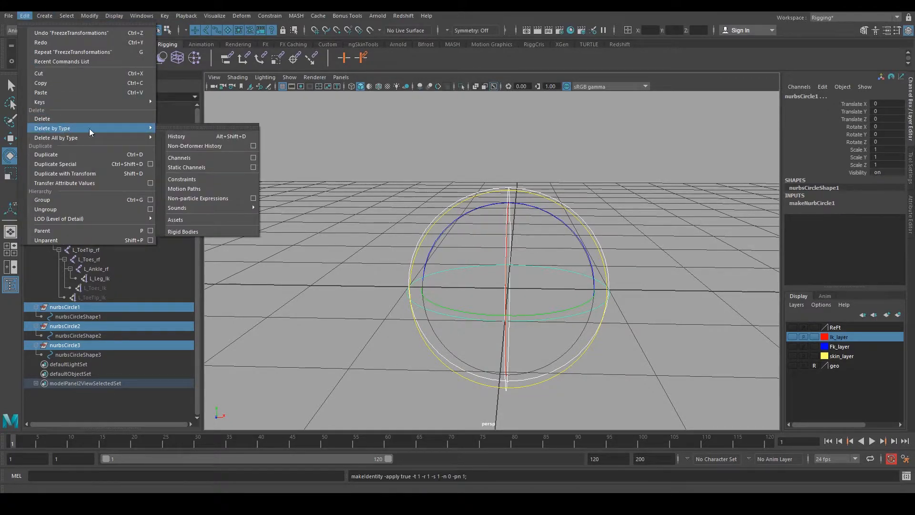
left_click(174, 135)
left_click_drag(548, 259, 589, 249, "alt")
left_click(619, 224)
left_click_drag(619, 222, 587, 213, "alt")
left_click(573, 221)
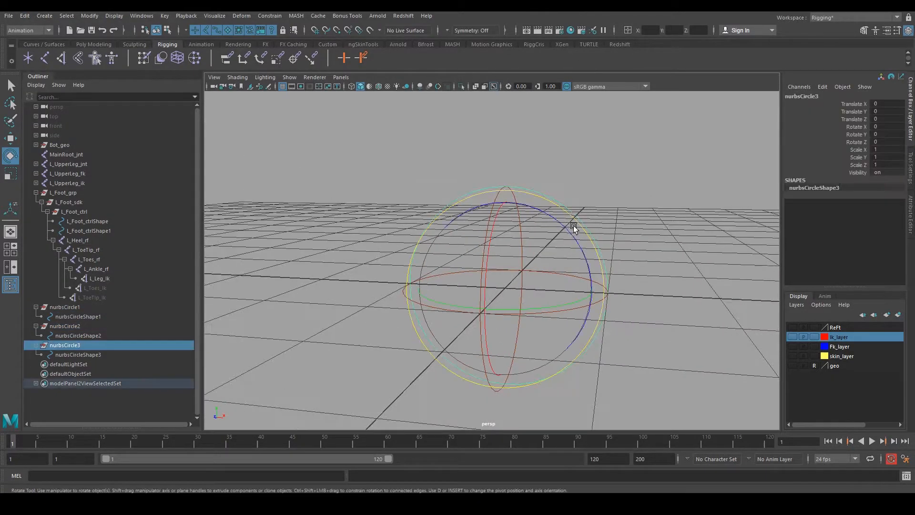
left_click_drag(253, 245, 275, 233, "alt")
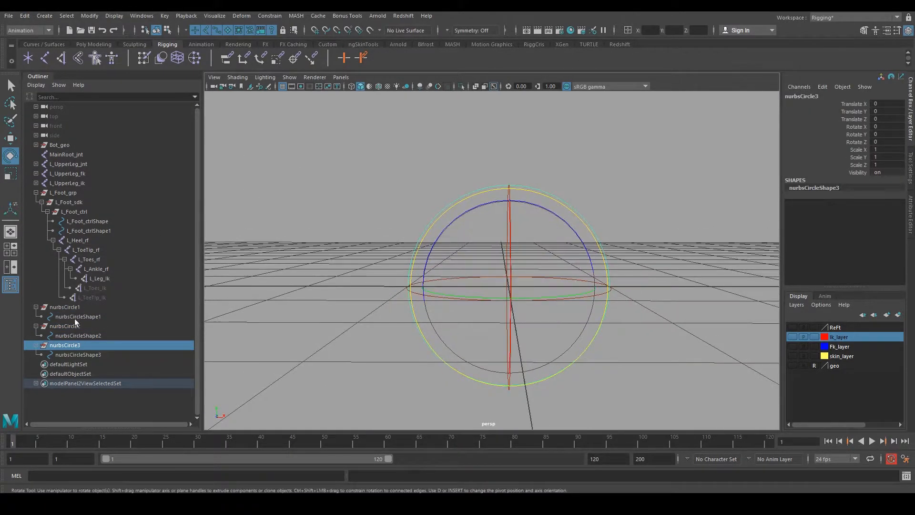
Step: Parent nurbsCircleShape3 under nurbsCircle1 with the MEL command parent -r -s
left_click(70, 355)
left_click(65, 307, "ctrl")
left_click(67, 477)
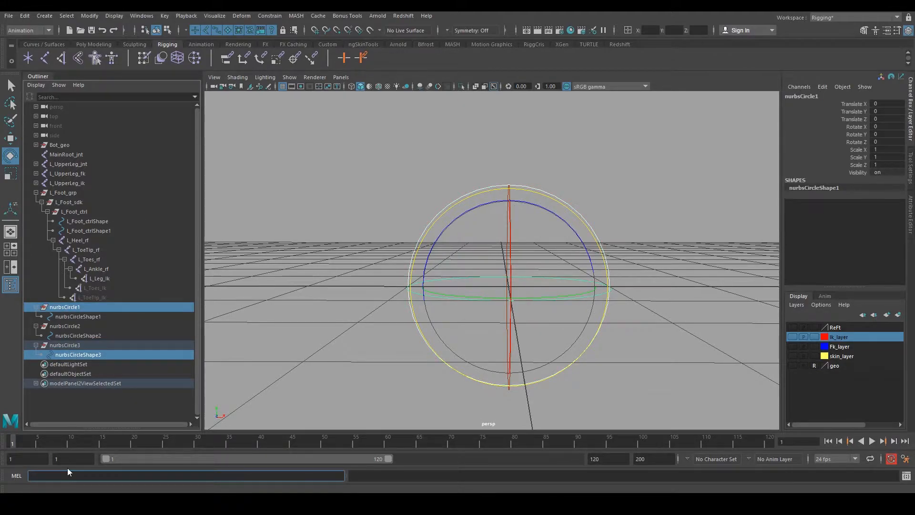
type("parent -r")
key("Return")
Step: Parent nurbsCircleShape2 under nurbsCircle1 with the same MEL shape-parenting command
left_click(93, 345)
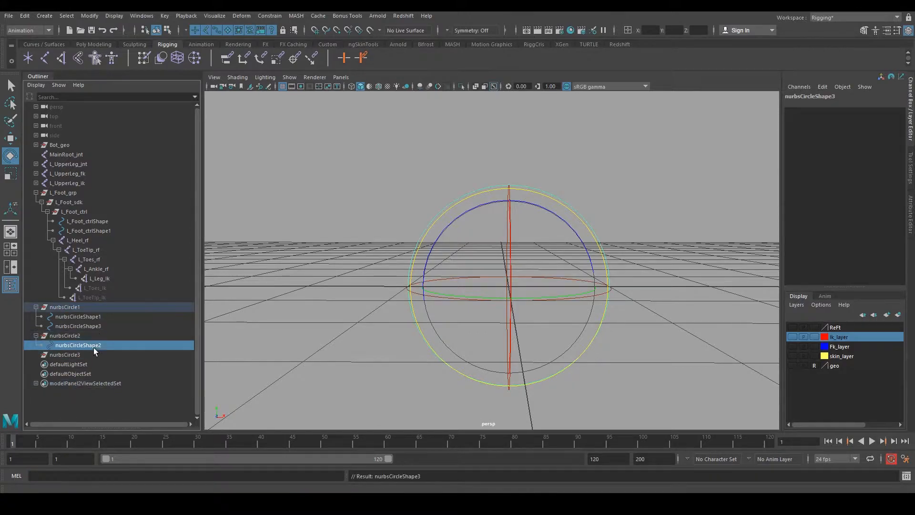
left_click(69, 307, "ctrl")
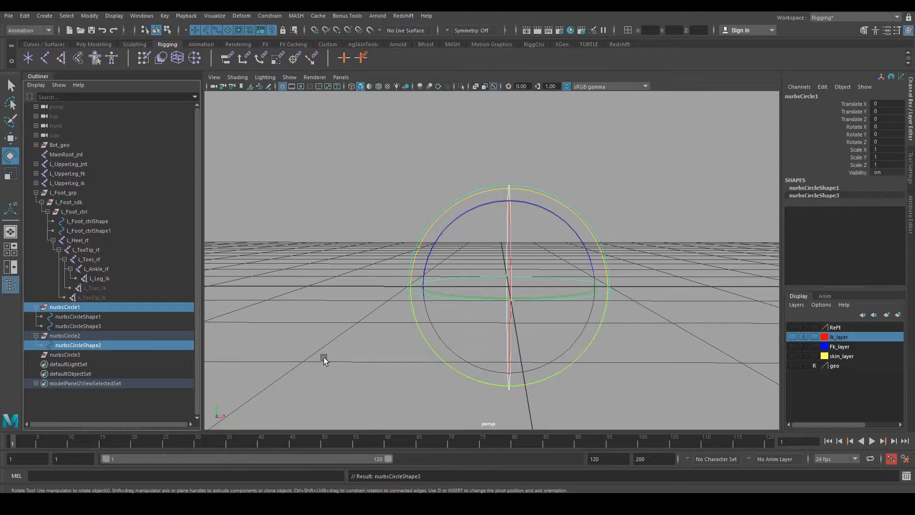
key("p")
Step: Delete the empty transforms nurbsCircle2 and nurbsCircle3 and select the combined sphere curve
left_click(88, 348)
left_click(84, 354, "ctrl")
key("Delete")
left_click_drag(472, 248, 599, 243)
left_click(650, 222)
left_click(571, 262)
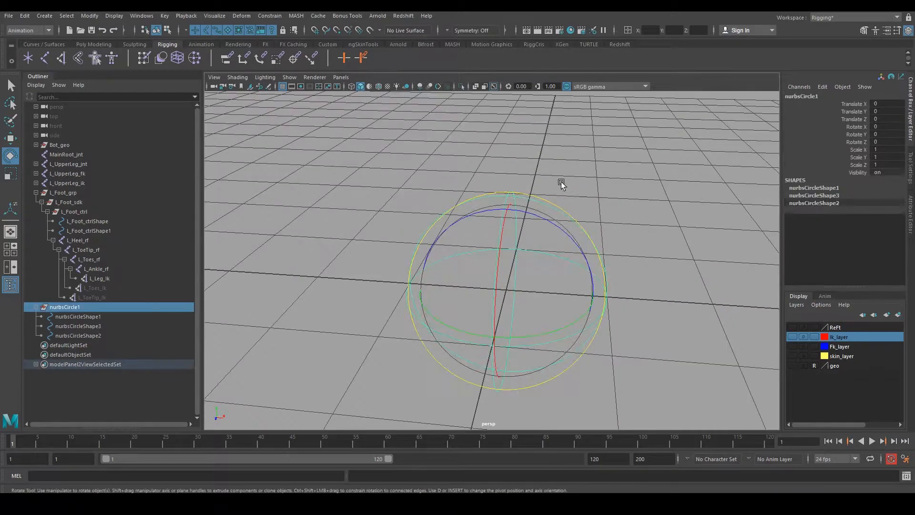
Step: Hide shape nodes in the Outliner and rename nurbsCircle1 to L_Leg_PoleVector_ctrl
right_click(30, 94)
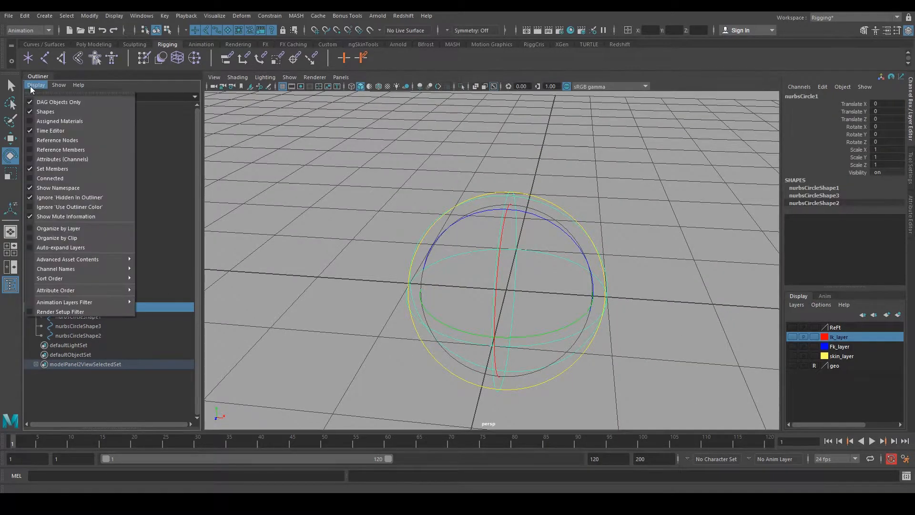
left_click(30, 110)
double_click(55, 287)
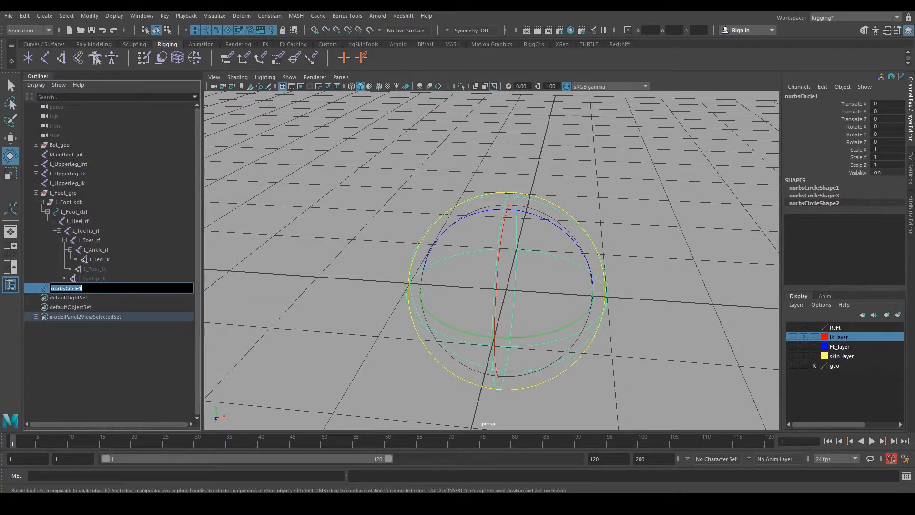
type("L_Leg_PoleVector_C")
key("BackSpace")
key("BackSpace")
key("BackSpace")
key("BackSpace")
type("trl")
key("Return")
Step: Group the L_Leg_PoleVector_ctrl curve twice to give it two nested parent groups
key("w")
left_click_drag(397, 288, 587, 266, "alt")
key("ctrl+g")
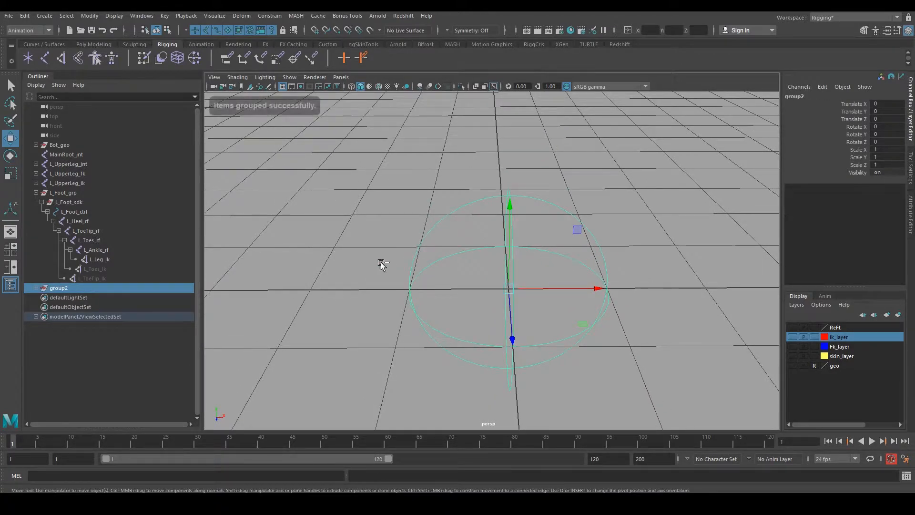
Step: Copy the control's name and rename the inner group L_Leg_PoleVector_sdk
left_click(36, 288, "shift")
double_click(88, 308)
key("ctrl+c")
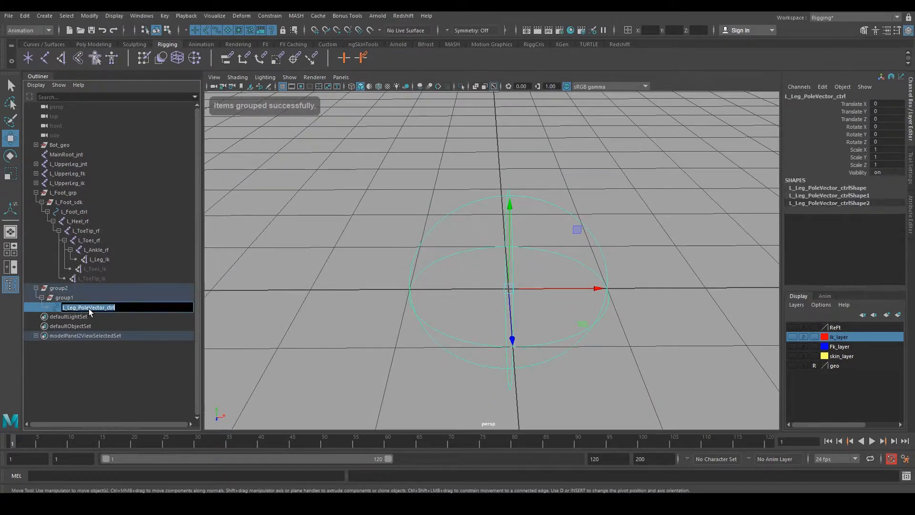
left_click(81, 300)
double_click(81, 300)
key("ctrl+v")
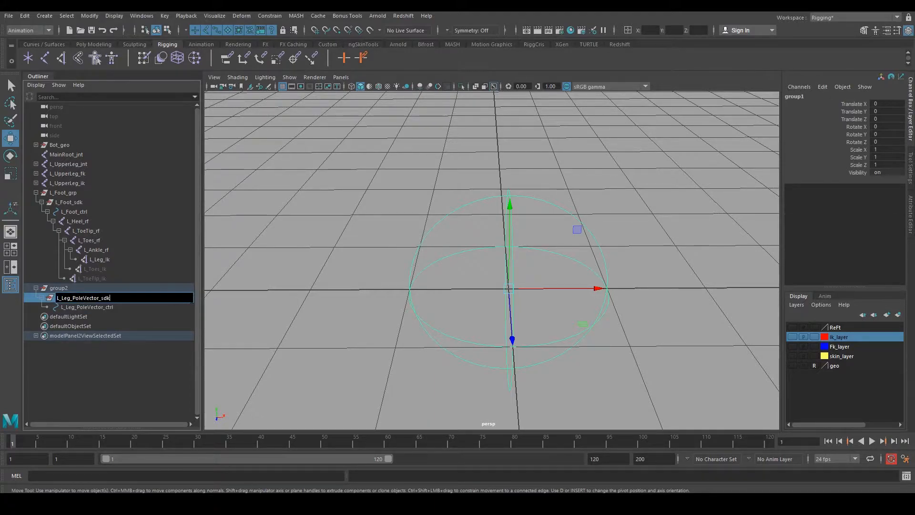
key("Return")
Step: Rename the outer group L_Leg_PoleVector_grp and collapse its hierarchy
double_click(129, 288)
key("ctrl+v")
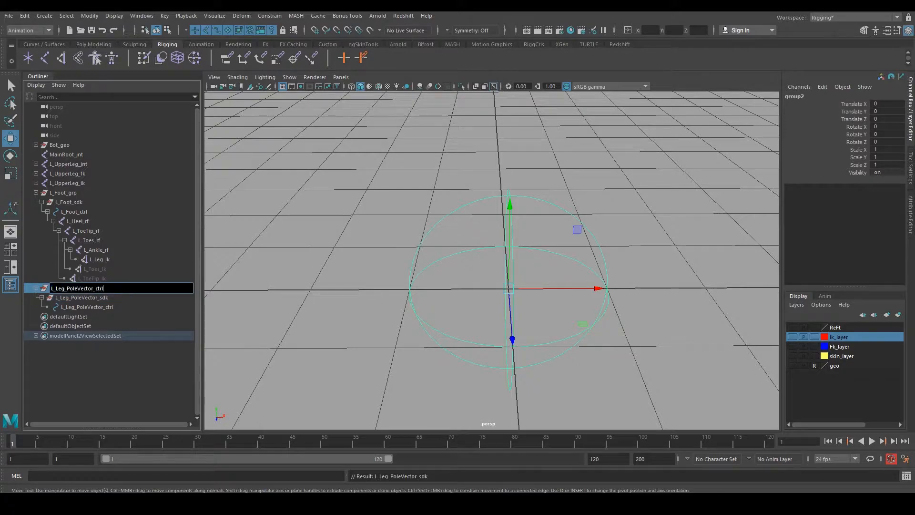
type("grp")
key("Return")
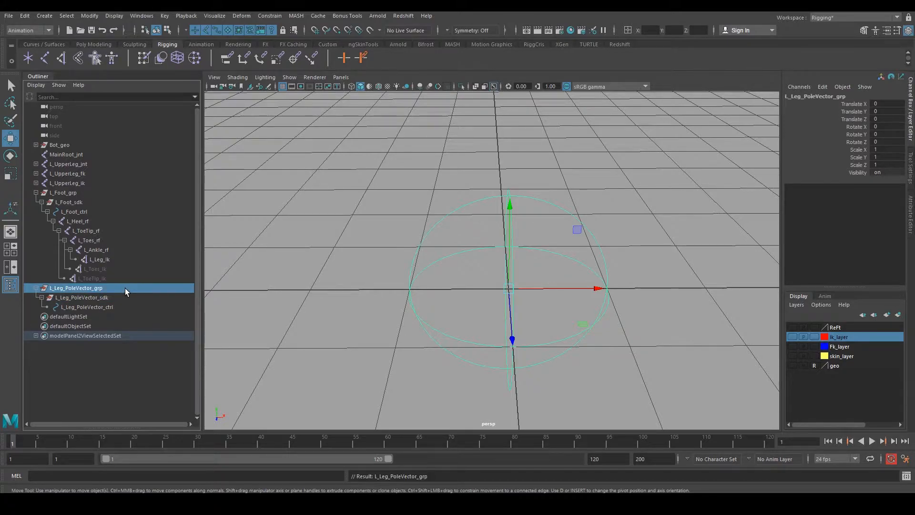
left_click(36, 288)
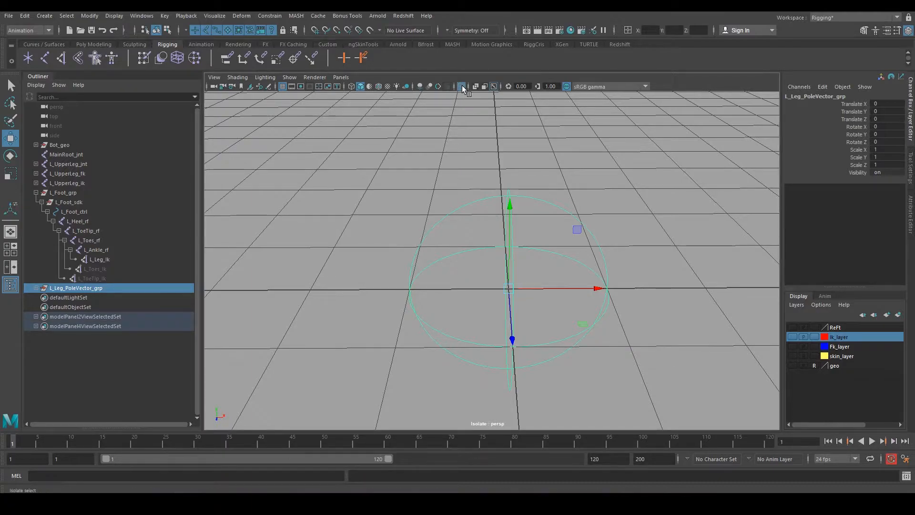
Step: Turn off isolate select and make the Ik_layer visible to show the leg joints with the pole vector control
left_click(792, 336)
left_click_drag(668, 284, 499, 291, "alt")
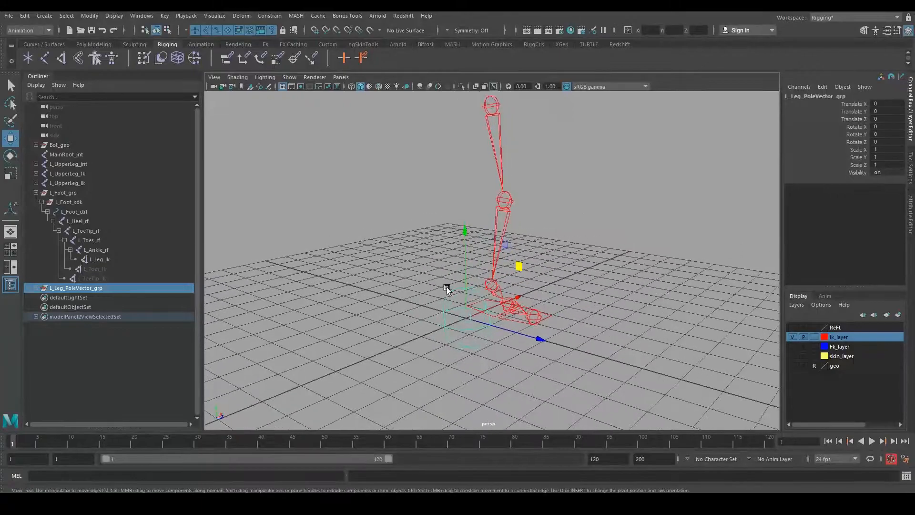
left_click(36, 289)
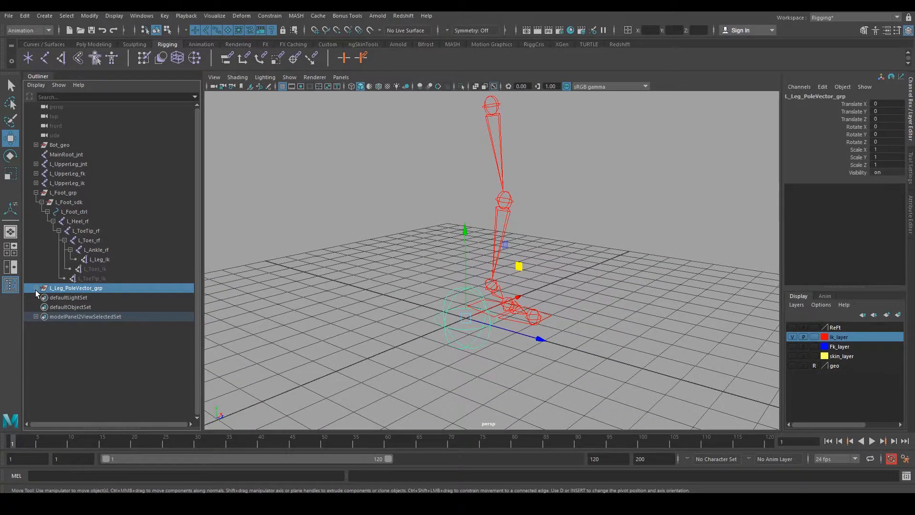
Step: Expand the L_Leg_PoleVector_grp hierarchy down to its control and give the 3D view more width
left_click(36, 289)
left_click(36, 289)
left_click_drag(203, 292, 223, 290)
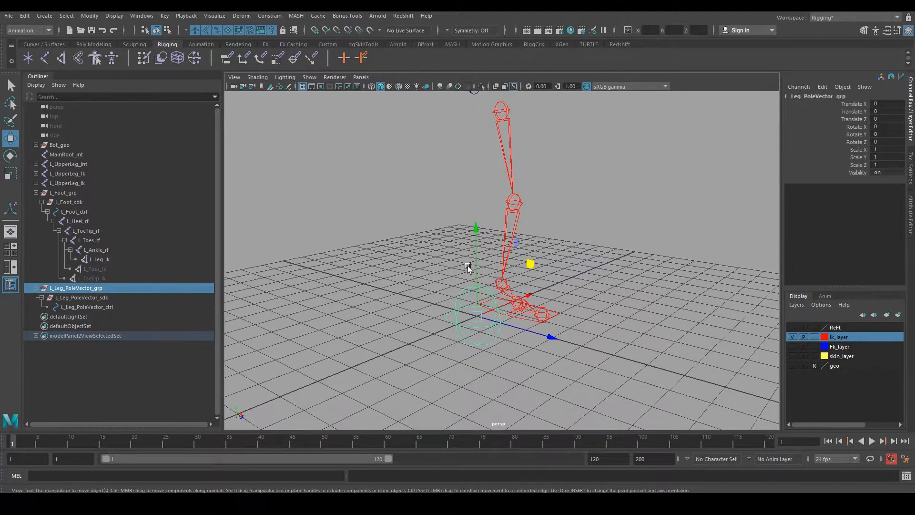
left_click_drag(223, 257, 151, 257)
Step: Try placing the pole vector control near the knee by hand and check the control's transform values
left_click_drag(487, 271, 562, 157)
key("ctrl+z")
left_click(103, 307)
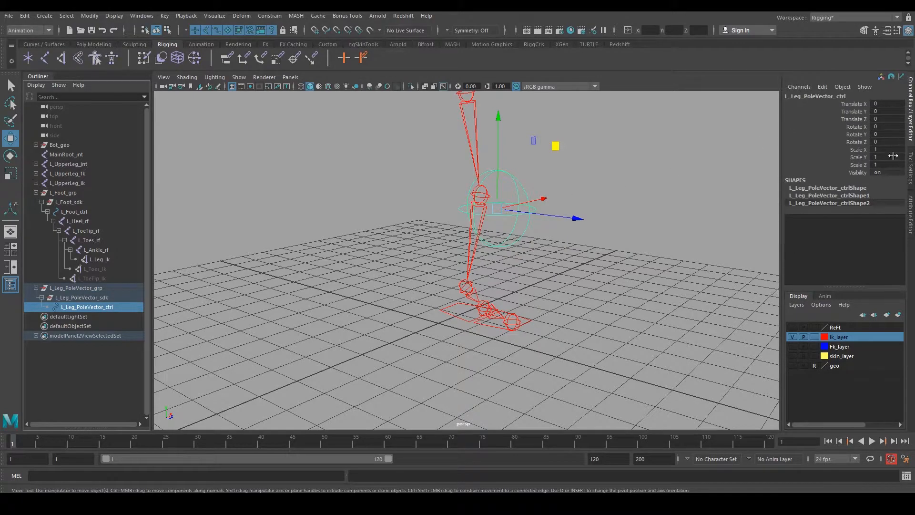
key("Up")
key("Up")
left_click_drag(678, 225, 505, 227, "alt")
mouse_move(425, 255)
left_mouse_down("alt")
mouse_move(445, 258)
mouse_move(429, 255)
left_mouse_up("alt")
Step: Match all transforms of L_Leg_PoleVector_grp to the L_LowerLeg_ik knee joint
left_click(99, 287)
left_click_drag(490, 261, 407, 174, "alt")
left_click(536, 194)
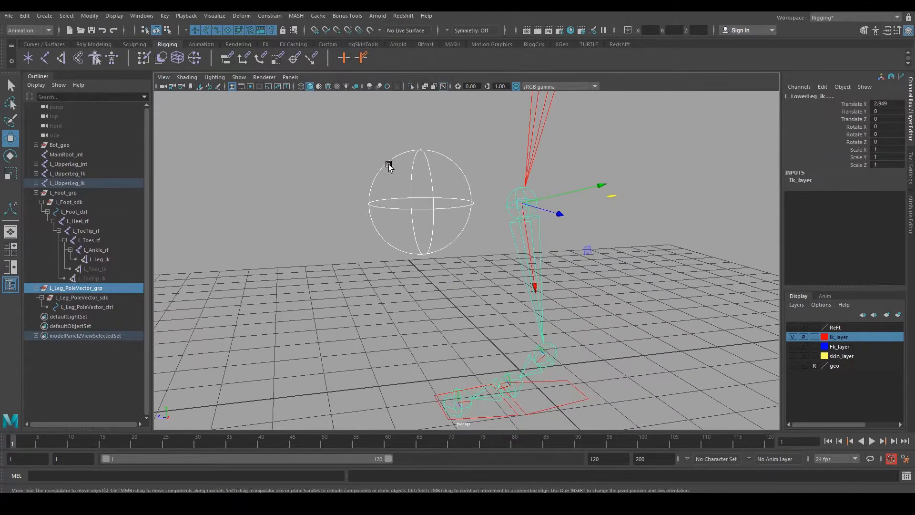
left_click(89, 16)
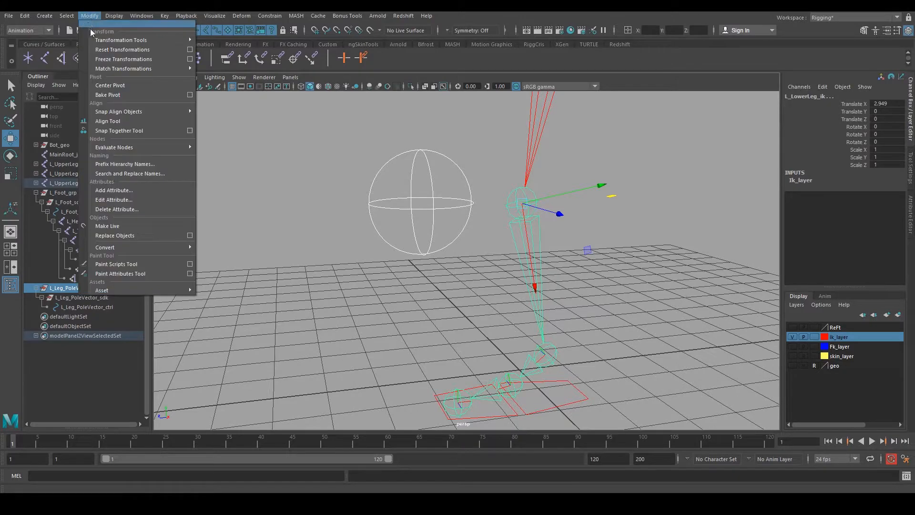
mouse_move(101, 69)
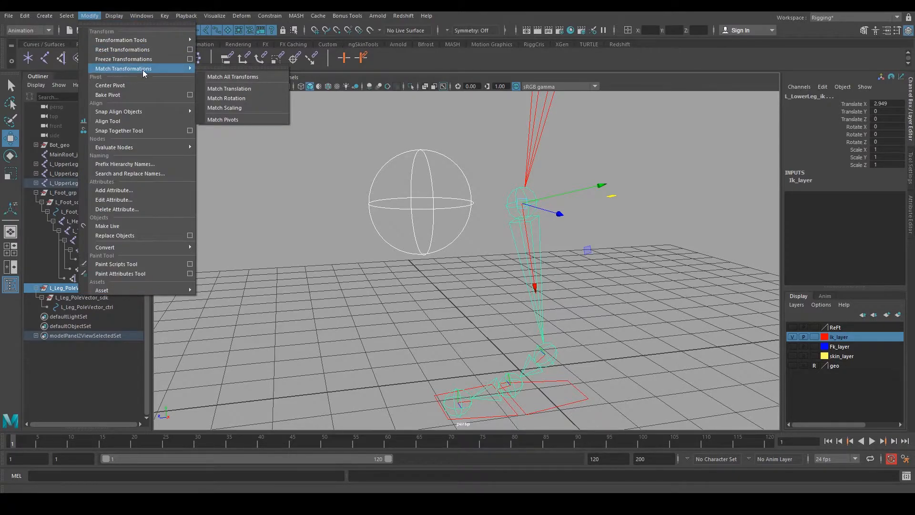
left_click(233, 77)
left_click_drag(408, 122, 602, 221, "alt")
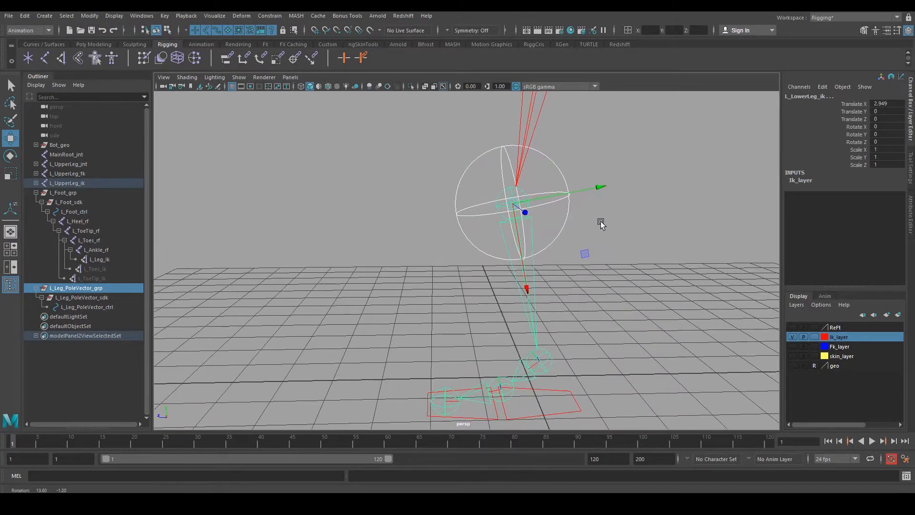
Step: Set the Move tool's axis orientation to World and move L_Leg_PoleVector_grp forward of the knee to about Translate Z 3.56
left_click(128, 288)
left_click_drag(628, 279, 625, 260, "alt")
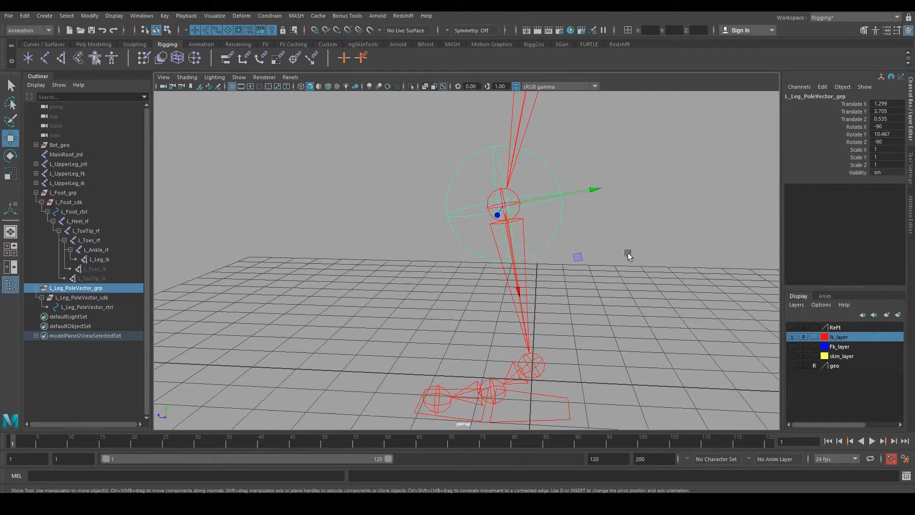
left_click(628, 199)
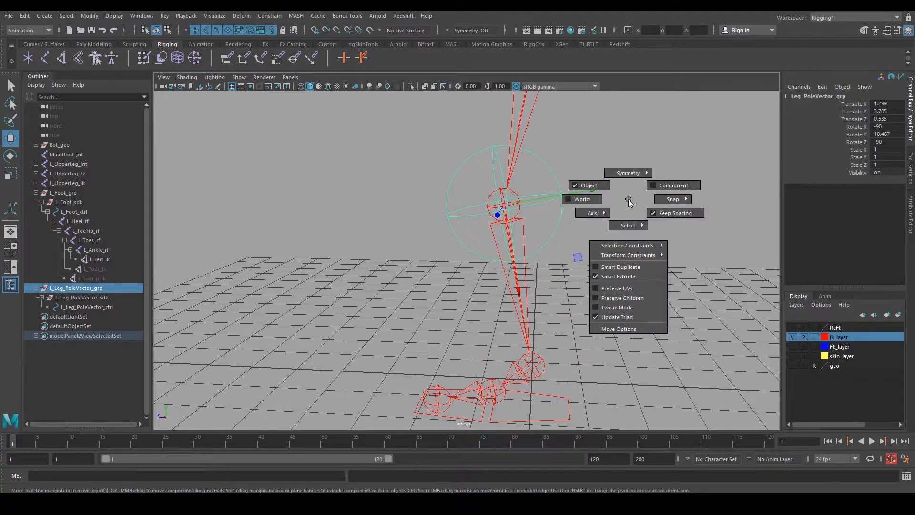
left_click_drag(627, 202, 583, 206)
left_click_drag(625, 203, 621, 202)
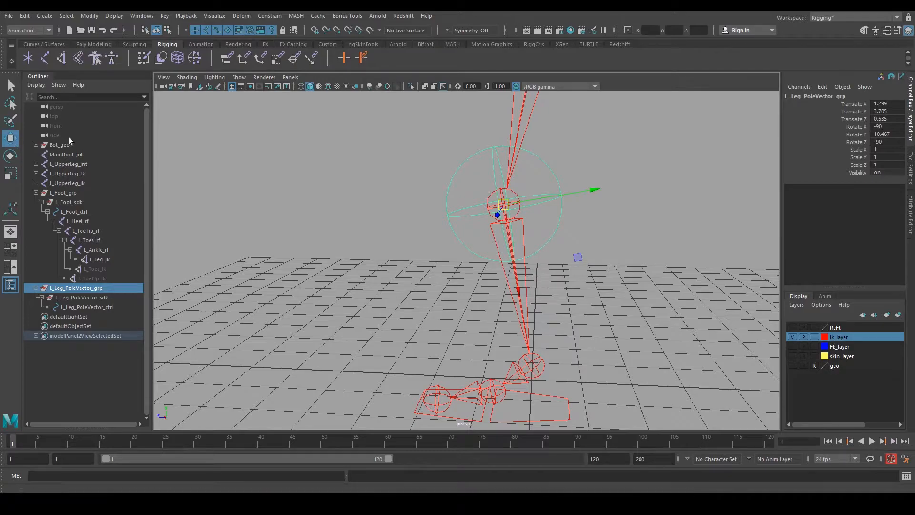
left_click(620, 193)
left_click_drag(620, 194, 572, 195)
left_click_drag(462, 200, 516, 217)
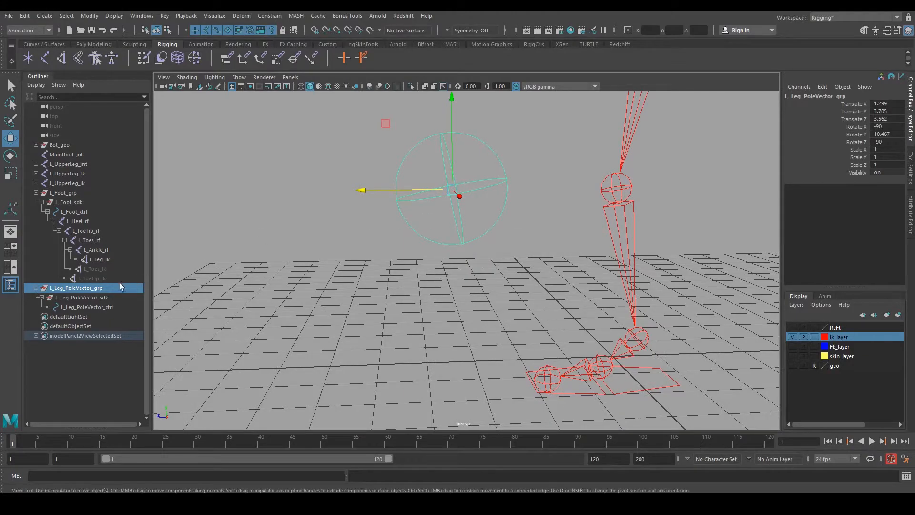
Step: Raise L_Foot_ctrl to about Translate Y 3.27 to test how far the bent knee reaches toward the pole vector control
left_click_drag(344, 277, 592, 278, "alt")
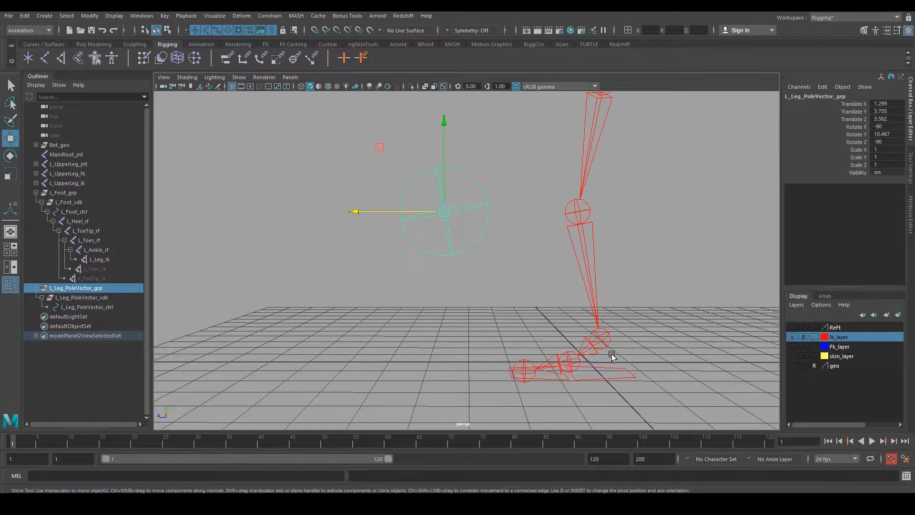
left_click_drag(611, 355, 570, 334, "alt")
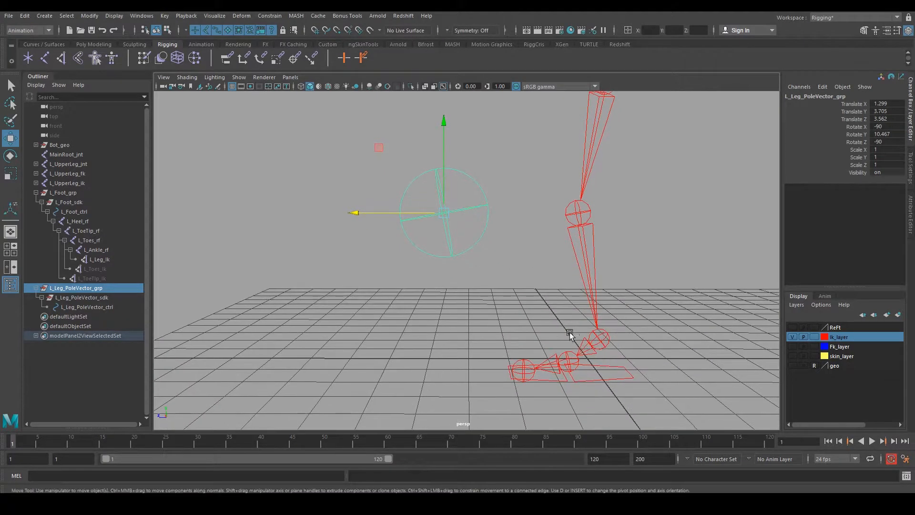
left_click(606, 376)
left_click_drag(611, 302, 500, 108)
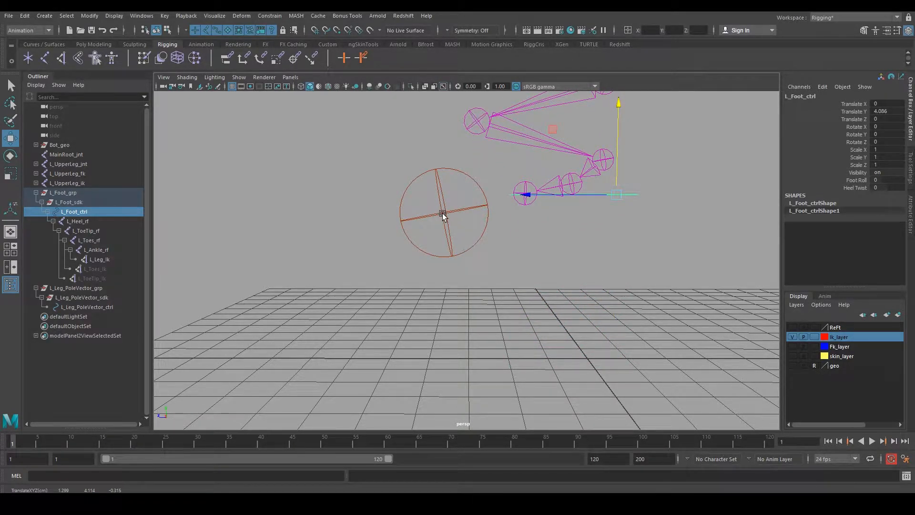
key("ctrl+z")
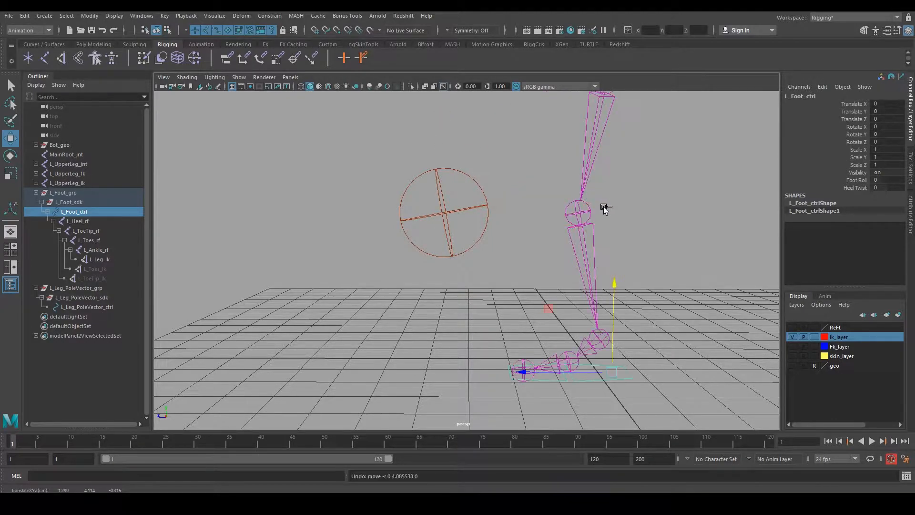
left_click_drag(613, 284, 482, 190)
Step: Draw vertical grease pencil guide lines through the bent knee and the pole vector control, and undo them
left_click(213, 87)
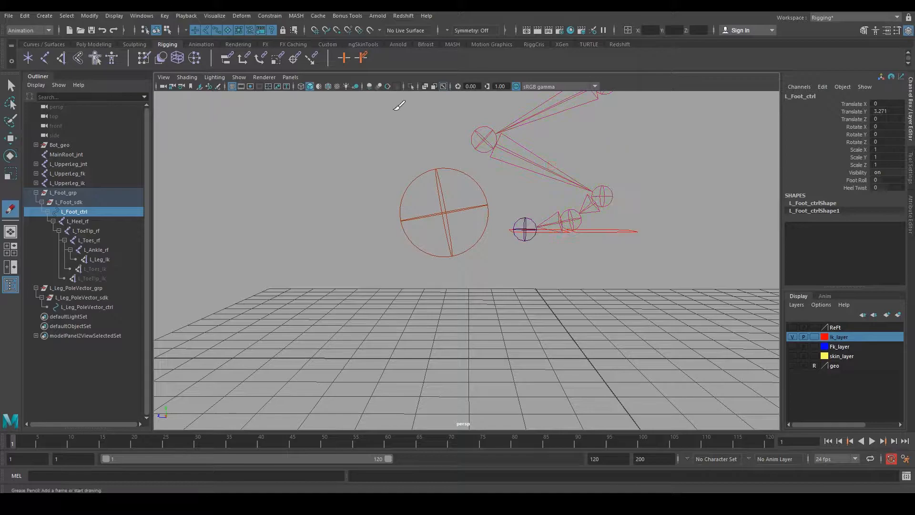
left_click_drag(486, 114, 480, 262)
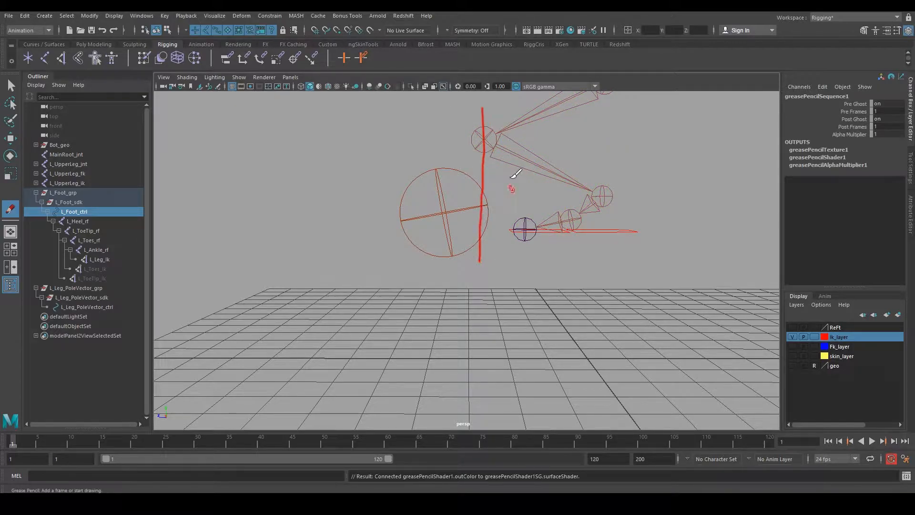
key("ctrl+z")
left_click_drag(487, 114, 492, 161)
key("ctrl+z")
left_click_drag(486, 113, 483, 316)
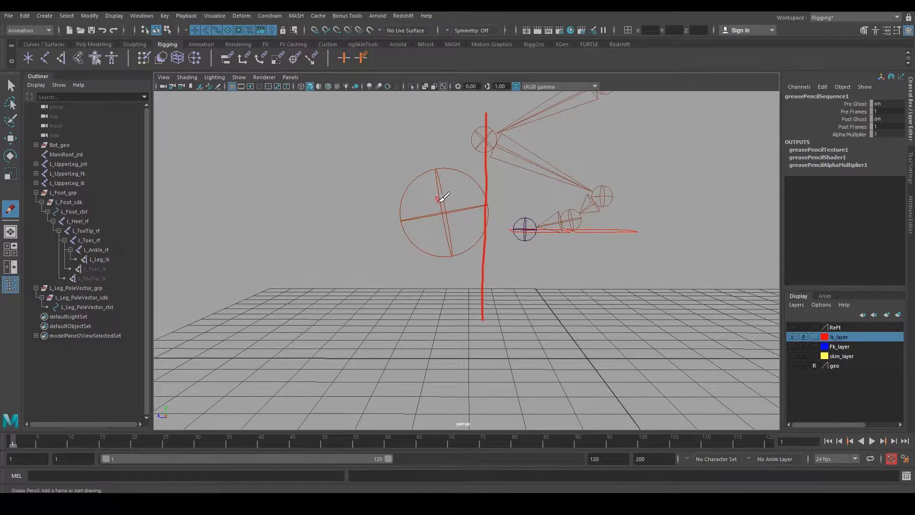
left_click_drag(441, 113, 448, 320)
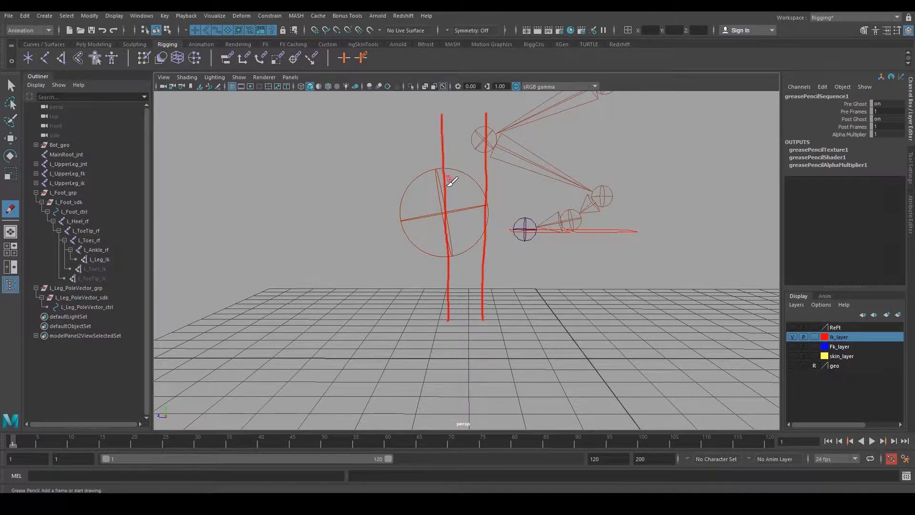
key("ctrl+z")
key("ctrl+z")
key("q")
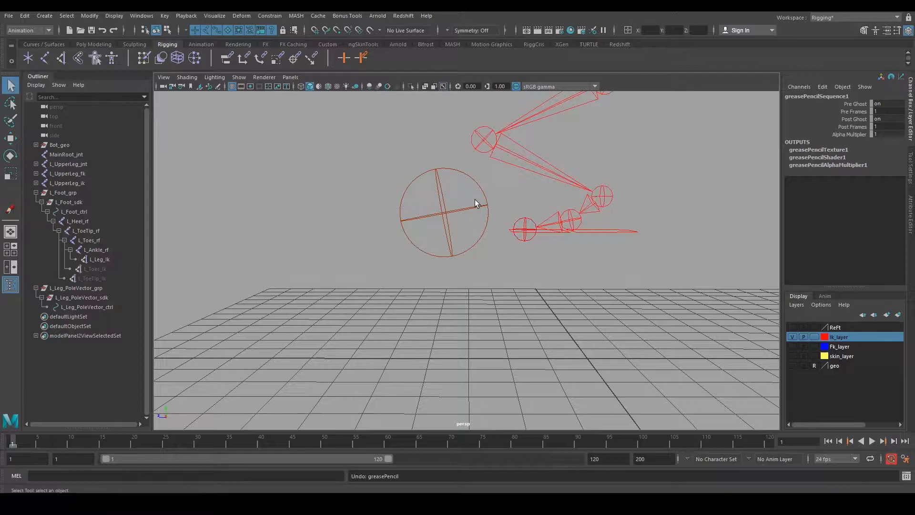
Step: Move L_Leg_PoleVector_grp farther forward of the knee to about Translate Z 4.1
left_click(481, 209)
left_click(125, 288)
key("w")
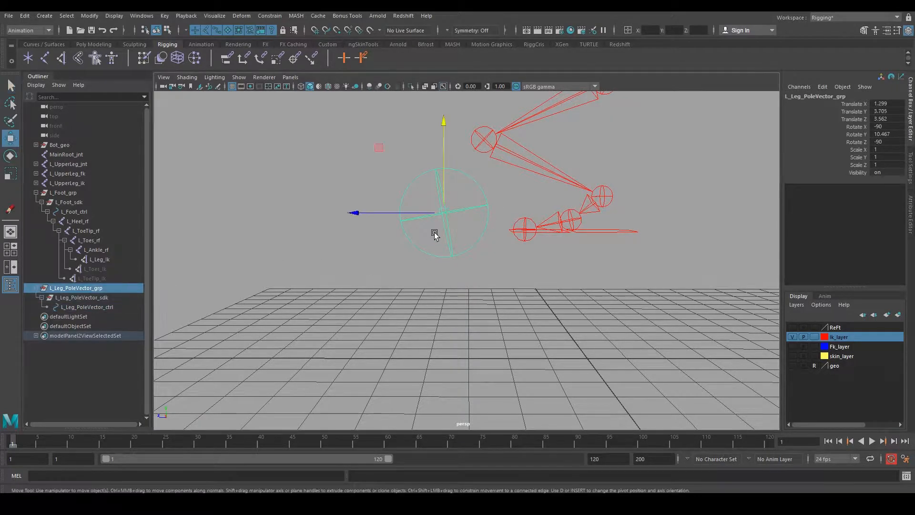
left_click_drag(384, 213, 362, 214)
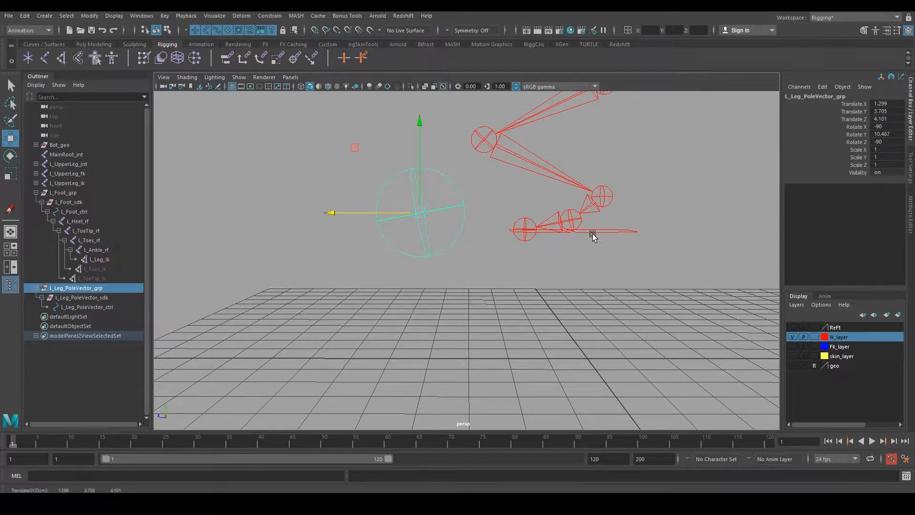
Step: Reset L_Foot_ctrl by setting its Translate Y to 0
left_click_drag(593, 232, 626, 229, "alt")
left_click(624, 230)
double_click(888, 115)
type("0")
key("Return")
Step: Scale the pole vector control's curve CVs down to a small sphere in component mode, and return to object mode
left_click_drag(643, 211, 513, 198, "alt")
left_click(453, 206)
left_click(168, 30)
left_click_drag(329, 131, 483, 290)
key("e")
key("r")
left_click_drag(420, 215, 567, 213)
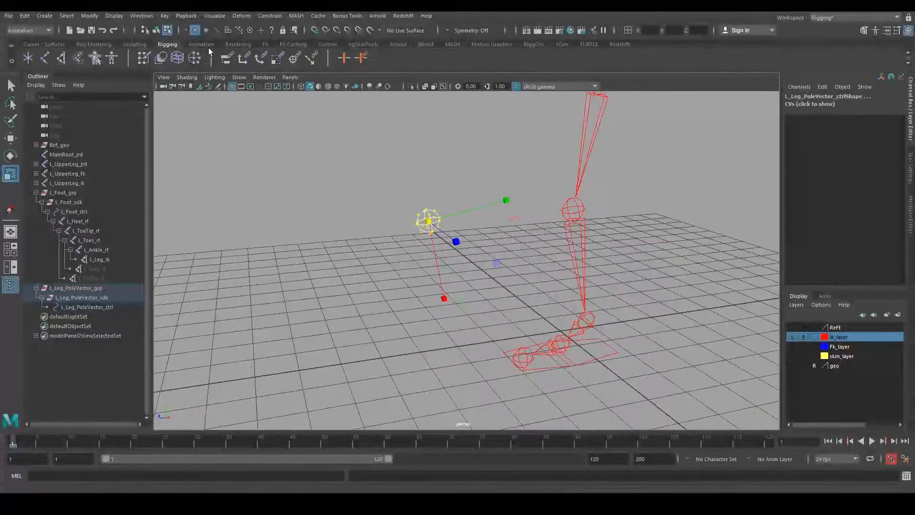
left_click(156, 30)
left_click(345, 248)
left_click_drag(345, 247, 388, 235, "alt")
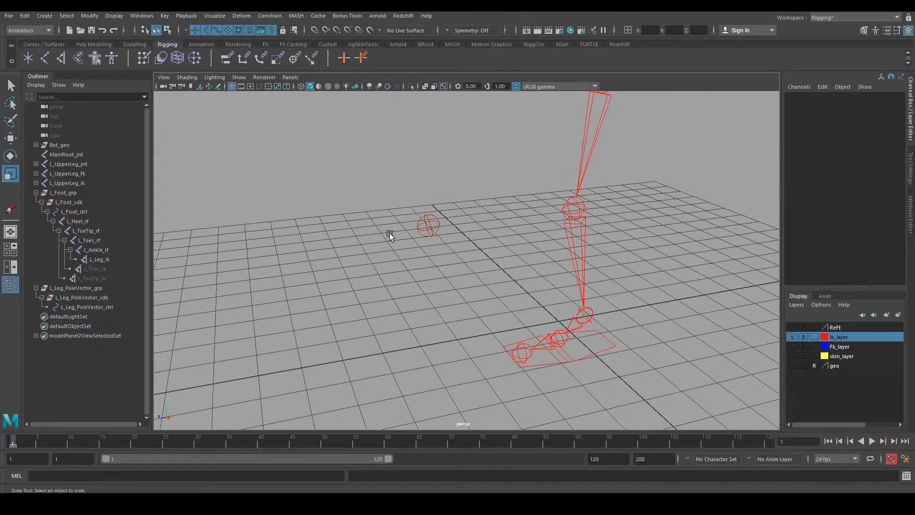
Step: Straighten L_Leg_PoleVector_grp by setting its Rotate Y to 0
left_click(418, 219)
left_click_drag(449, 236, 159, 321, "alt")
left_click(112, 289)
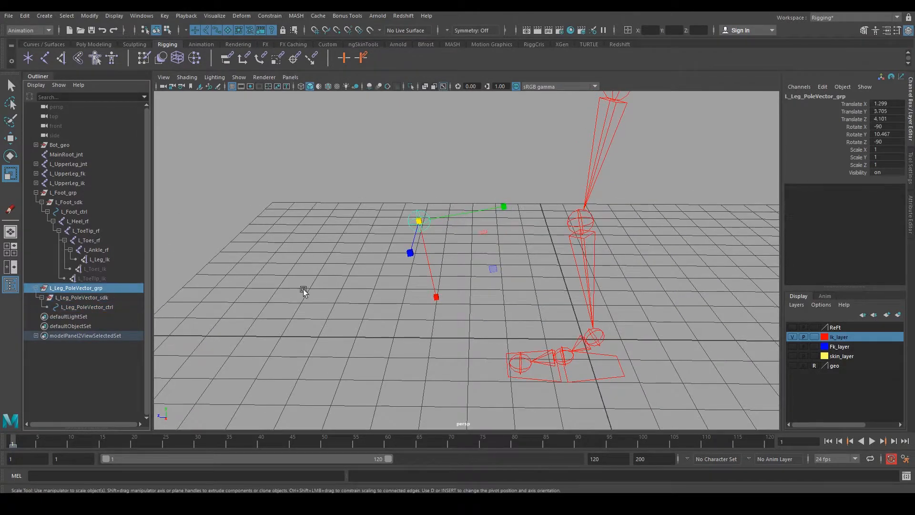
left_click_drag(238, 286, 443, 290, "alt")
middle_click_drag(443, 291, 442, 309, "alt")
left_click_drag(442, 309, 453, 309, "alt")
key("e")
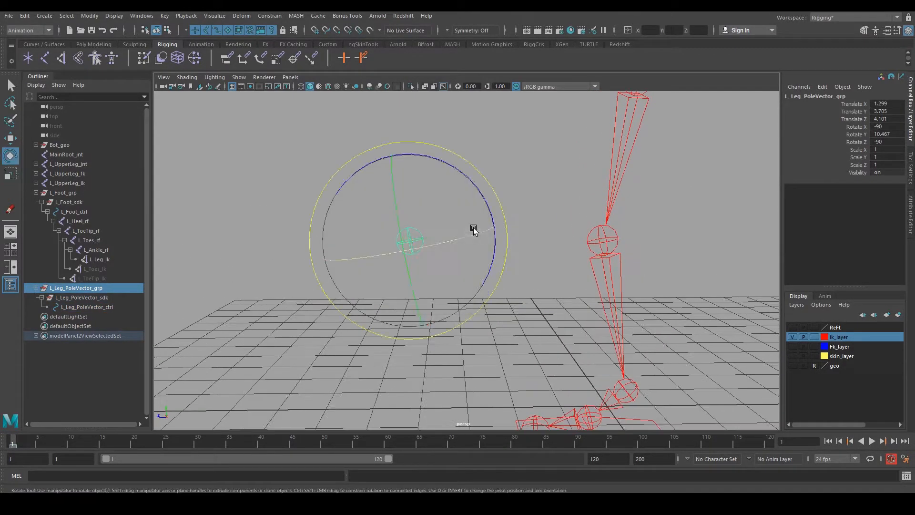
mouse_move(487, 200)
left_mouse_down()
mouse_move(488, 221)
mouse_move(487, 209)
left_mouse_up()
left_click(881, 134)
type("0")
key("Return")
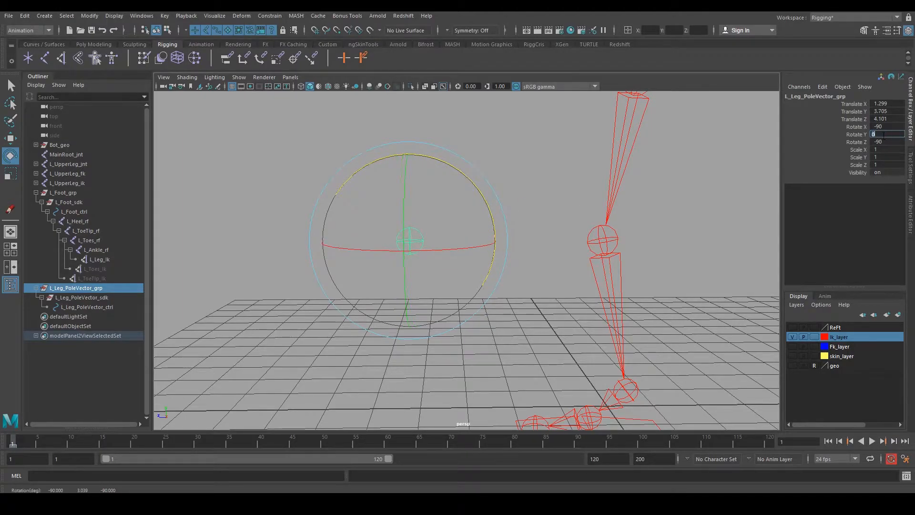
Step: Examine the position and move axes of L_Leg_PoleVector_ctrl relative to the leg joints
left_click_drag(572, 249, 628, 270, "alt")
left_click(686, 257)
left_click_drag(687, 257, 502, 285, "alt")
left_click(419, 267)
key("w")
left_click_drag(398, 276, 472, 296, "alt")
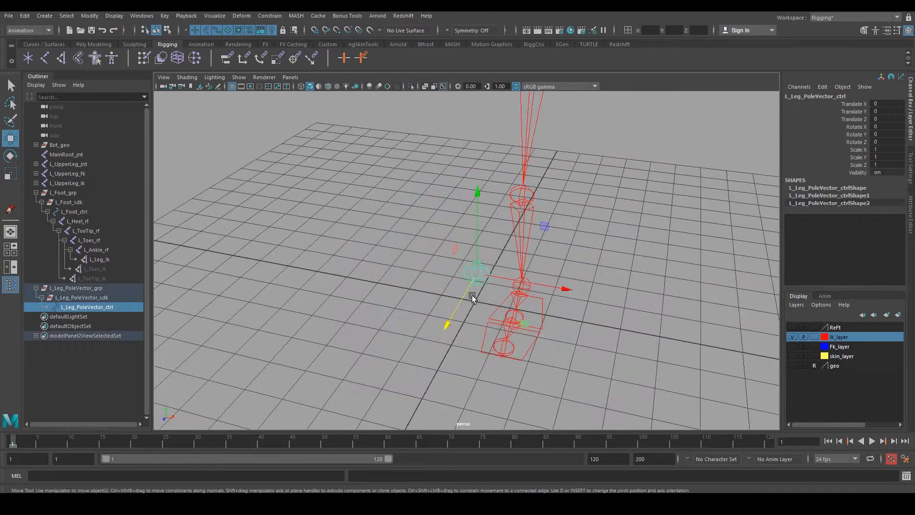
Step: Try rotating L_Leg_PoleVector_ctrl, undo the rotation and deselect the control
left_click_drag(582, 285, 447, 230, "alt")
key("e")
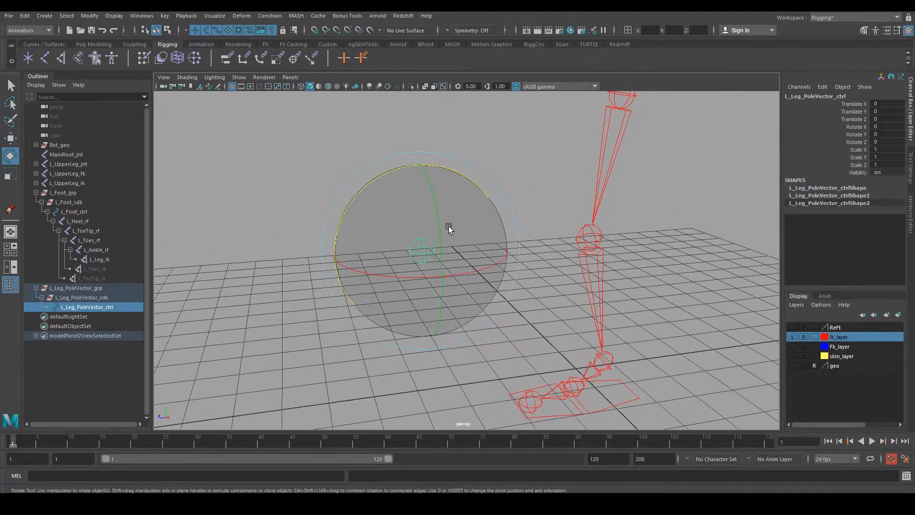
left_click_drag(472, 185, 351, 199)
key("ctrl+z")
left_click_drag(395, 238, 487, 246, "alt")
left_click_drag(598, 265, 761, 358, "alt")
key("w")
left_click(688, 327)
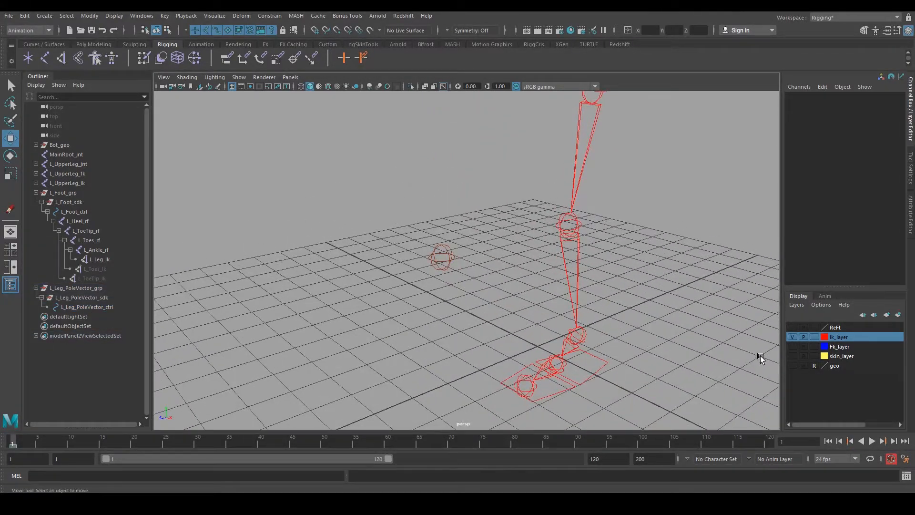
Step: Make the ReFt layer visible and apply a Pole Vector constraint from L_Leg_PoleVector_ctrl to the L_Leg_Ik handle
left_click(792, 328)
left_click_drag(615, 320, 529, 294, "alt")
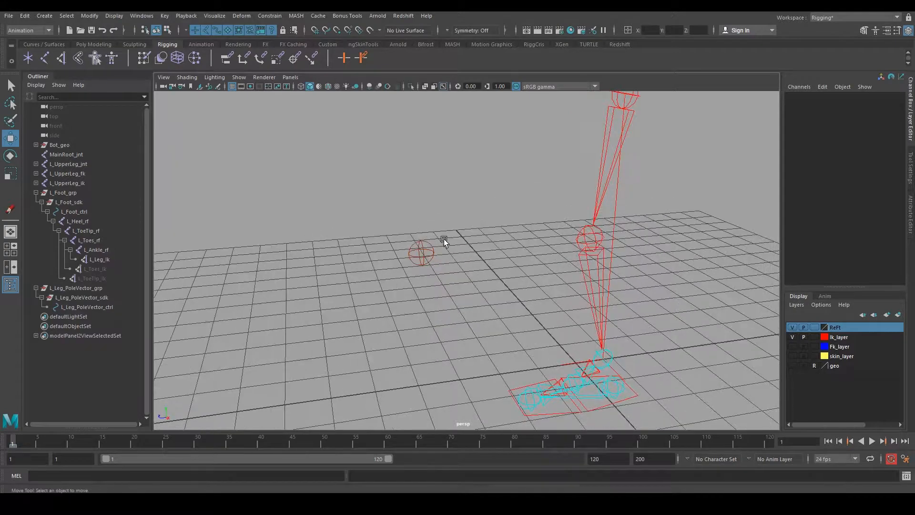
left_click(425, 253)
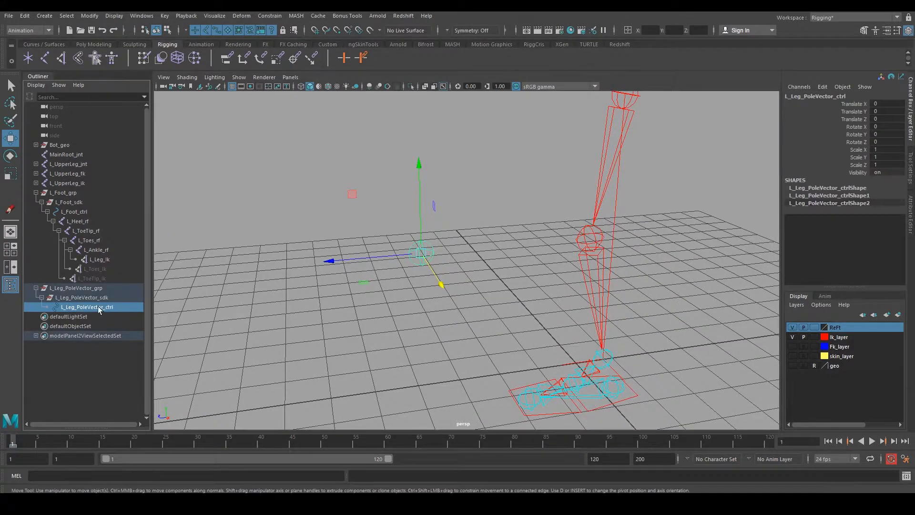
left_click_drag(455, 386, 510, 328, "alt")
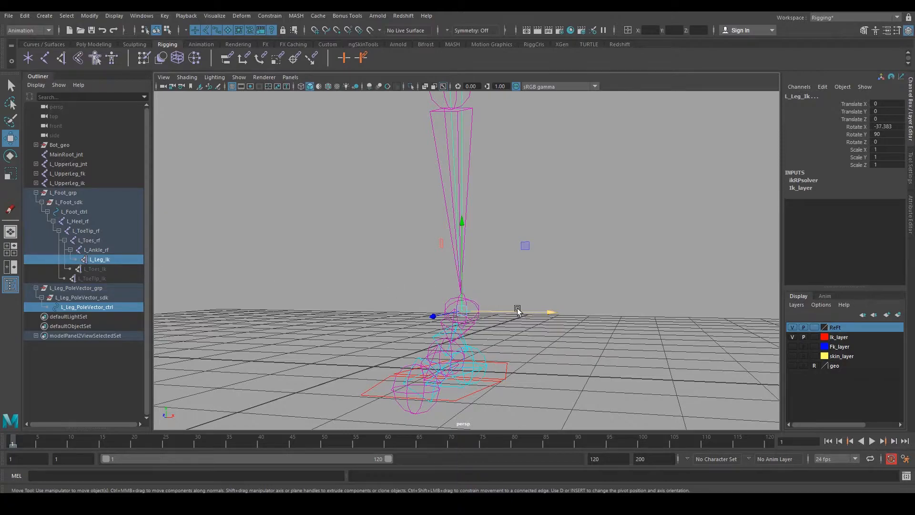
key("ctrl+z")
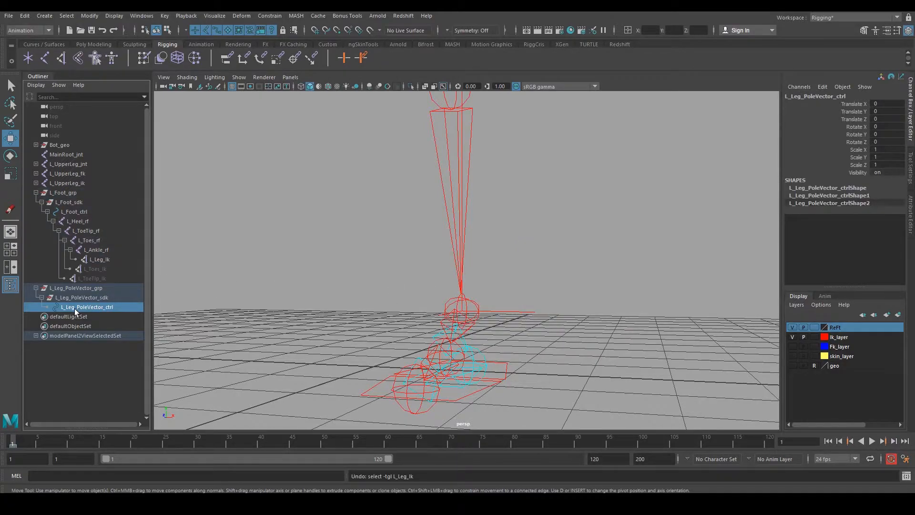
left_click(96, 259, "ctrl")
scroll(310, 338, "down", 3)
left_click_drag(465, 314, 438, 319, "alt")
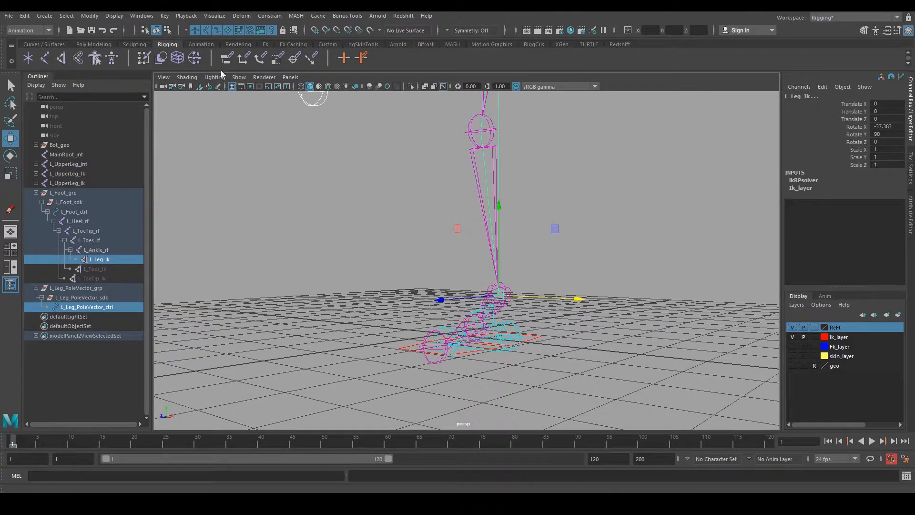
left_click(273, 15)
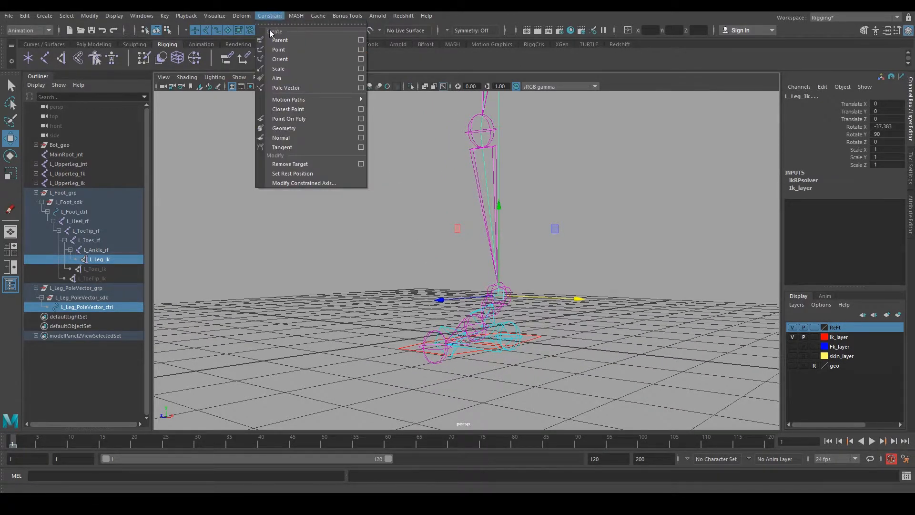
left_click(292, 89)
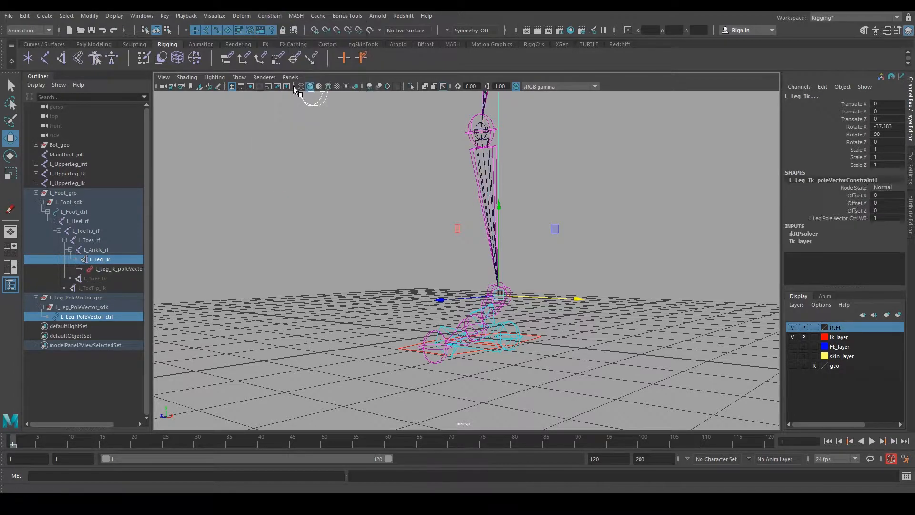
Step: Try moving L_Leg_PoleVector_ctrl to test the knee, and undo the move
middle_click_drag(444, 161, 445, 217, "alt")
left_click_drag(444, 218, 426, 217, "alt")
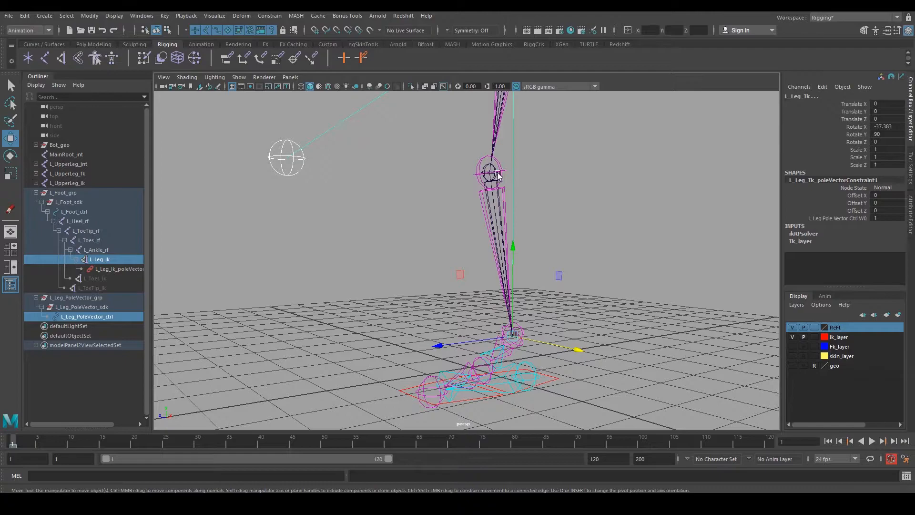
middle_click_drag(493, 175, 470, 210, "alt")
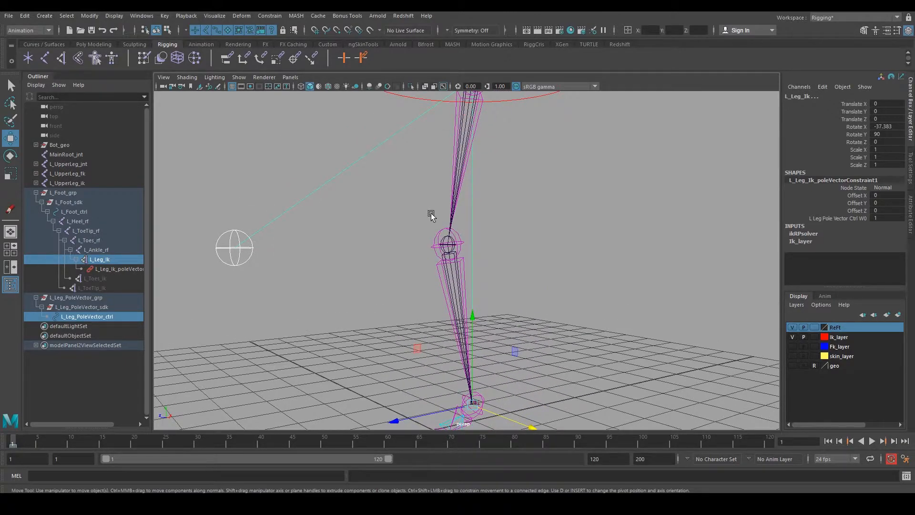
left_click(331, 262)
left_click(235, 259)
left_click_drag(235, 259, 304, 260, "alt")
left_click_drag(462, 348, 525, 329)
key("ctrl+z")
Step: Hide the L_Leg_Ik handle at the left ankle and clear the selection
middle_click_drag(524, 329, 495, 260, "alt")
right_click_drag(494, 260, 557, 334, "alt")
left_click_drag(557, 333, 592, 315, "alt")
middle_click_drag(592, 315, 516, 264, "alt")
right_click_drag(516, 265, 488, 302, "alt")
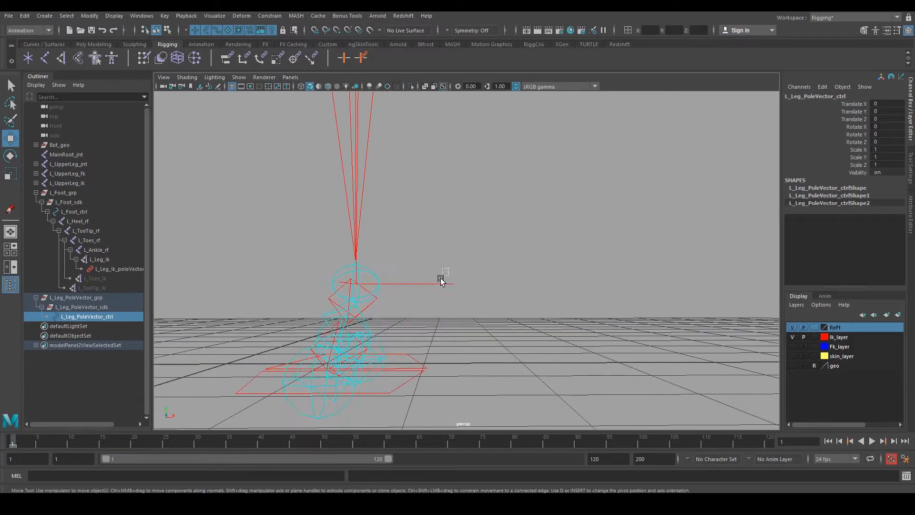
left_click(445, 277)
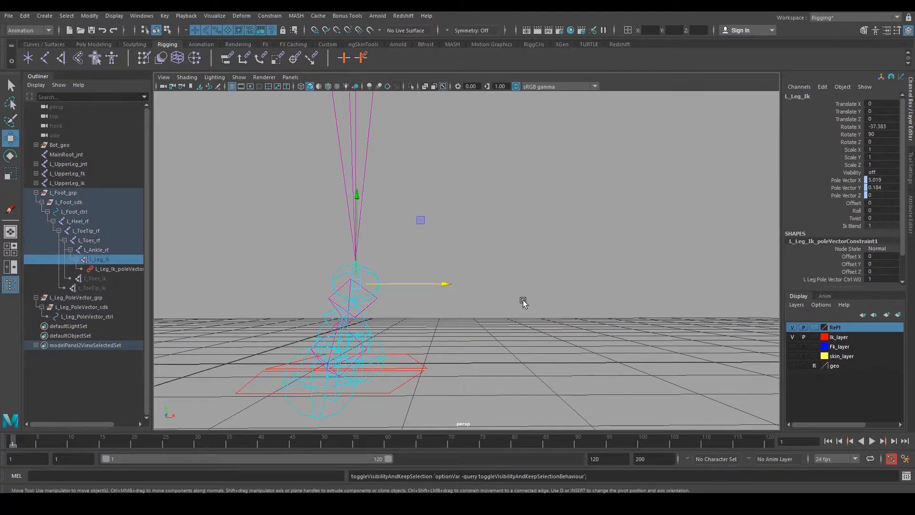
left_click(541, 310)
Step: Hide the reverse foot chain by hiding its root joint, L_Heel_rf
left_click_drag(544, 310, 566, 365, "alt")
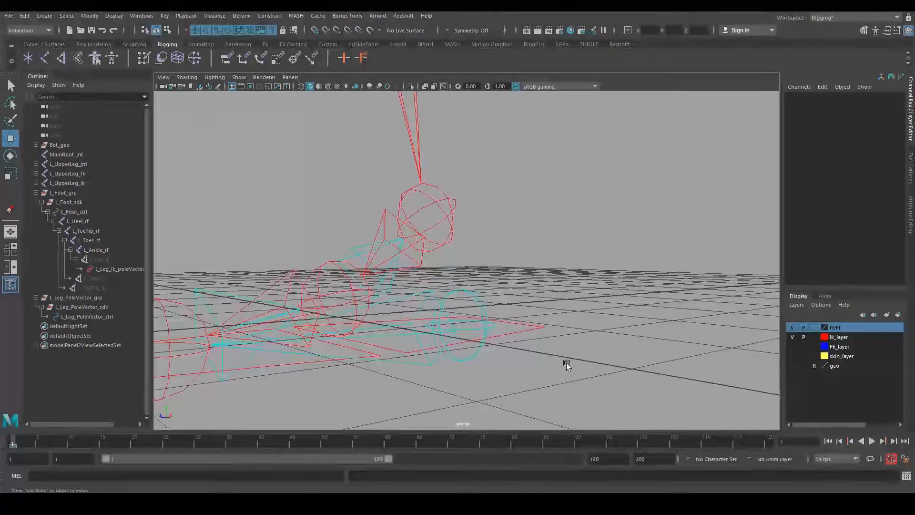
left_click(476, 303)
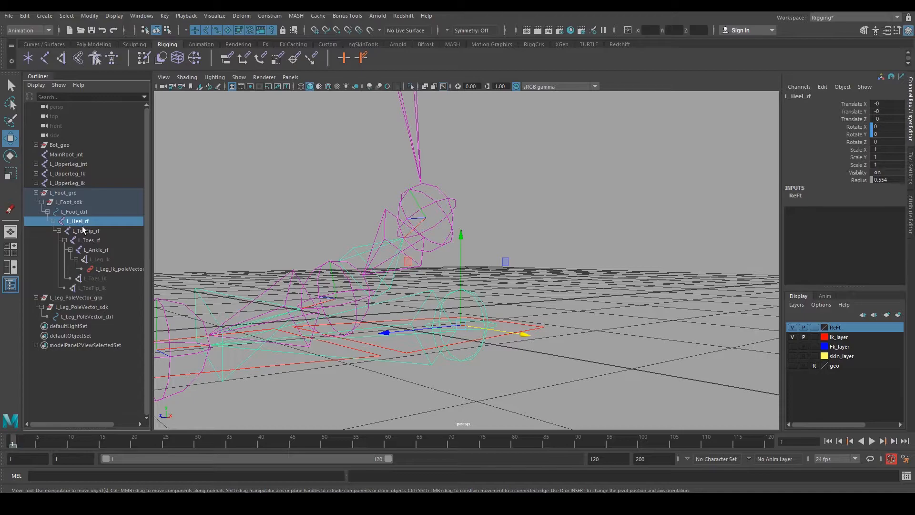
left_click(534, 288)
left_click(486, 295)
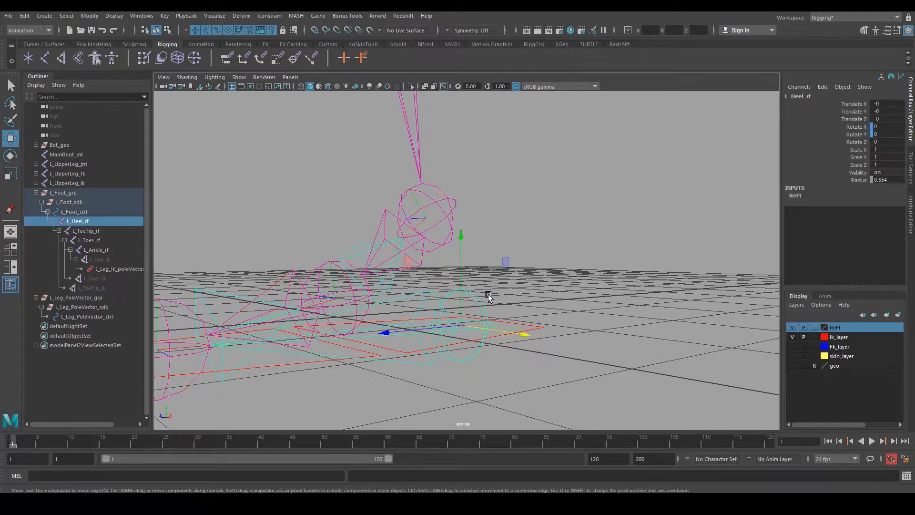
key("h")
scroll(484, 291, "down", 3)
left_click_drag(568, 309, 551, 317, "alt")
right_click_drag(551, 317, 503, 270, "alt")
middle_click_drag(503, 270, 474, 303, "alt")
left_click(210, 256)
Step: Collapse the L_Foot_grp and L_Leg_PoleVector_grp hierarchies and group the two together
left_click(36, 193)
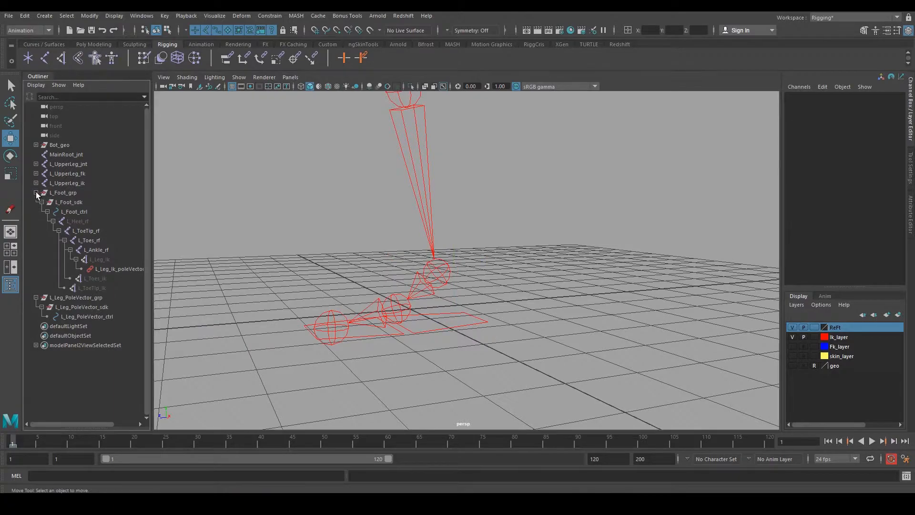
left_click(36, 193)
left_click(35, 202)
left_click(59, 201)
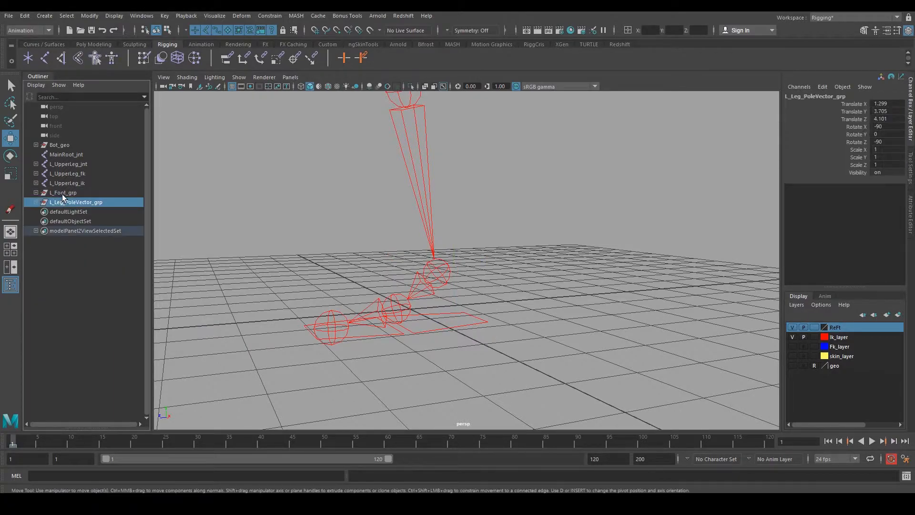
left_click(62, 193, "shift")
left_click(63, 193)
left_click(67, 202, "shift")
left_click_drag(348, 229, 469, 255, "alt")
right_click_drag(469, 255, 429, 209, "alt")
middle_click_drag(429, 210, 460, 288, "alt")
mouse_move(460, 289)
left_mouse_down("alt")
mouse_move(488, 291)
mouse_move(463, 289)
left_mouse_up("alt")
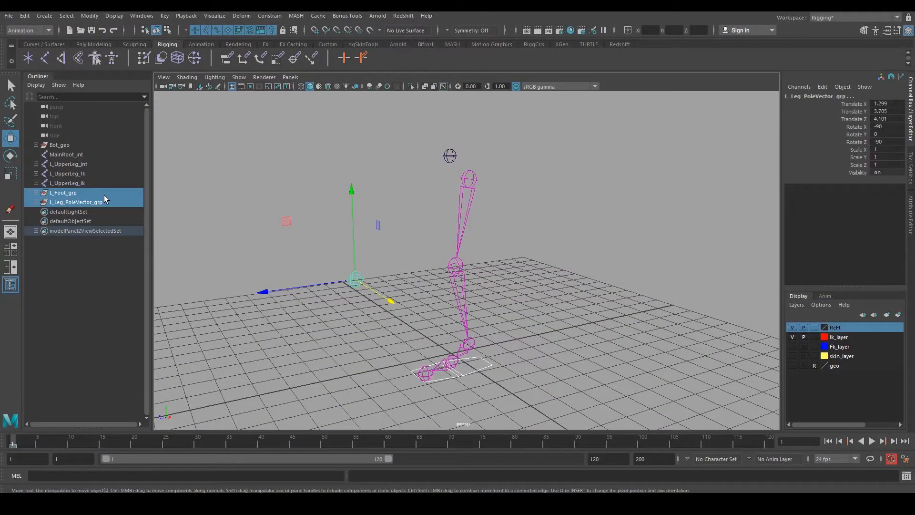
key("ctrl+g")
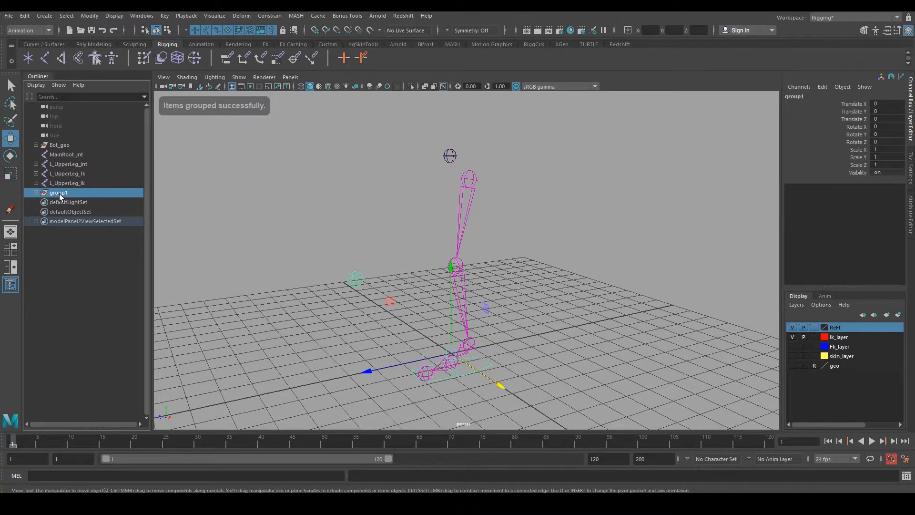
Step: Rename the new group of leg IK controls as L_Leg_Ik_Ctrls_grp
double_click(59, 193)
type("L_Ik")
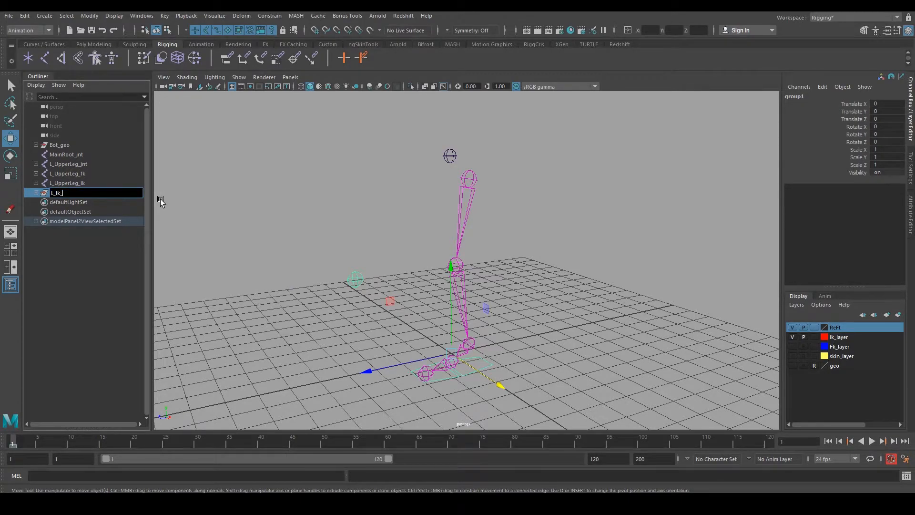
type("_Leg_")
type("Ctrl")
key("BackSpace")
key("BackSpace")
key("BackSpace")
key("BackSpace")
key("BackSpace")
key("BackSpace")
key("BackSpace")
key("BackSpace")
key("BackSpace")
key("BackSpace")
type("Leg_IkC")
key("BackSpace")
type("_Ctrls_grp")
key("Return")
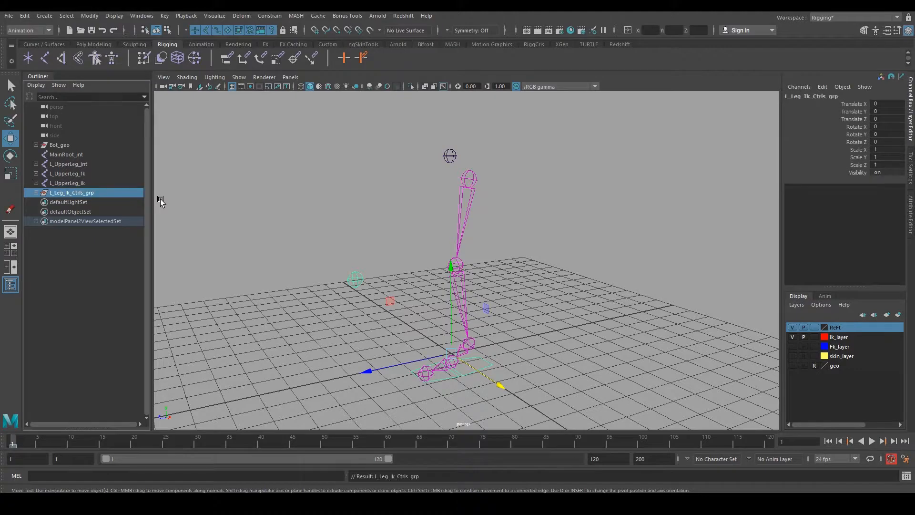
Step: Put the L_UpperLeg_ik joint chain into its own group
left_click_drag(209, 232, 328, 233, "alt")
left_click_drag(524, 295, 314, 247, "alt")
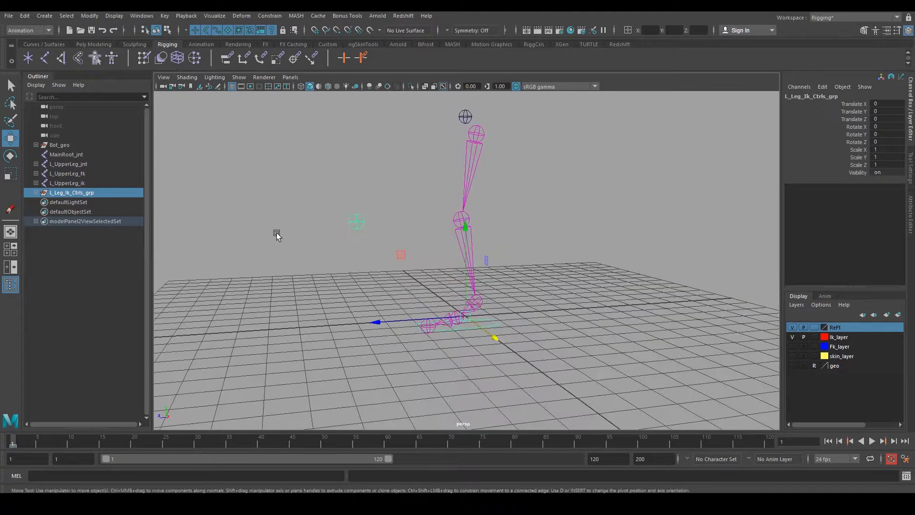
left_click(83, 174)
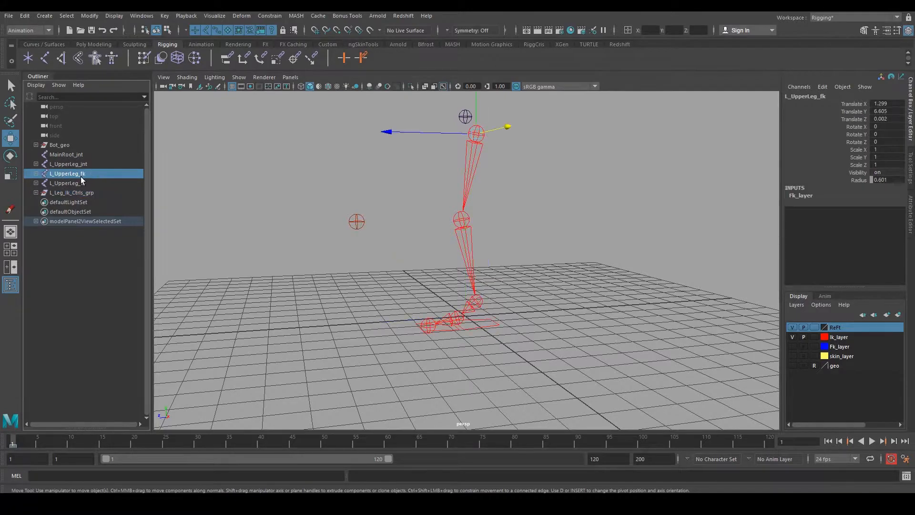
left_click(79, 183)
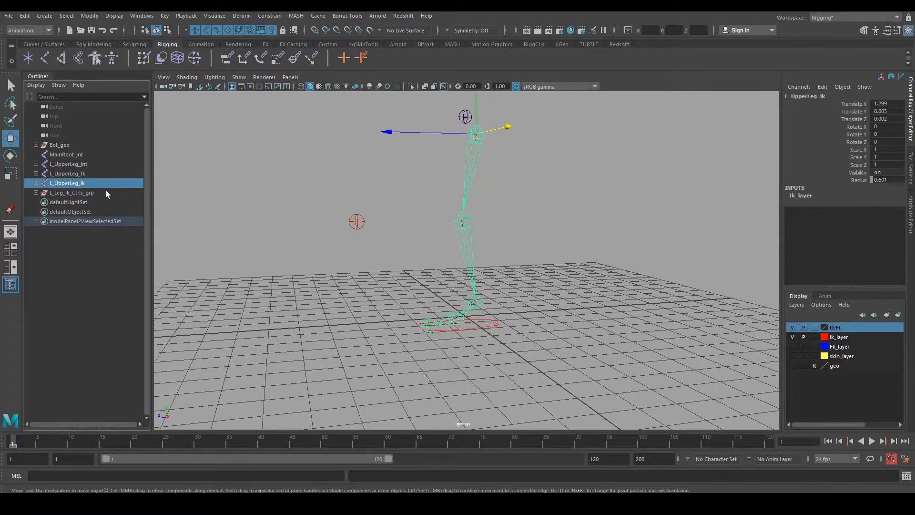
left_click(78, 174)
left_click(82, 184)
left_click(84, 173)
left_click(90, 184)
key("ctrl+g")
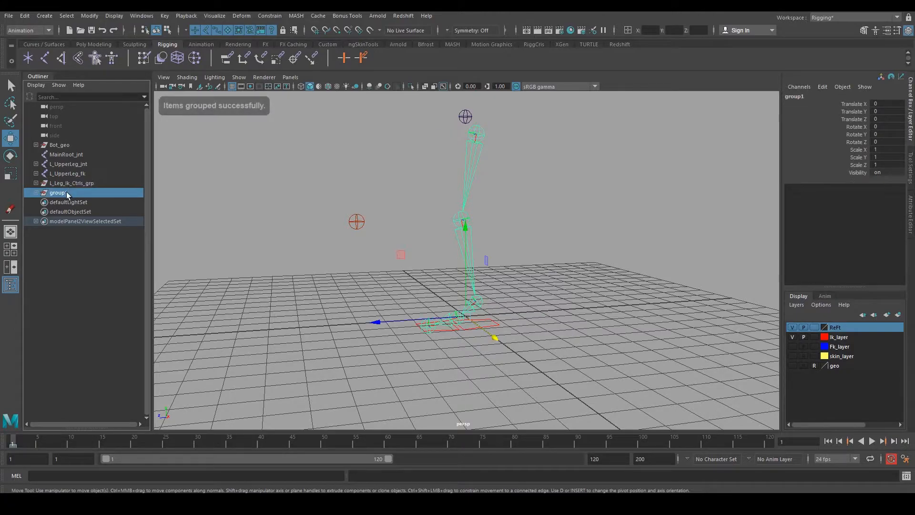
Step: Rename the IK joint chain's group as L_Leg_Ik_joint_grp, reusing the controls group's name as the base
double_click(77, 186)
key("ctrl+c")
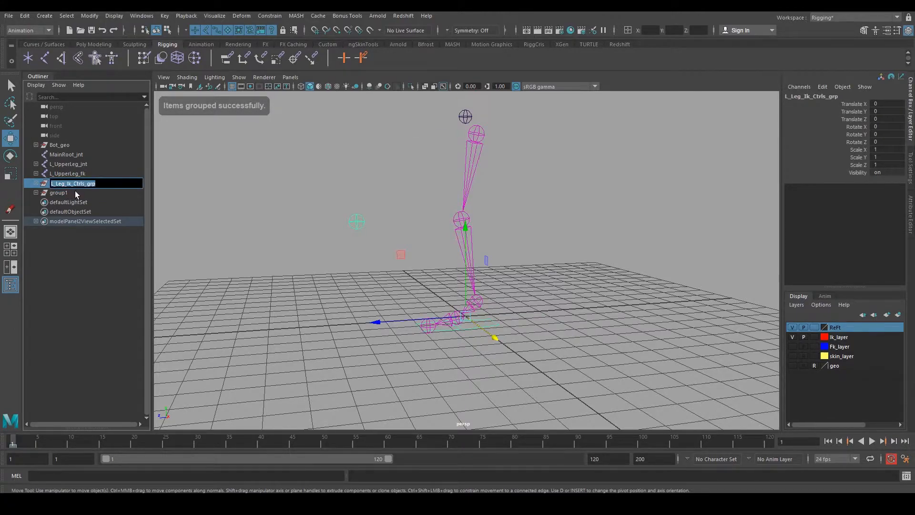
double_click(59, 193)
key("ctrl+v")
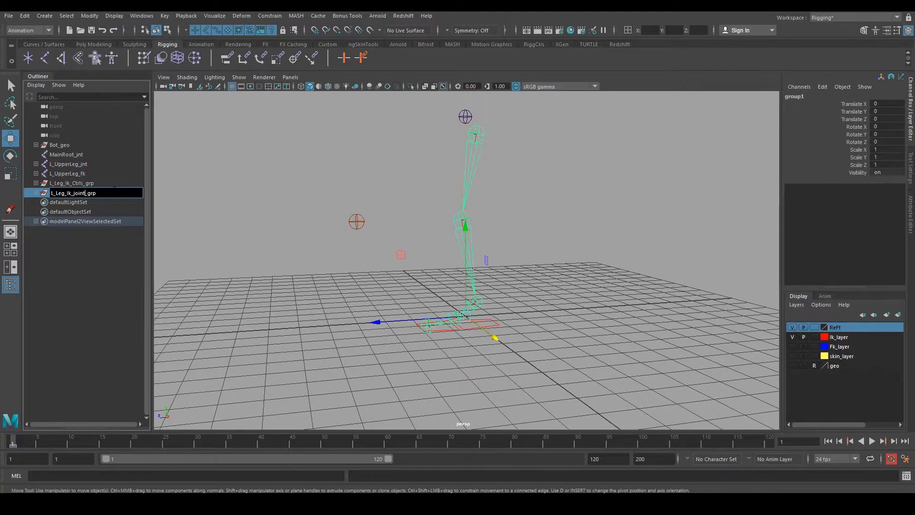
key("Return")
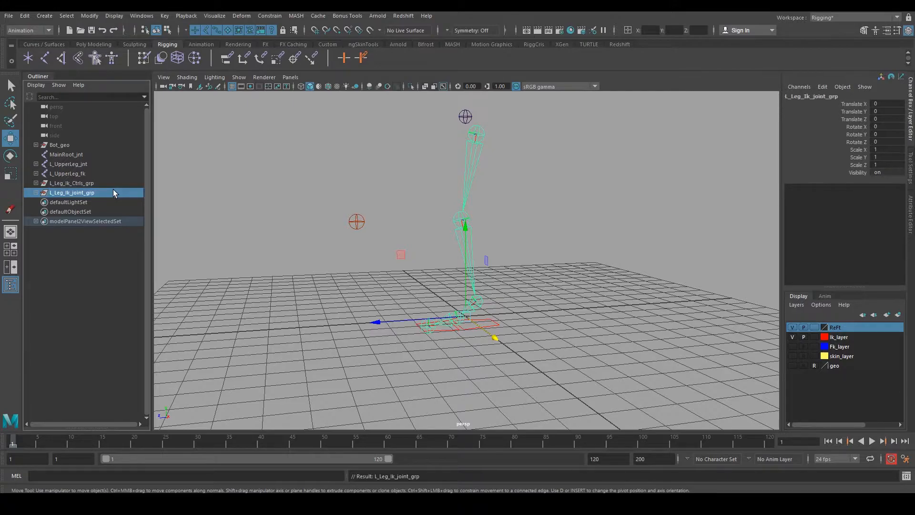
left_click_drag(436, 247, 484, 289, "alt")
left_click(546, 254)
left_click(72, 192)
left_click(71, 183, "ctrl")
left_click(520, 264)
left_click_drag(519, 264, 501, 286, "alt")
Step: Try the Foot Roll and Heel Twist attributes of L_Foot_ctrl, undoing the changes
left_click(473, 311)
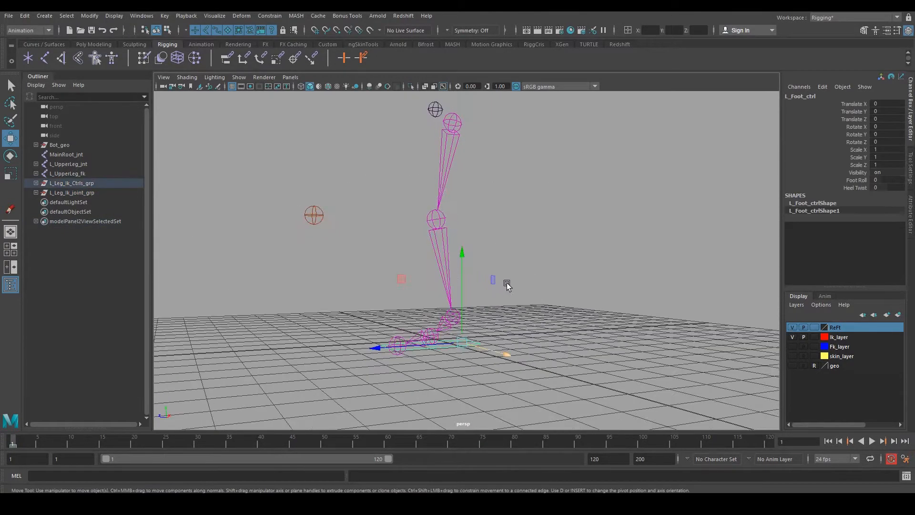
left_click(856, 180)
middle_click_drag(814, 196, 356, 268)
key("ctrl+z")
left_click(715, 271)
key("w")
left_click(478, 355)
left_click(856, 187)
middle_click_drag(855, 187, 456, 286)
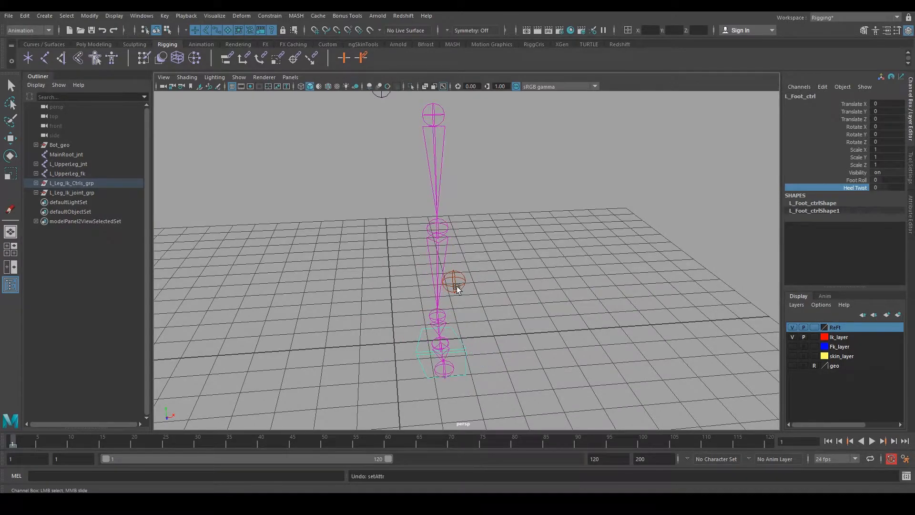
Step: Try moving L_Leg_PoleVector_ctrl sideways along its X axis, and undo the move
left_click(453, 281)
left_click_drag(487, 283, 576, 272)
key("ctrl+z")
key("q")
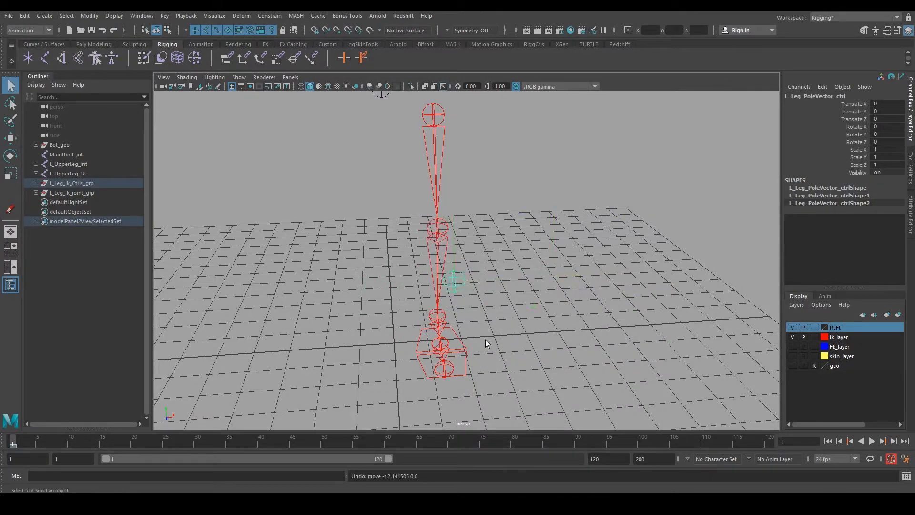
Step: Try Heel Twist on L_Foot_ctrl against the pole vector control, and undo the change
left_click(465, 347)
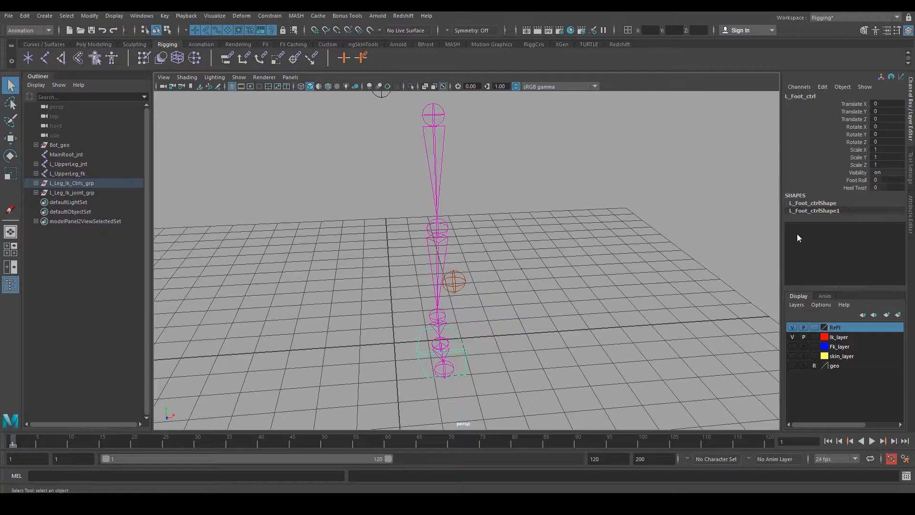
left_click(858, 187)
middle_click_drag(567, 206, 616, 238)
left_click(465, 282)
key("w")
key("ctrl+z")
key("ctrl+z")
key("ctrl+z")
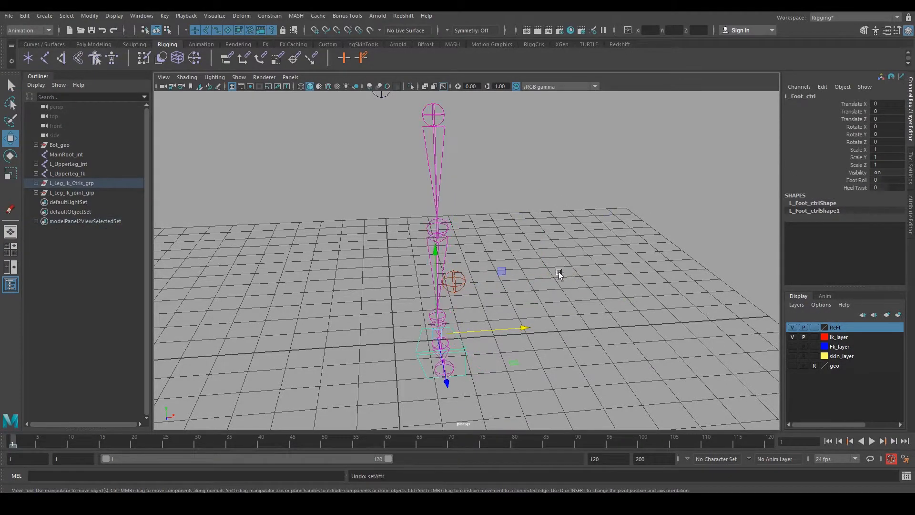
left_click_drag(561, 272, 524, 310, "alt")
right_click_drag(524, 311, 578, 333, "alt")
key("q")
left_click(578, 333)
left_click_drag(578, 333, 529, 343, "alt")
right_click_drag(529, 343, 458, 327, "alt")
left_click_drag(459, 327, 449, 331, "alt")
right_click_drag(450, 331, 520, 396, "alt")
left_click(478, 364)
left_click_drag(478, 365, 402, 271, "alt")
Step: Try moving L_Leg_PoleVector_ctrl, found inside L_Leg_Ik_Ctrls_grp, along its X axis, and undo the move
left_click(367, 254)
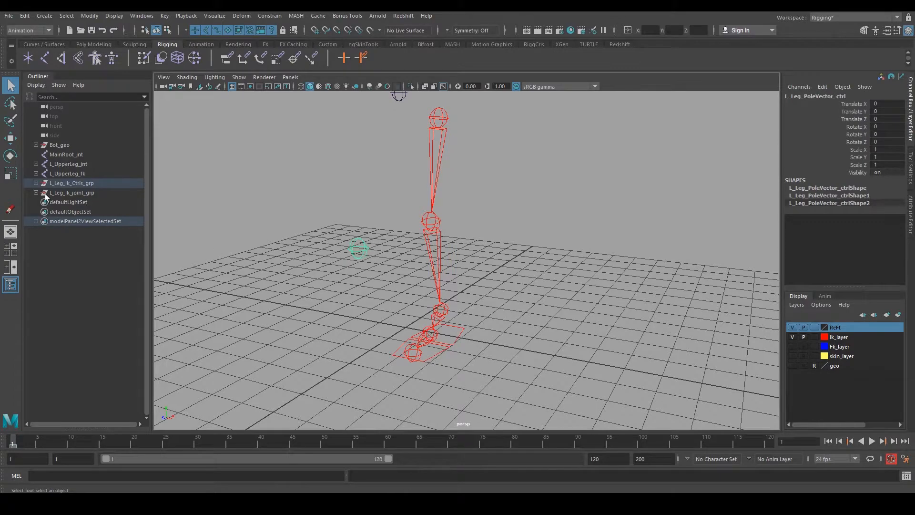
key("s")
key("ctrl+z")
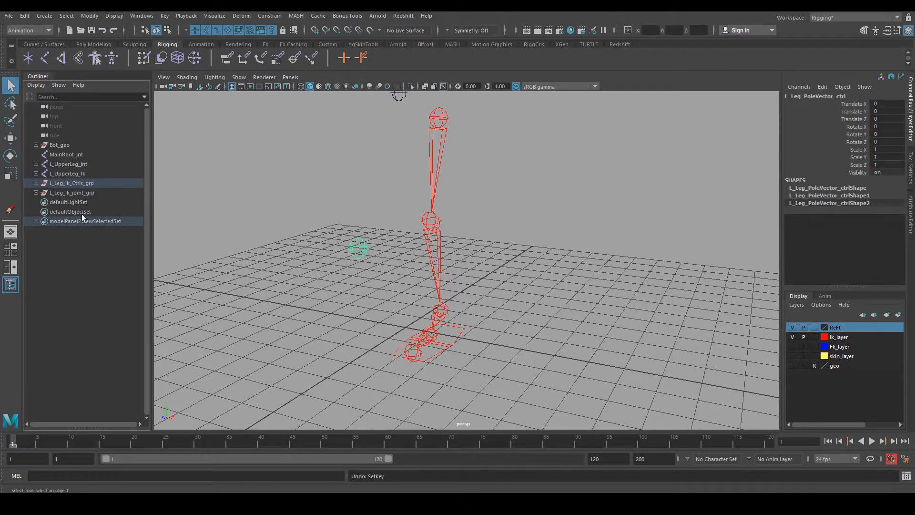
key("f")
left_click(87, 212)
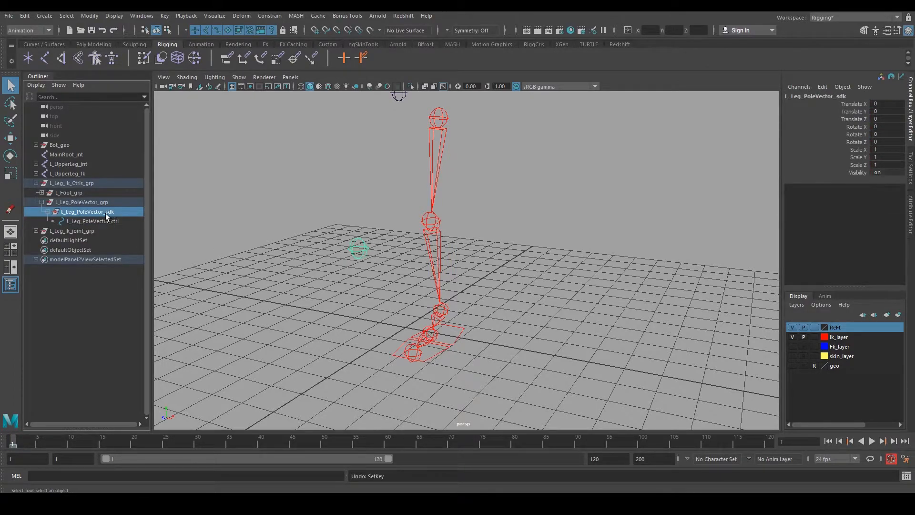
left_click(108, 221)
key("w")
left_click_drag(390, 242, 437, 276)
key("ctrl+z")
left_click(36, 183)
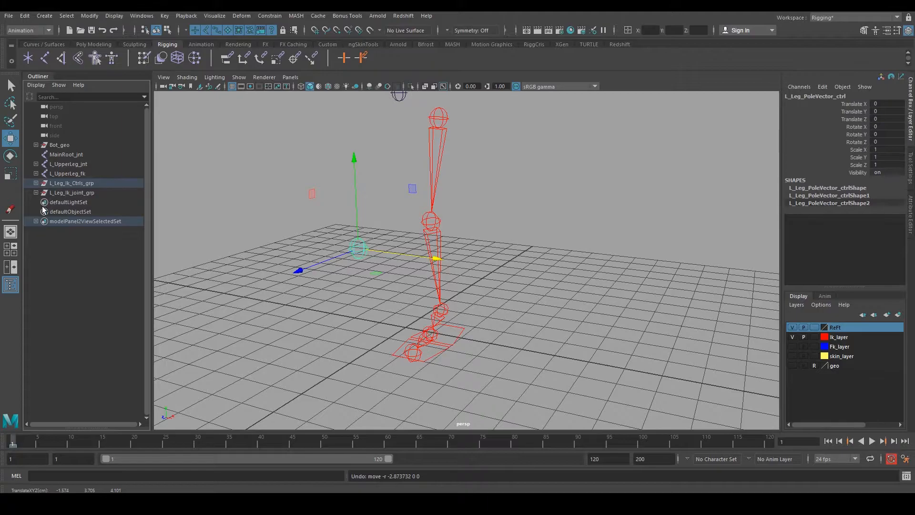
Step: Hide the Ik_layer and ReFt display layers, and delete the ReFt layer
left_click_drag(453, 270, 527, 288, "alt")
left_click(456, 251)
left_click(792, 337)
left_click(791, 327)
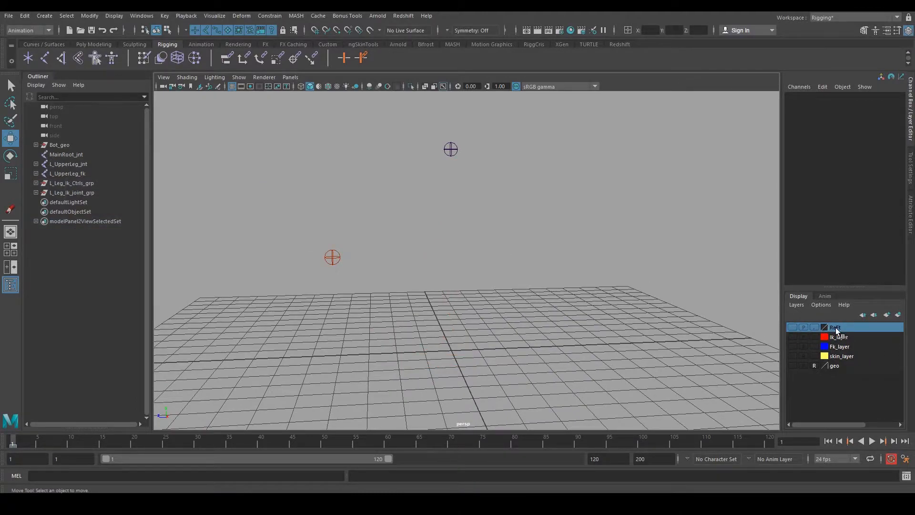
right_click(836, 329)
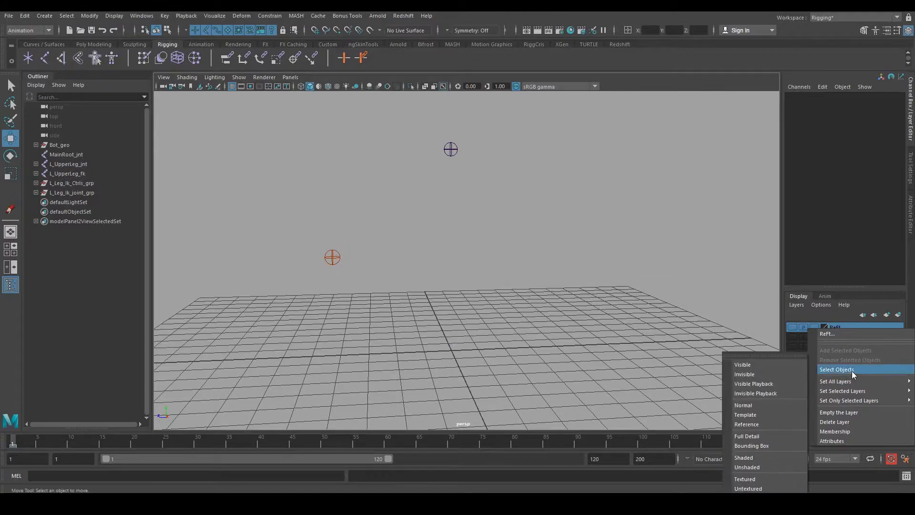
left_click(799, 307)
left_click(797, 305)
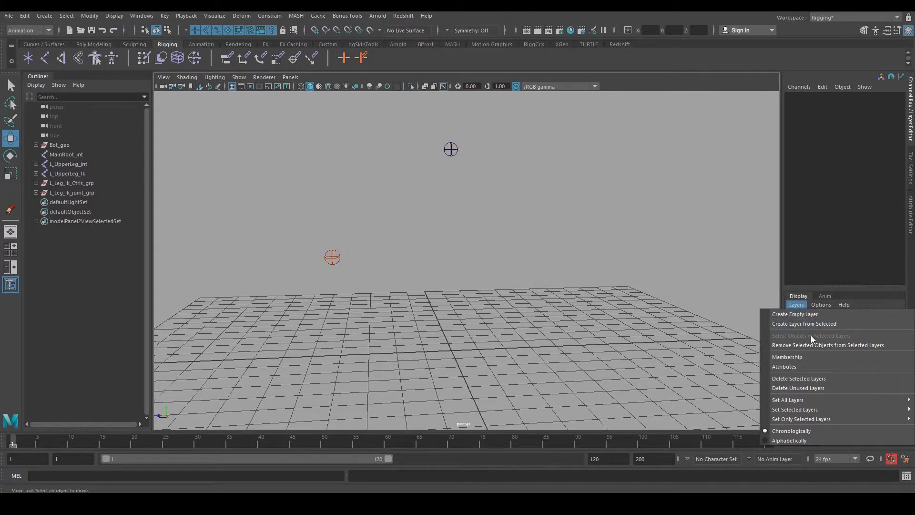
left_click(807, 379)
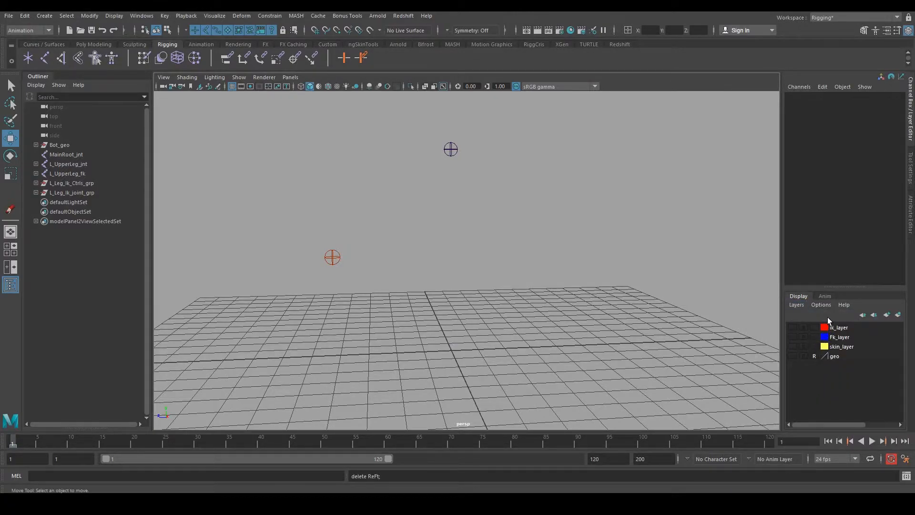
Step: Add L_Leg_Ik_Ctrls_grp to the Ik_layer display layer so its controls hide with that layer
left_click_drag(508, 286, 745, 327, "alt")
left_click(846, 328)
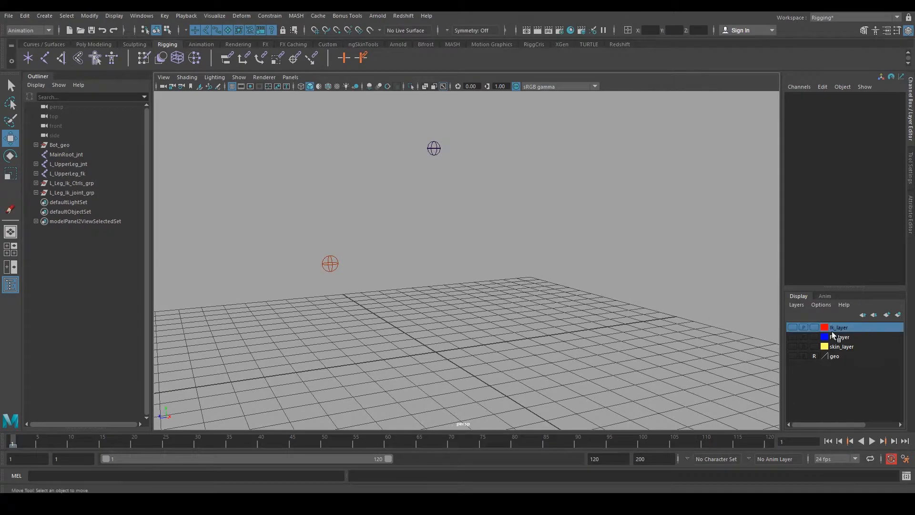
left_click(792, 327)
left_click(792, 327)
left_click_drag(541, 291, 340, 279, "alt")
left_click(75, 184)
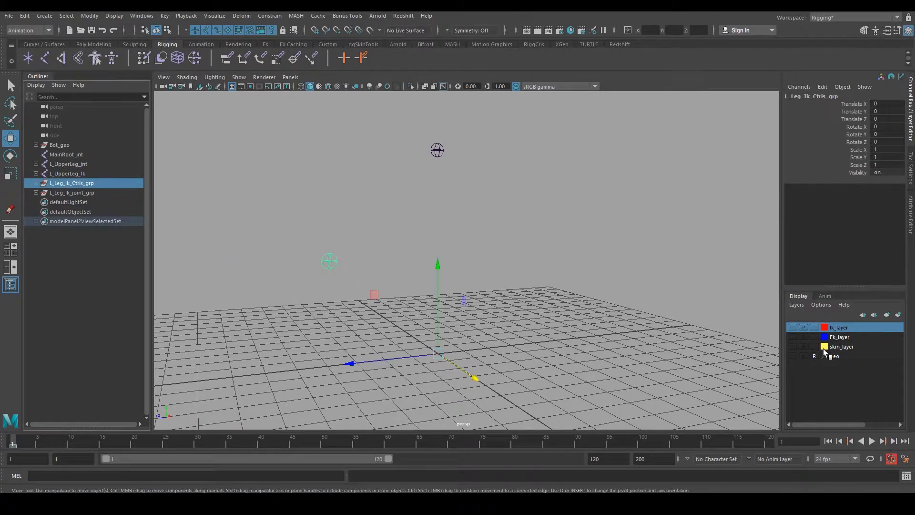
right_click(840, 328)
left_click(849, 350)
Step: Make the Fk_layer display layer visible to show the FK leg joint chain, and clear the selection
left_click(838, 338)
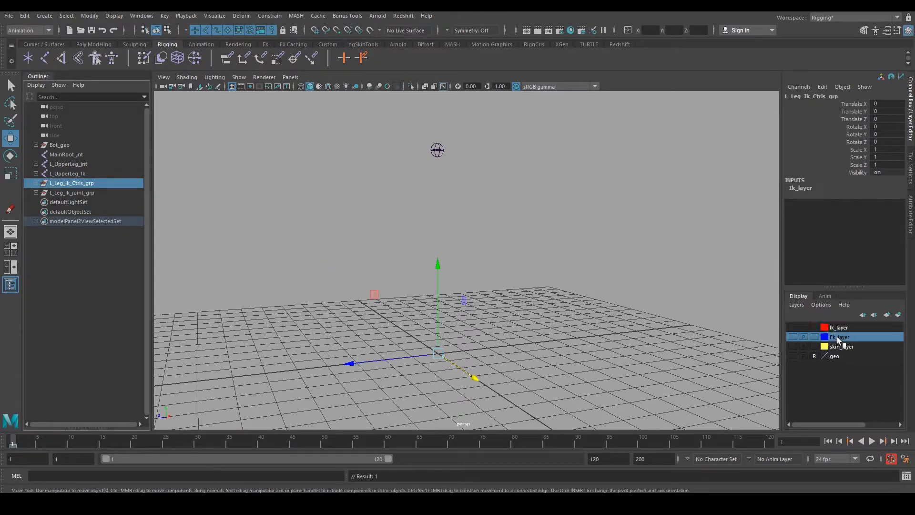
left_click(793, 336)
left_click(528, 285)
left_click_drag(528, 284, 504, 289, "alt")
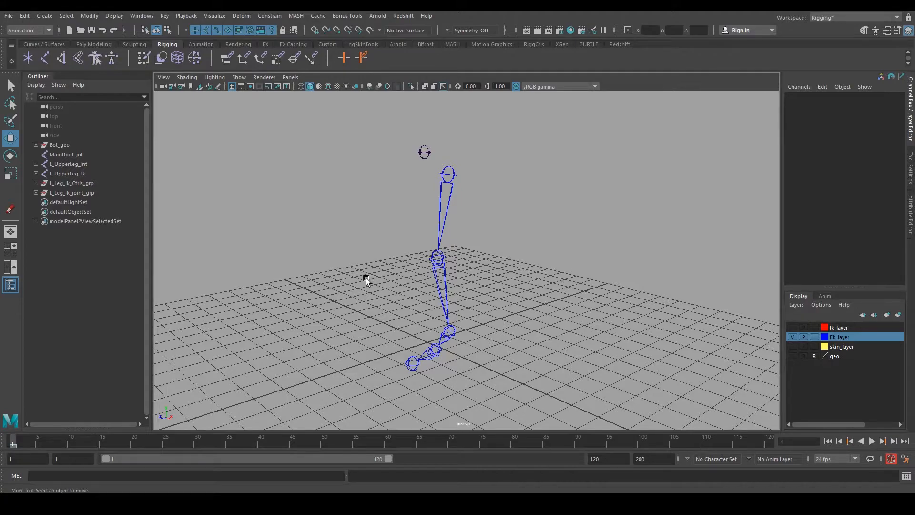
left_click_drag(388, 199, 416, 262, "alt")
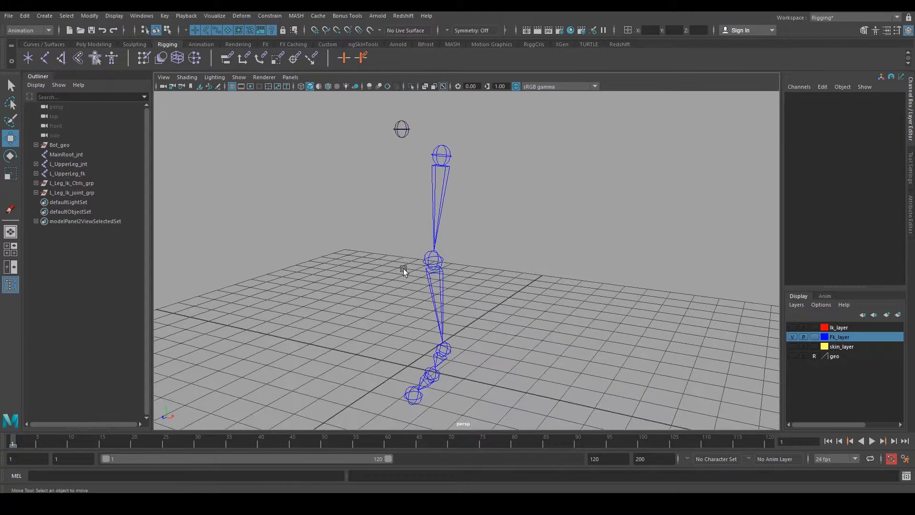
middle_click_drag(416, 262, 510, 231, "alt")
left_click_drag(509, 232, 495, 199, "alt")
Step: Create a NURBS circle at the origin as the base for an FK control
left_click(39, 17)
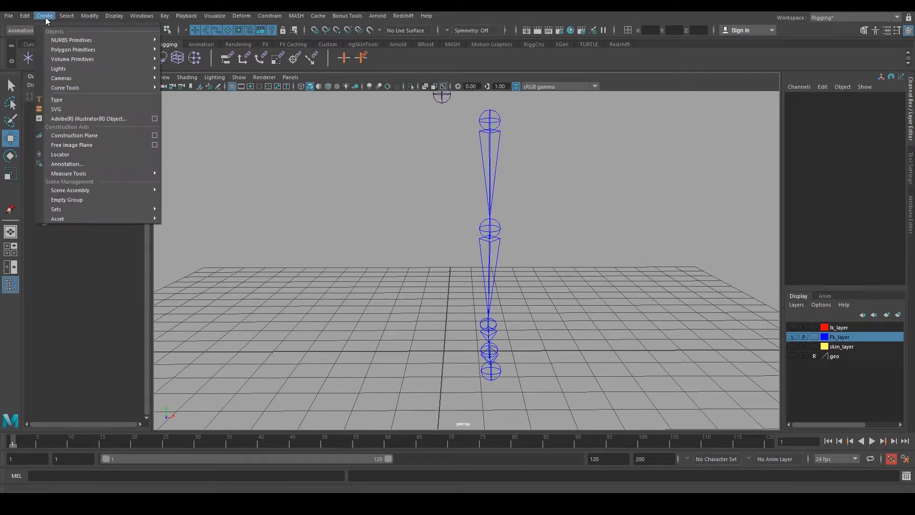
mouse_move(91, 41)
mouse_move(136, 88)
mouse_move(133, 42)
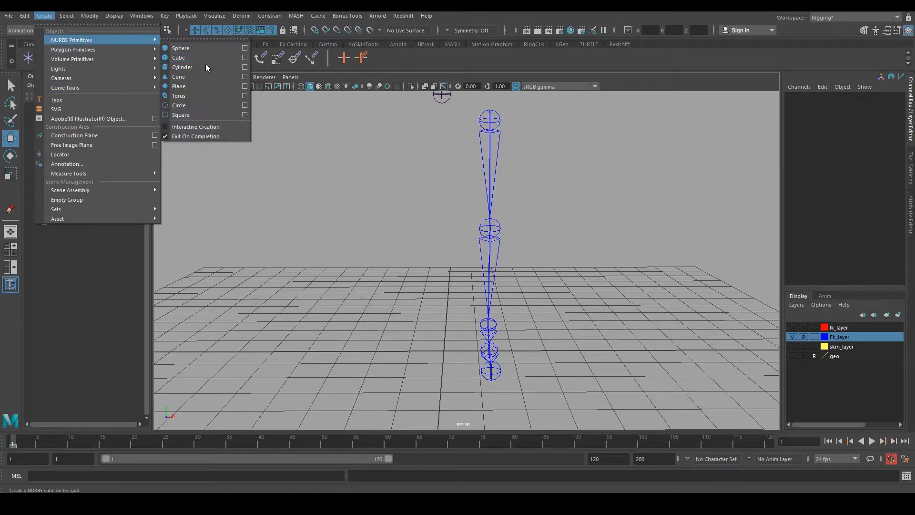
left_click(192, 98)
left_click_drag(218, 126, 596, 291, "alt")
Step: Show the geo layer to compare the circle with the leg geometry, and hide the layer again
left_click(792, 356)
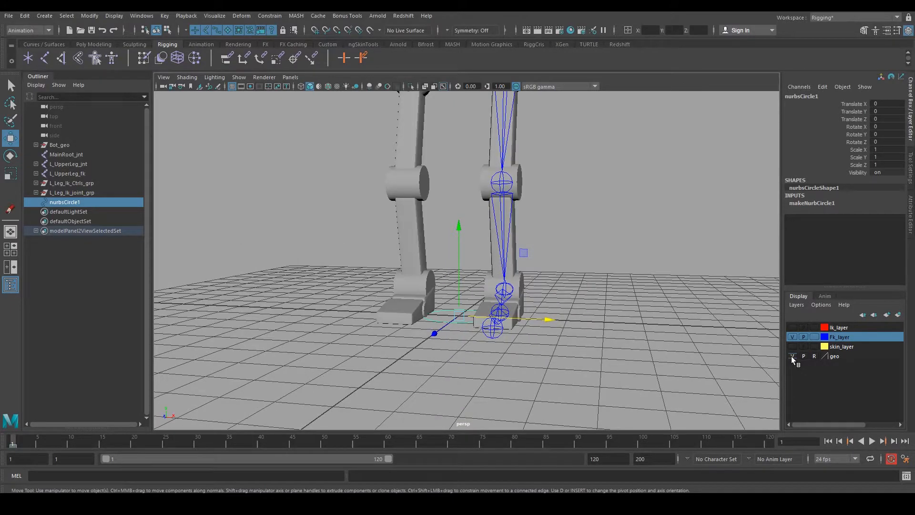
left_click(792, 357)
left_click_drag(743, 359, 578, 410, "alt")
right_click_drag(578, 410, 615, 443, "alt")
middle_click_drag(502, 331, 519, 307, "alt")
right_click_drag(519, 307, 582, 338, "alt")
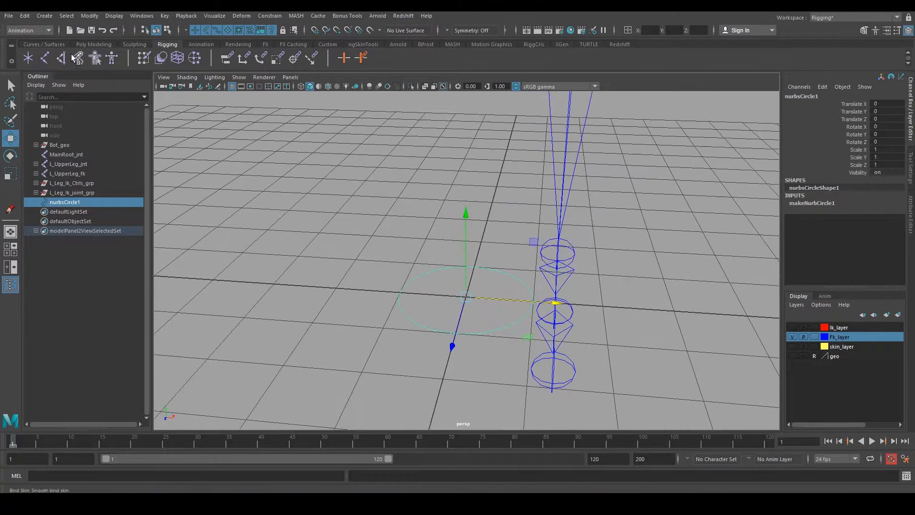
Step: Scale down all control vertices of the NURBS circle uniformly, and return to object selection with the circle selected
left_click(167, 31)
left_click_drag(323, 142, 345, 183, "alt")
left_click_drag(317, 147, 580, 343)
key("e")
key("r")
left_click_drag(458, 254, 433, 255)
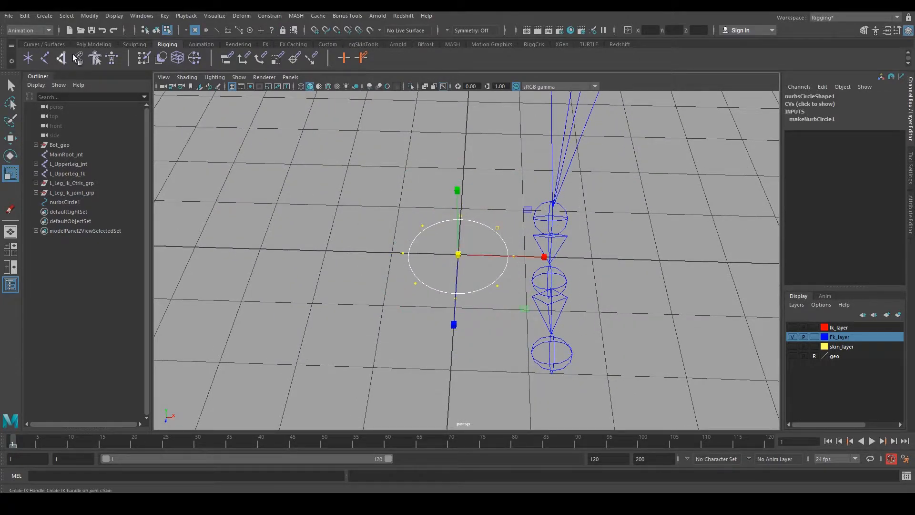
left_click(156, 31)
left_click_drag(358, 194, 341, 178, "alt")
left_click(387, 195)
left_click_drag(393, 243, 454, 298)
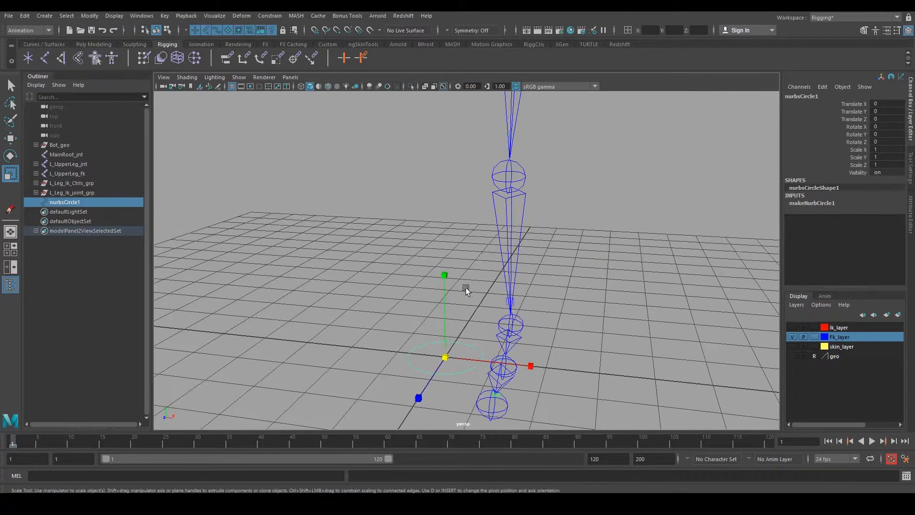
right_click_drag(454, 297, 454, 259, "alt")
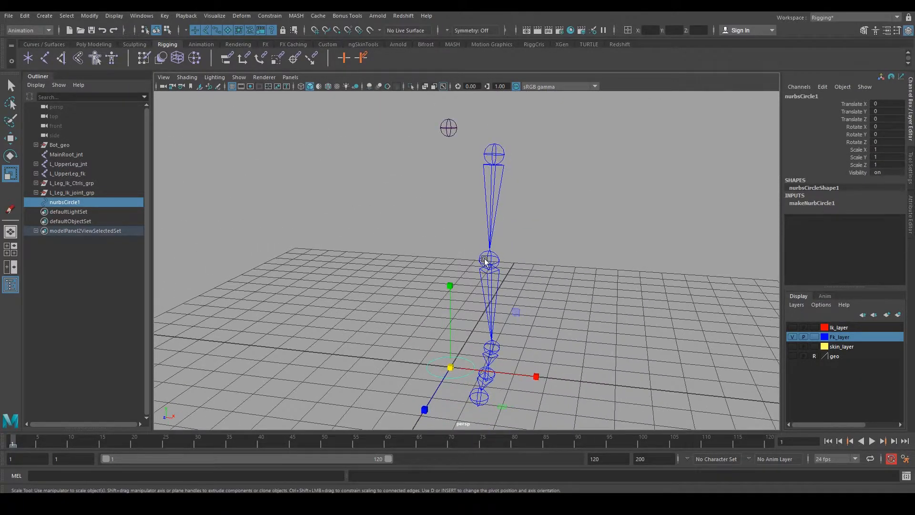
left_click_drag(514, 319, 486, 353, "alt")
middle_click_drag(457, 351, 486, 280, "alt")
right_click_drag(487, 280, 548, 350, "alt")
middle_click_drag(548, 350, 471, 302, "alt")
right_click_drag(620, 258, 548, 184, "alt")
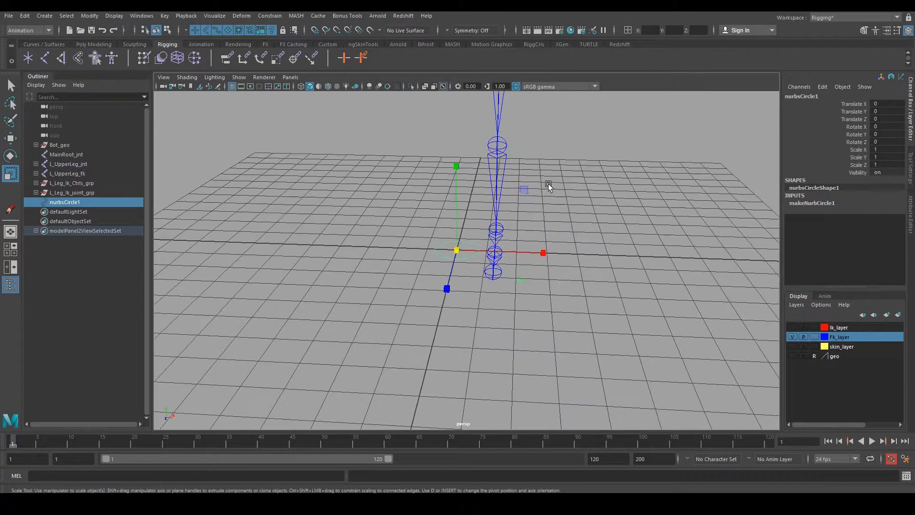
middle_click_drag(547, 184, 538, 266, "alt")
middle_click_drag(443, 343, 453, 299, "alt")
right_click_drag(453, 298, 523, 421, "alt")
middle_click_drag(523, 421, 537, 354, "alt")
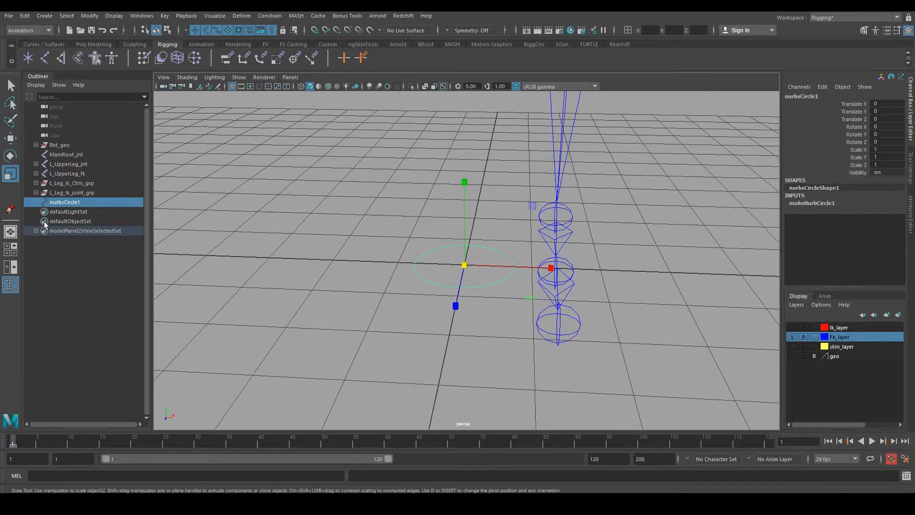
Step: Enable drawing overrides on the NURBS circle's transform and set its index color to blue
left_click(910, 210)
left_click(704, 94)
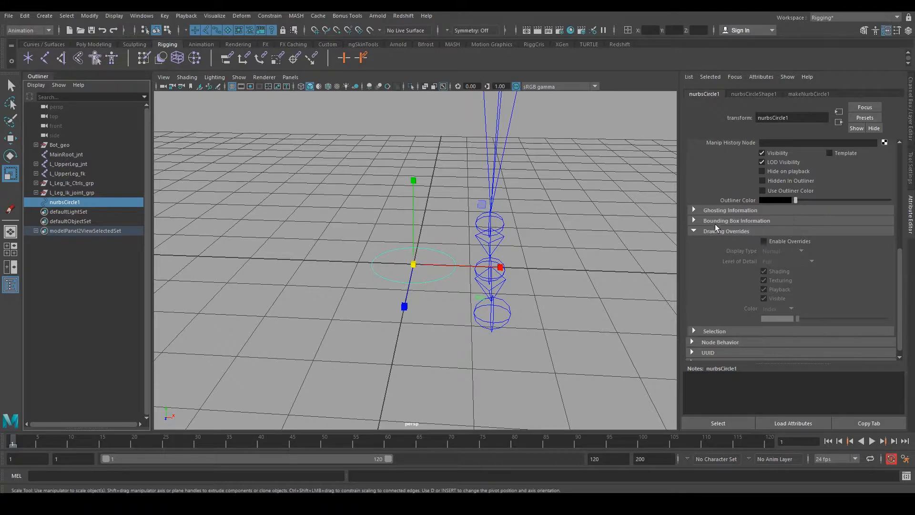
scroll(712, 224, "up", 5)
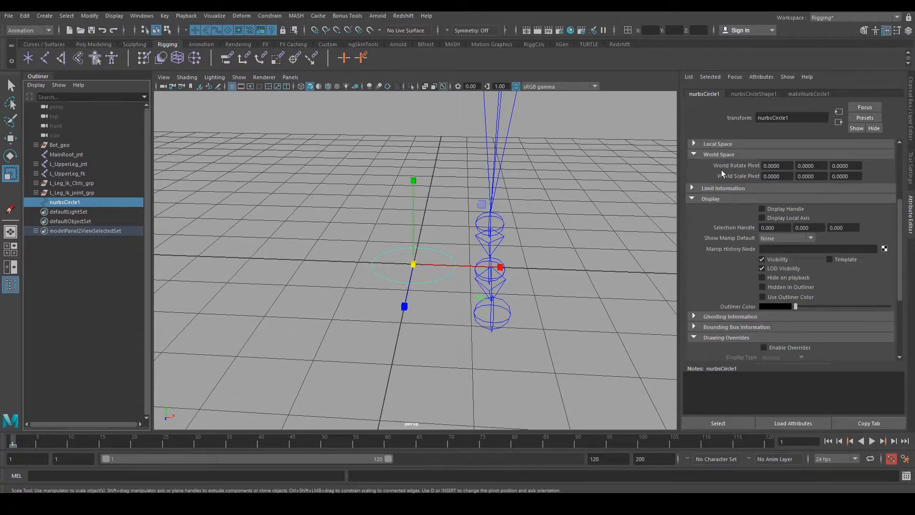
scroll(710, 221, "down", 5)
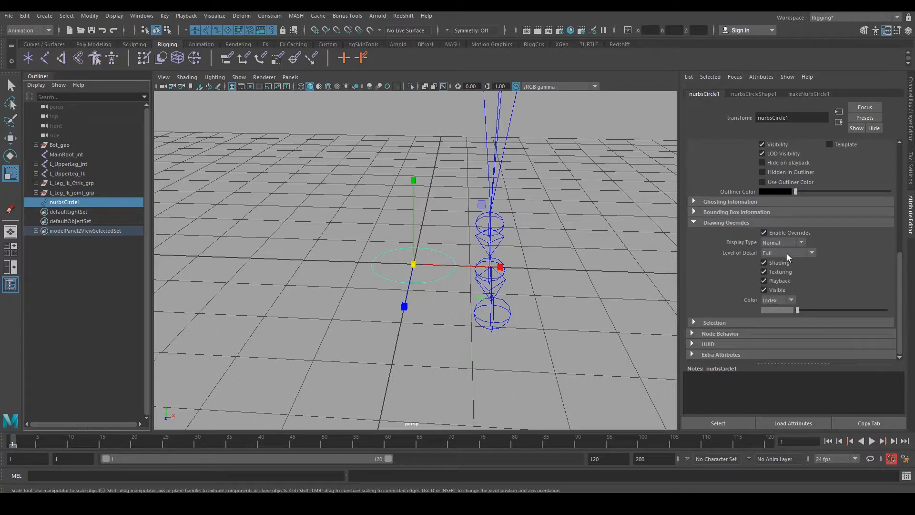
left_click_drag(803, 311, 814, 316)
left_click(445, 364)
left_click_drag(445, 364, 466, 365, "alt")
right_click_drag(467, 364, 467, 343, "alt")
left_click_drag(430, 264, 422, 306)
right_click_drag(422, 306, 457, 319, "alt")
left_click_drag(457, 318, 452, 287, "alt")
right_click_drag(452, 288, 464, 316, "alt")
left_click(462, 317)
Step: Rename the blue circle as L_UpperLeg_ctrl and copy the name for reuse
left_click_drag(437, 284, 490, 270)
double_click(64, 202)
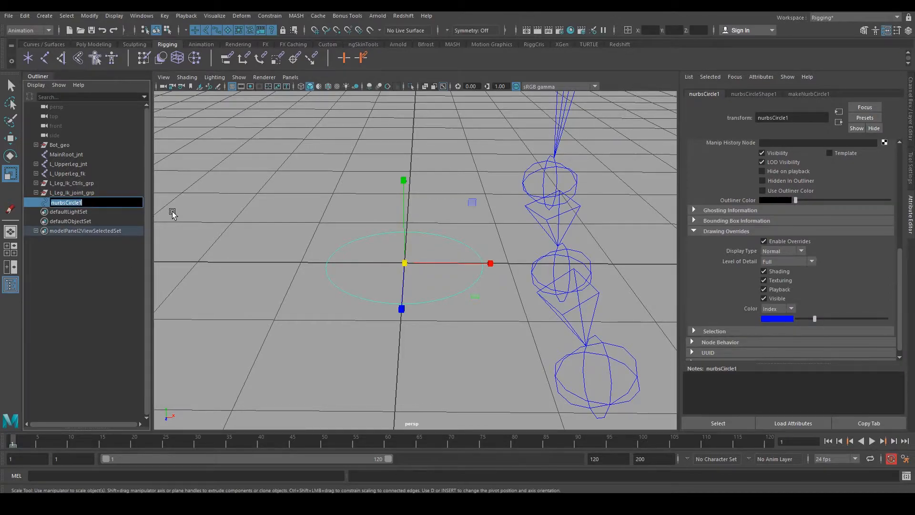
type("L_UpperLeg_ct")
key("ctrl+a")
key("ctrl+c")
left_click(253, 258)
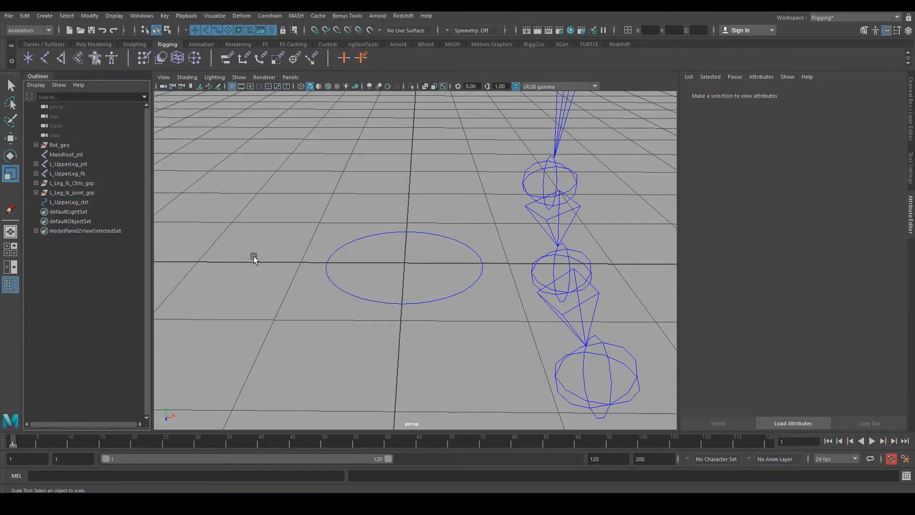
Step: Nest L_UpperLeg_ctrl in two groups, one inside the other, and name the inner group L_UpperLeg_sdk
left_click(98, 204)
key("ctrl+g")
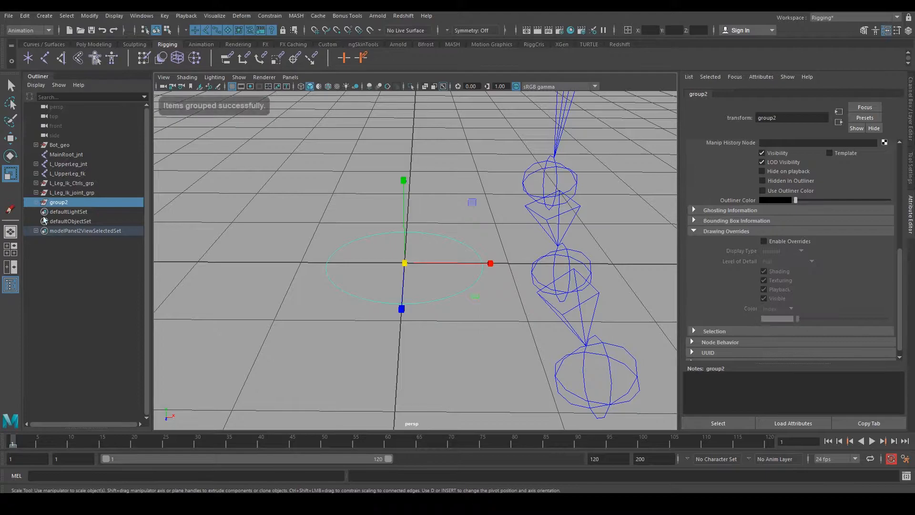
left_click(36, 202)
double_click(71, 212)
key("ctrl+v")
key("BackSpace")
key("BackSpace")
key("BackSpace")
type("sdk")
key("Return")
Step: Rename the outer group of the upper leg control as L_UpperLeg_grp
double_click(120, 204)
key("ctrl+v")
type("grp")
key("Return")
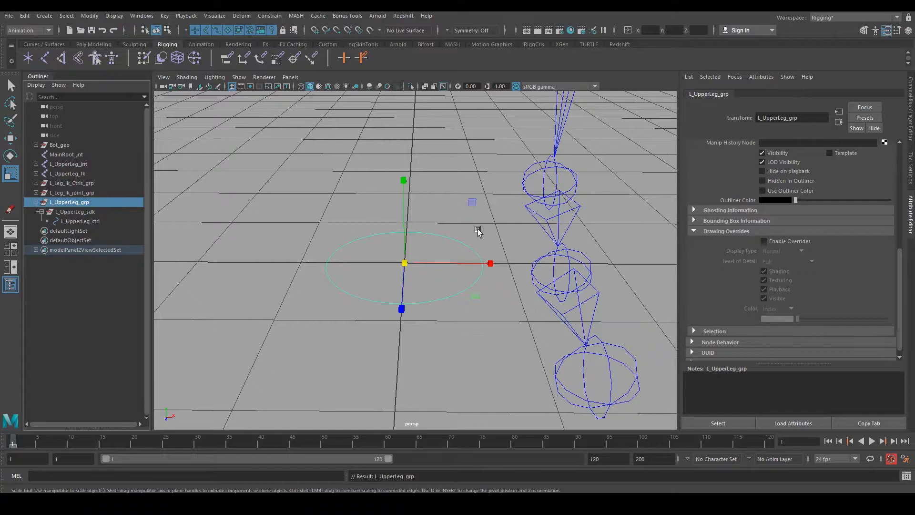
Step: Match all transforms of L_UpperLeg_grp to the L_UpperLeg_fk joint so the control sits at the hip
right_click_drag(478, 230, 412, 247, "alt")
middle_click_drag(413, 247, 405, 243, "alt")
left_click_drag(405, 243, 428, 245, "alt")
key("w")
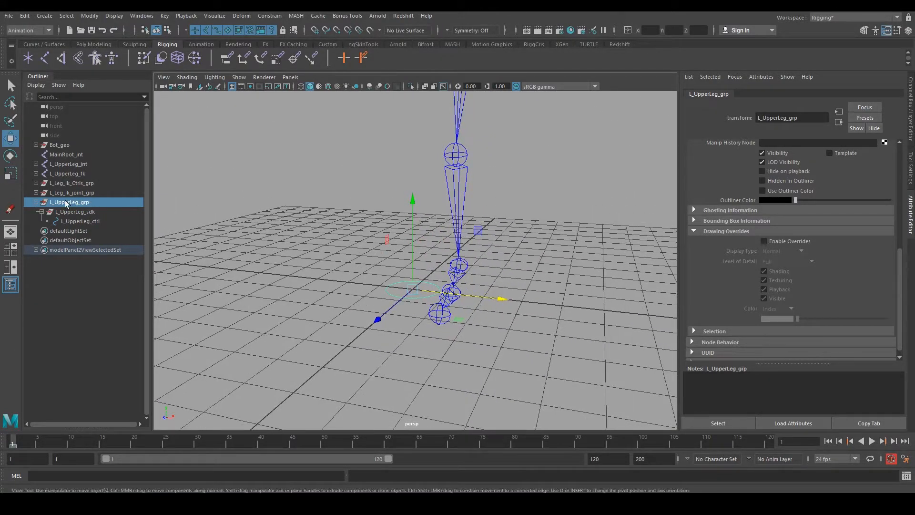
middle_click_drag(358, 214, 340, 364, "alt")
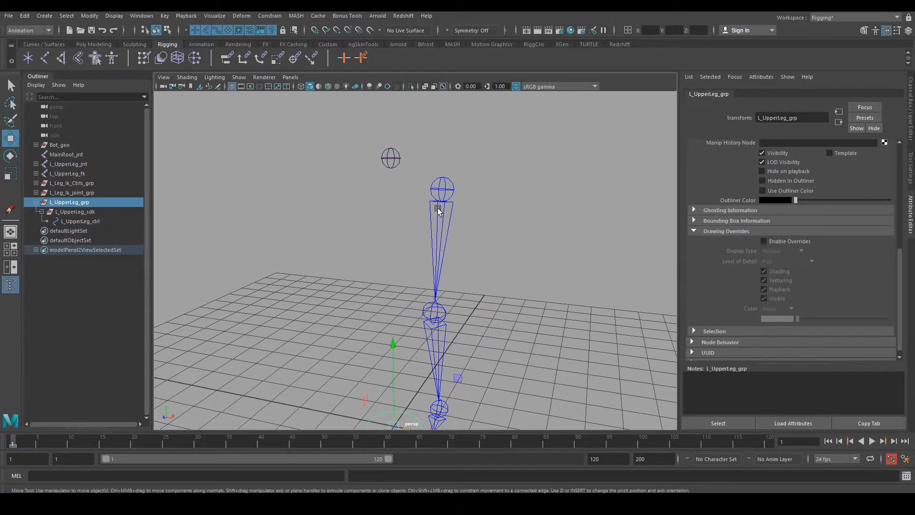
left_click(440, 180)
left_click(91, 17)
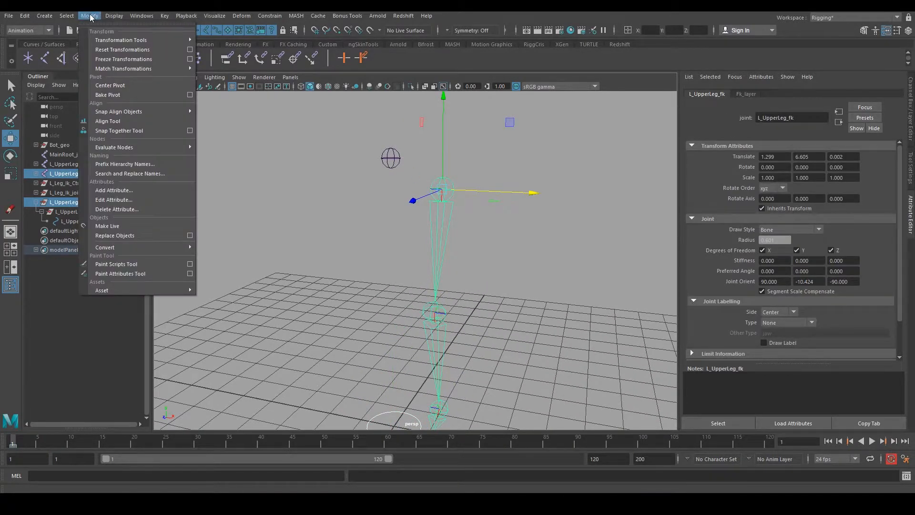
mouse_move(123, 69)
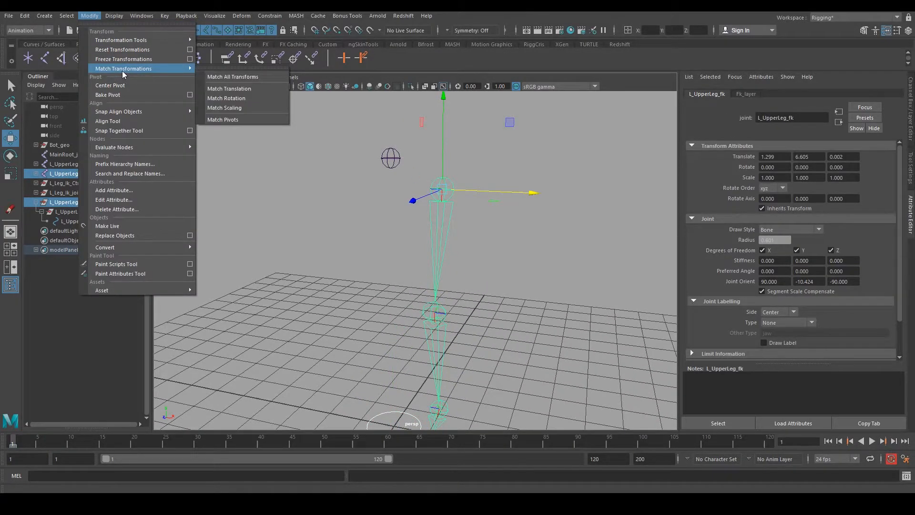
left_click(225, 78)
left_click_drag(537, 204, 544, 261, "alt")
left_click(521, 233)
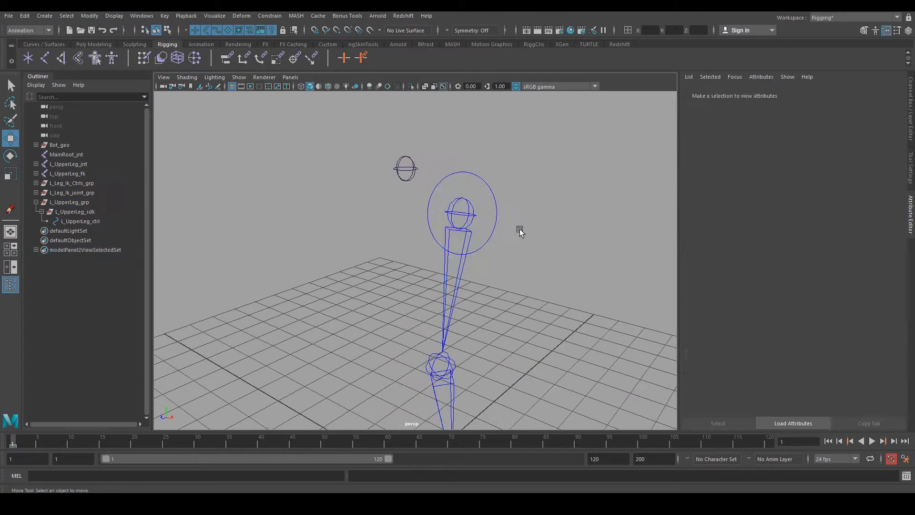
Step: Compare the orientation of the L_UpperLeg_ctrl circle with the L_UpperLeg_fk joint from several angles
left_click(498, 204)
mouse_move(498, 204)
left_mouse_down("alt")
mouse_move(543, 213)
mouse_move(500, 210)
left_mouse_up("alt")
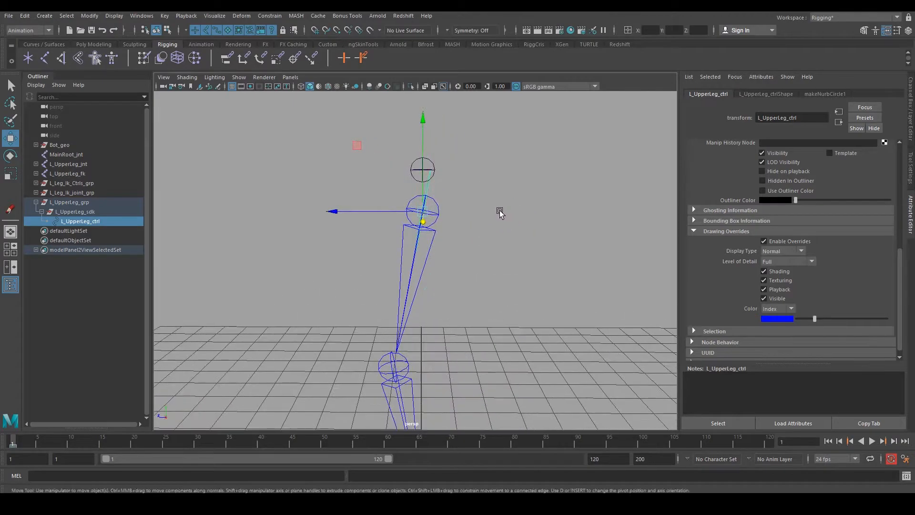
left_click_drag(486, 180, 461, 207, "alt")
left_click(487, 190)
left_click(451, 179)
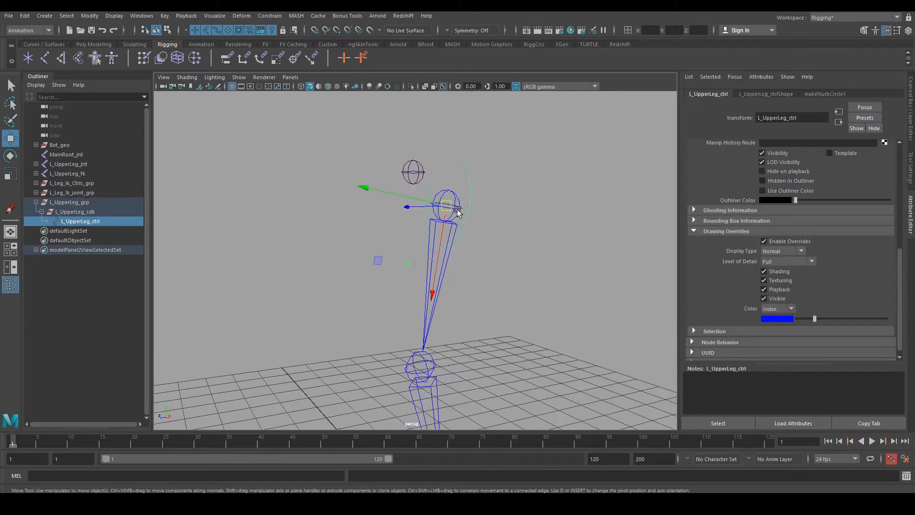
left_click(433, 311)
left_click(449, 263)
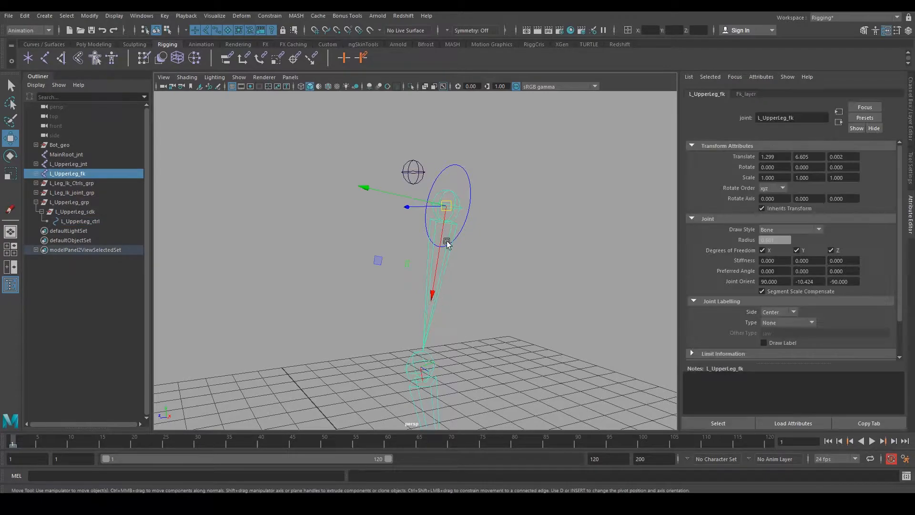
left_click_drag(460, 272, 400, 227, "alt")
left_click(376, 151)
left_click_drag(375, 150, 451, 257, "alt")
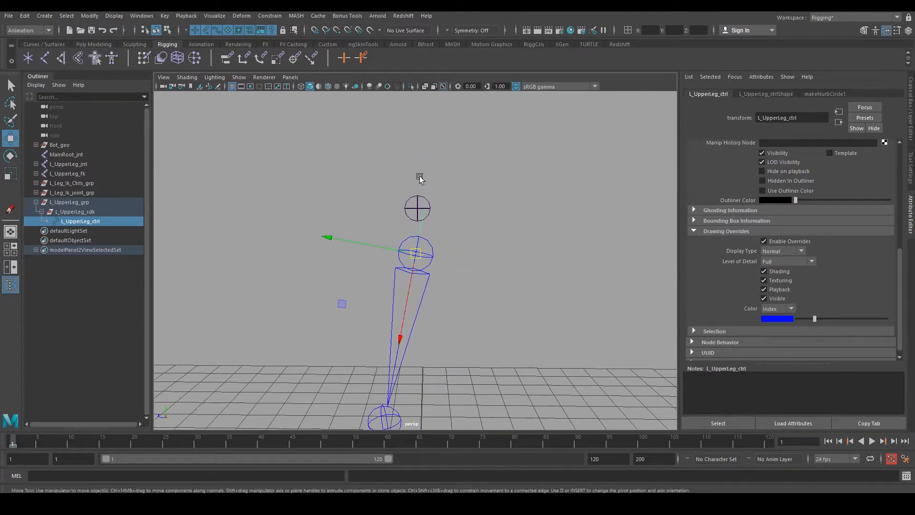
Step: Rotate all control vertices of L_UpperLeg_ctrl so the circle lies across the upper leg bone, keeping its transform values untouched
left_click(167, 30)
left_click_drag(289, 123, 472, 317)
key("e")
left_click_drag(496, 235, 461, 184)
left_click_drag(512, 218, 532, 269, "alt")
key("F8")
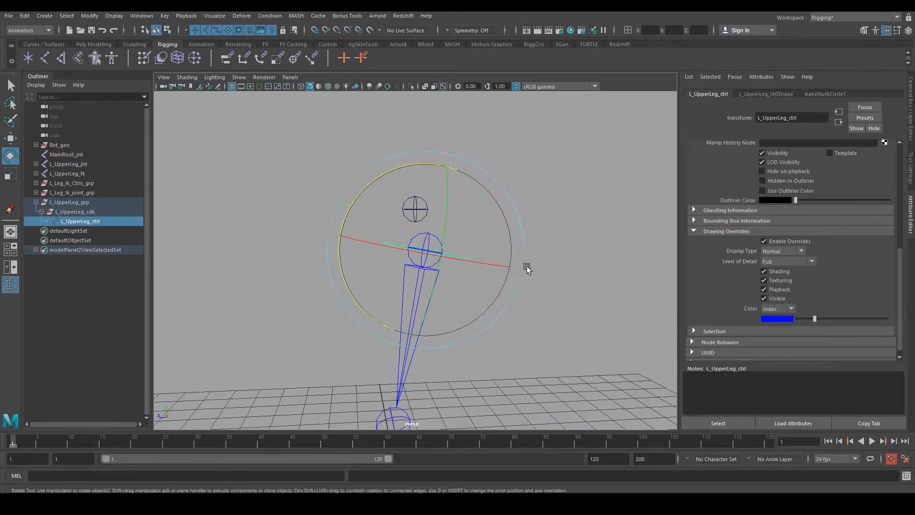
Step: Select L_UpperLeg_grp and inspect its control against the robot mesh by temporarily showing the geo layer
left_click(84, 203)
left_click_drag(472, 289, 649, 296, "alt")
key("w")
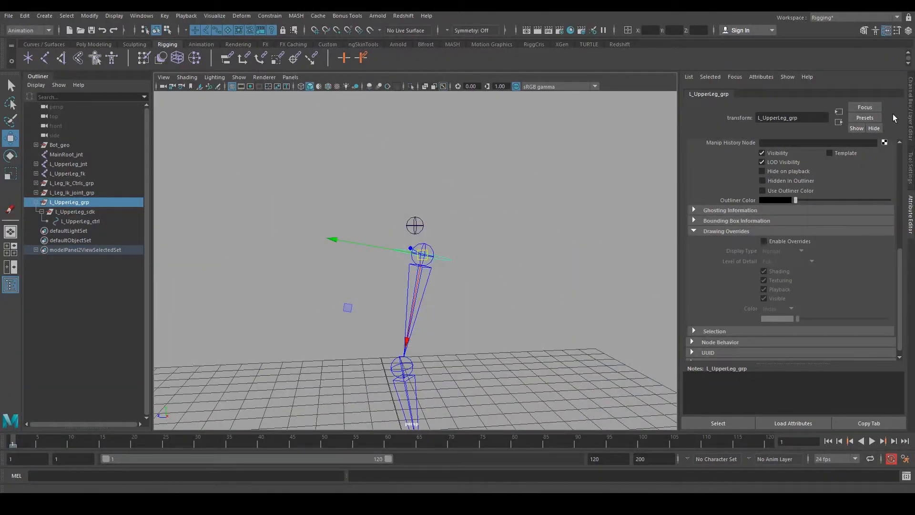
left_click(911, 101)
left_click(791, 356)
left_click_drag(608, 347, 539, 344, "alt")
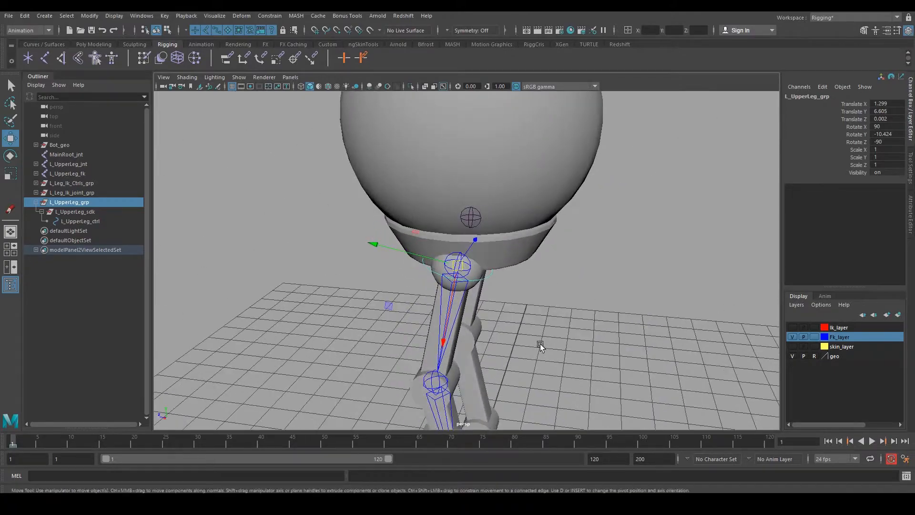
left_click(791, 356)
left_click_drag(543, 312, 427, 317, "alt")
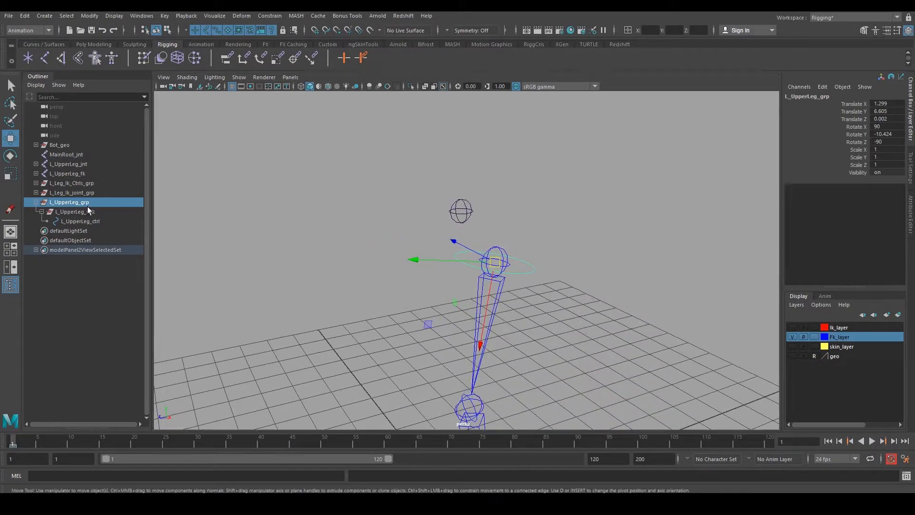
left_click_drag(334, 258, 397, 280, "alt")
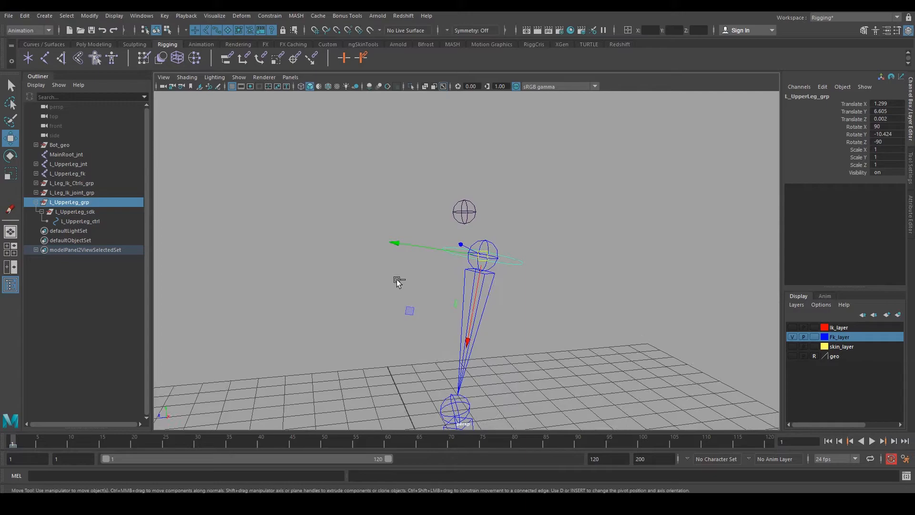
Step: Duplicate L_UpperLeg_grp and match all transforms of the copy to the L_LowerLeg_fk joint at the knee
key("ctrl+d")
left_click_drag(300, 333, 452, 271, "alt")
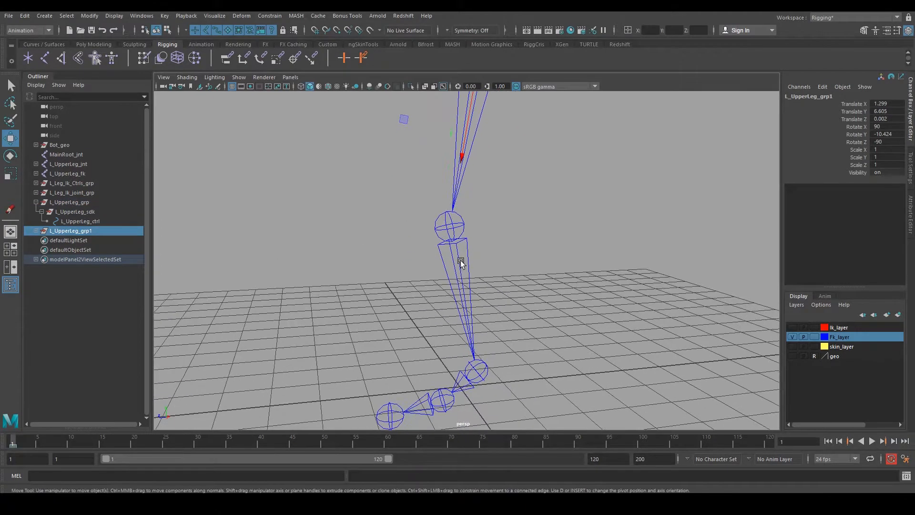
left_click(449, 225)
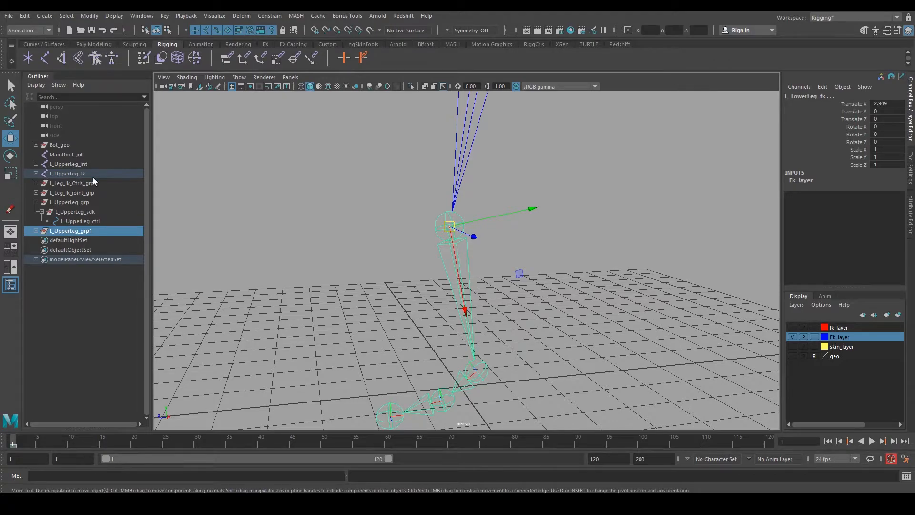
left_click(90, 15)
mouse_move(124, 69)
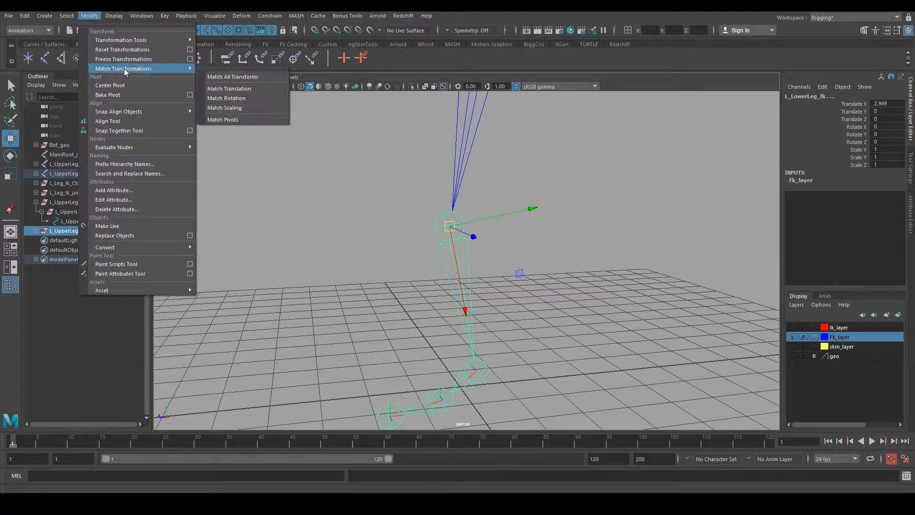
left_click(229, 76)
left_click_drag(476, 267, 506, 273, "alt")
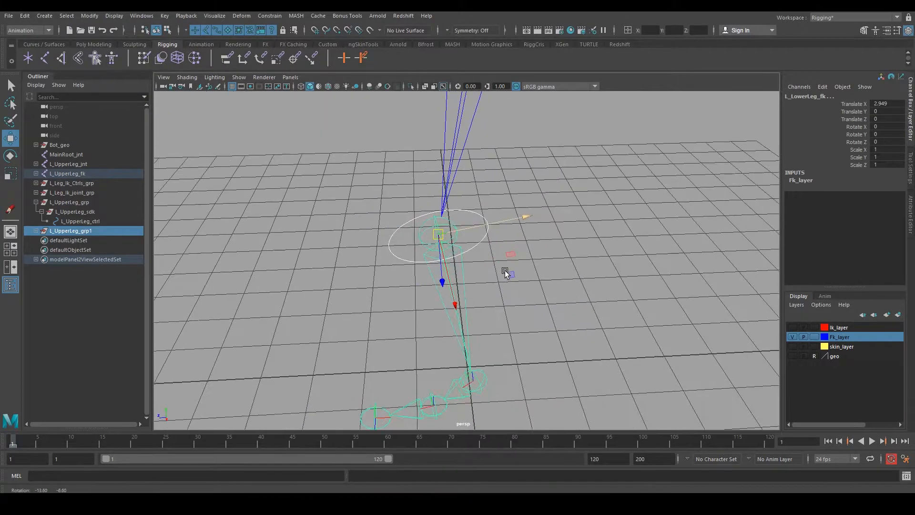
Step: Rename the duplicated outer group L_LowerLeg_grp1 and its inner group L_LowerLeg_sdk
left_click(36, 230)
double_click(69, 232)
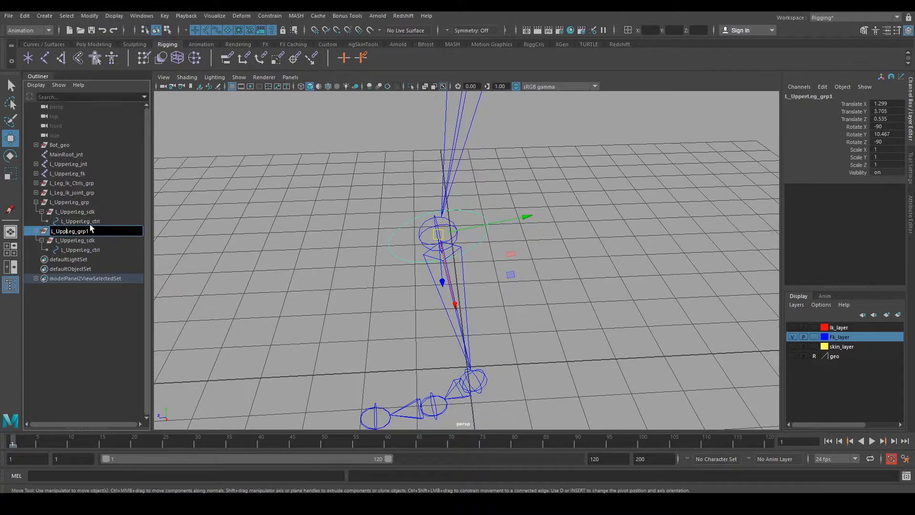
type("Lower")
key("Return")
double_click(74, 250)
double_click(76, 240)
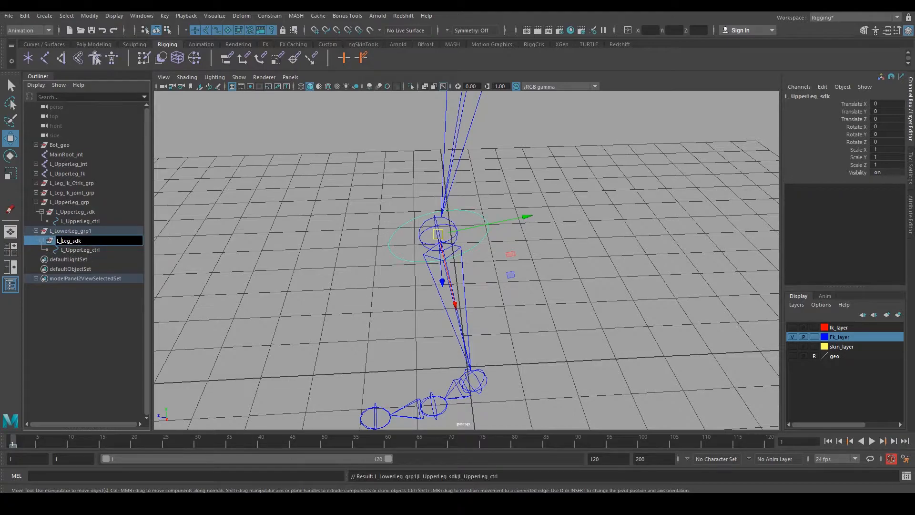
type("Lower")
key("Return")
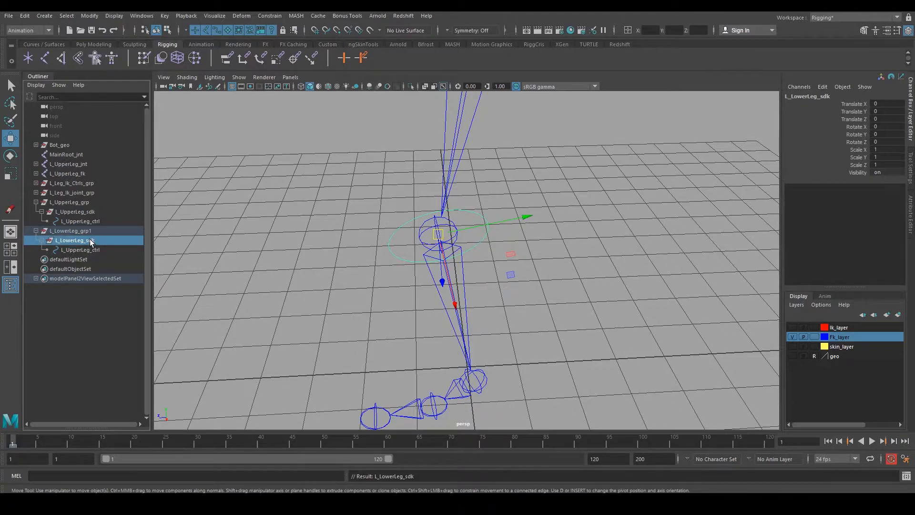
Step: Rename the duplicated circle L_LowerLeg_ctrl and shorten its outer group's name to L_LowerLeg_grp
double_click(87, 250)
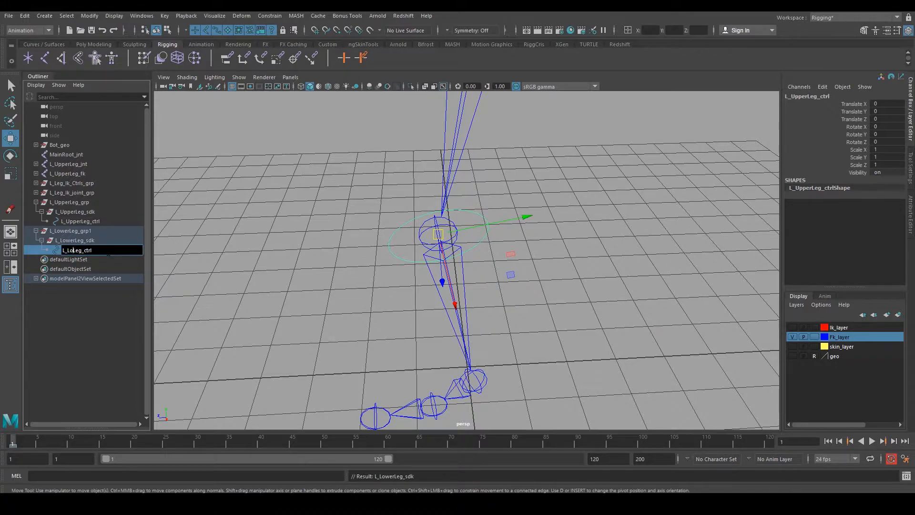
type("LowerL")
key("Return")
double_click(109, 230)
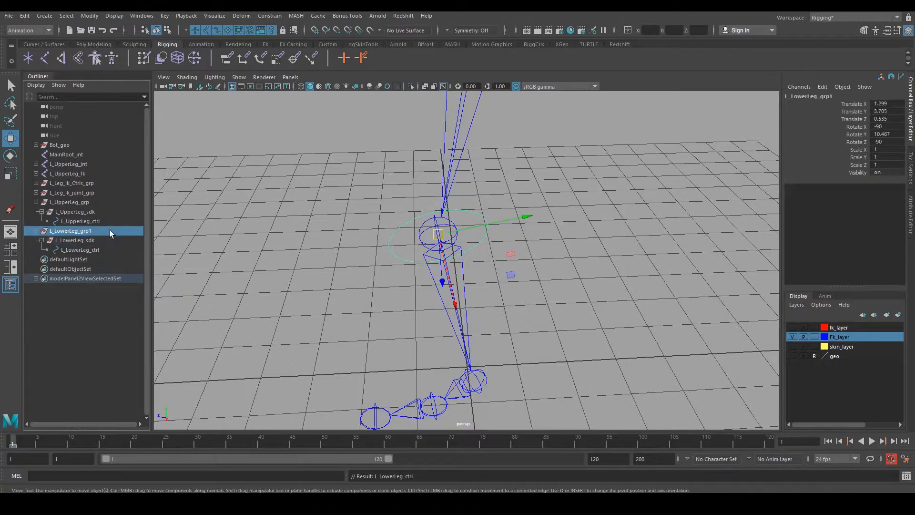
key("BackSpace")
key("Return")
Step: Inspect the lower leg control against the robot mesh at the knee by temporarily showing the geo layer
scroll(313, 235, "down", 3)
left_click_drag(453, 277, 477, 261, "alt")
scroll(663, 329, "up", 2)
left_click(792, 356)
left_click_drag(546, 271, 509, 271, "alt")
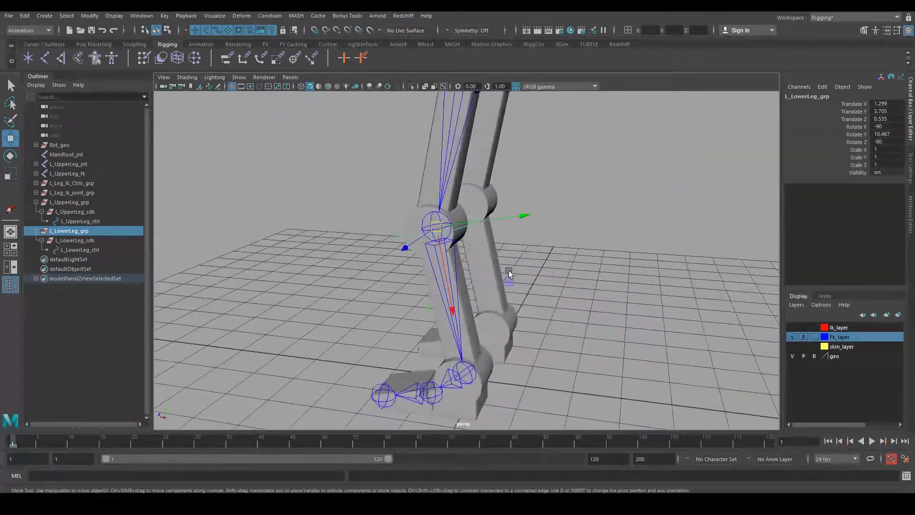
left_click(791, 356)
left_click_drag(614, 291, 375, 212, "alt")
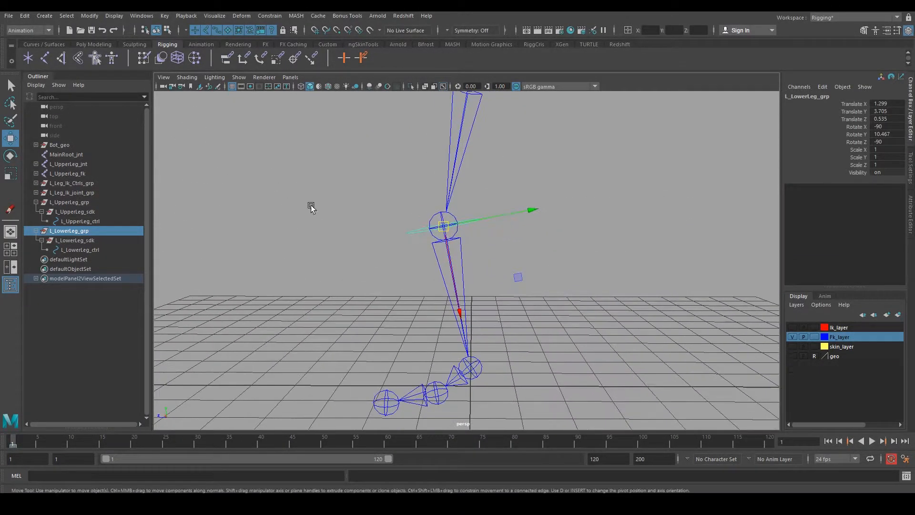
Step: Duplicate L_LowerLeg_grp and add the L_Ankle_fk joint to the selection
key("ctrl+d")
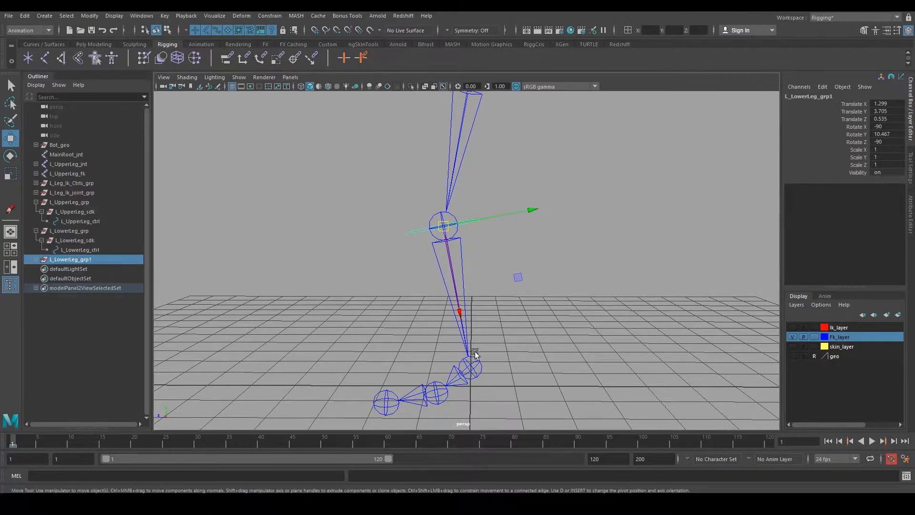
left_click_drag(473, 349, 477, 307, "alt")
scroll(477, 307, "up", 1)
left_click(468, 299, "shift")
Step: Add the Match All Transforms command to the Rigging shelf and open its shelf item for editing
left_click(118, 16)
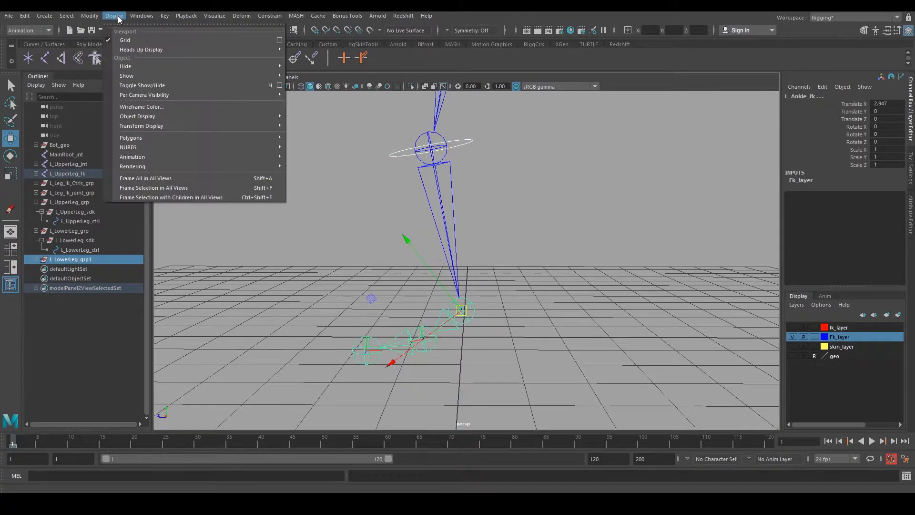
mouse_move(94, 18)
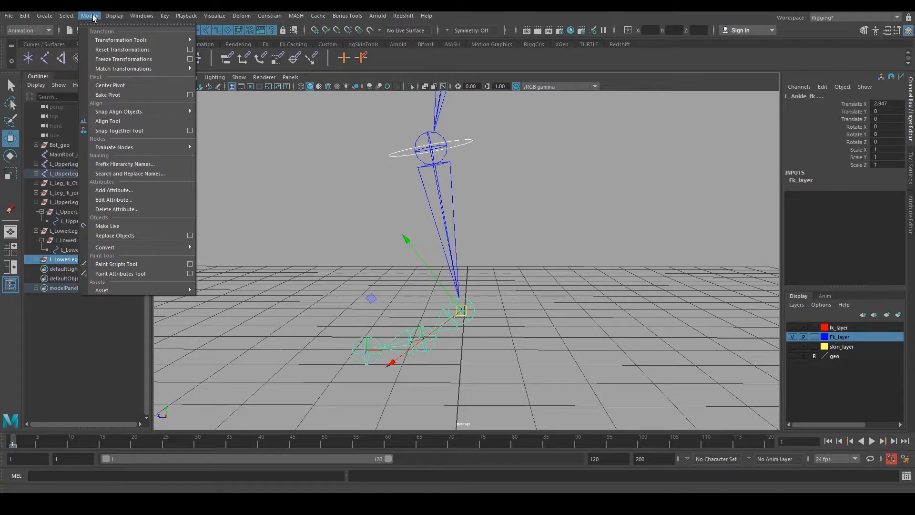
mouse_move(164, 71)
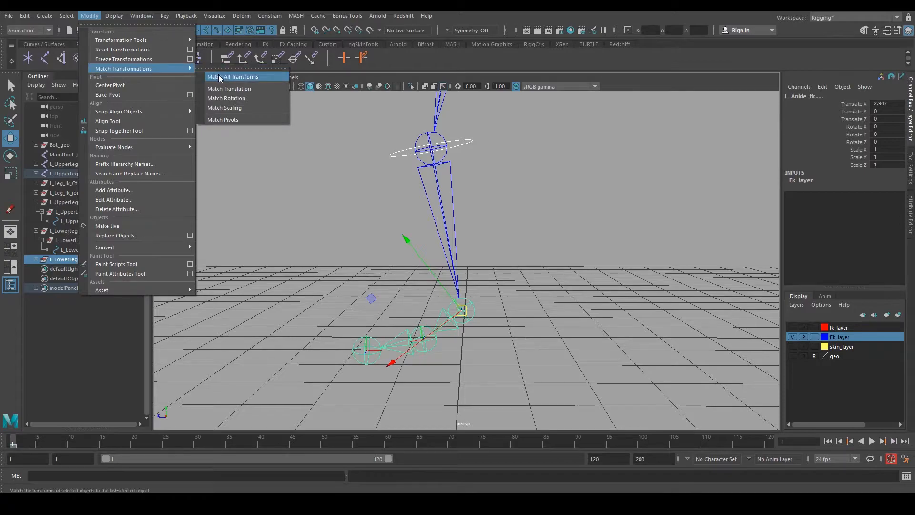
left_click(271, 76, "ctrl+shift")
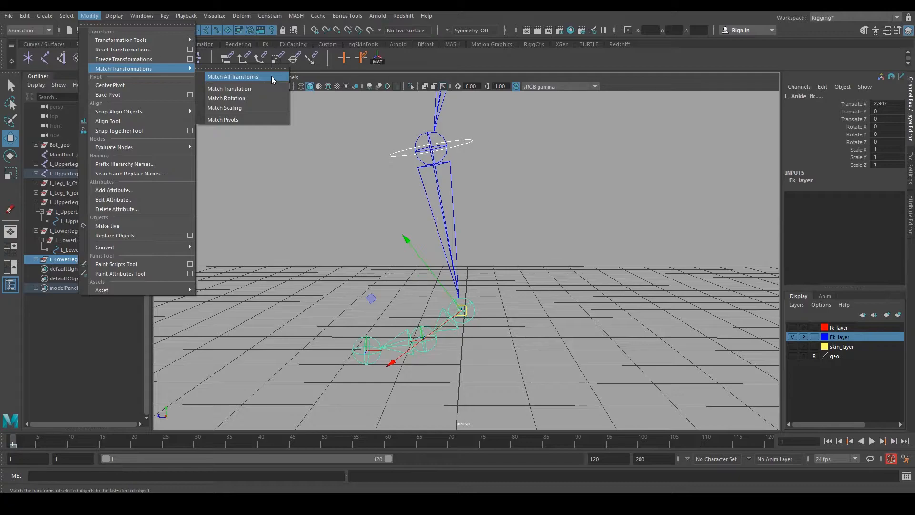
left_click(390, 59)
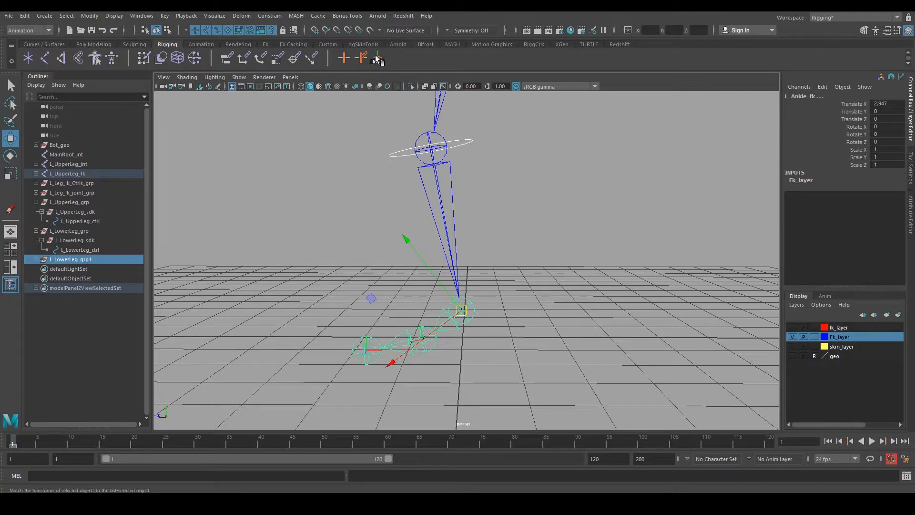
right_click(379, 63)
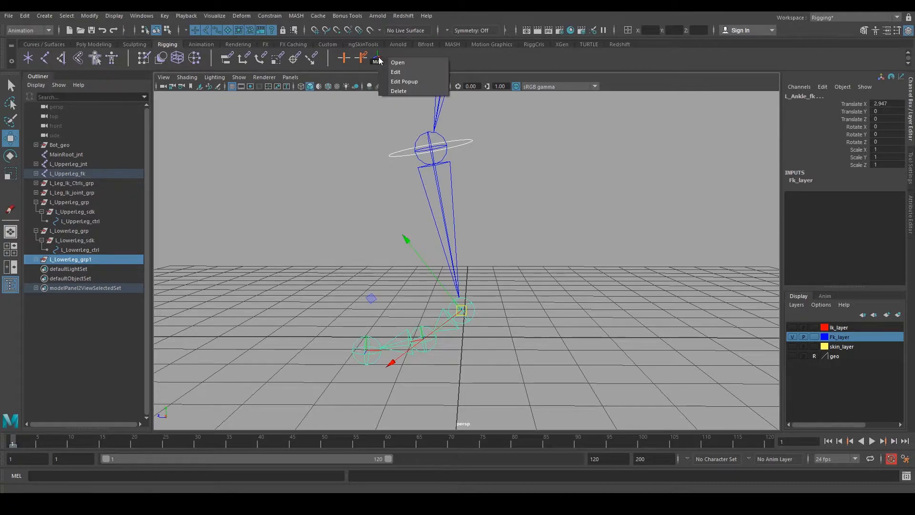
left_click(399, 72)
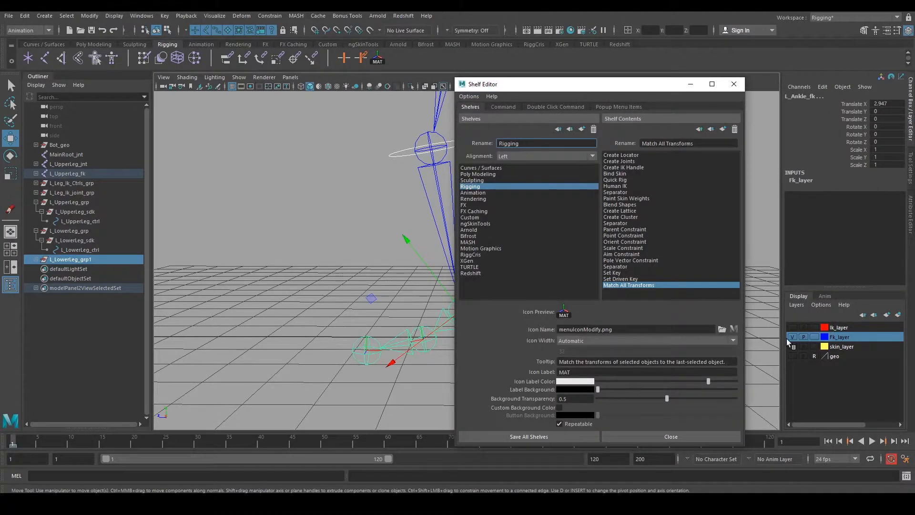
left_click(722, 329)
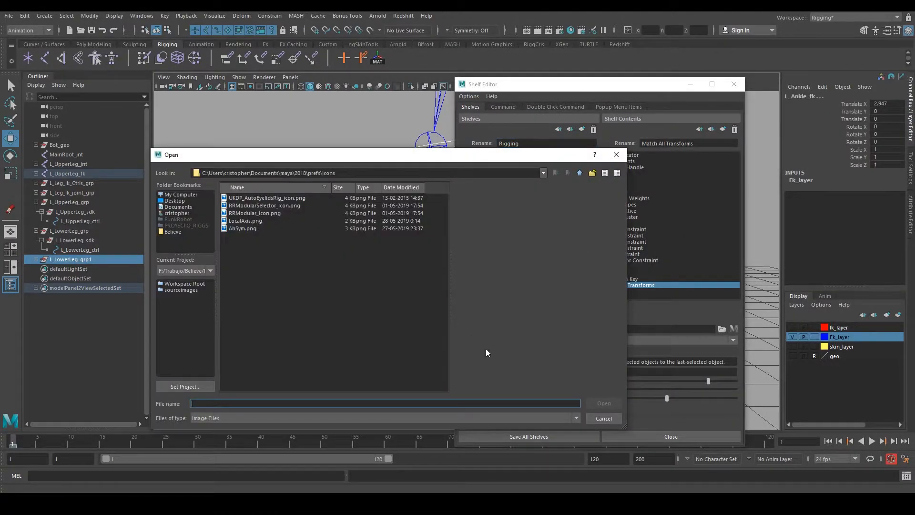
left_click(604, 418)
left_click(733, 328)
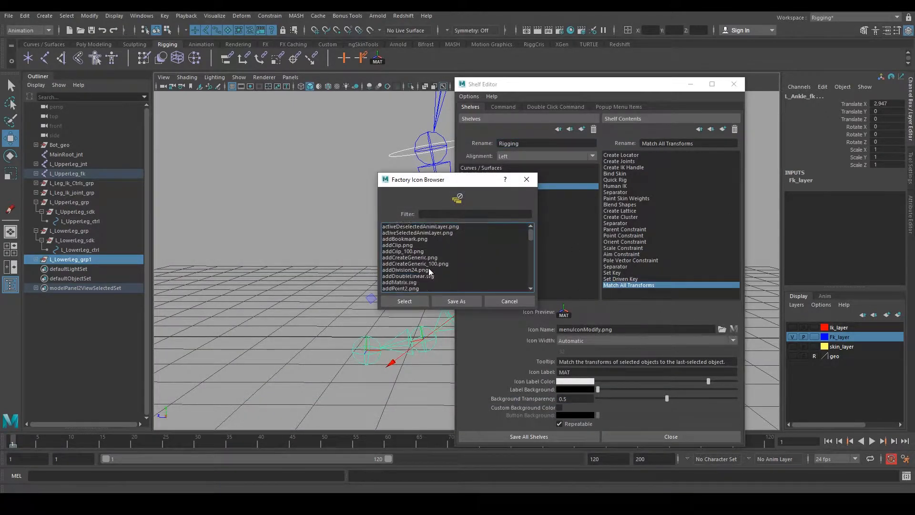
left_click(508, 301)
Step: Set the Match All Transforms icon label to MtcTra and save all shelves
double_click(572, 373)
type("MtcTr")
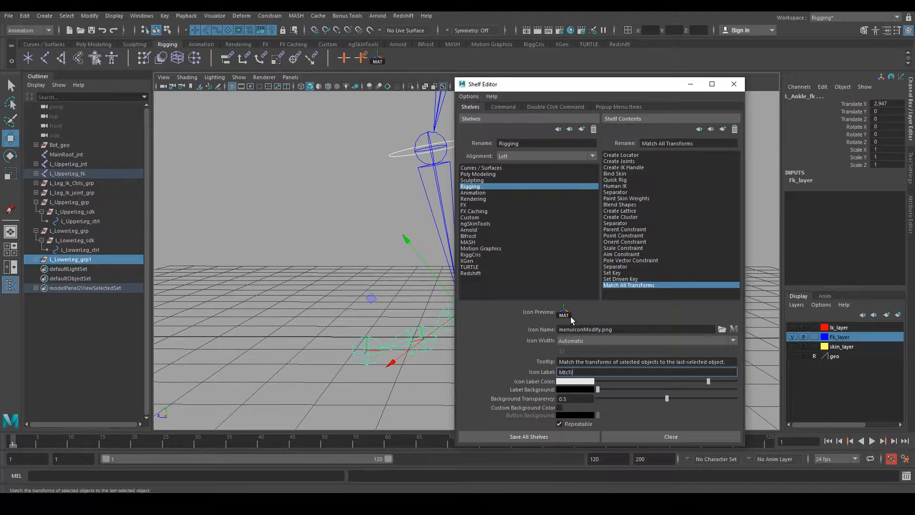
type("an")
left_click(516, 436)
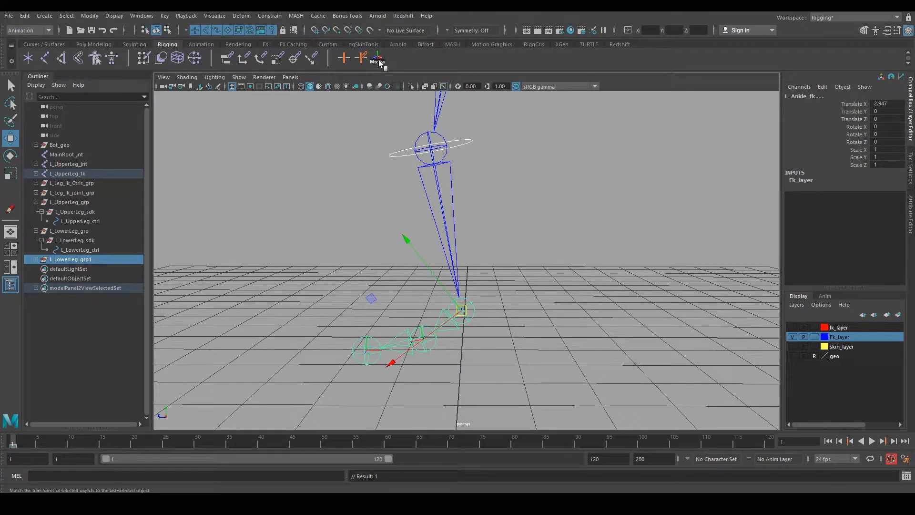
Step: Match all transforms of L_LowerLeg_grp1 to the L_Ankle_fk joint so the duplicated control sits at the ankle
left_click_drag(491, 159, 360, 131, "alt")
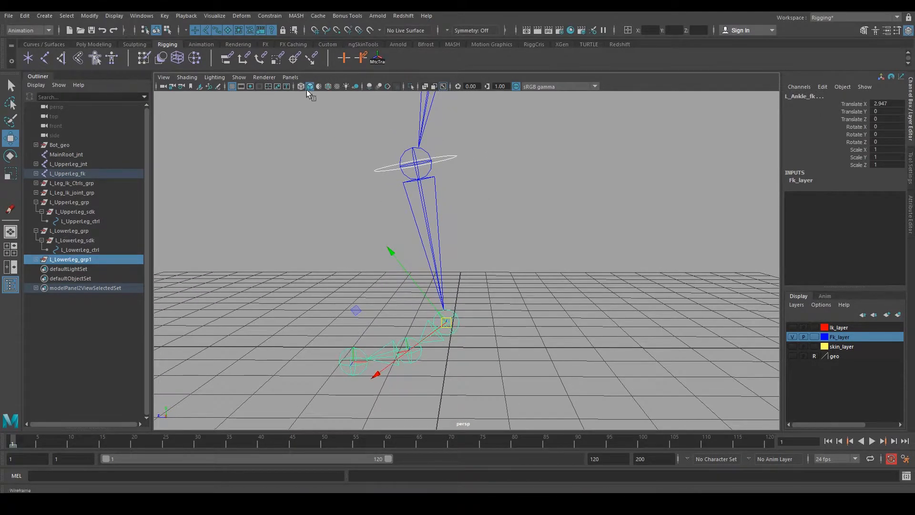
left_click(77, 259)
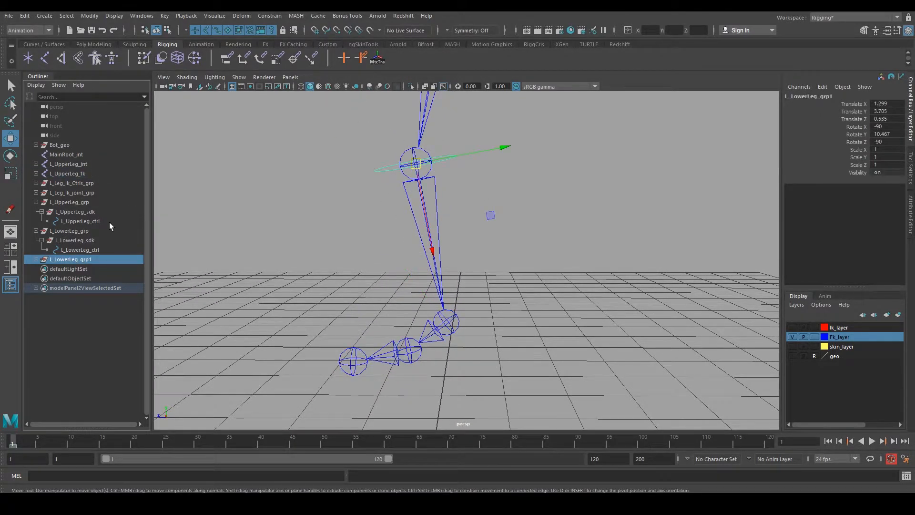
left_click(452, 323)
left_click_drag(445, 138, 465, 282, "alt")
left_click_drag(443, 251, 498, 213, "alt")
right_click_drag(498, 212, 493, 229, "alt")
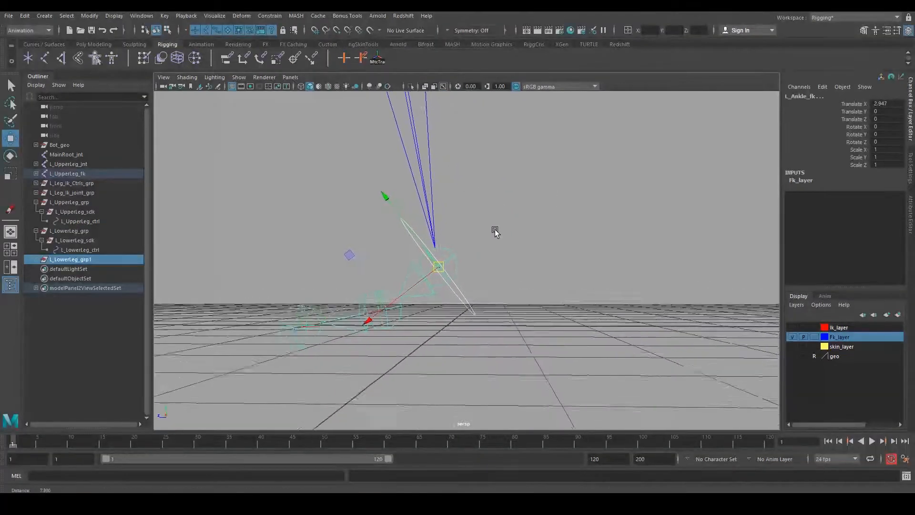
Step: Select the duplicated control circle at the ankle and check its orientation against the foot geometry by briefly showing the geo layer
left_click_drag(493, 227, 505, 234, "alt")
left_click(486, 228)
left_click_drag(463, 296, 471, 264)
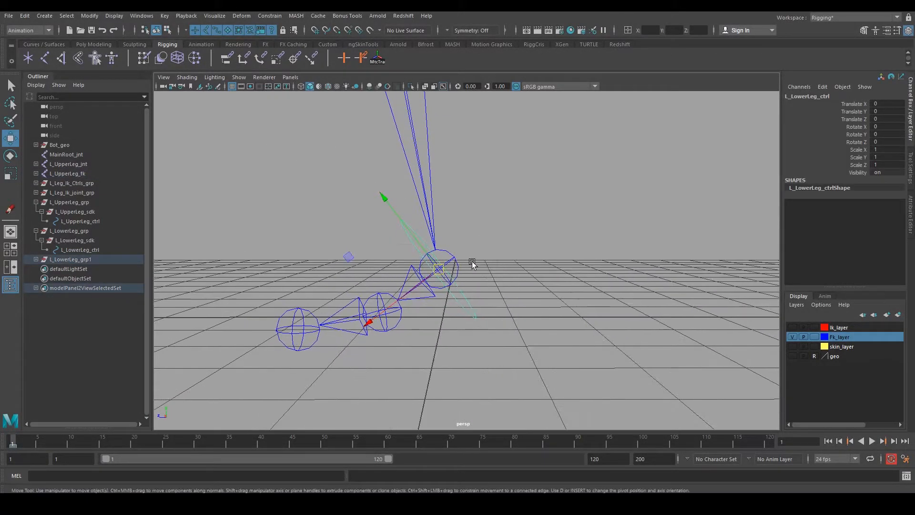
left_click(792, 356)
mouse_move(523, 314)
left_mouse_down("alt")
mouse_move(596, 313)
mouse_move(526, 312)
left_mouse_up("alt")
left_click(793, 356)
left_click_drag(476, 247, 314, 274, "alt")
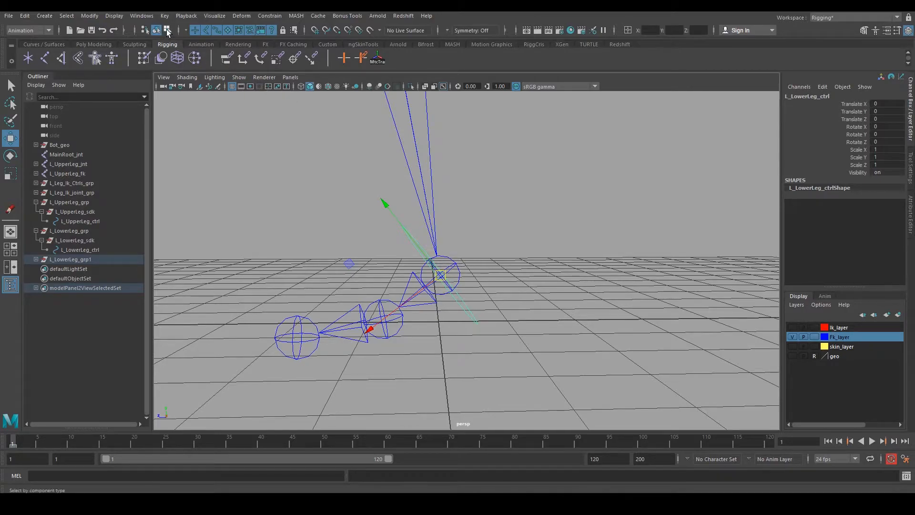
Step: Select all CVs of the L_LowerLeg_grp1 control circle in component mode and rotate them toward horizontal
left_click(78, 257)
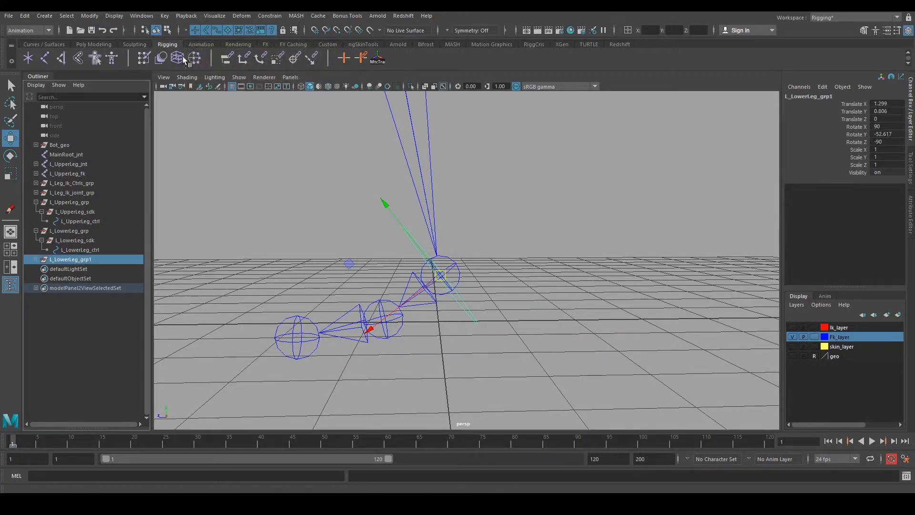
left_click(167, 30)
left_click_drag(333, 170, 559, 374)
key("e")
left_click_drag(523, 261, 457, 195)
Step: Fine-tune the rotation of the ankle circle's CVs in the side view so the circle lies flat
key("space")
key("space")
scroll(509, 295, "up", 2)
scroll(509, 295, "up", 2)
middle_click_drag(402, 299, 507, 285, "alt")
scroll(512, 312, "up", 4)
middle_click_drag(510, 332, 514, 217, "alt")
scroll(505, 210, "up", 2)
left_click_drag(487, 201, 488, 203)
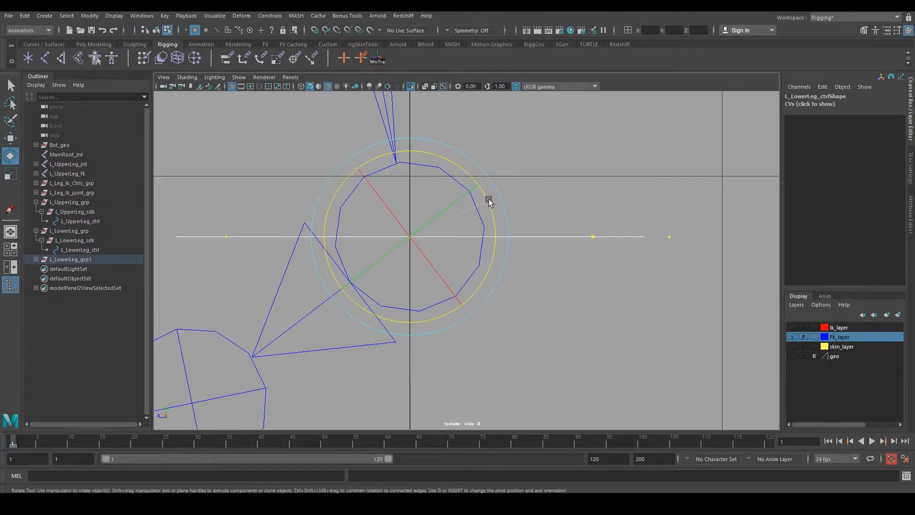
Step: Return to object selection in the perspective view and show the geo layer
key("space")
key("space")
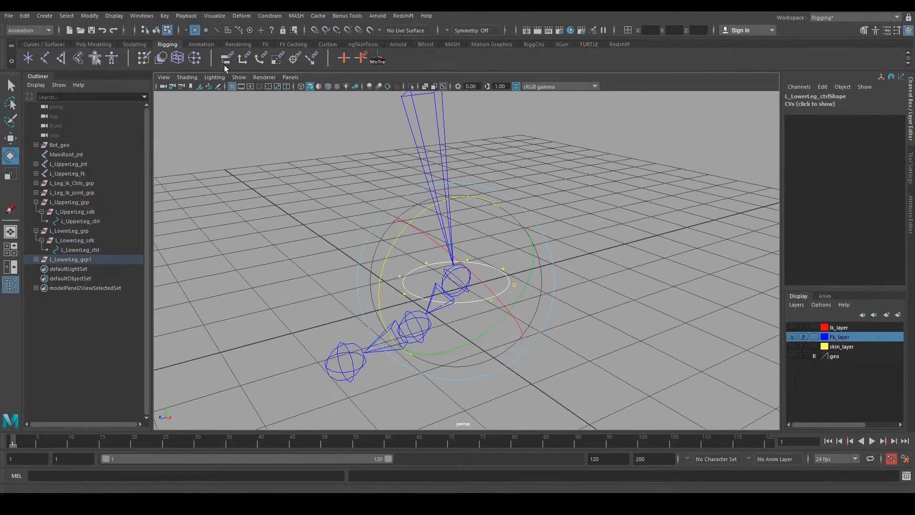
left_click(156, 31)
left_click_drag(455, 155, 438, 132, "alt")
left_click(792, 355)
left_click_drag(619, 296, 662, 286, "alt")
Step: Test-rotate the ankle control circle about its Z axis and undo the rotation
key("q")
left_click_drag(582, 274, 562, 285, "alt")
left_click(545, 271)
left_click(502, 281)
key("w")
key("e")
left_click_drag(499, 232, 519, 228)
key("ctrl+z")
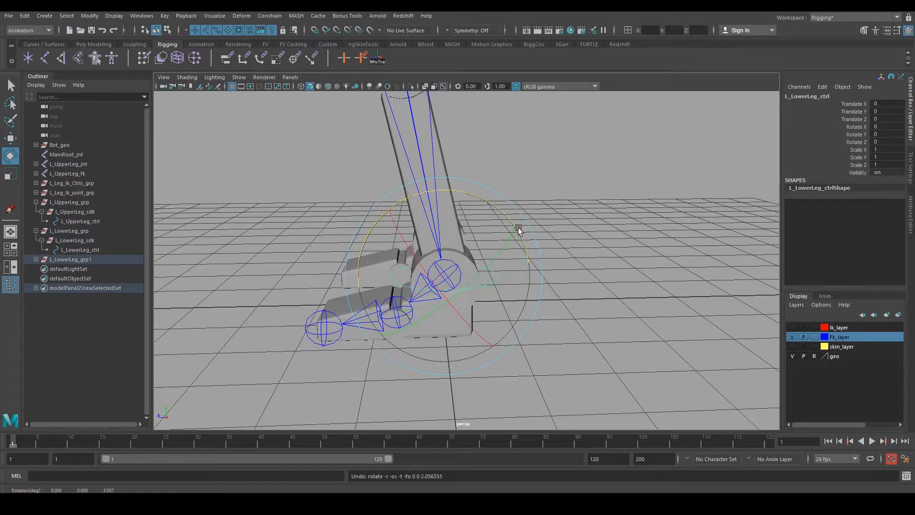
Step: Try to reorient the ankle control's pivot axes so they stand upright
left_click_drag(476, 256, 468, 247, "alt")
key("q")
left_click(527, 282)
left_click(490, 275)
key("e")
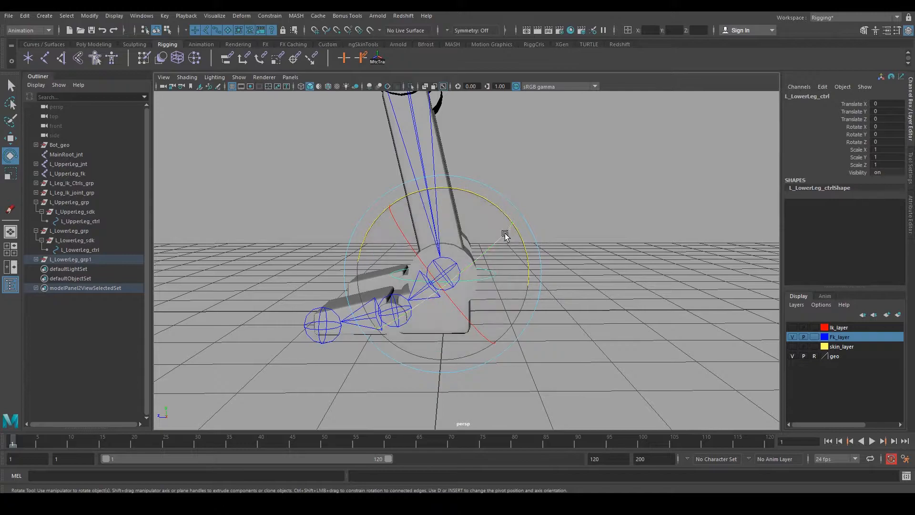
key("d")
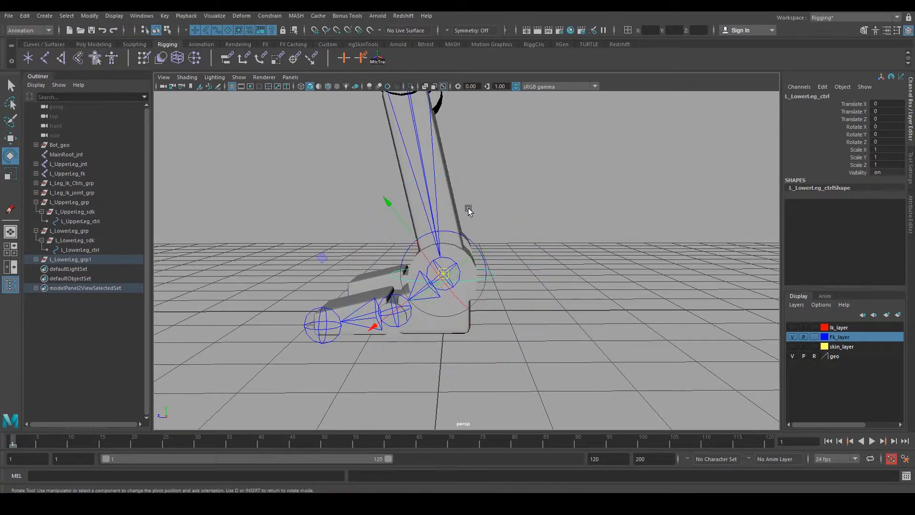
left_click_drag(458, 233, 473, 254)
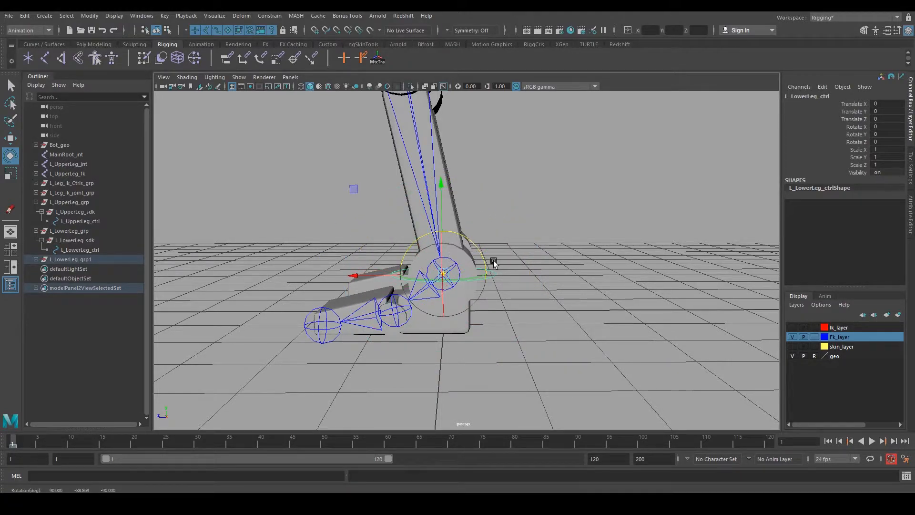
key("q")
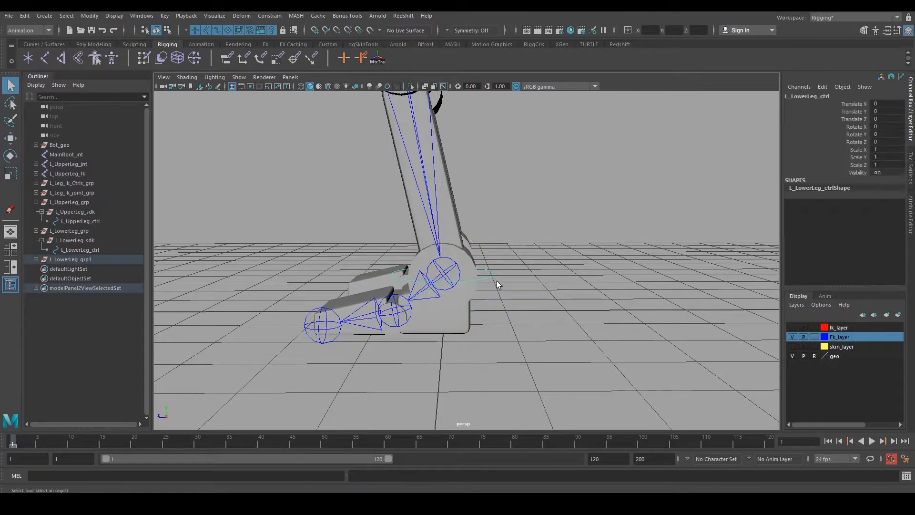
Step: Replace "Lower" with "Ankle" in the names of L_LowerLeg_grp1 and its sdk and ctrl children using Search and Replace Names
left_click(36, 259)
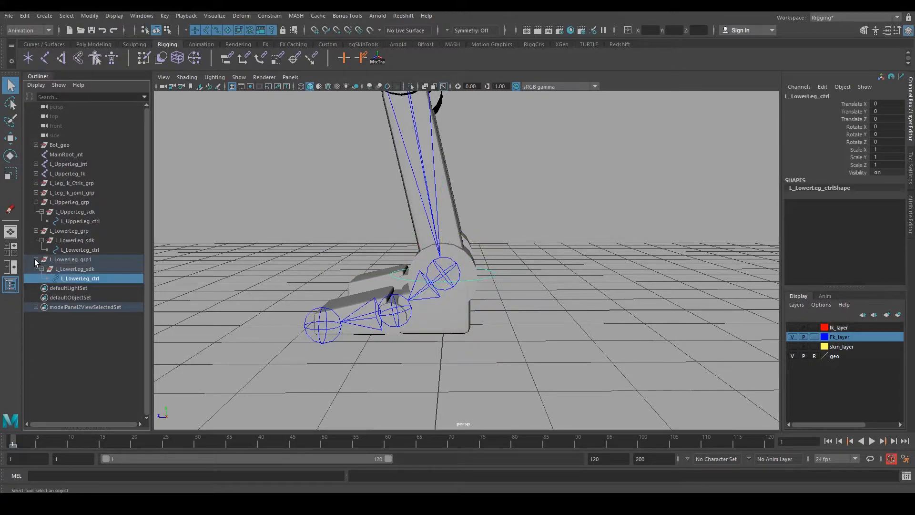
left_click(90, 261)
double_click(90, 261)
key("Return")
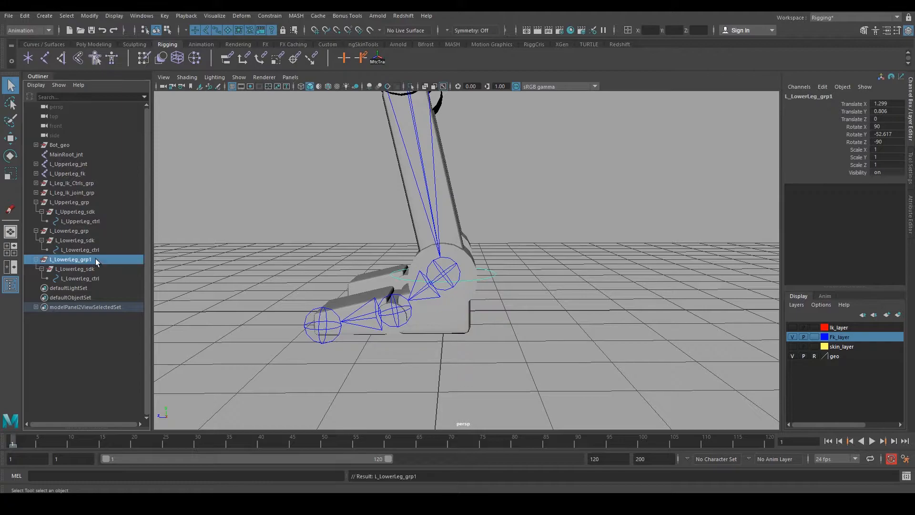
left_click_drag(69, 259, 71, 282)
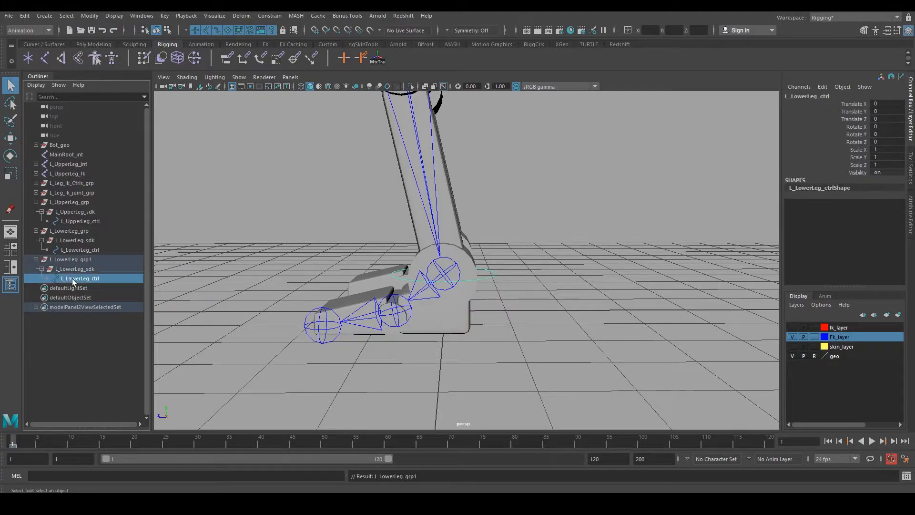
left_click(130, 15)
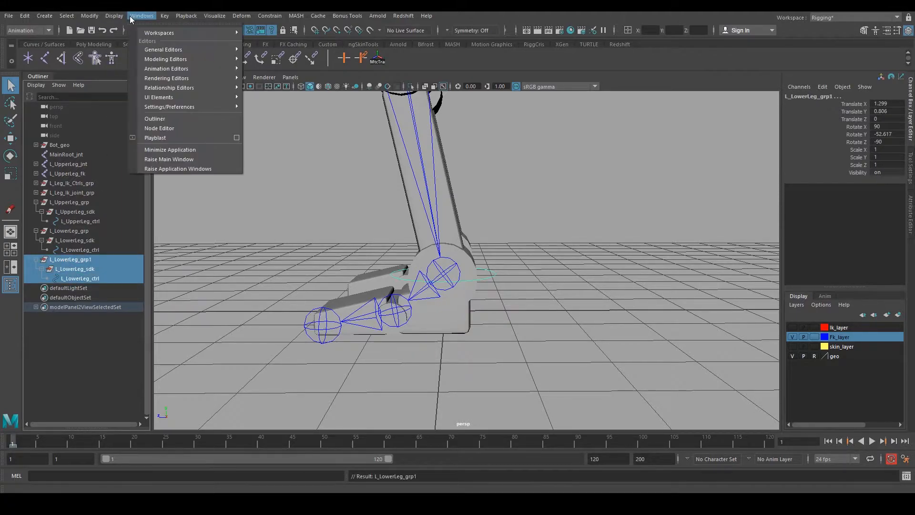
mouse_move(127, 123)
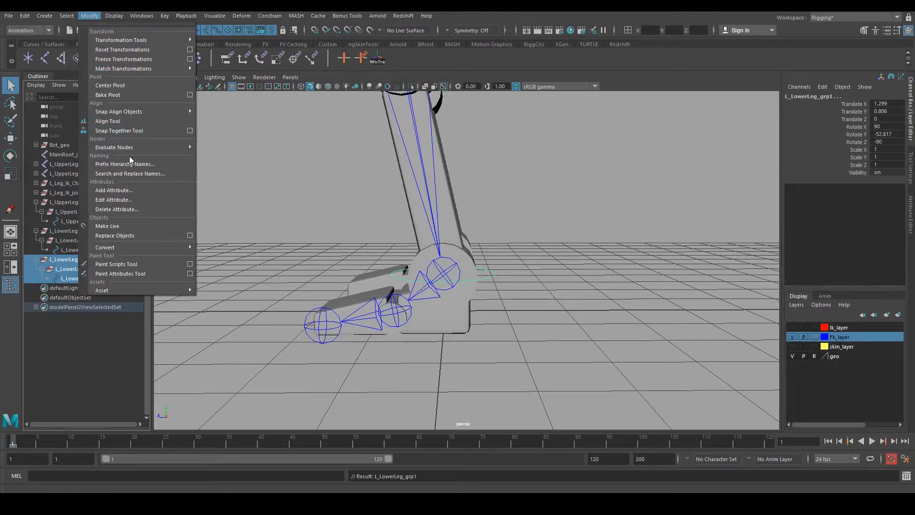
left_click(140, 174)
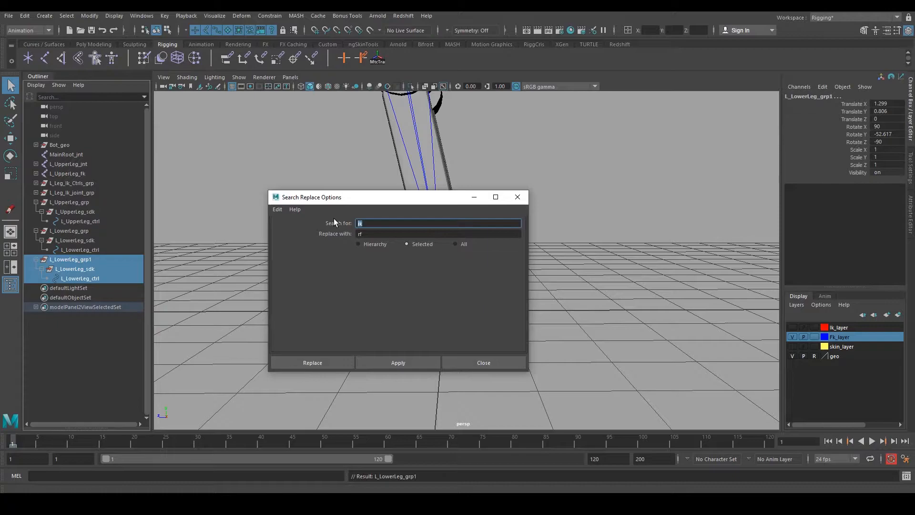
type("Lower")
key("Tab")
type("A")
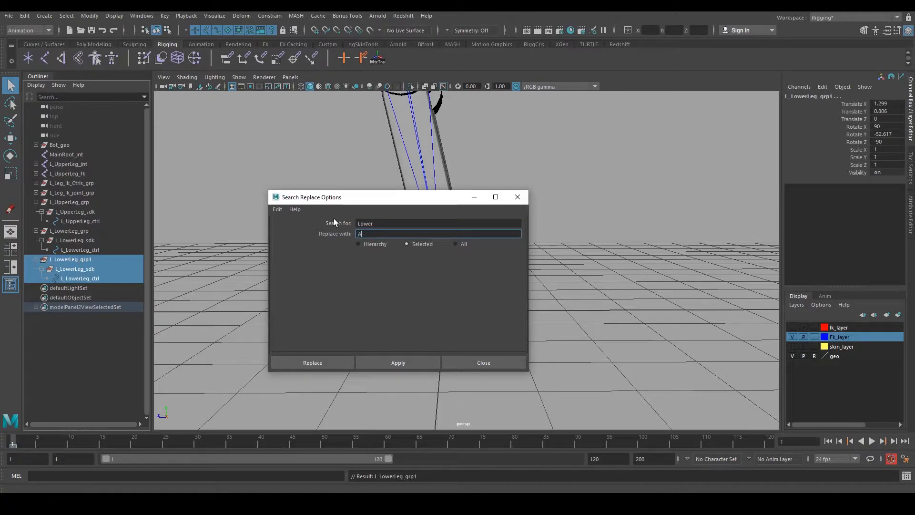
type("nkle")
left_click(402, 364)
Step: Move the Search Replace Options window aside and rename L_AnkleLeg_grp1 as L_AnkleLeg_grp
left_click_drag(418, 203, 695, 175)
double_click(104, 262)
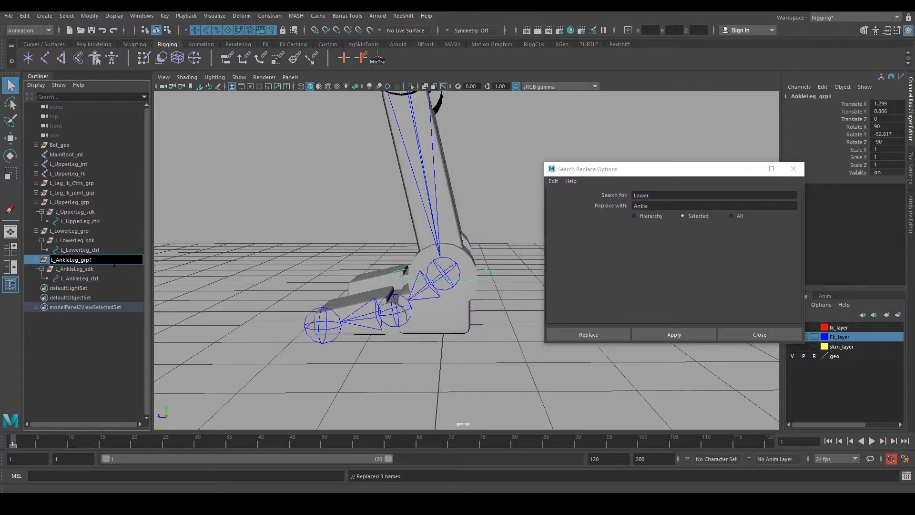
key("BackSpace")
key("Return")
left_click(36, 259)
left_click(36, 259)
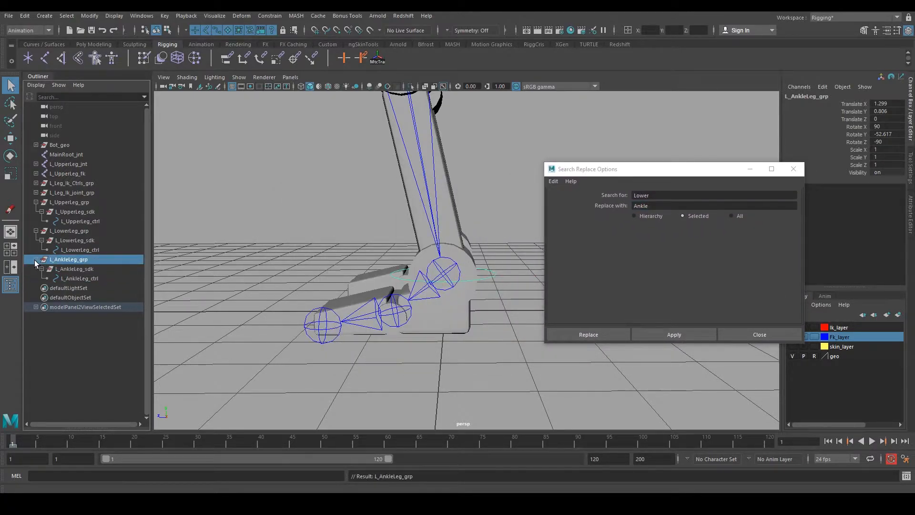
Step: Duplicate L_AnkleLeg_grp and match all transforms of the copy to the L_Toes_fk joint
left_click_drag(360, 259, 405, 287, "alt")
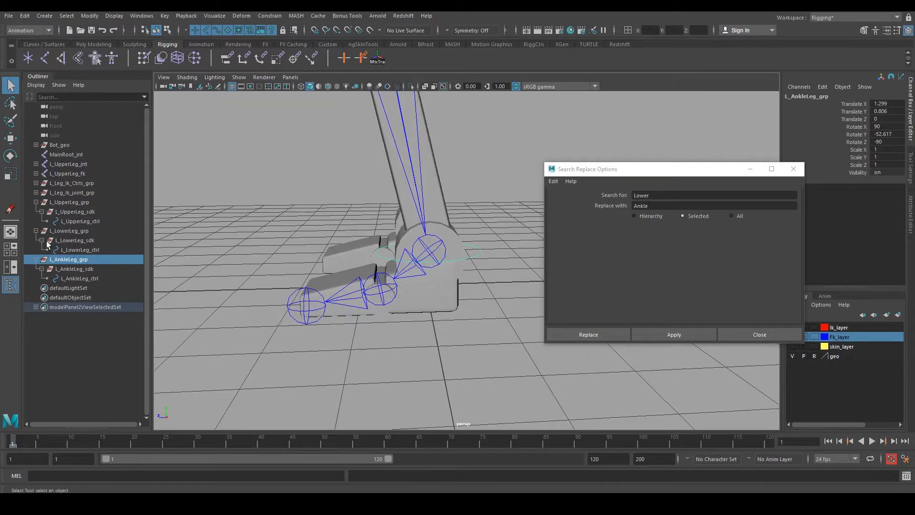
mouse_move(386, 300)
right_mouse_down("alt")
mouse_move(374, 296)
mouse_move(392, 292)
right_mouse_up("alt")
left_click_drag(392, 292, 415, 279, "alt")
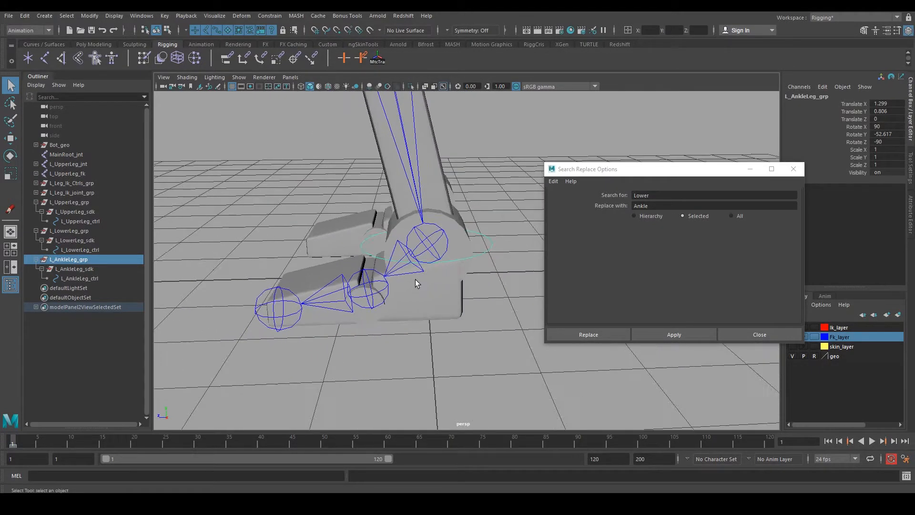
middle_click_drag(416, 279, 409, 261, "alt")
key("ctrl+d")
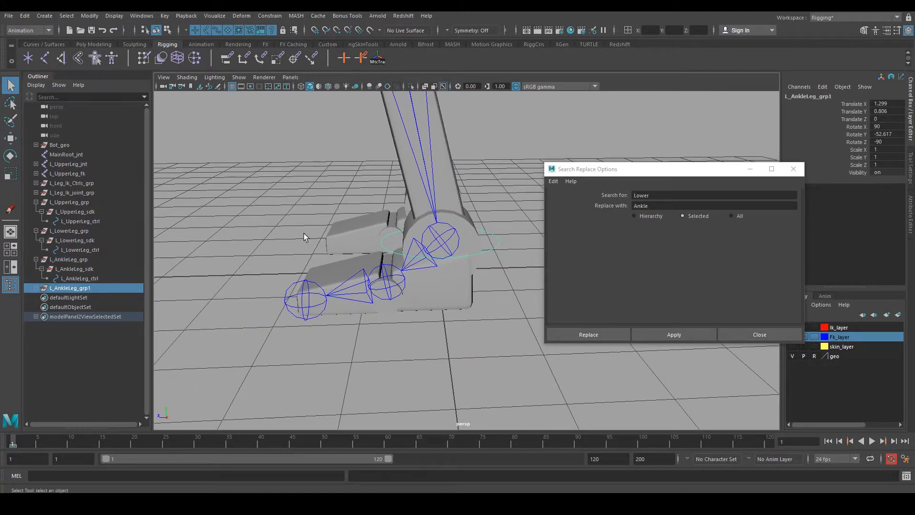
left_click(386, 279)
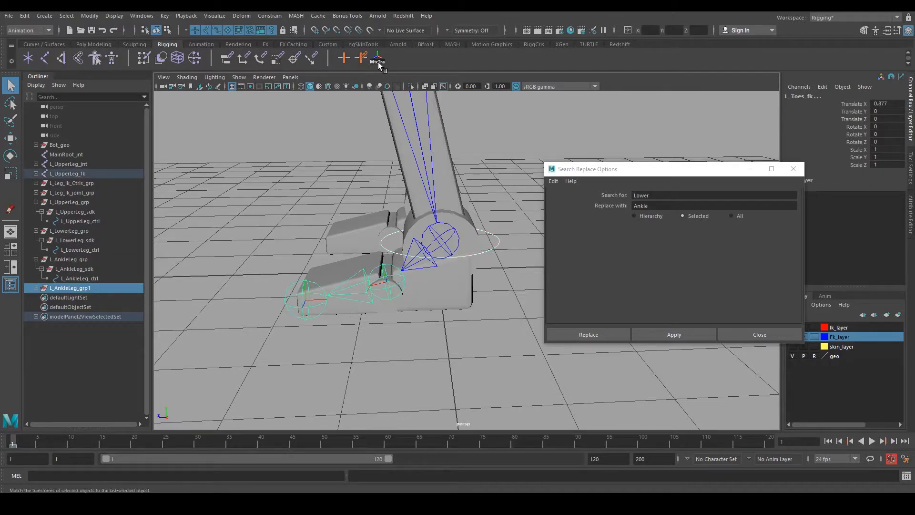
mouse_move(408, 284)
left_mouse_down("alt")
mouse_move(417, 280)
mouse_move(407, 285)
left_mouse_up("alt")
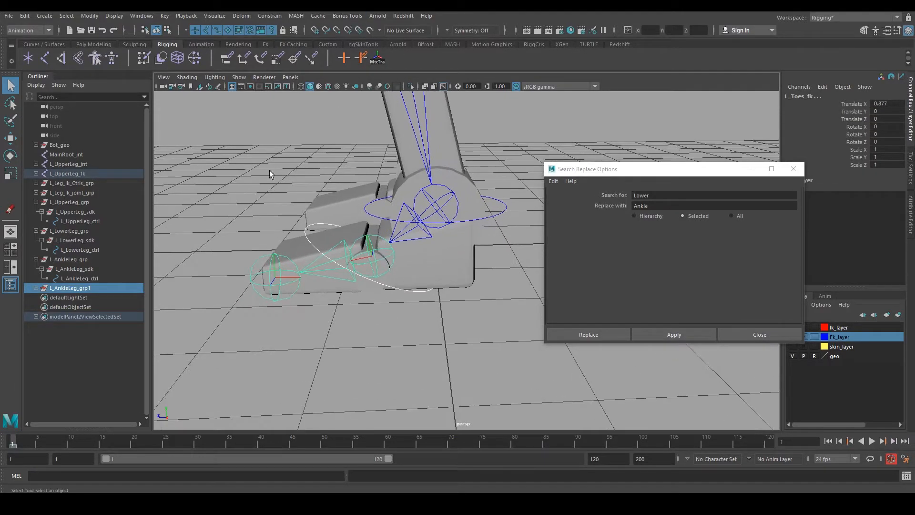
Step: Select the CVs of the duplicated toes control circle and rotate them upright across the foot
left_click(167, 30)
left_click_drag(194, 115, 482, 333)
key("e")
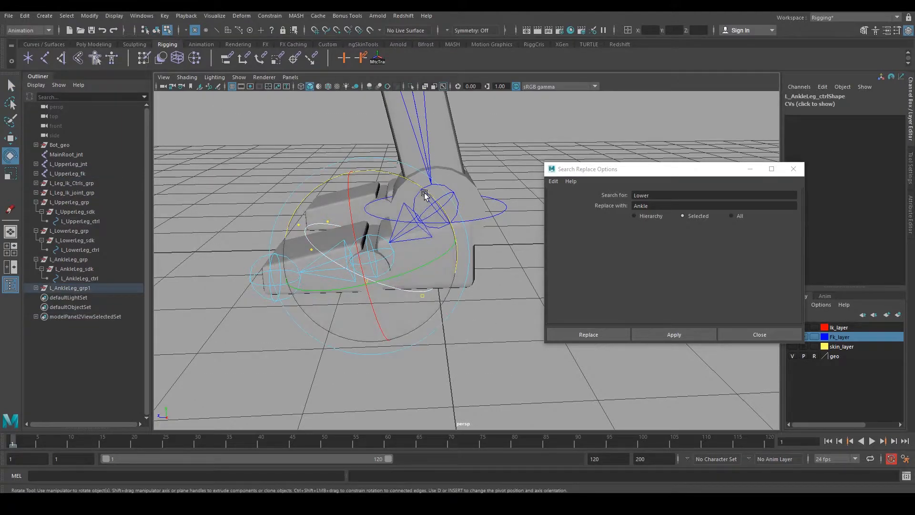
left_click_drag(452, 216, 429, 224)
left_click_drag(427, 178, 444, 248)
Step: Scale down the toes circle's CVs so the control fits more closely around the foot
key("w")
left_click_drag(370, 214, 358, 275, "alt")
left_click_drag(354, 231, 373, 268, "alt")
key("e")
key("r")
left_click_drag(354, 157, 360, 178)
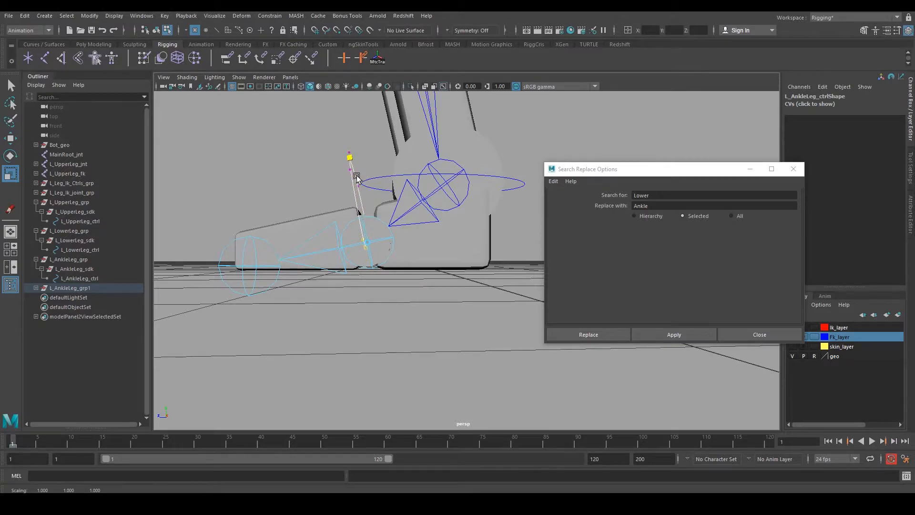
left_click_drag(348, 166, 223, 168)
left_click(411, 85)
left_click(411, 86)
Step: Move the toes circle's CVs down around the toe joint and return to object selection mode
left_click_drag(409, 191, 387, 228, "alt")
key("w")
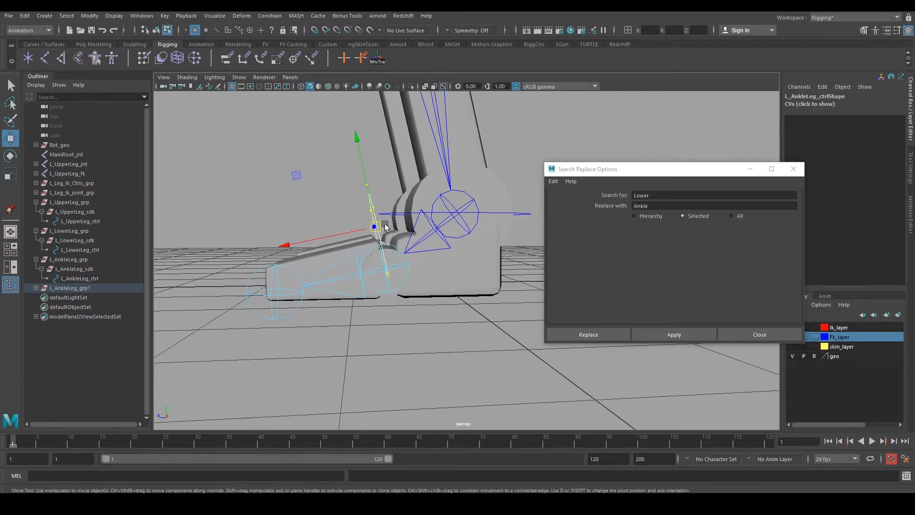
left_click_drag(371, 191, 468, 190)
scroll(467, 190, "down", 1)
scroll(467, 189, "down", 1)
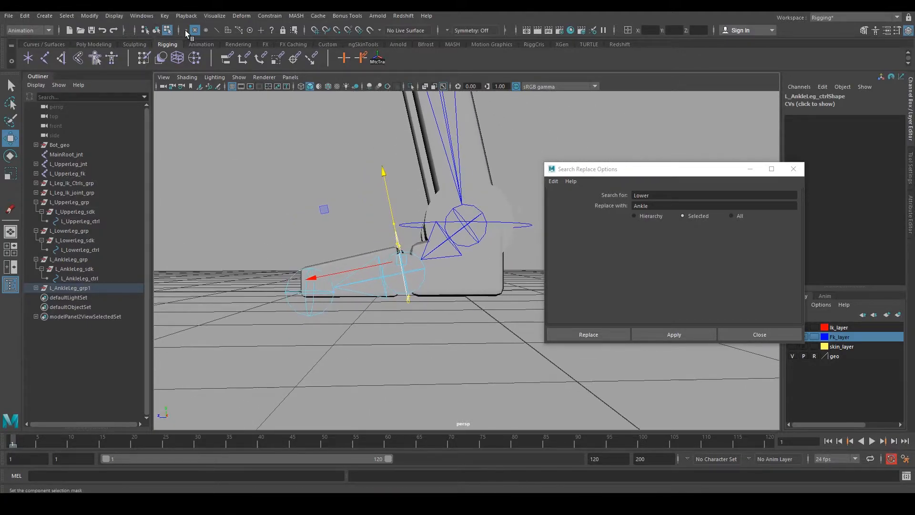
left_click(157, 31)
left_click(337, 341)
left_click_drag(337, 336, 380, 305, "alt")
Step: Replace "Ankle" with "Toes" in the names of L_AnkleLeg_grp1 and its children, and close the Search Replace Options window
left_click(36, 287)
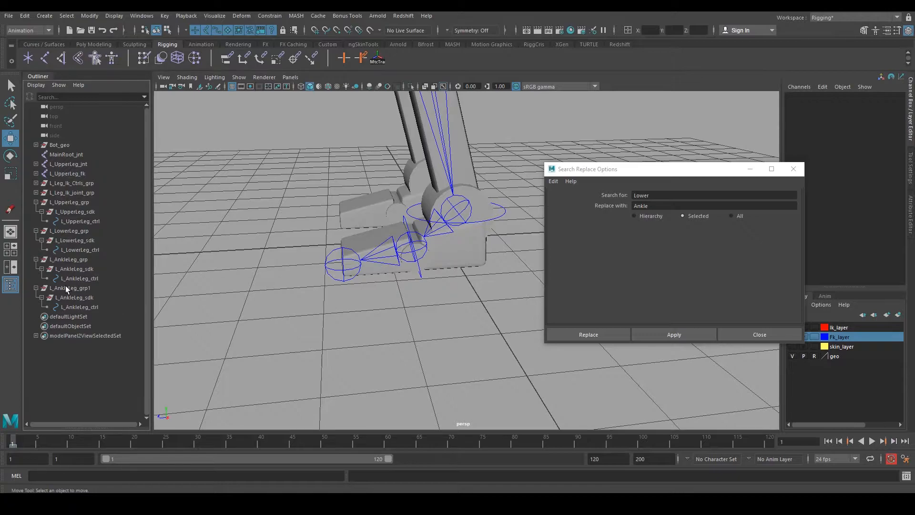
left_click(66, 287)
left_click(79, 306, "shift")
double_click(647, 206)
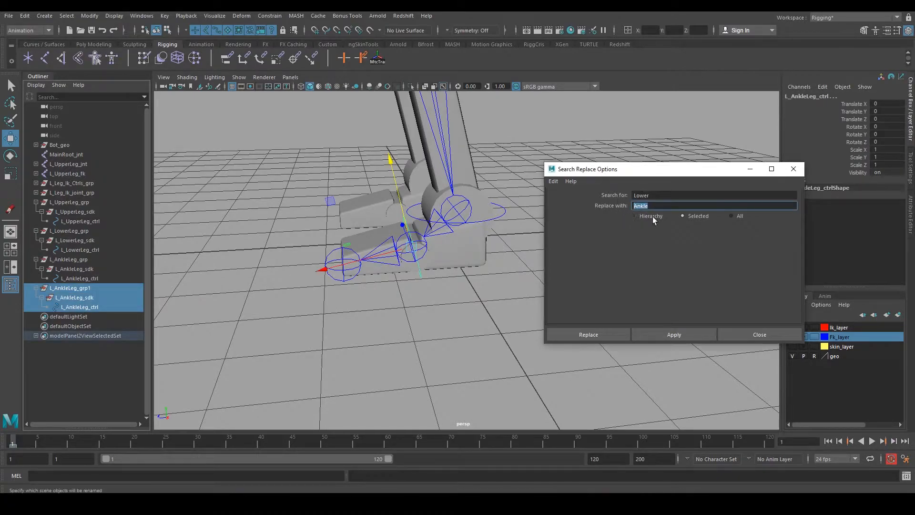
left_click_drag(657, 195, 601, 202)
type("Ankle")
double_click(659, 206)
type("Toes")
left_click(672, 333)
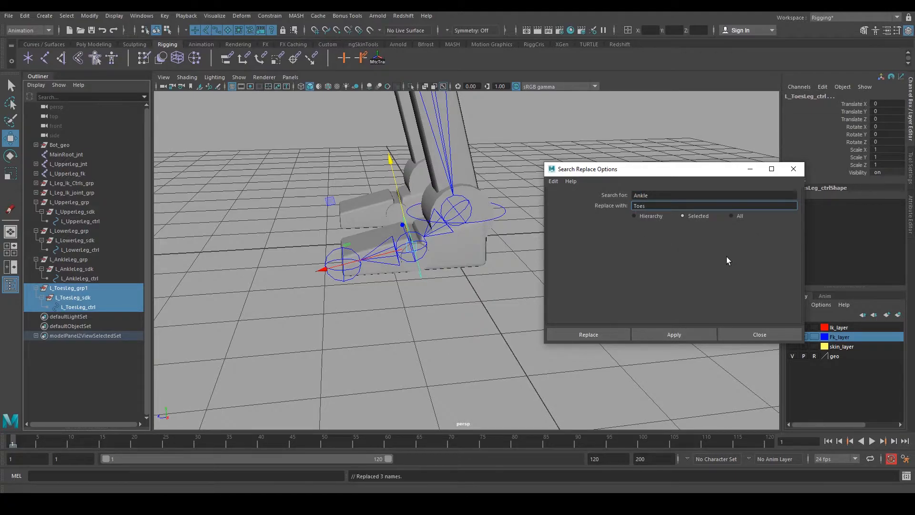
left_click(792, 170)
Step: Try to strip "Leg" from the names of the ankle and toes groups and controls with an empty search-and-replace replacement
double_click(71, 289)
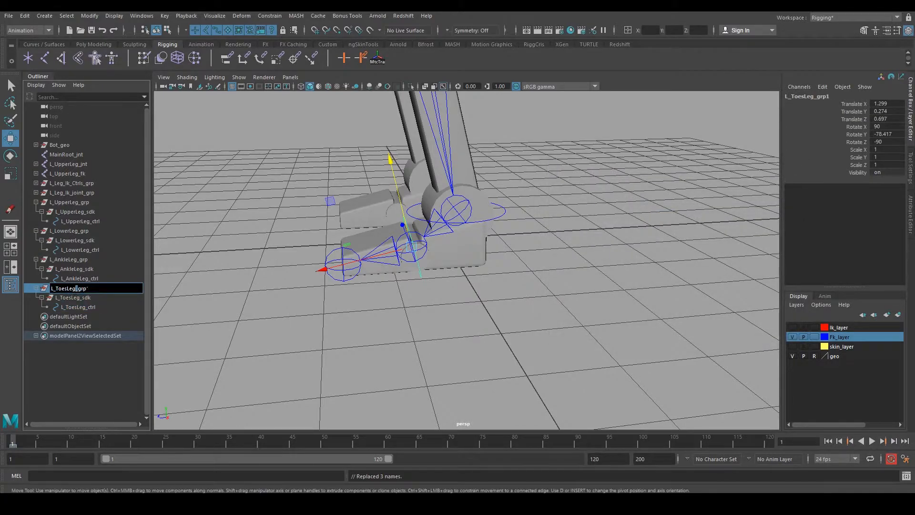
left_click(81, 261)
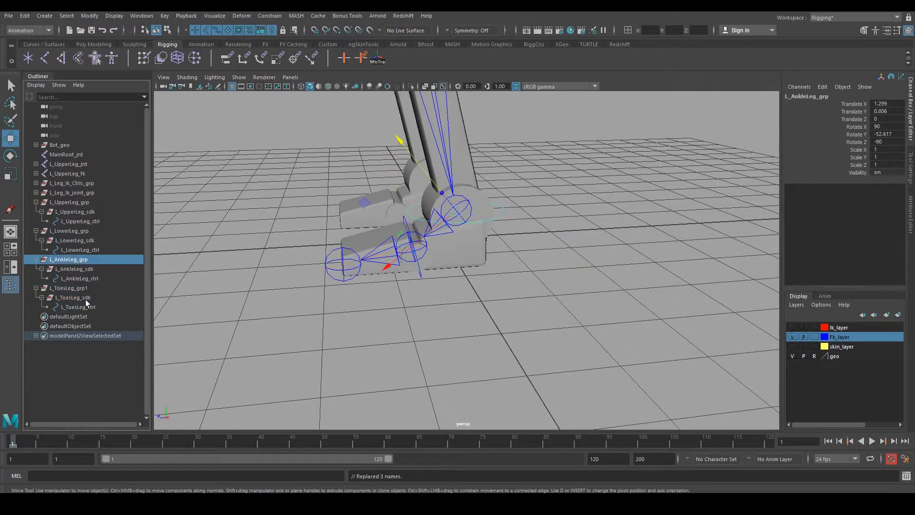
left_click(88, 309, "shift")
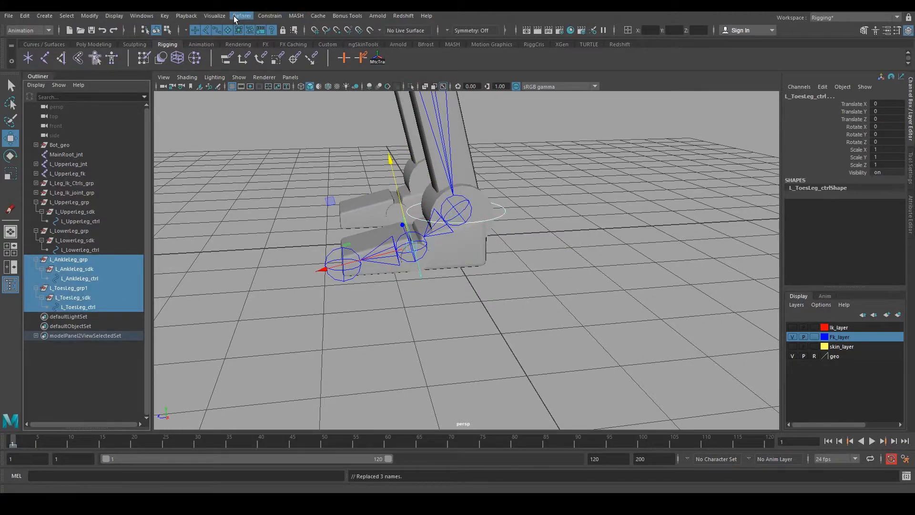
left_click(170, 18)
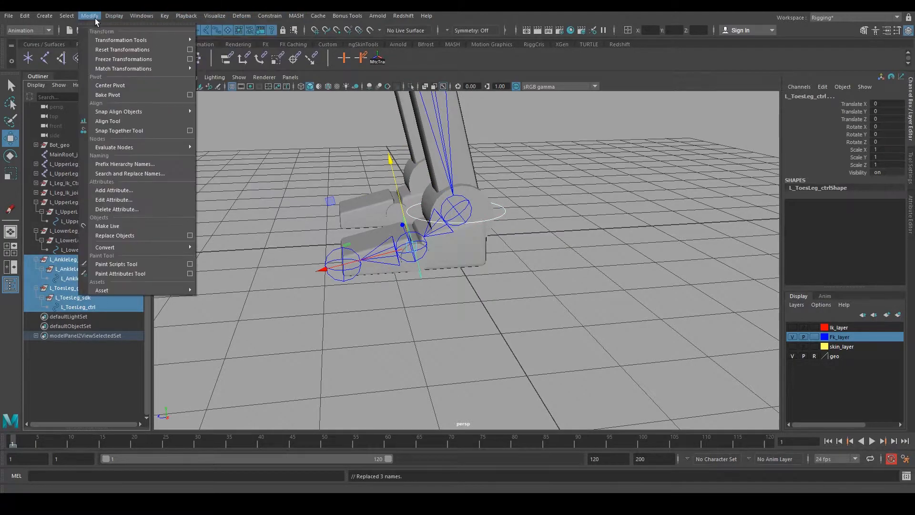
left_click(126, 173)
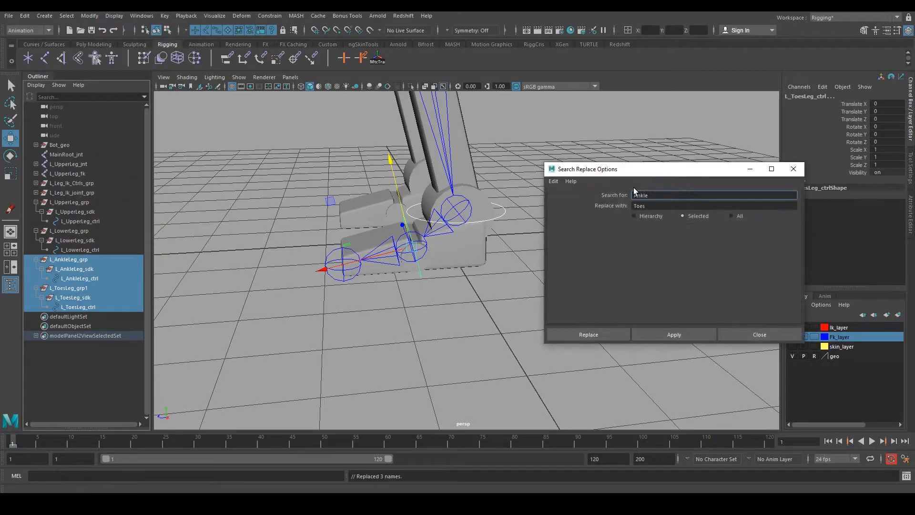
type("Leg")
key("Tab")
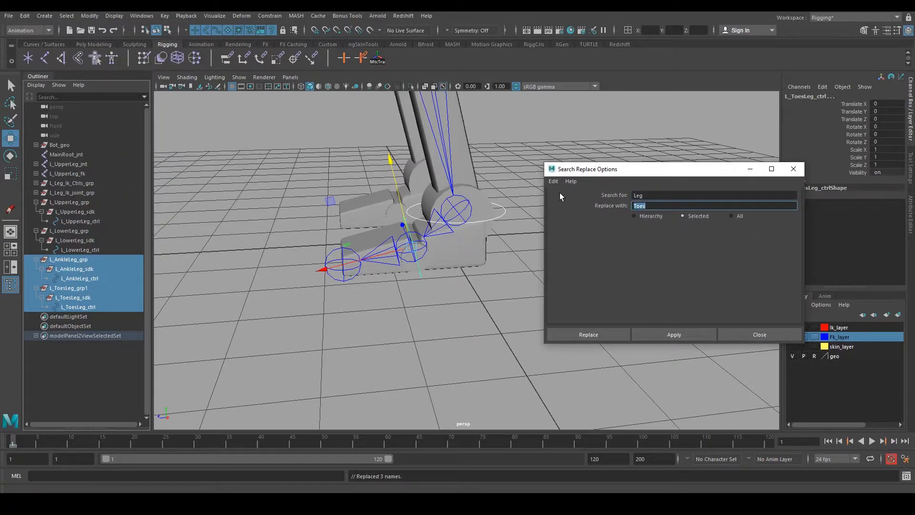
key("BackSpace")
left_click(671, 333)
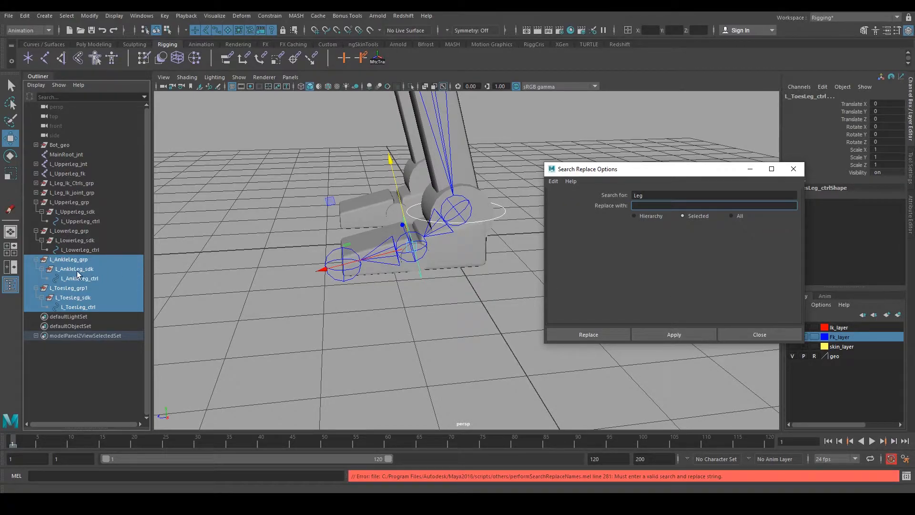
Step: Replace "Leg_" with "_" in the names of L_AnkleLeg_grp, L_ToesLeg_grp1 and all their children
left_click(76, 259)
left_click(95, 308, "shift")
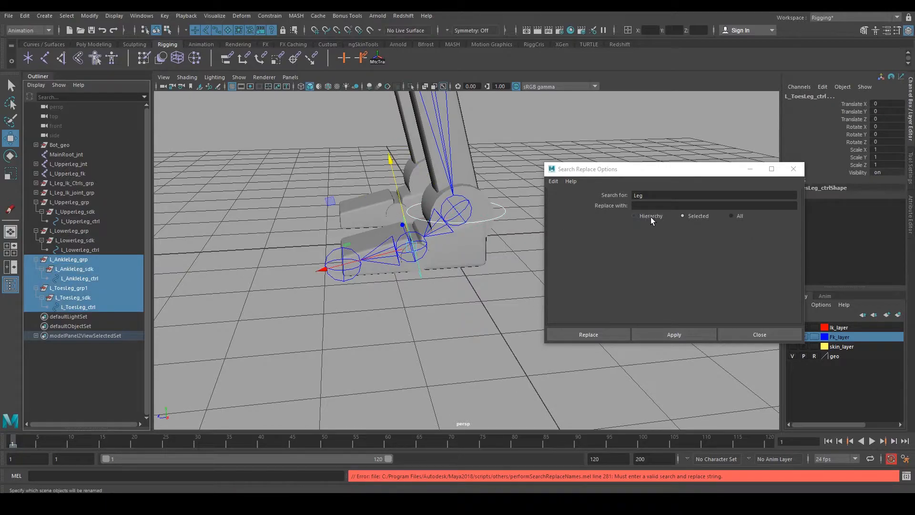
left_click(658, 196)
type("_")
key("Tab")
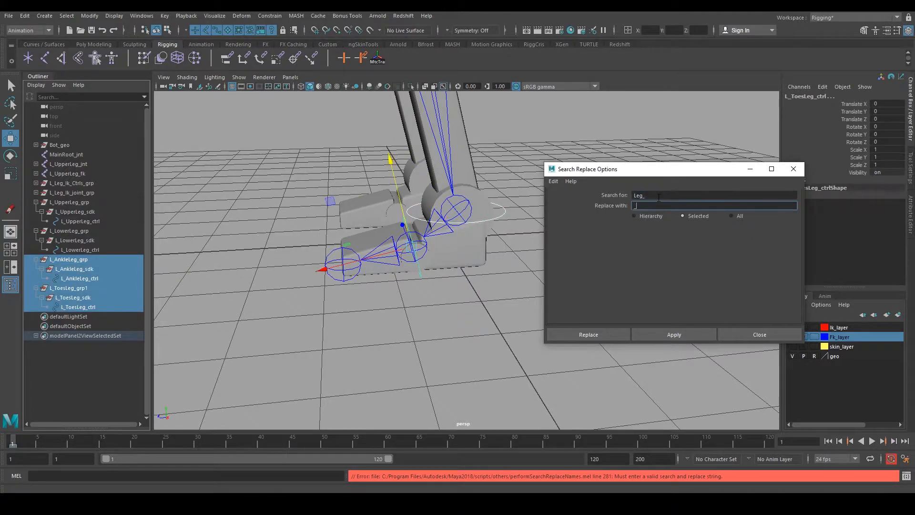
type("_")
left_click(672, 333)
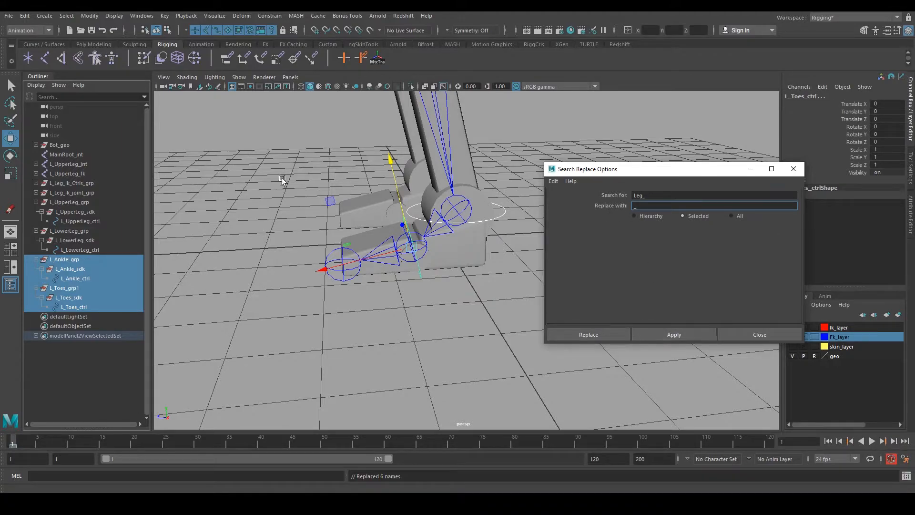
Step: Rename the toes group as L_Toes_grp and close the Search Replace Options window
double_click(94, 291)
key("Right")
key("BackSpace")
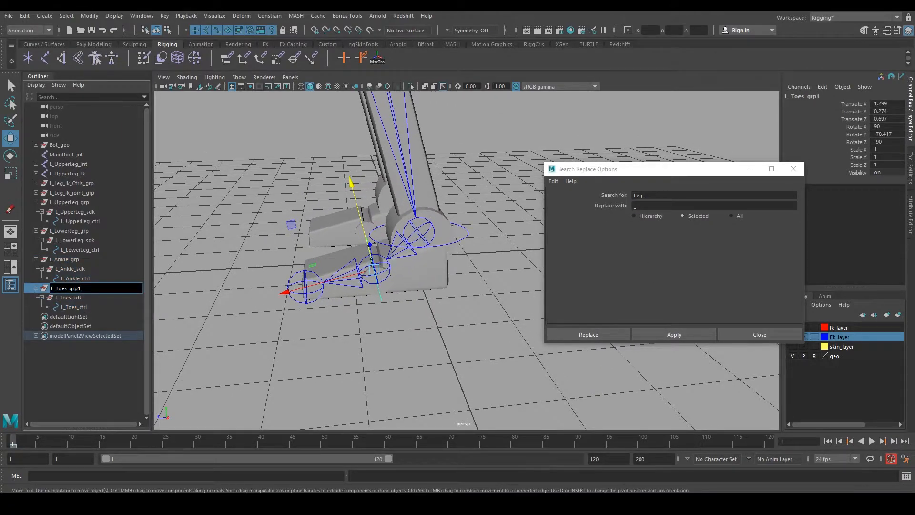
key("Return")
left_click(794, 172)
Step: Check the left leg's toes, upper leg and lower leg controls, test-rotating the upper leg control and undoing the rotation
left_click_drag(443, 265, 520, 281, "alt")
left_click(490, 280)
left_click(412, 286)
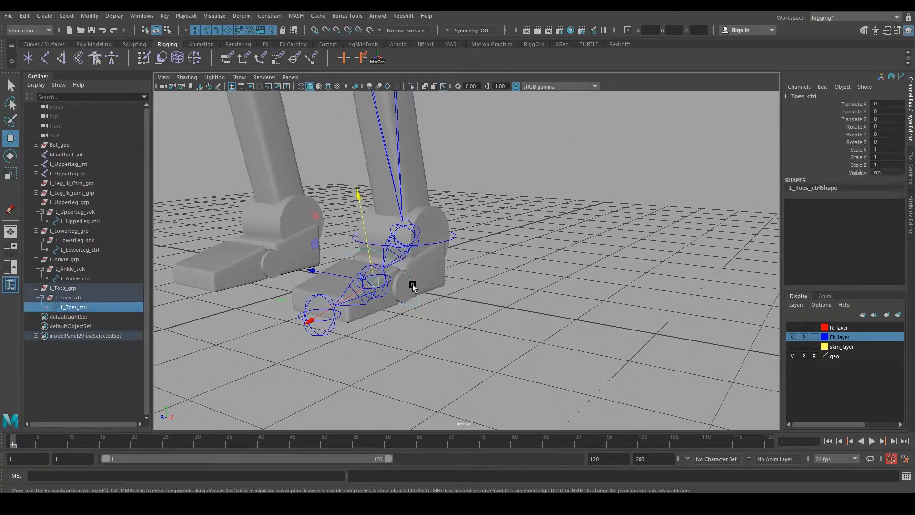
left_click_drag(495, 220, 425, 226, "alt")
scroll(462, 205, "down", 6)
middle_click_drag(463, 204, 459, 324, "alt")
left_click_drag(453, 291, 506, 275, "alt")
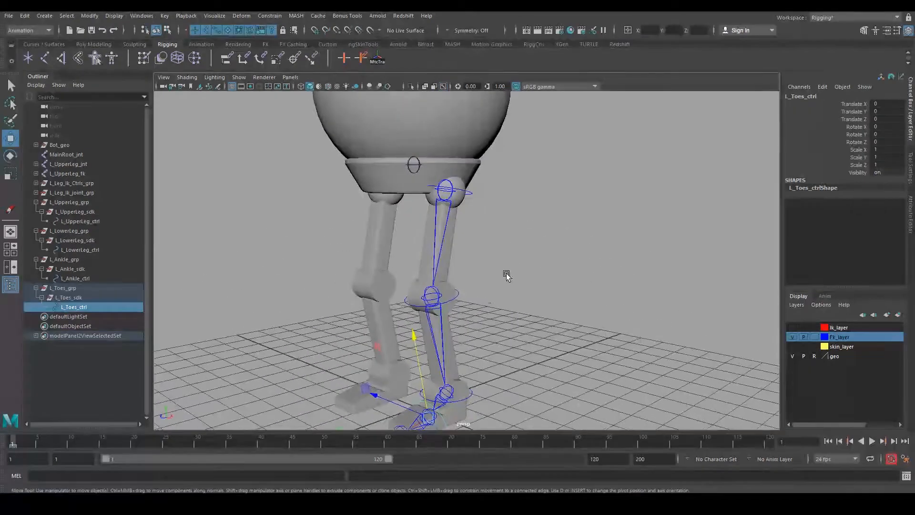
left_click(473, 196)
key("e")
left_click_drag(398, 238, 404, 254)
key("ctrl+z")
left_click_drag(533, 305, 470, 298, "alt")
left_click(446, 295)
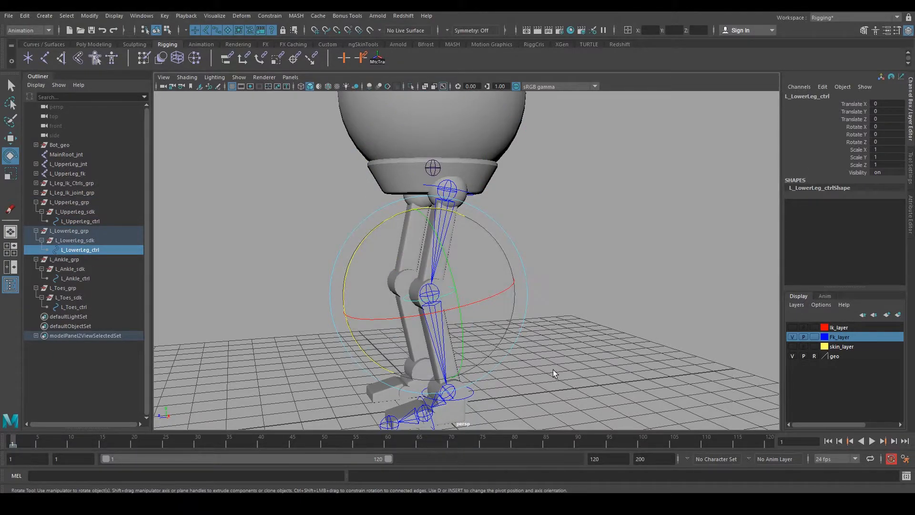
key("q")
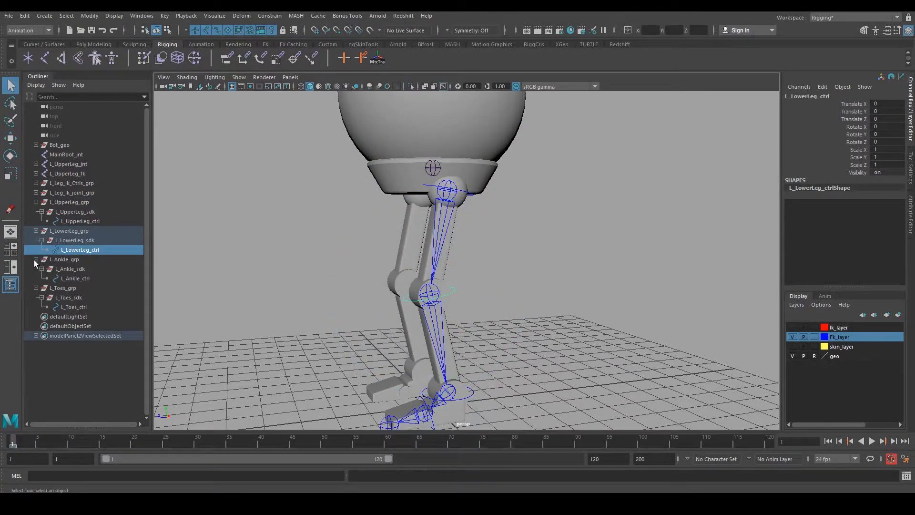
Step: Parent L_Toes_grp under L_Ankle_ctrl in the Outliner
left_click(79, 288)
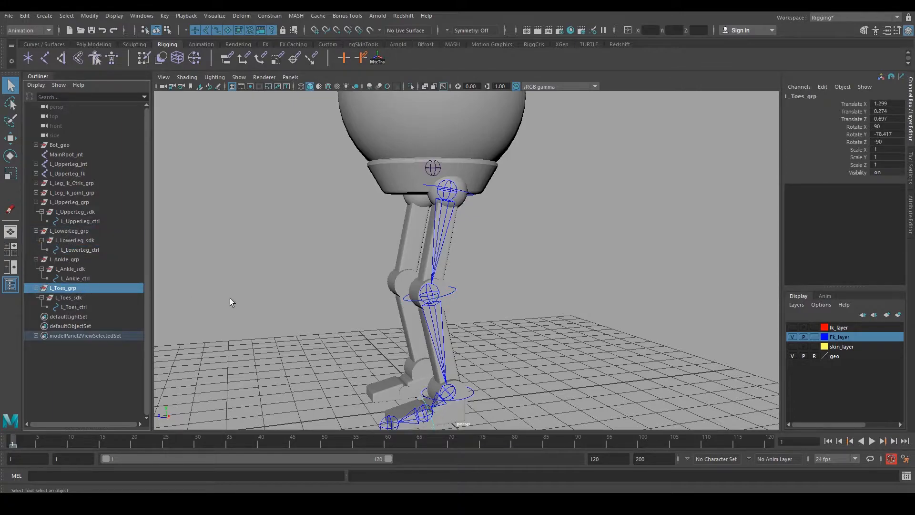
middle_click_drag(438, 311, 426, 235, "alt")
left_click_drag(426, 235, 463, 237, "alt")
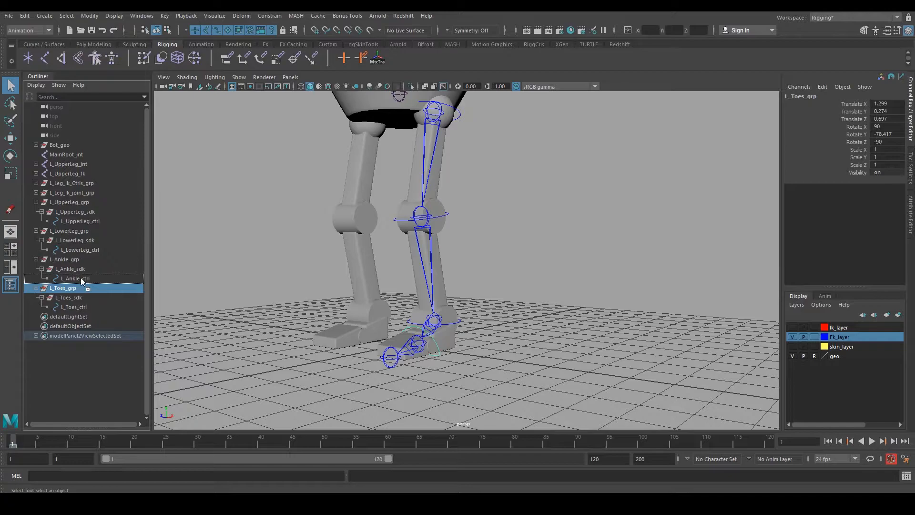
middle_click_drag(81, 277, 81, 277)
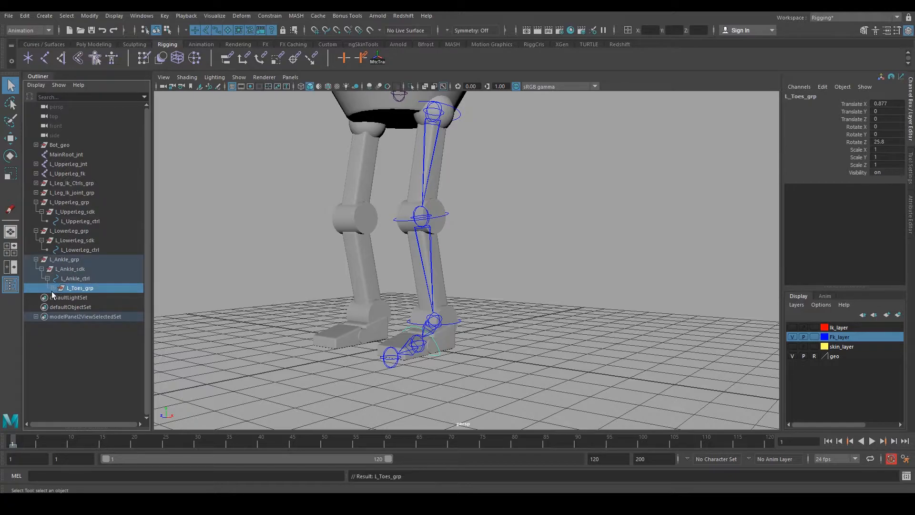
left_click(53, 289)
Step: Try L_Toes_grp under L_Ankle_sdk, test-rotate and undo the ankle control, and put the group back under L_Ankle_ctrl
left_click(72, 278)
left_click(85, 287)
left_click(82, 279)
left_click_drag(79, 286, 76, 270)
left_click(76, 278)
key("e")
mouse_move(385, 267)
left_mouse_down()
mouse_move(385, 325)
mouse_move(384, 284)
left_mouse_up()
key("ctrl+z")
left_click(76, 287)
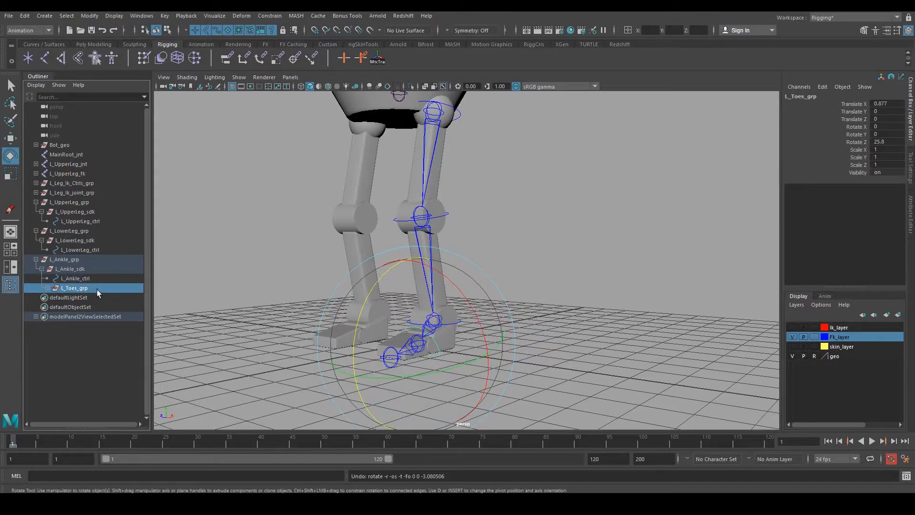
left_click_drag(70, 288, 74, 279)
Step: Parent L_Ankle_grp under L_LowerLeg_ctrl and L_LowerLeg_grp under L_UpperLeg_ctrl, and expand the whole L_UpperLeg_grp hierarchy
left_click(66, 261)
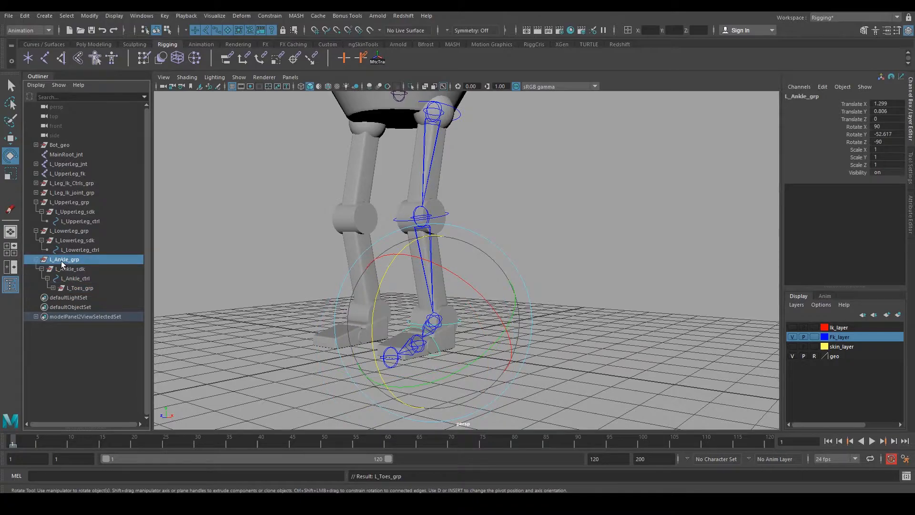
left_click_drag(65, 261, 87, 251)
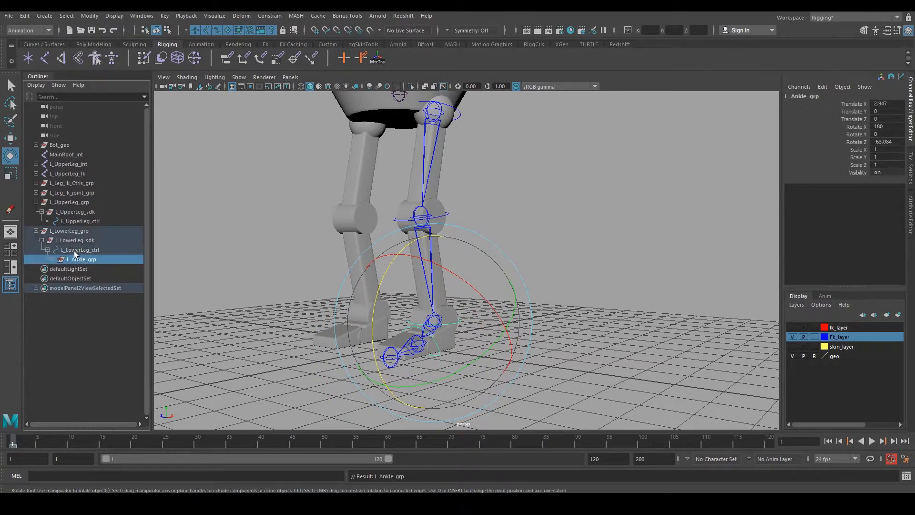
left_click(68, 232)
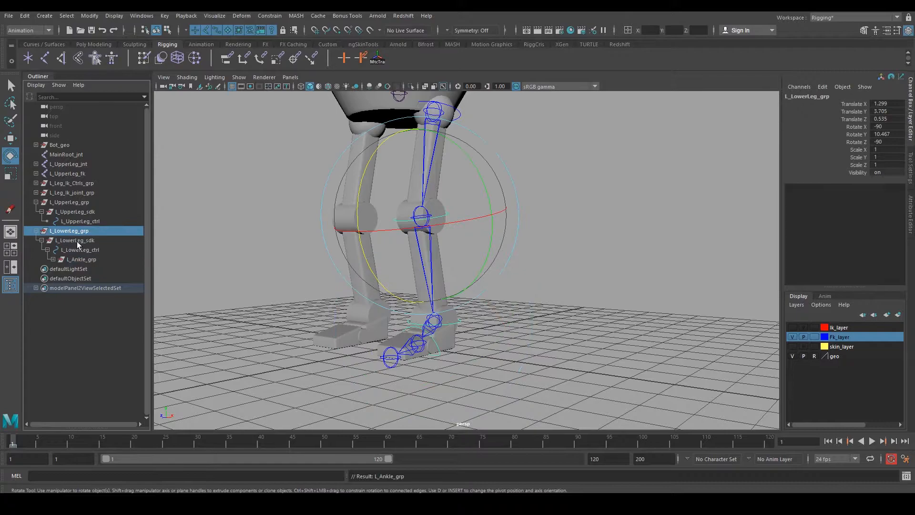
mouse_move(74, 234)
left_mouse_down()
mouse_move(90, 230)
mouse_move(82, 225)
left_mouse_up()
left_click(35, 201)
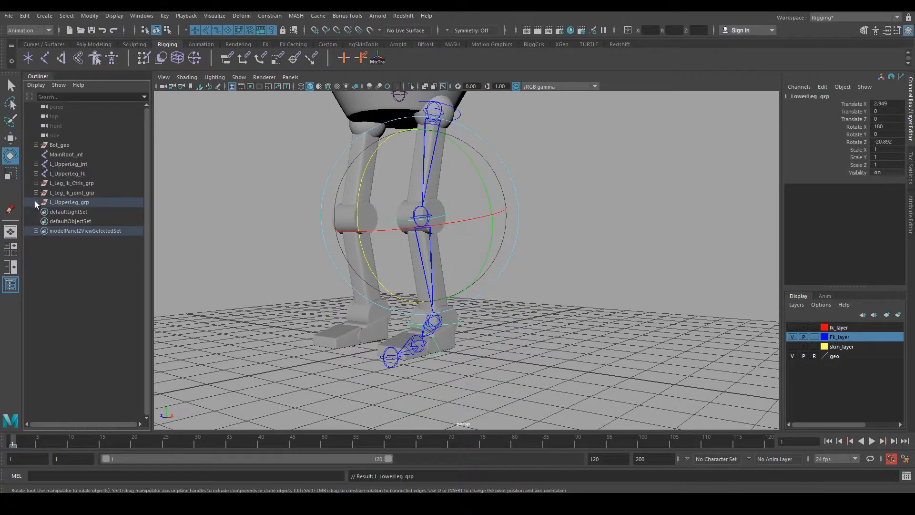
left_click(35, 201, "shift")
Step: Test-rotate the upper leg control to check the FK hierarchy, and undo the rotation
middle_click_drag(445, 233, 402, 317, "alt")
left_click(413, 194)
left_click(414, 194)
left_click_drag(415, 219, 379, 253)
key("ctrl+z")
middle_click_drag(348, 256, 359, 235, "alt")
key("q")
Step: Test-rotate the lower leg and ankle controls in turn, undoing each rotation and returning to the Select tool
left_click(413, 281)
key("e")
left_click_drag(332, 241, 357, 416)
key("ctrl+z")
key("q")
left_click(428, 383)
key("e")
key("ctrl+z")
middle_click_drag(431, 398, 444, 305, "alt")
left_click_drag(443, 305, 427, 312, "alt")
key("q")
Step: Examine the upper leg and lower leg controls around the hip and knee of the left leg
middle_click_drag(448, 190, 442, 287, "alt")
left_click_drag(441, 257, 450, 223, "alt")
left_click(436, 207)
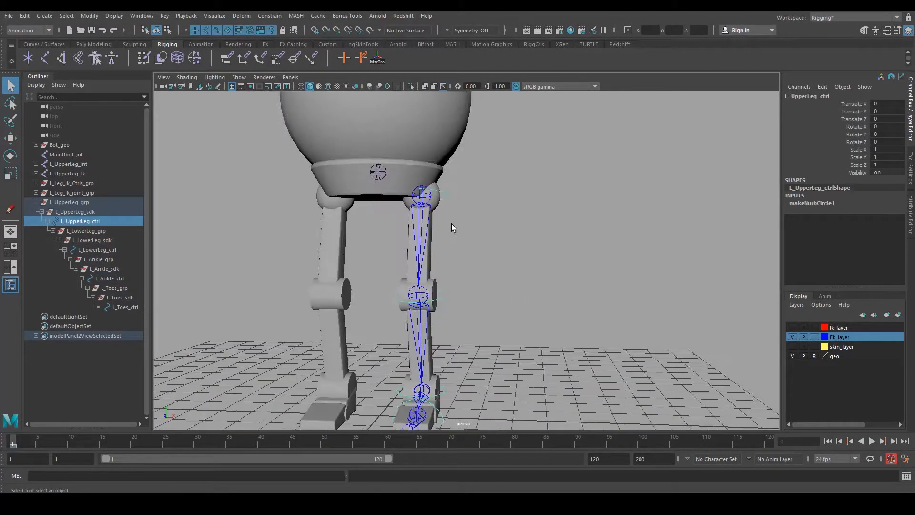
middle_click_drag(451, 216, 466, 256, "alt")
scroll(466, 256, "up", 3)
left_click(430, 255)
left_click_drag(430, 255, 518, 276, "alt")
left_click(476, 289)
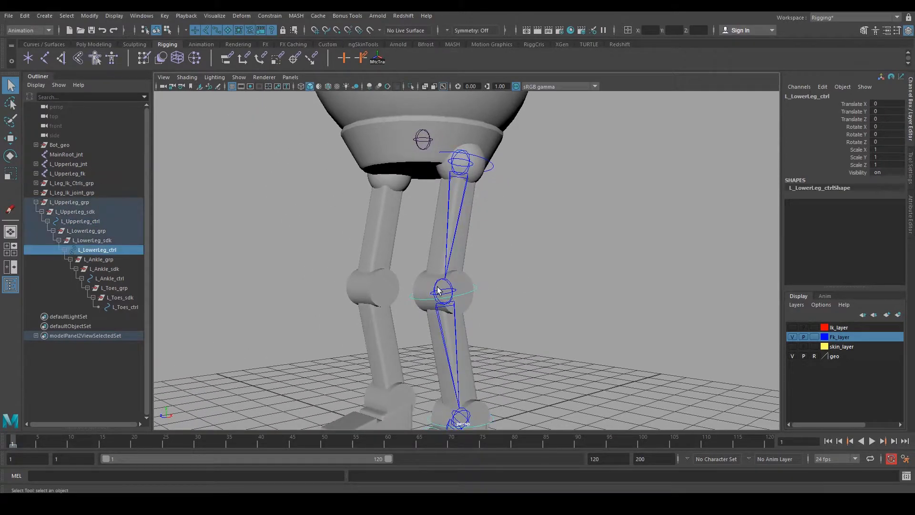
left_click(501, 327)
scroll(500, 327, "down", 3)
middle_click_drag(480, 297, 523, 297, "alt")
left_click_drag(524, 297, 508, 296, "alt")
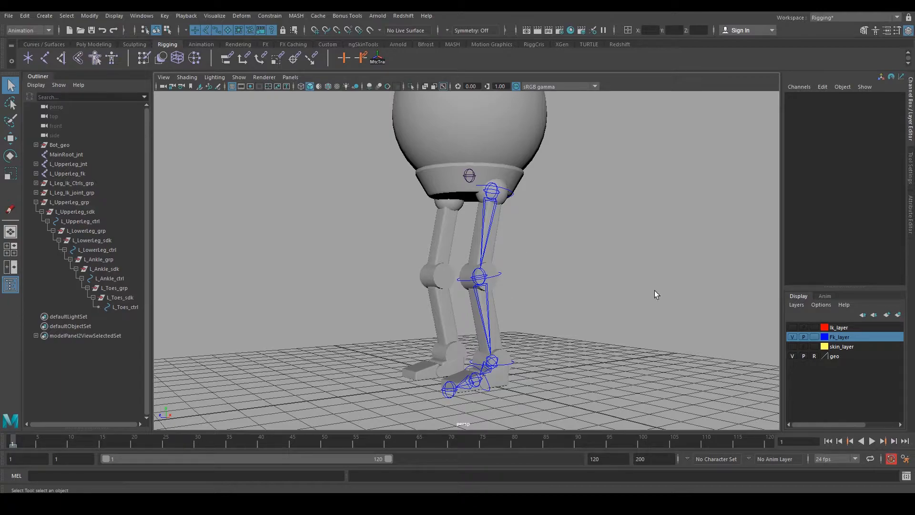
Step: Pick out the L_UpperLeg_fk joint and its circle control at the hip, ending with only L_UpperLeg_ctrl selected
left_click(512, 195)
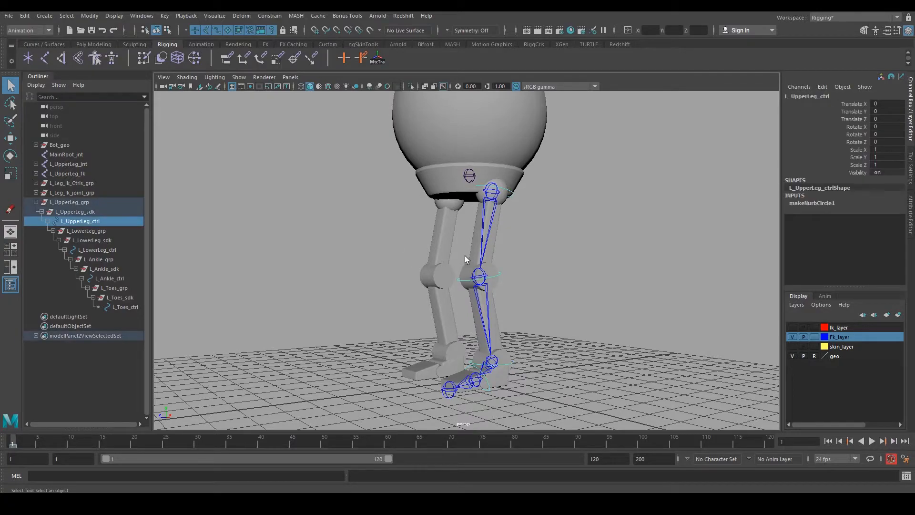
scroll(465, 255, "up", 6)
left_click(514, 243, "shift")
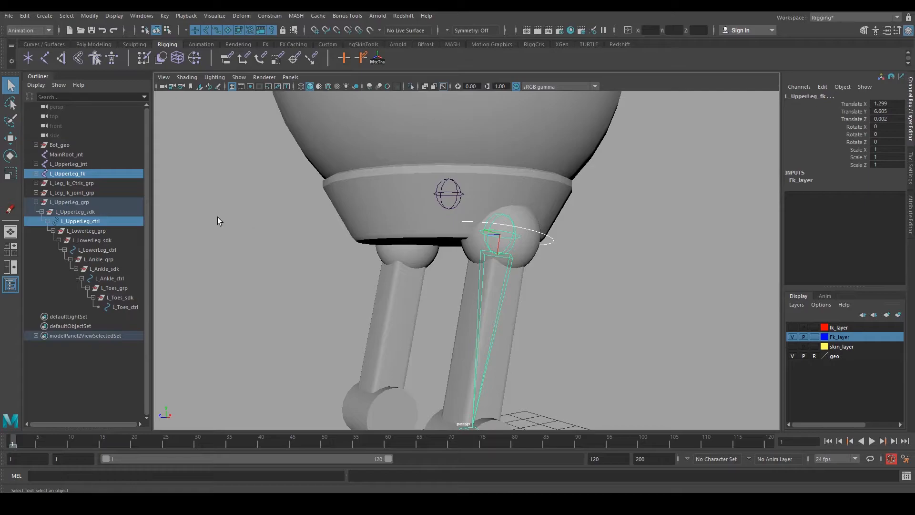
left_click(507, 245, "shift")
left_click(508, 244)
scroll(497, 231, "down", 2)
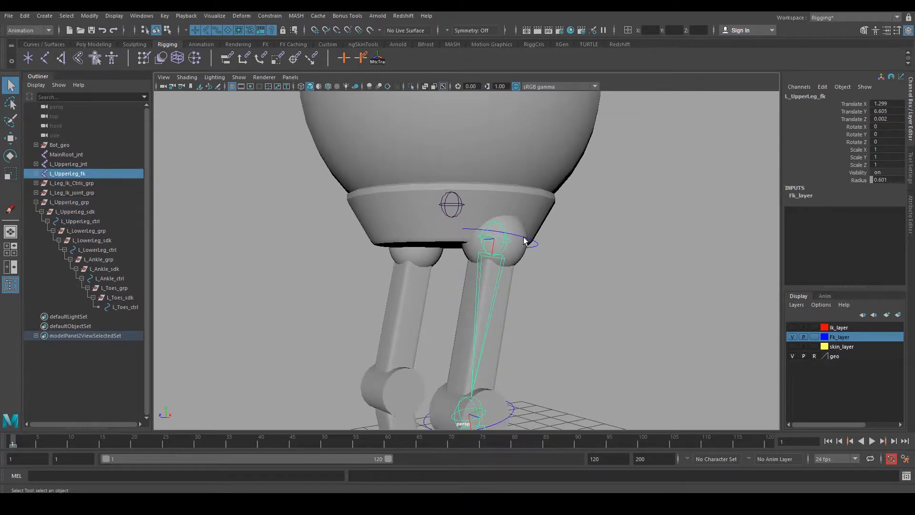
left_click_drag(471, 344, 573, 344, "alt")
left_click(547, 264)
left_click(535, 273)
left_click_drag(570, 238, 538, 292)
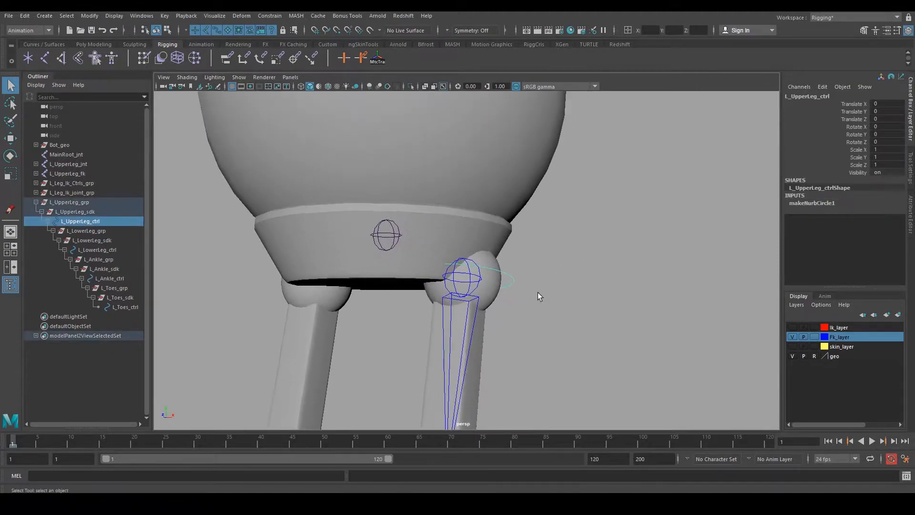
Step: Open the Orient Constraint options and turn off Maintain offset
left_click(274, 17)
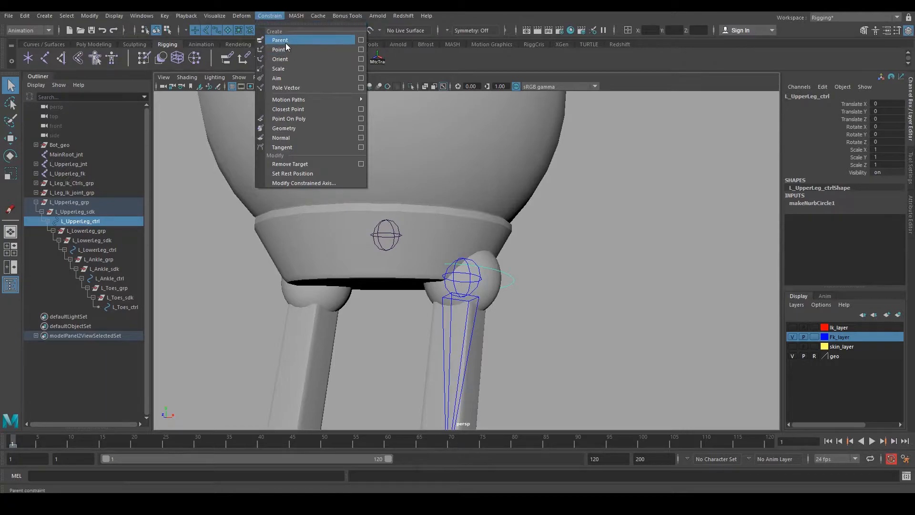
left_click(361, 59)
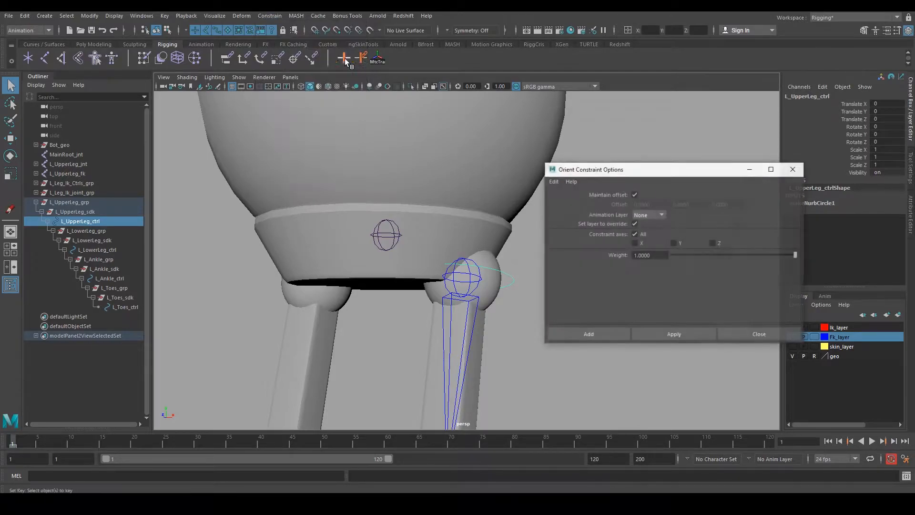
left_click_drag(630, 174, 642, 139)
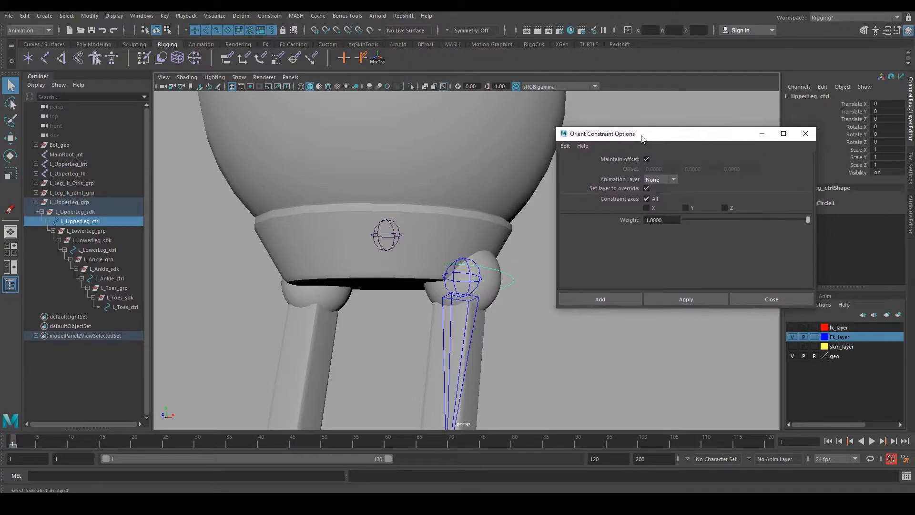
middle_click_drag(465, 278, 437, 251, "alt")
left_click_drag(436, 252, 443, 240, "alt")
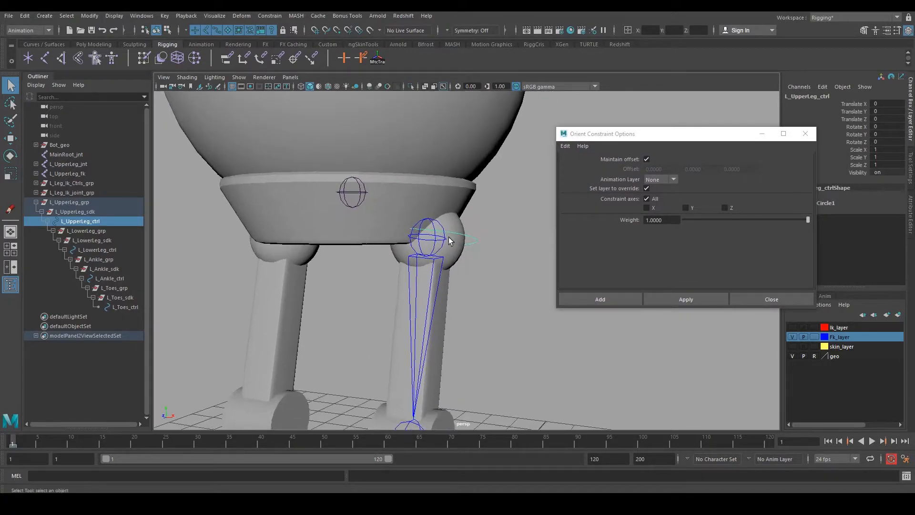
left_click(646, 159)
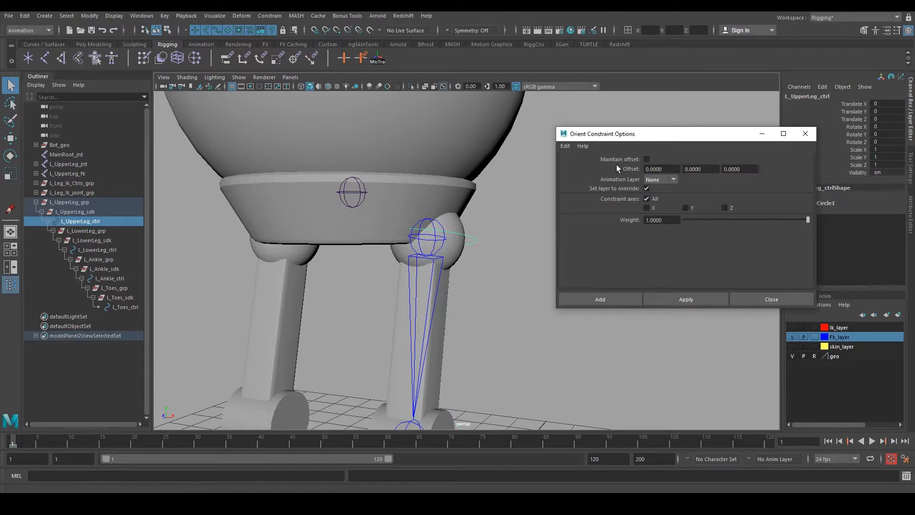
Step: Examine the upper leg FK joint and its circle control around the left hip
middle_click_drag(479, 269, 462, 251, "alt")
right_click_drag(462, 251, 434, 271, "alt")
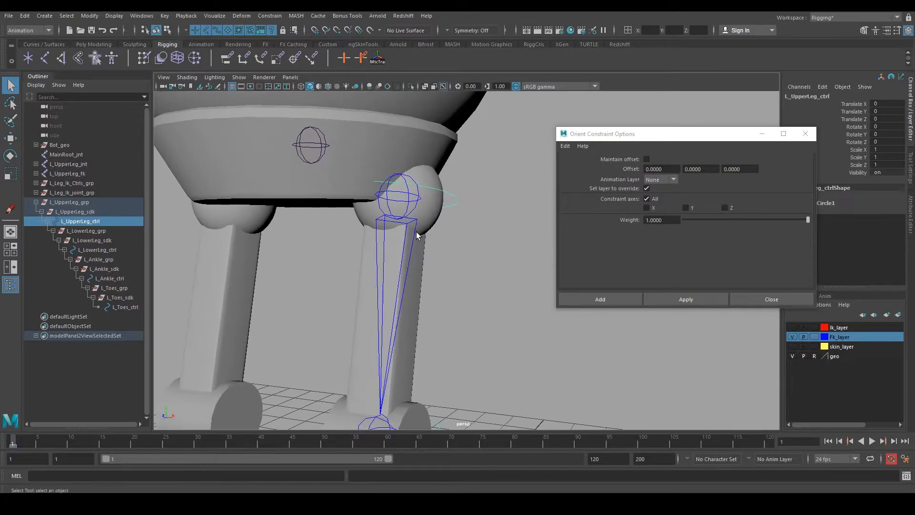
left_click(417, 232)
left_click(455, 196)
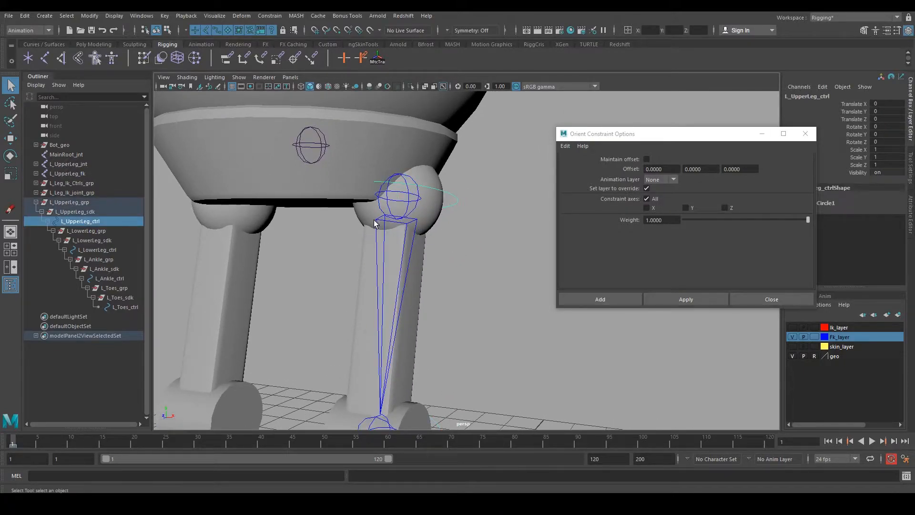
left_click(412, 205)
left_click(456, 204)
left_click_drag(478, 205, 402, 245, "alt")
right_click_drag(401, 245, 375, 221, "alt")
left_click_drag(375, 221, 404, 234, "alt")
right_click_drag(404, 233, 411, 239, "alt")
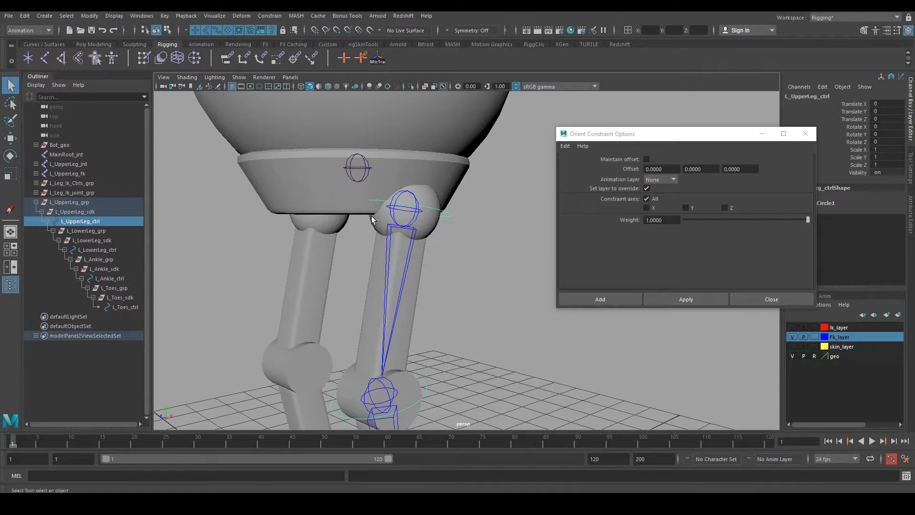
right_click_drag(461, 223, 453, 241, "alt")
left_click_drag(453, 242, 480, 272, "alt")
left_click(471, 224)
left_click(456, 218)
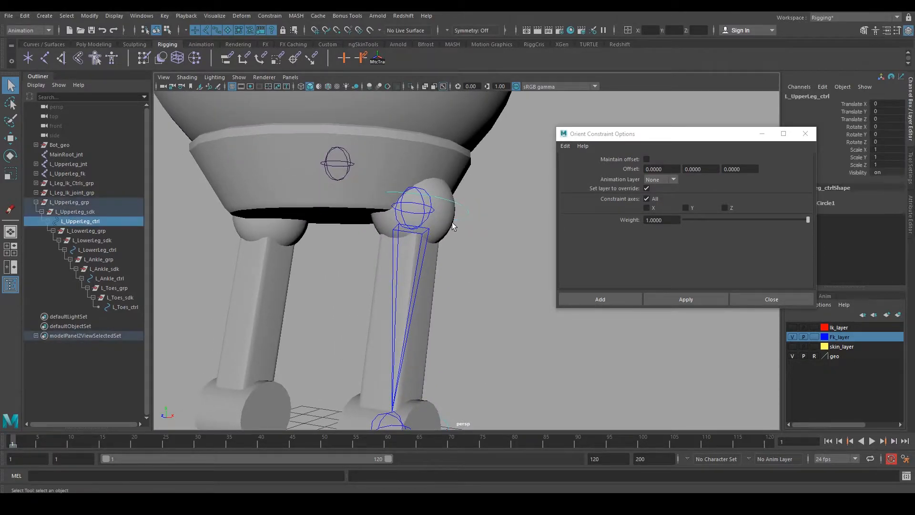
Step: Compare the move axes of L_UpperLeg_fk and L_UpperLeg_ctrl by selecting each in turn with the Move tool
key("w")
left_click(430, 228)
left_click(430, 228)
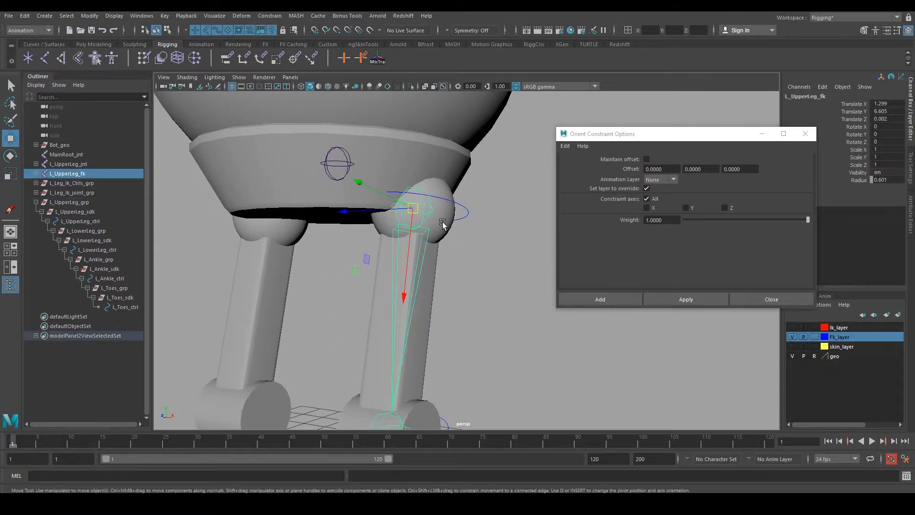
left_click(420, 219)
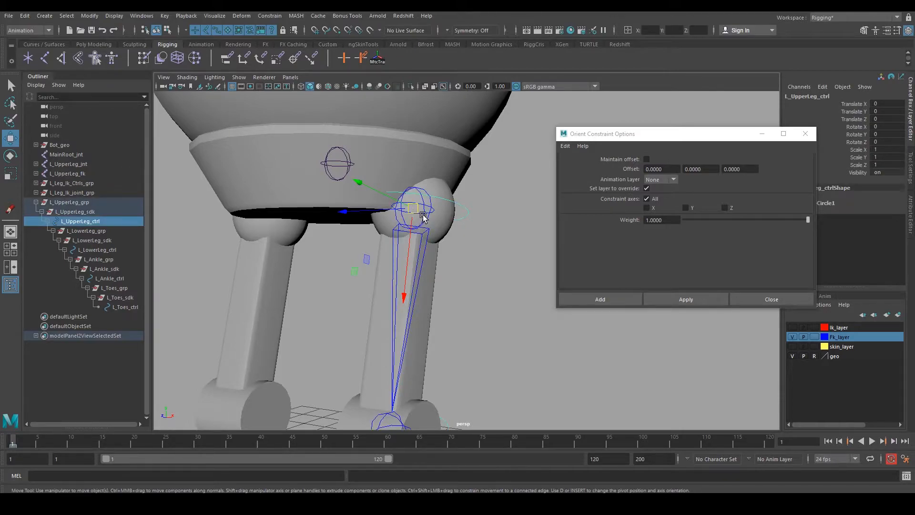
left_click(424, 217)
left_click(464, 209)
left_click(431, 214)
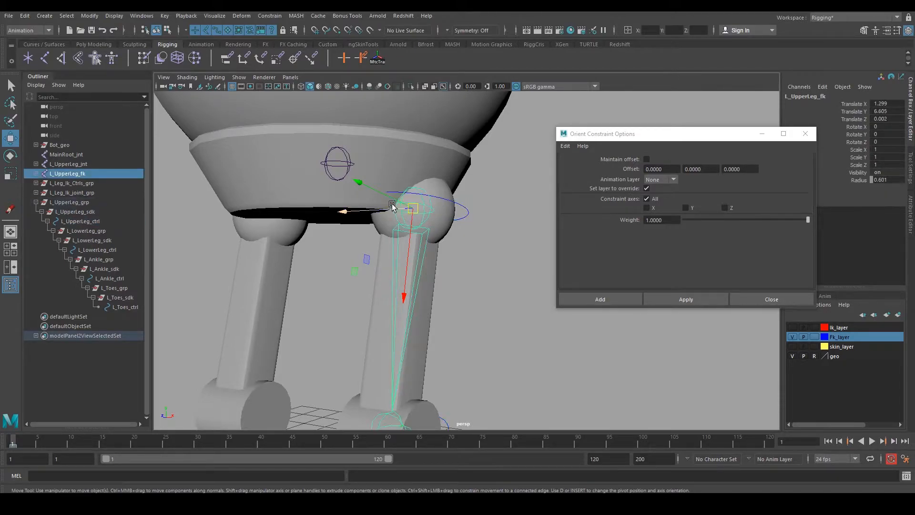
left_click(461, 218)
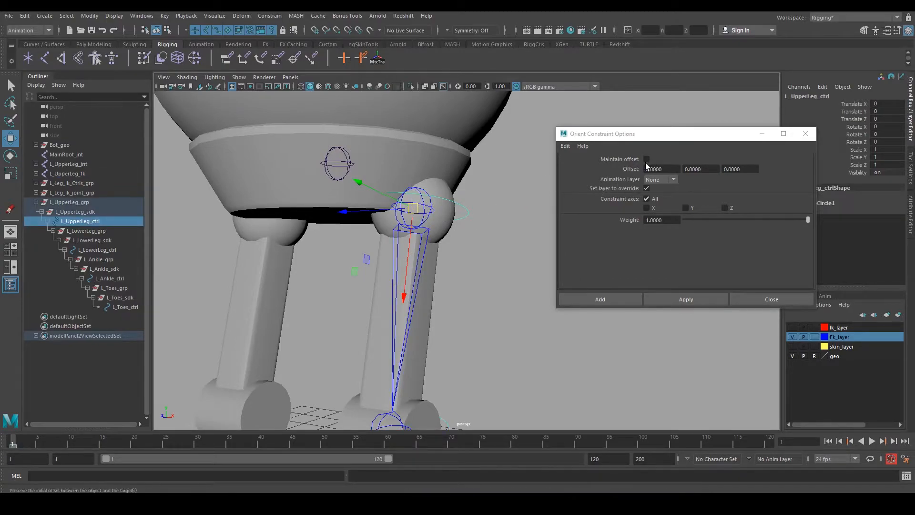
left_click(491, 245)
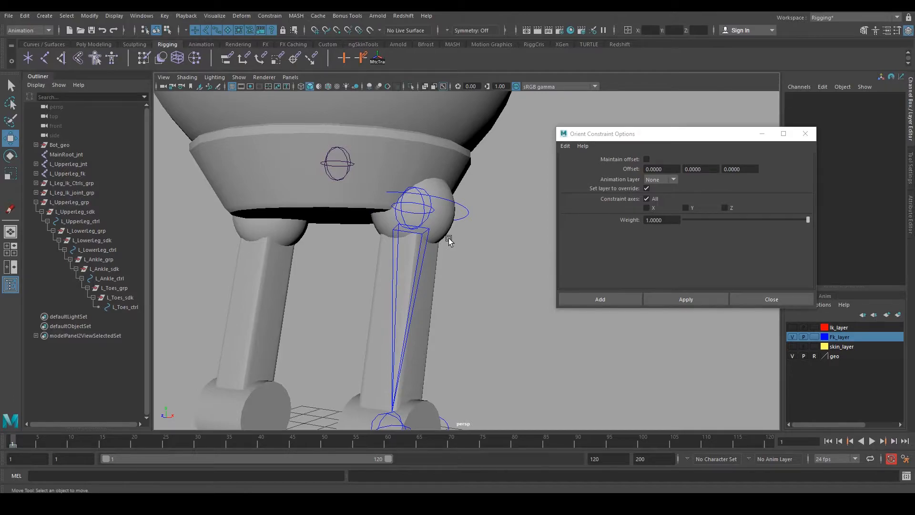
left_click(465, 214)
Step: Examine the alignment of the left leg's FK joints and circle controls from the hip down to the knee
left_click_drag(527, 206, 448, 205, "alt")
scroll(480, 234, "up", 1)
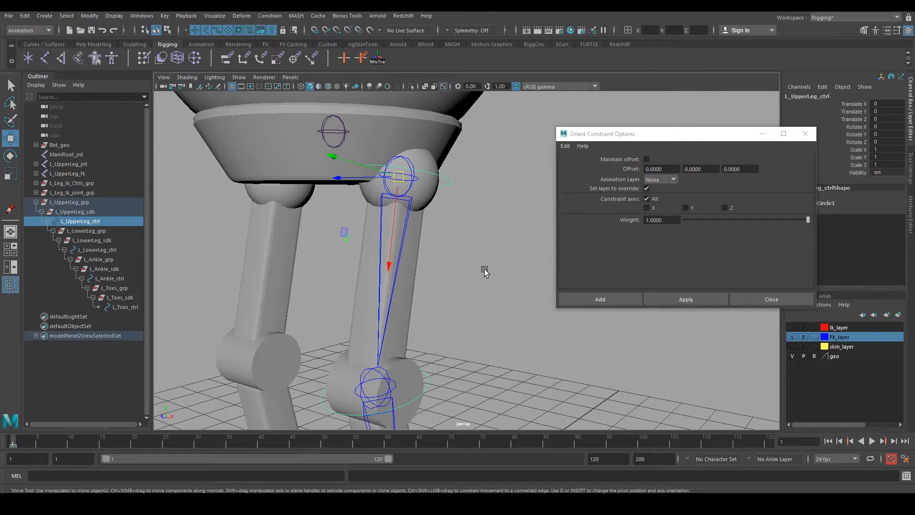
left_click_drag(476, 275, 431, 251, "alt")
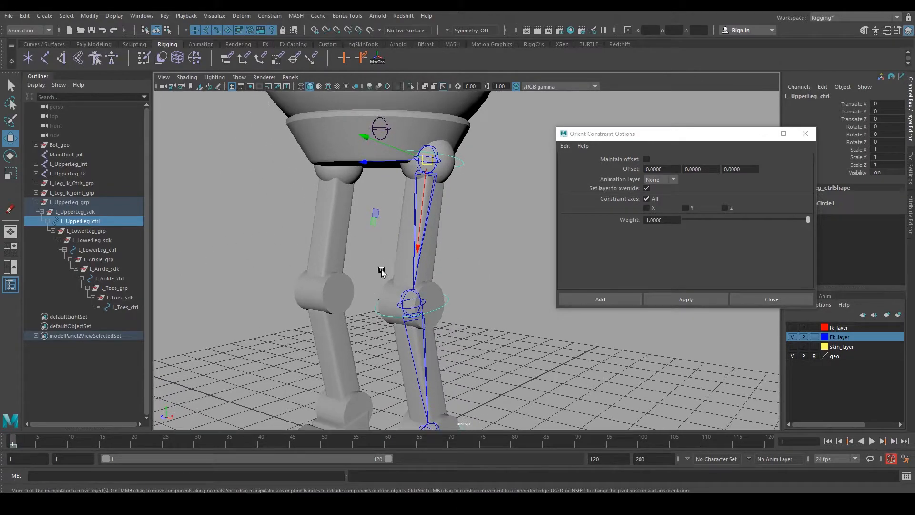
middle_click_drag(454, 341, 456, 284, "alt")
left_click_drag(456, 284, 474, 276, "alt")
right_click_drag(474, 276, 499, 309, "alt")
left_click_drag(500, 308, 466, 312, "alt")
middle_click_drag(465, 312, 472, 325, "alt")
right_click_drag(471, 325, 478, 327, "alt")
left_click_drag(478, 327, 496, 286, "alt")
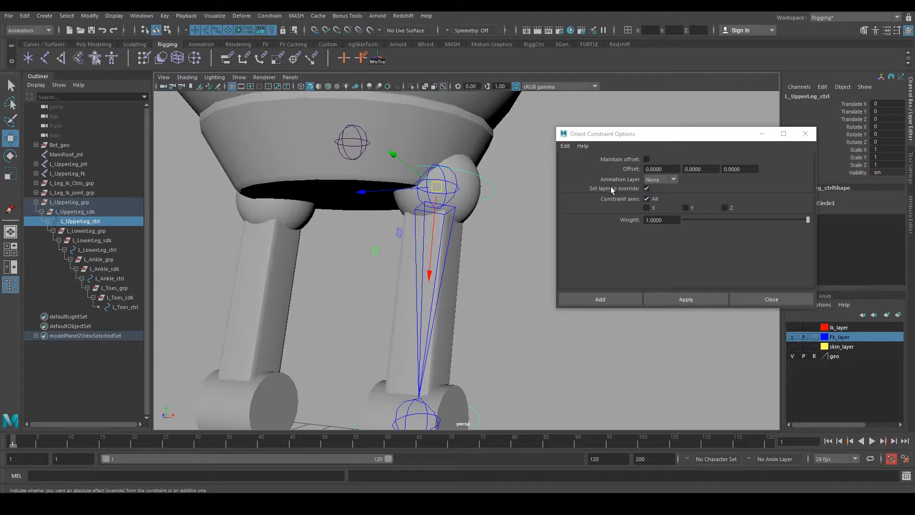
Step: Orient-constrain the L_UpperLeg_fk joint to L_UpperLeg_ctrl on all axes without maintaining offset
left_click(496, 264)
left_click_drag(504, 172, 488, 207)
left_click(497, 178)
left_click_drag(496, 176, 446, 234)
left_click(498, 225)
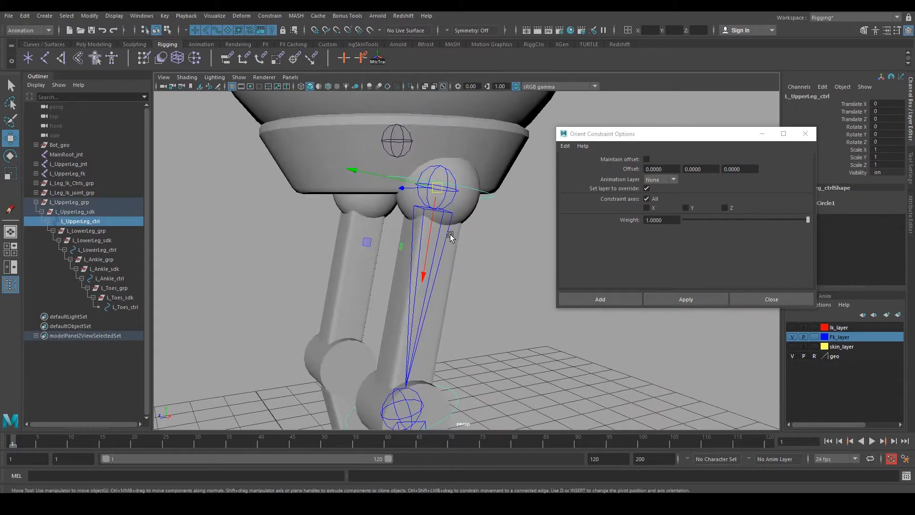
left_click(445, 211, "shift")
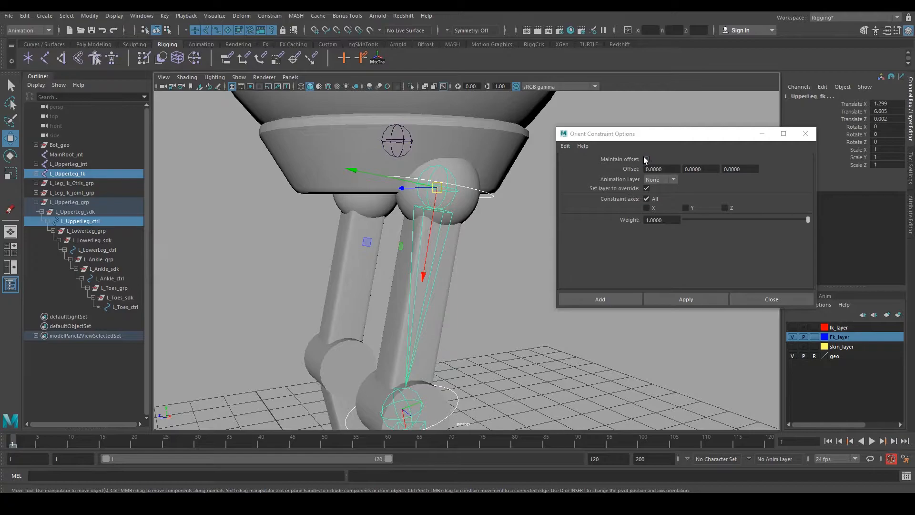
left_click(671, 299)
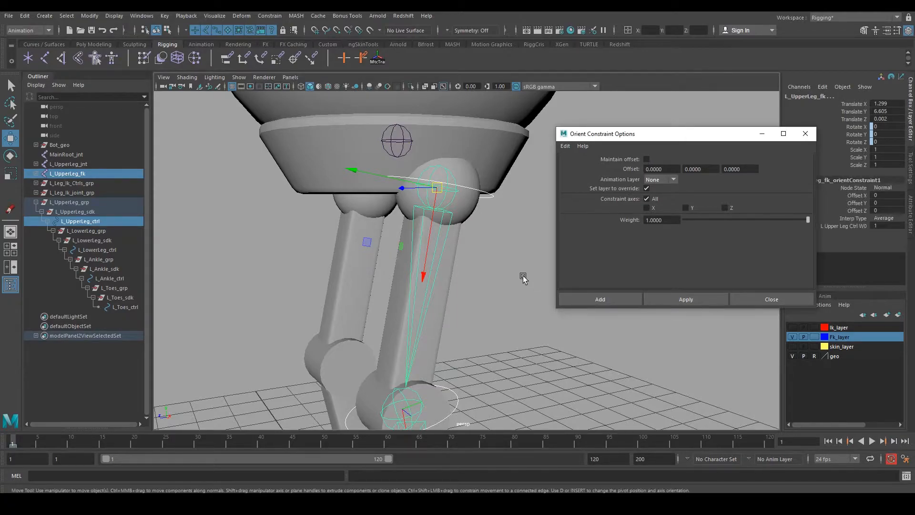
Step: Test-rotate L_UpperLeg_ctrl to check that the constrained joint follows, and undo the rotation
left_click(444, 210)
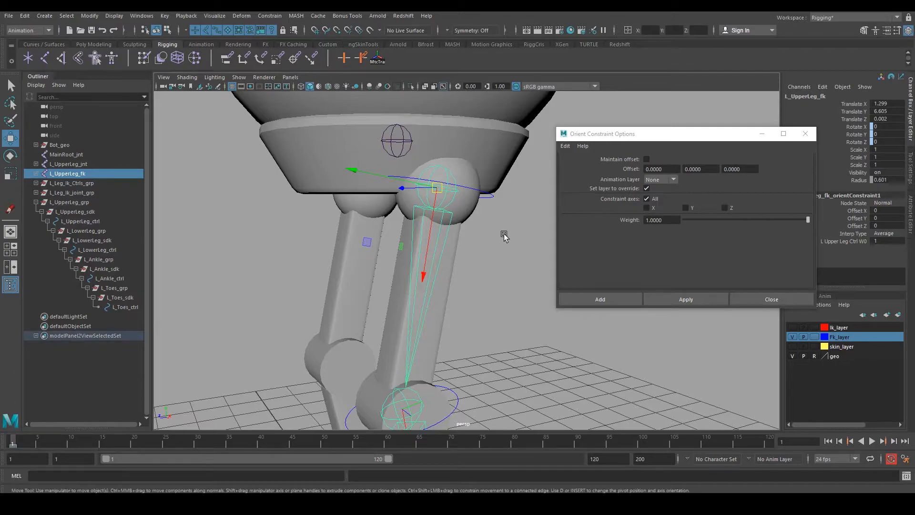
left_click(489, 195)
key("e")
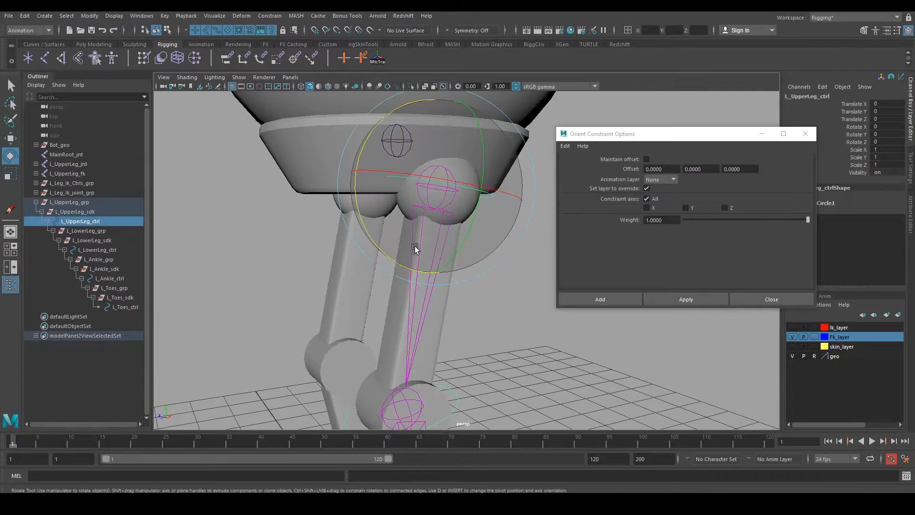
left_click_drag(412, 270, 473, 288)
key("ctrl+z")
Step: Orient-constrain the lower leg FK joint at the knee to L_LowerLeg_ctrl with the same options
middle_click_drag(473, 287, 454, 270, "alt")
right_click_drag(453, 271, 440, 273, "alt")
left_click_drag(442, 275, 465, 282, "alt")
right_click_drag(465, 282, 516, 338, "alt")
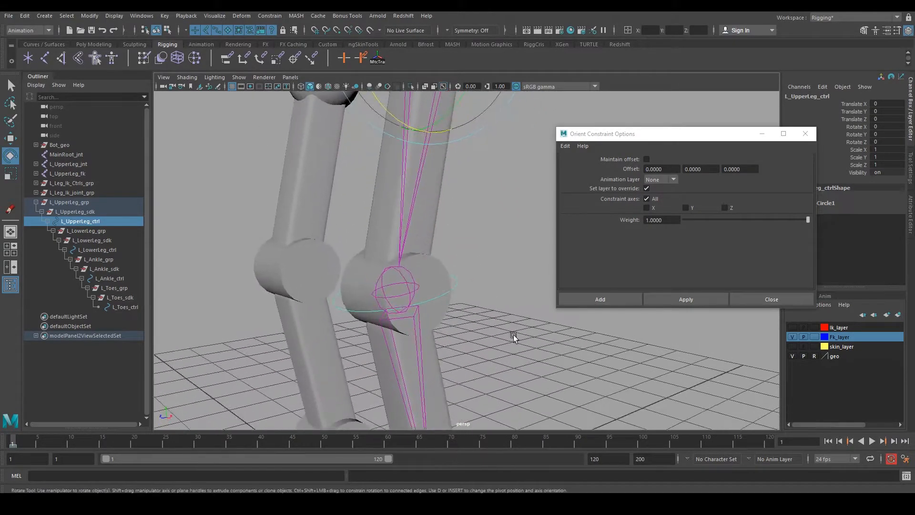
left_click(457, 284)
left_click(456, 282)
key("q")
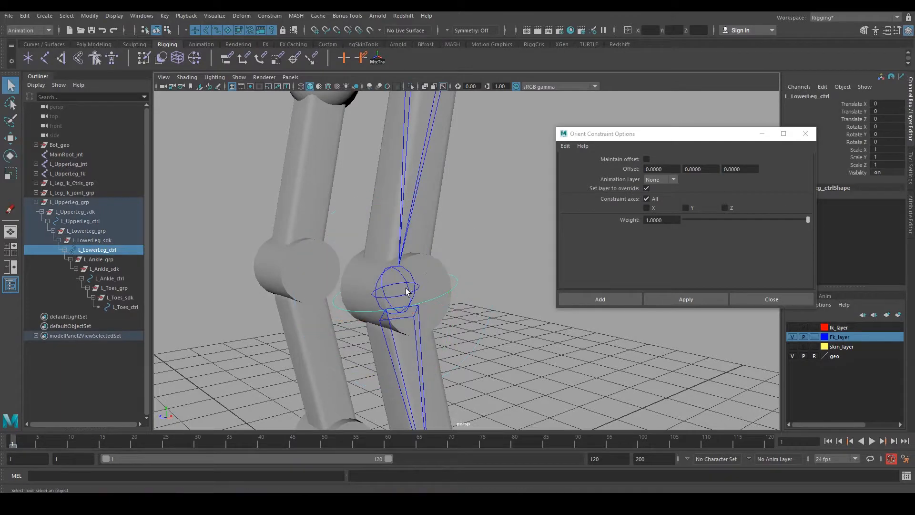
left_click(409, 292, "shift")
left_click(683, 298)
Step: Orient-constrain the L_Ankle_fk joint to L_Ankle_ctrl by repeating the last constraint command
middle_click_drag(472, 413, 444, 261, "alt")
left_click(459, 293)
left_click(417, 282, "shift")
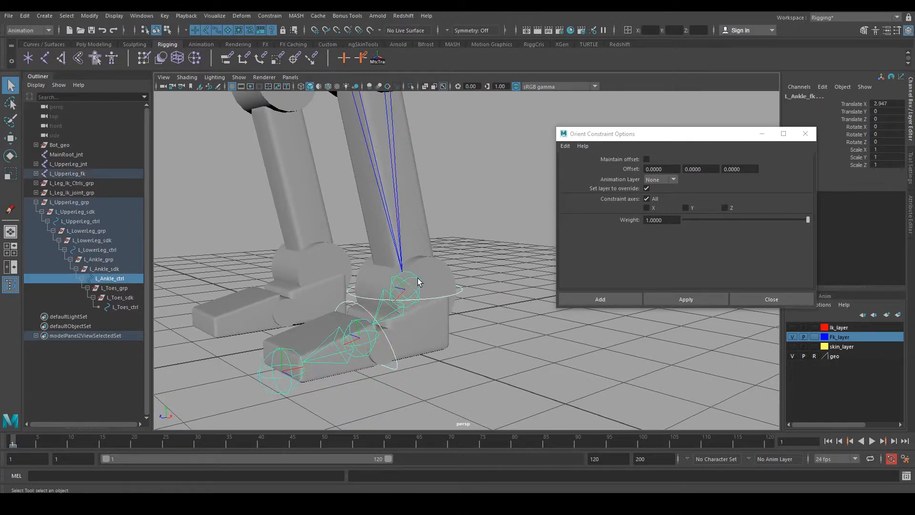
key("g")
Step: Orient-constrain the L_Toes_fk joint to L_Toes_ctrl and close the constraint options
left_click(399, 366)
left_click(363, 311, "shift")
key("g")
scroll(429, 314, "down", 5)
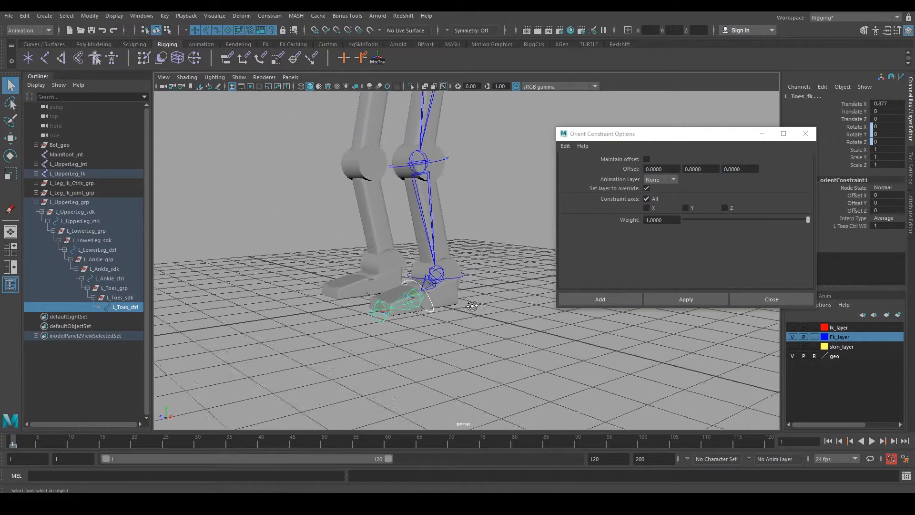
left_click_drag(474, 305, 455, 292, "alt")
middle_click_drag(455, 291, 484, 343, "alt")
left_click(804, 133)
Step: Test-rotate the upper leg, lower leg and ankle controls in turn to check the whole constrained FK chain
middle_click_drag(558, 178, 531, 259, "alt")
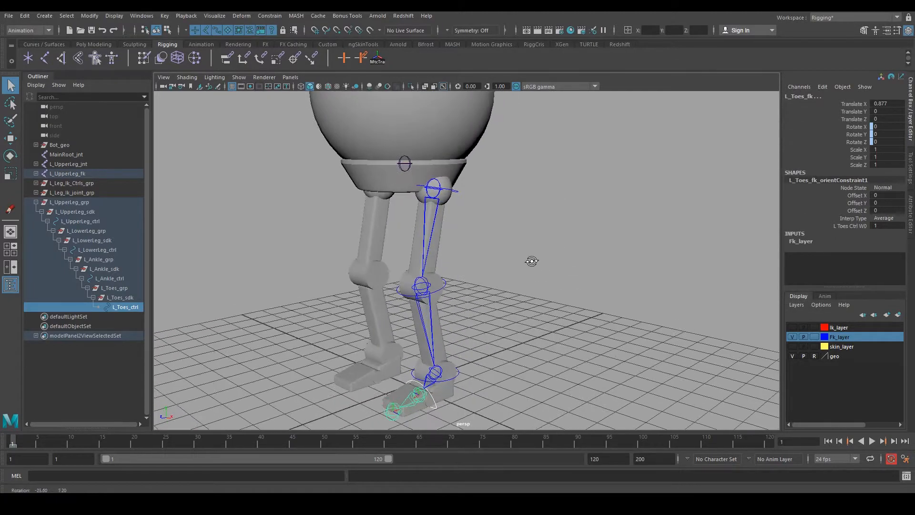
left_click(456, 192)
key("e")
left_click_drag(371, 204, 470, 275)
left_click(488, 230)
left_click_drag(484, 221, 547, 210)
key("q")
left_click(545, 211)
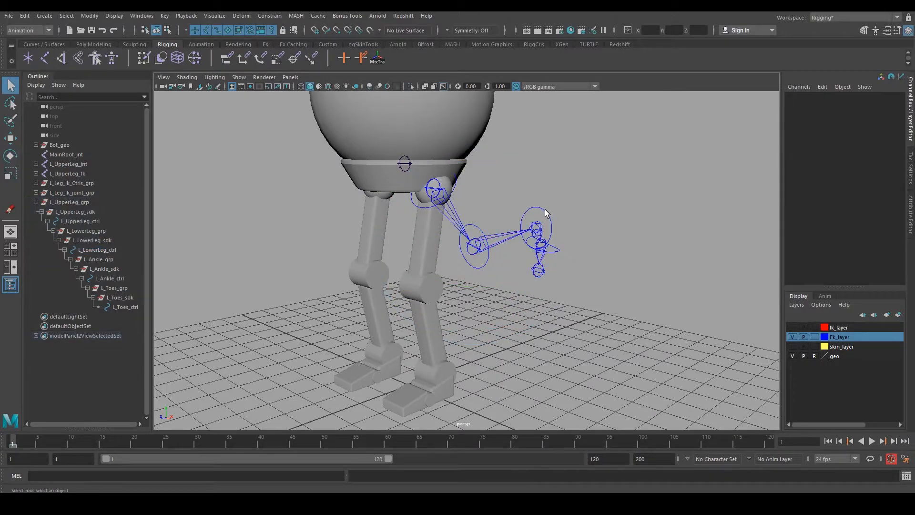
left_click(546, 211)
key("e")
left_click_drag(506, 176, 501, 182)
key("q")
Step: Undo the test rotations of the left leg's FK controls
left_click_drag(611, 191, 621, 320, "alt")
key("ctrl+z")
key("ctrl+z")
key("ctrl+z")
key("ctrl+z")
key("ctrl+z")
key("ctrl+z")
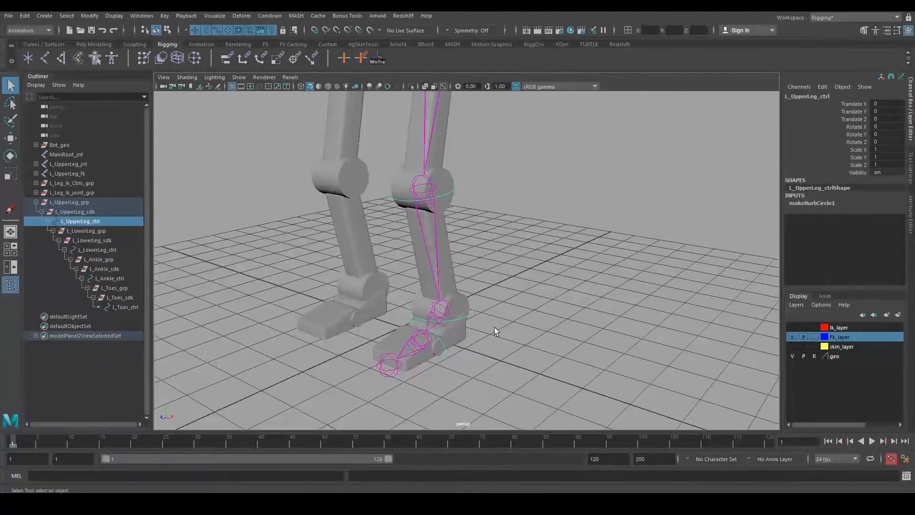
Step: Review the fully expanded L_UpperLeg_grp hierarchy in a widened Outliner, ending with L_UpperLeg_grp through L_LowerLeg_ctrl selected
left_click(36, 203)
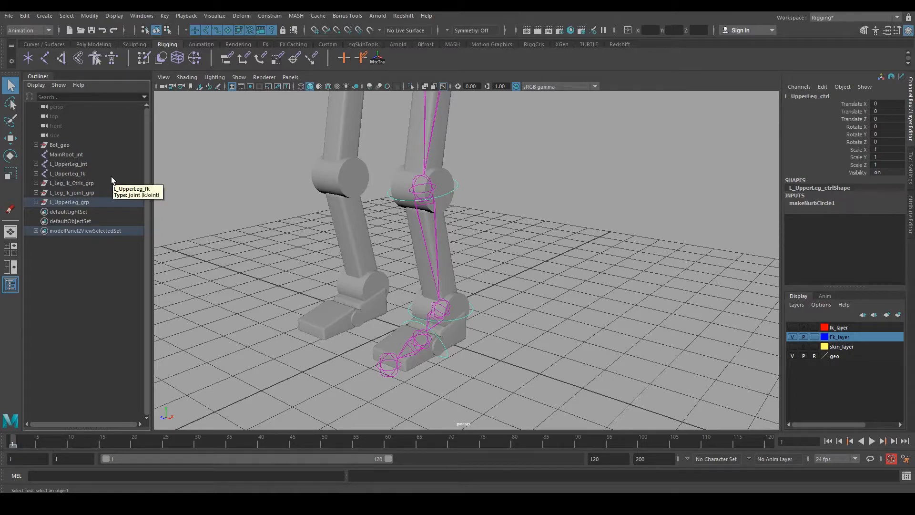
left_click(100, 201)
left_click(34, 202)
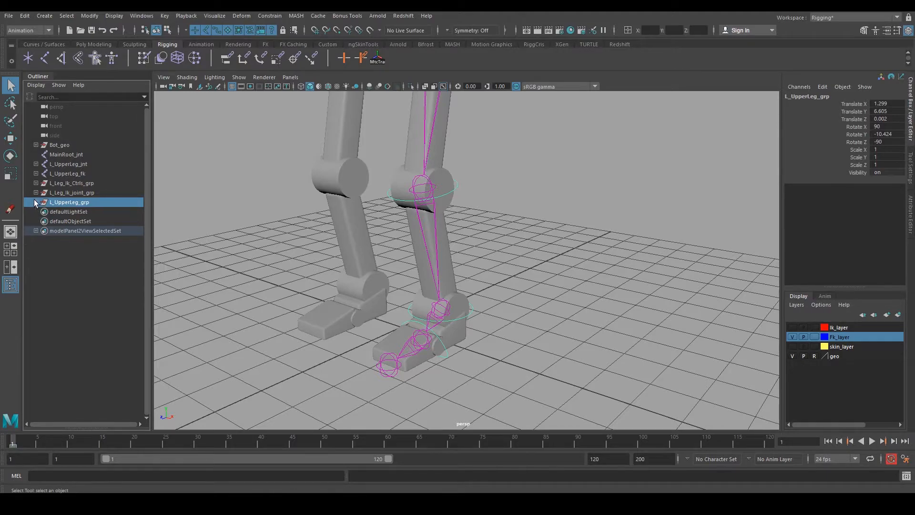
left_click(35, 201, "shift")
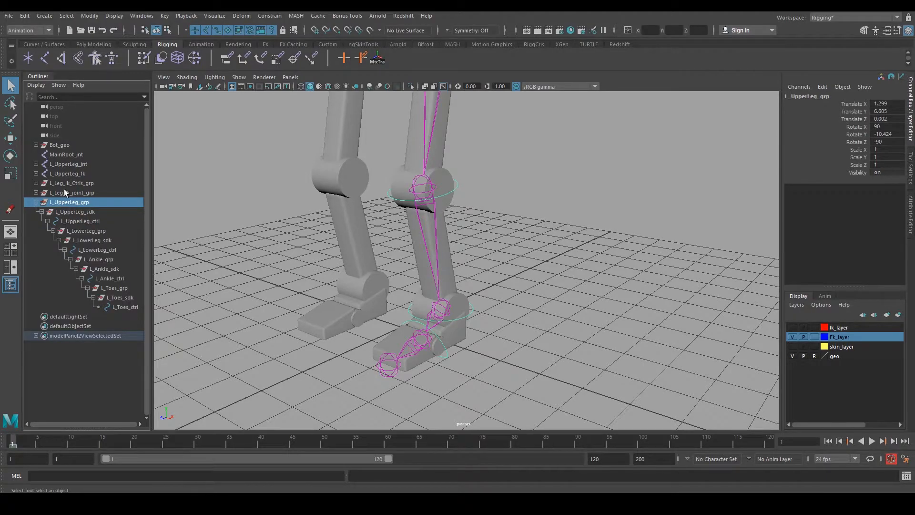
left_click(124, 308, "shift")
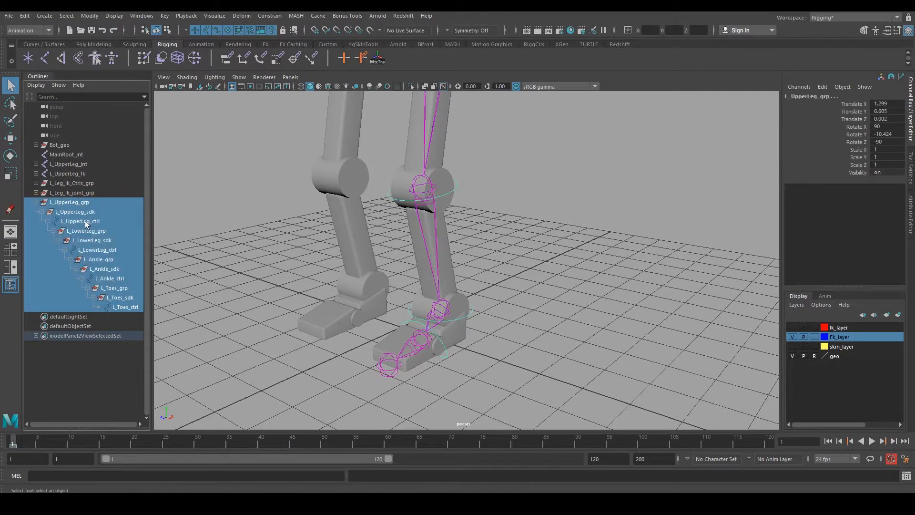
left_click_drag(151, 293, 194, 292)
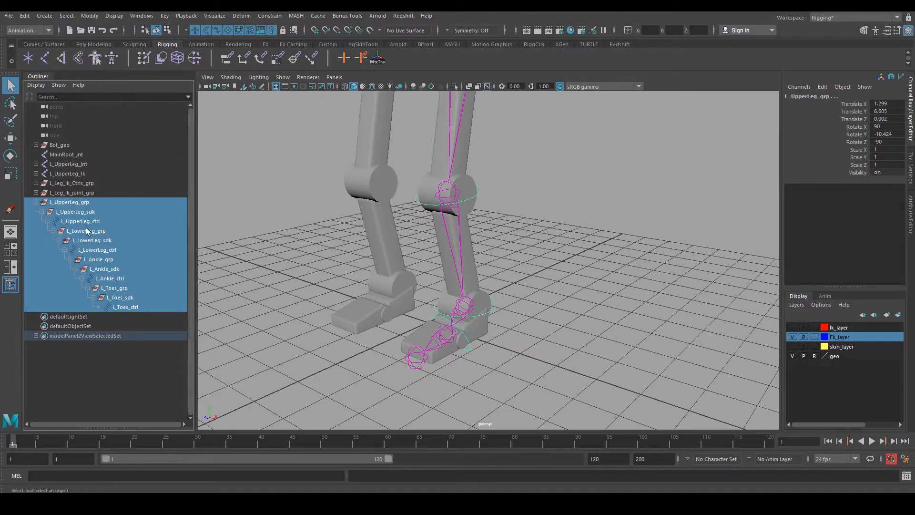
left_click(103, 251)
left_click(81, 200, "shift")
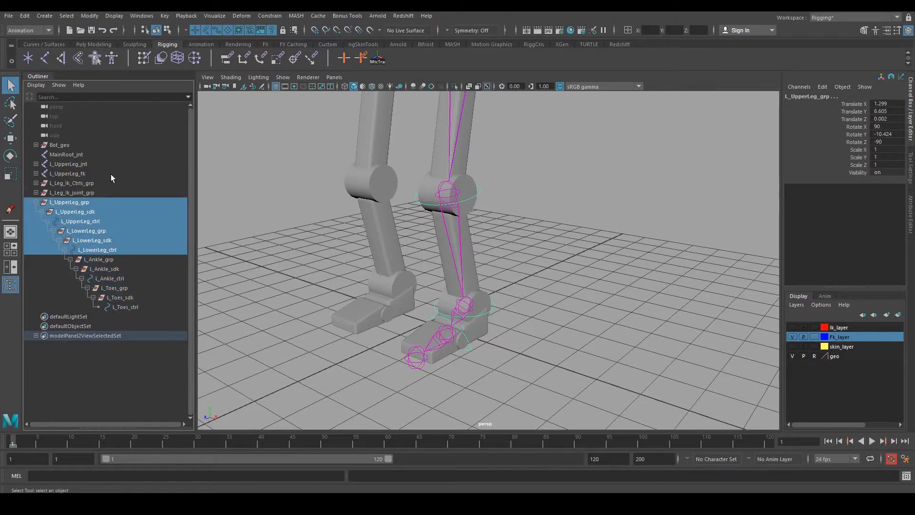
Step: Search and replace "Leg" with "Leg_Fk" in the names of the selected upper and lower leg groups, sdk nodes and controls
left_click(89, 16)
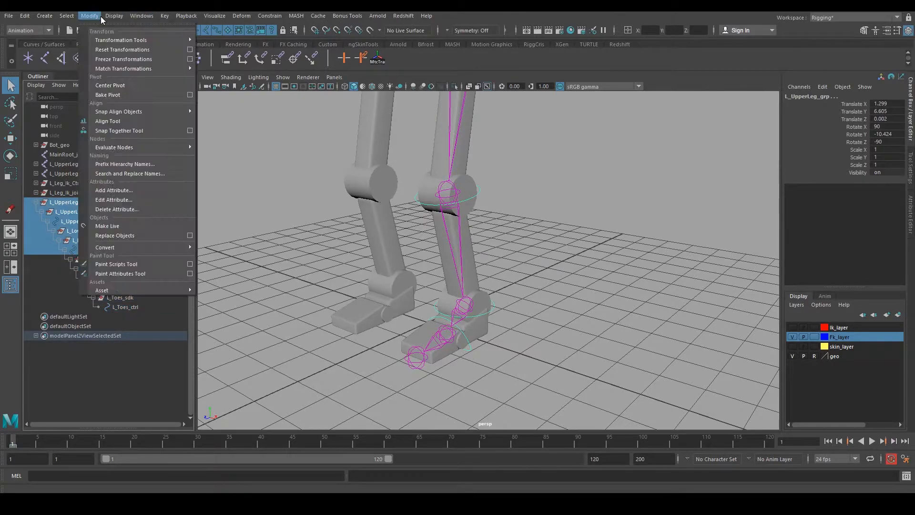
mouse_move(126, 71)
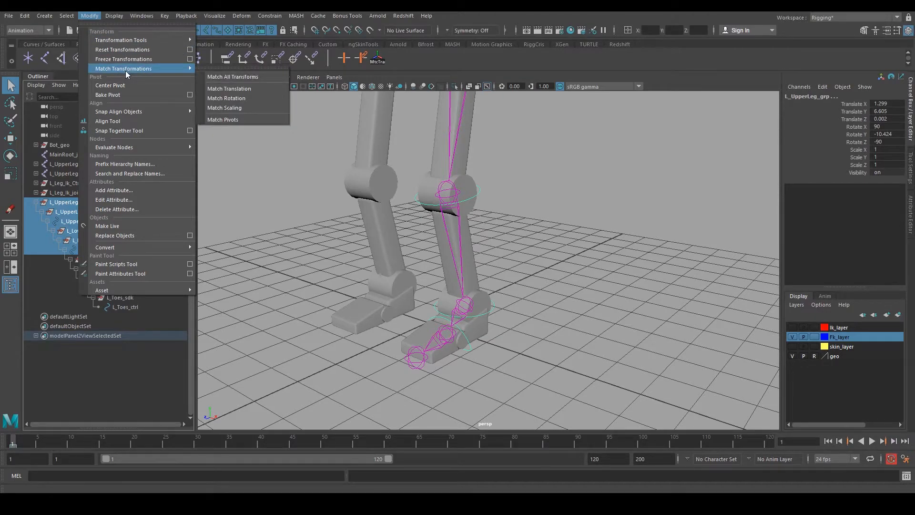
left_click(133, 173)
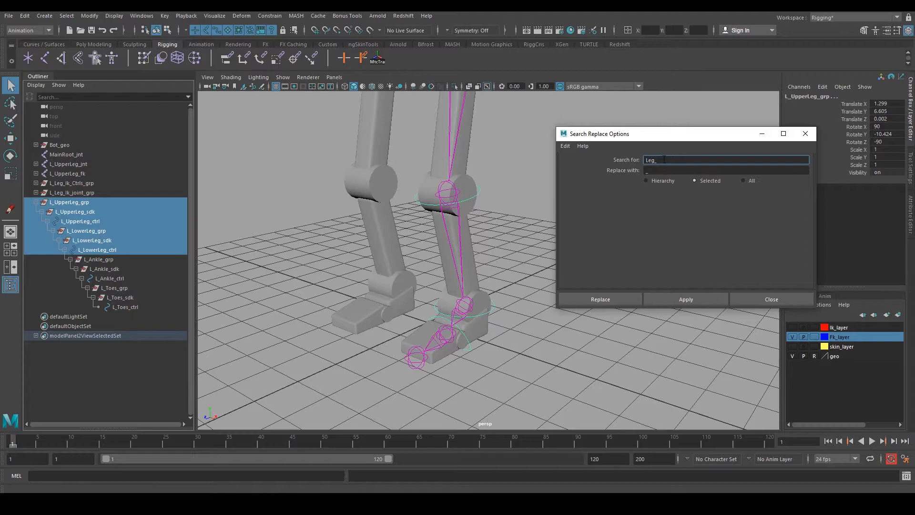
left_click_drag(657, 160, 656, 161)
key("BackSpace")
key("Tab")
type("Leg_Fk")
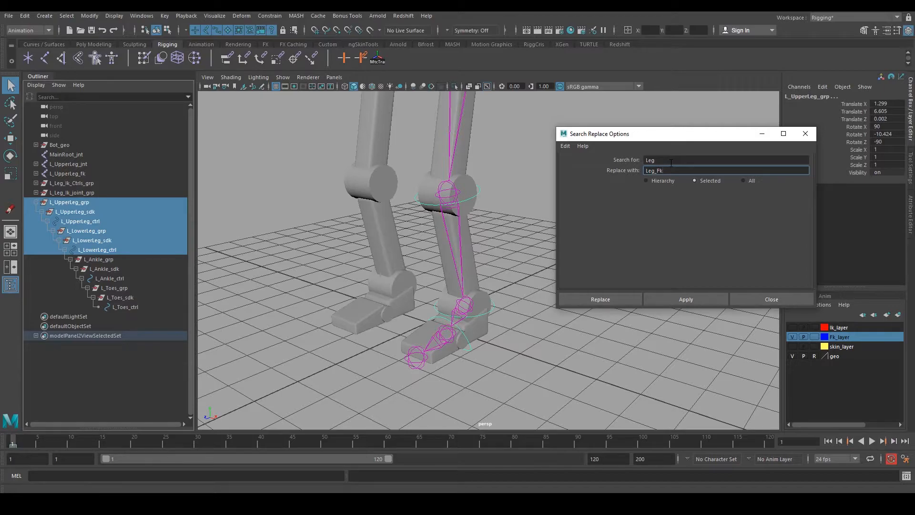
left_click(699, 301)
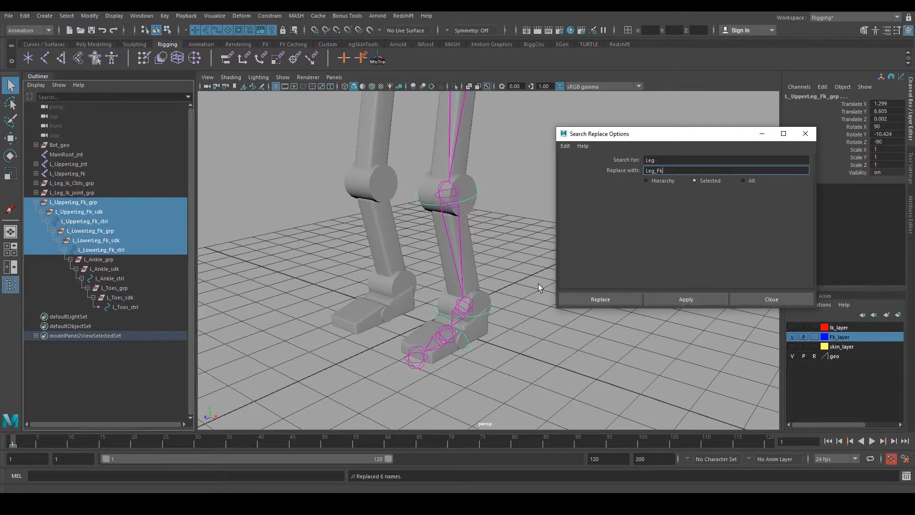
Step: Replace "Ankle" with "Ankle_Fk" in the names of L_Ankle_grp, L_Ankle_sdk and L_Ankle_ctrl
left_click(113, 261)
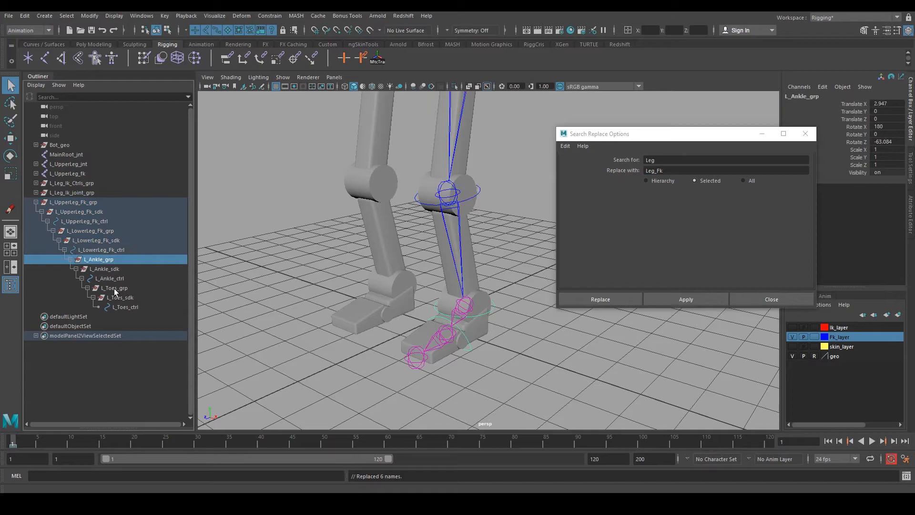
left_click(111, 279, "shift")
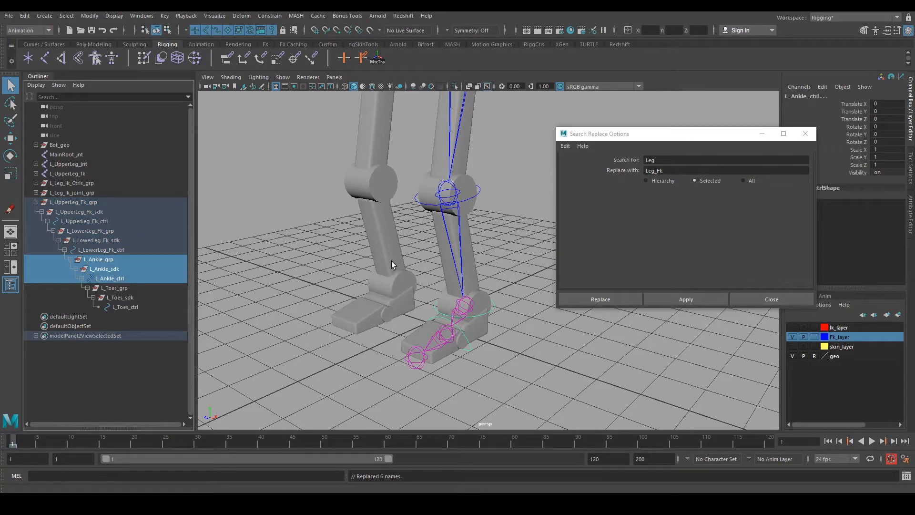
double_click(663, 160)
type("Ankle")
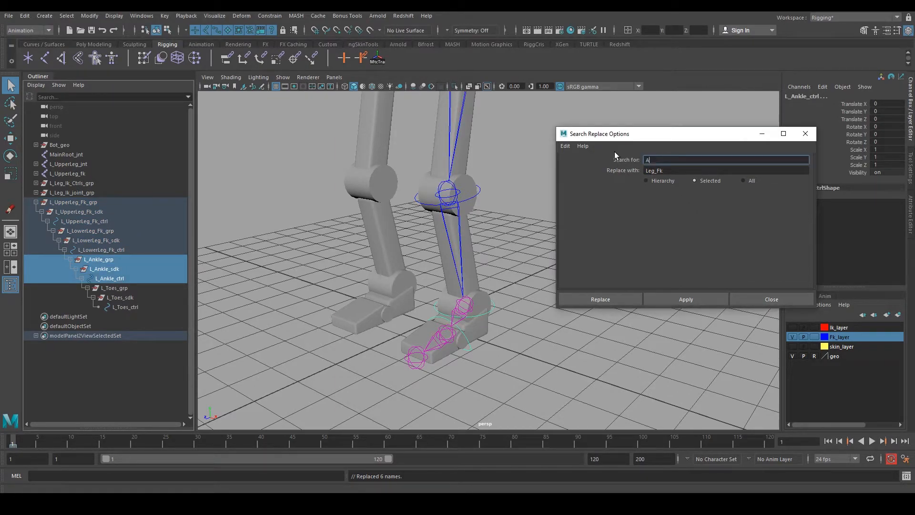
key("Tab")
key("Home")
key("Delete")
key("Delete")
key("Delete")
type("Ankle")
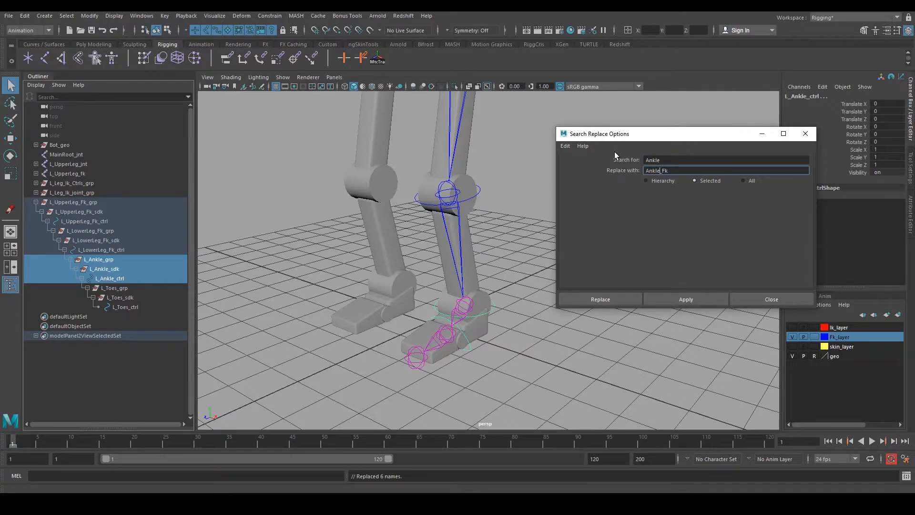
left_click(677, 296)
Step: Replace "Toes" with "Toes_Fk" in the names of L_Toes_grp, L_Toes_sdk and L_Toes_ctrl, and close the search-and-replace options
left_click(137, 306)
left_click(130, 289, "shift")
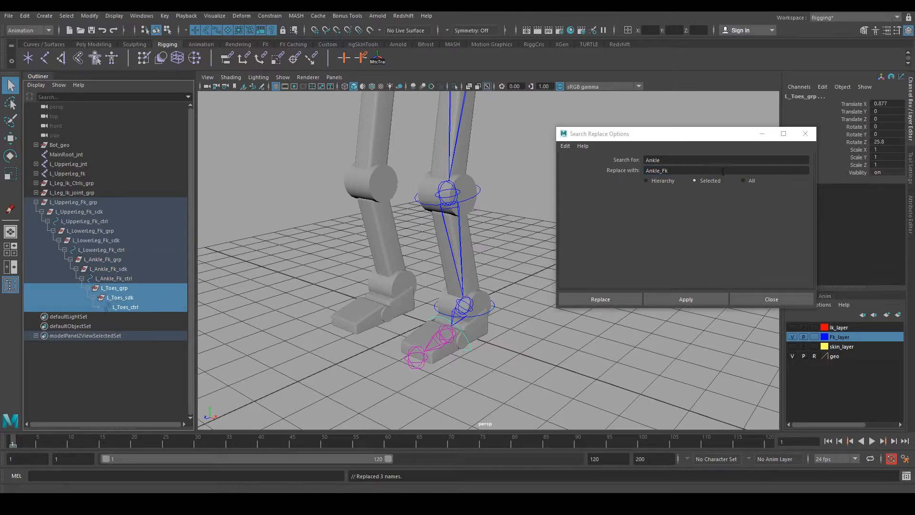
left_click(608, 163)
type("Toes")
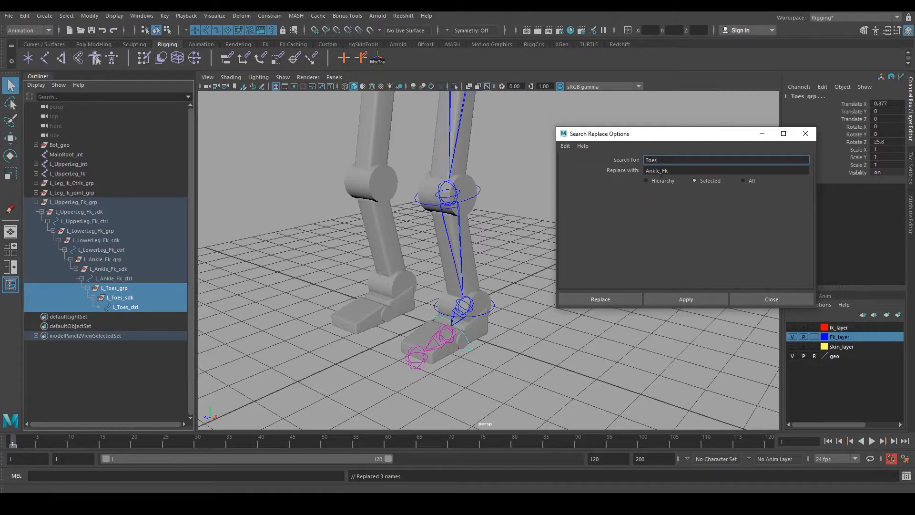
left_click_drag(645, 171, 655, 172)
key("BackSpace")
type("Toes")
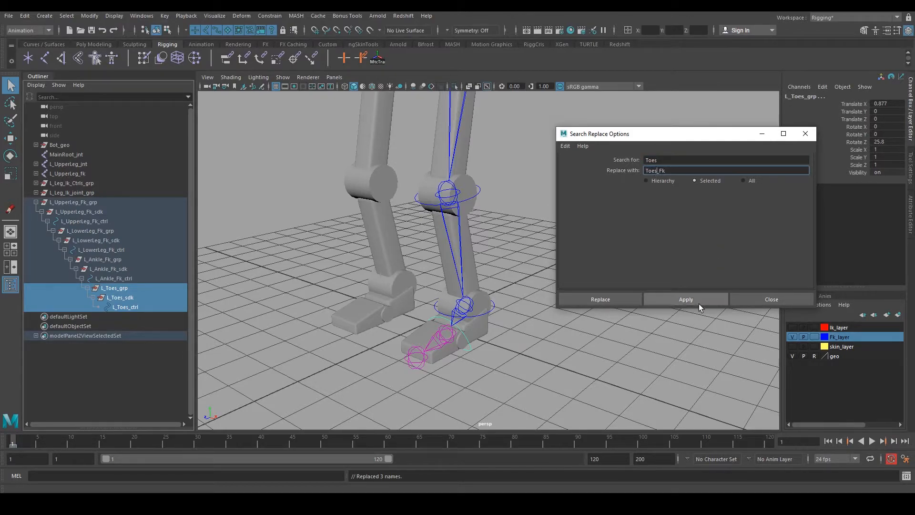
left_click(697, 303)
left_click(814, 138)
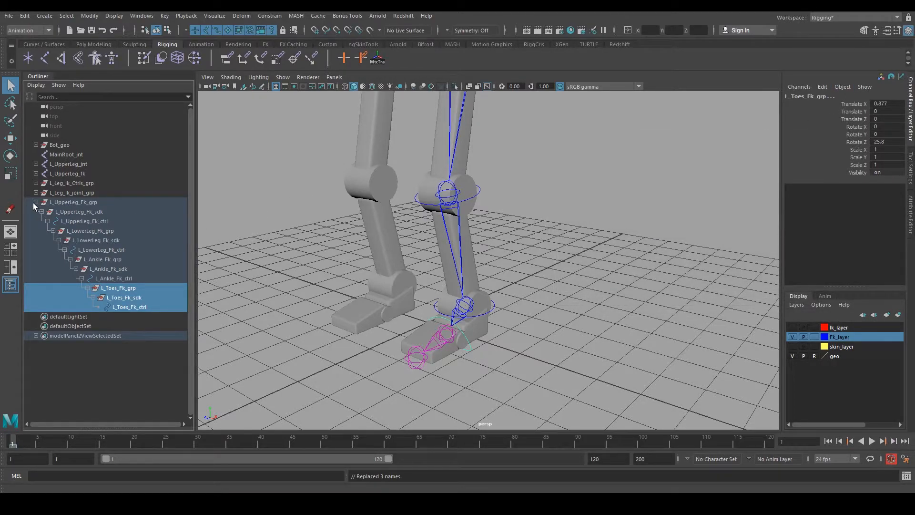
Step: Collapse L_UpperLeg_Fk_grp, put it in a new parent group and fully expand that group in the Outliner
left_click(35, 202)
left_click(61, 203)
key("f")
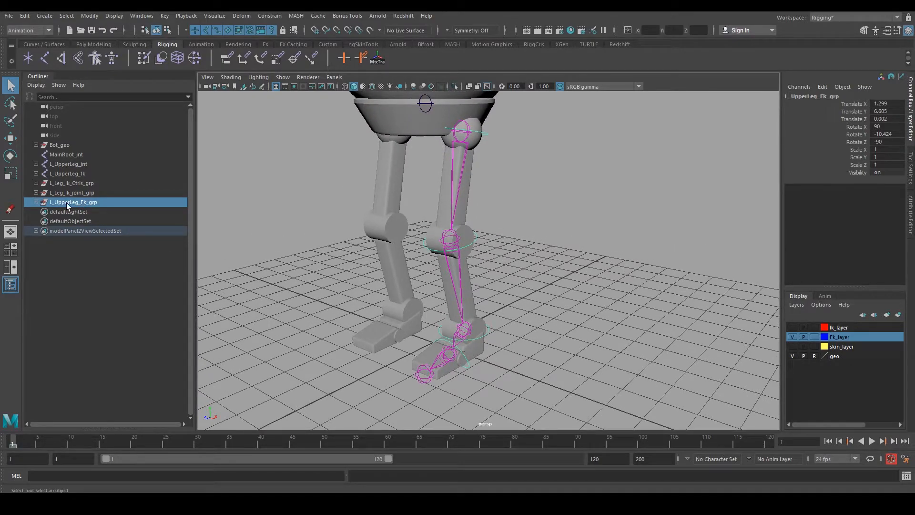
key("ctrl+g")
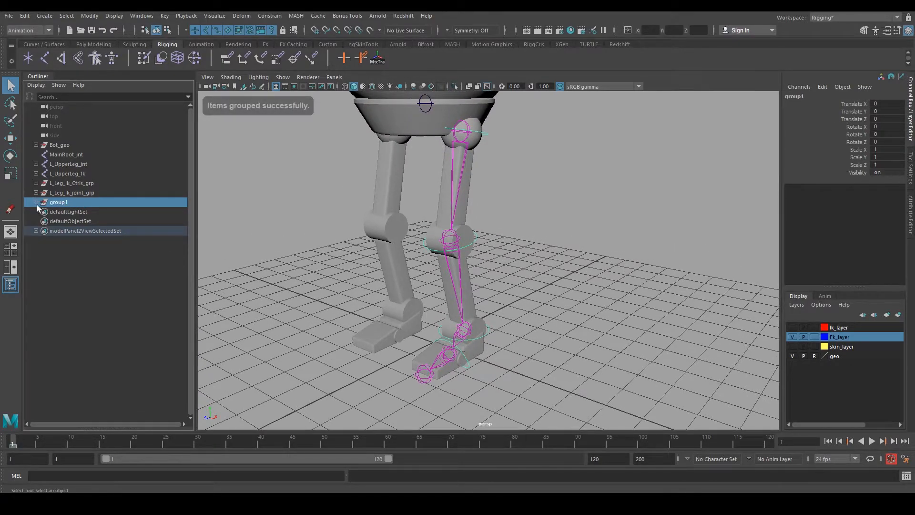
left_click(36, 202, "shift")
Step: Rename the new FK controls group L_Leg_Fk_Ctrls_grp, reusing the name of the IK controls group, and collapse it
double_click(81, 184)
key("ctrl+c")
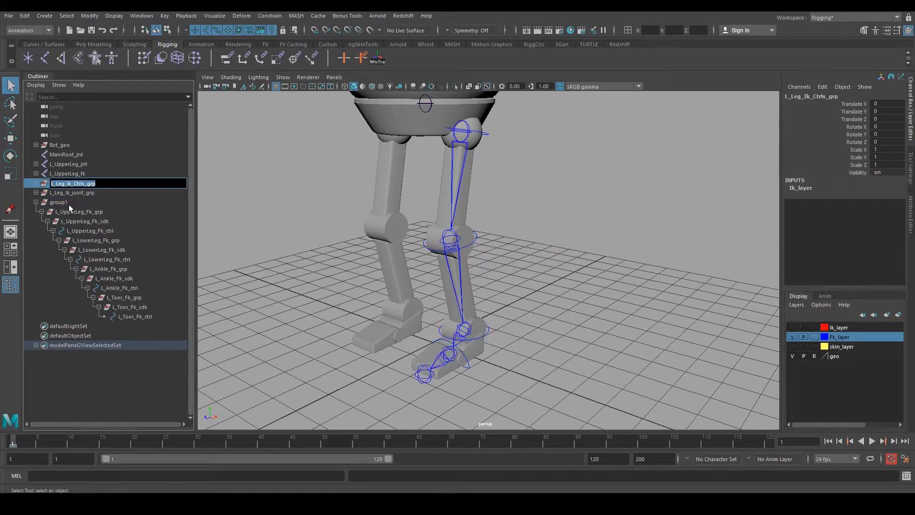
double_click(68, 203)
key("ctrl+v")
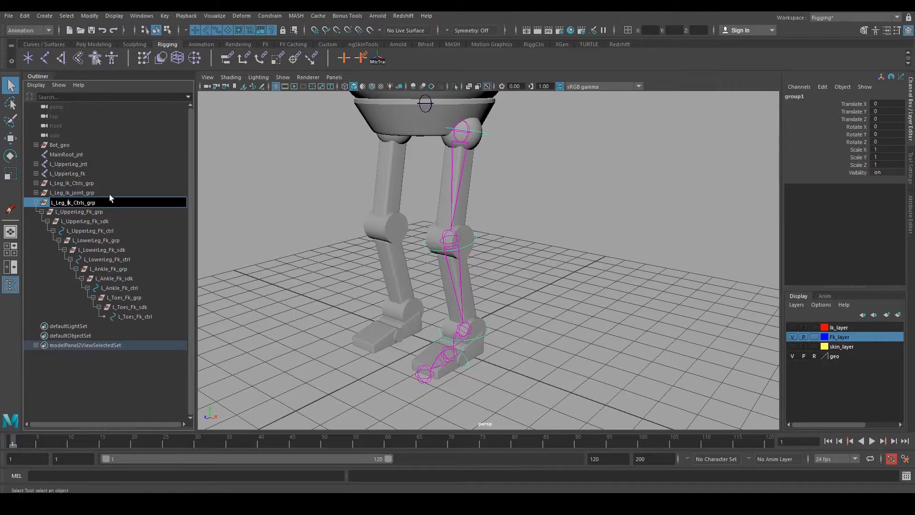
key("BackSpace")
key("BackSpace")
type("Fk")
key("Return")
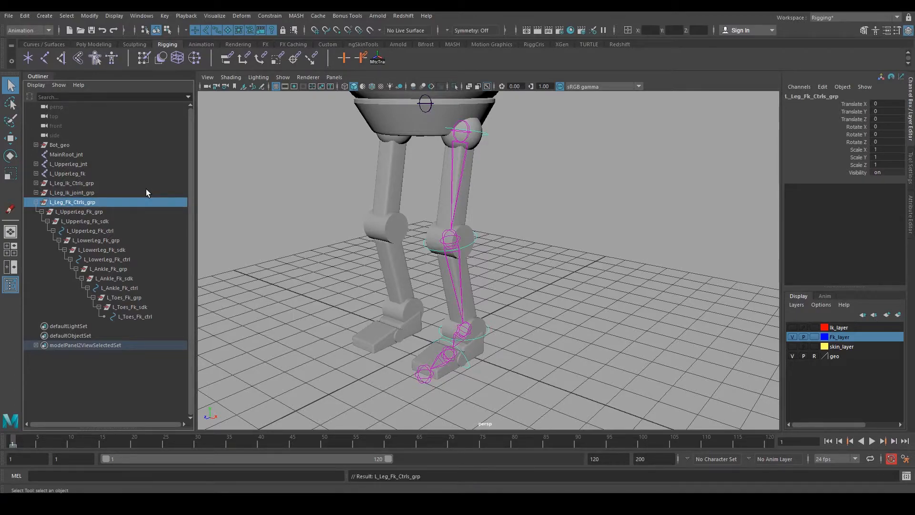
left_click(37, 202)
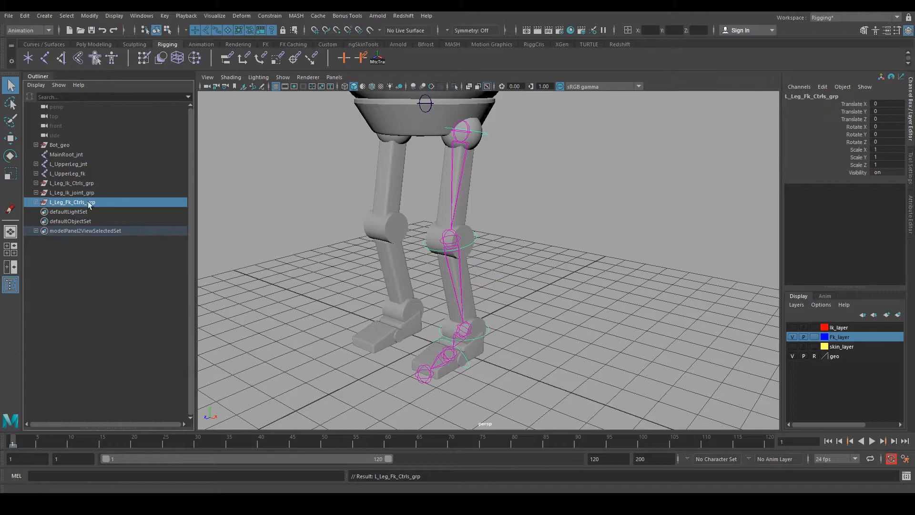
Step: Group the L_UpperLeg_fk joint chain under a new parent group and expand the group
left_click(72, 174)
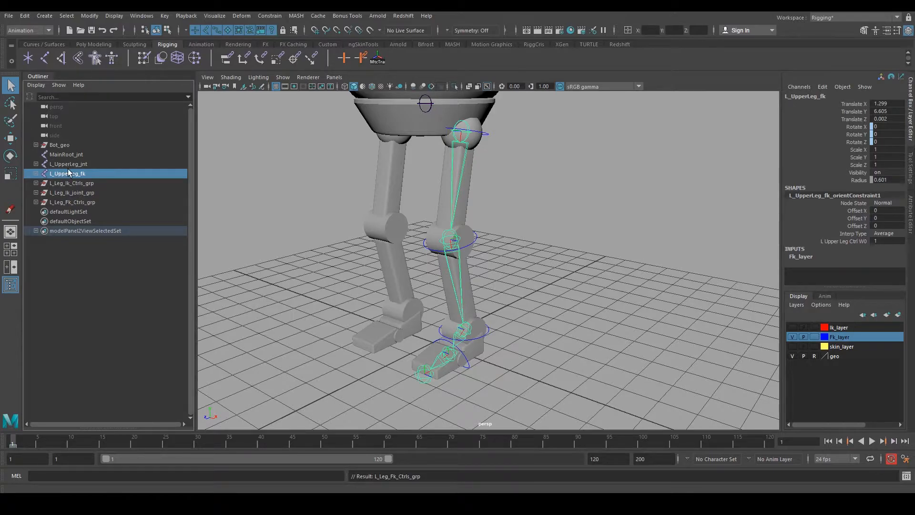
key("ctrl+g")
double_click(71, 202)
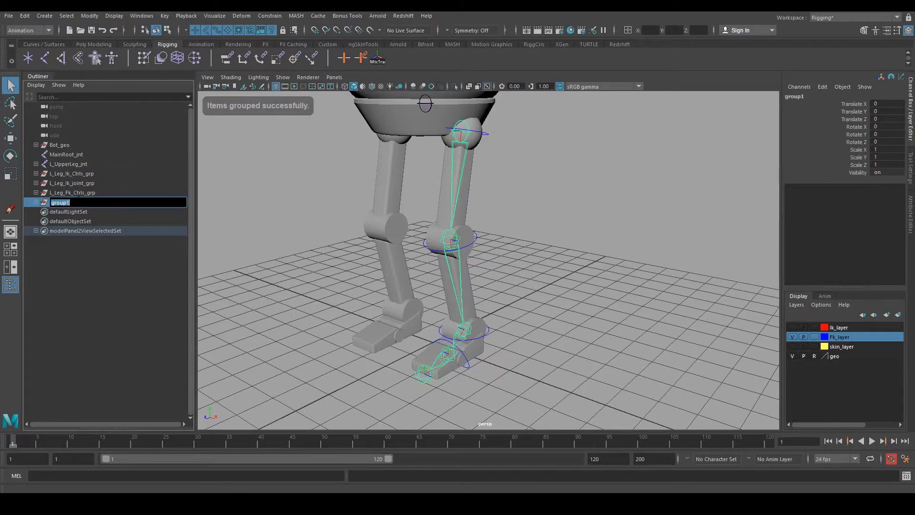
left_click(36, 203)
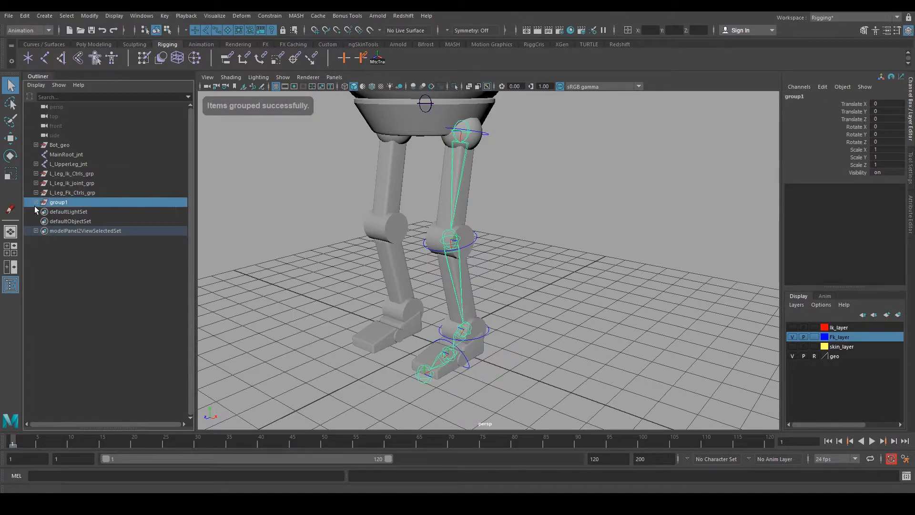
Step: Rename the FK joint chain's parent group L_Leg_Fk_joint_grp, based on the name of the IK joint group
double_click(75, 203)
left_click(84, 176)
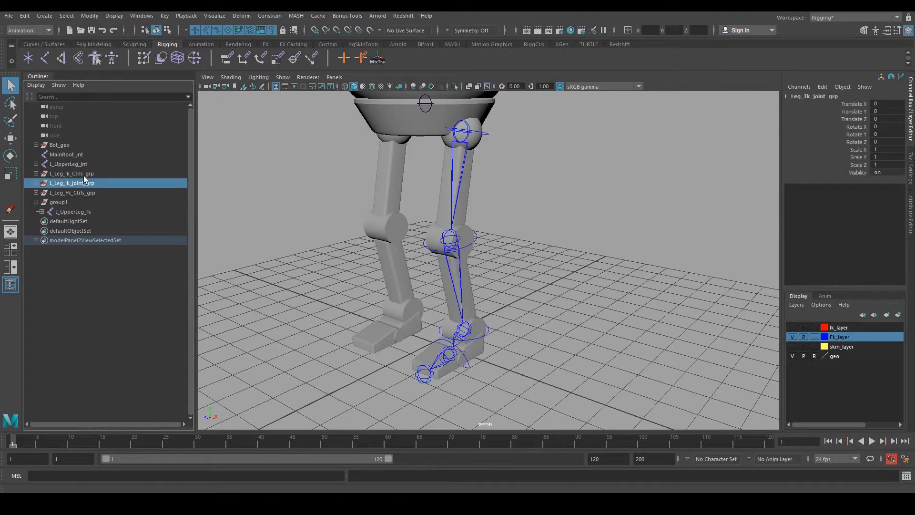
double_click(84, 184)
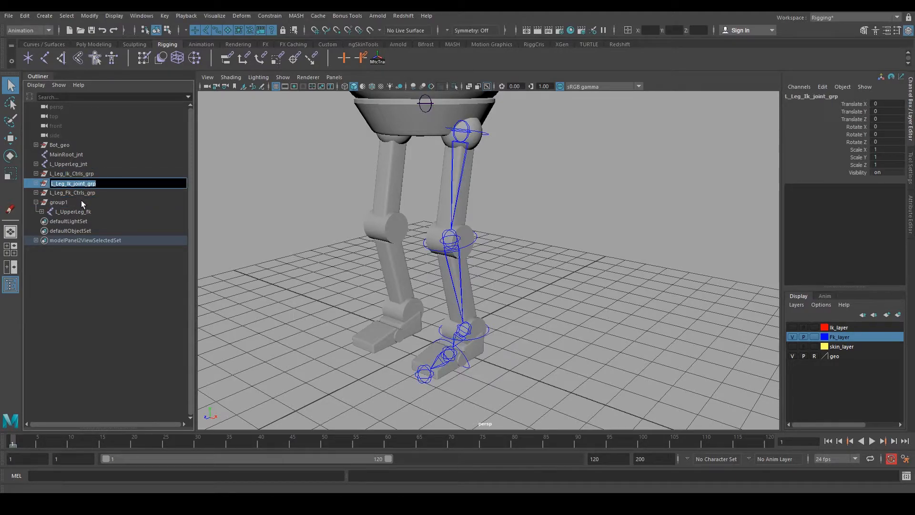
key("ctrl+c")
double_click(72, 202)
key("ctrl+v")
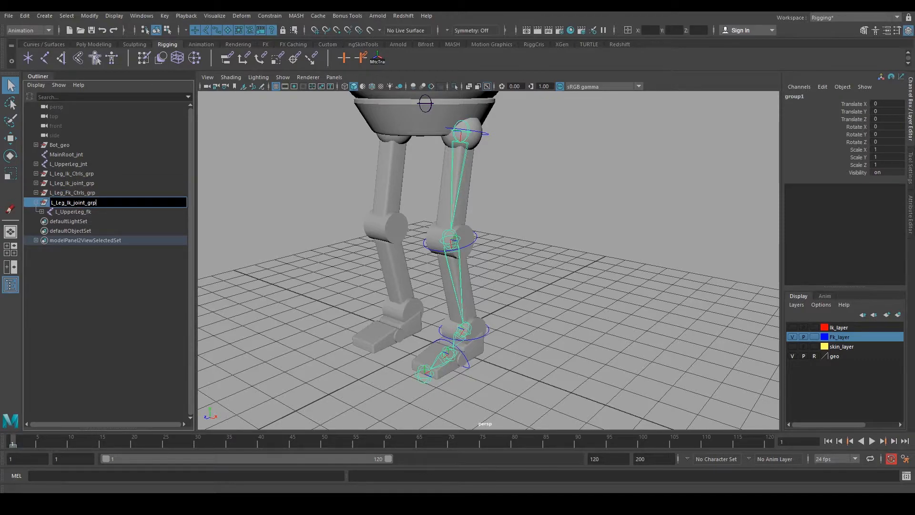
key("BackSpace")
key("BackSpace")
type("Fk_")
key("Return")
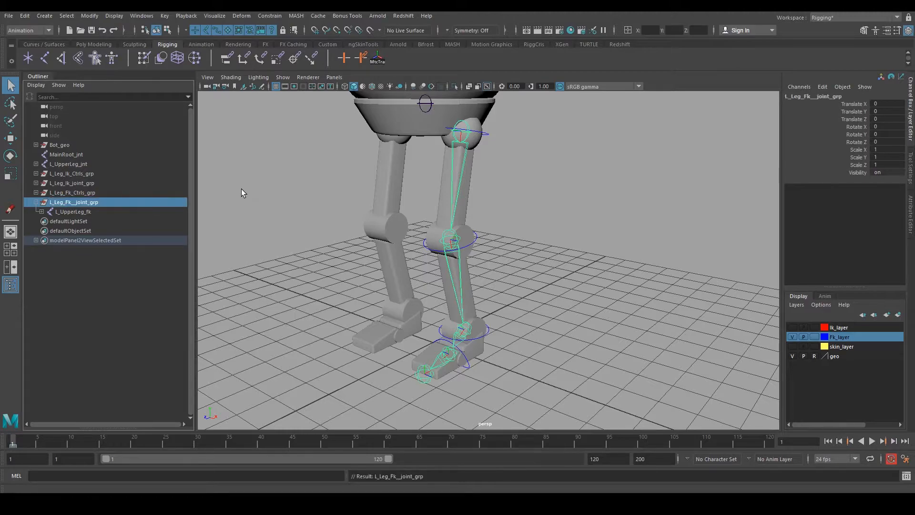
double_click(76, 203)
key("BackSpace")
key("Return")
Step: Expand the L_UpperLeg_jnt hierarchy, examine its joints down to L_ToeTip_jnt, and collapse L_Leg_Fk_joint_grp
left_click(78, 173)
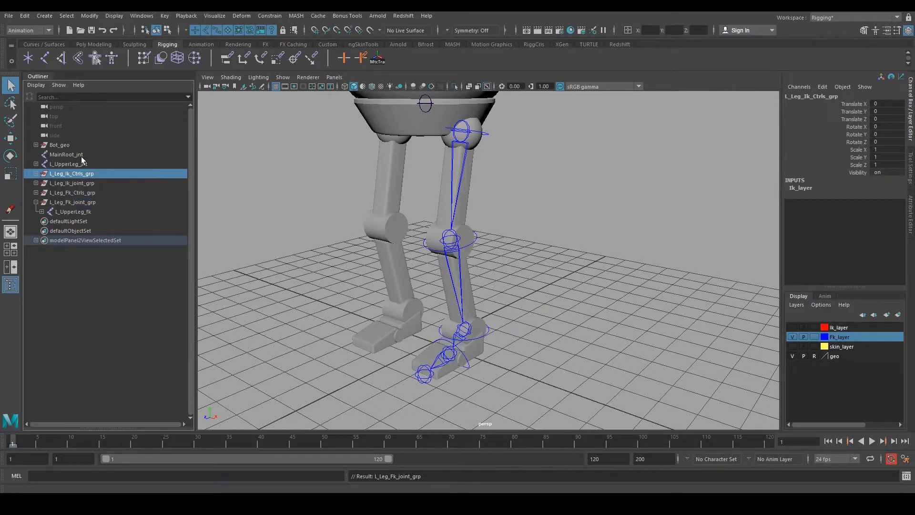
left_click(67, 162)
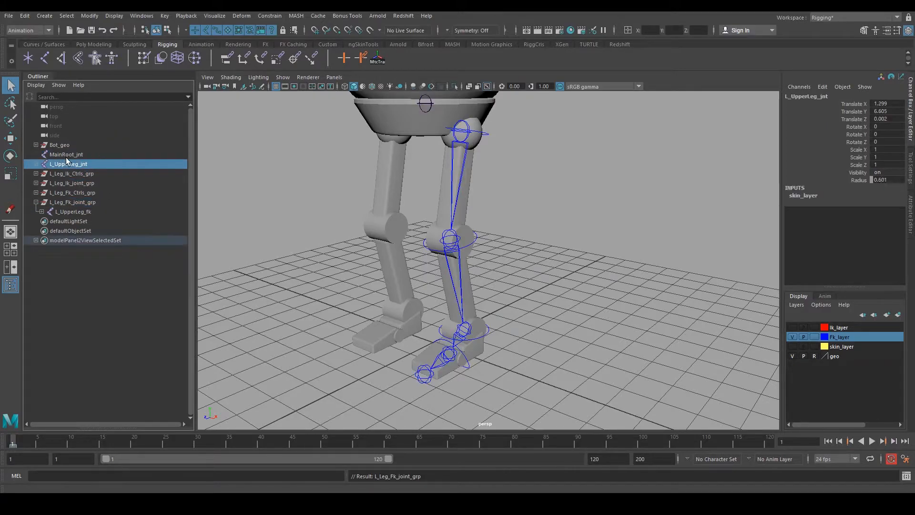
left_click(37, 164)
left_click(76, 175)
left_click(78, 183)
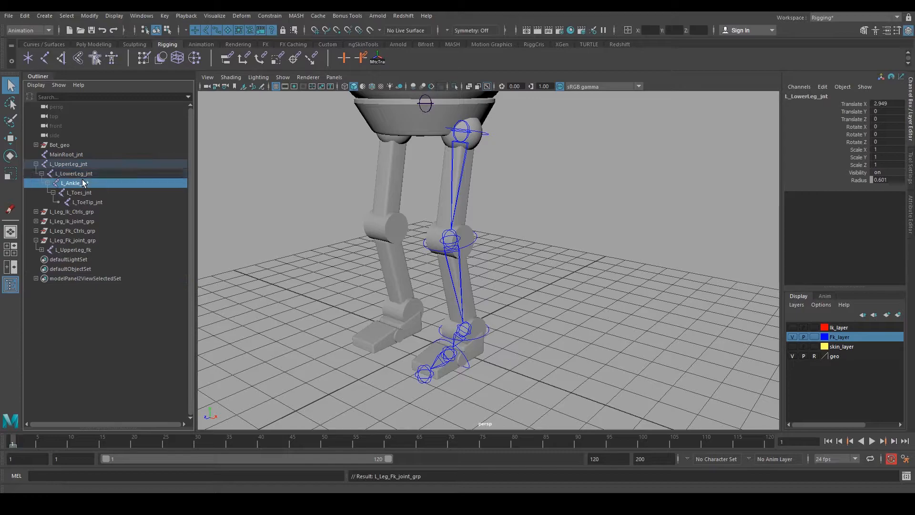
left_click(84, 193)
left_click(85, 202)
left_click(73, 174)
left_click(70, 165)
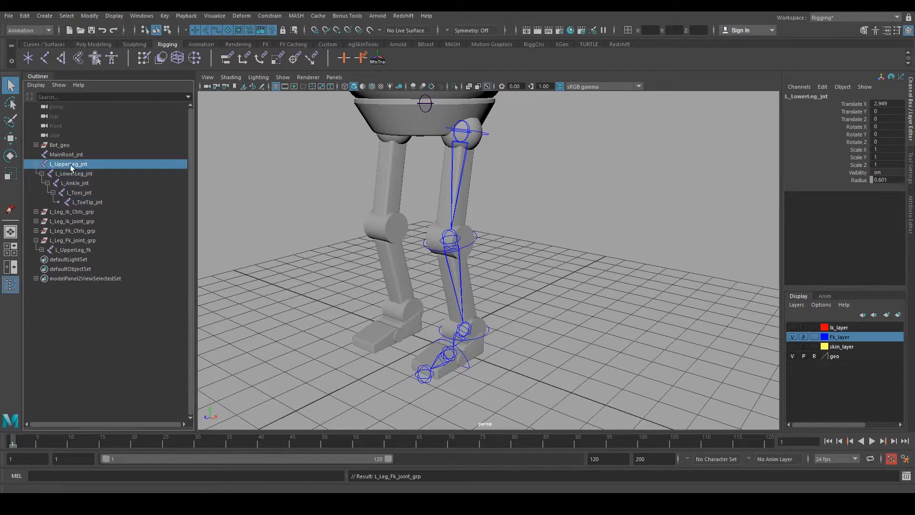
left_click(36, 241)
Step: Select the skin joints from L_UpperLeg_jnt through L_ToeTip_jnt and examine the left leg from several angles
left_click_drag(514, 236, 458, 311, "alt")
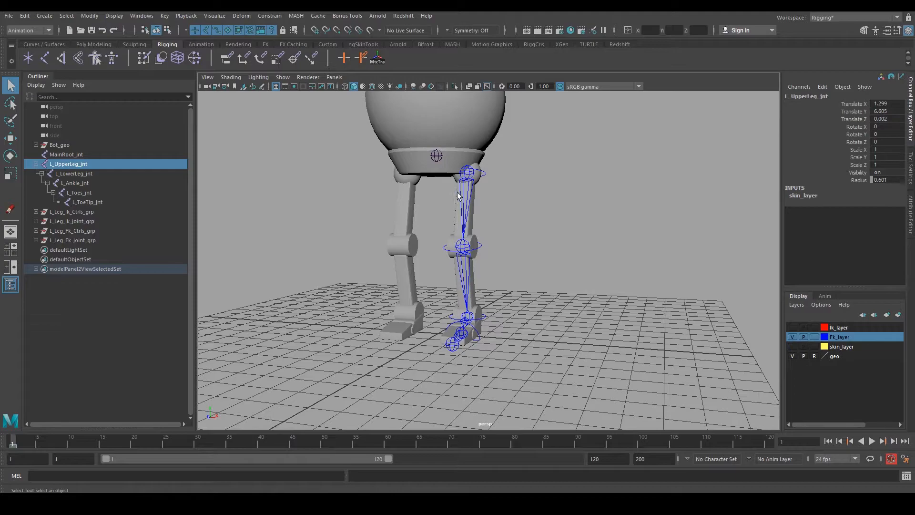
left_click_drag(461, 312, 479, 295, "alt")
right_click_drag(479, 295, 556, 322, "alt")
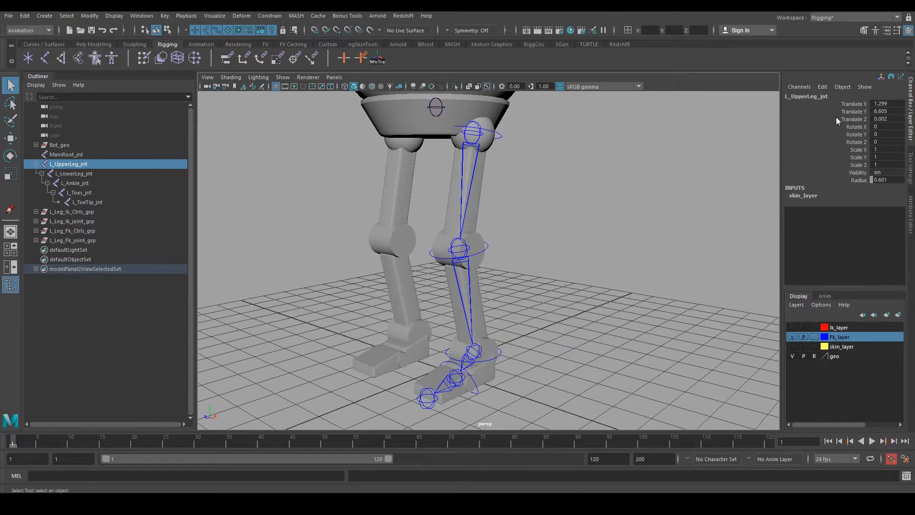
mouse_move(545, 239)
left_mouse_down("alt")
mouse_move(594, 237)
mouse_move(559, 219)
mouse_move(531, 230)
mouse_move(533, 240)
left_mouse_up("alt")
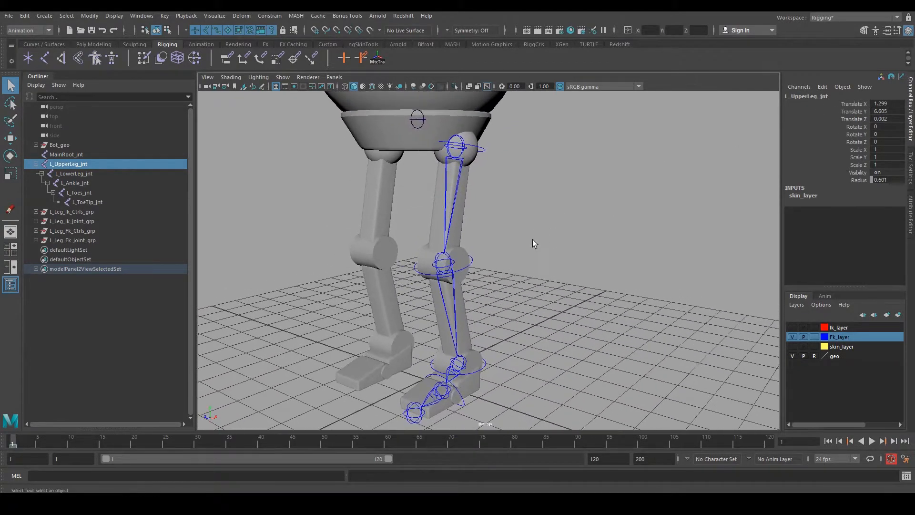
left_click(90, 202, "shift")
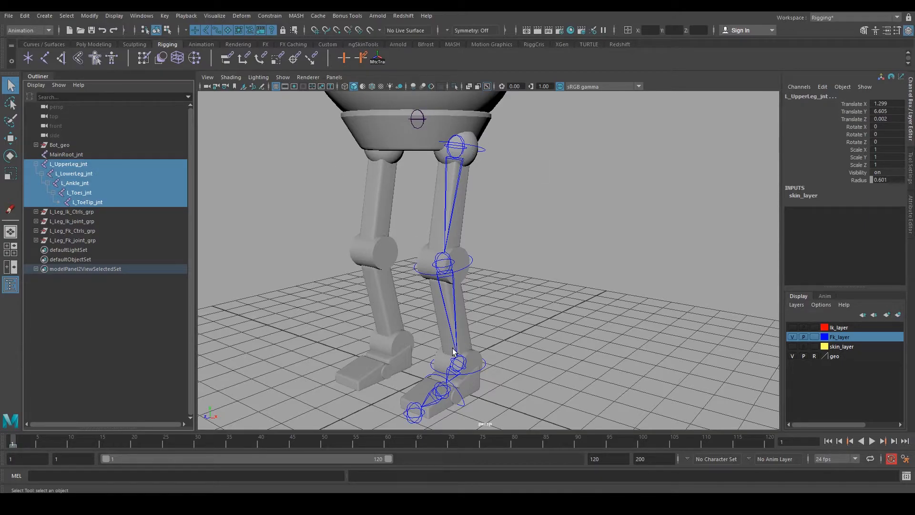
mouse_move(508, 240)
left_mouse_down("alt")
mouse_move(572, 231)
mouse_move(499, 227)
left_mouse_up("alt")
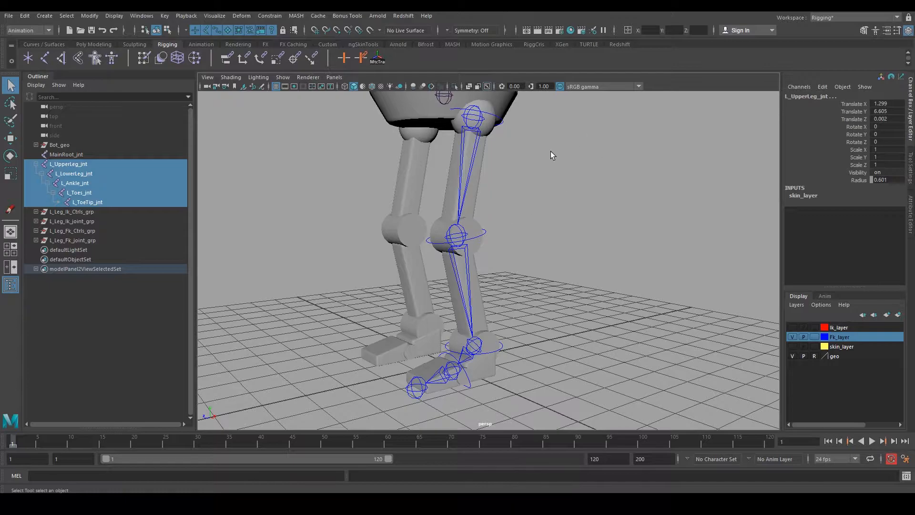
Step: Expand the full joint hierarchies of L_Leg_Ik_joint_grp and L_Leg_Fk_joint_grp in the Outliner
left_click(78, 221)
left_click(81, 212)
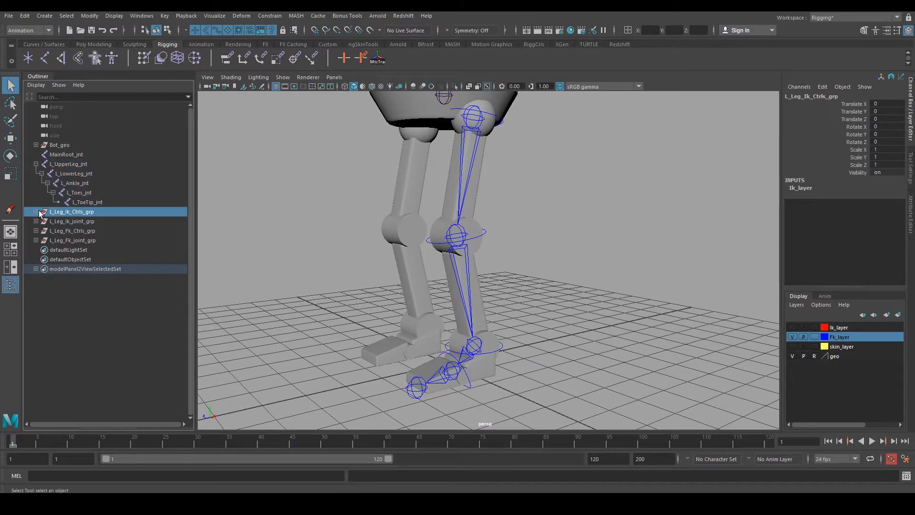
left_click(78, 222)
left_click(85, 239, "ctrl")
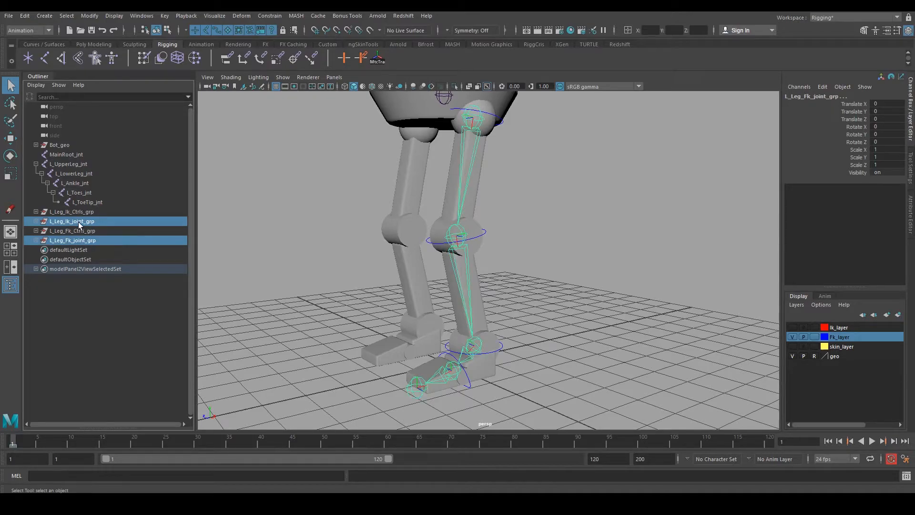
left_click(36, 221, "shift")
left_click(36, 316, "shift")
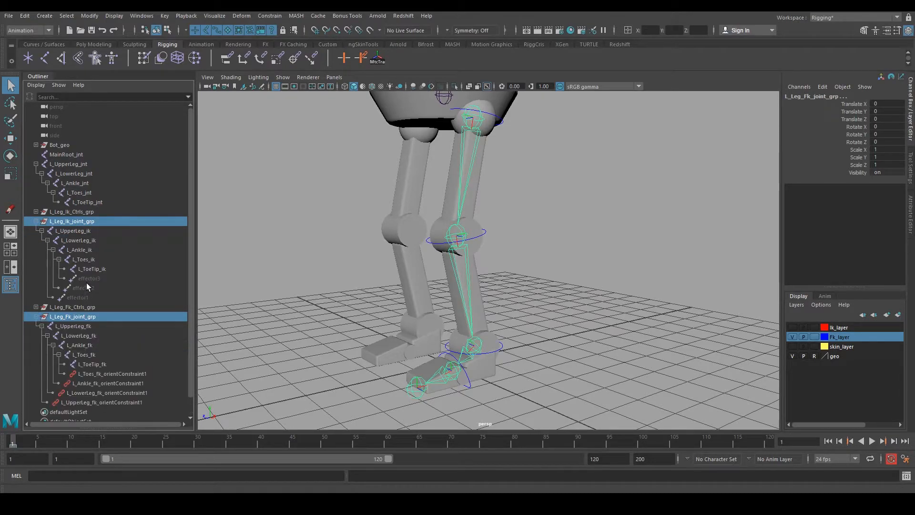
Step: Examine the matching upper-leg and lower-leg joints in the IK, FK and skin chains, and widen the Outliner slightly
left_click(93, 230)
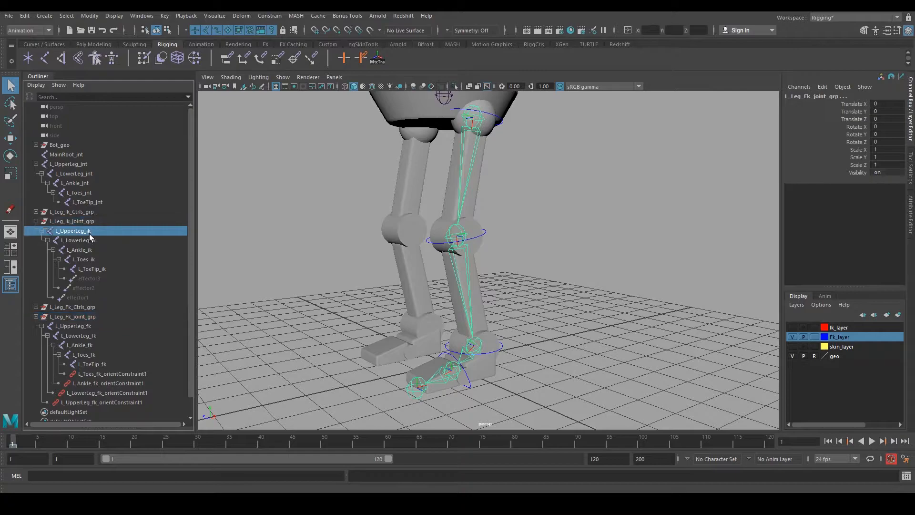
left_click(80, 325, "ctrl")
left_click(83, 242)
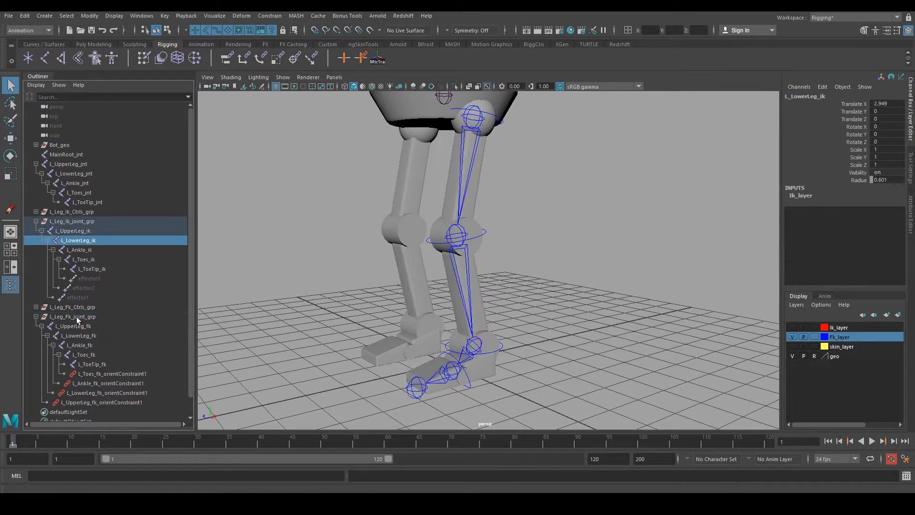
left_click(77, 336, "ctrl")
left_click(71, 165)
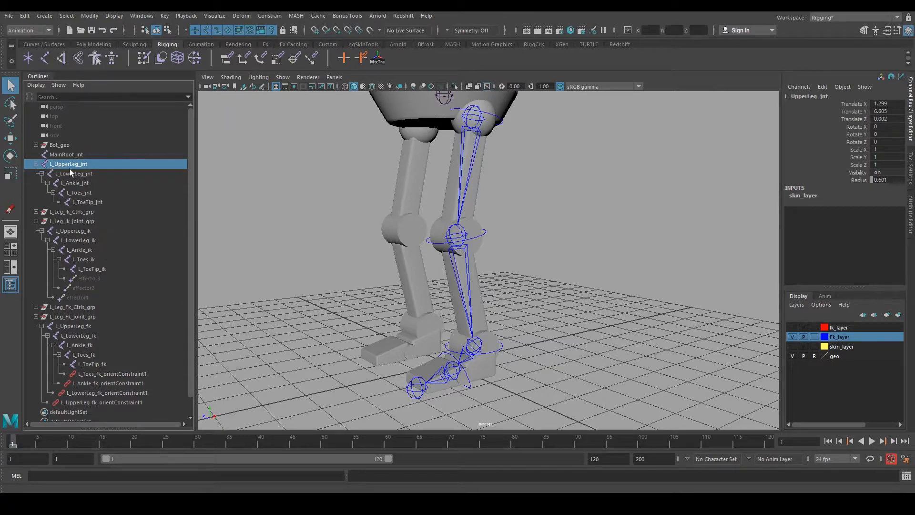
left_click_drag(195, 246, 199, 243)
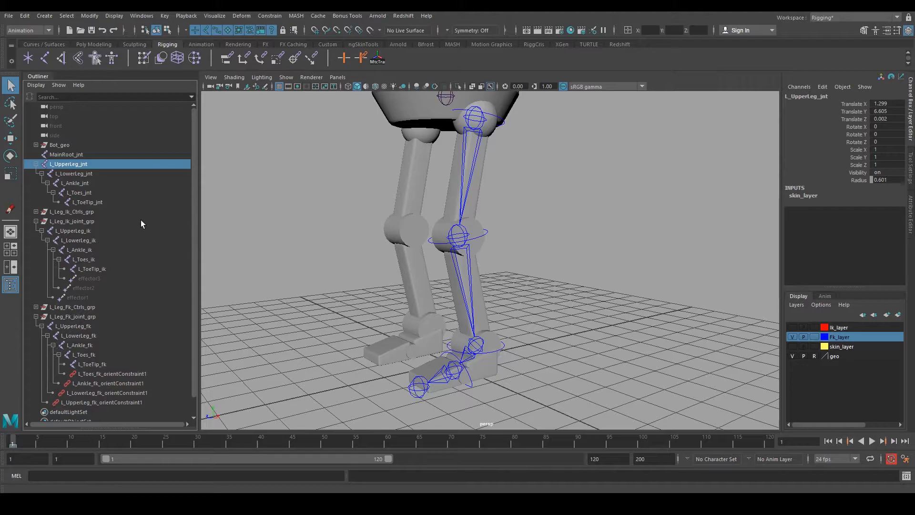
Step: Try a parent constraint from L_UpperLeg_ik and L_UpperLeg_fk to L_UpperLeg_jnt, and delete the constraint
left_click(84, 231)
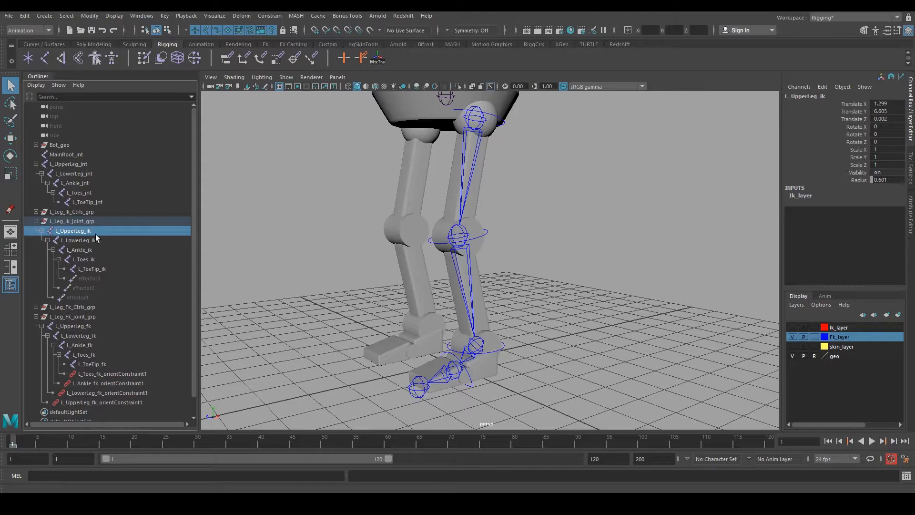
left_click(75, 325, "ctrl")
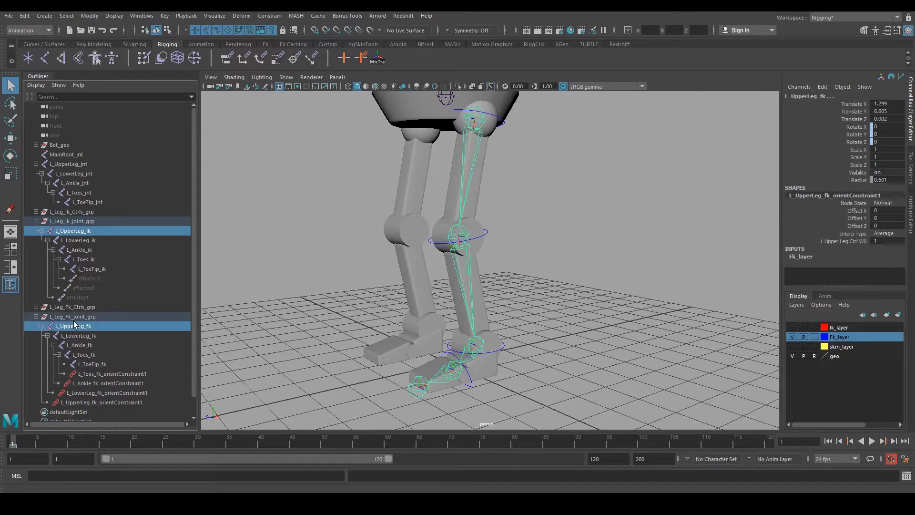
left_click(69, 163, "ctrl")
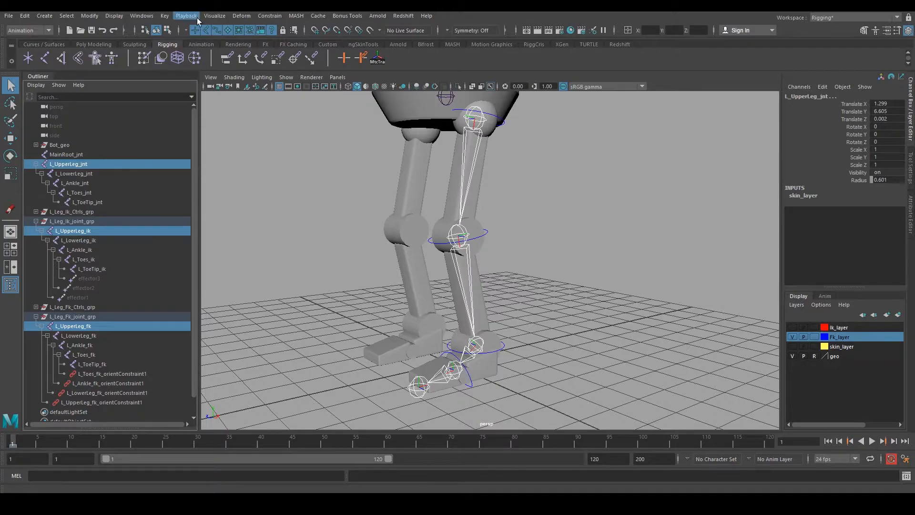
left_click(270, 16)
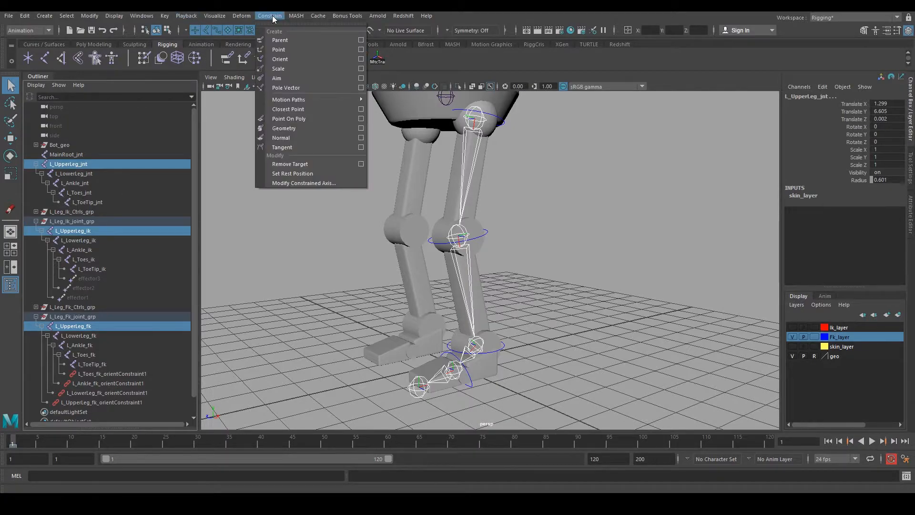
left_click(279, 40)
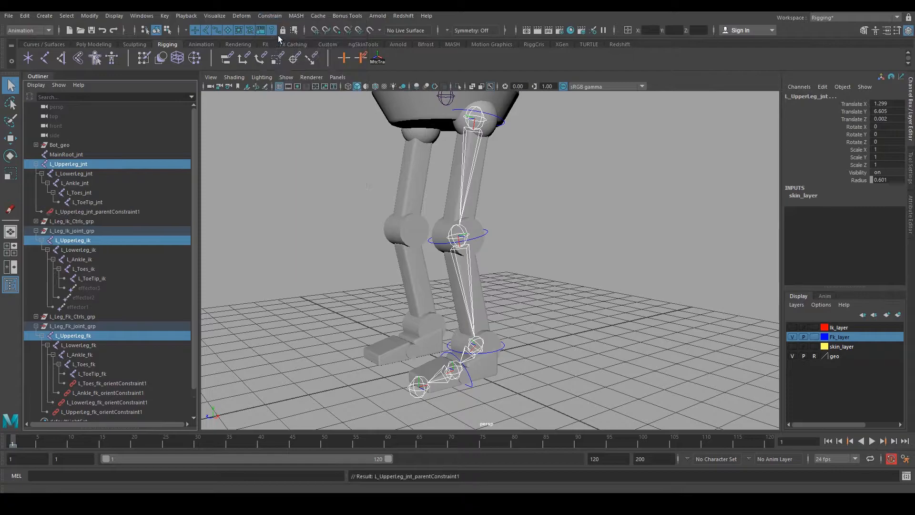
left_click(128, 212)
key("Delete")
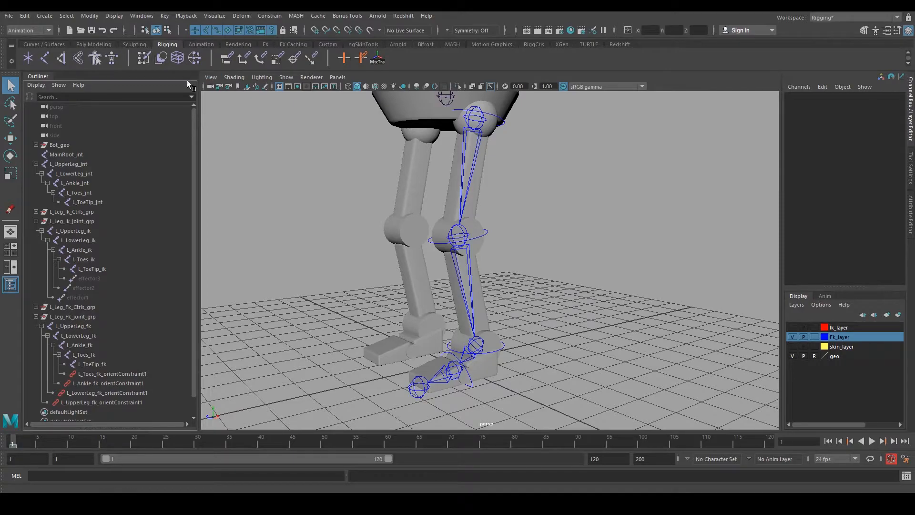
Step: Sketch three leg chains beside the robot with the Grease Pencil: red for IK, blue for FK and yellow for skin between them
left_click(263, 87)
mouse_move(643, 271)
left_mouse_down("alt")
mouse_move(525, 276)
mouse_move(537, 235)
left_mouse_up("alt")
left_click_drag(543, 268, 435, 258, "alt")
middle_click_drag(480, 239, 442, 250, "alt")
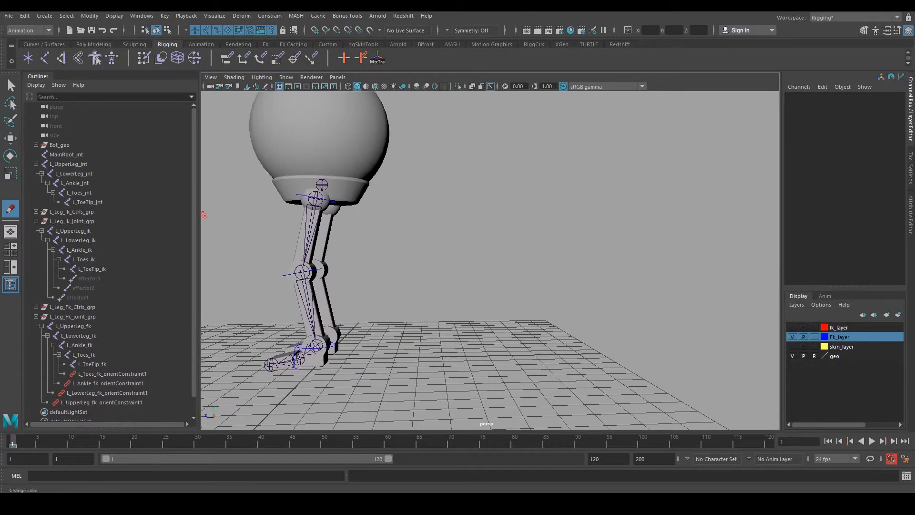
mouse_move(483, 180)
left_mouse_down()
mouse_move(453, 248)
mouse_move(494, 314)
mouse_move(450, 337)
left_mouse_up()
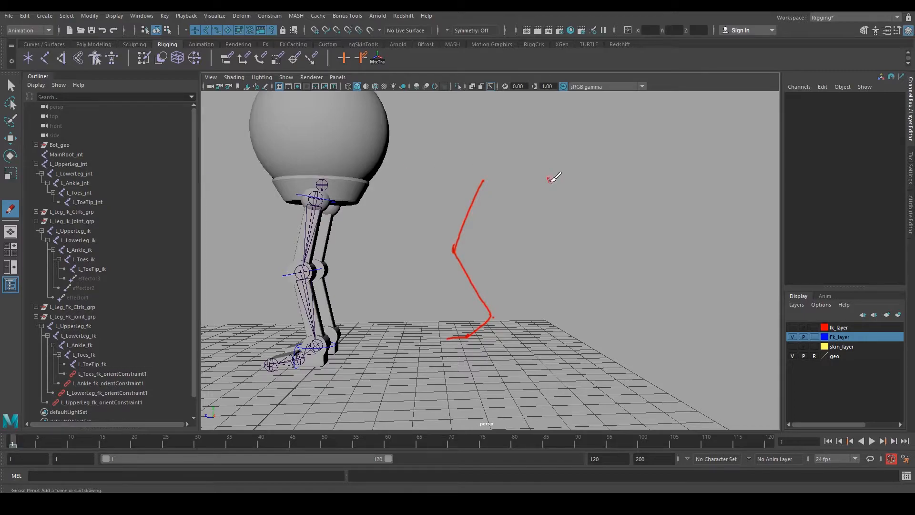
mouse_move(686, 181)
left_mouse_down()
mouse_move(647, 245)
mouse_move(683, 295)
mouse_move(632, 335)
left_mouse_up()
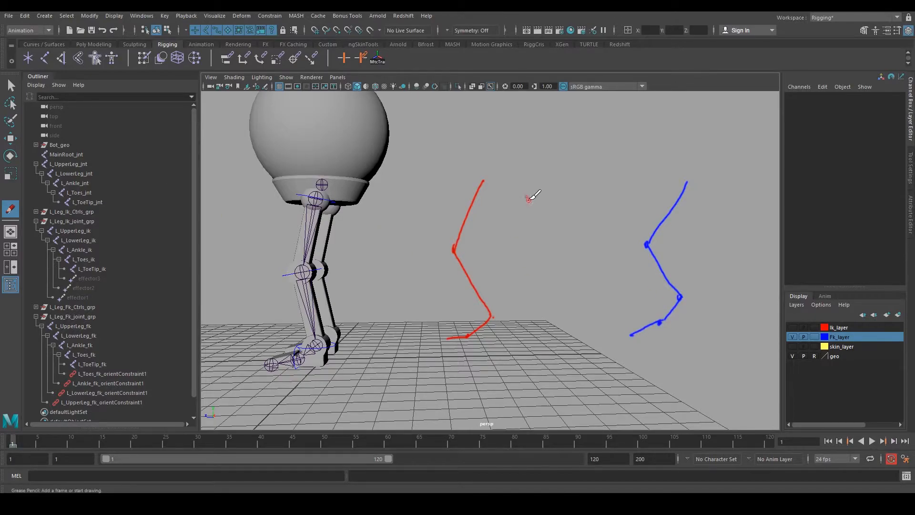
mouse_move(576, 179)
left_mouse_down()
mouse_move(554, 252)
mouse_move(587, 317)
mouse_move(545, 341)
left_mouse_up()
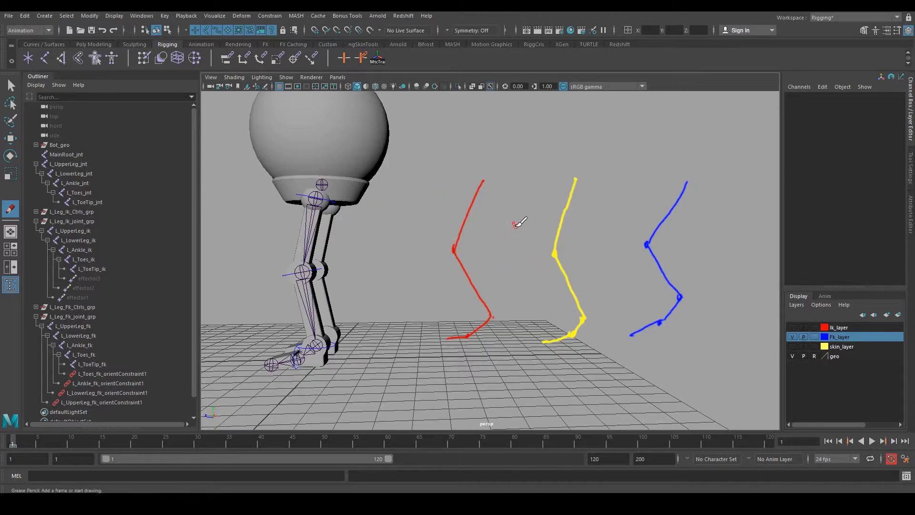
Step: Sketch magenta arrows from the red and blue chains to the yellow one, a 1 above each arrow, and a raised pose for the red leg
mouse_move(480, 204)
left_mouse_down()
mouse_move(529, 206)
mouse_move(516, 215)
left_mouse_up()
mouse_move(662, 198)
left_mouse_down()
mouse_move(598, 212)
mouse_move(602, 219)
left_mouse_up()
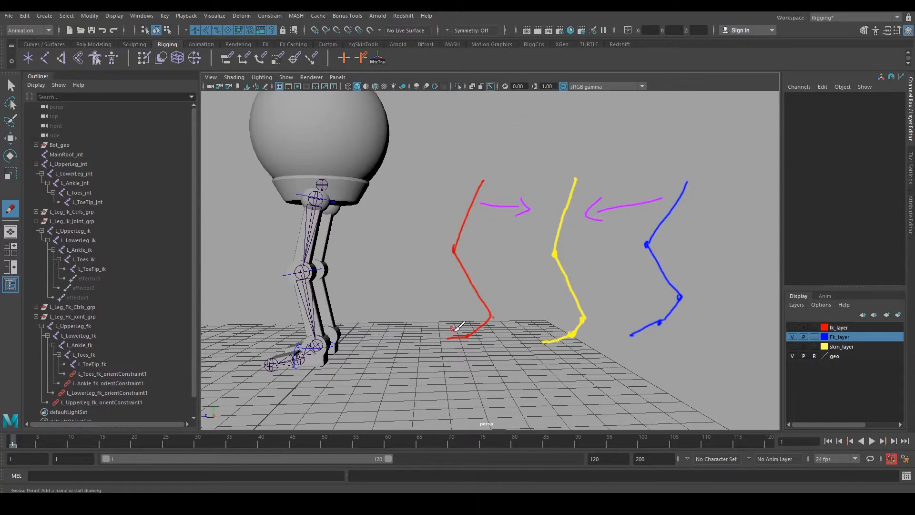
left_click_drag(530, 150, 526, 167)
mouse_move(619, 150)
left_mouse_down()
mouse_move(629, 145)
mouse_move(625, 177)
left_mouse_up()
mouse_move(484, 181)
left_mouse_down()
mouse_move(421, 196)
mouse_move(411, 212)
mouse_move(411, 260)
left_mouse_up()
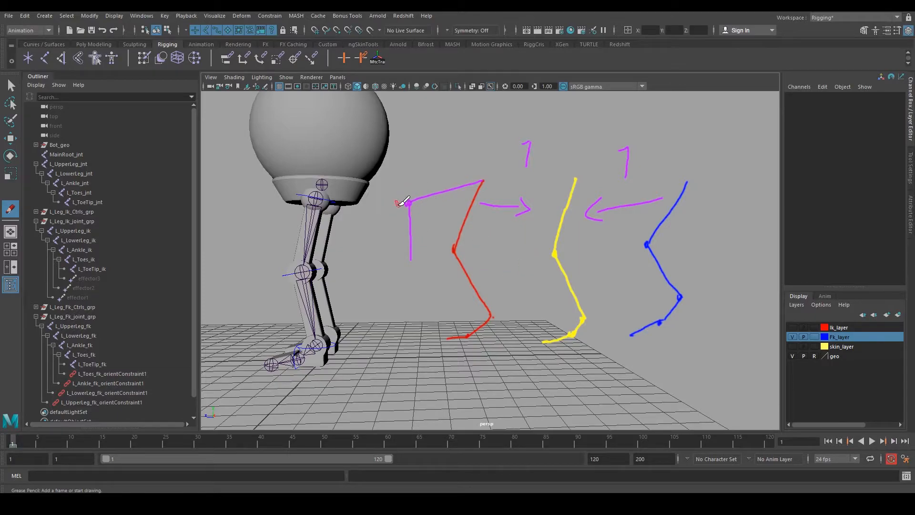
Step: Undo the stray strokes and sketch a half-bent magenta pose beside the yellow chain with an arrow pointing away from it
mouse_move(535, 130)
left_mouse_down()
mouse_move(545, 137)
mouse_move(531, 136)
left_mouse_up()
mouse_move(594, 130)
left_mouse_down()
mouse_move(643, 143)
mouse_move(597, 149)
left_mouse_up()
key("ctrl+z")
key("ctrl+z")
mouse_move(574, 179)
left_mouse_down()
mouse_move(531, 226)
mouse_move(550, 281)
left_mouse_up()
key("ctrl+z")
mouse_move(575, 179)
left_mouse_down()
mouse_move(529, 247)
mouse_move(551, 301)
left_mouse_up()
left_click_drag(559, 227, 574, 241)
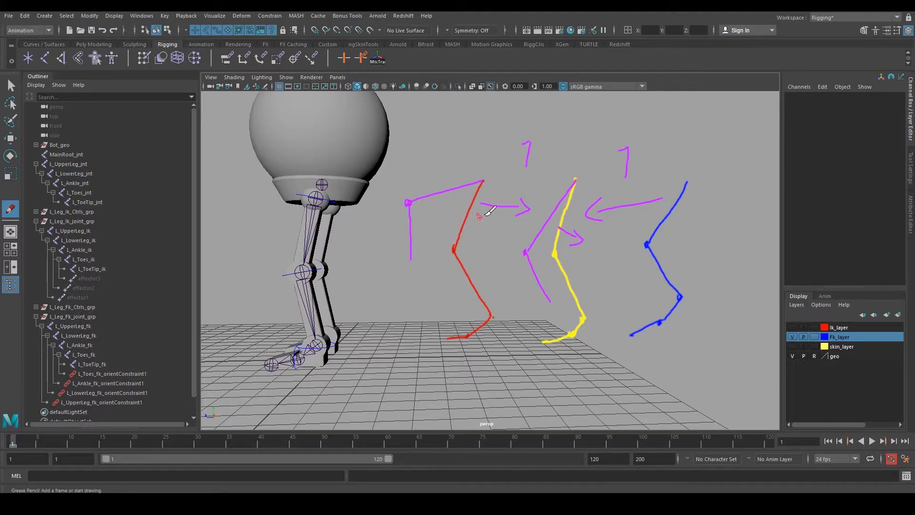
Step: Sketch opposing 1 and 0 weights for the red and blue chains, select L_Toes_fk_orientConstraint1, and draw an arrow toward its weight attribute
left_click_drag(523, 142, 526, 166)
mouse_move(626, 146)
left_mouse_down()
mouse_move(609, 164)
mouse_move(629, 173)
left_mouse_up()
mouse_move(522, 175)
left_mouse_down()
mouse_move(513, 184)
mouse_move(520, 175)
left_mouse_up()
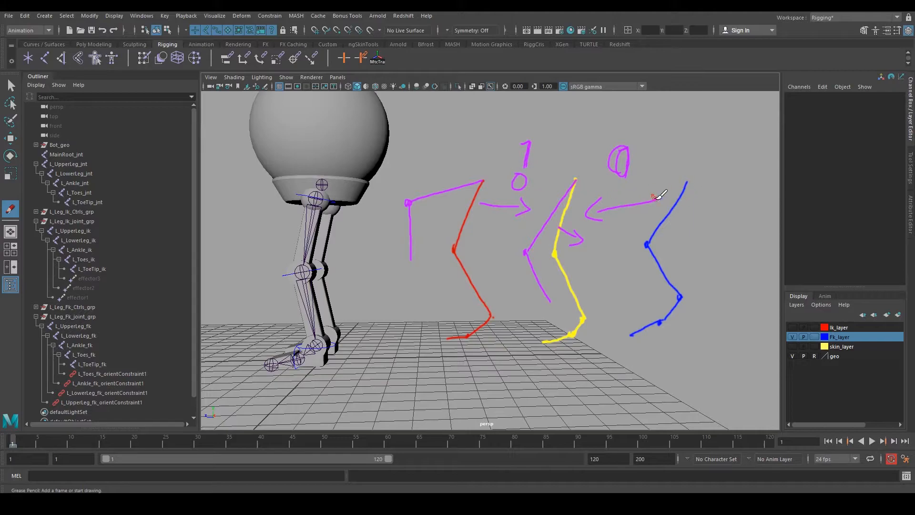
left_click_drag(612, 190, 613, 205)
left_click(113, 374)
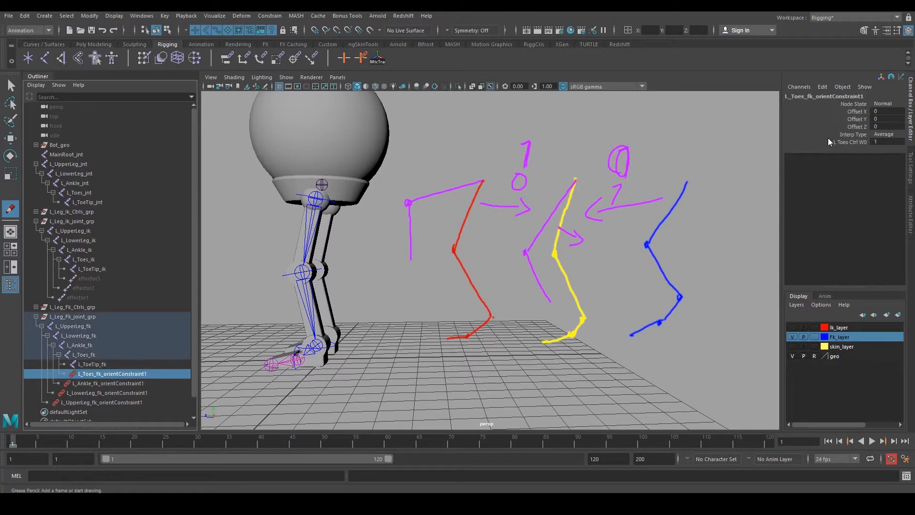
mouse_move(718, 147)
left_mouse_down()
mouse_move(768, 144)
mouse_move(762, 150)
left_mouse_up()
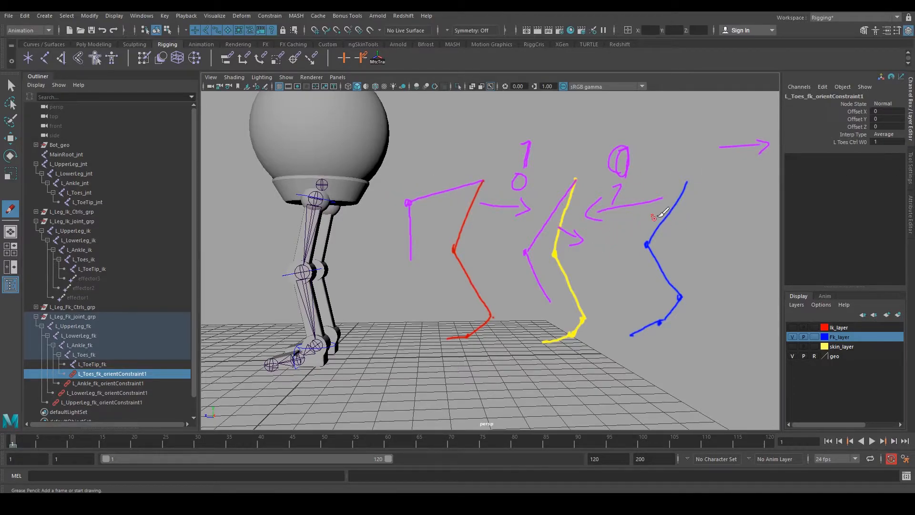
Step: Delete the Grease Pencil sketch frame from the timeline and return to the Select tool with the left leg in view
mouse_move(562, 247)
middle_mouse_down("alt")
mouse_move(576, 243)
mouse_move(564, 246)
middle_mouse_up("alt")
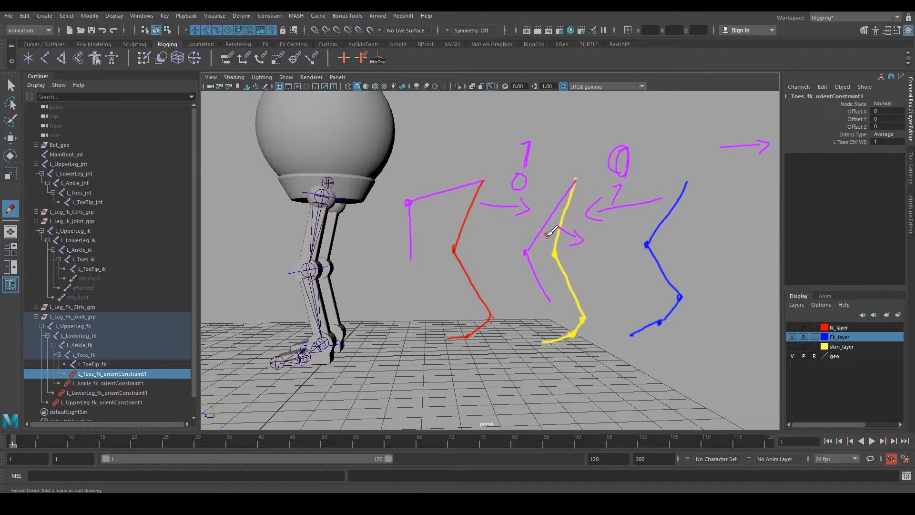
left_click_drag(13, 444, 21, 445, "shift")
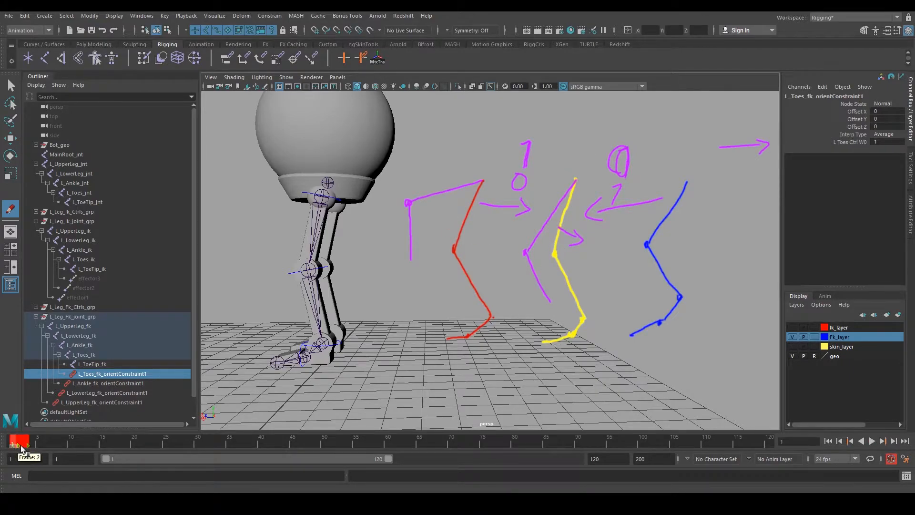
right_click(21, 445)
left_click(63, 326)
mouse_move(490, 259)
left_mouse_down("alt")
mouse_move(516, 286)
mouse_move(497, 291)
left_mouse_up("alt")
key("q")
middle_click_drag(497, 292, 564, 259, "alt")
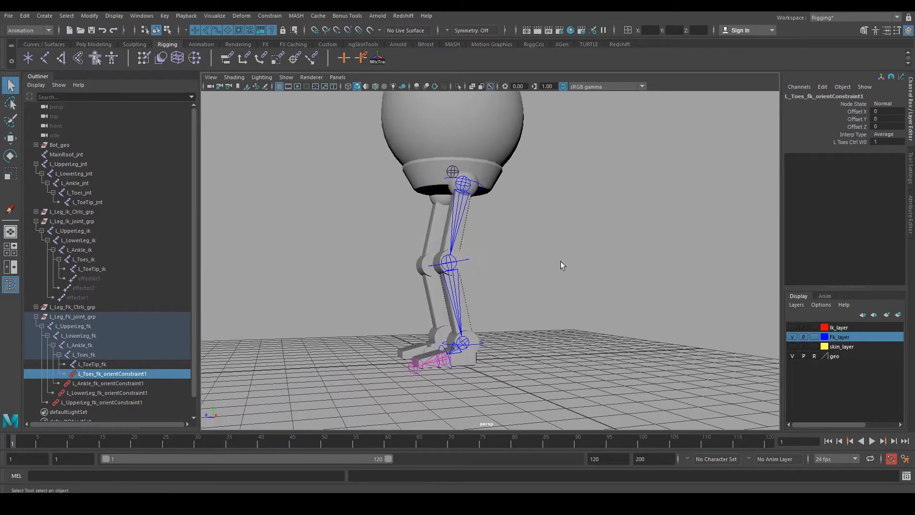
left_click_drag(563, 259, 519, 278, "alt")
right_click_drag(519, 278, 531, 300, "alt")
mouse_move(557, 280)
left_mouse_down("alt")
mouse_move(623, 277)
mouse_move(601, 261)
mouse_move(570, 267)
left_mouse_up("alt")
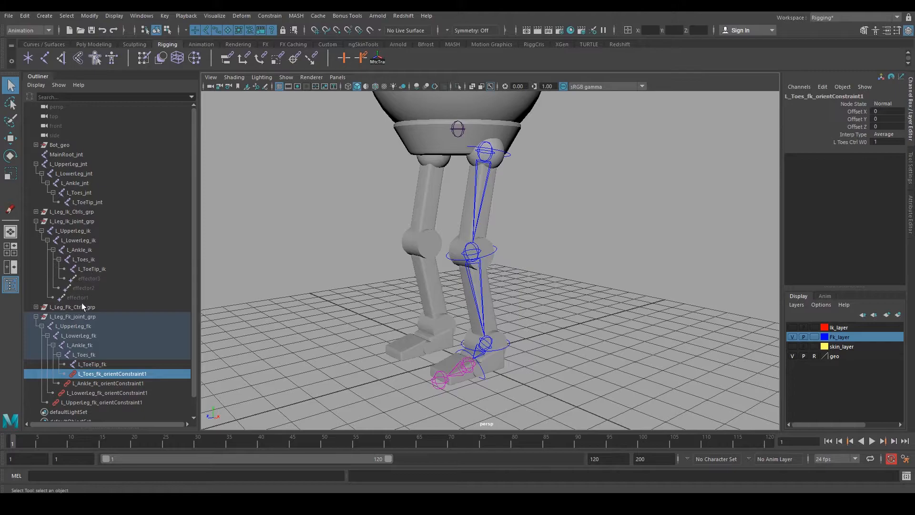
Step: Parent-constrain L_UpperLeg_jnt to both L_UpperLeg_ik and L_UpperLeg_fk with Maintain offset disabled, and move the options window clear of the constraint's attributes
left_click(78, 324)
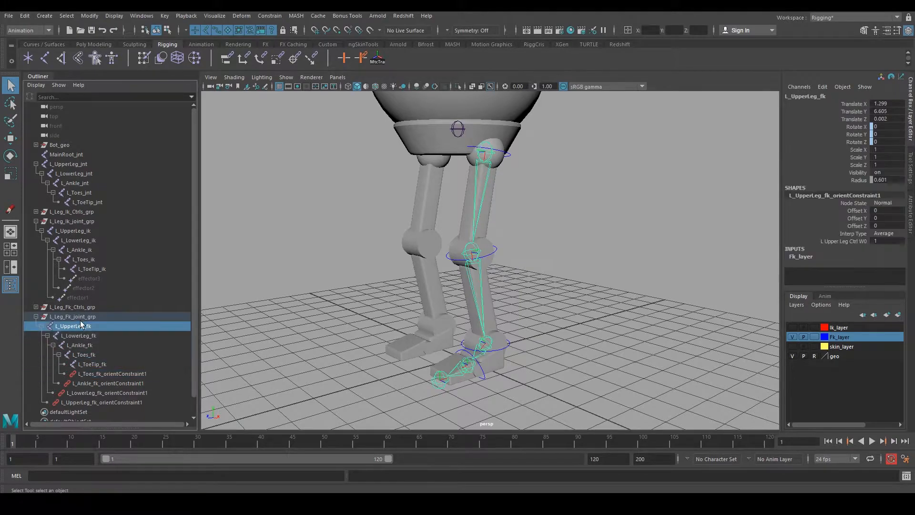
left_click(74, 231)
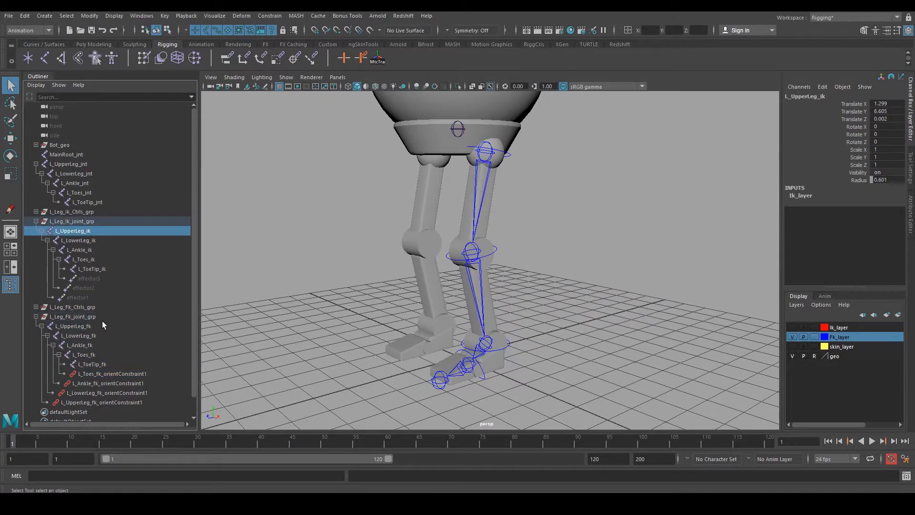
left_click(90, 325, "ctrl")
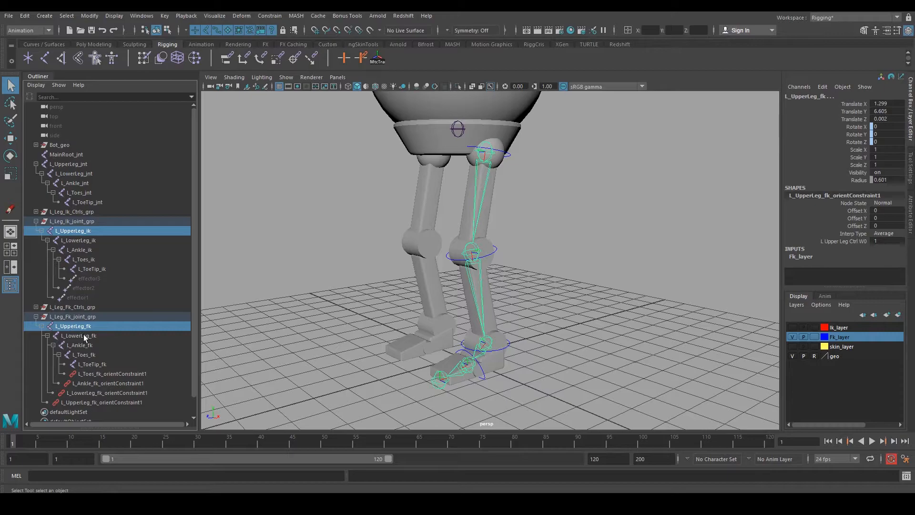
left_click(69, 163, "ctrl")
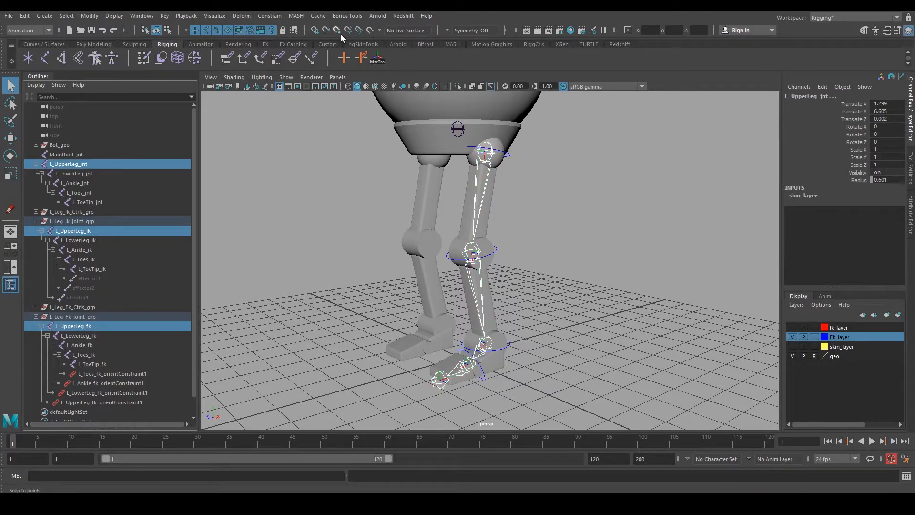
left_click(268, 16)
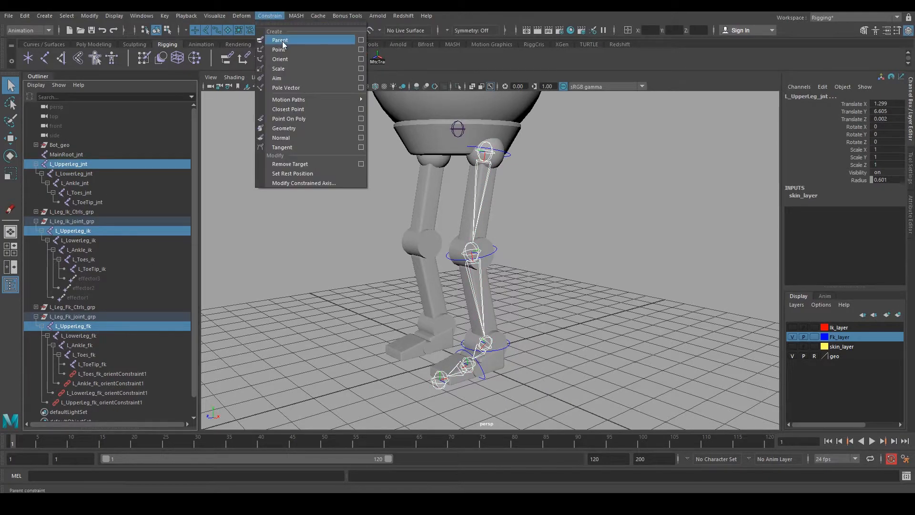
left_click(361, 40)
left_click(646, 159)
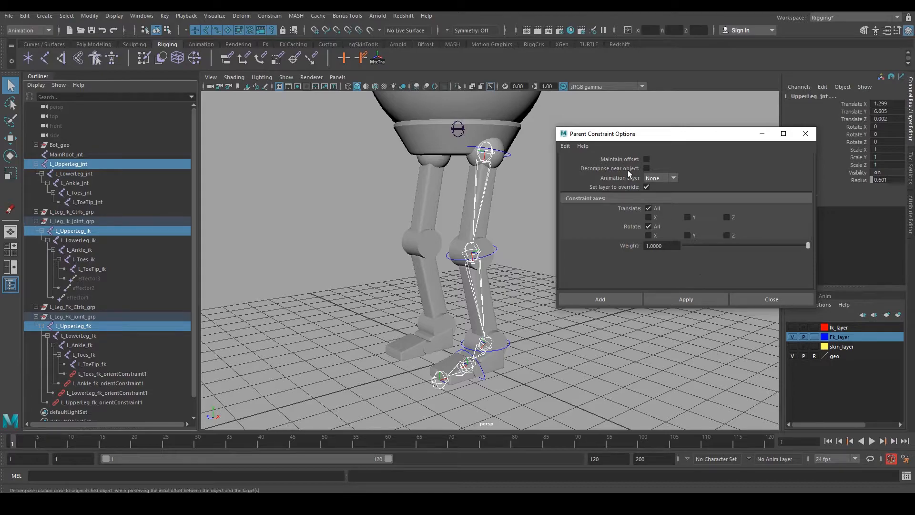
left_click(686, 299)
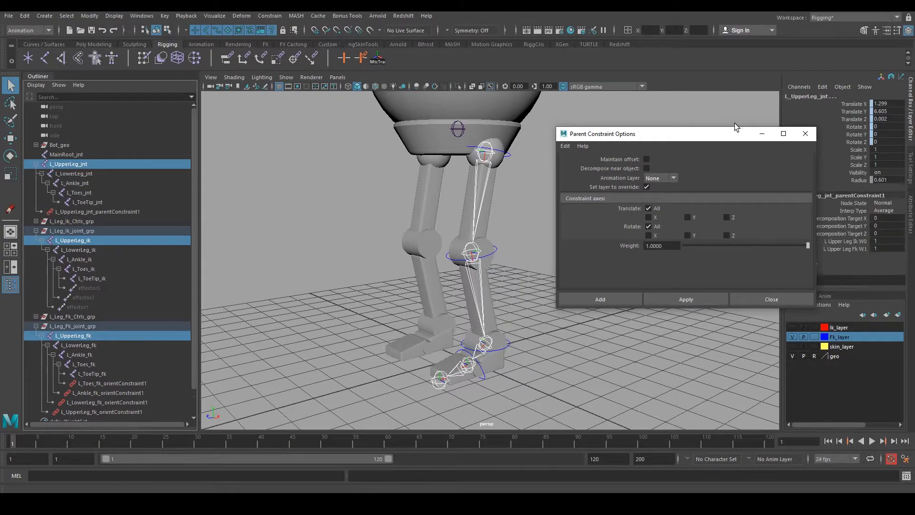
left_click_drag(756, 138, 448, 268)
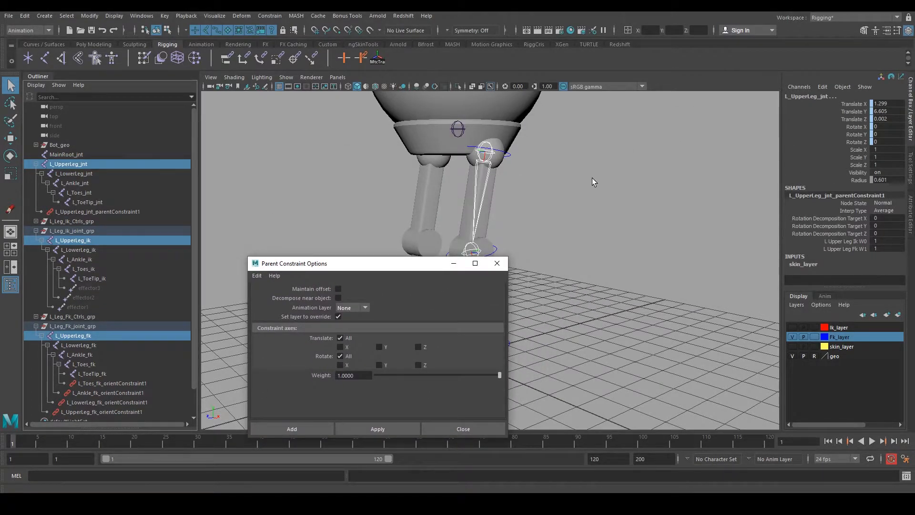
Step: Parent-constrain L_LowerLeg_jnt to both L_LowerLeg_ik and L_LowerLeg_fk with Maintain offset disabled
middle_click_drag(505, 180, 567, 164, "alt")
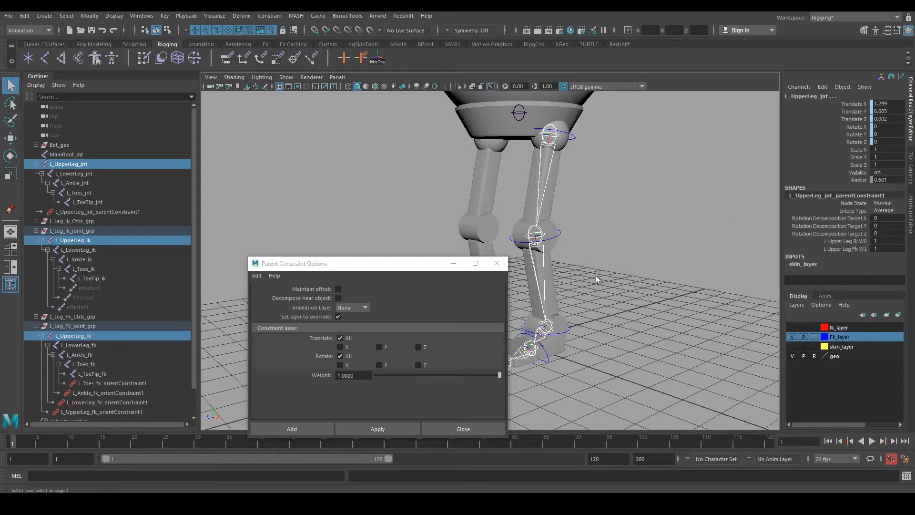
middle_click_drag(596, 276, 651, 229, "alt")
left_click_drag(651, 229, 594, 242, "alt")
middle_click_drag(594, 242, 604, 277, "alt")
right_click_drag(605, 277, 639, 276, "alt")
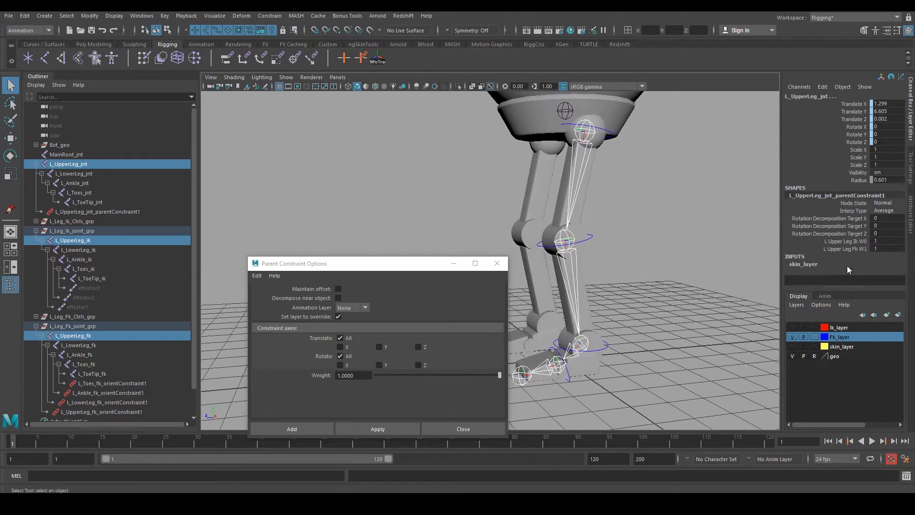
middle_click_drag(619, 240, 690, 253, "alt")
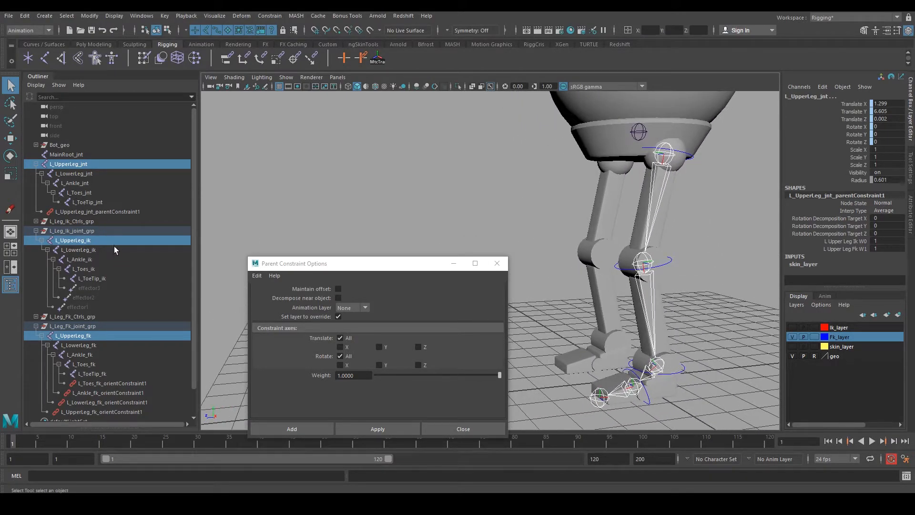
left_click(83, 251)
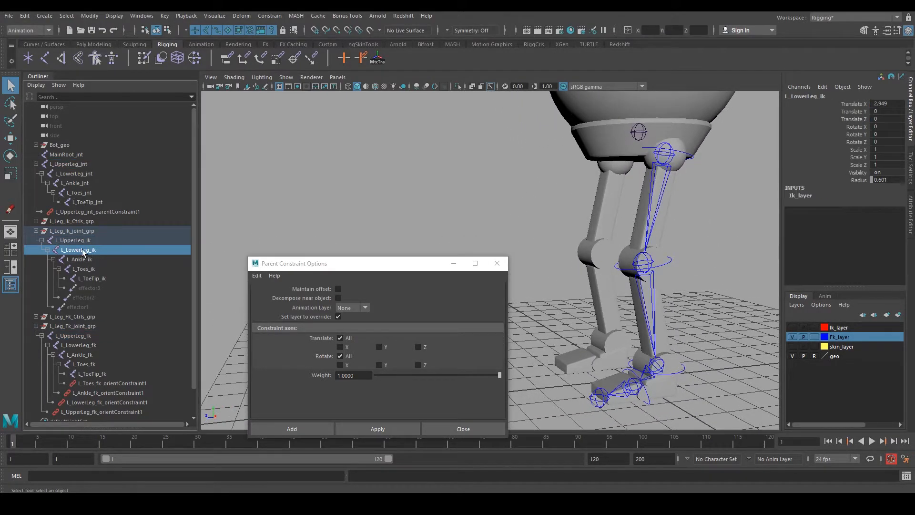
left_click(78, 346, "ctrl")
left_click(77, 173, "ctrl")
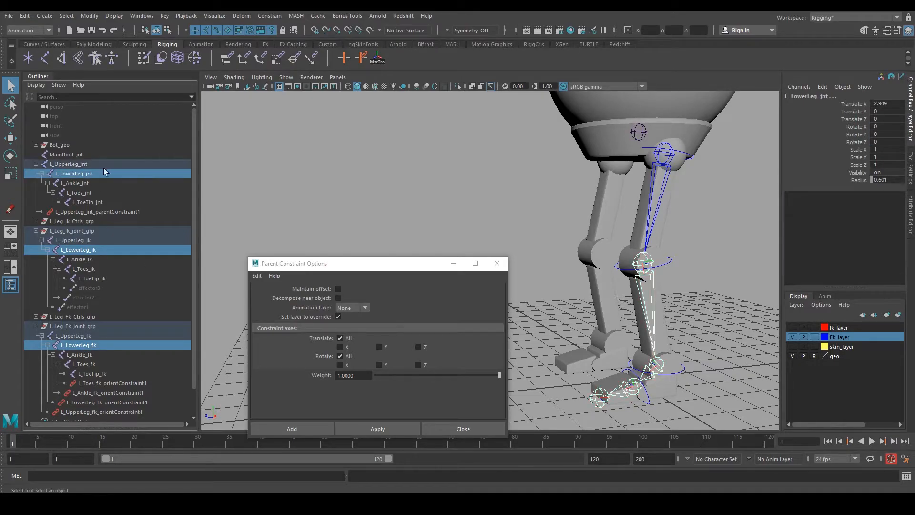
left_click(369, 429)
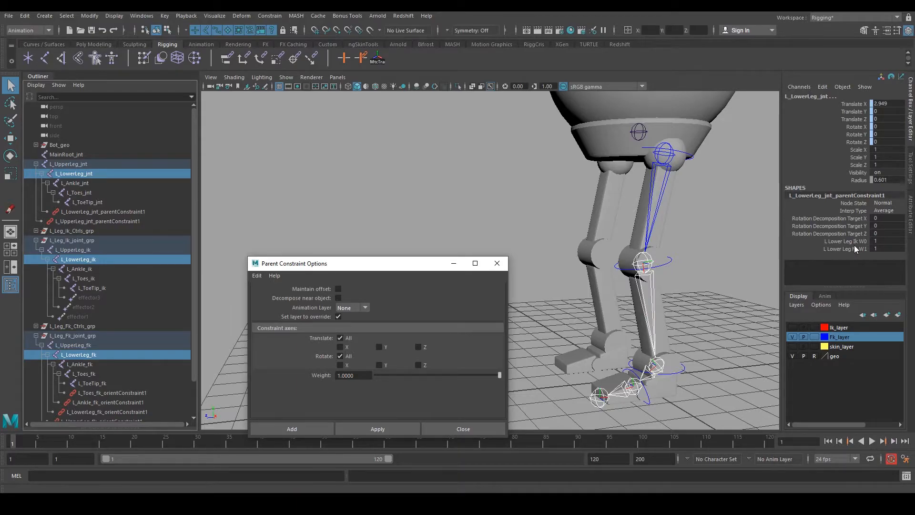
Step: Parent-constrain L_Ankle_jnt to both L_Ankle_ik and L_Ankle_fk using the same constraint options
left_click(83, 365)
left_click(82, 269)
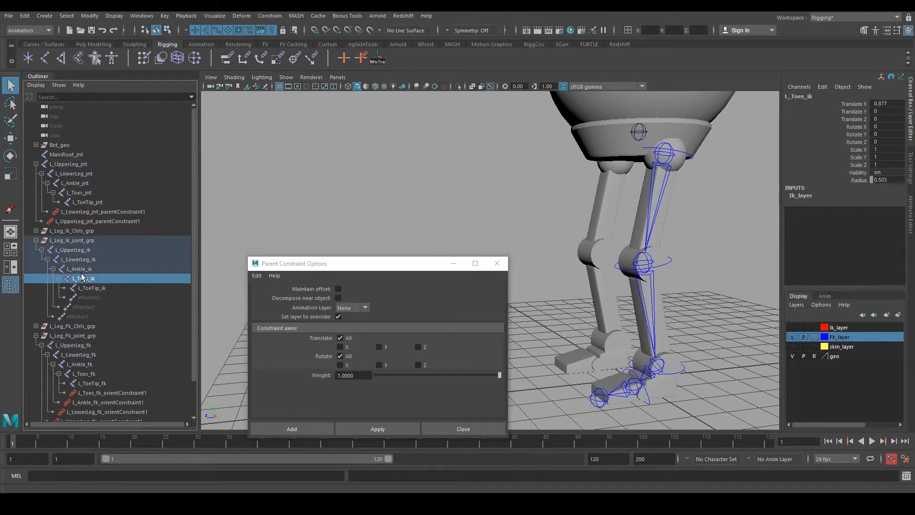
left_click(87, 364, "ctrl")
left_click(78, 183, "ctrl")
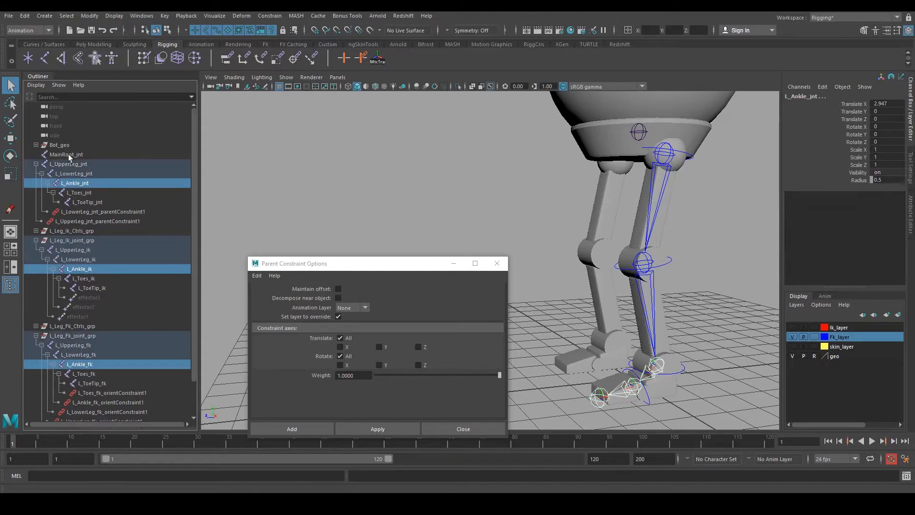
left_click(356, 424)
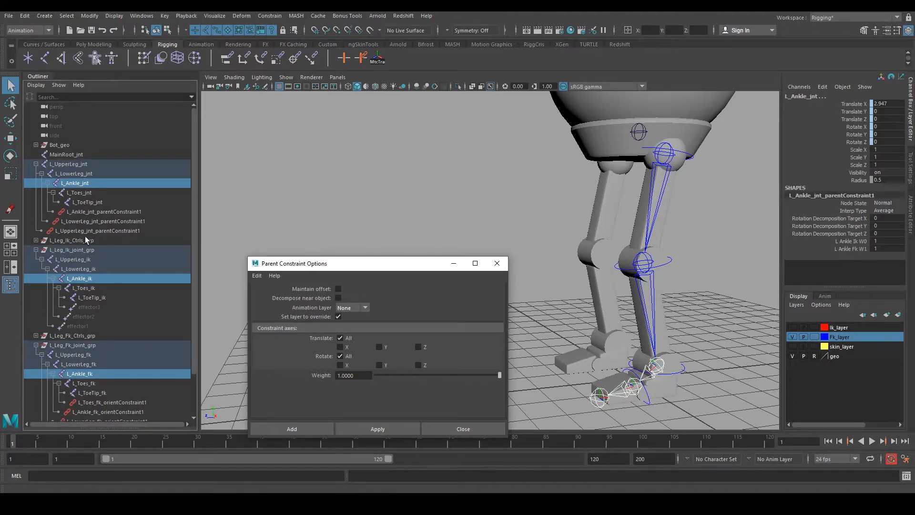
Step: Parent-constrain L_Toes_jnt to both L_Toes_ik and L_Toes_fk, and close the Parent Constraint Options window
left_click(92, 288)
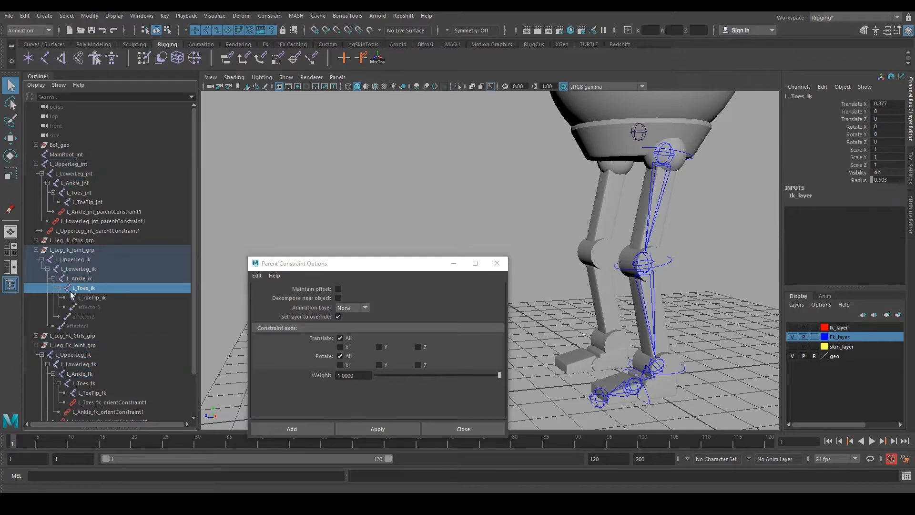
left_click(89, 385, "ctrl")
left_click(90, 193, "ctrl")
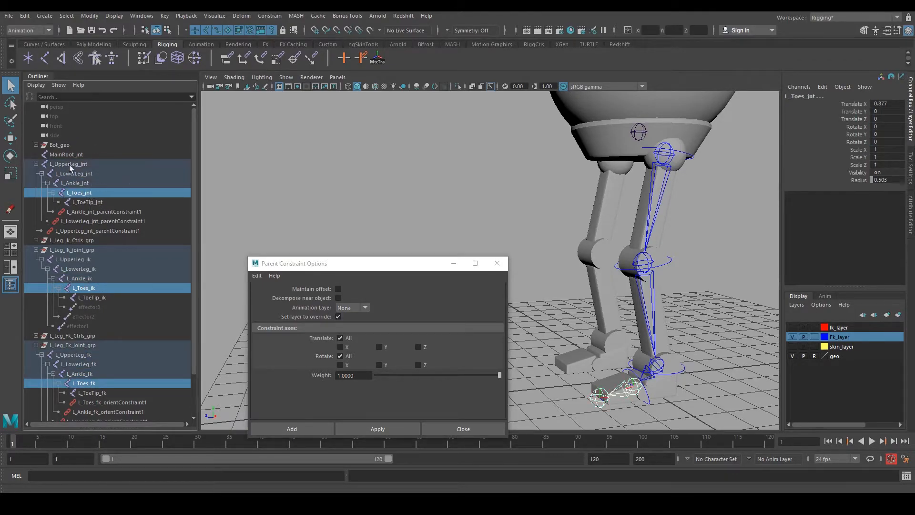
left_click(368, 426)
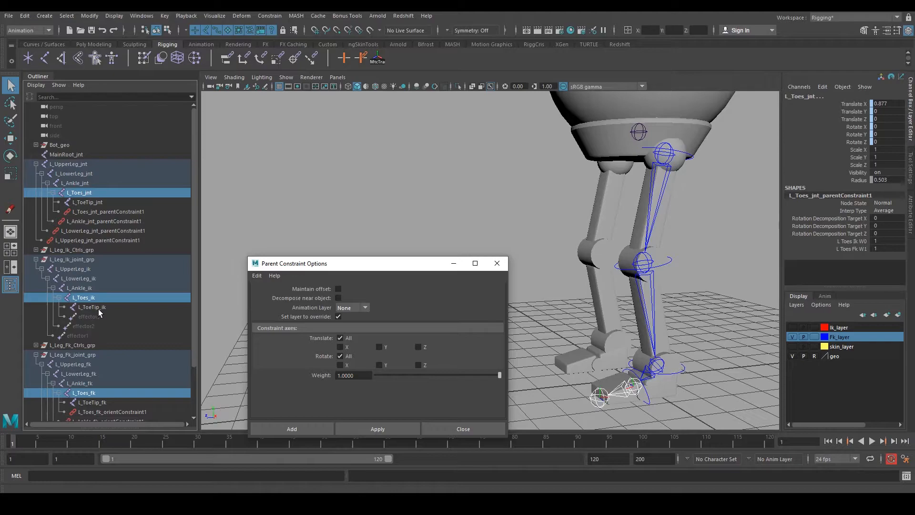
left_click(98, 308)
left_click_drag(571, 332, 612, 344, "alt")
left_click(496, 264)
left_click_drag(524, 295, 478, 318, "alt")
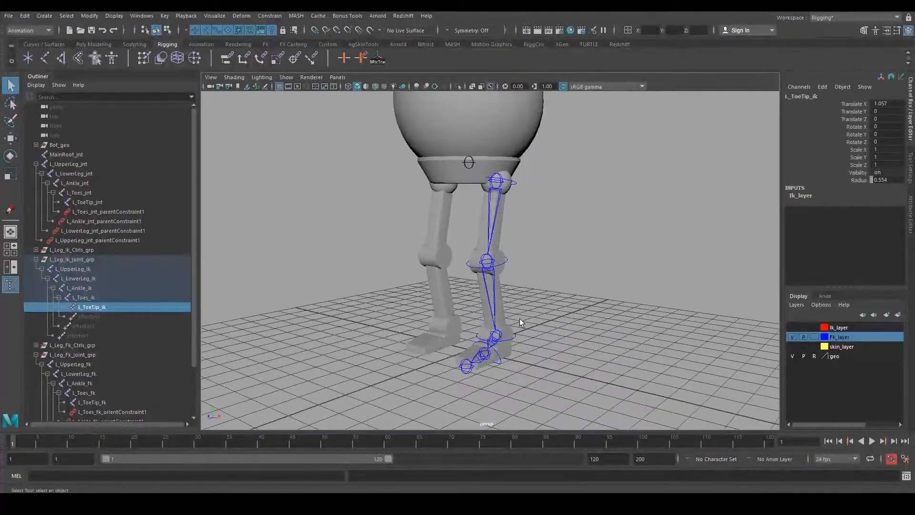
Step: Show the skin_layer and Ik_layer display layers and select L_UpperLeg_ik and L_Toes_ik in turn to compare the joint chains
left_click(792, 346)
left_click(792, 327)
left_click_drag(724, 348, 483, 305, "alt")
right_click_drag(483, 305, 541, 317, "alt")
middle_click_drag(512, 321, 535, 345, "alt")
left_click_drag(535, 345, 543, 343, "alt")
left_click(81, 270)
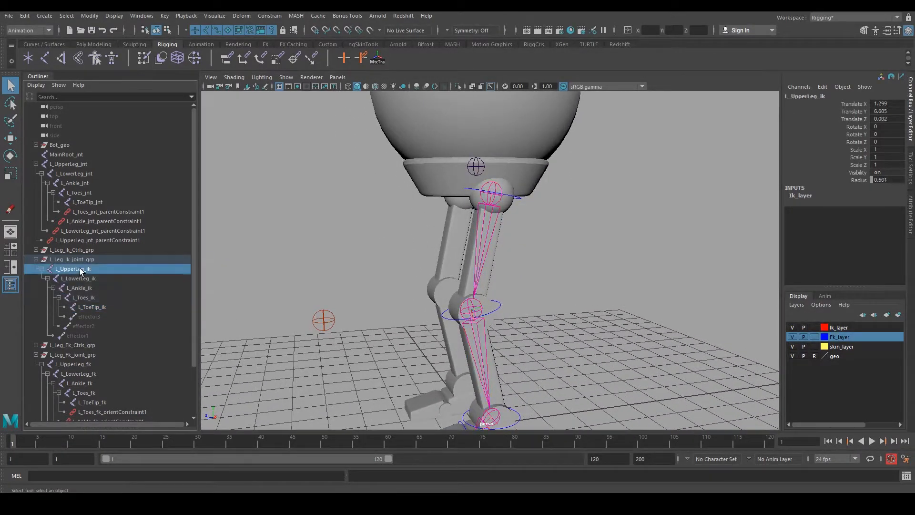
left_click(88, 299)
Step: Test the blend by moving L_Foot_ctrl up and forward to about Translate Y 1.4 and Translate Z 2.5
right_click_drag(524, 315, 498, 305, "alt")
mouse_move(497, 305)
left_mouse_down("alt")
mouse_move(510, 345)
mouse_move(485, 314)
left_mouse_up("alt")
left_click(509, 330)
left_click(508, 331)
key("w")
middle_click_drag(440, 276, 330, 221)
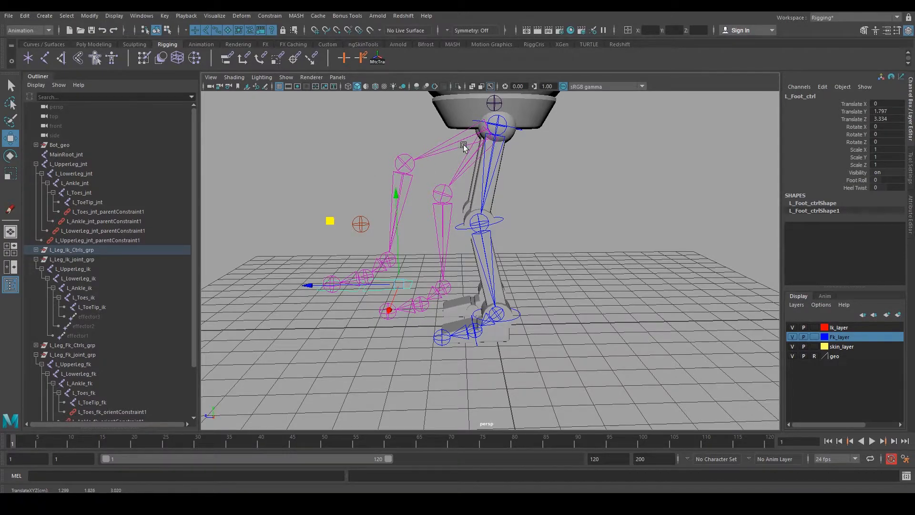
key("ctrl+z")
left_click_drag(358, 241, 396, 265, "alt")
left_click_drag(453, 276, 380, 225)
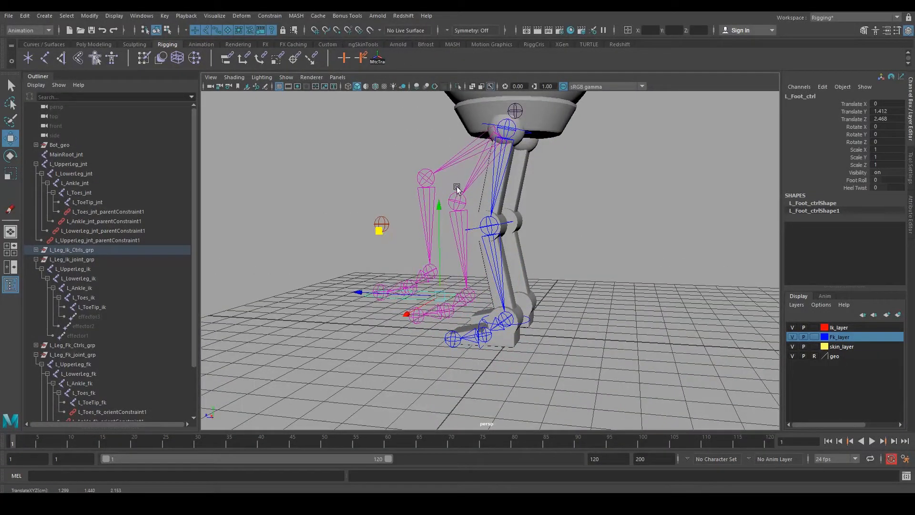
Step: Set the FK weight of the parent constraints on L_UpperLeg_jnt and L_LowerLeg_jnt to 0
left_click(477, 176)
left_click(475, 174)
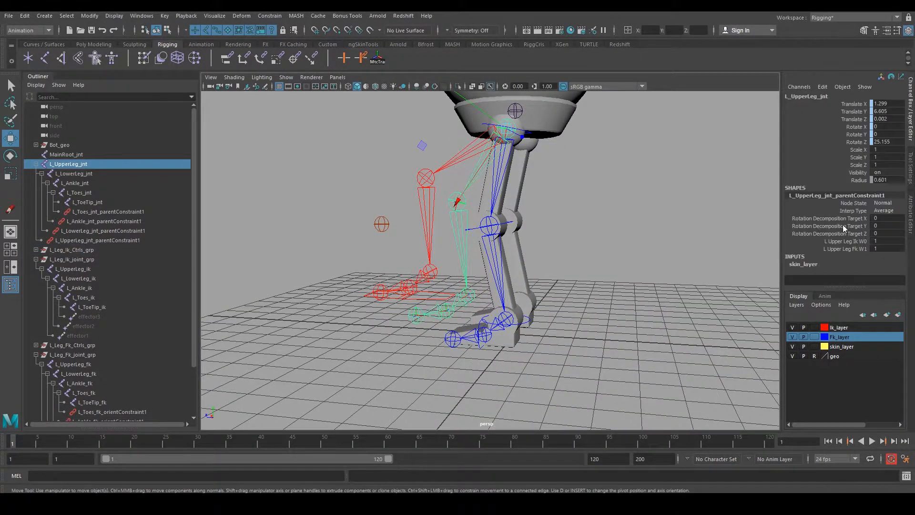
key("Return")
left_click_drag(671, 335, 553, 303, "alt")
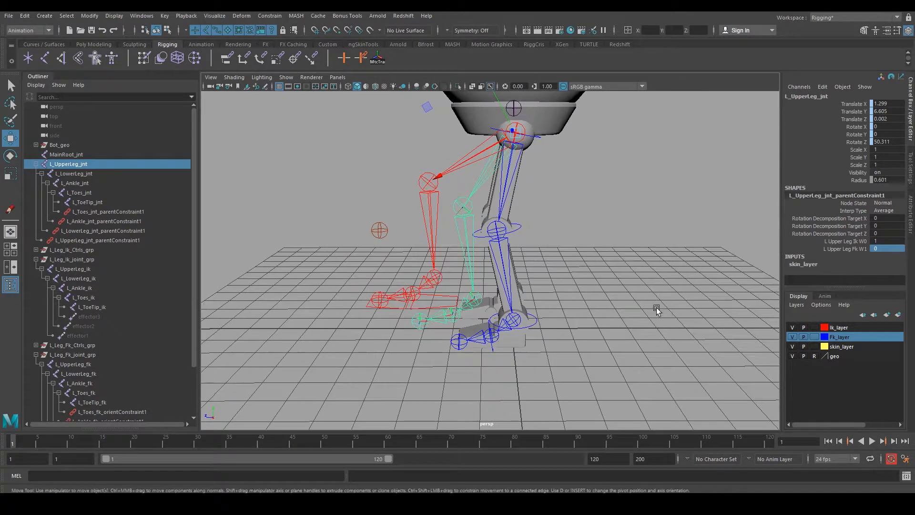
left_click_drag(662, 309, 562, 267, "alt")
left_click(473, 221)
double_click(882, 247)
key("Return")
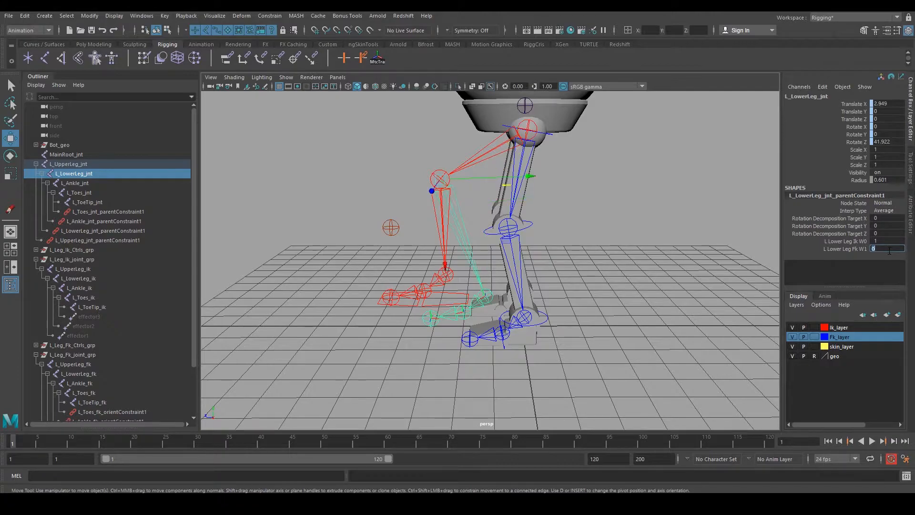
Step: Set the FK weight of the parent constraints on L_Ankle_jnt and L_Toes_jnt to 0
left_click(486, 297)
double_click(885, 248)
type("0")
key("Return")
left_click(468, 314)
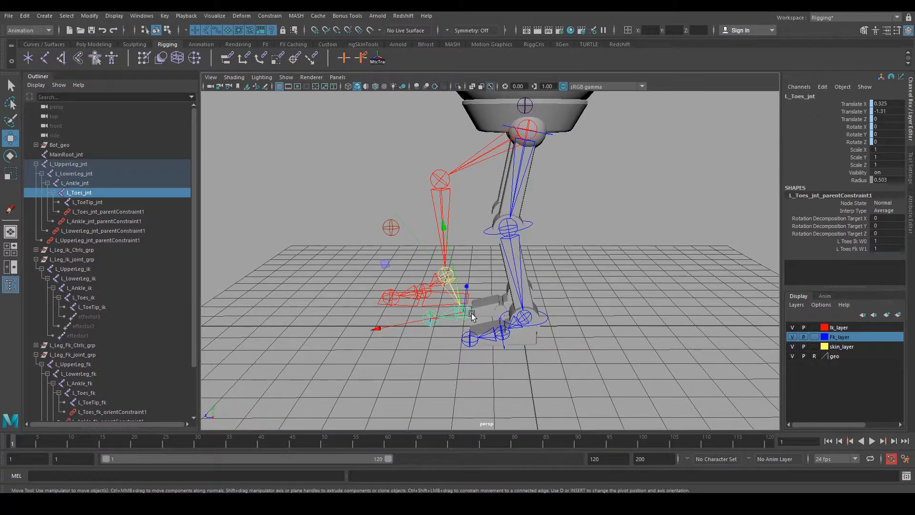
double_click(885, 248)
type("0")
key("Return")
left_click_drag(566, 284, 419, 308, "alt")
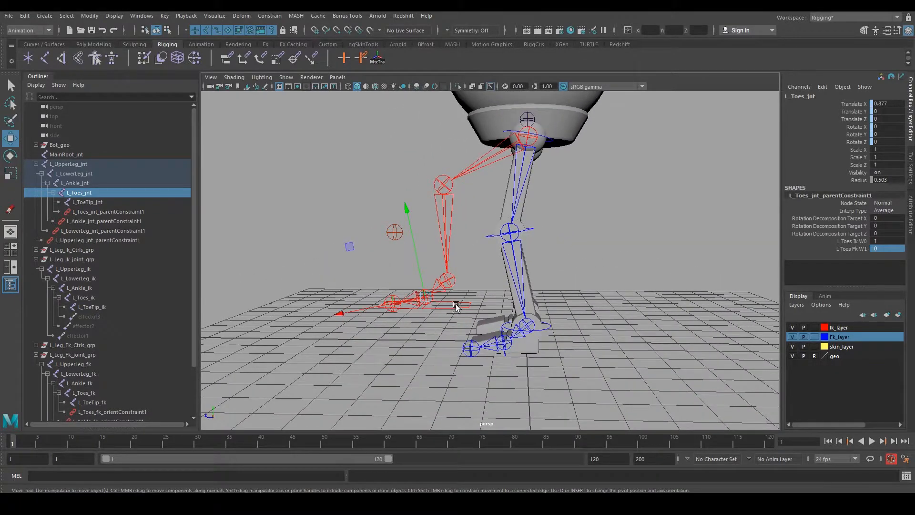
Step: Undo the FK weight changes on the left leg's skin joints and reselect L_UpperLeg_jnt to check its constraint weights
key("ctrl+z")
key("ctrl+z")
key("ctrl+z")
key("ctrl+z")
key("ctrl+z")
key("ctrl+z")
key("ctrl+z")
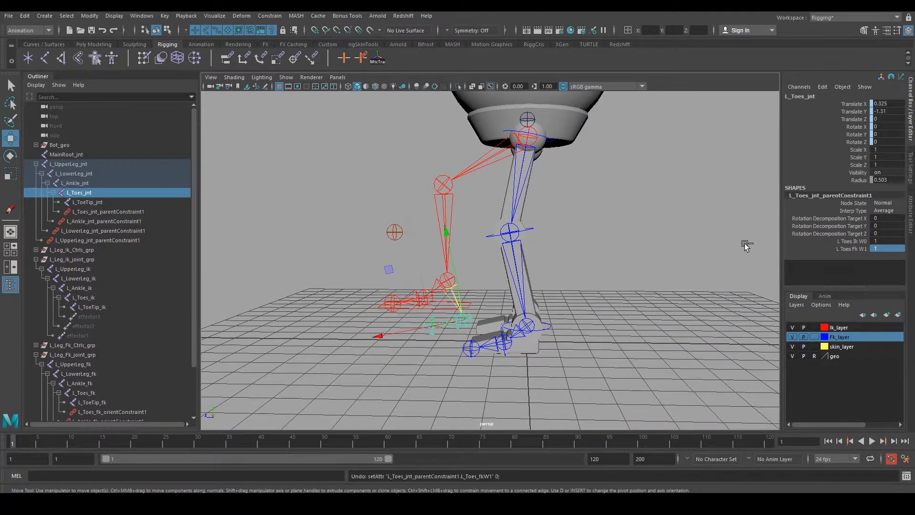
left_click_drag(638, 227, 482, 202, "alt")
left_click(603, 242)
left_click(504, 204)
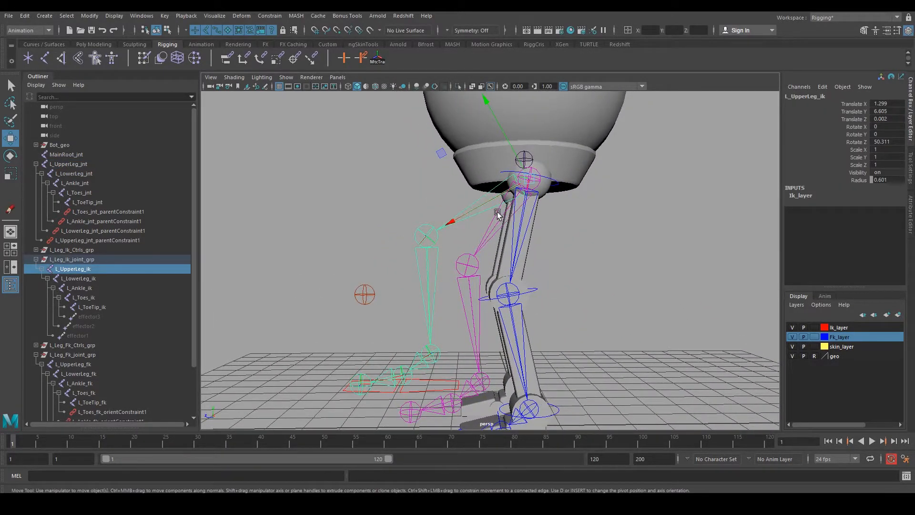
left_click(498, 220)
left_click_drag(388, 374, 459, 293, "alt")
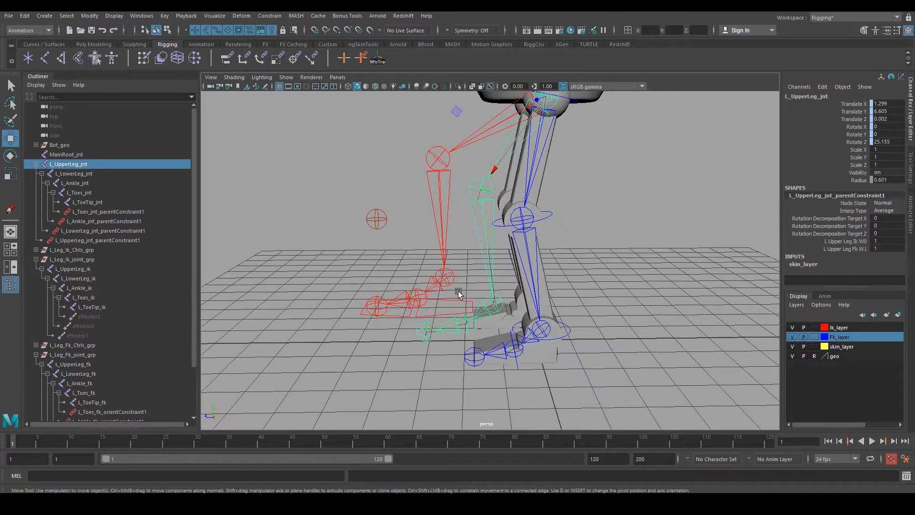
Step: Reset L_Foot_ctrl by setting its Translate Y and Translate Z to 0
left_click(458, 293)
left_click_drag(878, 121, 878, 111)
type("0")
key("Return")
Step: Hide the geo, skin_layer, Fk_layer and Ik_layer display layers
left_click_drag(524, 258, 543, 257, "alt")
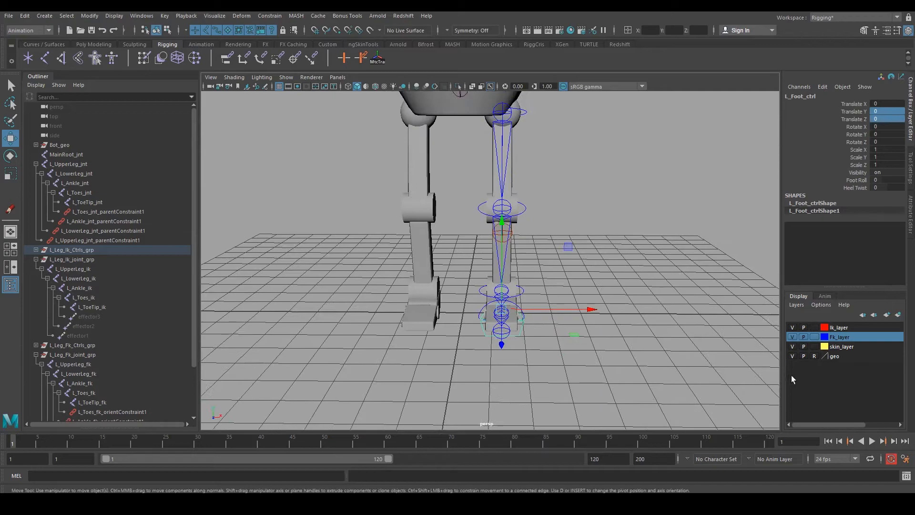
left_click(792, 357)
left_click(793, 336)
left_click(793, 328)
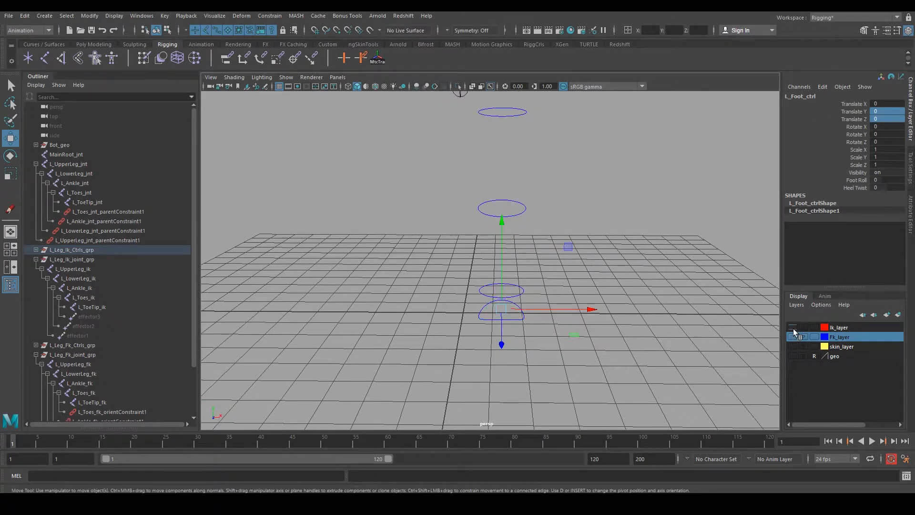
Step: Add the L_Leg_Fk_Ctrls_grp group to the Fk_layer display layer
left_click_drag(627, 280, 296, 213, "alt")
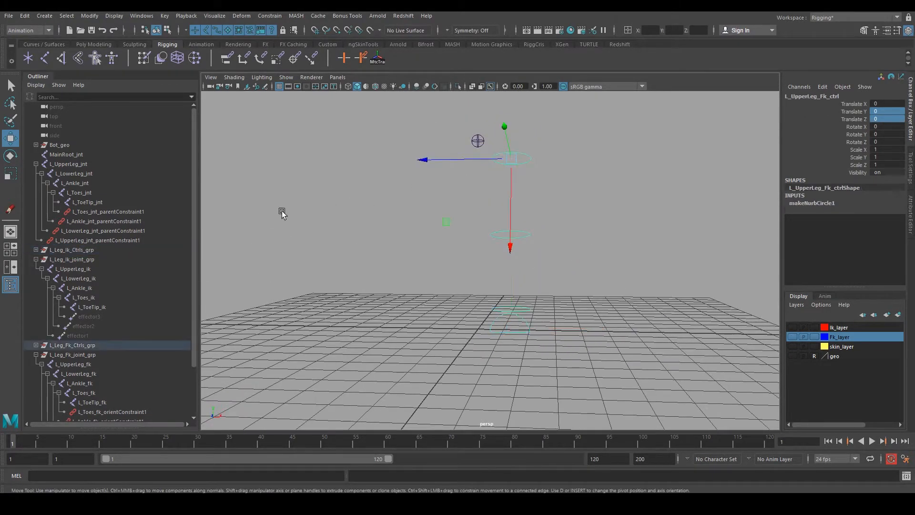
left_click(76, 344)
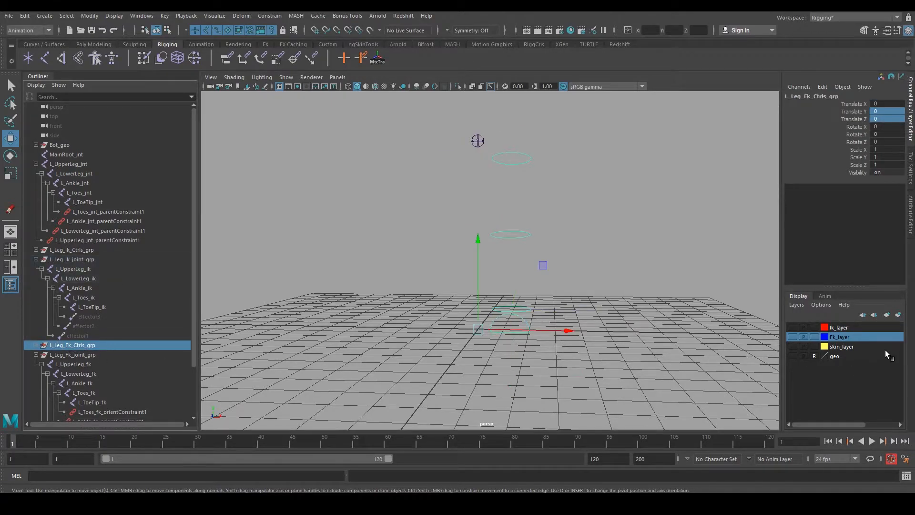
right_click(848, 338)
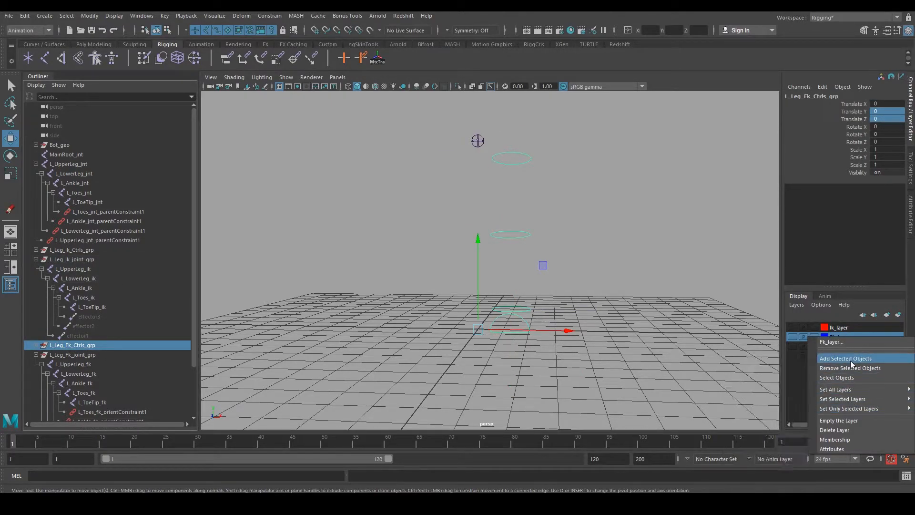
left_click(853, 362)
left_click_drag(619, 370, 527, 358, "alt")
Step: Switch to the top view and start the CV Curve Tool with 1 Linear degree and grid snapping on
left_click(618, 339)
key("space")
key("space")
middle_click_drag(455, 221, 504, 336, "alt")
scroll(483, 324, "down", 4)
left_click(45, 16)
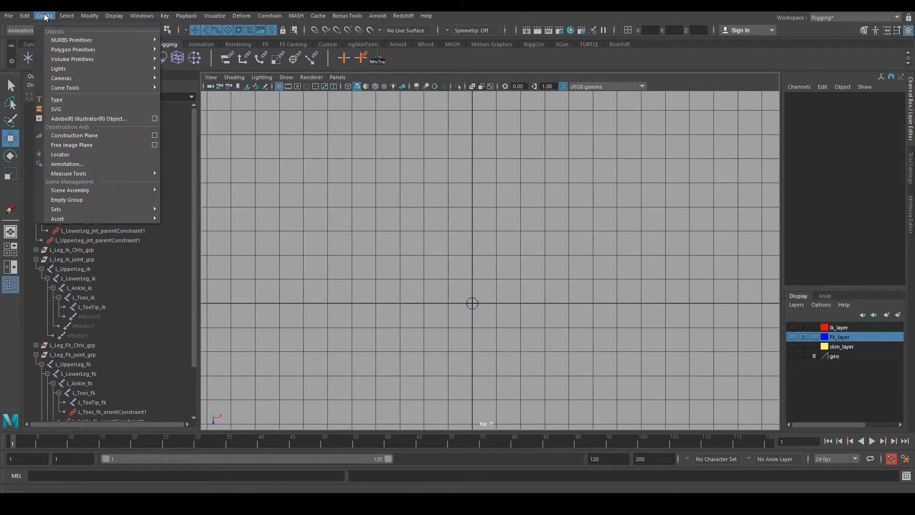
mouse_move(90, 86)
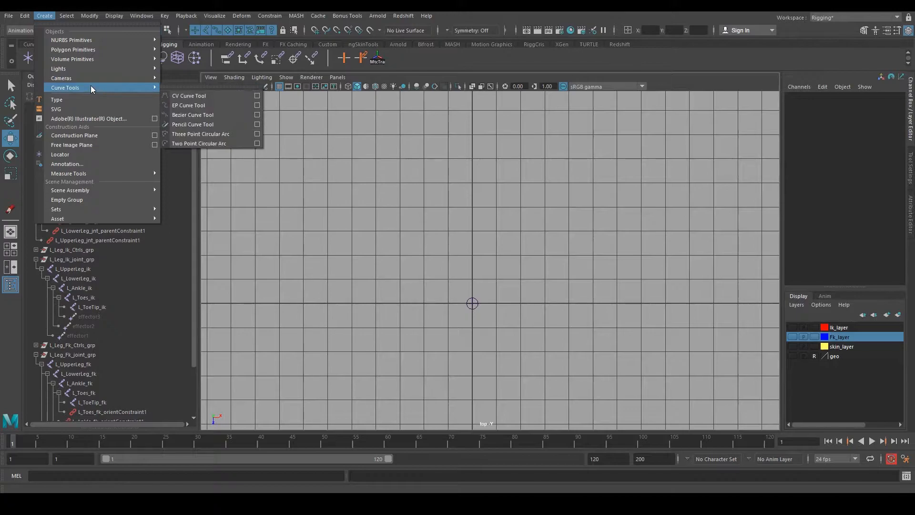
left_click(187, 96)
left_click(896, 30)
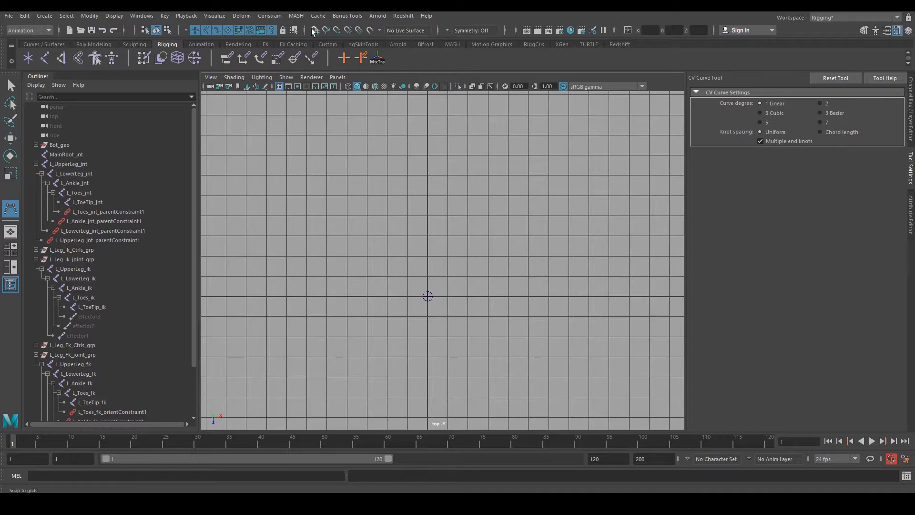
scroll(441, 247, "up", 2)
Step: Start a stepped cross outline around the origin, placing seven curve points two grid units apart
left_click(409, 274)
left_click(409, 223)
left_click(460, 223)
left_click(460, 275)
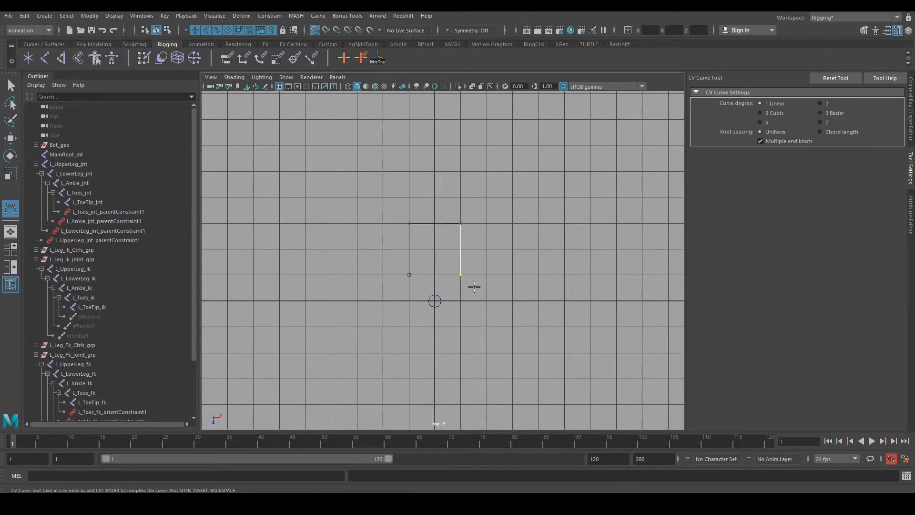
left_click(512, 274)
left_click(512, 326)
left_click(461, 326)
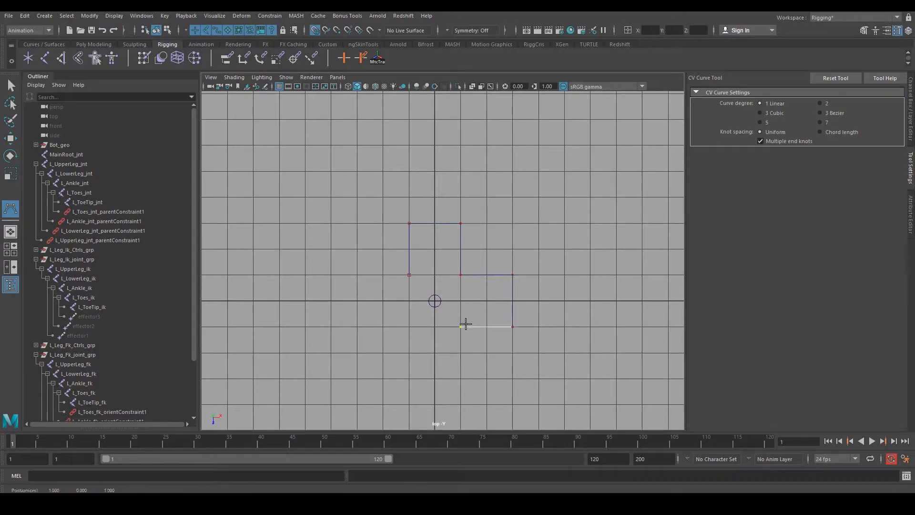
Step: Undo the last five curve points back to the outline's first vertical segment
key("ctrl+z")
key("ctrl+z")
key("ctrl+z")
key("ctrl+z")
key("ctrl+z")
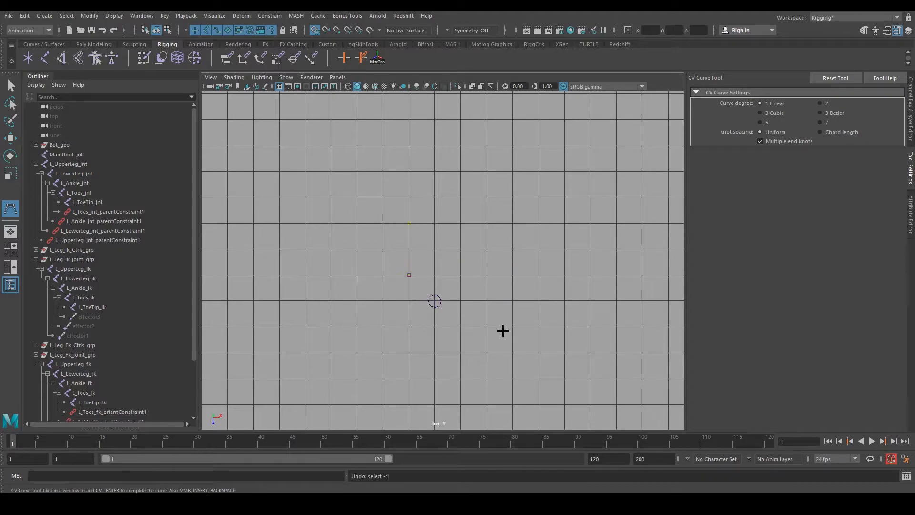
Step: Draw the cube control's base in the top view with four curve points two grid units apart around the origin
left_click_drag(494, 327, 496, 300, "alt")
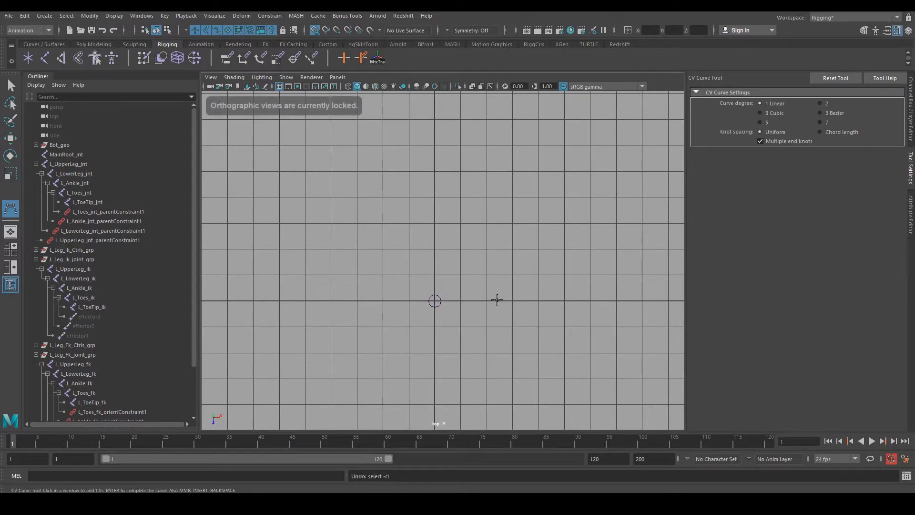
middle_click_drag(496, 301, 498, 244, "alt")
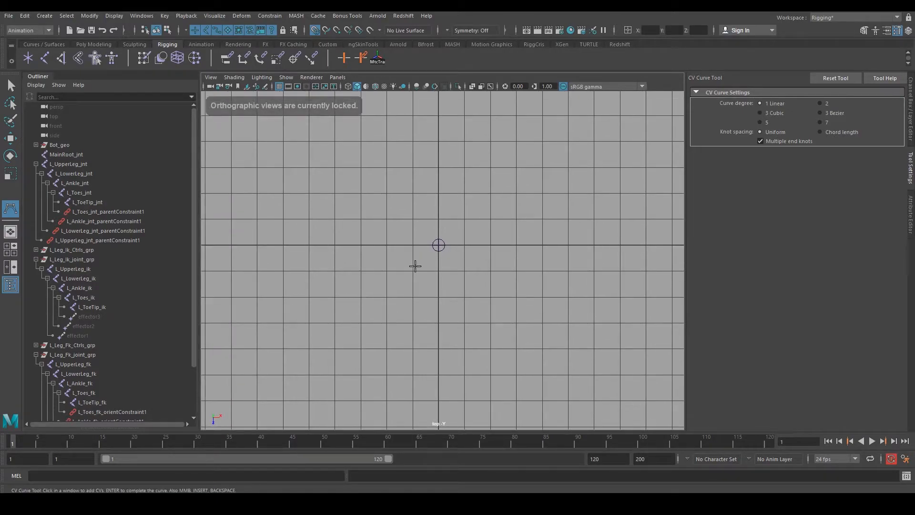
left_click(413, 220)
left_click(463, 220)
left_click(463, 269)
left_click(414, 271)
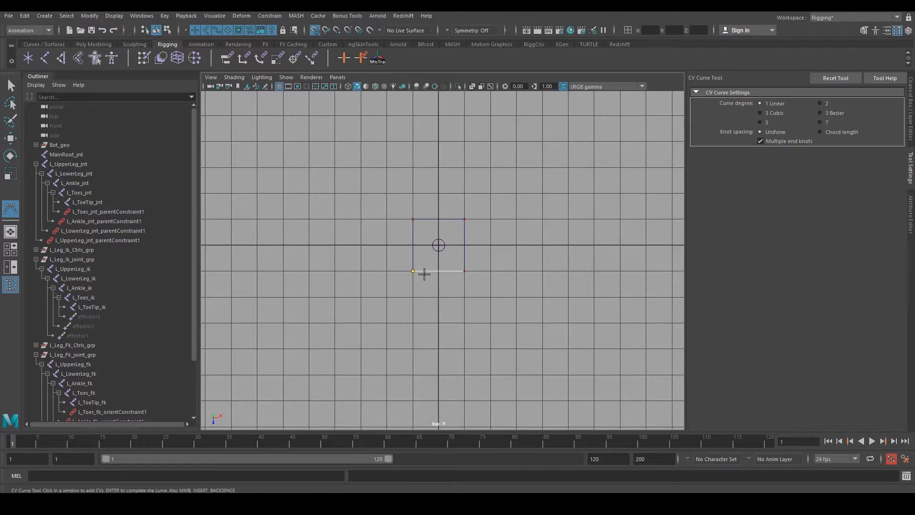
Step: Continue the curve through the cube's front face in the front view and along its lower side edge, two grid units per edge
key("space")
key("space")
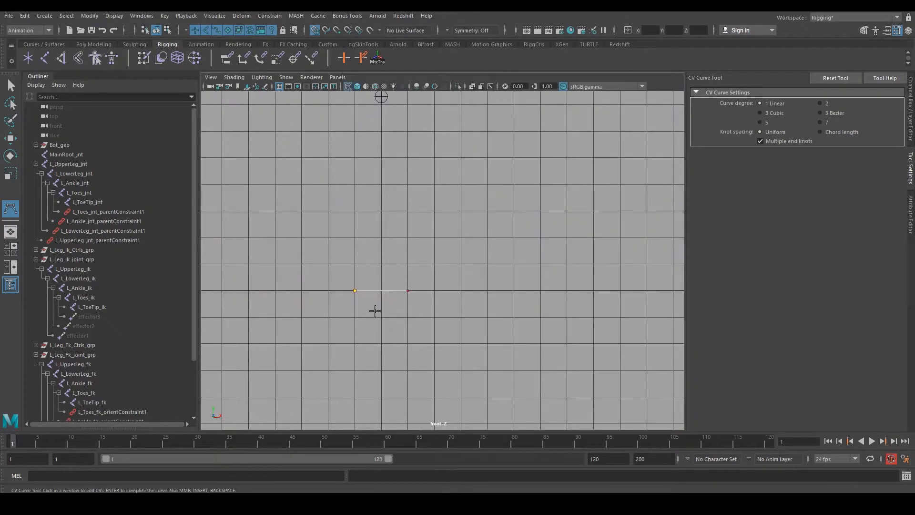
left_click(355, 236)
left_click(408, 237)
key("space")
key("space")
right_click_drag(512, 357, 507, 304, "alt")
key("space")
left_click_drag(594, 196, 505, 166, "alt")
middle_click_drag(576, 301, 553, 366, "alt")
left_click(544, 350)
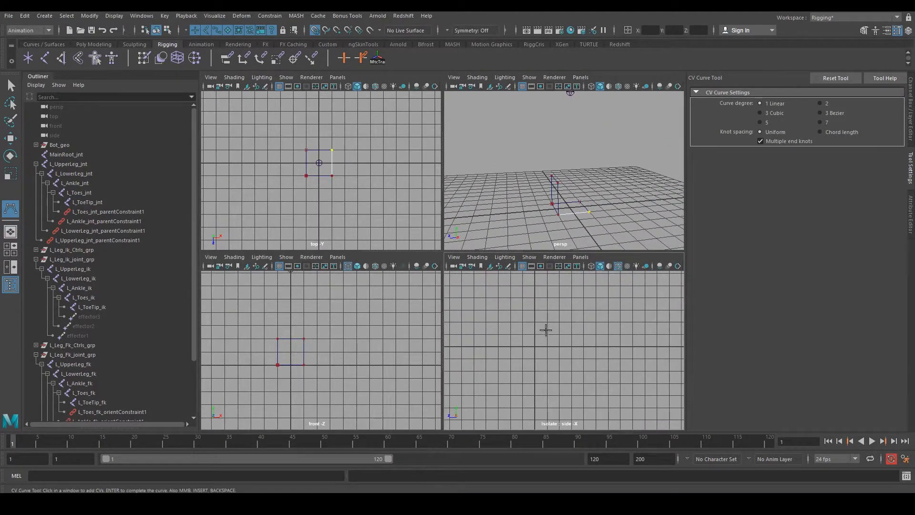
Step: Add the cube's rear vertical edge and its upper side edge in the side view, undoing the misplaced point
left_click(555, 310)
key("ctrl+z")
key("alt")
left_click(549, 321)
left_click_drag(545, 318, 588, 305, "alt")
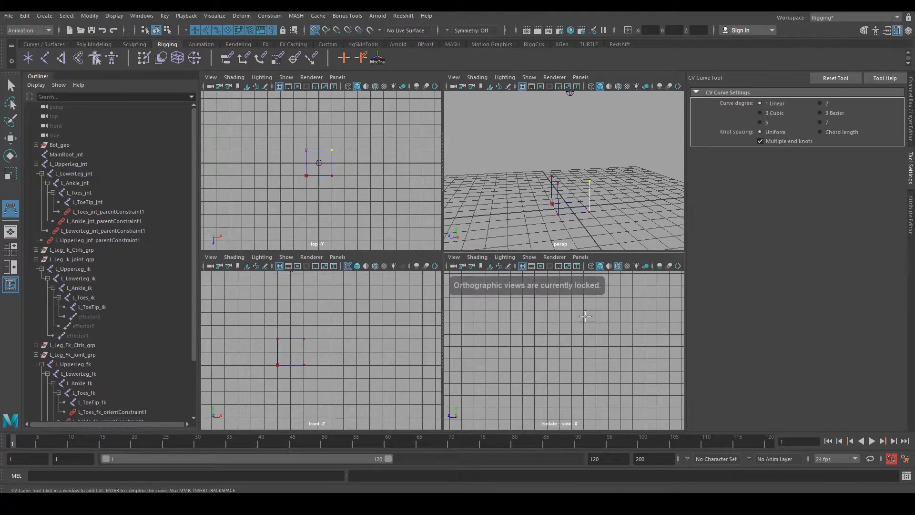
left_click(524, 321)
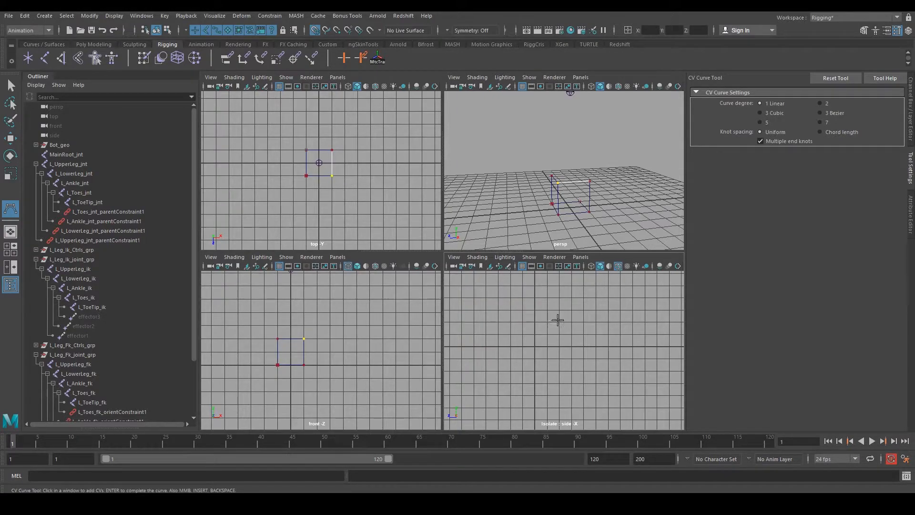
Step: Trace the cube's remaining top edges and last vertical edge using the front and side views, and finish the curve
left_click(278, 338)
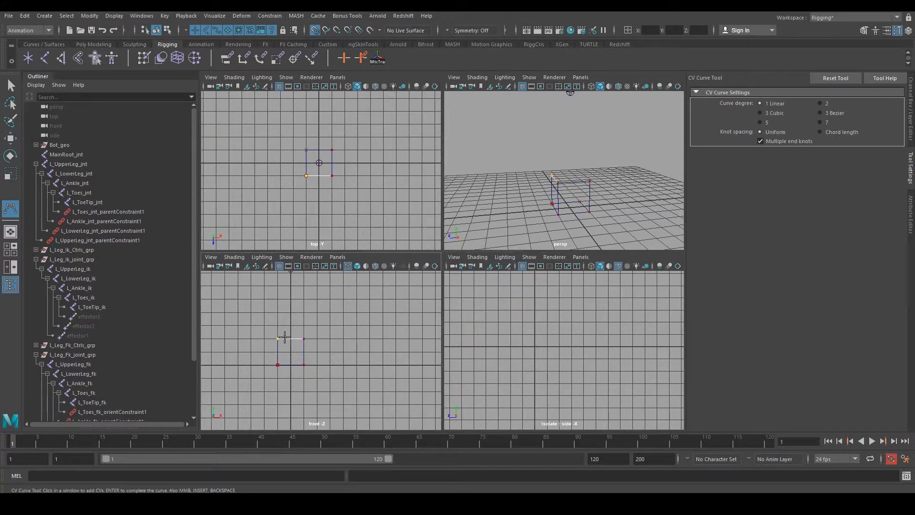
left_click(545, 323)
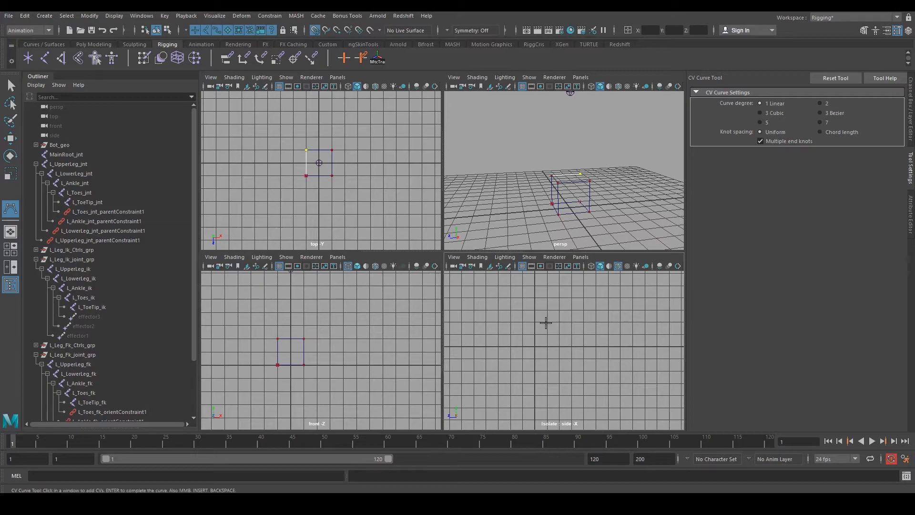
left_click(305, 339)
left_click_drag(608, 190, 524, 210, "alt")
left_click(280, 339)
left_click_drag(625, 244, 589, 224, "alt")
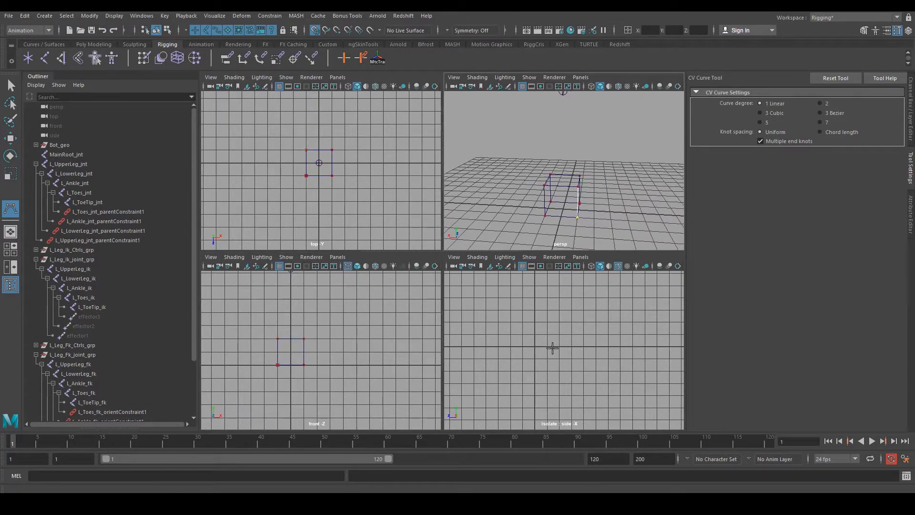
left_click_drag(567, 188, 653, 165, "alt")
key("q")
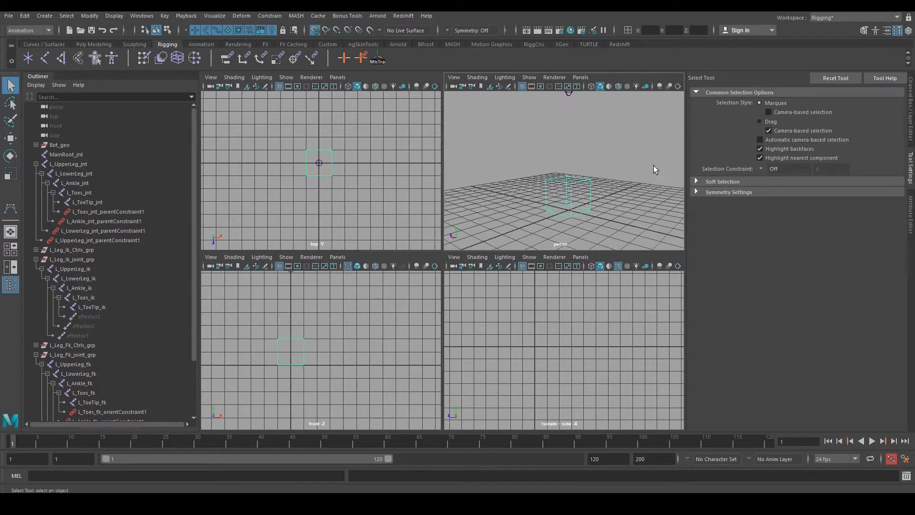
Step: Select all the cube curve's control vertices in the front view and move them down to centre the cube on the origin
key("space")
key("space")
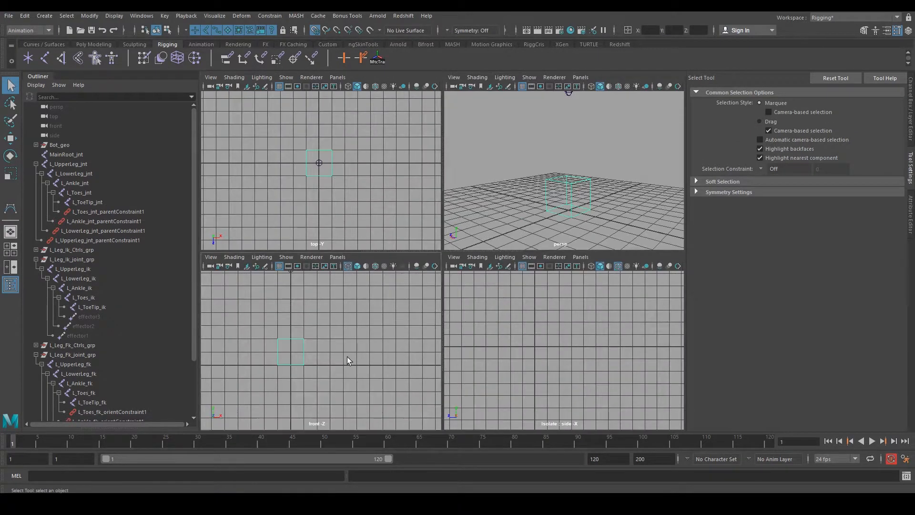
key("space")
scroll(383, 331, "up", 4)
middle_click_drag(384, 331, 463, 296, "alt")
key("w")
right_click_drag(452, 197, 449, 173)
left_click_drag(295, 157, 531, 320)
left_click_drag(422, 192, 420, 211)
left_click_drag(422, 254, 422, 256)
key("space")
key("space")
scroll(573, 273, "down", 2)
left_click_drag(573, 273, 521, 254, "alt")
Step: Return to object selection mode, turn off grid snapping, and select the cube curve
left_click(167, 31)
left_click(155, 31)
left_click(155, 31)
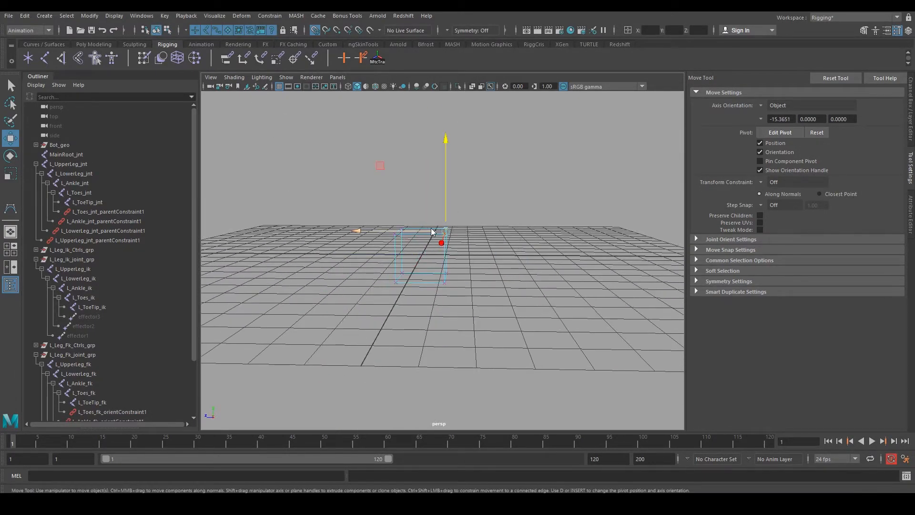
left_click(496, 187)
left_click(315, 32)
left_click(445, 256)
left_click_drag(456, 256, 544, 272, "alt")
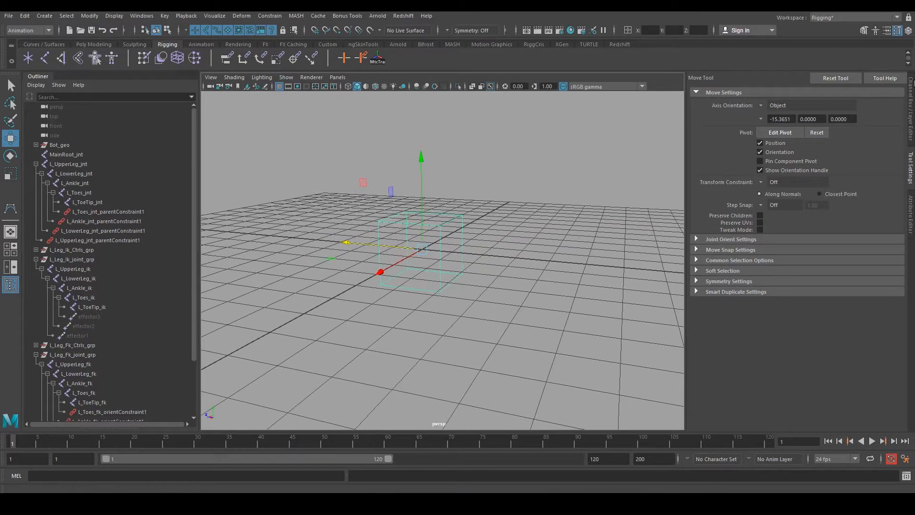
Step: Enable drawing overrides on the curve1 transform, set its index color to magenta, and check the color with the cube deselected
left_click(911, 85)
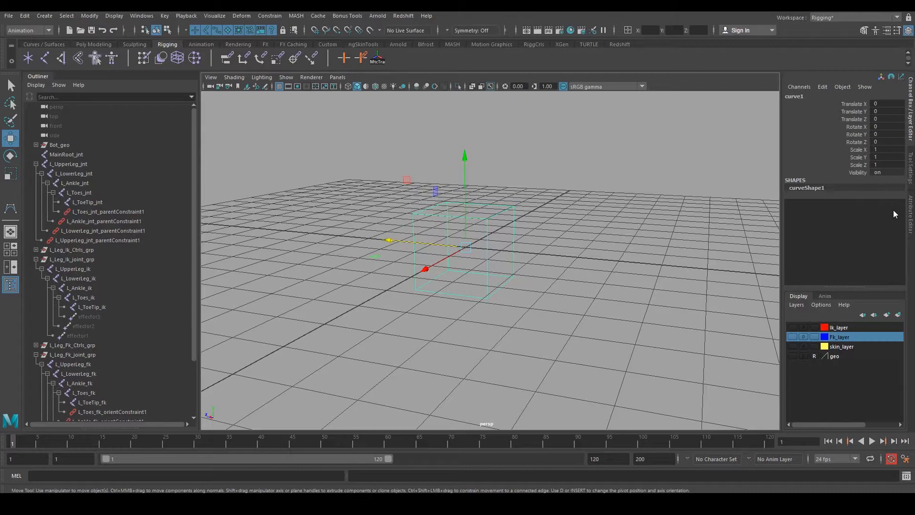
left_click(910, 214)
left_click(698, 94)
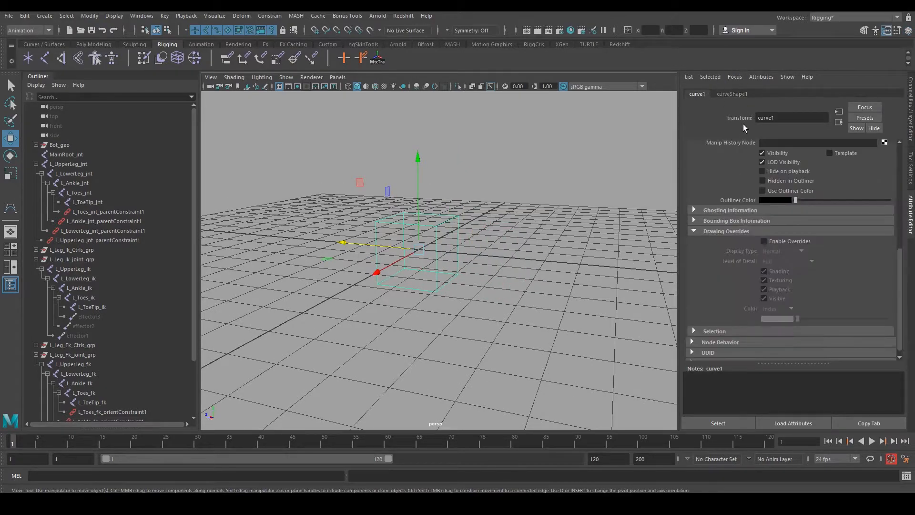
left_click(763, 241)
left_click_drag(813, 319, 822, 321)
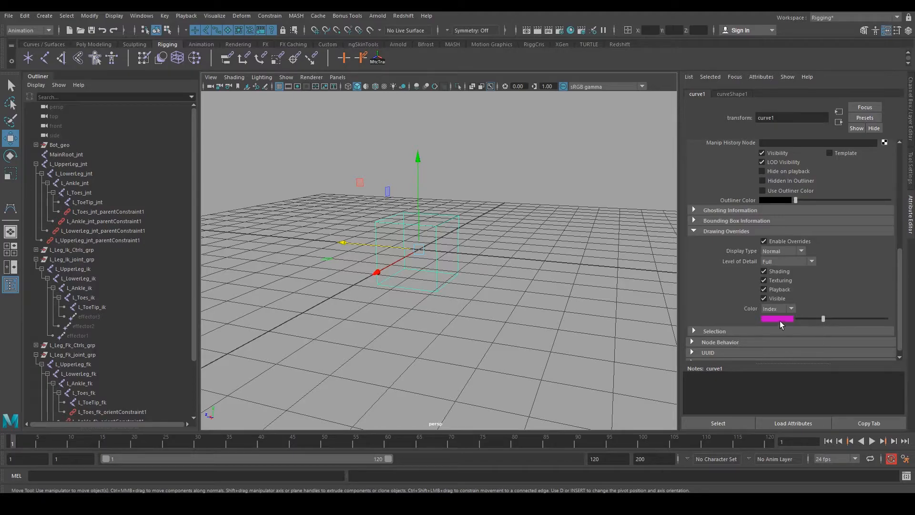
left_click(528, 290)
left_click_drag(528, 290, 486, 204, "alt")
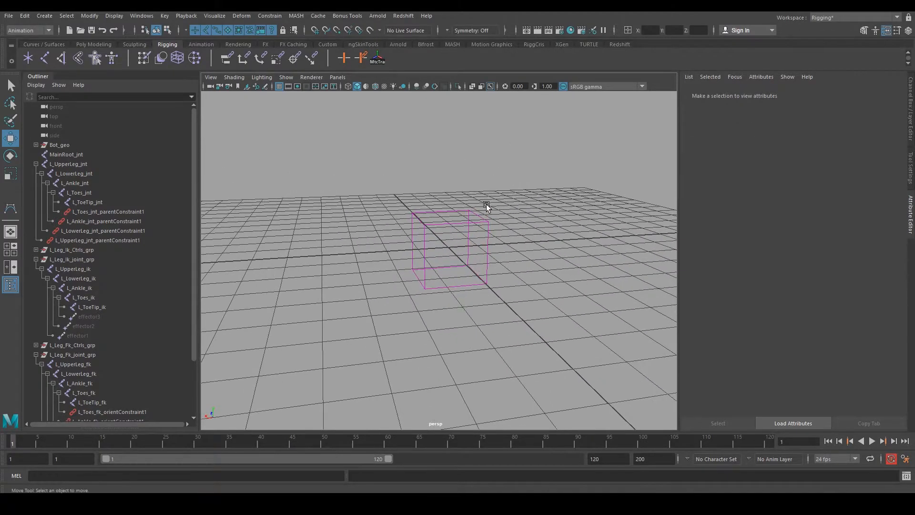
left_click(486, 240)
left_click_drag(476, 246, 453, 267, "alt")
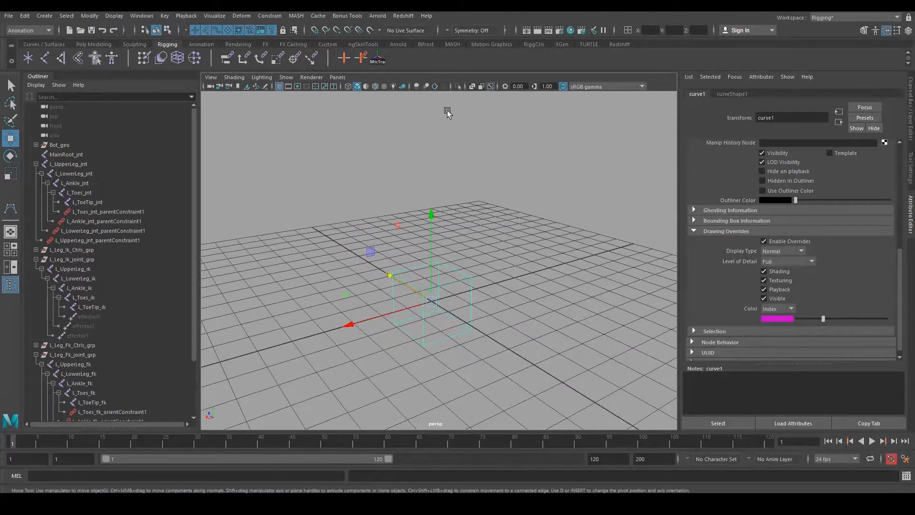
Step: Make the geo, skin_layer, Fk_layer and Ik_layer display layers visible around the cube control
left_click(458, 87)
key("ctrl+a")
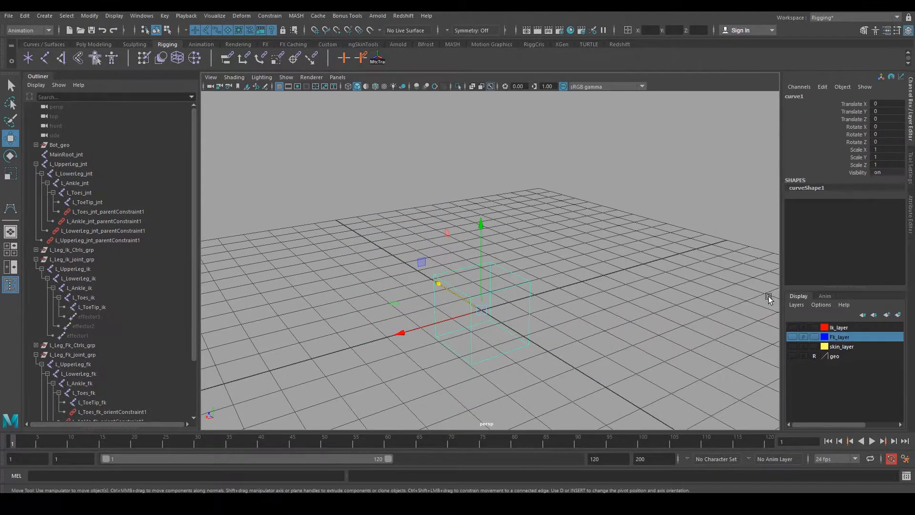
left_click(793, 356)
left_click(793, 346)
left_click(792, 337)
left_click(792, 328)
left_click_drag(522, 279, 536, 294, "alt")
middle_click_drag(535, 294, 530, 259, "alt")
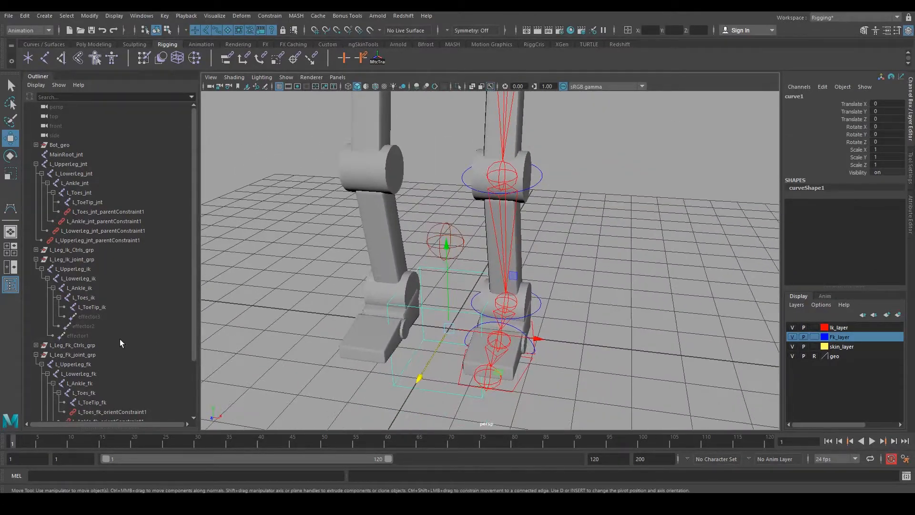
Step: Group the cube curve twice and expand the nested groups down to the curve
scroll(119, 348, "down", 3)
key("ctrl+g")
key("ctrl+g")
left_click(35, 383, "shift")
scroll(57, 379, "down", 2)
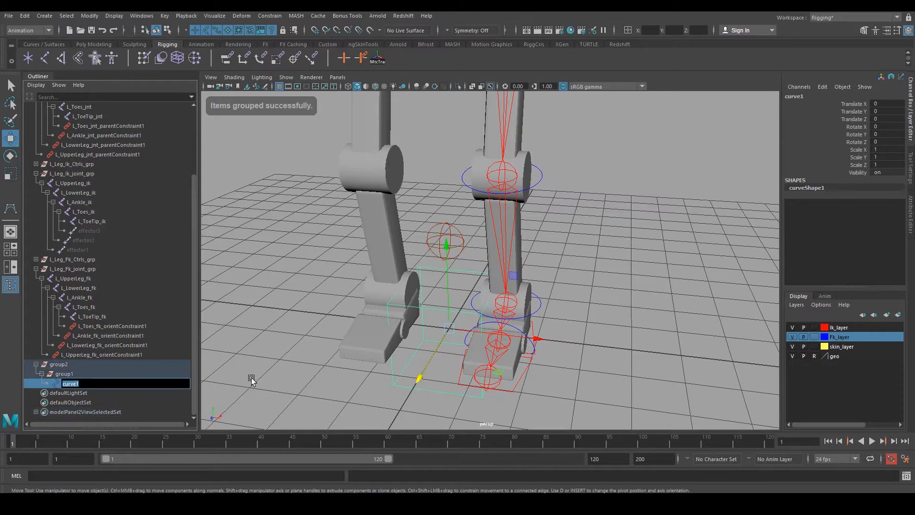
Step: Rename the control curve as L_LegSttings_ctrl and its direct parent group as L_LegSttings_sdk
type("L_LegSttings_ctrl")
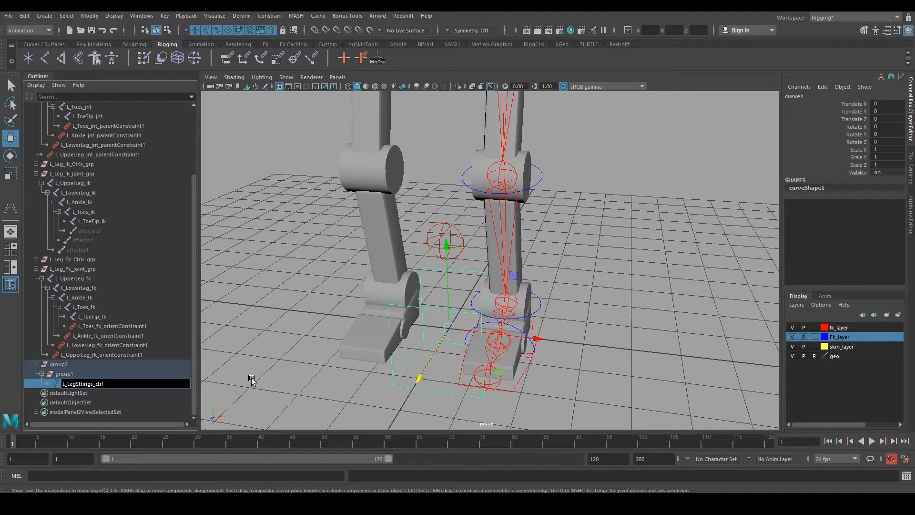
key("Return")
double_click(125, 374)
type("L_LegSttings_ctrl")
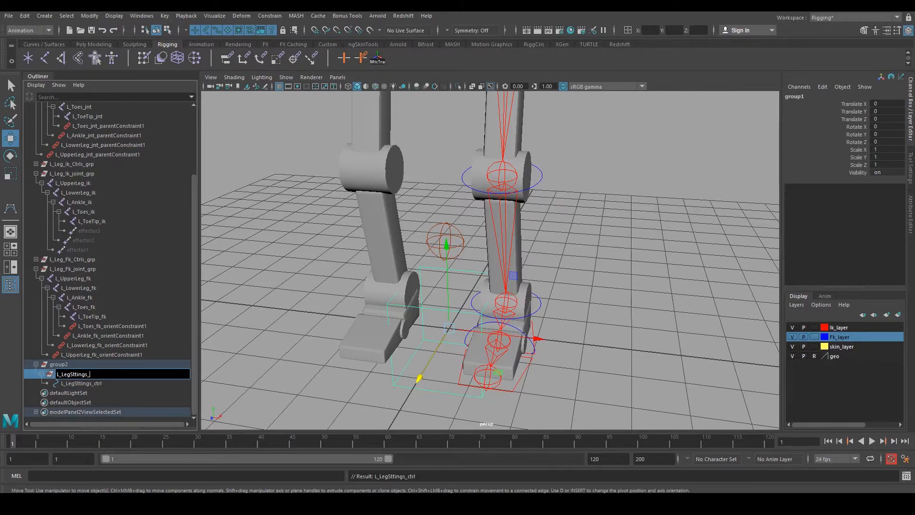
type("sdk")
key("Return")
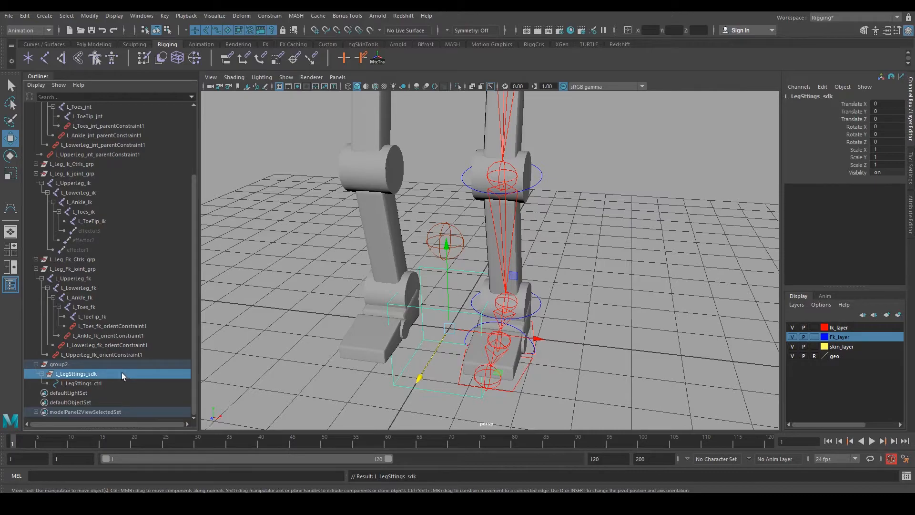
Step: Rename the outermost group above the settings control as L_LegSttings_grp
double_click(70, 365)
type("L_LegSttings_ctrl")
type("gr")
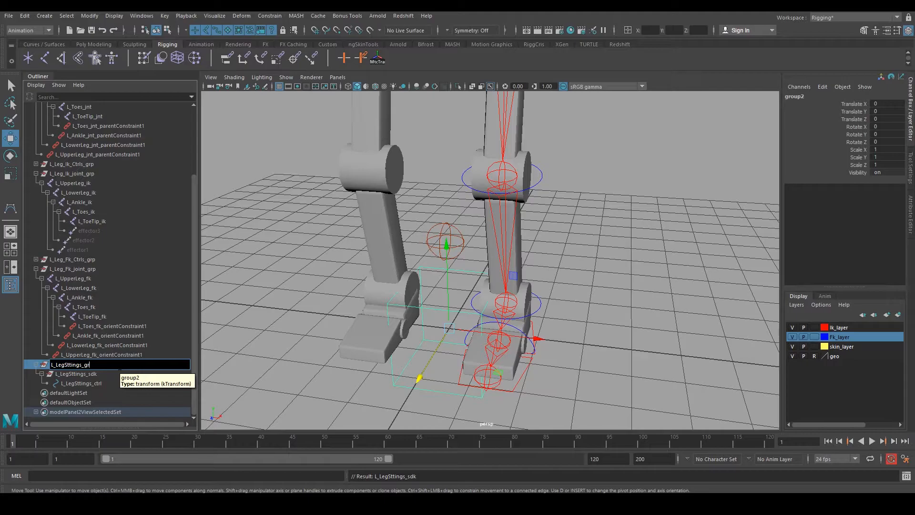
type("p")
key("Return")
Step: Snap L_LegSttings_grp to the left ankle joint and move it behind the heel to about -1.823 in Translate Z
left_click_drag(476, 286, 538, 286, "alt")
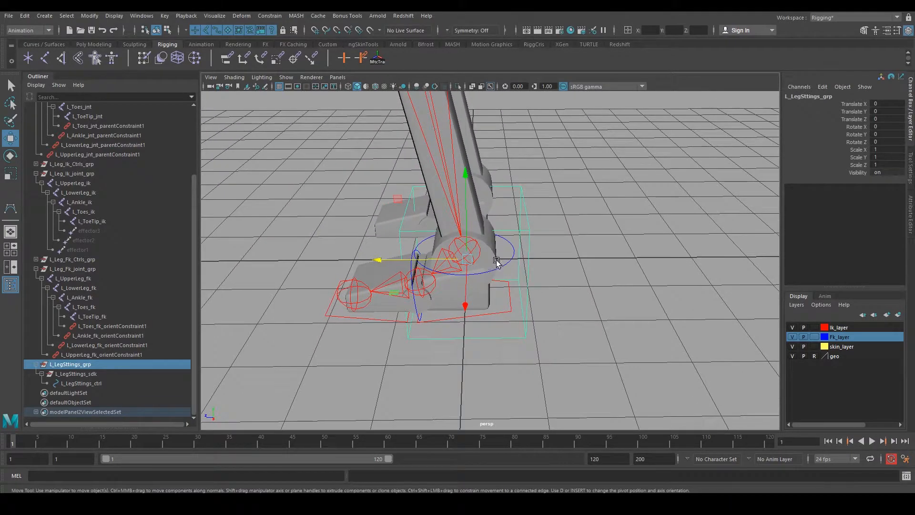
left_click_drag(465, 258, 467, 250)
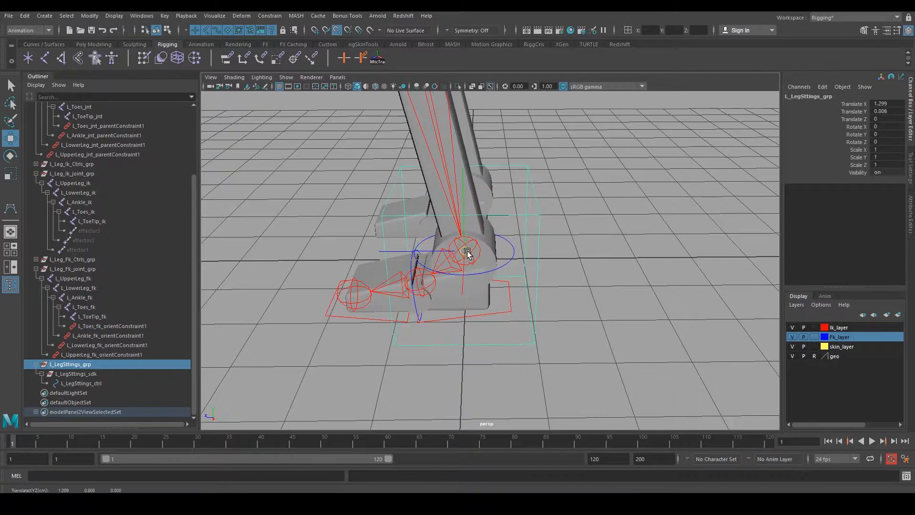
mouse_move(541, 261)
left_mouse_down("alt")
mouse_move(455, 253)
mouse_move(559, 255)
mouse_move(529, 267)
left_mouse_up("alt")
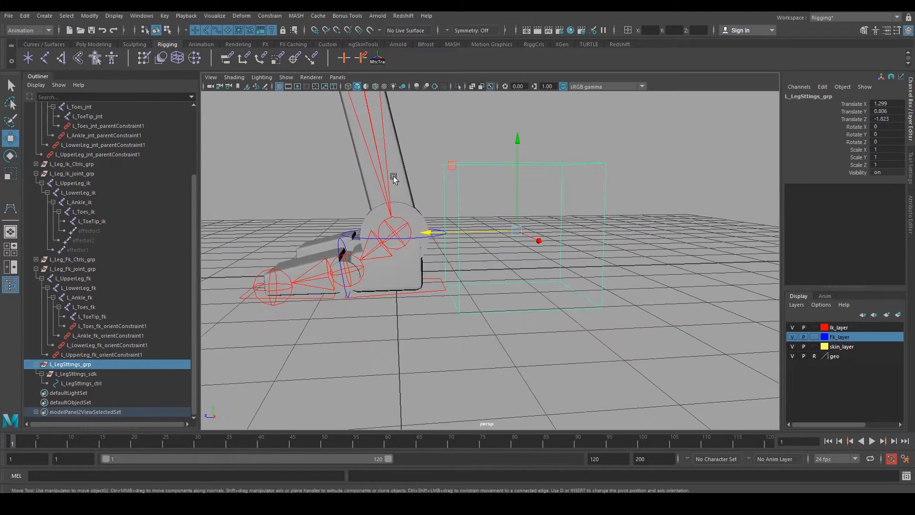
Step: Scale the settings control's curve components down to a small cube, leaving the transform values unchanged
key("F8")
left_click_drag(715, 404, 573, 296, "alt")
key("e")
key("r")
left_click_drag(511, 230, 527, 284)
key("F8")
Step: Move L_LegSttings_grp closer to the back of the left heel and collapse its hierarchy
left_click(53, 365)
key("w")
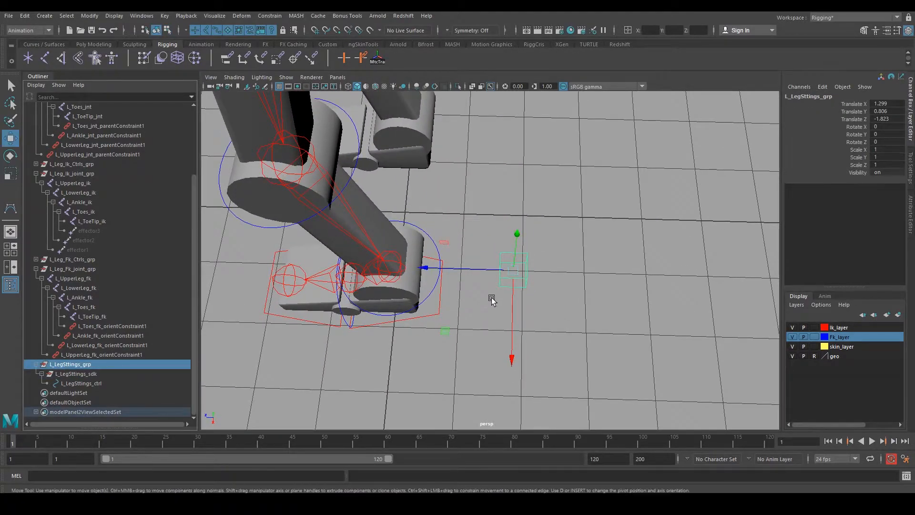
left_click_drag(484, 267, 454, 270)
left_click_drag(454, 272, 468, 233, "alt")
left_click(601, 305)
left_click_drag(601, 305, 648, 343, "alt")
right_click_drag(647, 343, 457, 306, "alt")
left_click_drag(457, 306, 426, 354, "alt")
right_click_drag(426, 353, 510, 438, "alt")
middle_click_drag(510, 438, 535, 297, "alt")
left_click(36, 364)
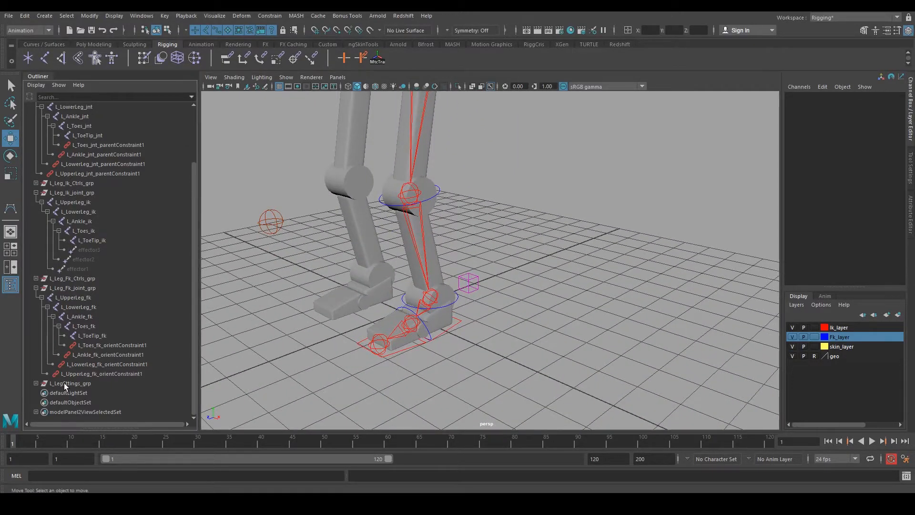
Step: Start a new keyable float attribute named IkFk on the L_LegSttings_ctrl cube control
left_click(468, 276)
left_click_drag(658, 250, 677, 238, "alt")
middle_click_drag(676, 238, 586, 284, "alt")
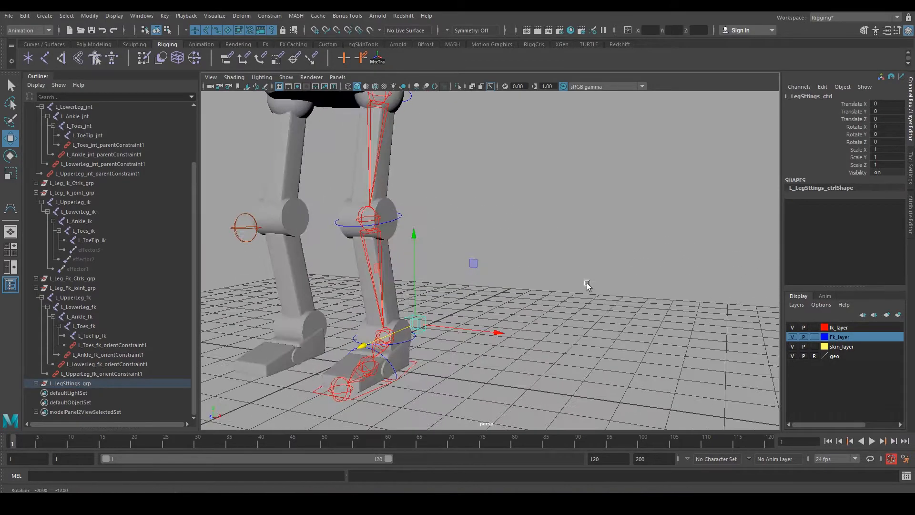
left_click_drag(662, 262, 621, 242, "alt")
left_click(824, 87)
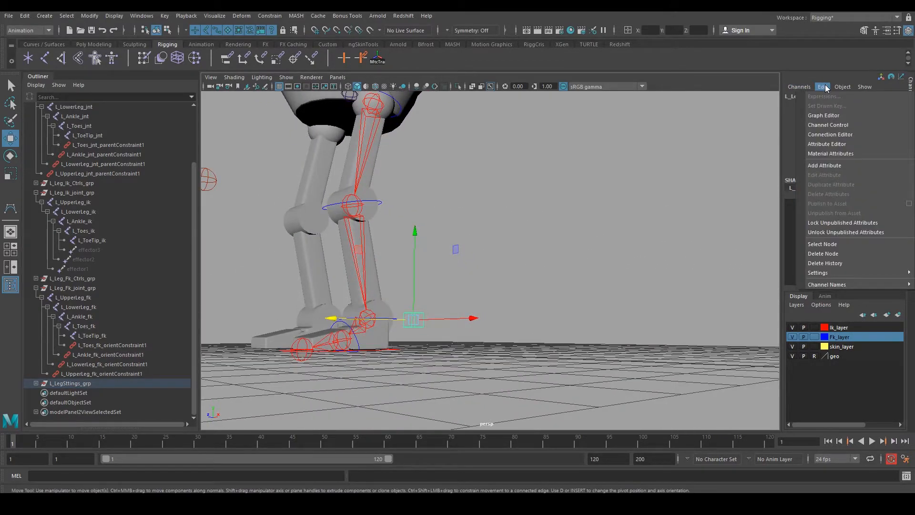
left_click(827, 166)
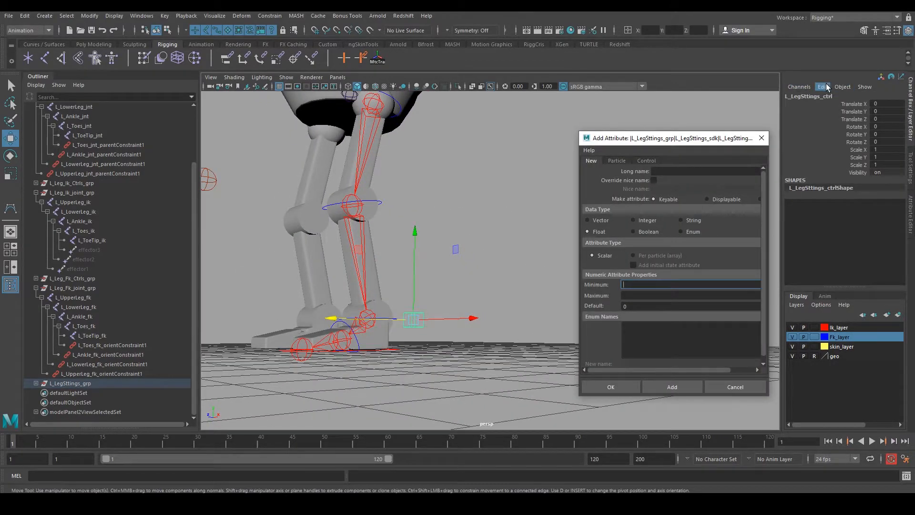
left_click(823, 87)
left_click(680, 139)
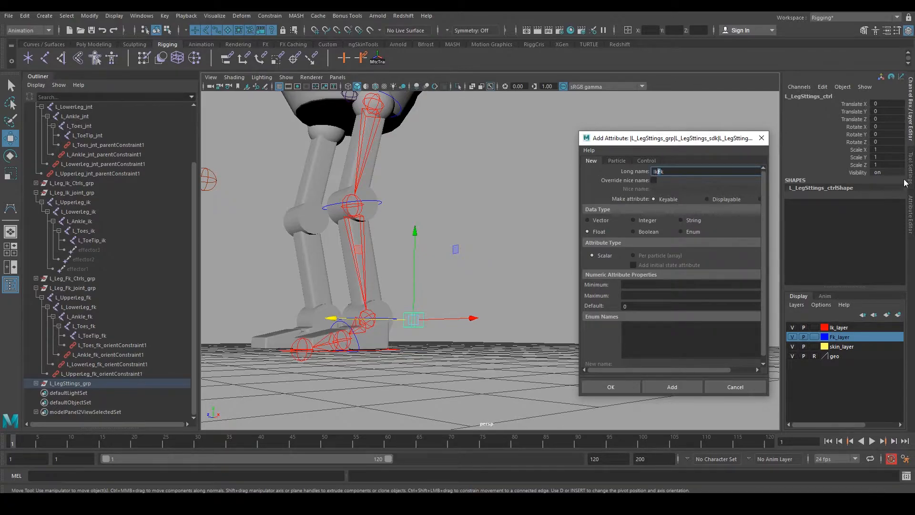
Step: Give the IkFk attribute minimum 0, maximum 1 and default 0, add it to the control, and close the dialog
left_click(650, 286)
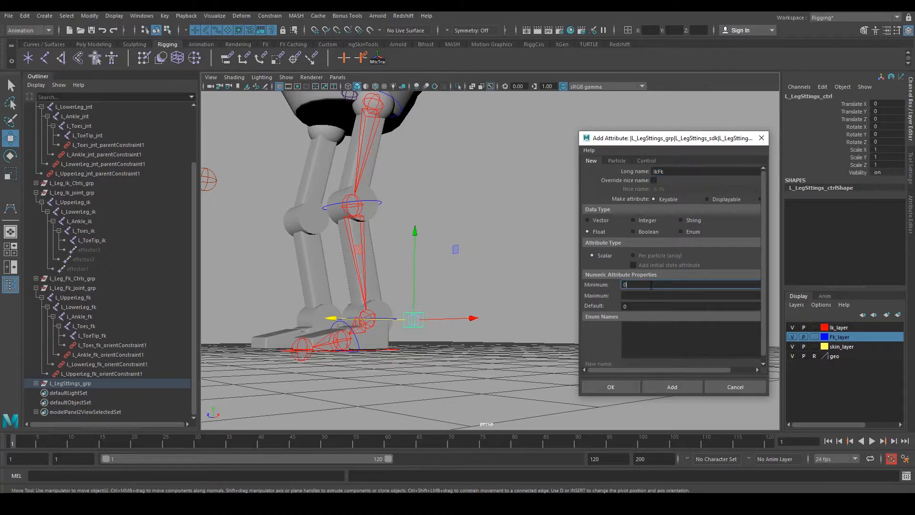
key("Tab")
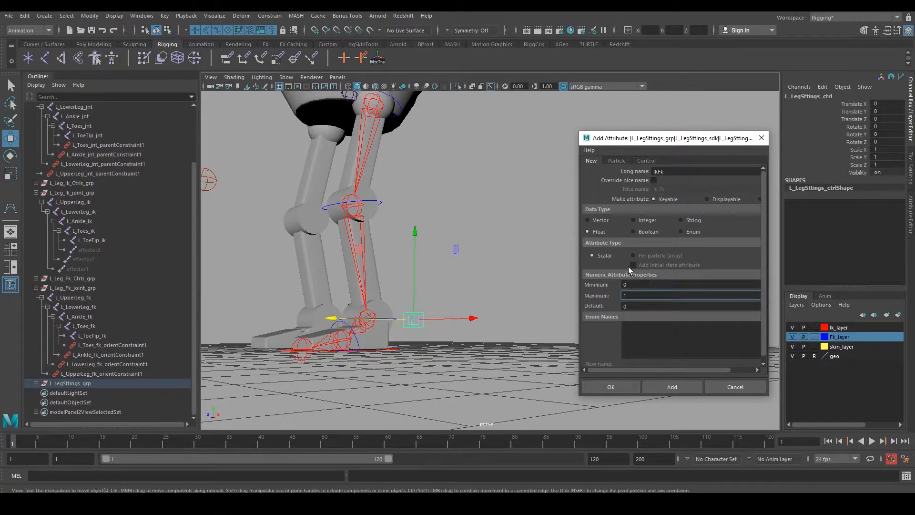
key("Tab")
left_click_drag(466, 299, 421, 304, "alt")
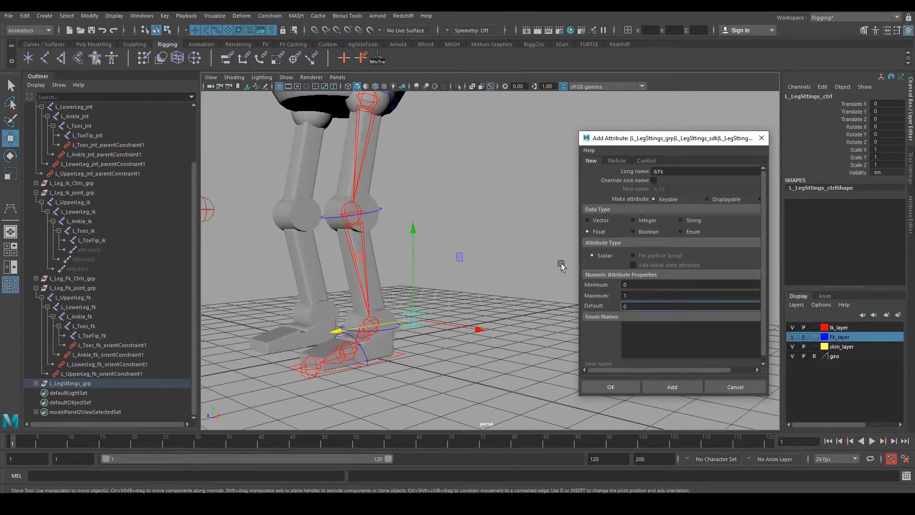
left_click(669, 388)
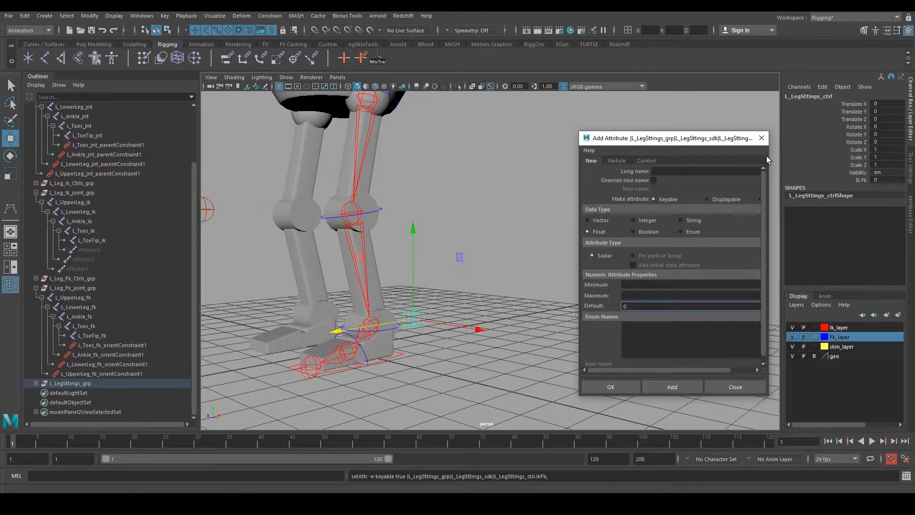
left_click(761, 139)
left_click(858, 180)
left_click_drag(715, 231, 762, 236, "alt")
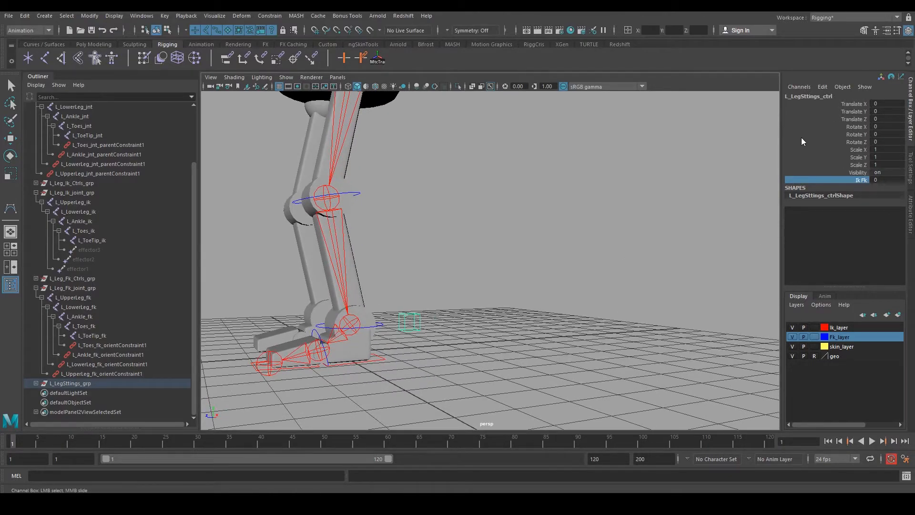
left_click_drag(472, 296, 467, 316, "alt")
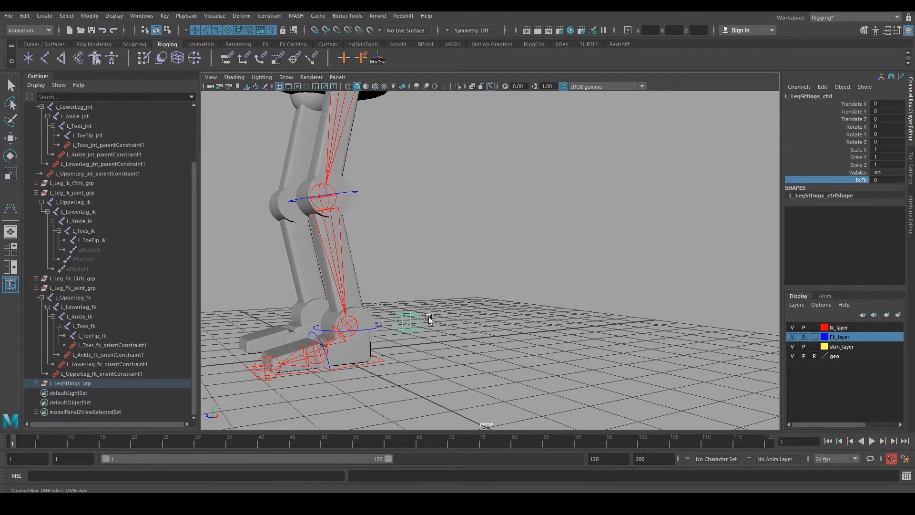
left_click_drag(862, 165, 858, 103)
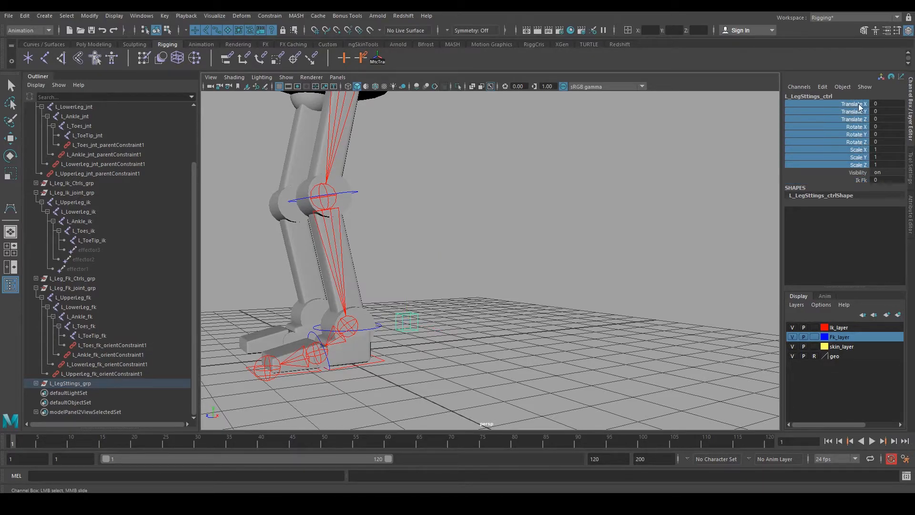
right_click(853, 128)
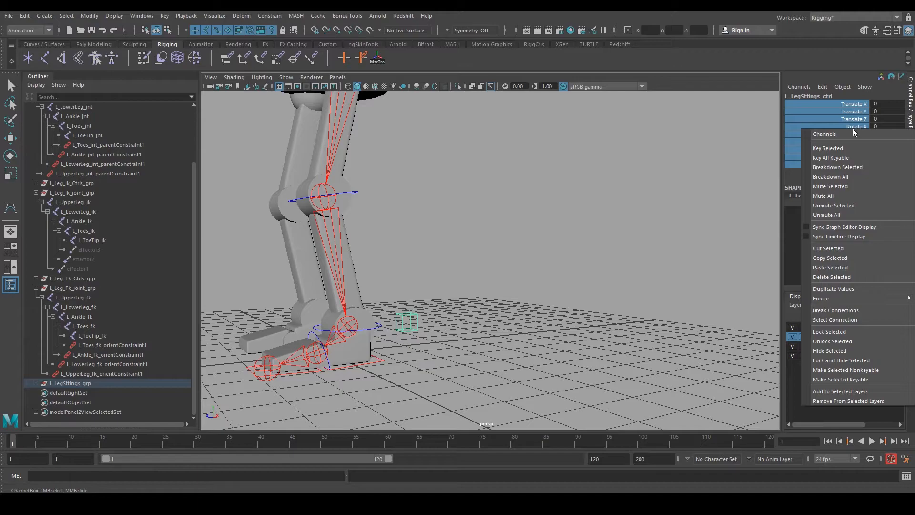
double_click(862, 96)
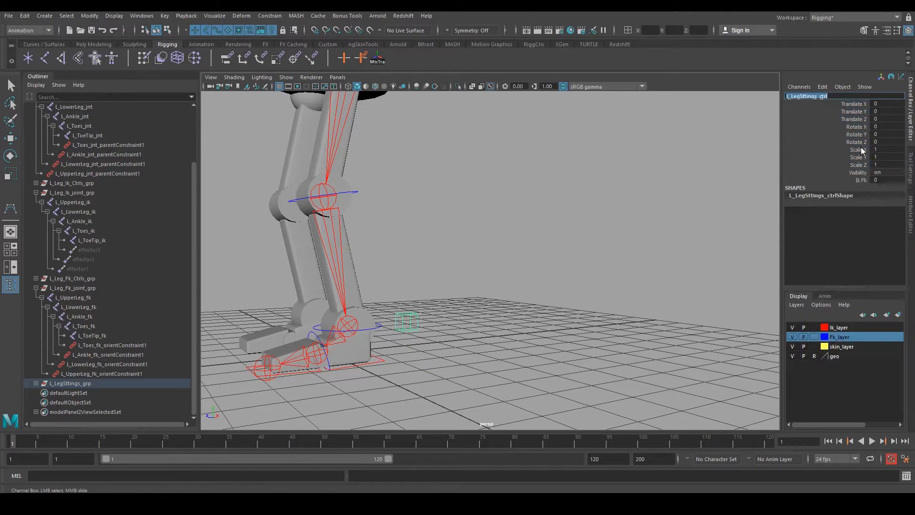
Step: Lock and hide the translate, rotate, scale and visibility channels of L_LegSttings_ctrl, and reselect the control
left_click_drag(866, 173, 866, 108)
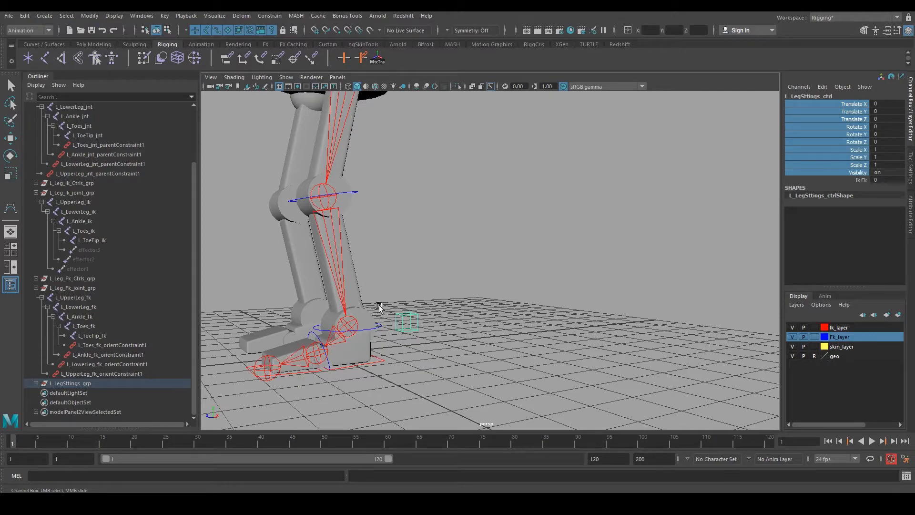
right_click(859, 139)
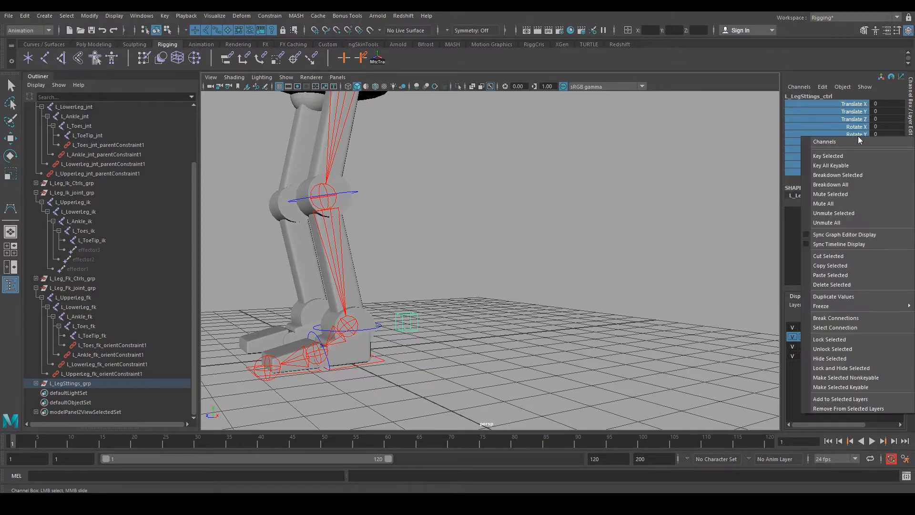
left_click(867, 368)
left_click(465, 307)
left_click(419, 323)
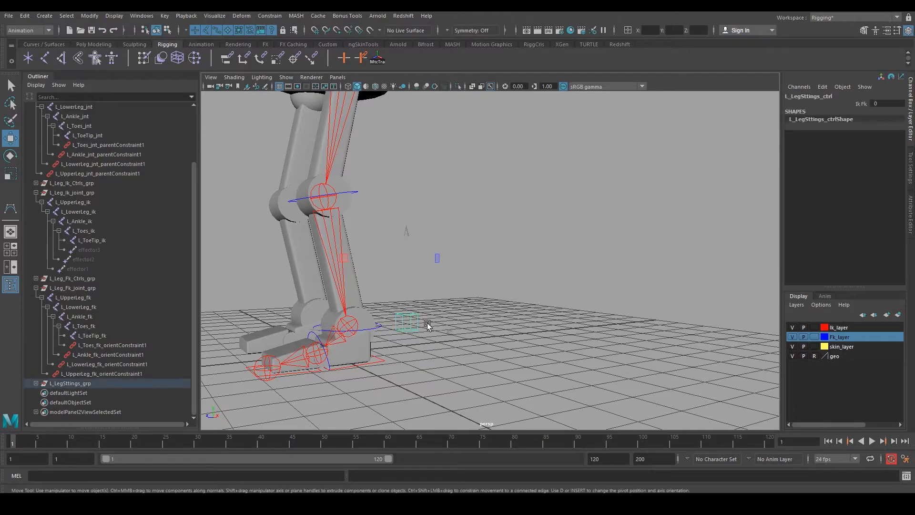
left_click(861, 104)
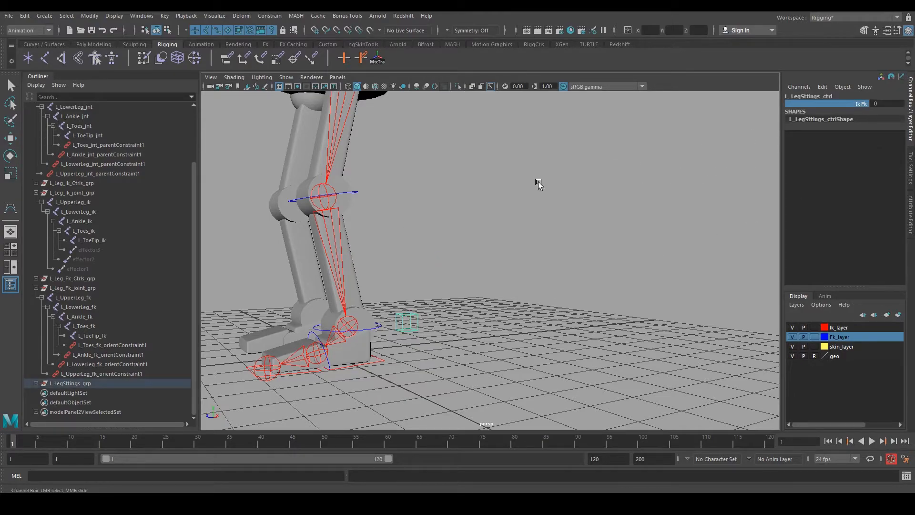
left_click_drag(519, 245, 472, 265, "alt")
key("w")
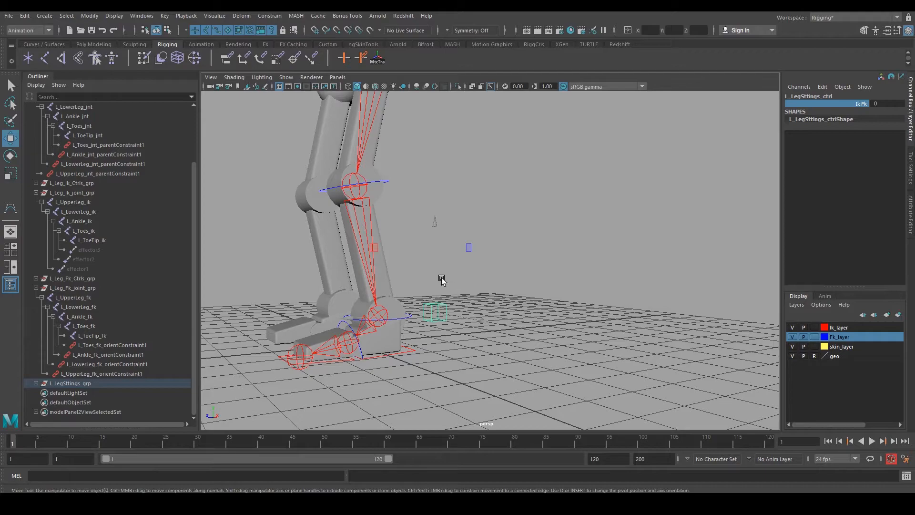
left_click(467, 253)
left_click(435, 313)
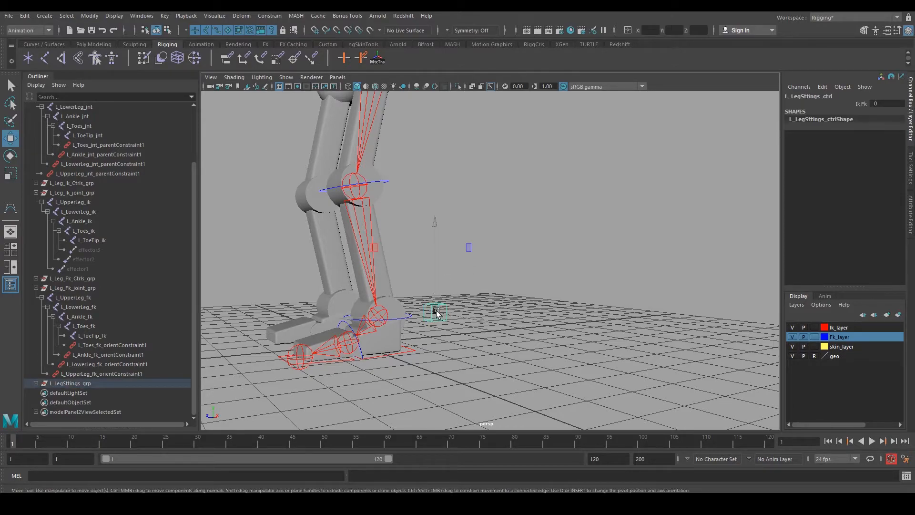
left_click(477, 286)
left_click(440, 313)
left_click(478, 286)
left_click(439, 313)
left_click_drag(439, 313, 495, 318, "alt")
right_click_drag(495, 318, 535, 316, "alt")
left_click_drag(536, 316, 521, 312, "alt")
middle_click_drag(521, 311, 543, 288, "alt")
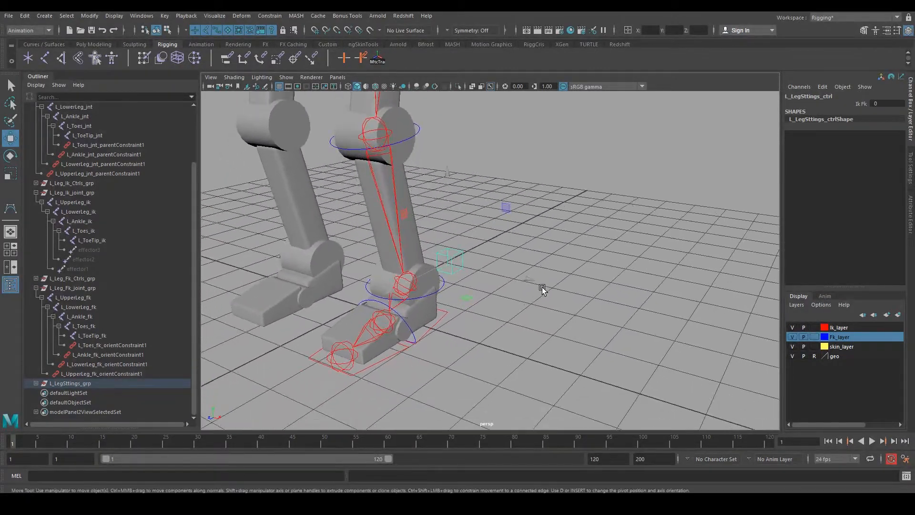
right_click_drag(543, 289, 536, 298, "alt")
left_click_drag(536, 298, 525, 281, "alt")
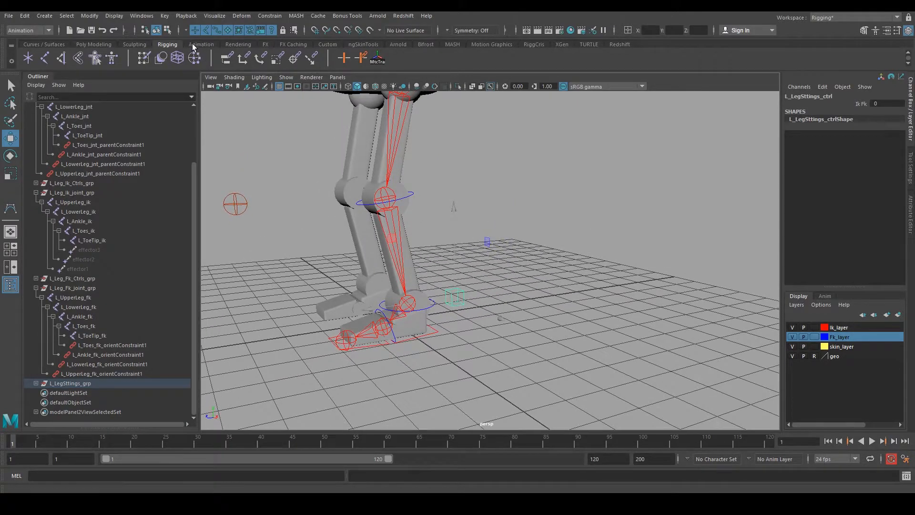
Step: Open the Set Driven Key window and load L_LegSttings_ctrl as the driver
left_click(165, 15)
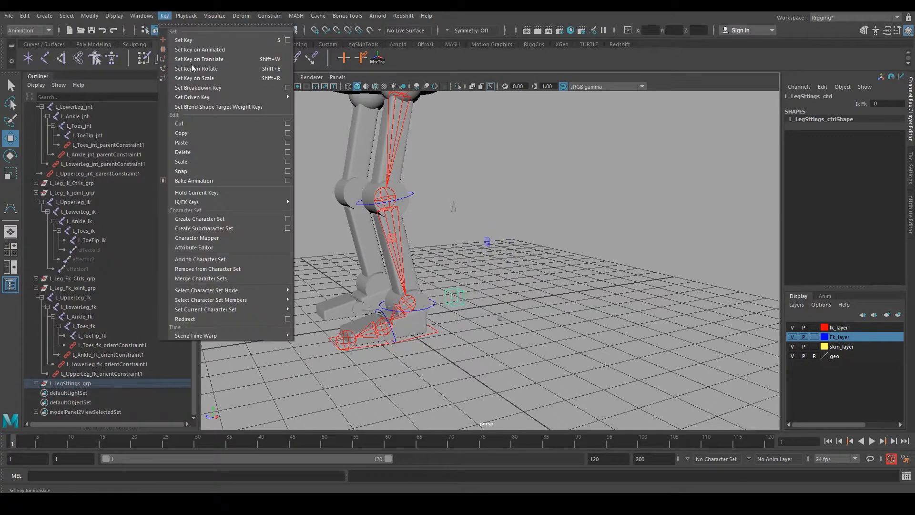
mouse_move(216, 98)
left_click(317, 105)
left_click_drag(471, 168, 448, 271, "alt")
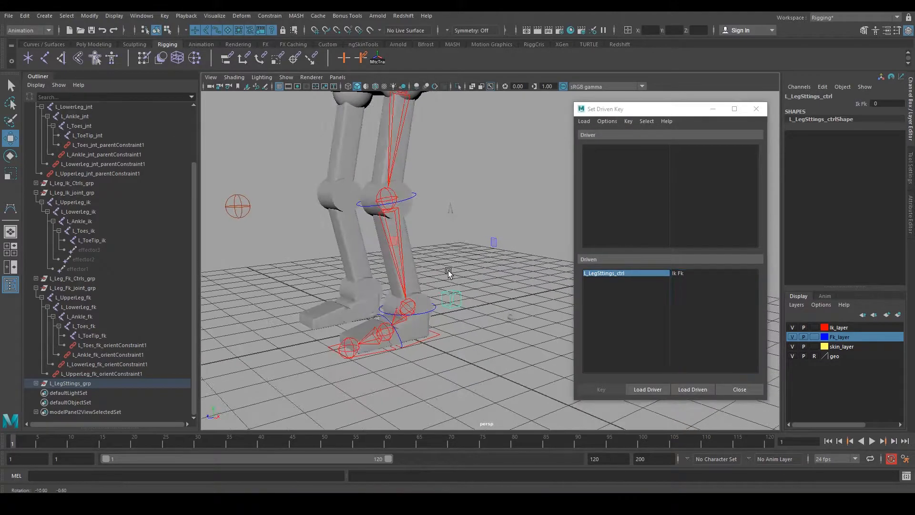
left_click(649, 389)
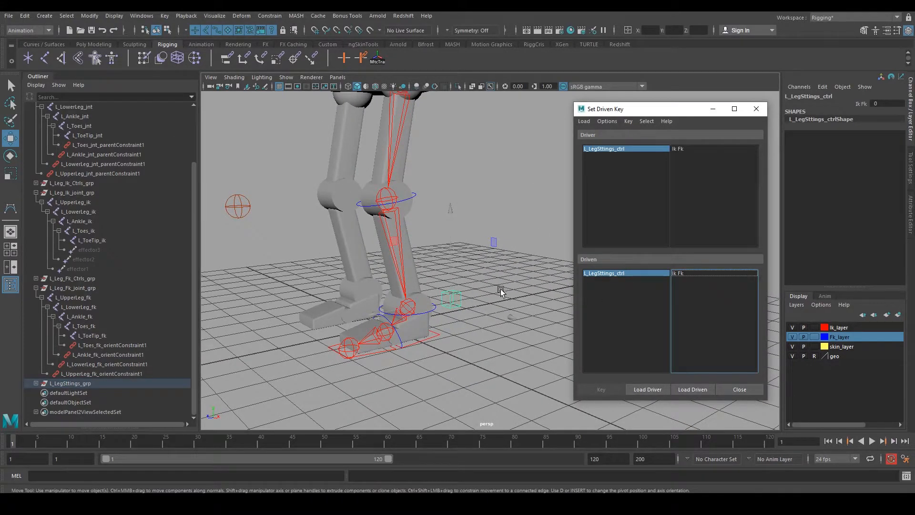
Step: Load the parent constraints of the left toes, ankle, lower-leg and upper-leg skin joints as the driven objects
left_click_drag(435, 279, 451, 290, "alt")
right_click_drag(450, 289, 477, 339, "alt")
middle_click_drag(477, 339, 486, 310, "alt")
scroll(161, 207, "up", 3)
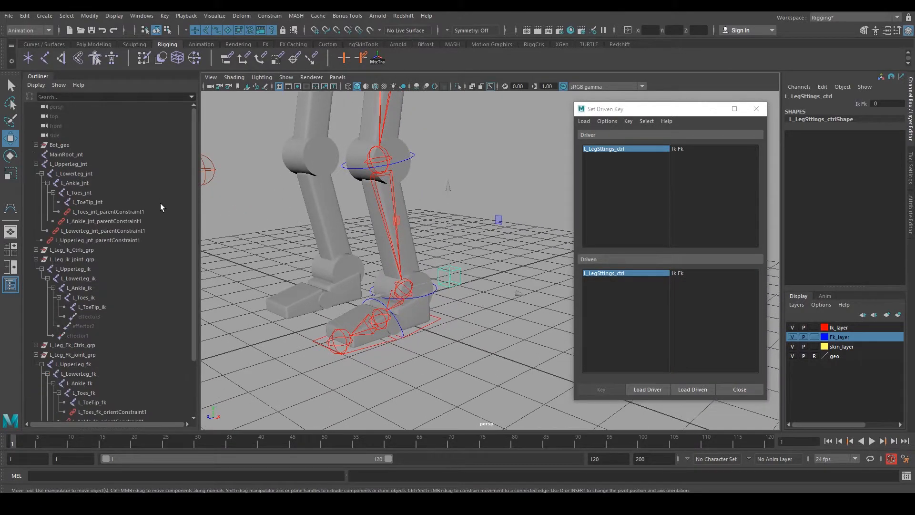
left_click(121, 212)
left_click(93, 240, "shift")
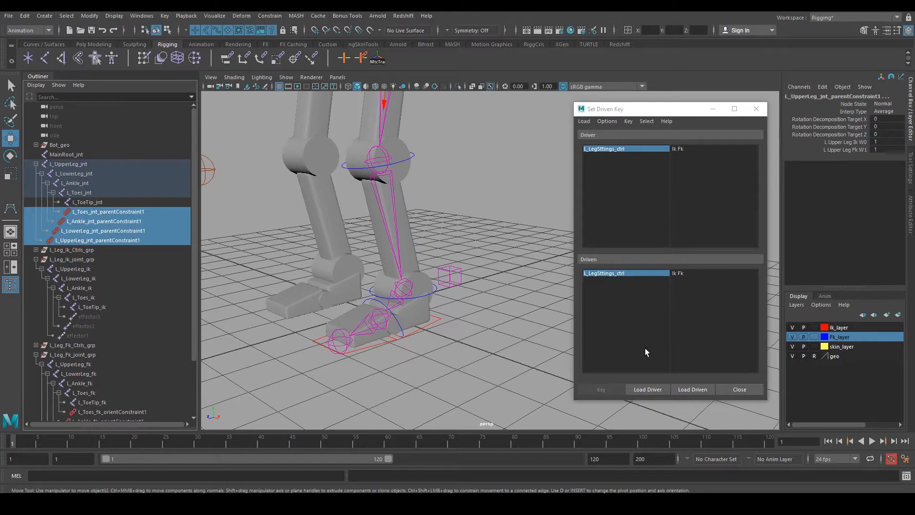
left_click(693, 390)
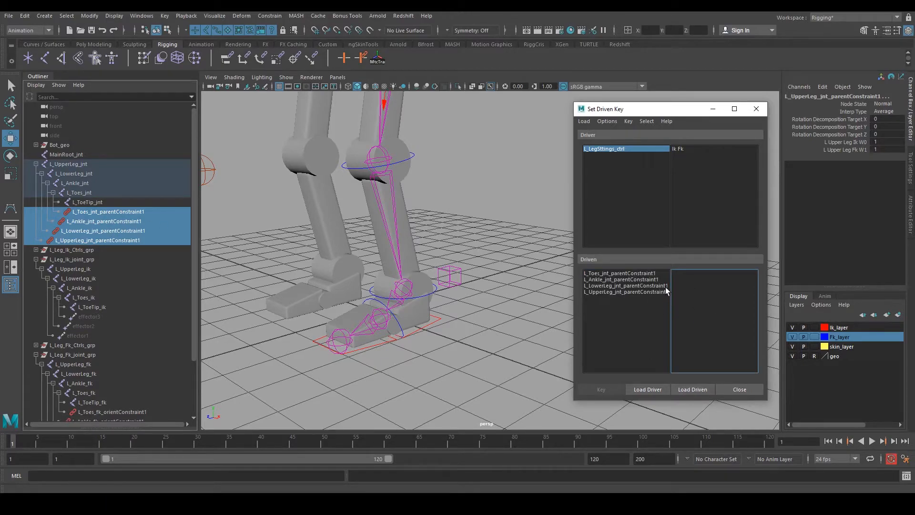
Step: Examine each driven parent constraint's available attributes, including its Ik W0 and Fk W1 weights
left_click(623, 291)
left_click(622, 280)
left_click(654, 146)
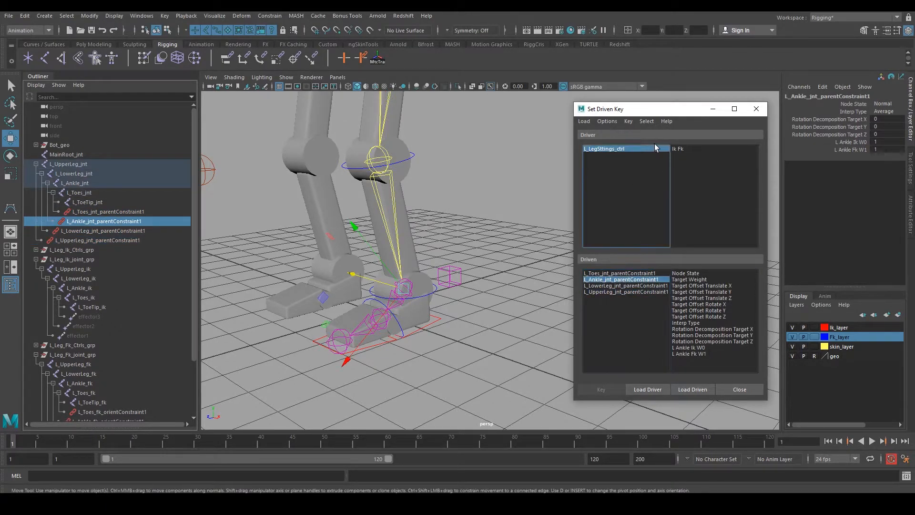
left_click(616, 273)
left_click(619, 286)
left_click(619, 293)
left_click(620, 286)
left_click(621, 280)
left_click(622, 274)
left_click_drag(466, 346, 497, 327, "alt")
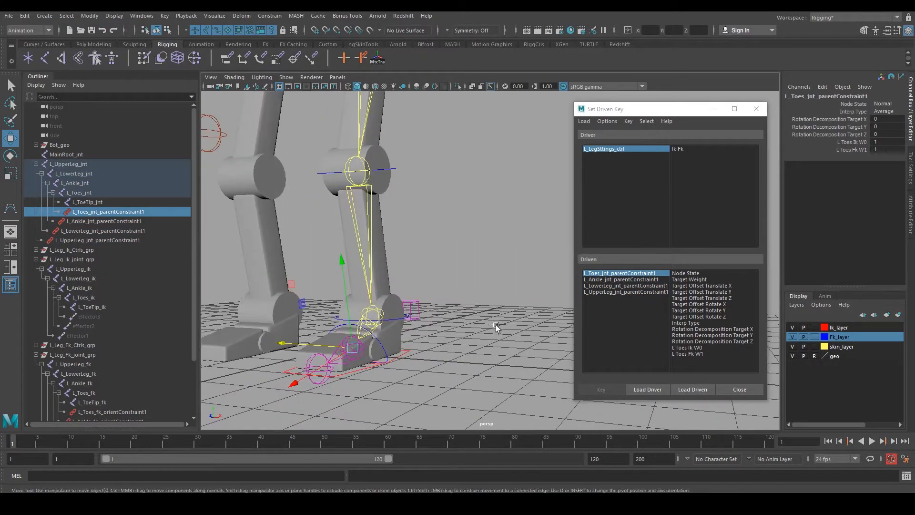
Step: Choose L_LegSttings_ctrl's Ik Fk attribute as the driver attribute
left_click(641, 149)
left_click_drag(676, 108, 620, 121)
left_click(627, 161)
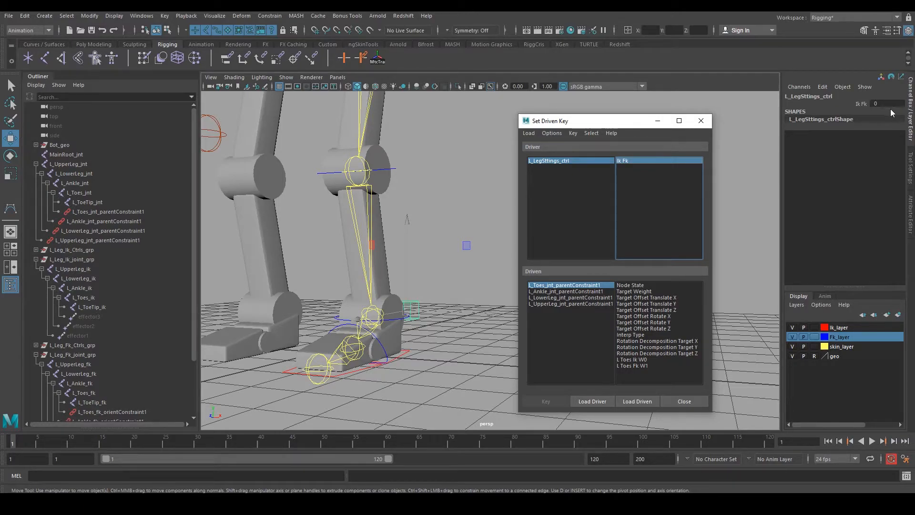
Step: Set the L Toes Ik W0 and L Ankle Ik W0 weights to 0 on their parent constraints
left_click(586, 291)
left_click(586, 285)
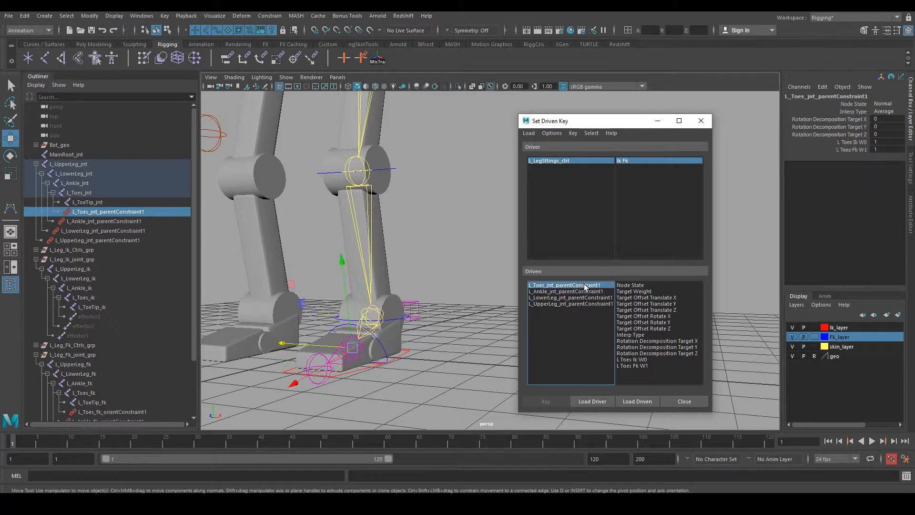
double_click(884, 142)
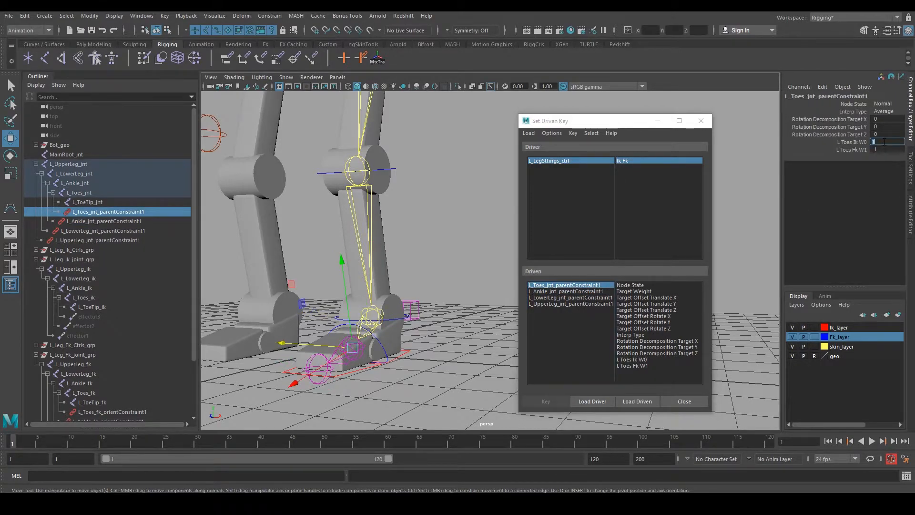
key("Return")
key("Return")
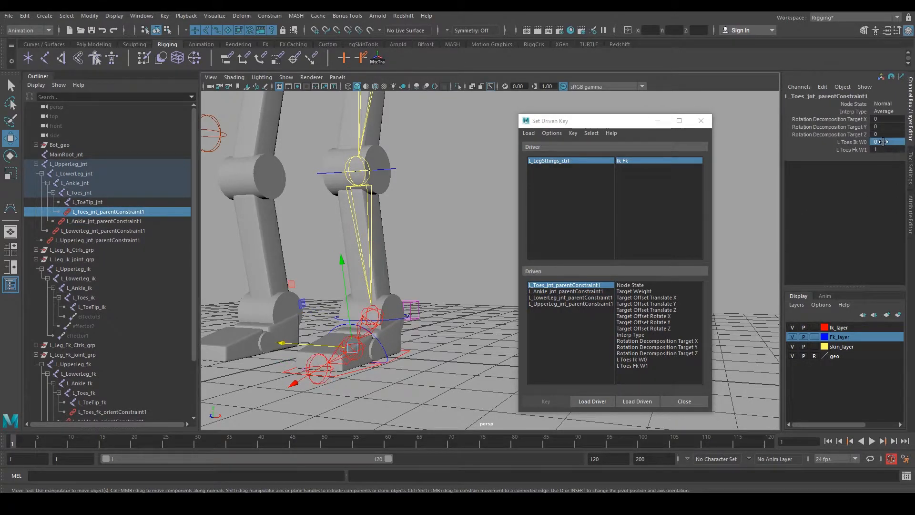
left_click(594, 291)
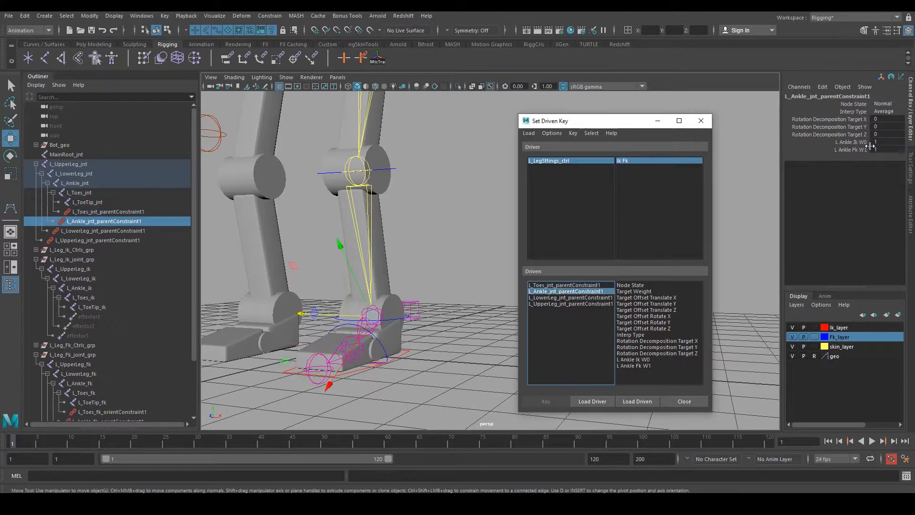
double_click(887, 142)
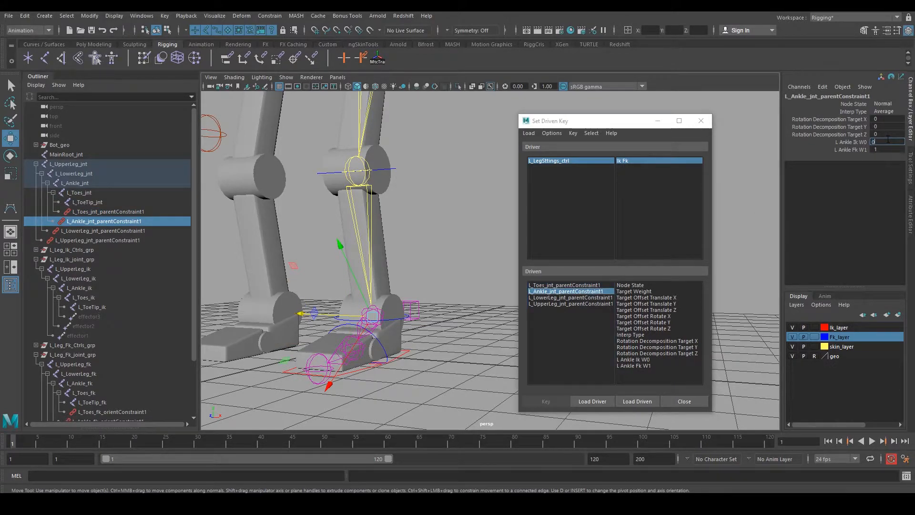
type("0")
key("Return")
Step: Set the L Lower Leg Ik W0 and L Upper Leg Ik W0 weights to 0 on their parent constraints
left_click(594, 298)
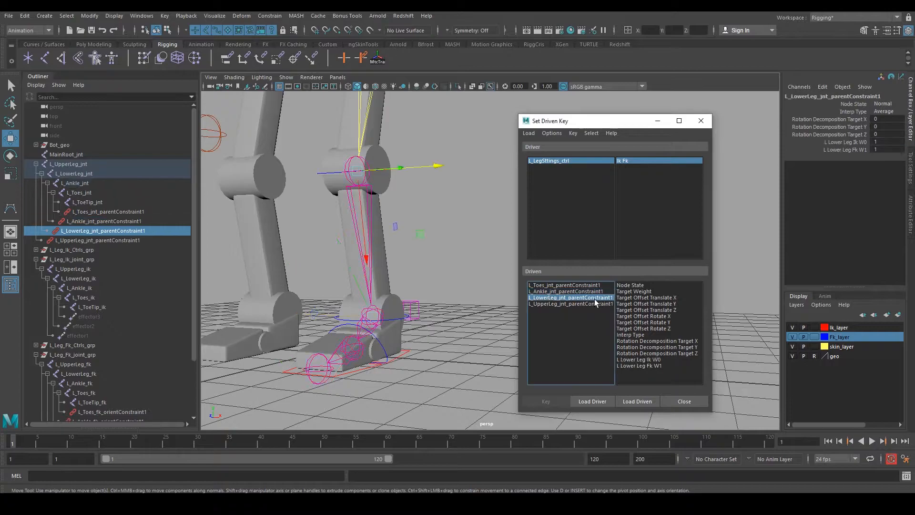
double_click(882, 141)
type("0")
key("Return")
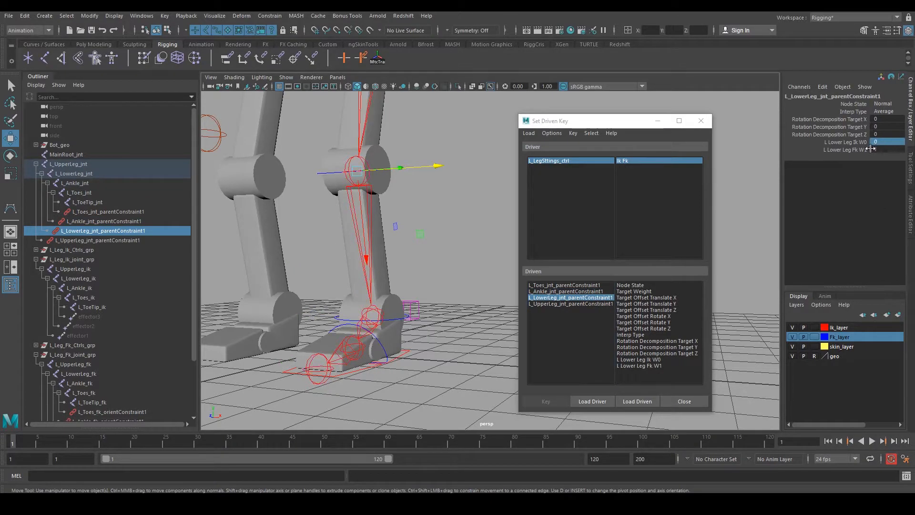
left_click(595, 304)
double_click(877, 142)
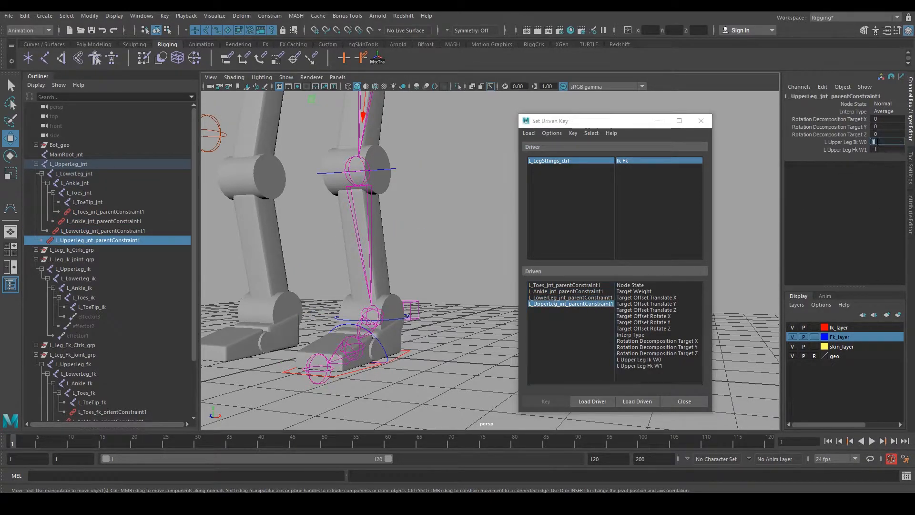
type("0")
key("Return")
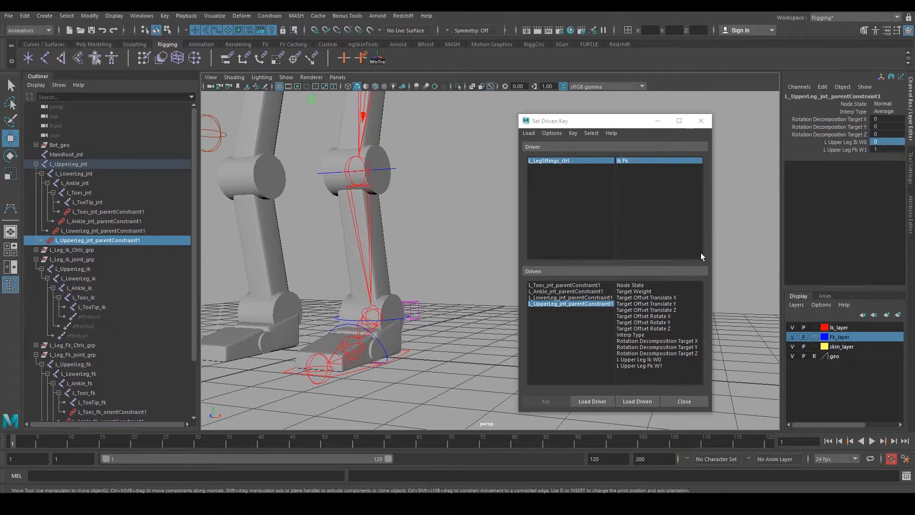
Step: Key L Toes Ik W0 and L Toes Fk W1 of L_Toes_jnt_parentConstraint1 against the Ik Fk driver
left_click(565, 285)
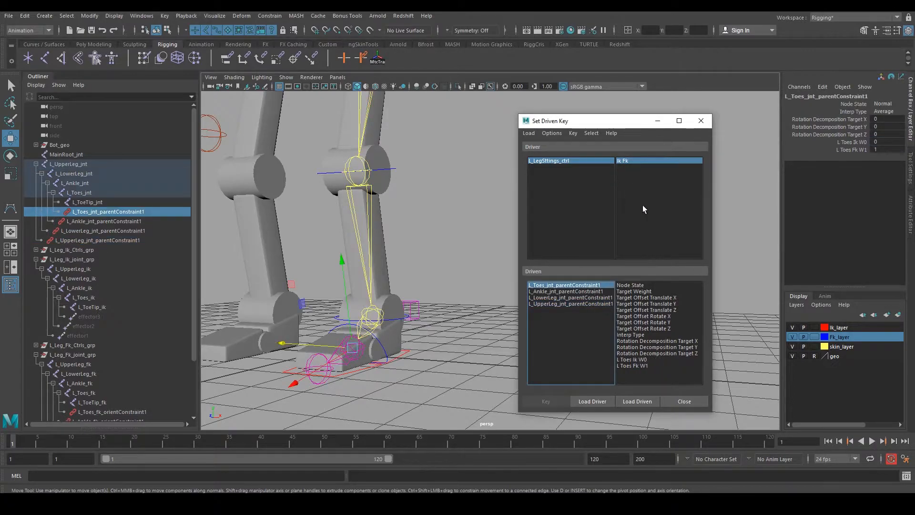
left_click(589, 290)
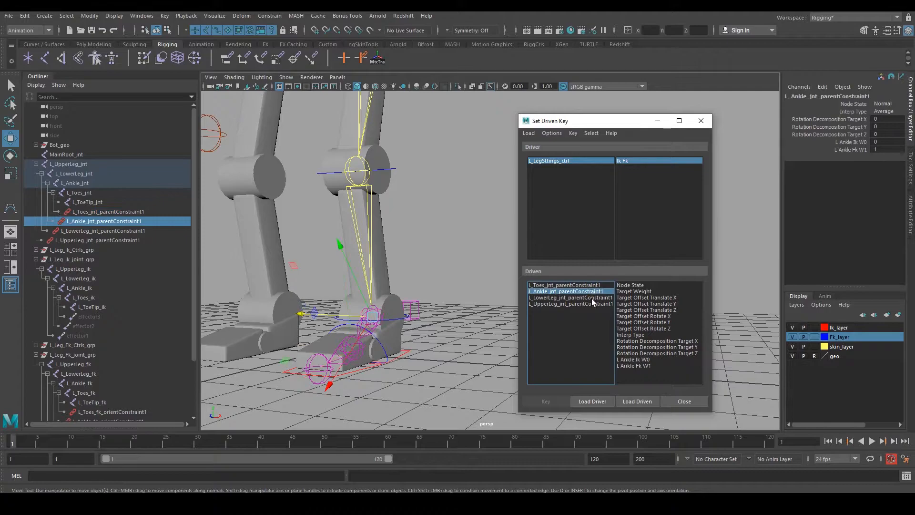
left_click(590, 299)
left_click(590, 304)
left_click(594, 290)
left_click(599, 285)
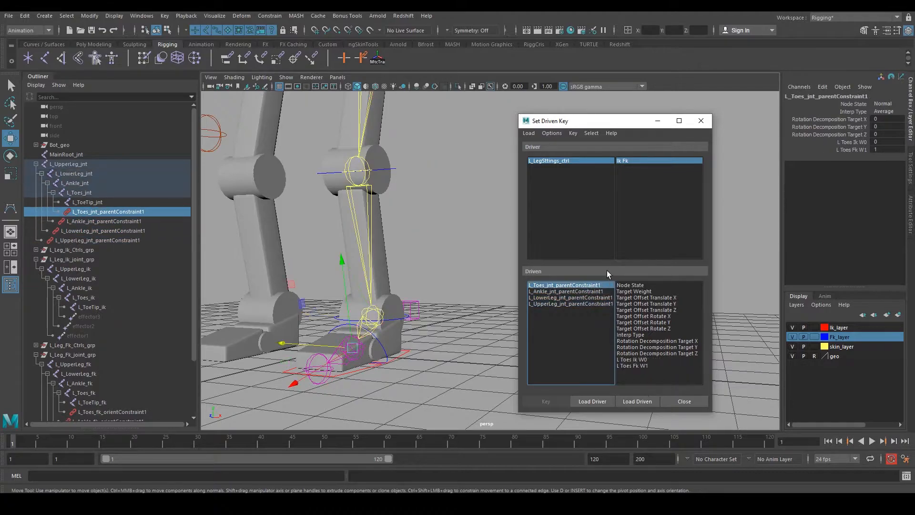
left_click(618, 160)
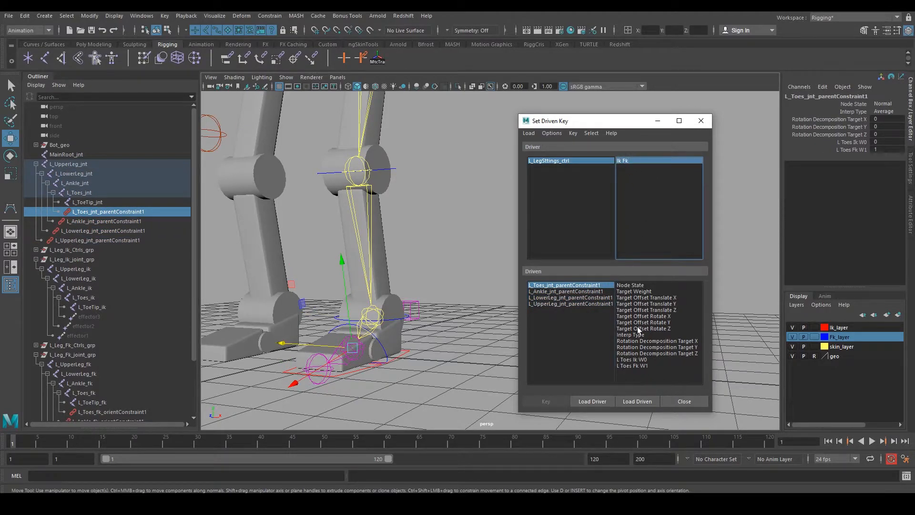
left_click(568, 287)
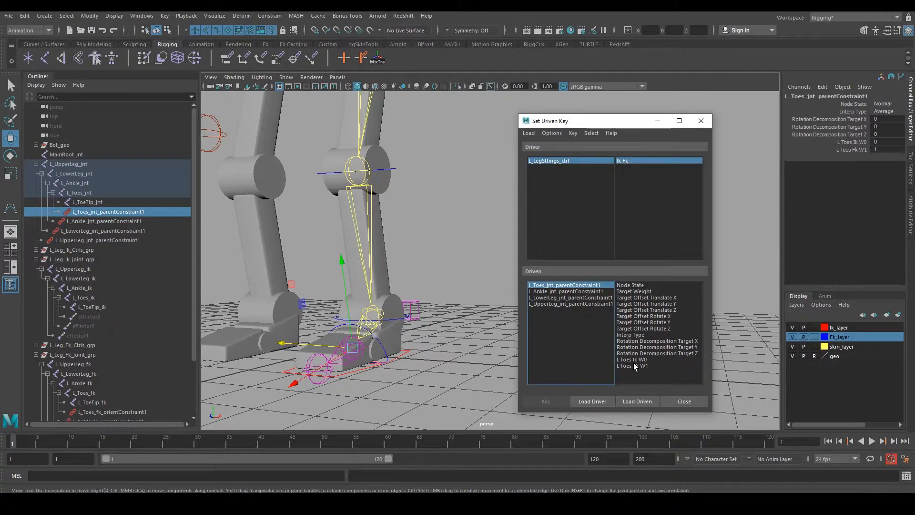
left_click_drag(634, 366, 635, 361)
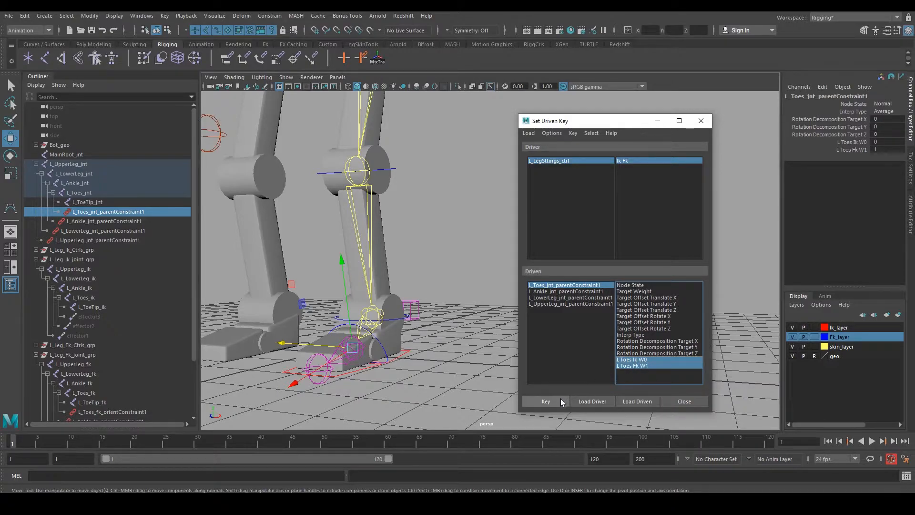
left_click(546, 401)
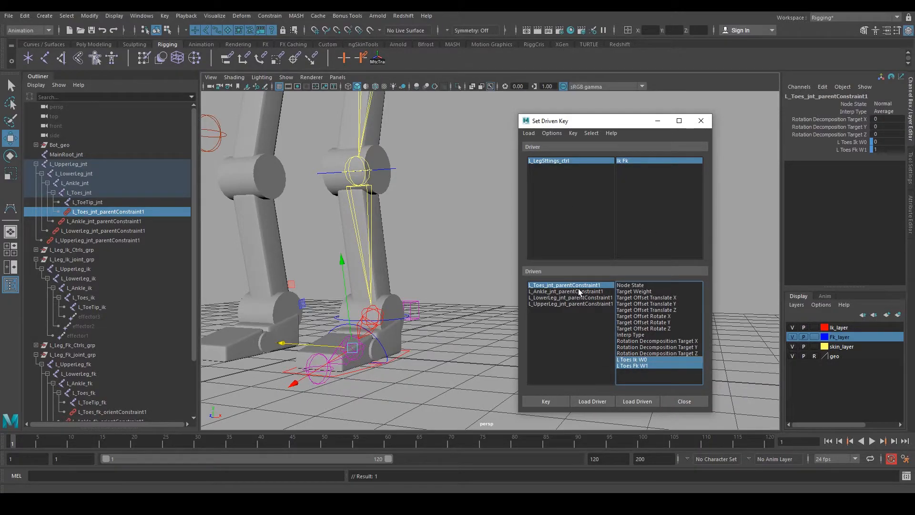
Step: Key the Ik W0 and Fk W1 weights of the ankle and lower-leg parent constraints against the Ik Fk driver
left_click(579, 292)
left_click_drag(643, 360, 642, 367)
left_click(560, 401)
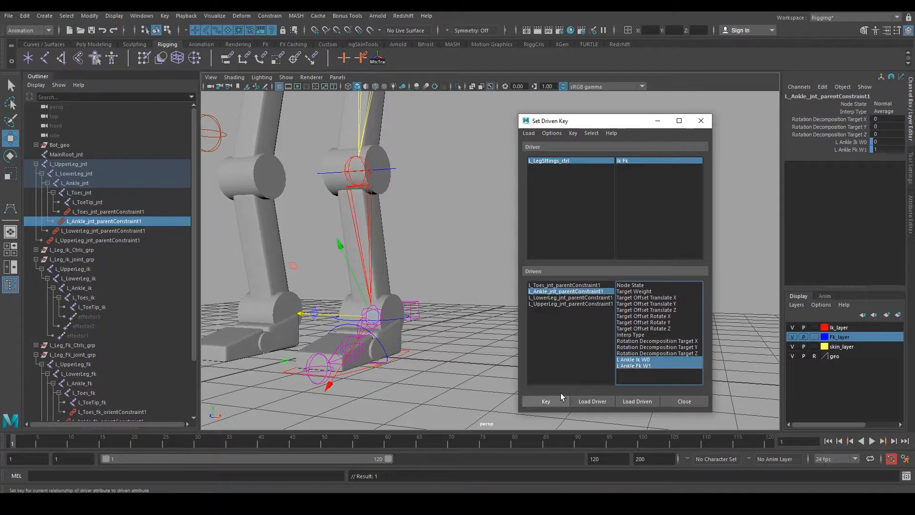
left_click(579, 298)
left_click(638, 365, "shift")
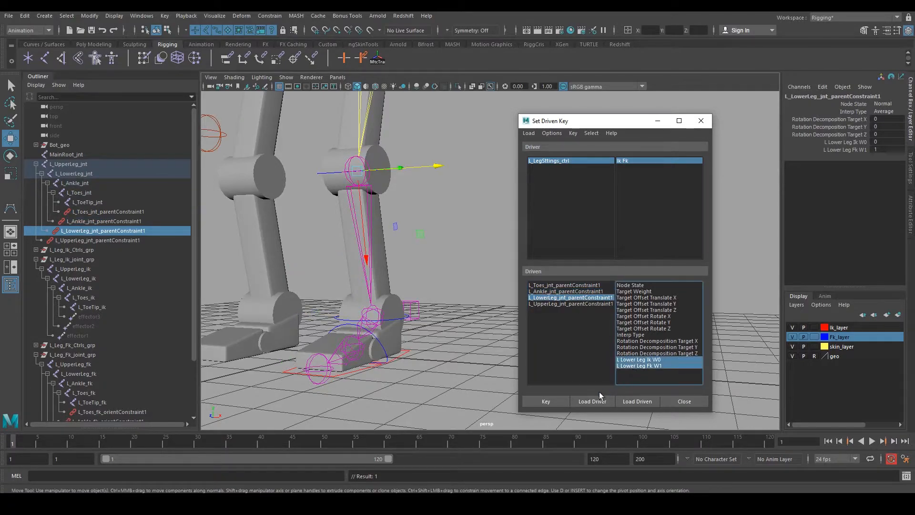
left_click(548, 401)
Step: Key L Upper Leg Ik W0 and L Upper Leg Fk W1 of L_UpperLeg_jnt_parentConstraint1 against the Ik Fk driver
left_click(578, 303)
left_click(647, 359)
left_click(648, 365, "shift")
left_click(547, 402)
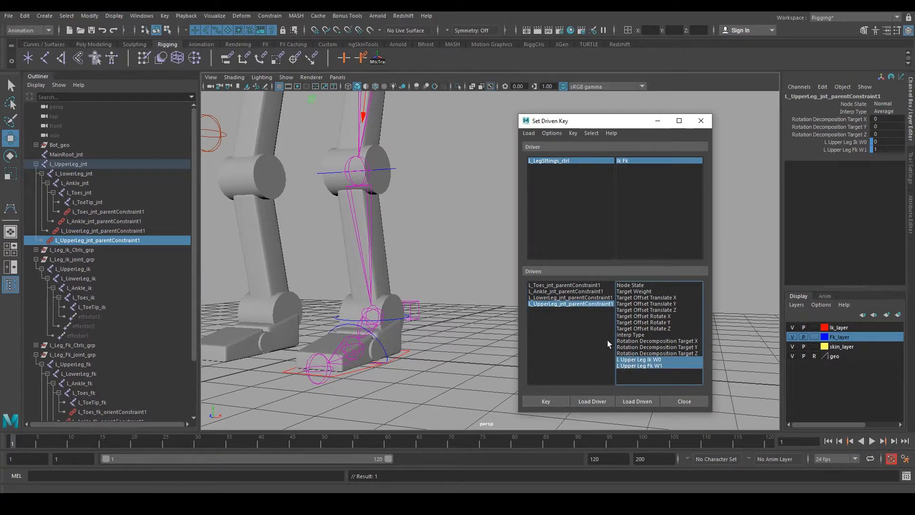
Step: Set the Ik Fk attribute of L_LegSttings_ctrl to 1
left_click(410, 309)
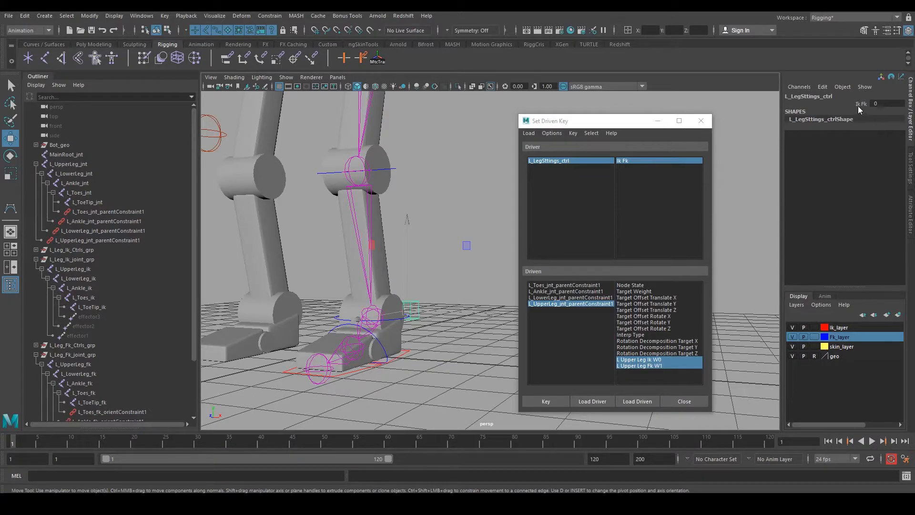
left_click(859, 104)
middle_click_drag(715, 84, 732, 94)
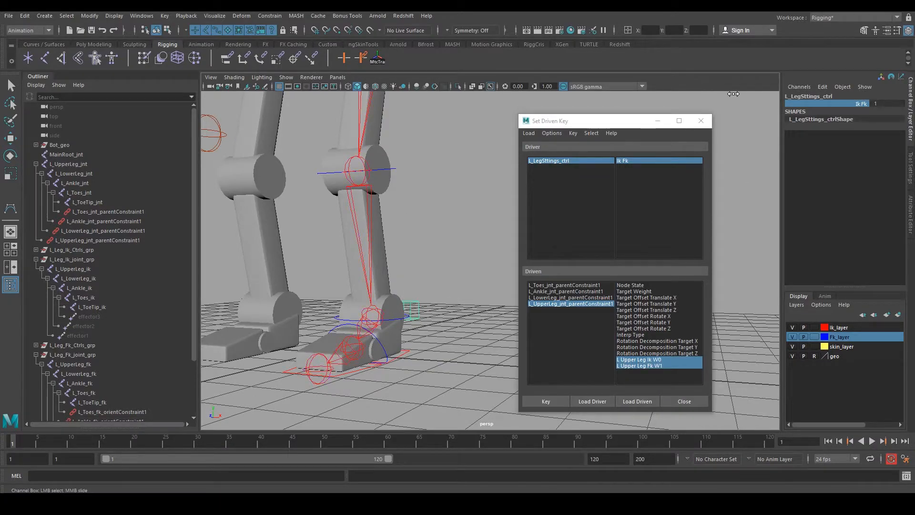
Step: Set Ik W0 to 1 and Fk W1 to 0 on both the toes and ankle parent constraints
left_click(598, 285)
double_click(885, 143)
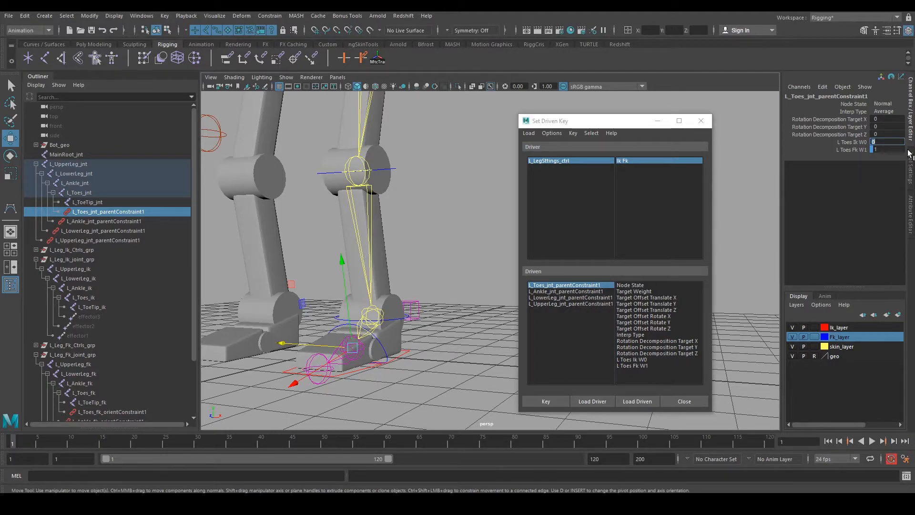
type("1")
key("Tab")
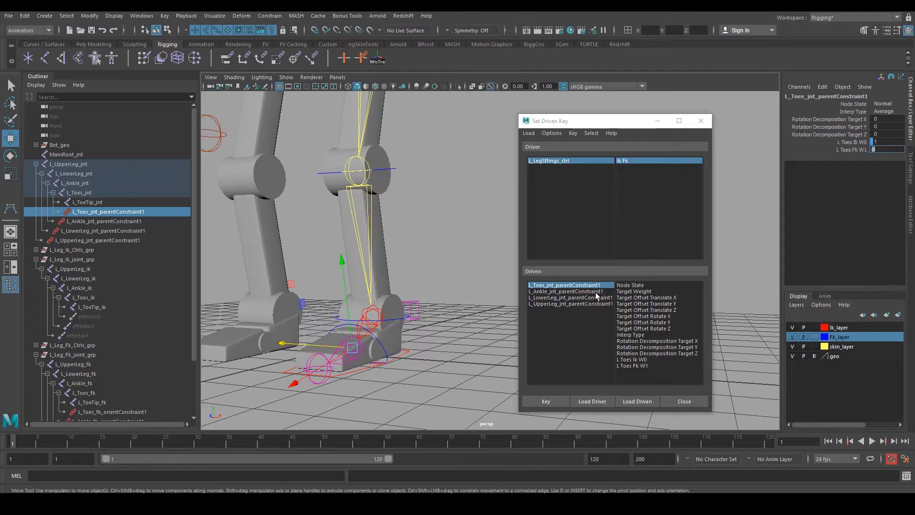
left_click(596, 291)
type("1")
key("Tab")
type("0")
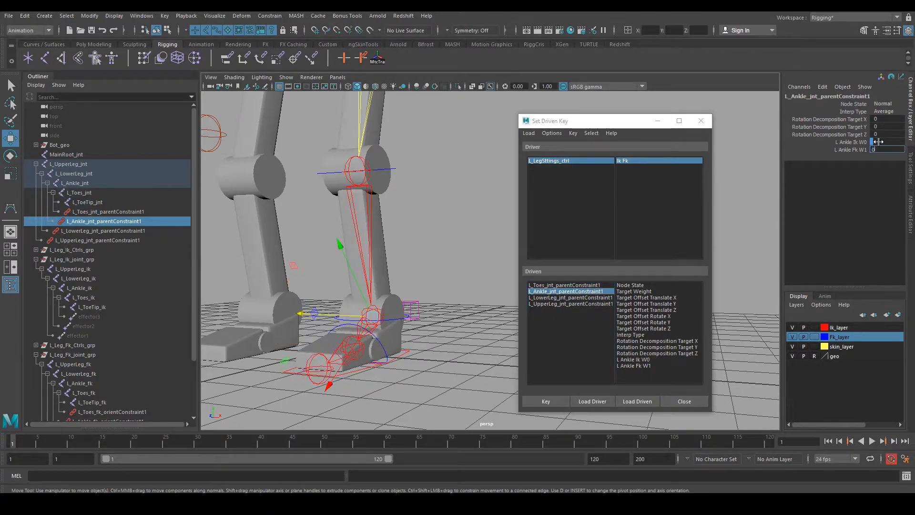
Step: Set L Lower Leg Ik W0 to 1 and L Lower Leg Fk W1 to 0 on L_LowerLeg_jnt_parentConstraint1
left_click(608, 304)
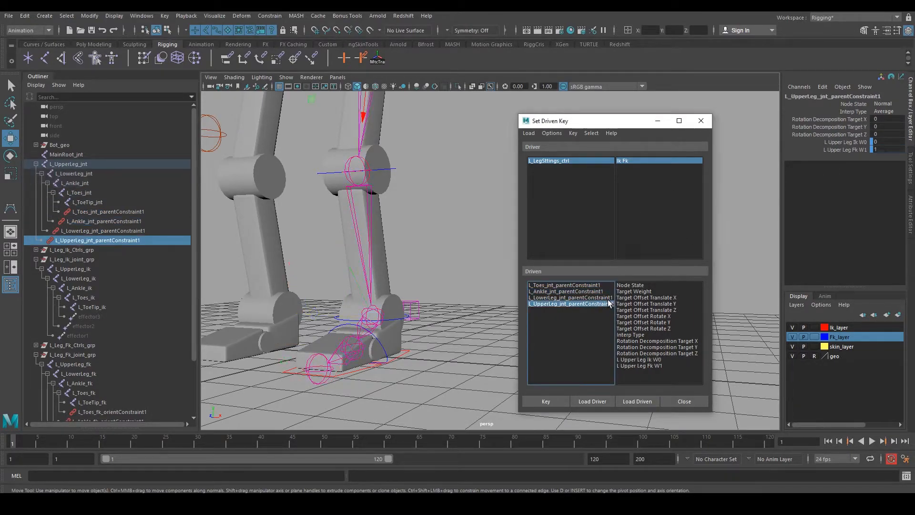
left_click(596, 298)
left_click(888, 141)
type("1")
key("Tab")
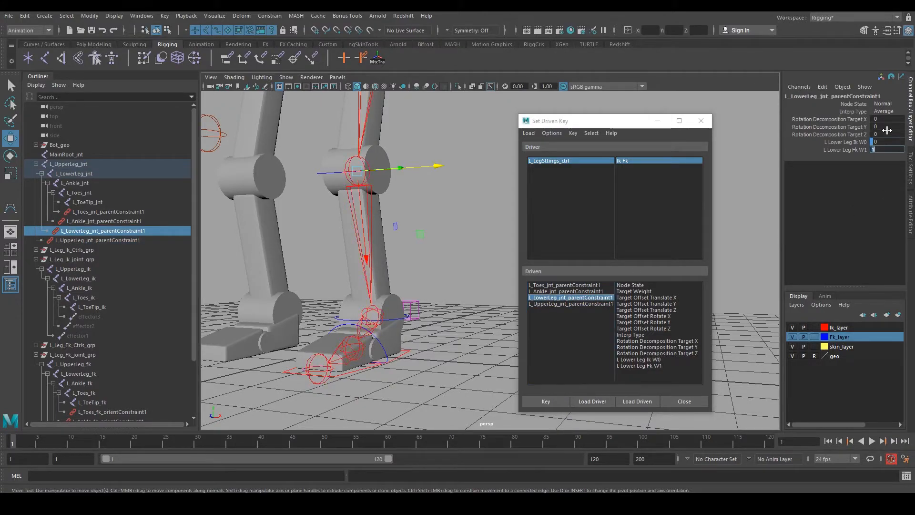
type("0")
key("Tab")
key("Escape")
left_click(883, 142)
type("1")
key("Tab")
Step: Set L Upper Leg Ik W0 to 1 and L Upper Leg Fk W1 to 0 on L_UpperLeg_jnt_parentConstraint1
left_click(596, 304)
left_click(882, 141)
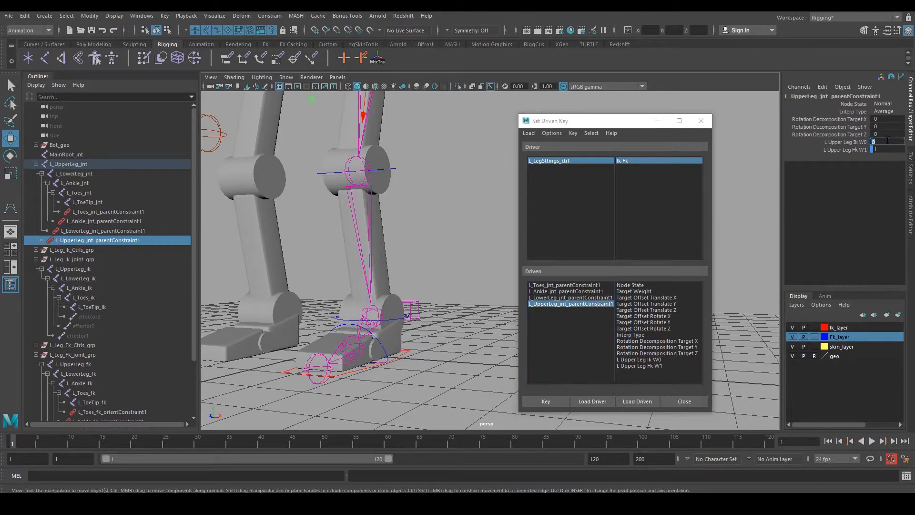
type("1")
key("Tab")
key("Return")
Step: Key Ik W0 and Fk W1 of the toes and ankle parent constraints against L_LegSttings_ctrl's Ik Fk
left_click(592, 284)
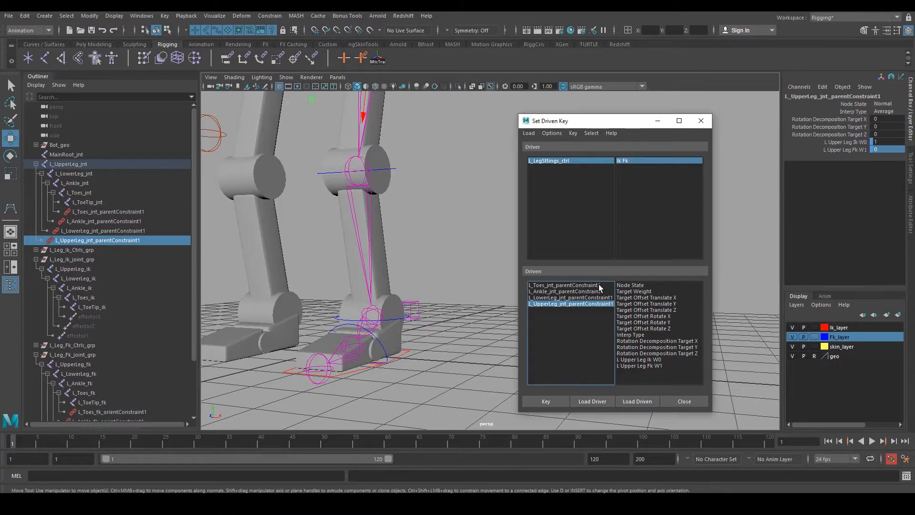
left_click(599, 285)
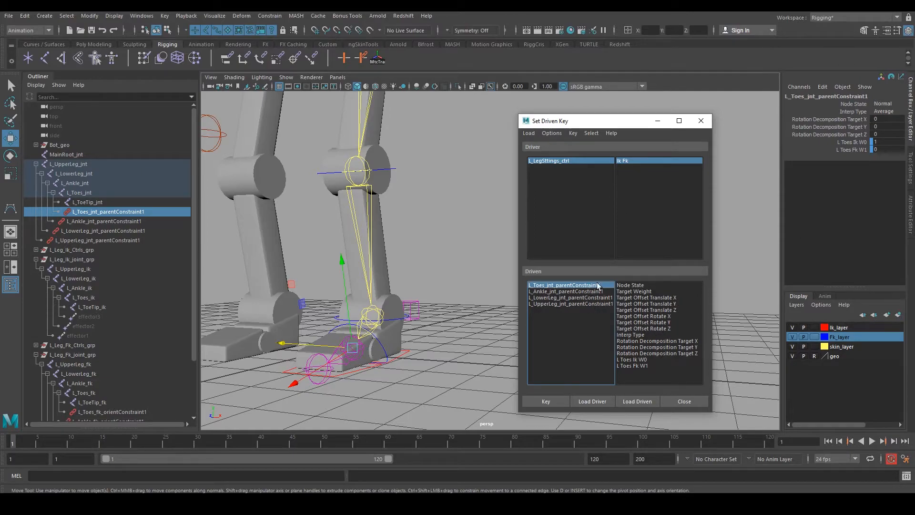
left_click_drag(638, 361, 637, 364)
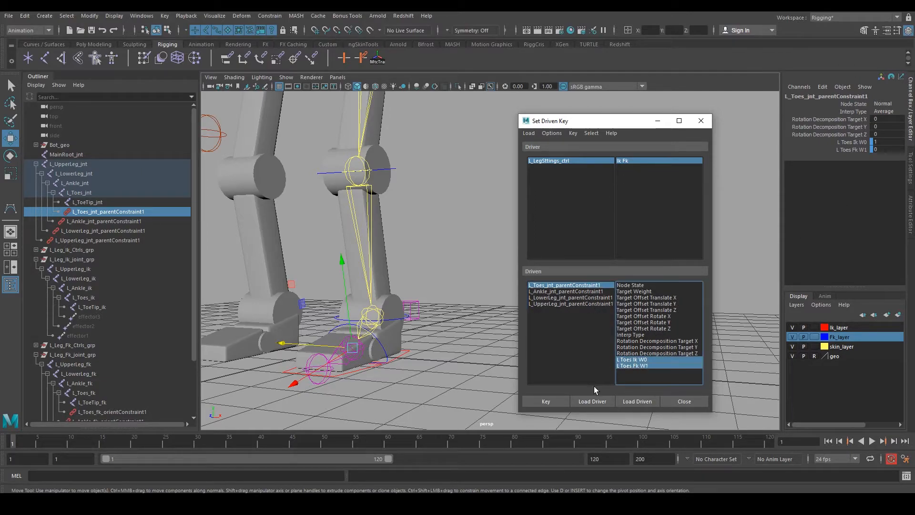
left_click(543, 402)
left_click(576, 291)
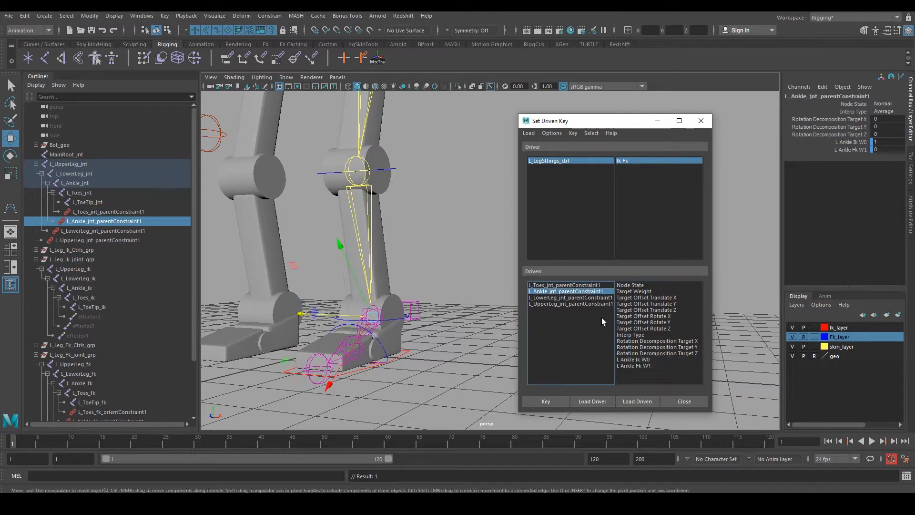
left_click_drag(633, 360, 639, 365)
left_click(556, 398)
Step: Key Ik W0 and Fk W1 of the lower-leg and upper-leg parent constraints against Ik Fk, and close Set Driven Key
left_click(588, 298)
left_click(556, 401)
left_click(581, 304)
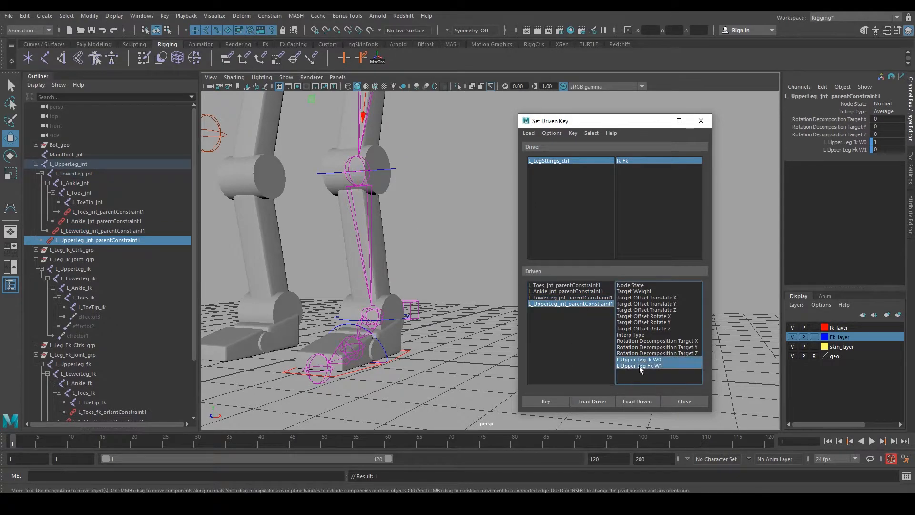
left_click(557, 398)
left_click(701, 121)
left_click_drag(629, 192, 514, 282, "alt")
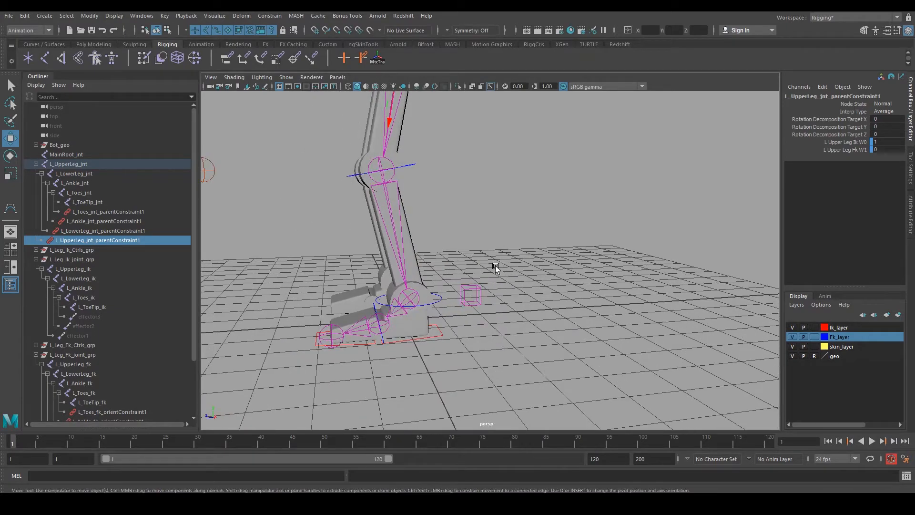
left_click(461, 299)
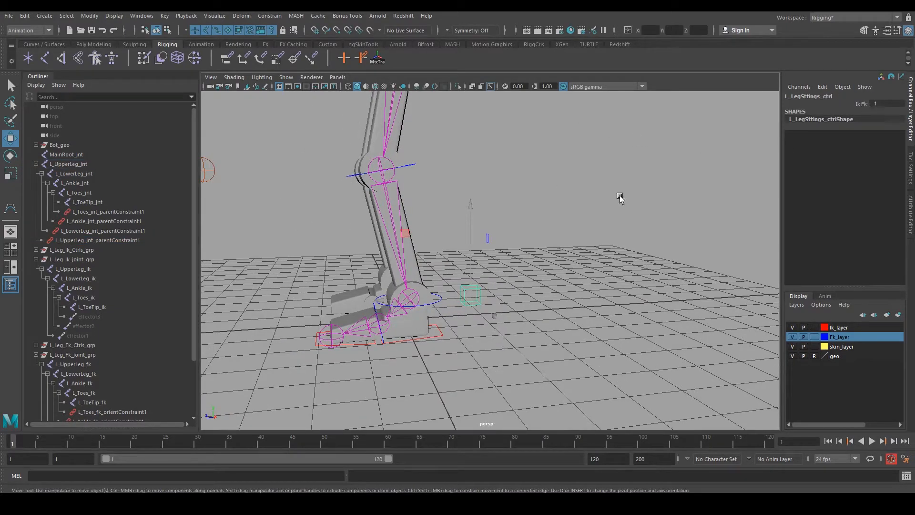
left_click_drag(506, 253, 475, 305, "alt")
left_click(451, 329)
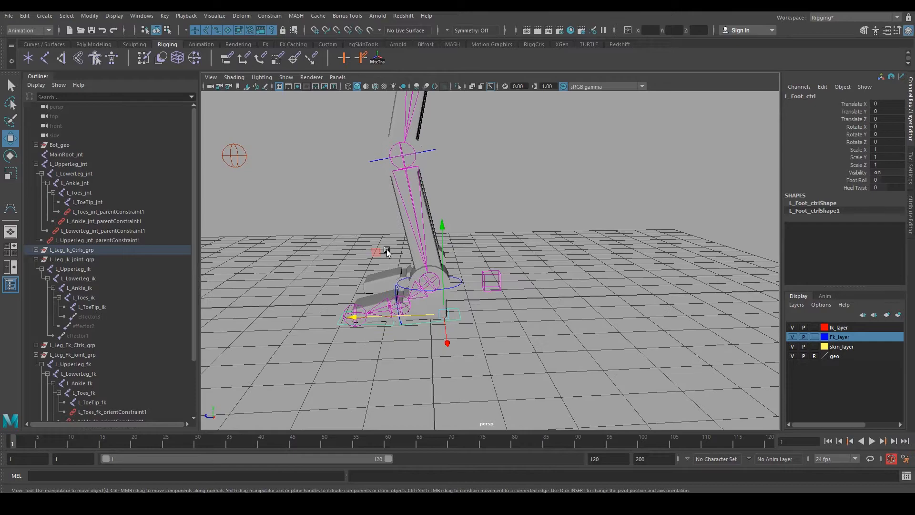
middle_click_drag(371, 224, 422, 249, "alt")
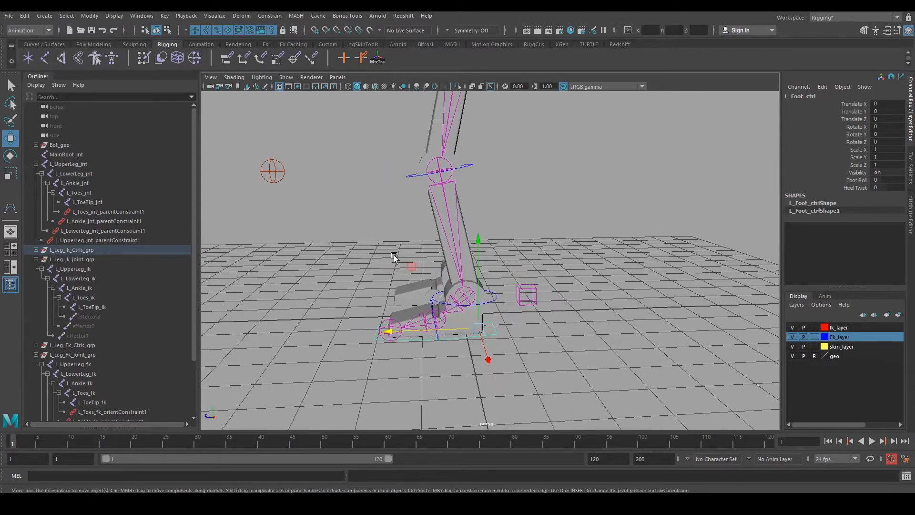
Step: Collapse the L_UpperLeg_jnt, L_Leg_Ik_joint_grp and L_Leg_Fk_joint_grp hierarchies in the Outliner
left_click(36, 259)
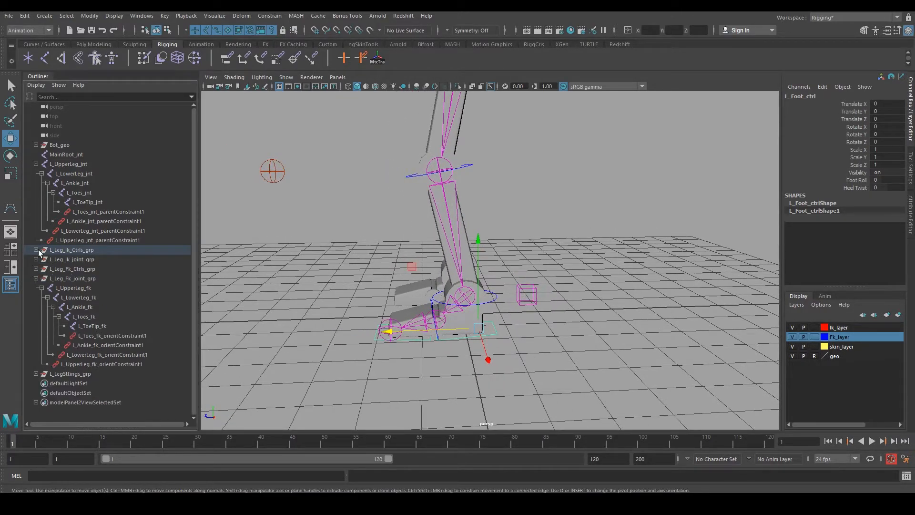
left_click(36, 164)
left_click(35, 202)
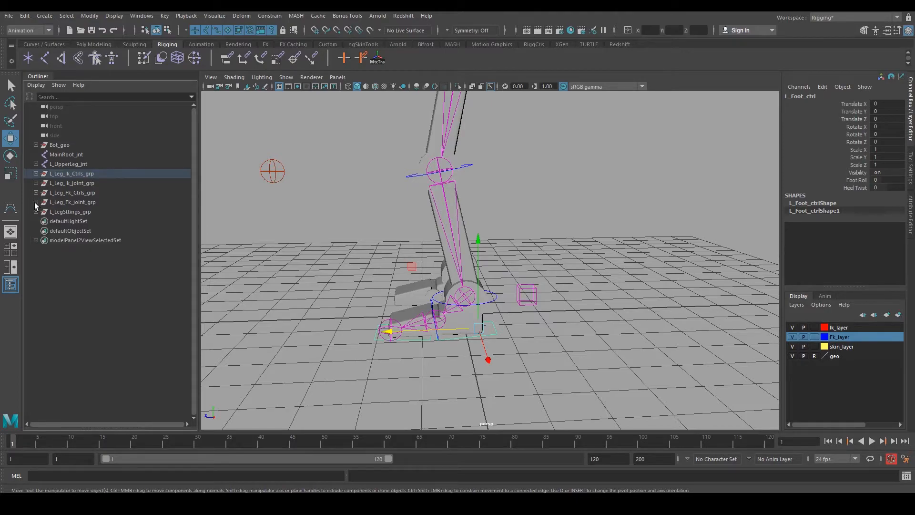
Step: Hide L_Leg_Ik_joint_grp and L_Leg_Fk_joint_grp
left_click(83, 201)
left_click(90, 184, "ctrl")
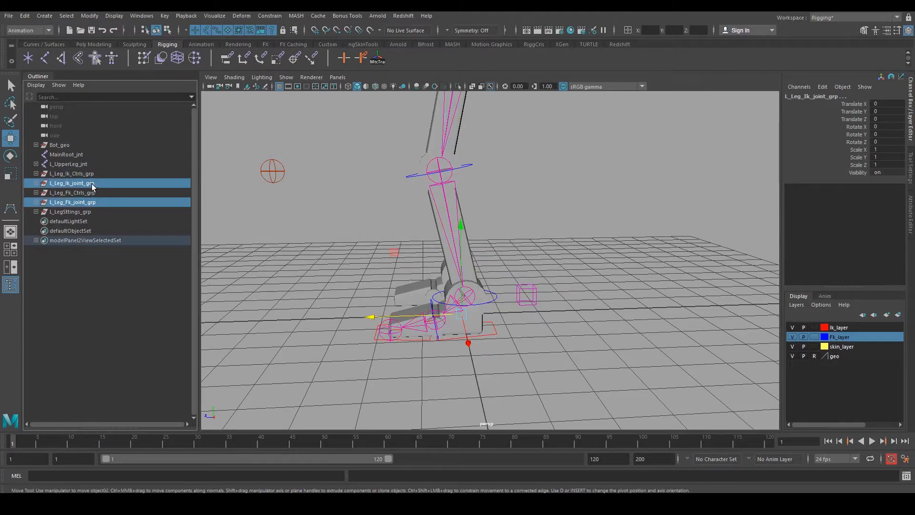
key("ctrl+h")
Step: Test the IK leg by moving L_Foot_ctrl to about 2.3 in Translate Y and 2.2 in Translate Z
left_click_drag(530, 241, 537, 272, "alt")
left_click(548, 320)
left_click_drag(548, 320, 484, 322, "alt")
left_click_drag(501, 260, 453, 283, "alt")
left_click(487, 314)
left_click_drag(411, 261, 501, 277)
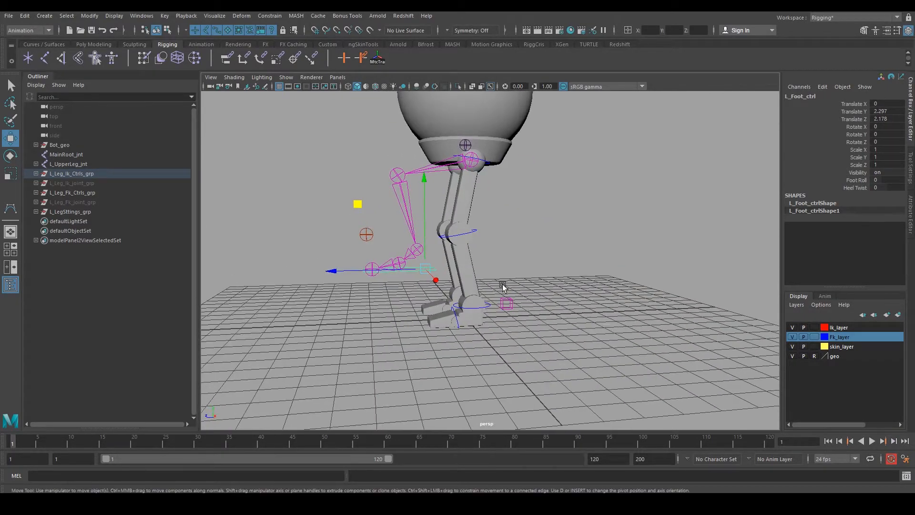
Step: Test the switch by scrubbing L_LegSttings_ctrl's Ik Fk attribute down to 0
left_click(504, 279)
left_click_drag(560, 284, 572, 281, "alt")
left_click(863, 103)
middle_click_drag(654, 170, 586, 174)
left_click_drag(586, 174, 576, 198, "alt")
middle_click_drag(567, 205, 556, 188)
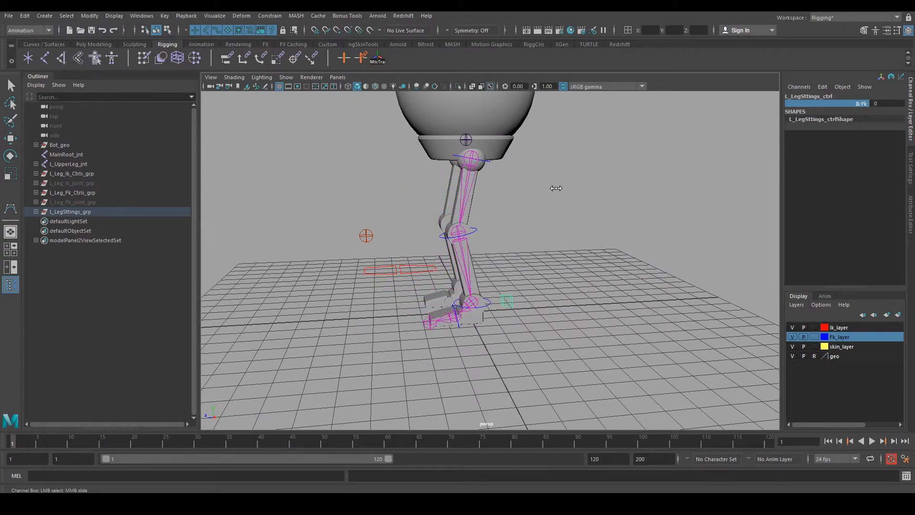
Step: Test the FK leg by rotating L_LowerLeg_Fk_ctrl about 33 degrees in Z
left_click(475, 230)
key("e")
left_click_drag(515, 193, 624, 244)
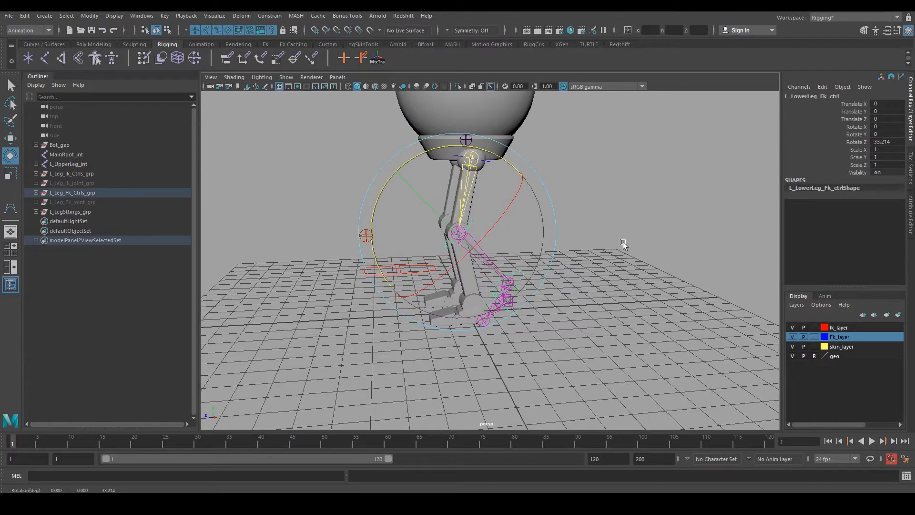
Step: Undo the lower-leg FK rotation, the Ik Fk change and the foot control move, and clear the selection
key("ctrl+z")
key("ctrl+z")
key("ctrl+z")
key("ctrl+z")
key("ctrl+z")
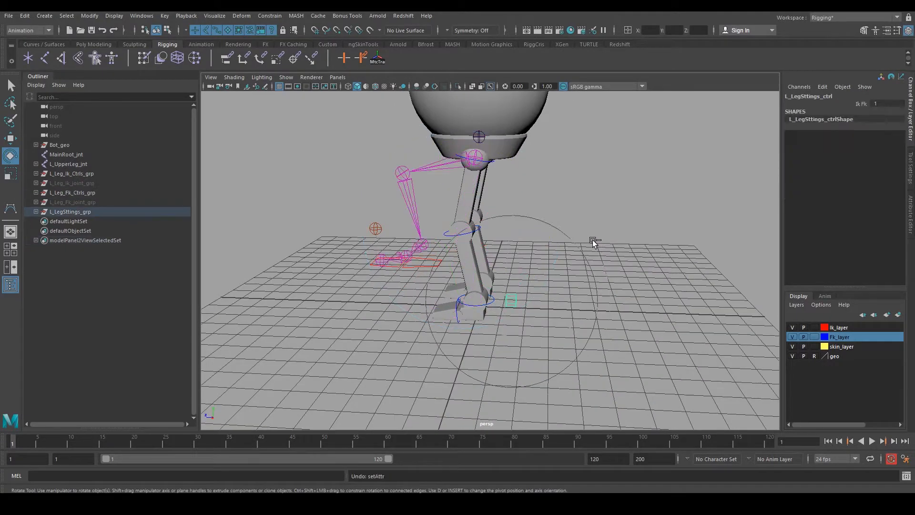
key("ctrl+z")
left_click_drag(502, 248, 269, 242, "alt")
left_click(588, 238)
Step: Toggle the visibility of the groups from L_Leg_Ik_joint_grp through L_Leg_Fk_joint_grp to show both joint groups
left_click(71, 202)
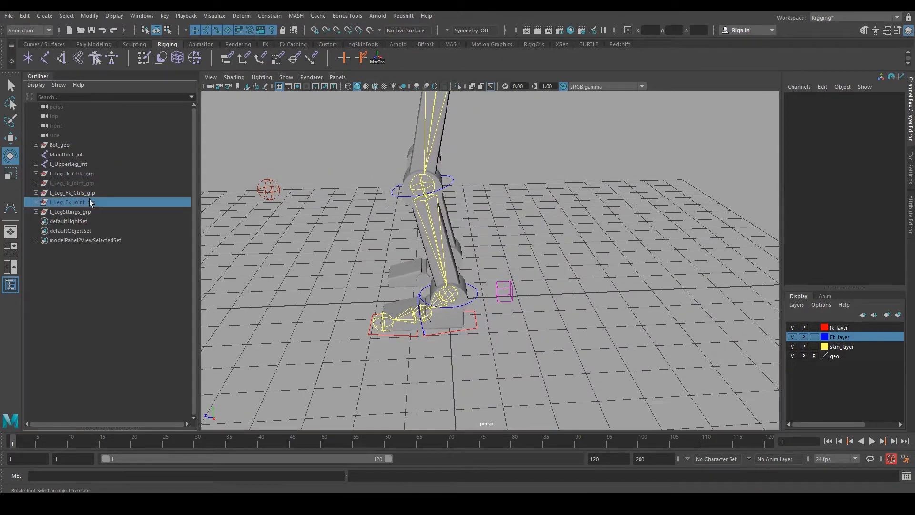
left_click(90, 185, "shift")
key("h")
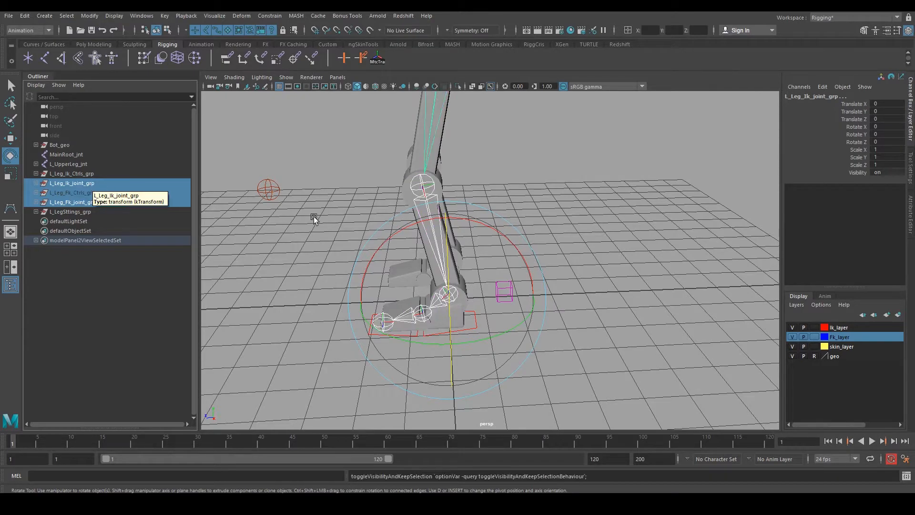
Step: Examine the left leg's joints and controls from several angles and distances
left_click(593, 227)
left_click_drag(593, 228, 547, 242, "alt")
right_click_drag(548, 242, 591, 273, "alt")
middle_click_drag(591, 273, 601, 383, "alt")
left_click_drag(602, 386, 600, 302, "alt")
right_click_drag(601, 302, 476, 246, "alt")
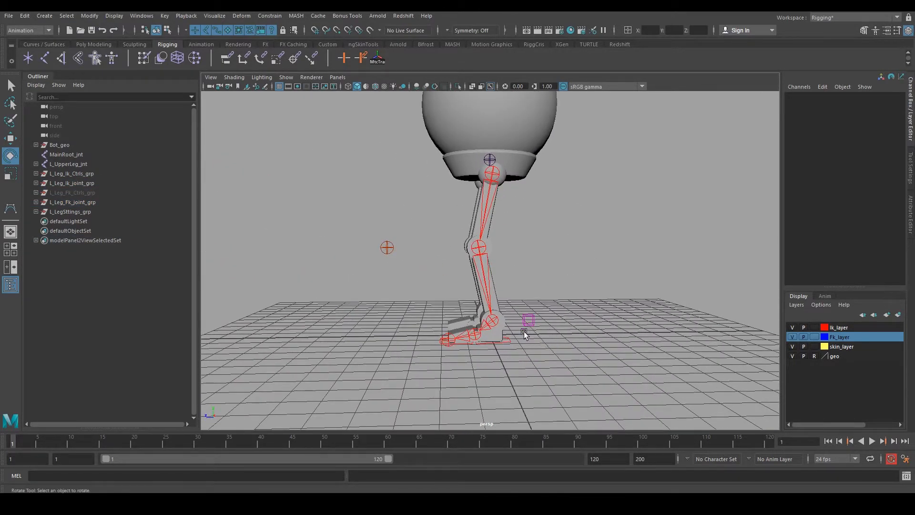
left_click_drag(526, 330, 587, 336, "alt")
right_click_drag(566, 290, 619, 365, "alt")
middle_click_drag(619, 365, 555, 299, "alt")
right_click_drag(506, 293, 526, 307, "alt")
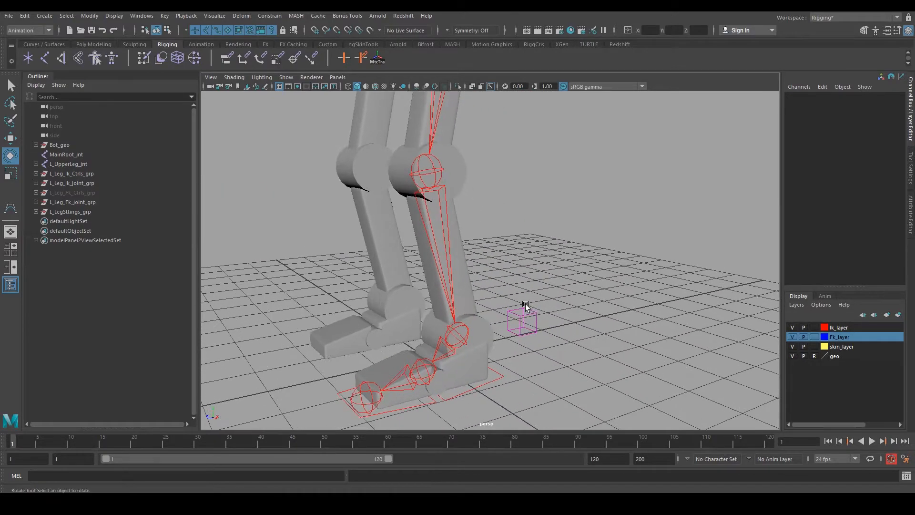
left_click(525, 308)
middle_click_drag(557, 318, 573, 341, "alt")
right_click_drag(574, 341, 517, 249, "alt")
left_click_drag(516, 249, 578, 276, "alt")
left_click(635, 252)
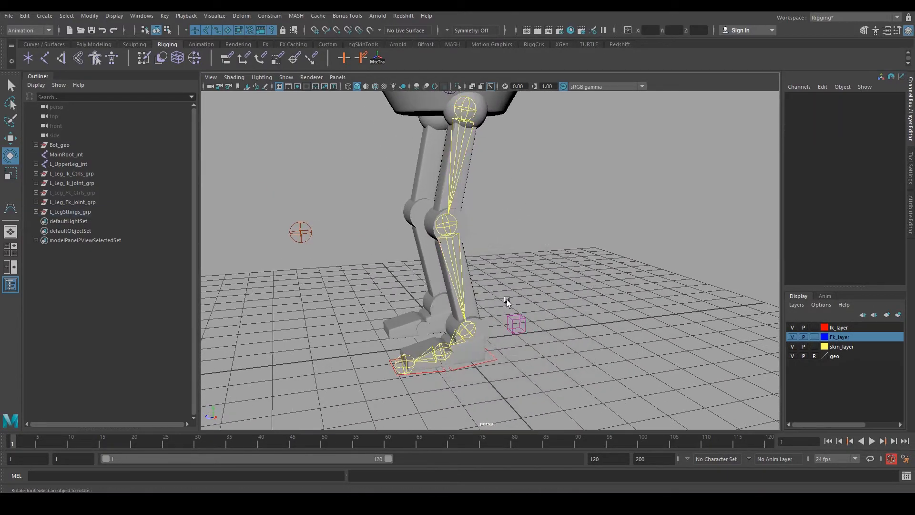
Step: Load L_LegSttings_ctrl as the driver in Set Driven Key and move the window clear of the leg
left_click(513, 315)
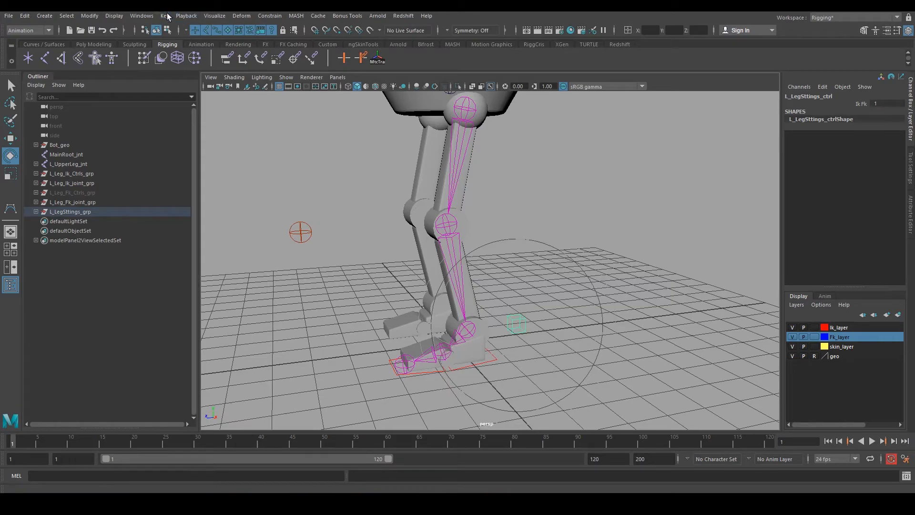
left_click(165, 16)
mouse_move(218, 93)
left_click(334, 104)
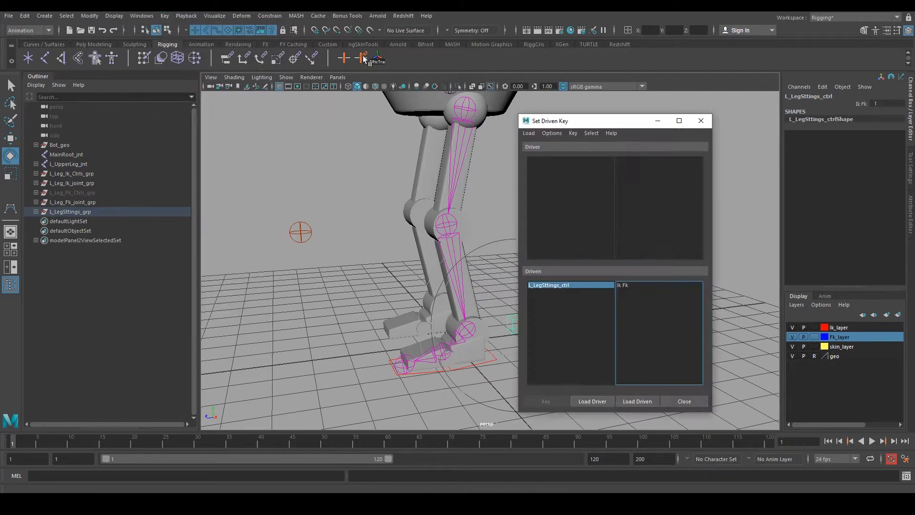
left_click(593, 401)
left_click_drag(588, 125, 765, 128)
middle_click_drag(535, 220, 507, 204, "alt")
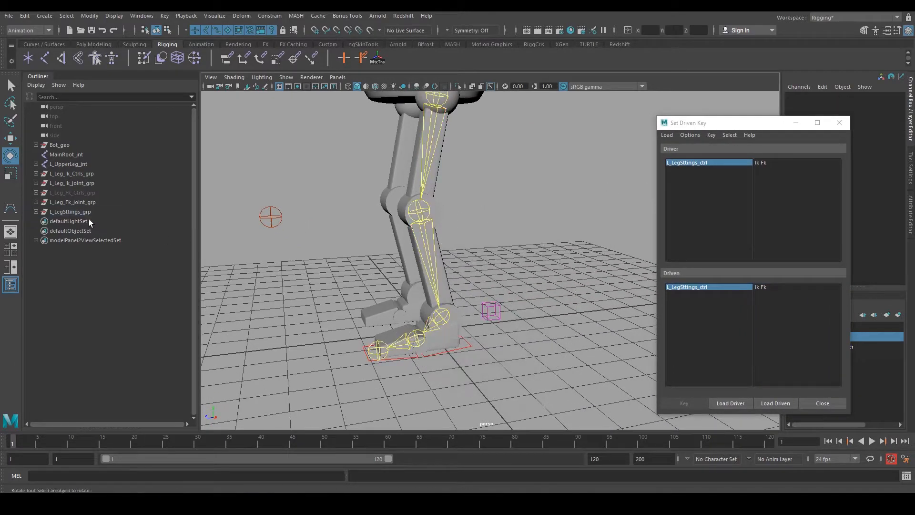
Step: Unhide L_Leg_Fk_Ctrls_grp and load it together with L_Leg_Ik_Ctrls_grp as the driven objects
left_click(71, 211)
left_click(72, 202)
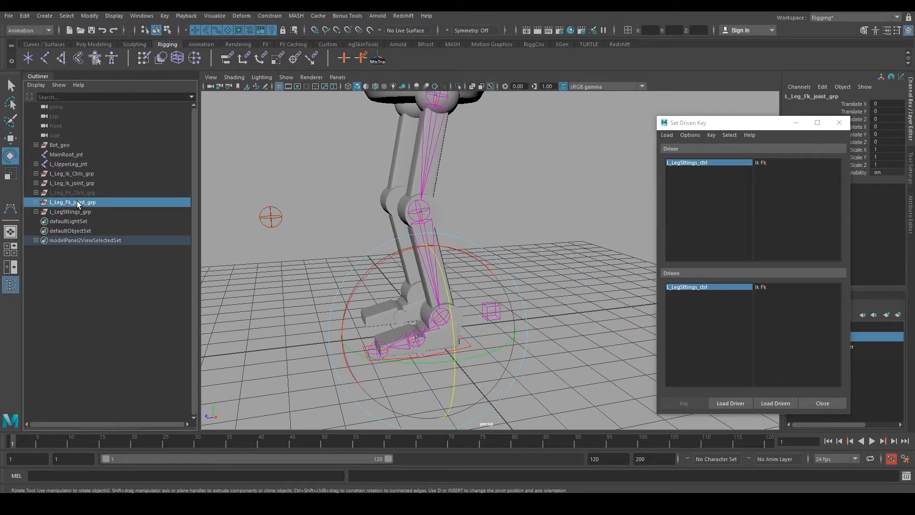
left_click(84, 191)
key("h")
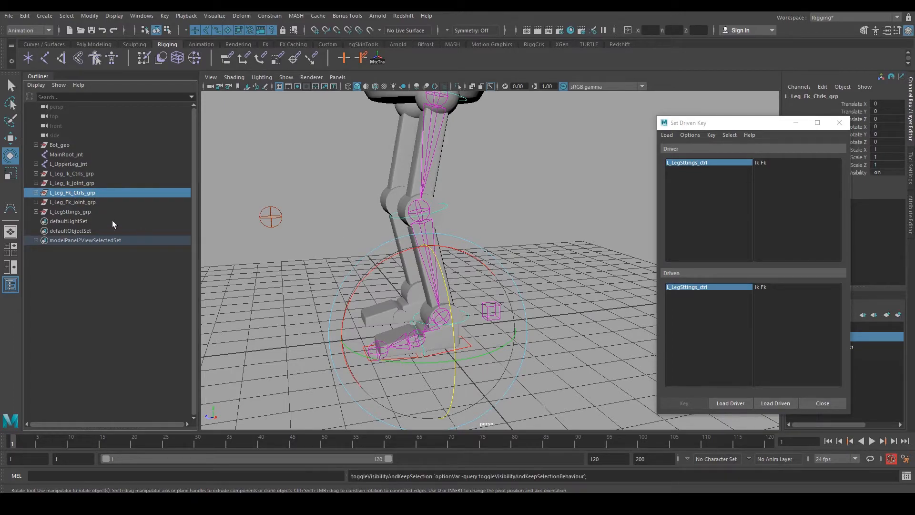
left_click(83, 174, "ctrl")
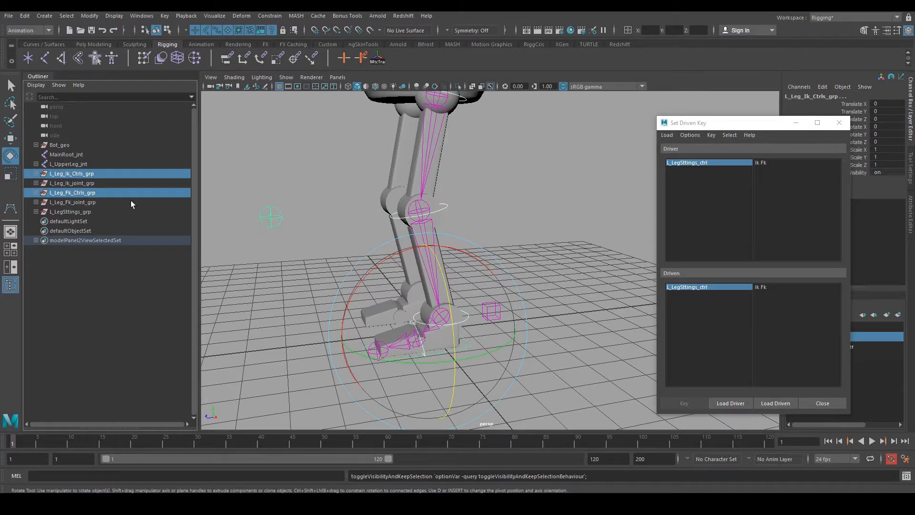
left_click(772, 403)
left_click_drag(579, 296, 650, 222, "alt")
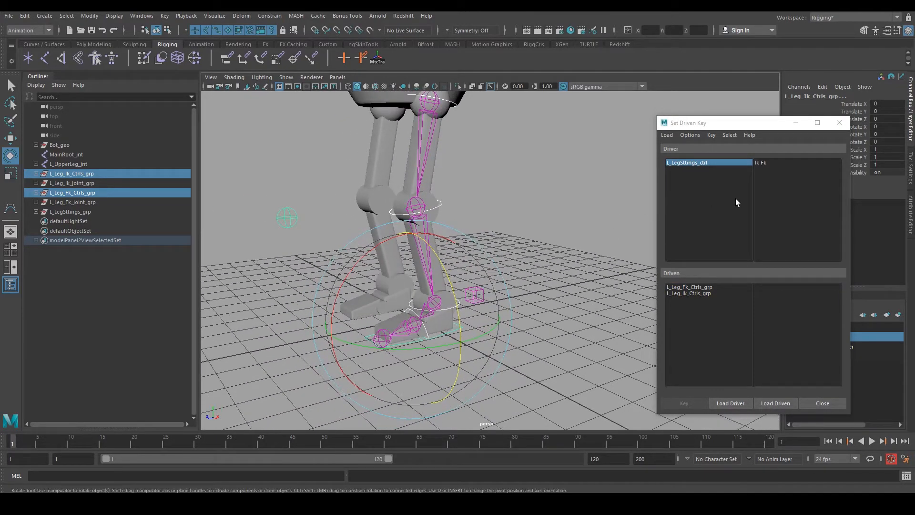
Step: Key L_Leg_Ik_Ctrls_grp's Visibility on against L_LegSttings_ctrl's Ik Fk at 1
left_click(730, 162)
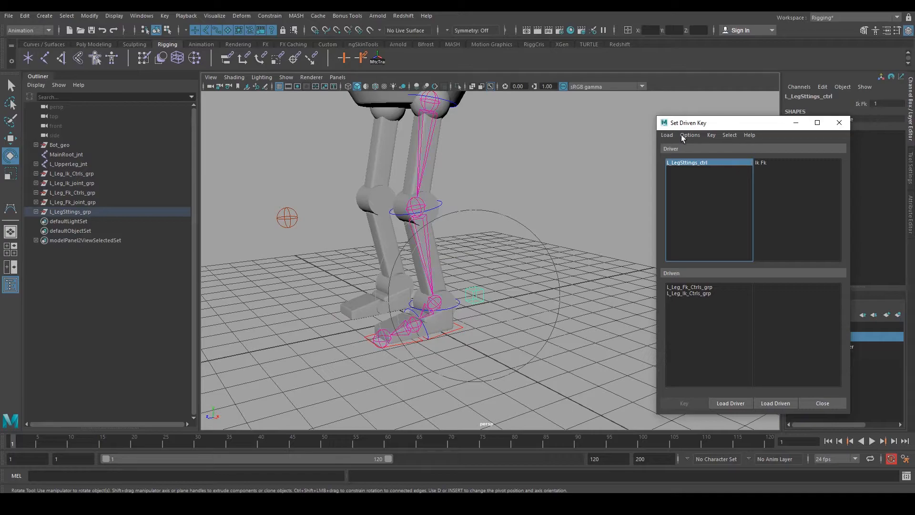
left_click(767, 163)
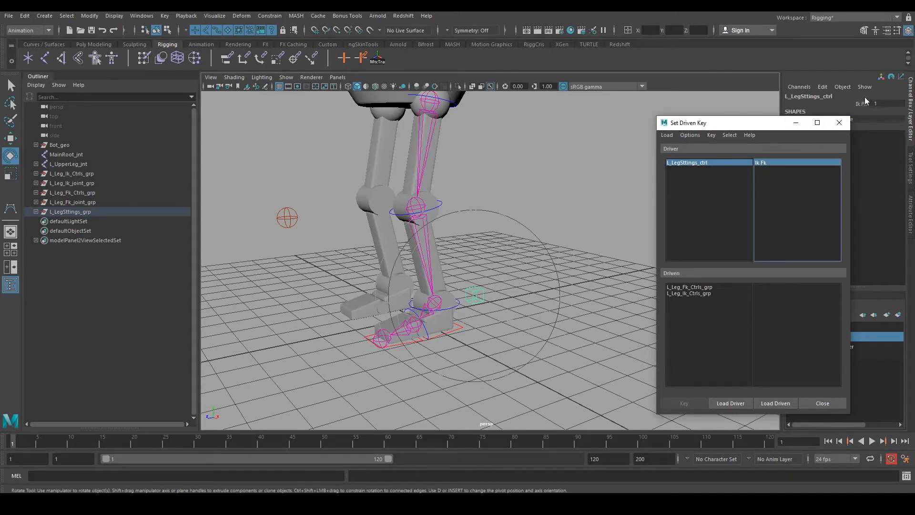
left_click(577, 200)
left_click(478, 296)
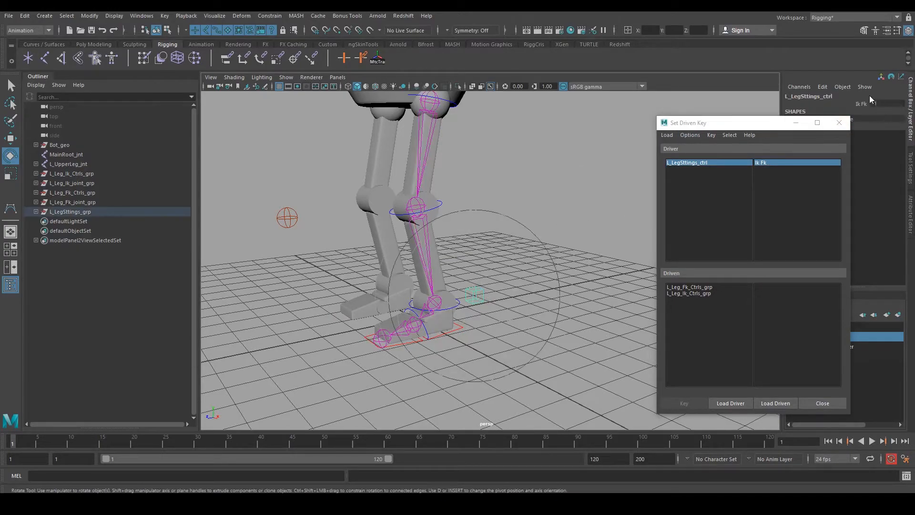
left_click(772, 163)
left_click(704, 293)
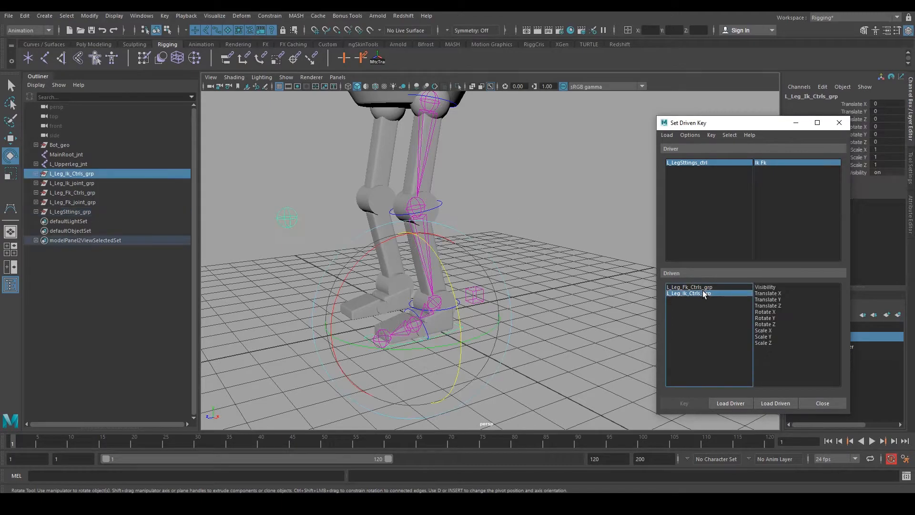
left_click(765, 287)
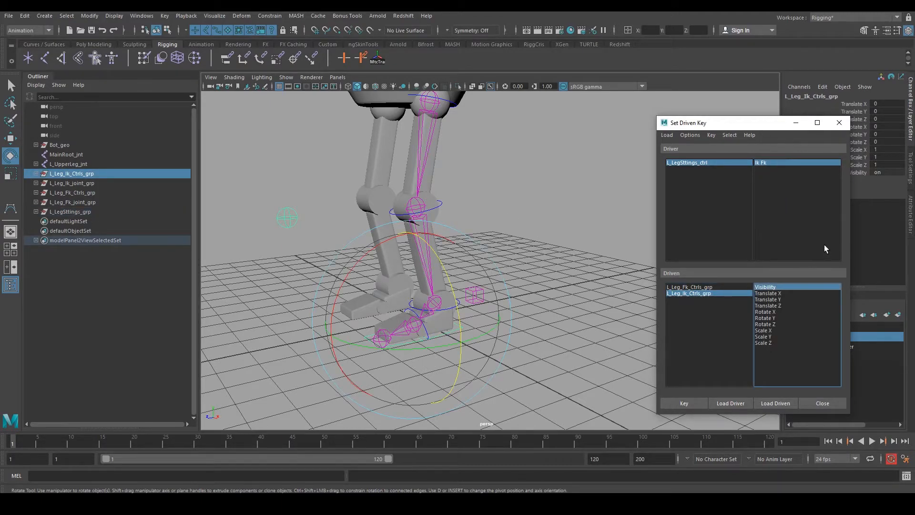
left_click(684, 403)
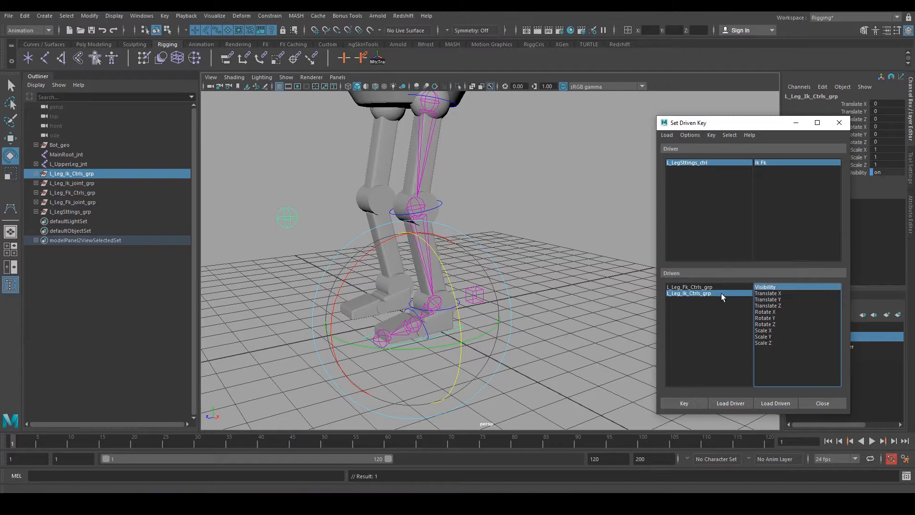
Step: Key L_Leg_Fk_Ctrls_grp's Visibility off against L_LegSttings_ctrl's Ik Fk at 1
left_click(704, 287)
left_click_drag(766, 125, 726, 124)
left_click(853, 172)
middle_click_drag(536, 158, 503, 155)
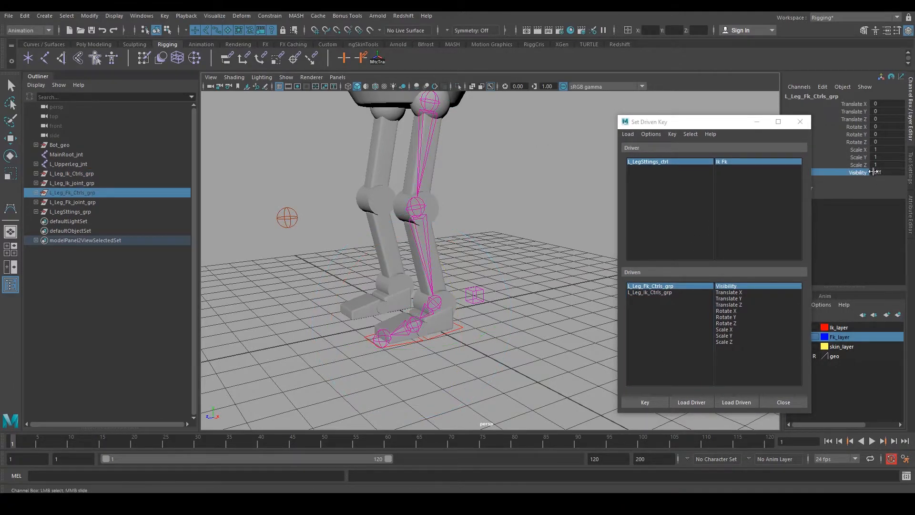
left_click(638, 401)
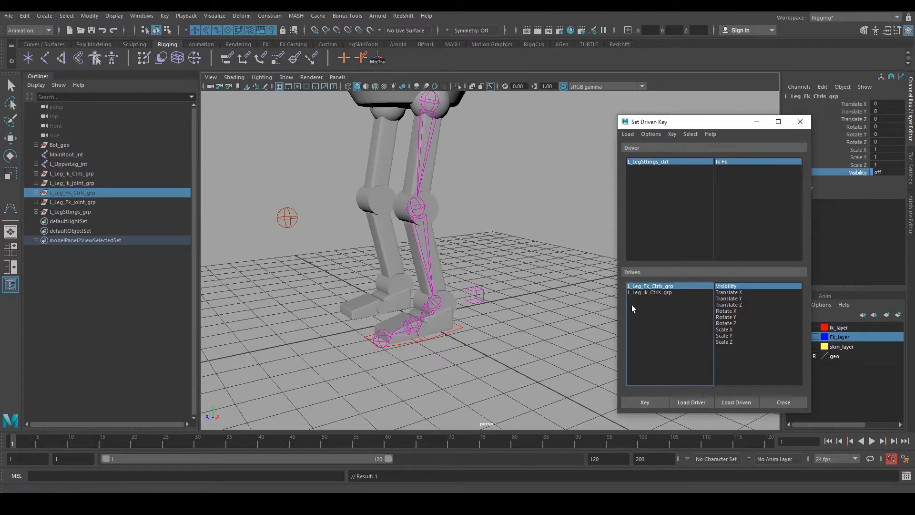
Step: Set L_LegSttings_ctrl's Ik Fk to 0 and key L_Leg_Fk_Ctrls_grp's Visibility on against it
left_click(474, 291)
key("e")
left_click(858, 104)
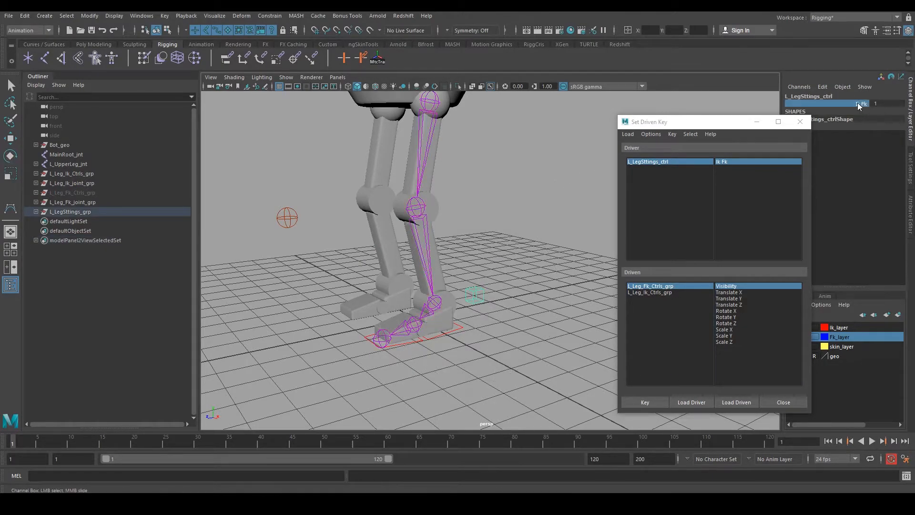
middle_click_drag(582, 138, 478, 155)
left_click(675, 287)
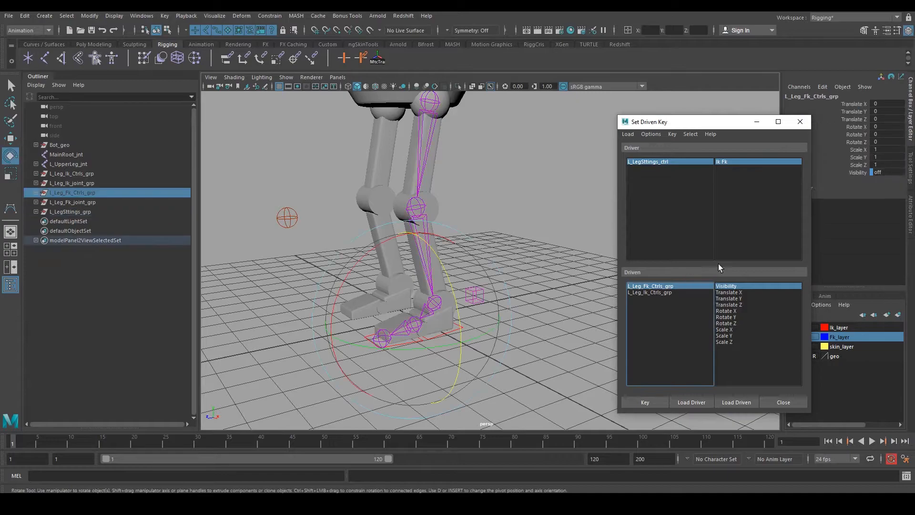
left_click(858, 172)
middle_click_drag(575, 165, 700, 204)
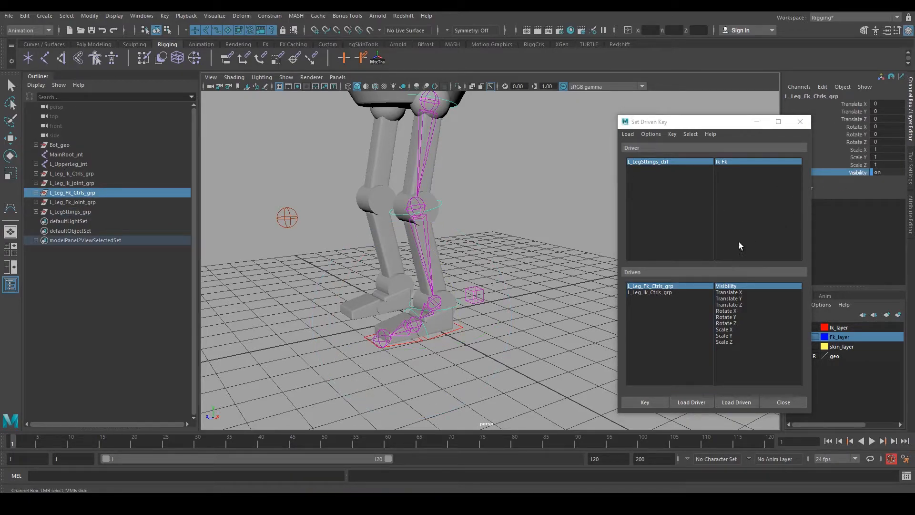
left_click(645, 402)
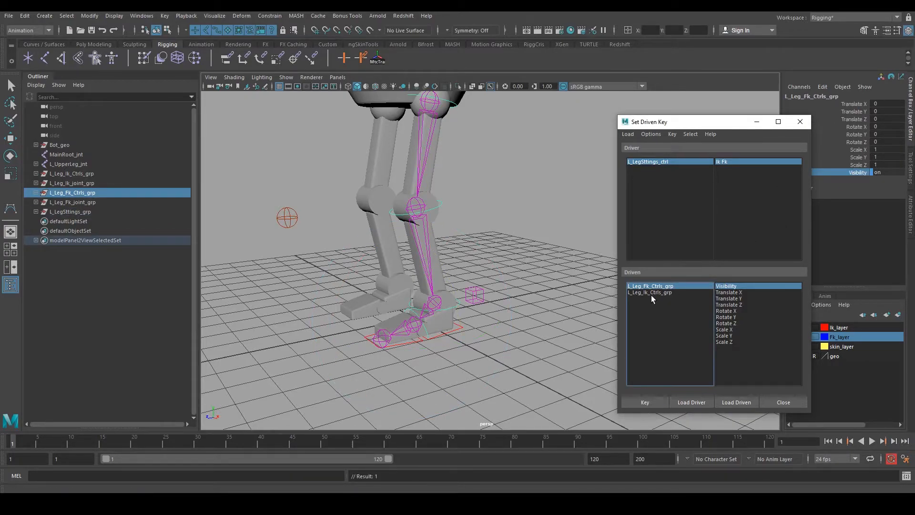
Step: Key L_Leg_Ik_Ctrls_grp's Visibility off against Ik Fk at 0 and close Set Driven Key
left_click(654, 293)
left_click(858, 173)
middle_click_drag(598, 176, 534, 175)
left_click(639, 402)
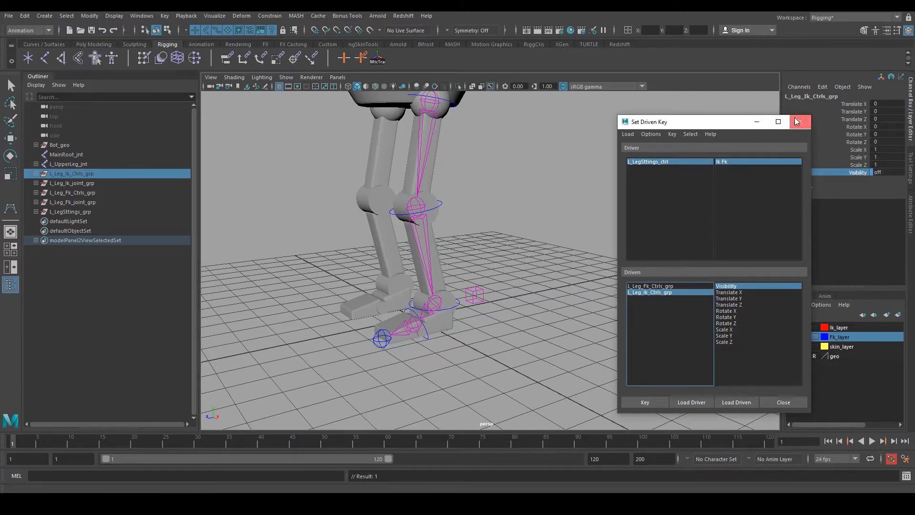
left_click(800, 121)
Step: Test the FK leg by rotating L_UpperLeg_Fk_ctrl forward and bending the knee with L_LowerLeg_Fk_ctrl
left_click_drag(596, 170, 596, 193, "alt")
middle_click_drag(596, 193, 601, 262, "alt")
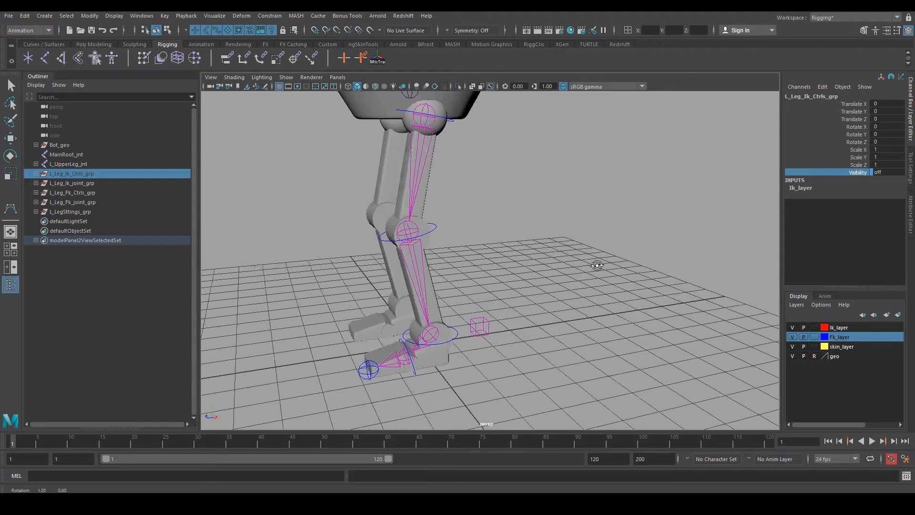
left_click_drag(601, 266, 588, 271, "alt")
left_click(475, 336)
left_click(452, 128)
left_click(453, 131)
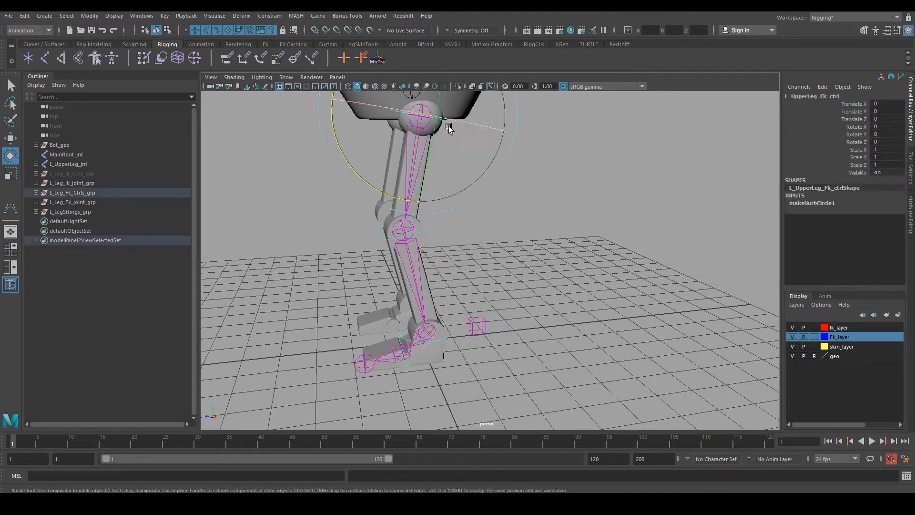
left_click_drag(404, 204, 294, 154)
left_click(309, 176)
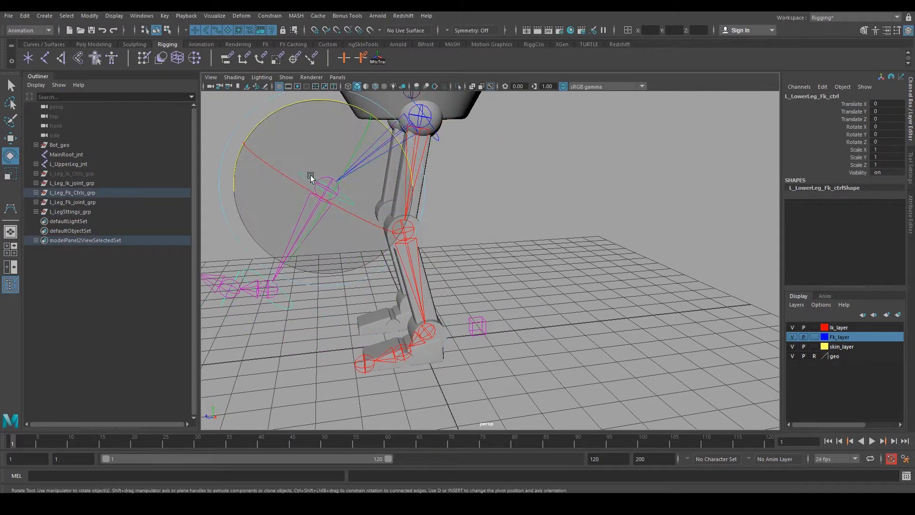
left_click_drag(393, 130, 339, 102)
Step: Switch L_LegSttings_ctrl's Ik Fk to 1 and test the IK leg by moving L_Foot_ctrl
left_click(478, 326)
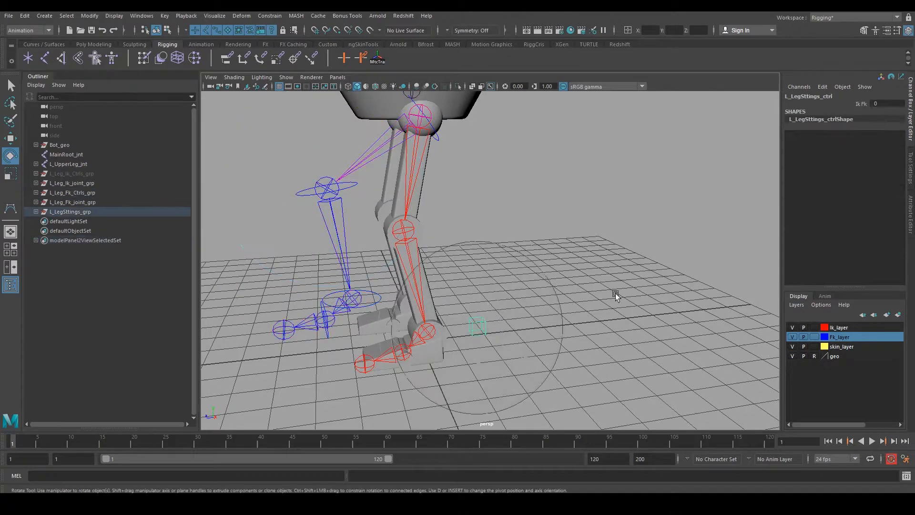
left_click(858, 104)
middle_click_drag(501, 197, 744, 237)
middle_click_drag(572, 298, 636, 262, "alt")
left_click_drag(636, 262, 628, 252, "alt")
left_click(517, 317)
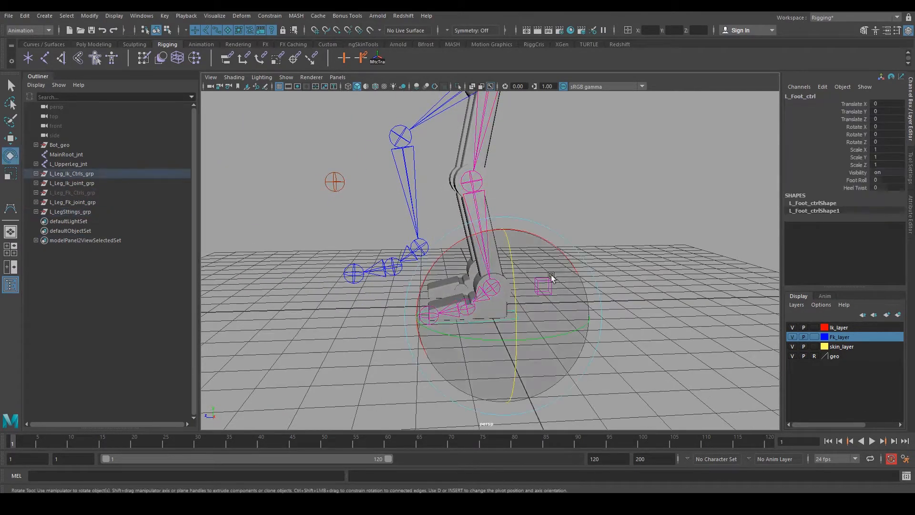
middle_click_drag(545, 232, 528, 275, "alt")
key("w")
left_click_drag(423, 288, 352, 257)
Step: Undo all the left leg's test poses and the Ik Fk switch
key("ctrl+z")
key("ctrl+z")
key("ctrl+z")
key("ctrl+z")
key("ctrl+z")
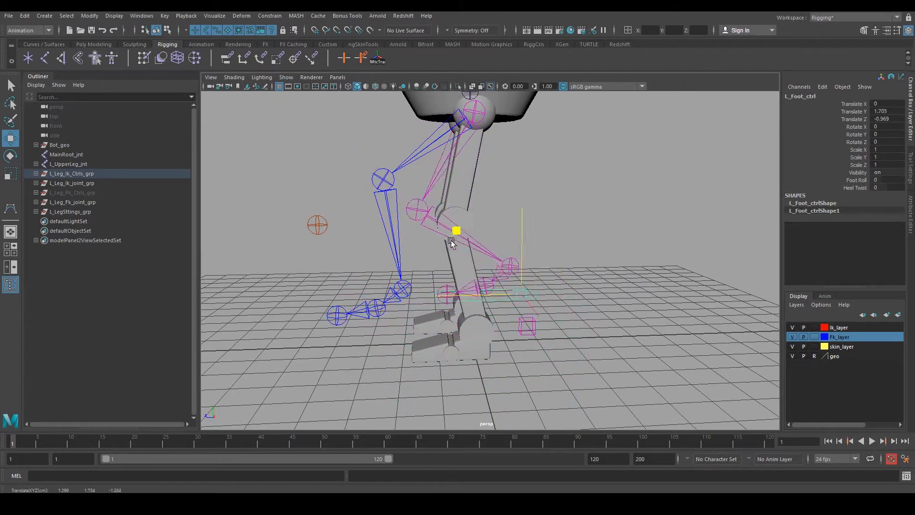
key("ctrl+z")
key("ctrl+z")
key("ctrl+z")
key("ctrl+z")
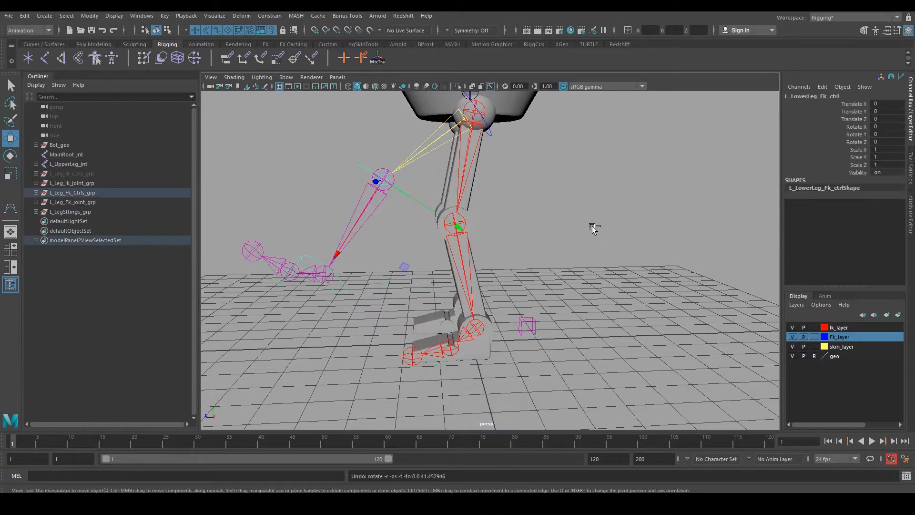
Step: Examine the pelvis, the root joint and the left leg from several angles and distances
left_click_drag(503, 235, 599, 230, "alt")
right_click_drag(599, 230, 530, 210, "alt")
left_click_drag(530, 210, 554, 222, "alt")
right_click_drag(553, 222, 567, 228, "alt")
middle_click_drag(567, 229, 553, 267, "alt")
mouse_move(552, 267)
left_mouse_down("alt")
mouse_move(528, 262)
mouse_move(563, 257)
left_mouse_up("alt")
right_click_drag(562, 257, 644, 290, "alt")
middle_click_drag(643, 291, 639, 343, "alt")
right_click_drag(640, 343, 571, 281, "alt")
left_click_drag(571, 281, 587, 283, "alt")
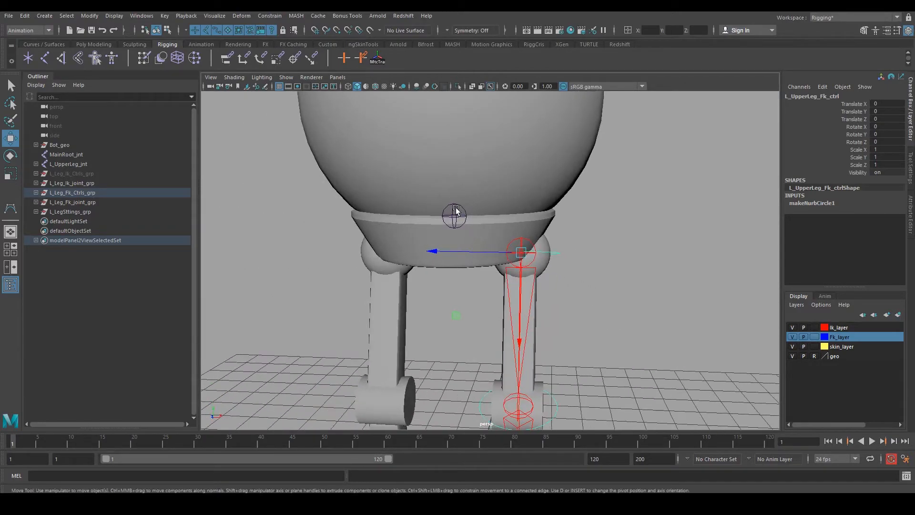
left_click_drag(527, 247, 506, 253, "alt")
left_click(573, 248)
left_click_drag(574, 248, 594, 245, "alt")
right_click_drag(594, 244, 493, 244, "alt")
left_click_drag(493, 244, 483, 271, "alt")
middle_click_drag(482, 270, 482, 203, "alt")
right_click_drag(482, 202, 528, 271, "alt")
middle_click_drag(528, 270, 527, 217, "alt")
Step: Hide the geo, skin_layer, Fk_layer and Ik_layer display layers along with the L_LegSttings_grp group
left_click(793, 357)
left_click(791, 346)
left_click(793, 337)
left_click(793, 328)
left_click_drag(660, 264, 646, 305, "alt")
right_click_drag(646, 305, 562, 281, "alt")
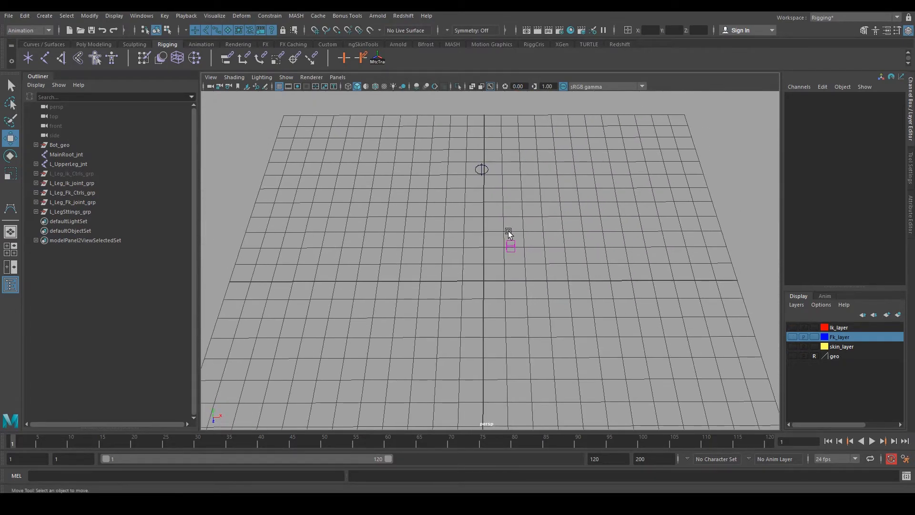
left_click(509, 242)
left_click(103, 211)
key("ctrl+h")
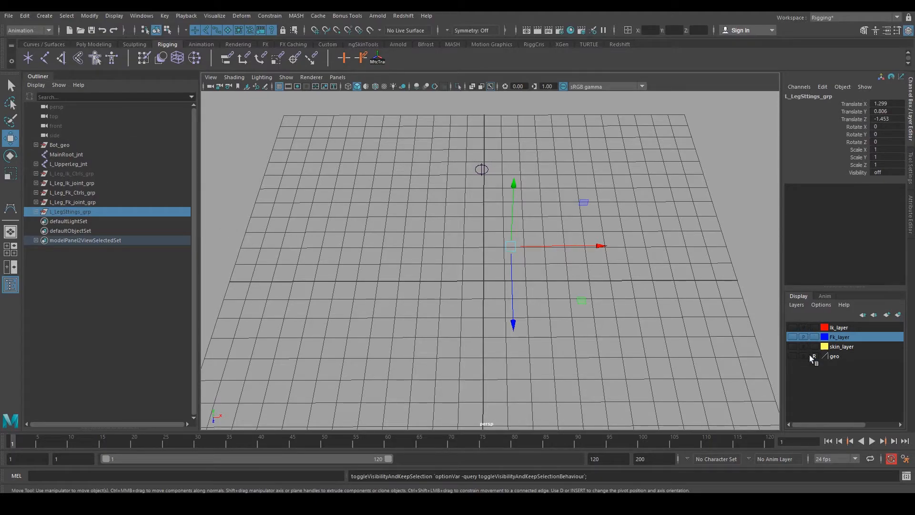
Step: Create a NURBS circle at the grid's origin
left_click_drag(488, 305, 472, 262, "alt")
middle_click_drag(471, 261, 485, 306, "alt")
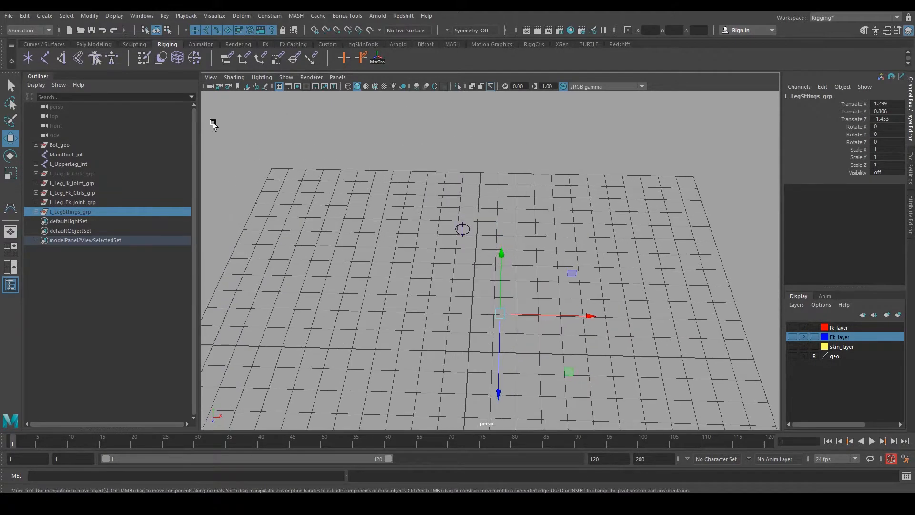
left_click(44, 15)
mouse_move(146, 42)
left_click_drag(498, 224, 523, 257, "alt")
key("space")
key("space")
scroll(421, 270, "down", 5)
middle_click_drag(491, 241, 462, 290, "alt")
right_click_drag(461, 290, 491, 312, "alt")
middle_click_drag(491, 313, 504, 290, "alt")
left_click(43, 16)
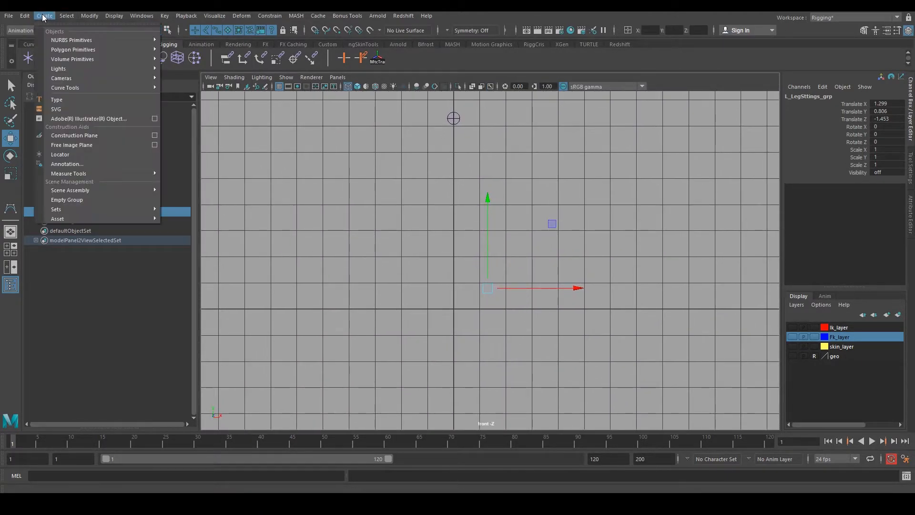
mouse_move(143, 40)
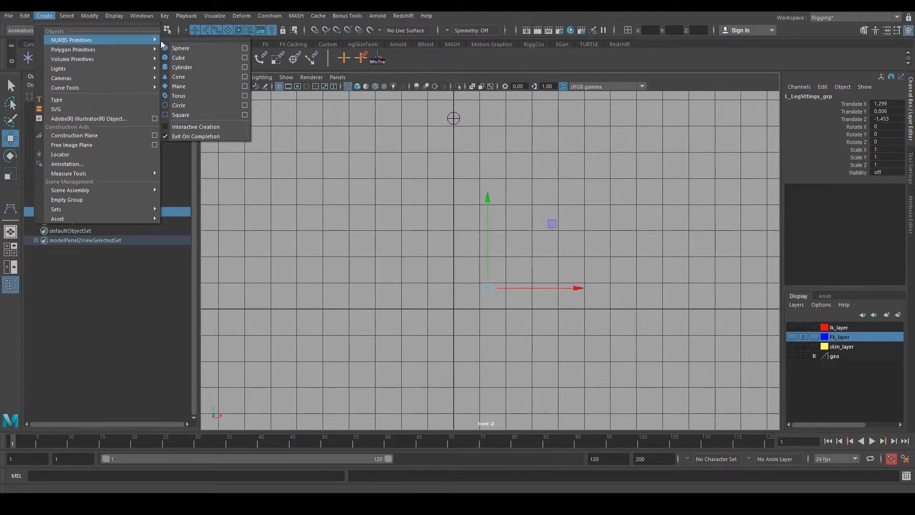
left_click(199, 107)
middle_click_drag(503, 303, 510, 271, "alt")
right_click_drag(510, 272, 540, 318, "alt")
key("space")
key("space")
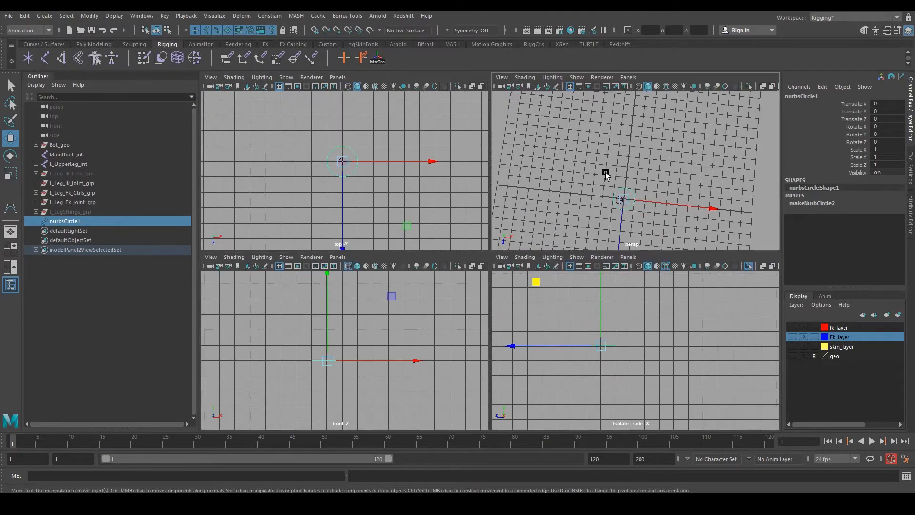
key("space")
key("space")
left_click_drag(614, 251, 514, 198, "alt")
Step: Rename the new NURBS circle as MainRoot_ctrl and copy the name
left_click(93, 221)
double_click(93, 221)
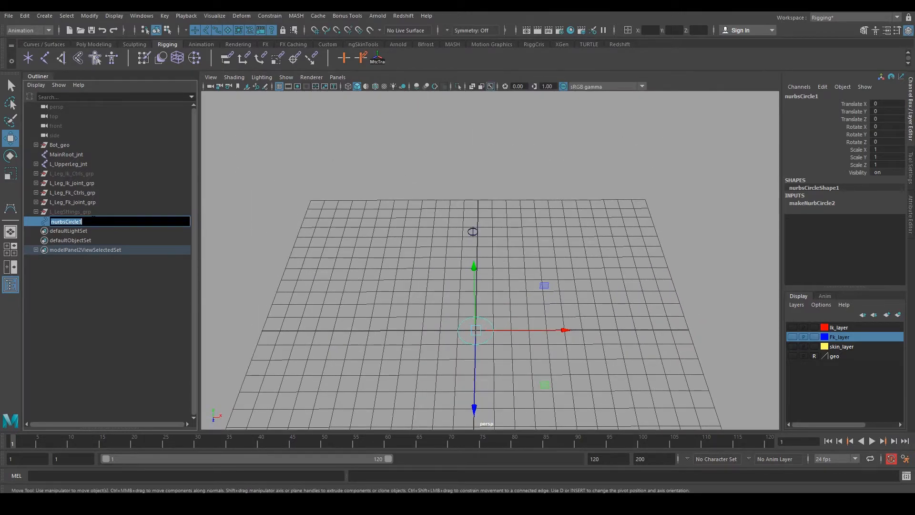
type("MainRoot_ctrl")
key("ctrl+a")
key("ctrl+c")
key("Return")
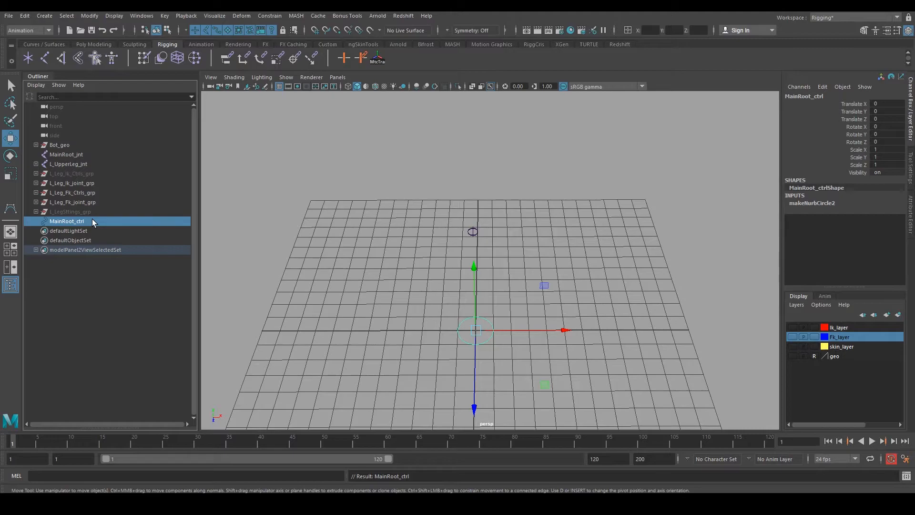
Step: Group MainRoot_ctrl twice and name the inner group MainRoot_sdk
key("ctrl+g")
key("ctrl+g")
left_click(66, 232)
double_click(66, 232)
key("ctrl+v")
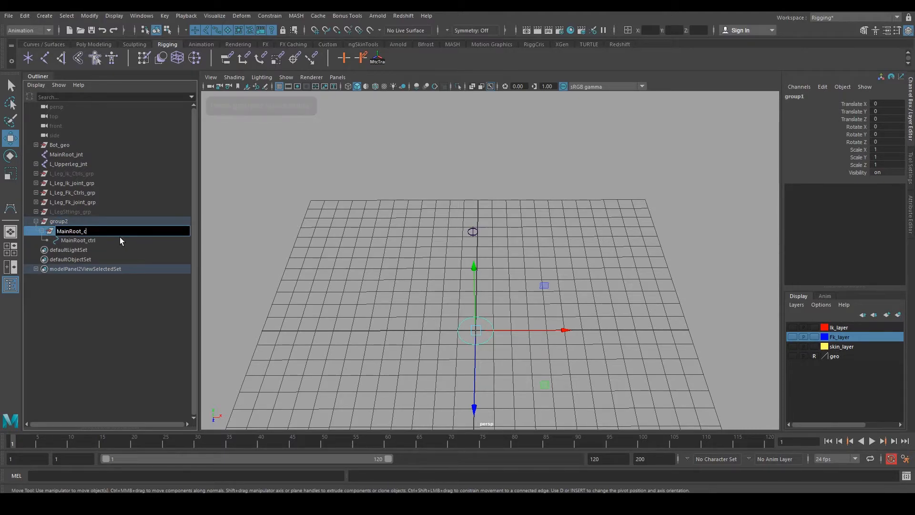
key("BackSpace")
key("BackSpace")
key("BackSpace")
type("sdk")
key("Return")
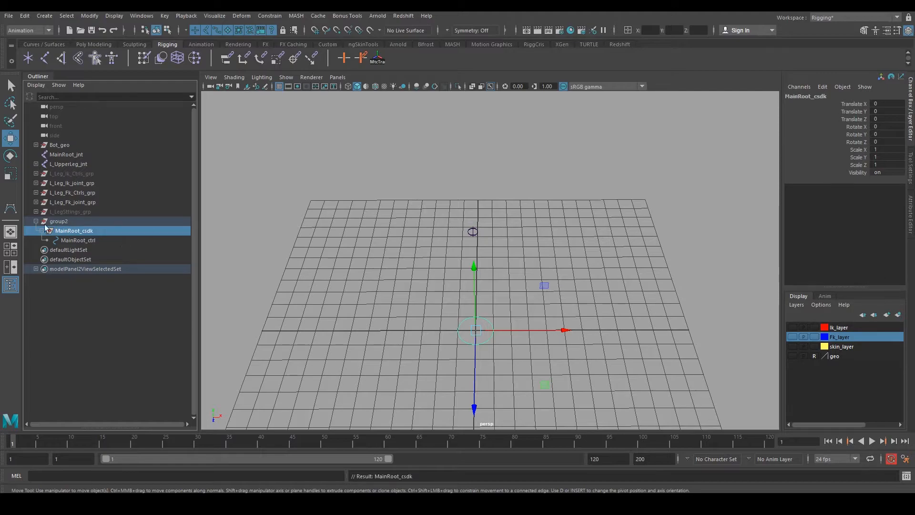
double_click(88, 232)
left_click(87, 231)
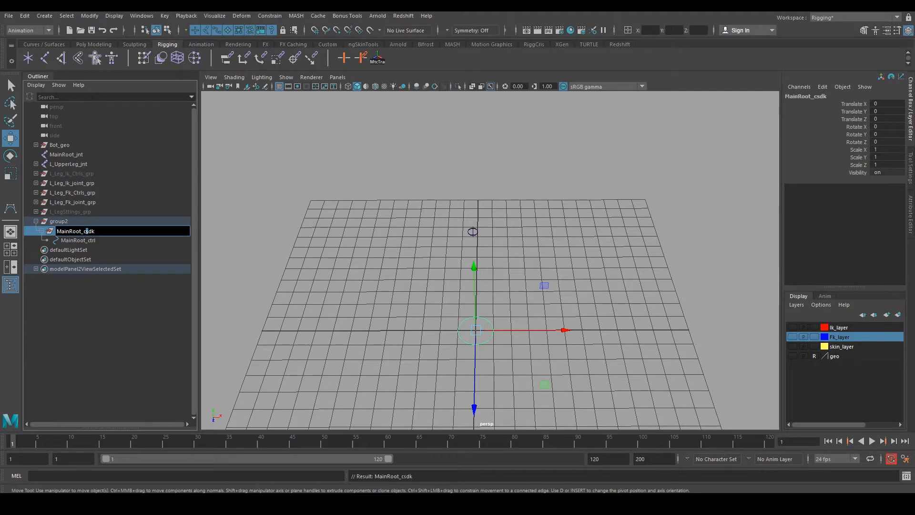
Step: Rename the outer group as MainRoot_grp
double_click(70, 220)
key("ctrl+v")
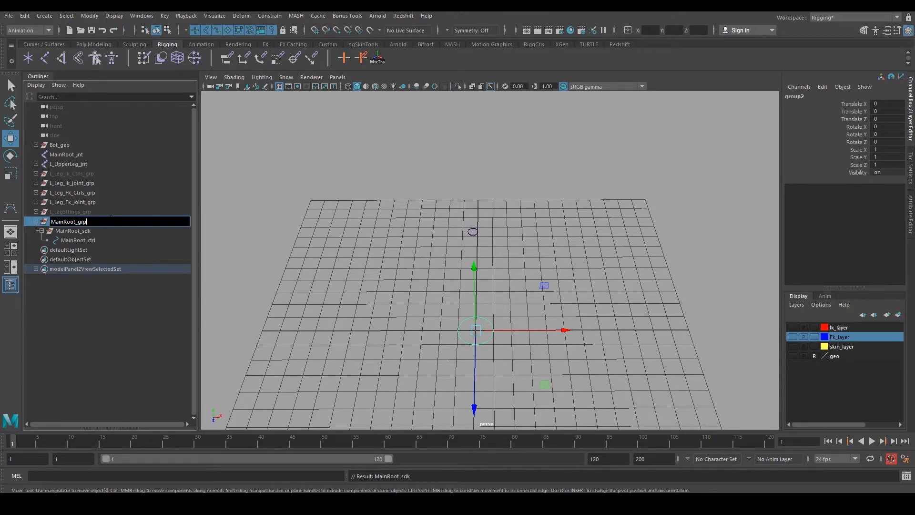
key("Return")
Step: Match all of MainRoot_grp's transforms to MainRoot_jnt
mouse_move(478, 237)
left_mouse_down("alt")
mouse_move(459, 259)
mouse_move(463, 246)
left_mouse_up("alt")
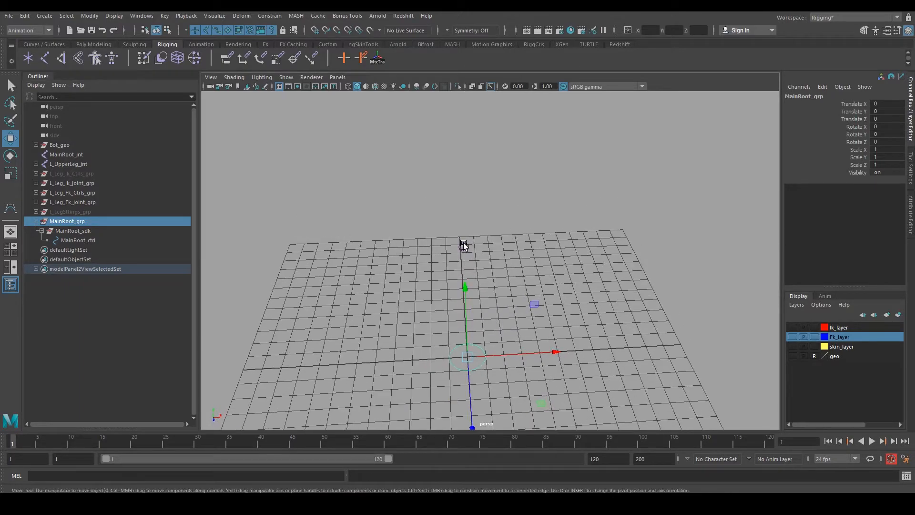
left_click(463, 246, "shift")
left_click(44, 16)
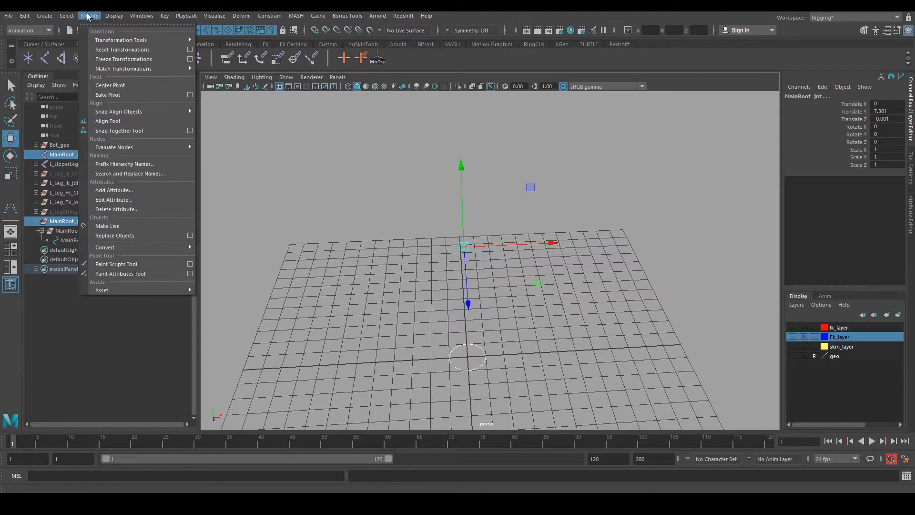
mouse_move(132, 68)
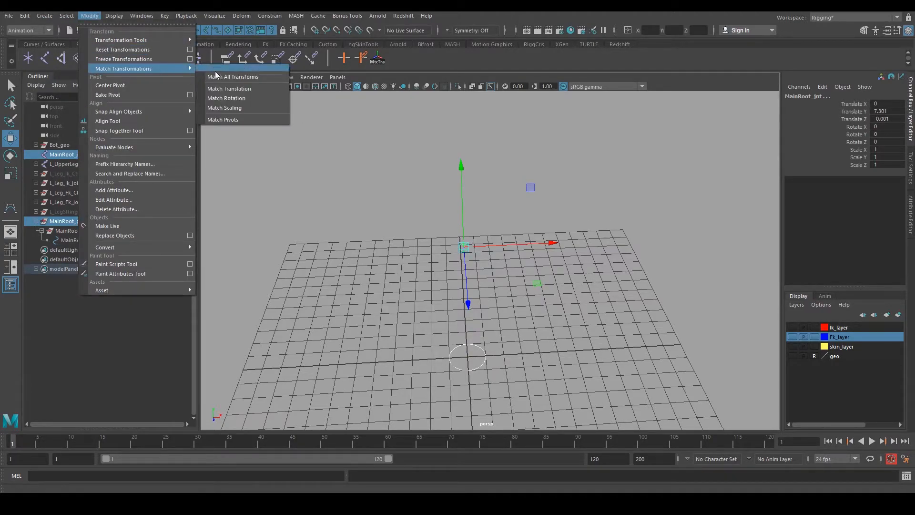
left_click(242, 78)
left_click_drag(457, 200, 463, 183, "alt")
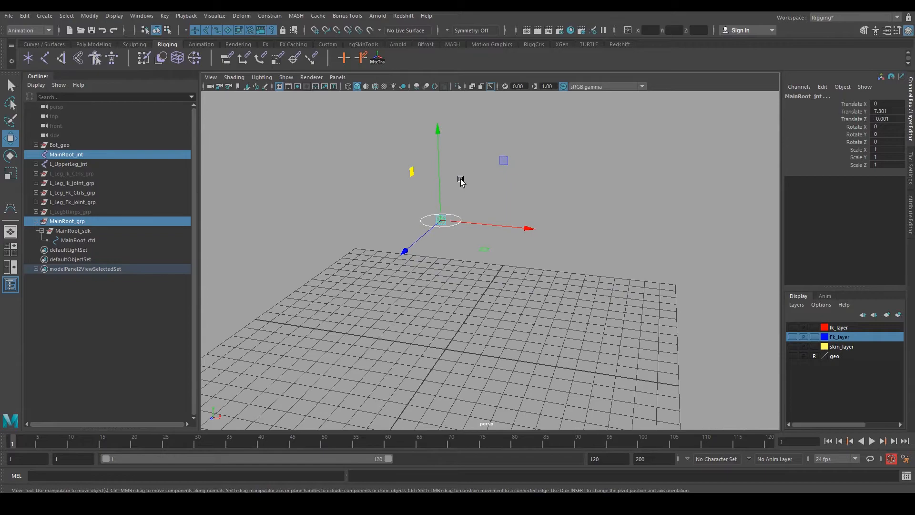
Step: Show the geo layer and scale all of MainRoot_ctrl's control vertices up until the circle surrounds the pelvis
left_click(121, 221)
left_click(167, 30)
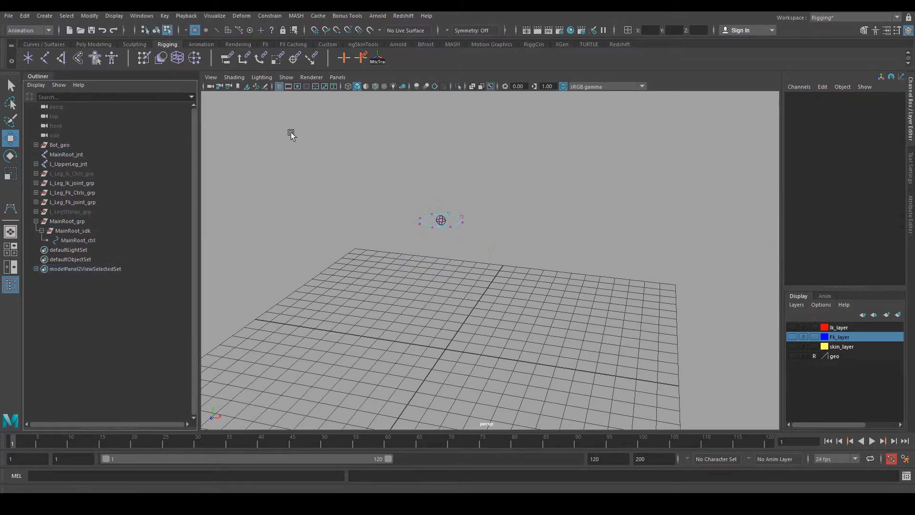
left_click_drag(257, 112, 525, 277)
key("e")
left_click(792, 356)
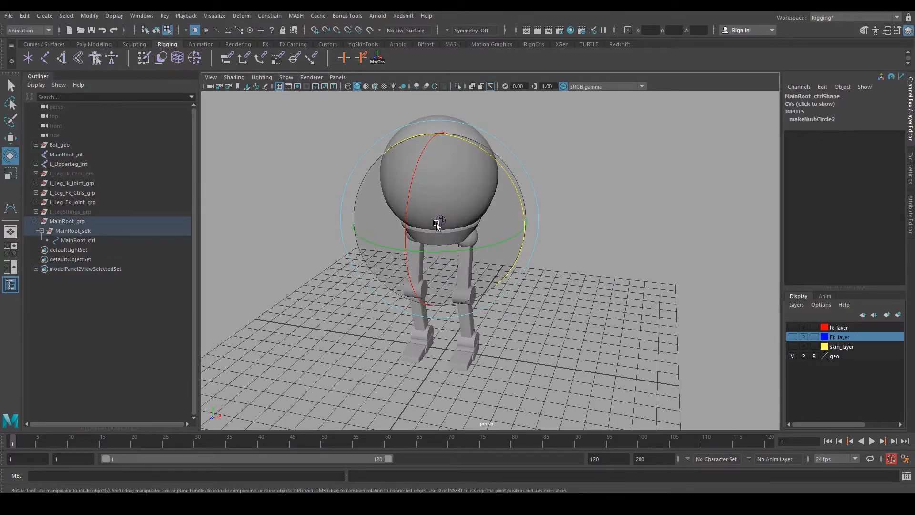
key("r")
mouse_move(439, 223)
left_mouse_down()
mouse_move(482, 232)
mouse_move(444, 229)
left_mouse_up()
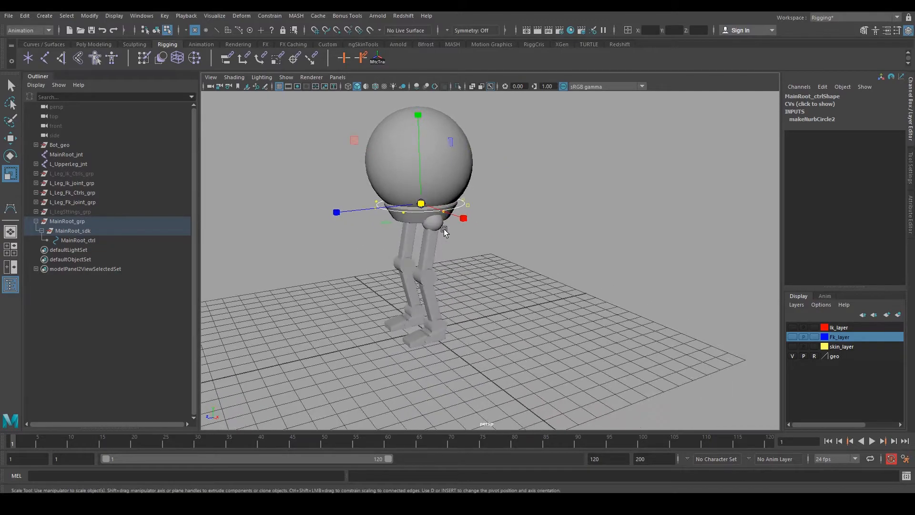
right_click_drag(445, 229, 492, 264, "alt")
middle_click_drag(491, 264, 545, 299, "alt")
left_click_drag(545, 299, 583, 306, "alt")
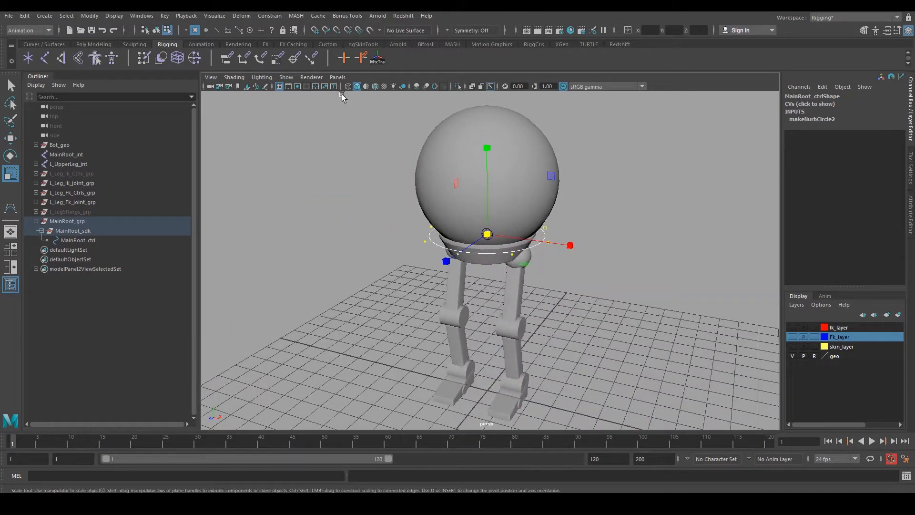
Step: Enable drawing overrides on MainRoot_ctrl and set its color to yellow
left_click(156, 30)
left_click_drag(676, 241, 601, 231, "alt")
left_click(524, 225)
left_click(523, 229)
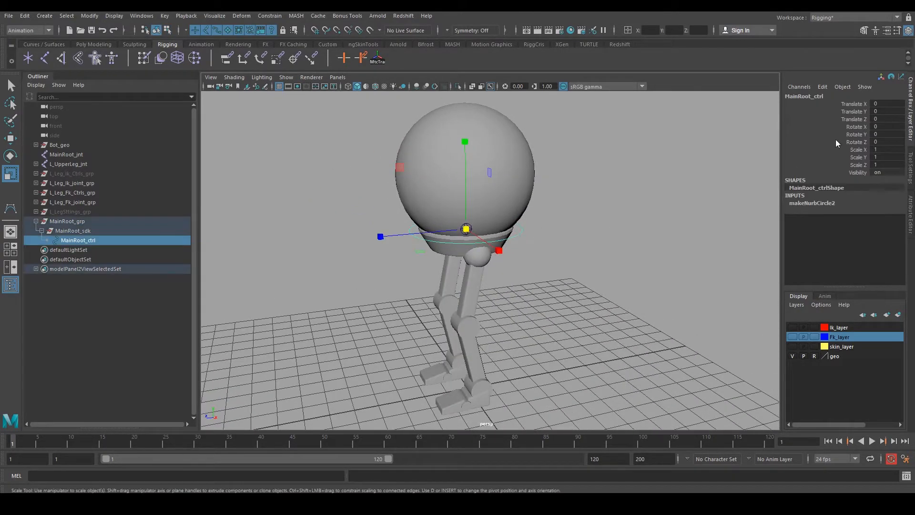
left_click(910, 211)
left_click(706, 94)
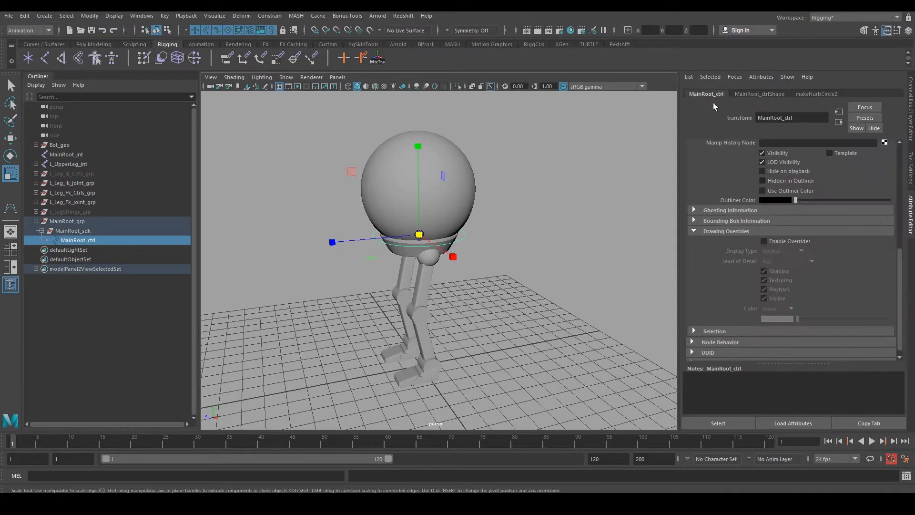
left_click(764, 241)
left_click_drag(803, 316, 843, 325)
left_click(587, 270)
left_click_drag(507, 278, 518, 235, "alt")
left_click(496, 197)
left_click(548, 246)
scroll(539, 259, "down", 4)
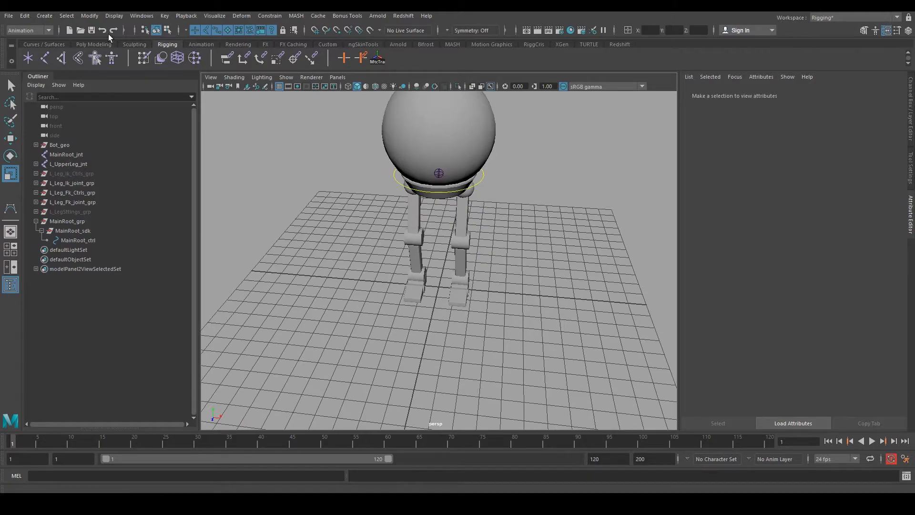
Step: Create a NURBS circle at the origin and scale its control vertices up until it surrounds both feet
left_click(47, 19)
mouse_move(97, 88)
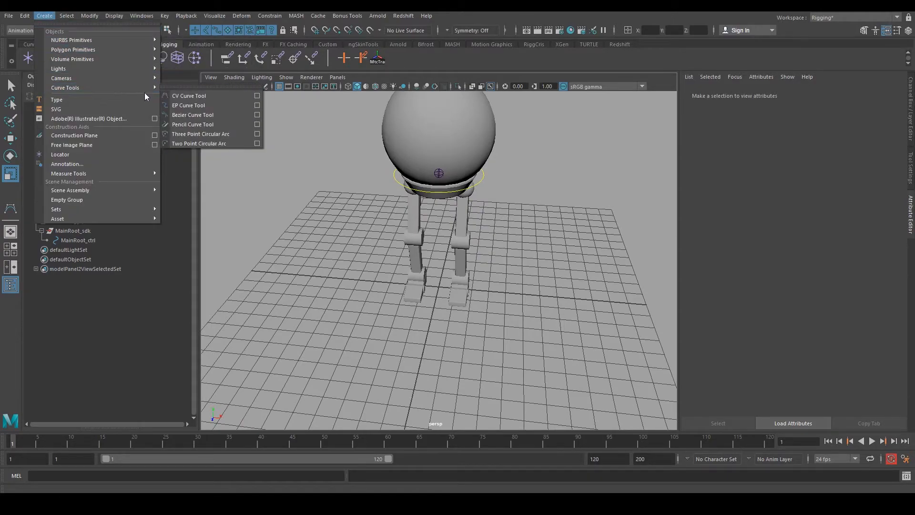
mouse_move(125, 42)
left_click(205, 102)
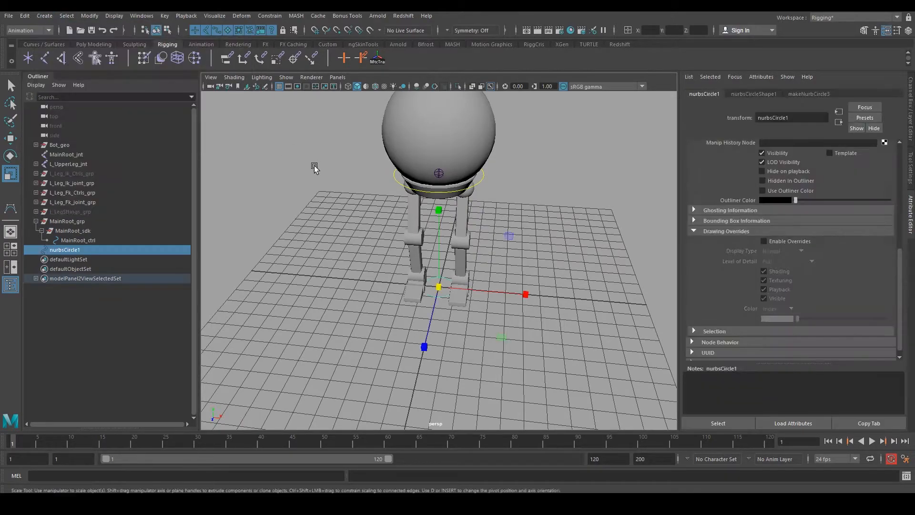
left_click_drag(475, 266, 455, 272, "alt")
scroll(456, 272, "up", 2)
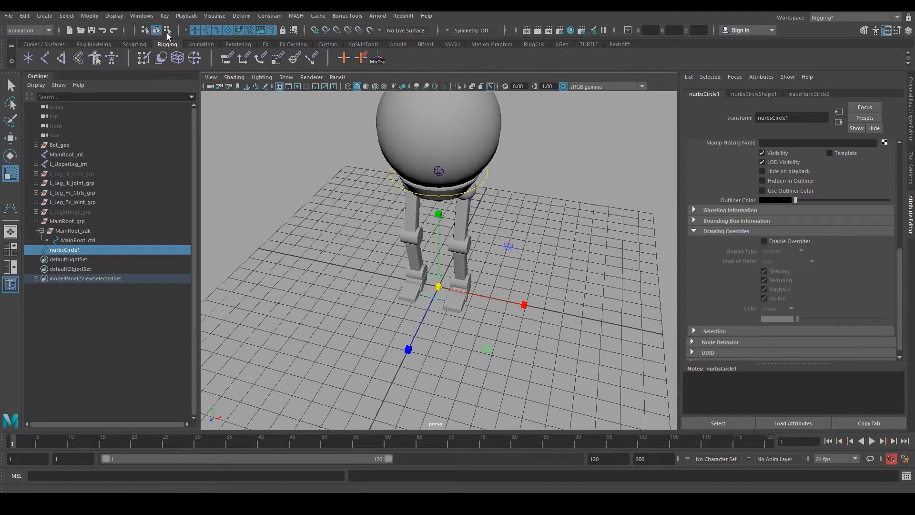
left_click(167, 30)
left_click_drag(527, 375, 351, 200)
left_click_drag(495, 305, 476, 276)
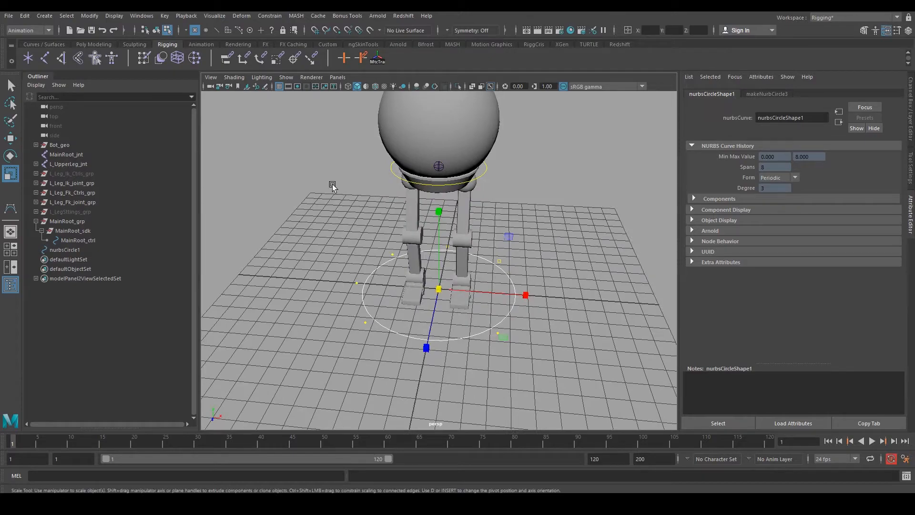
Step: Return to object selection and give the ground circle a green drawing override color
left_click(156, 31)
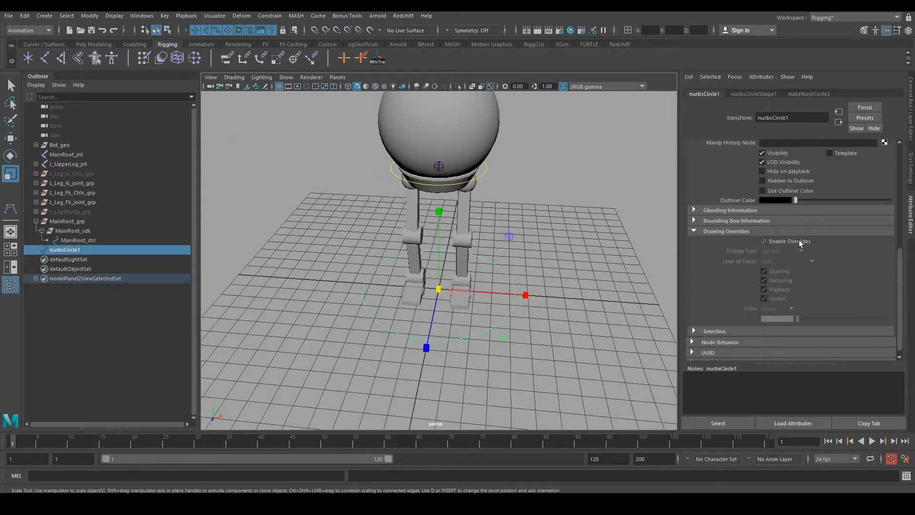
left_click(799, 239)
left_click_drag(808, 319, 836, 324)
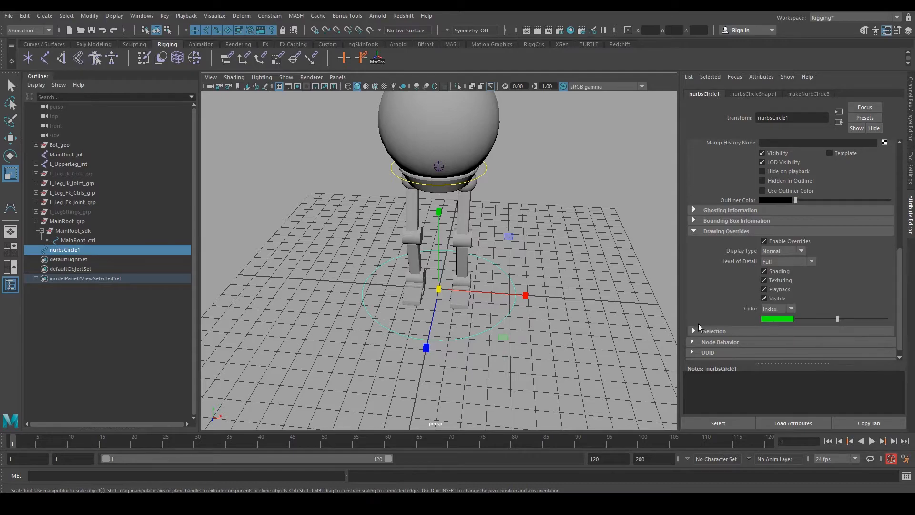
Step: Examine the green ground circle's size and placement around the feet from several angles
left_click(478, 348)
left_click_drag(478, 347, 416, 341, "alt")
right_click_drag(417, 341, 502, 361, "alt")
left_click(534, 323)
left_click(527, 321)
left_click(538, 308)
left_click(523, 315)
left_click(524, 314)
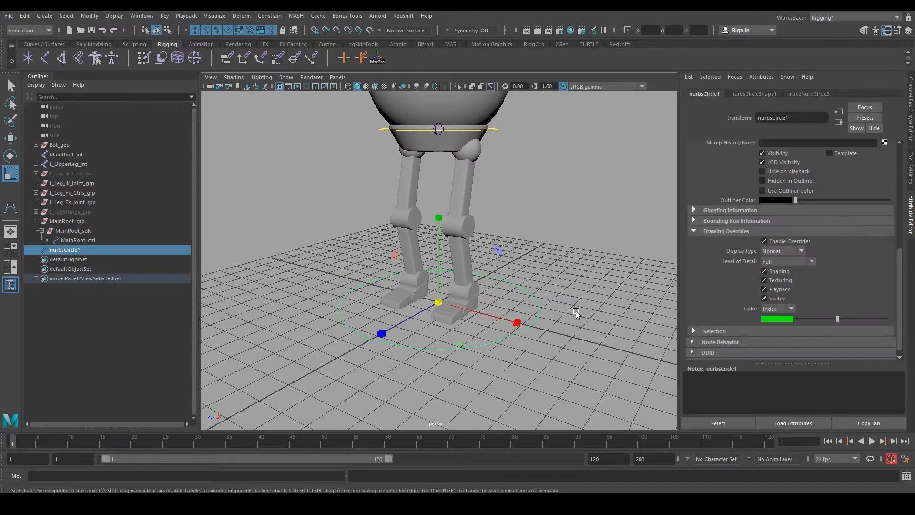
left_click_drag(525, 348, 582, 285, "alt")
left_click(583, 284)
left_click(520, 314)
left_click(538, 268)
left_click(523, 306)
left_click(577, 274)
left_click(520, 316)
left_click(542, 268)
left_click(524, 311)
left_click_drag(563, 286, 590, 273, "alt")
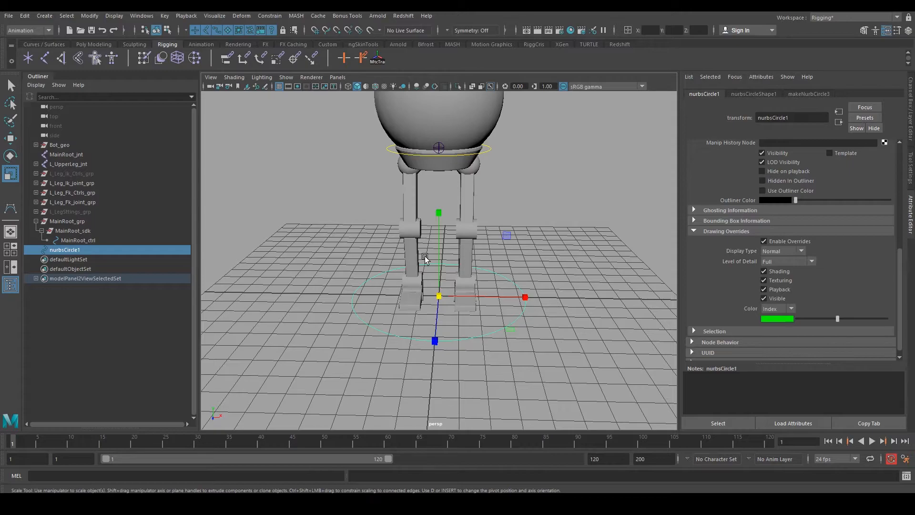
scroll(444, 269, "up", 2)
left_click_drag(443, 269, 460, 272, "alt")
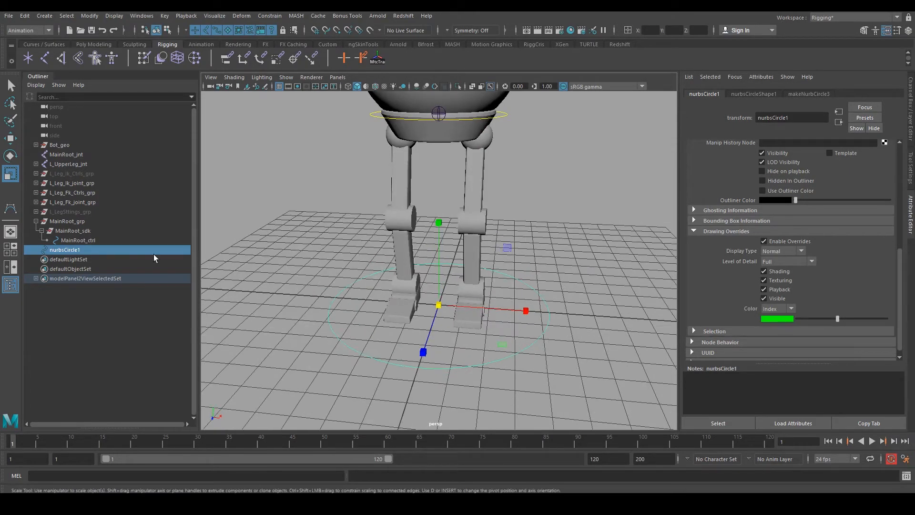
Step: Rename the ground circle as Main_ctrl
double_click(63, 250)
type("M")
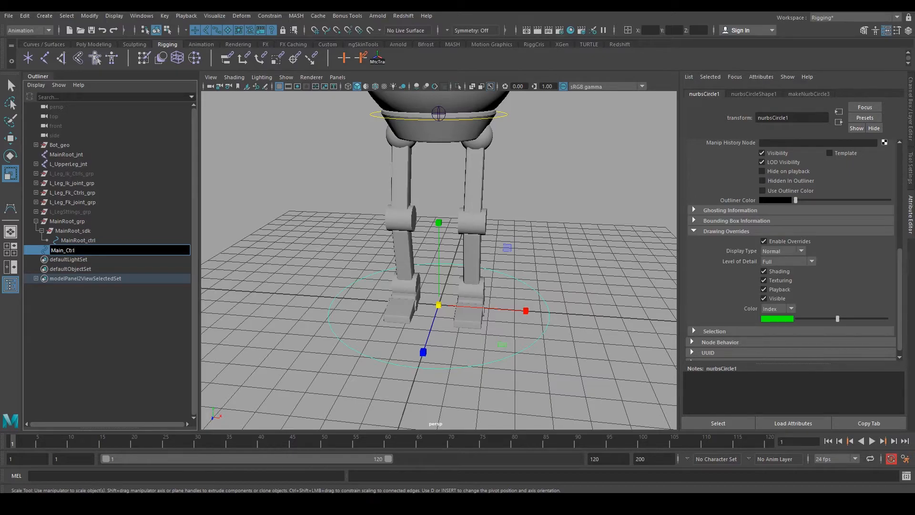
type("ain_ctrl")
key("Return")
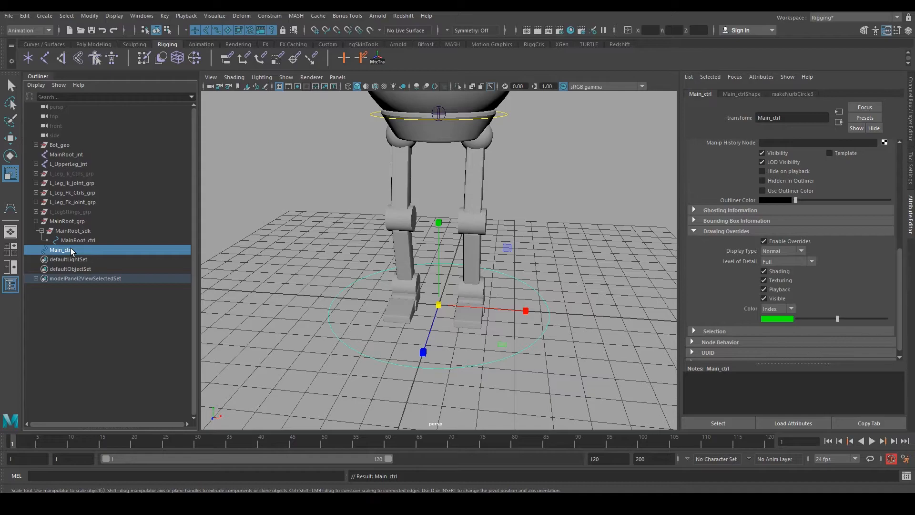
double_click(76, 251)
key("Return")
Step: Group Main_ctrl twice and name the inner group Main_sdk
key("ctrl+g")
left_click(35, 249)
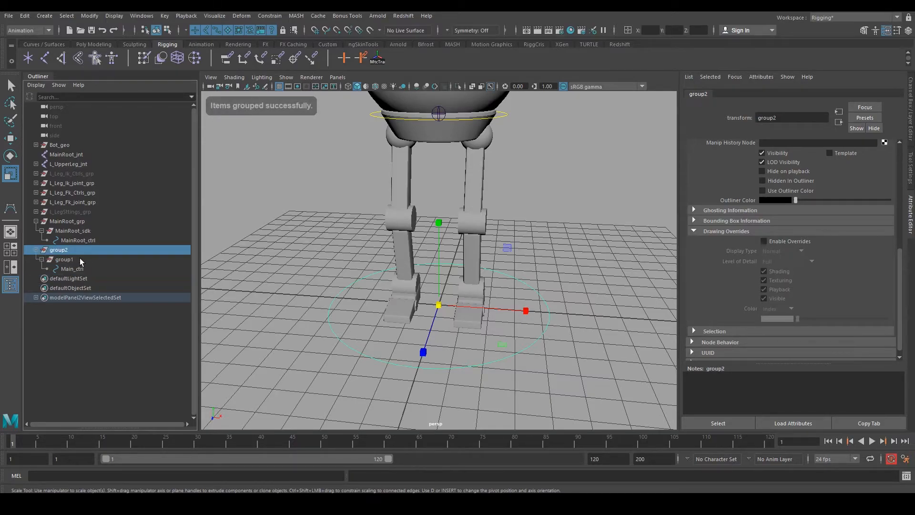
double_click(62, 259)
type("Main_ct")
key("BackSpace")
key("BackSpace")
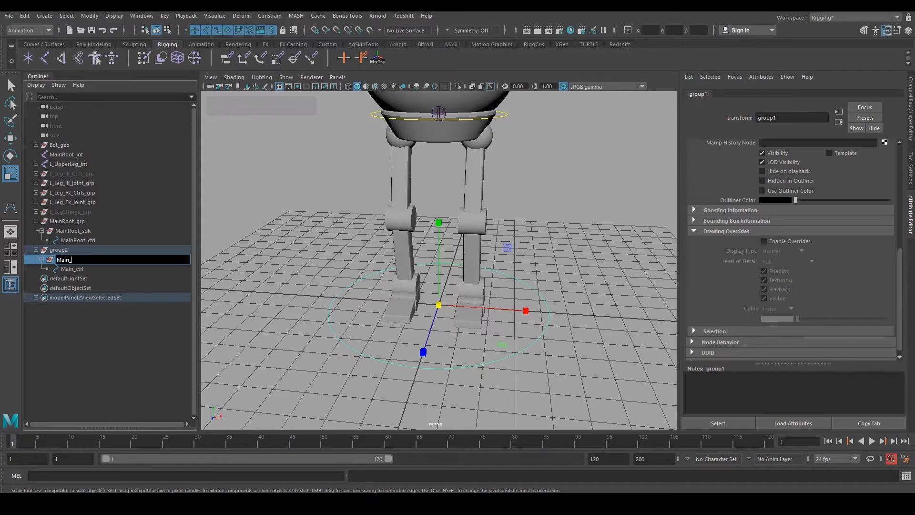
type("sdk")
key("Return")
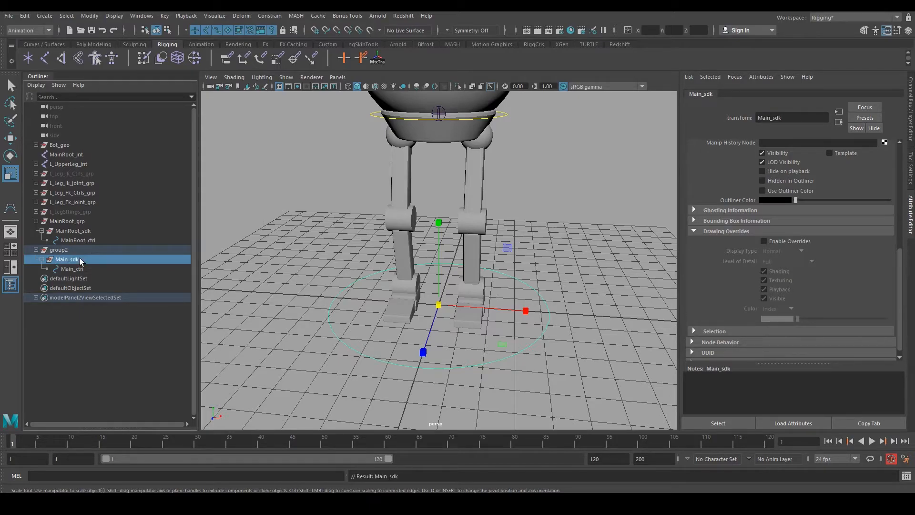
Step: Rename the outer group above Main_sdk as Main_grp
double_click(88, 250)
type("Main_ctrl")
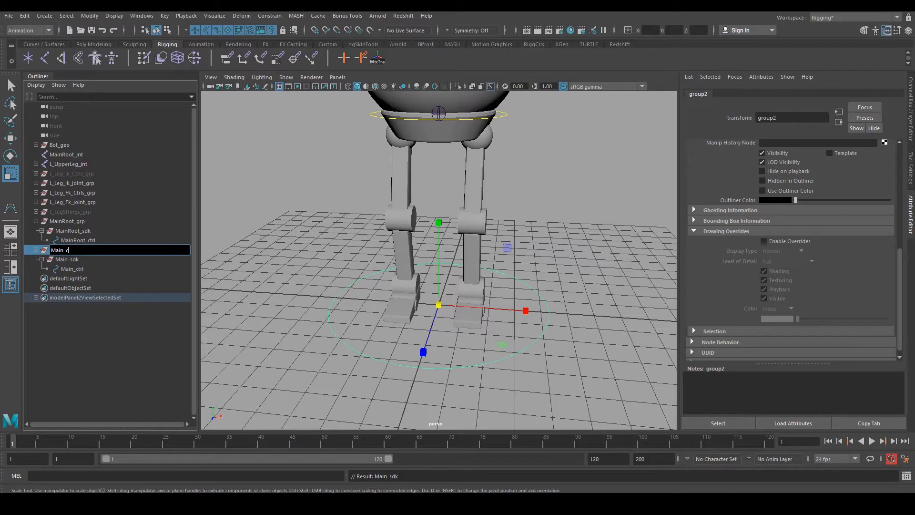
key("BackSpace")
type("grp")
key("Return")
Step: Deselect everything, bring back the channel and layer editor, and collapse the Main_grp and MainRoot_grp hierarchies
scroll(460, 265, "down", 3)
mouse_move(472, 265)
left_mouse_down("alt")
mouse_move(498, 265)
mouse_move(483, 274)
left_mouse_up("alt")
scroll(505, 285, "up", 2)
left_click(565, 272)
left_click_drag(572, 270, 654, 278, "alt")
left_click(910, 103)
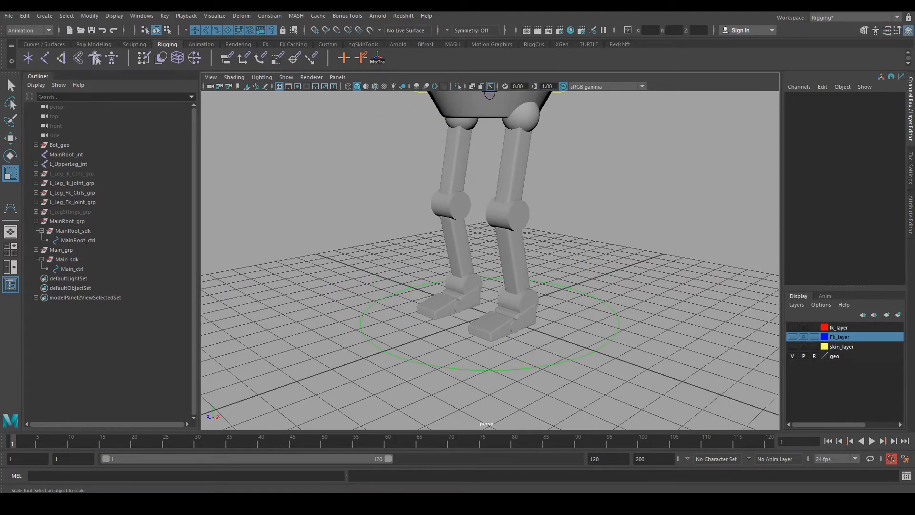
left_click(36, 250)
left_click(36, 221)
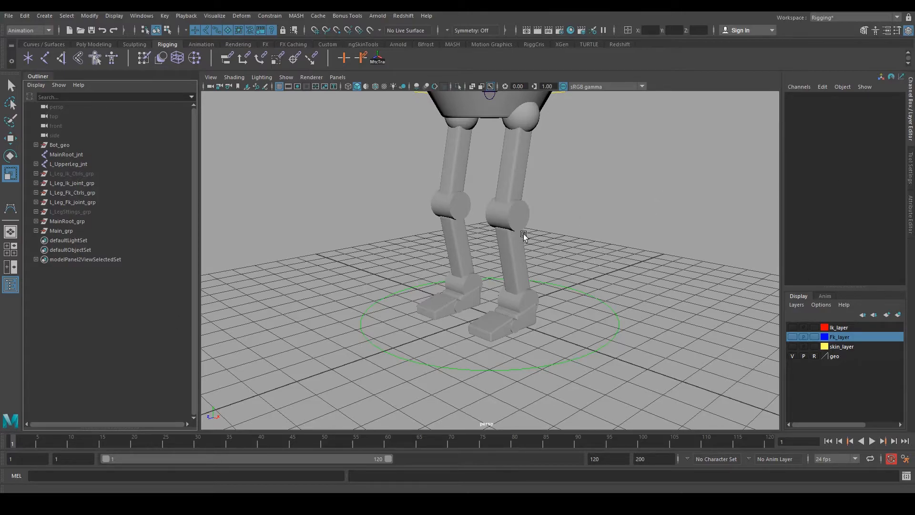
Step: Make skin_layer, Ik_layer and Fk_layer visible
left_click_drag(523, 230, 546, 205, "alt")
middle_click_drag(546, 205, 550, 266, "alt")
left_click_drag(551, 266, 579, 239, "alt")
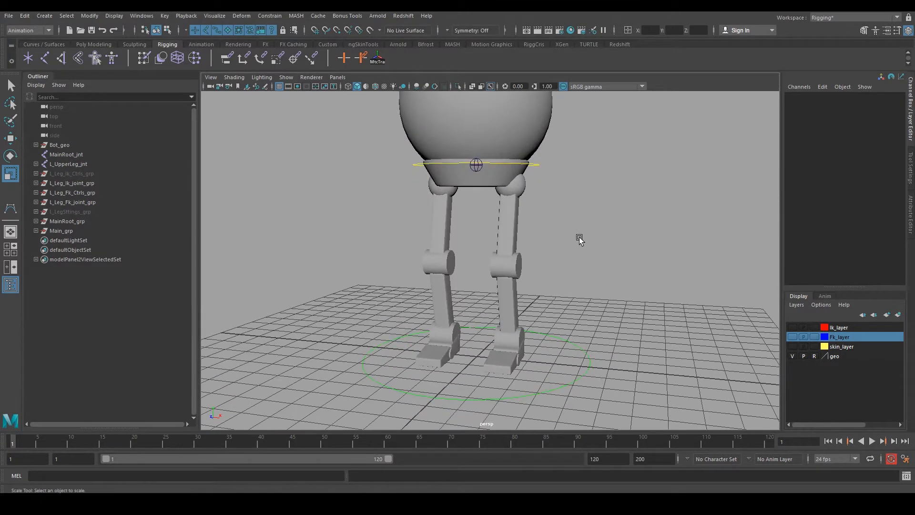
left_click(792, 346)
left_click(793, 327)
left_click(792, 336)
Step: Try rotating L_UpperLeg_Fk_ctrl to test the FK leg, and undo the rotation
left_click_drag(590, 329, 400, 286, "alt")
left_click_drag(513, 263, 533, 242, "alt")
left_click_drag(525, 383, 492, 396, "alt")
middle_click_drag(492, 396, 511, 334, "alt")
left_click_drag(510, 331, 525, 156, "alt")
left_click(521, 182)
key("e")
left_click_drag(489, 196, 480, 175)
key("ctrl+z")
key("ctrl+z")
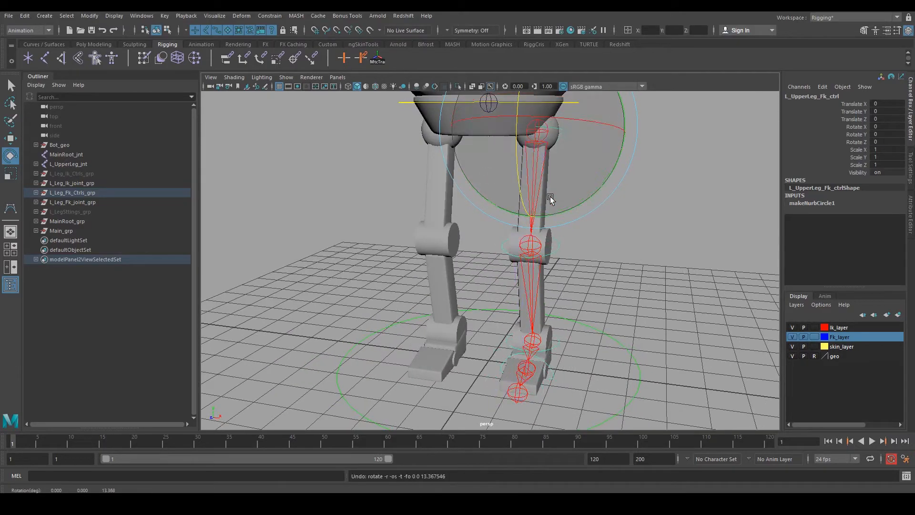
Step: Unhide the L_LegSttings_grp group
left_click_drag(551, 198, 563, 206, "alt")
left_click(80, 193)
key("Down")
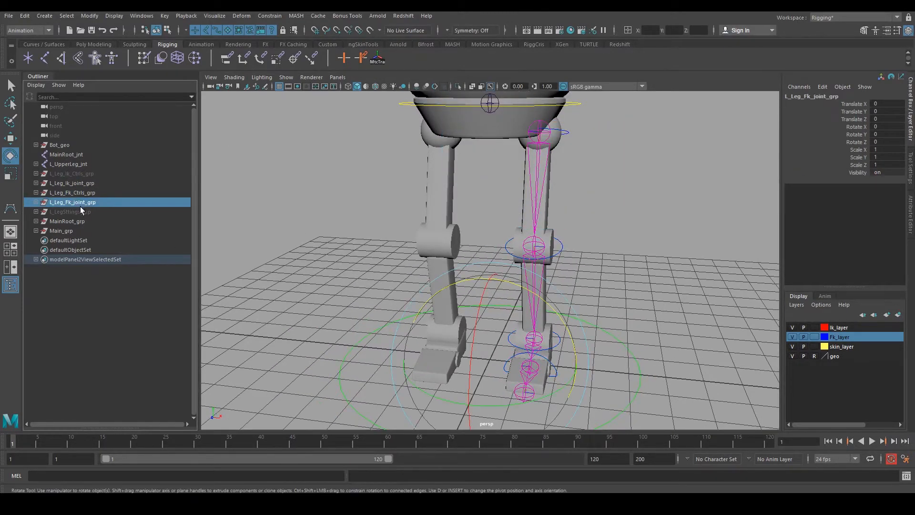
key("Down")
key("shift+h")
left_click_drag(557, 243, 539, 224, "alt")
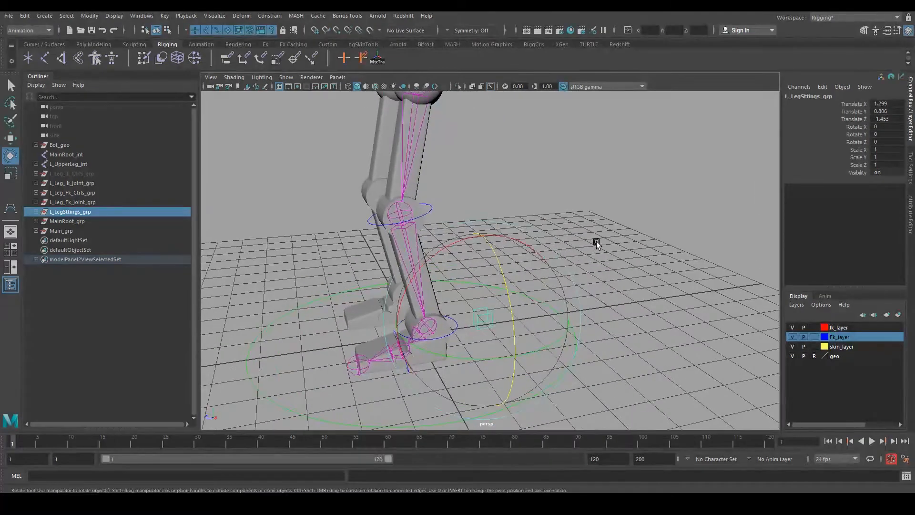
Step: Expand the full L_UpperLeg_jnt joint hierarchy
left_click(596, 241)
left_click_drag(597, 241, 516, 259, "alt")
right_click_drag(517, 259, 531, 283, "alt")
middle_click_drag(531, 283, 526, 243, "alt")
right_click_drag(526, 243, 514, 309, "alt")
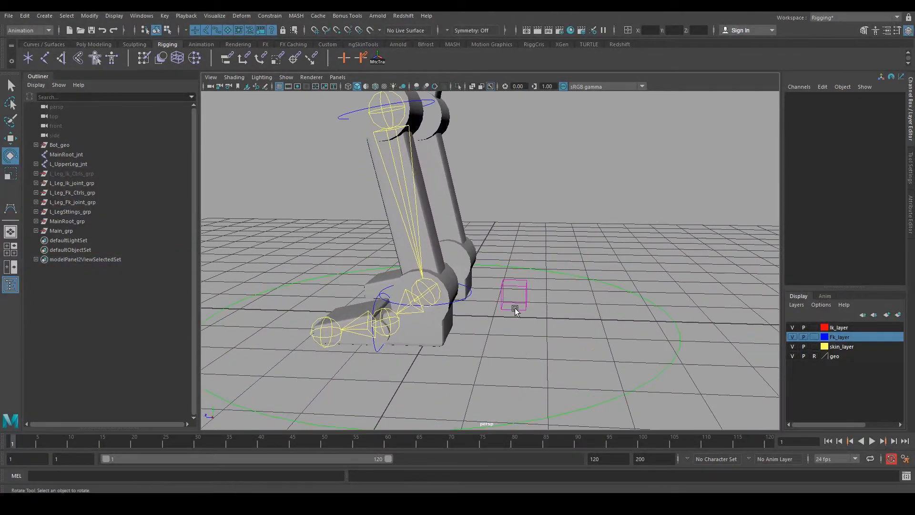
middle_click_drag(513, 308, 569, 280, "alt")
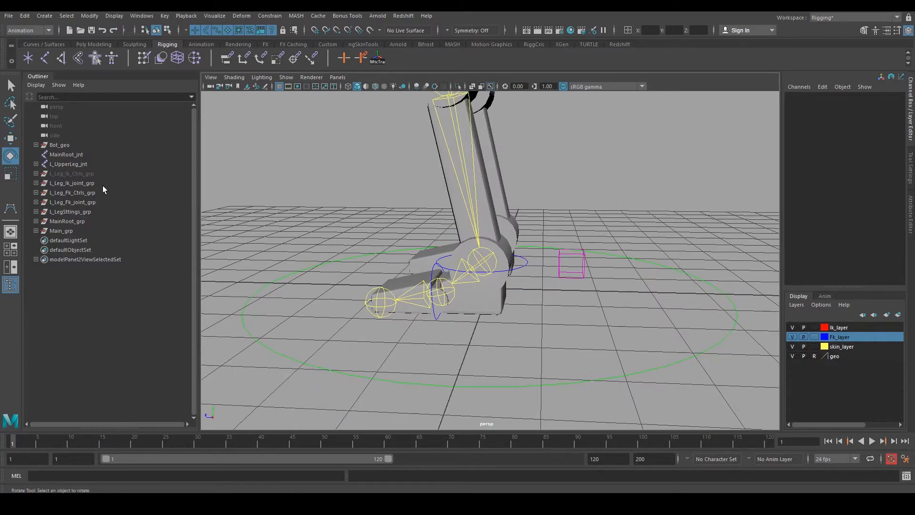
left_click(36, 164, "shift")
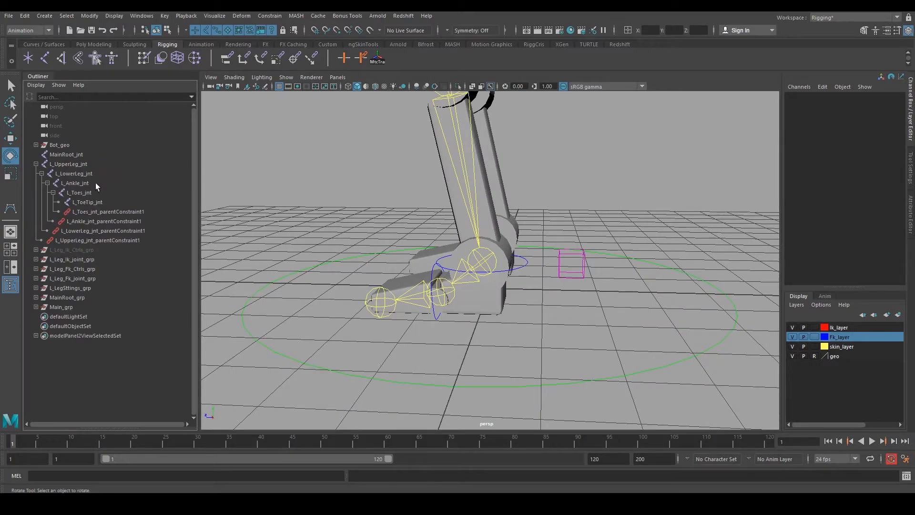
Step: Try rotating L_LowerLeg_Fk_ctrl to see how the lower leg moves, and undo the rotation
left_click_drag(561, 315, 496, 315, "alt")
left_click(574, 282)
key("q")
left_click(492, 196)
left_click(489, 111)
key("e")
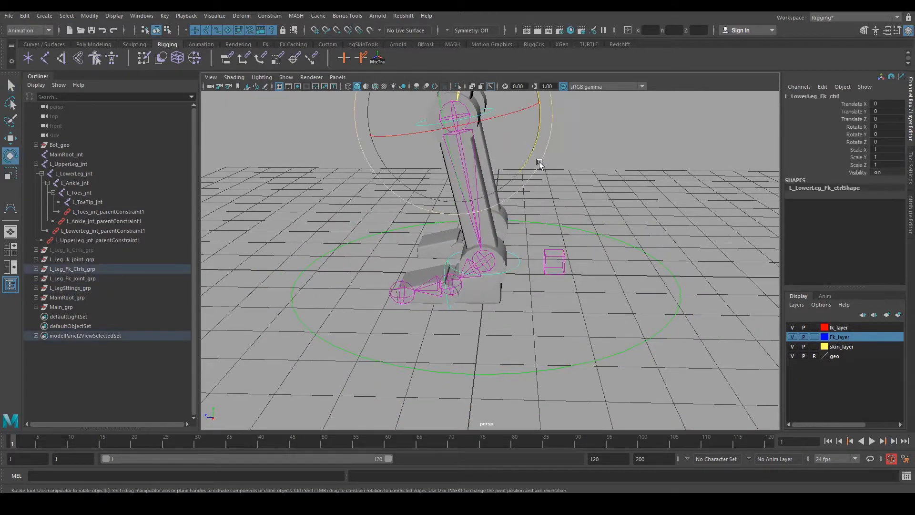
left_click_drag(541, 139, 535, 123)
key("ctrl+z")
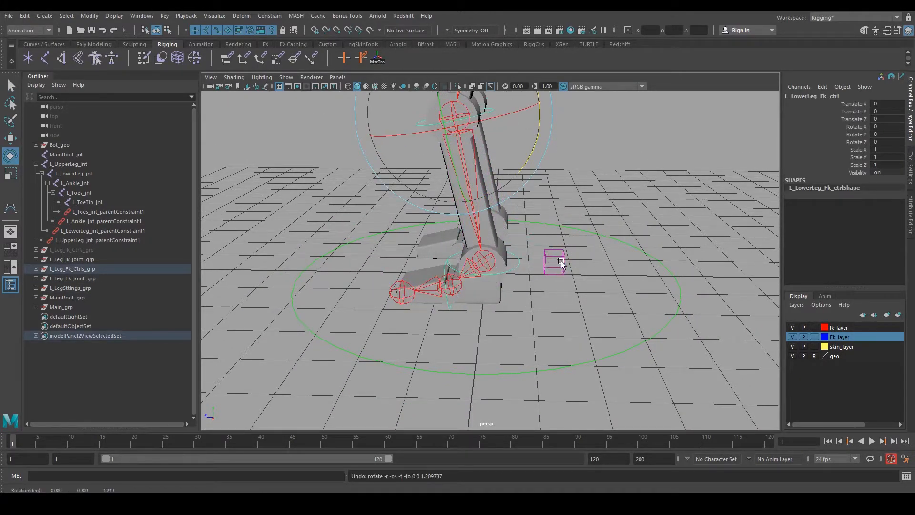
Step: Select the leg settings control behind the left ankle and inspect its placement and attributes
mouse_move(572, 292)
left_mouse_down("alt")
mouse_move(536, 288)
mouse_move(611, 299)
left_mouse_up("alt")
right_click_drag(611, 300, 631, 321, "alt")
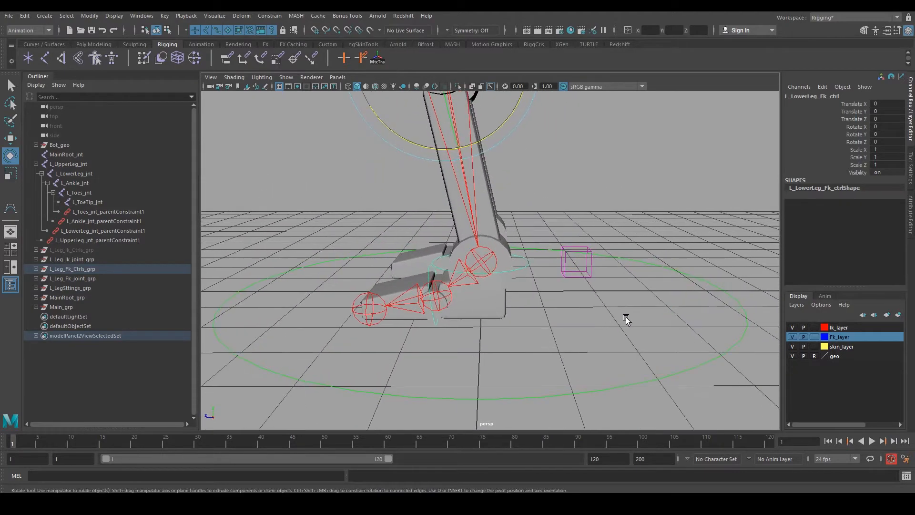
left_click(565, 264)
left_click(581, 267)
left_click_drag(604, 297, 592, 294, "alt")
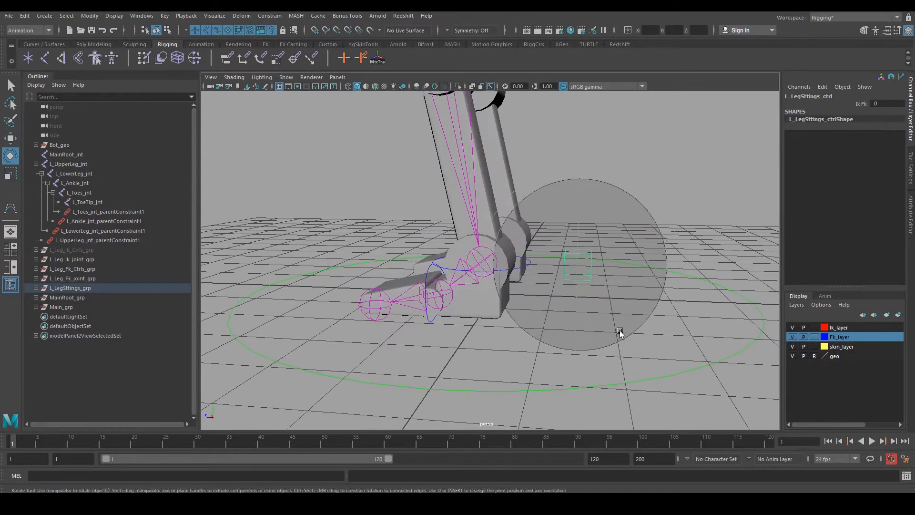
Step: Pick out the skin ankle joint L_Ankle_jnt from the overlapping left ankle joints and inspect its parent constraint attributes
left_click(481, 330)
left_click(491, 256)
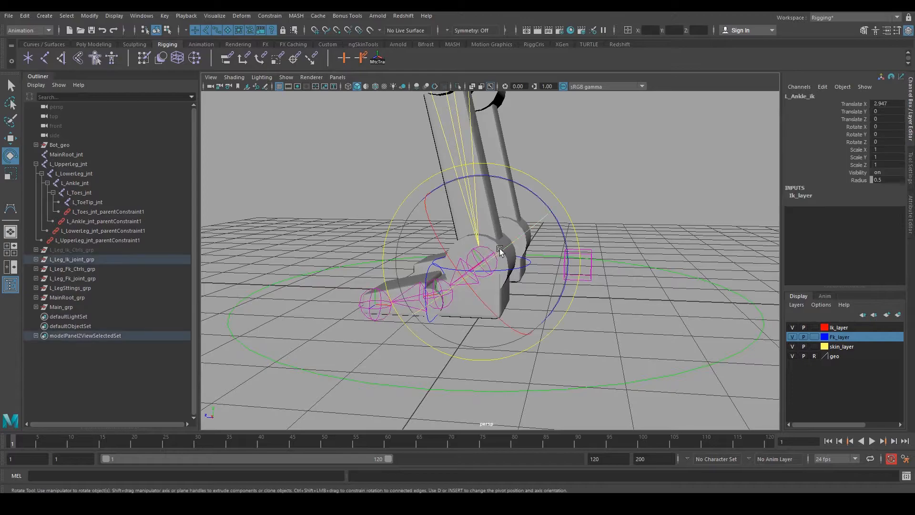
left_click(523, 264)
left_click(493, 252)
key("q")
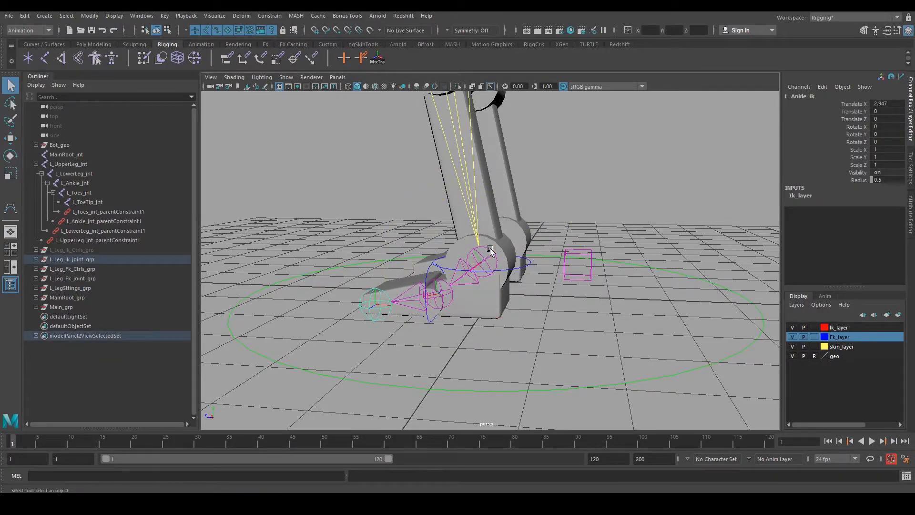
left_click(74, 183)
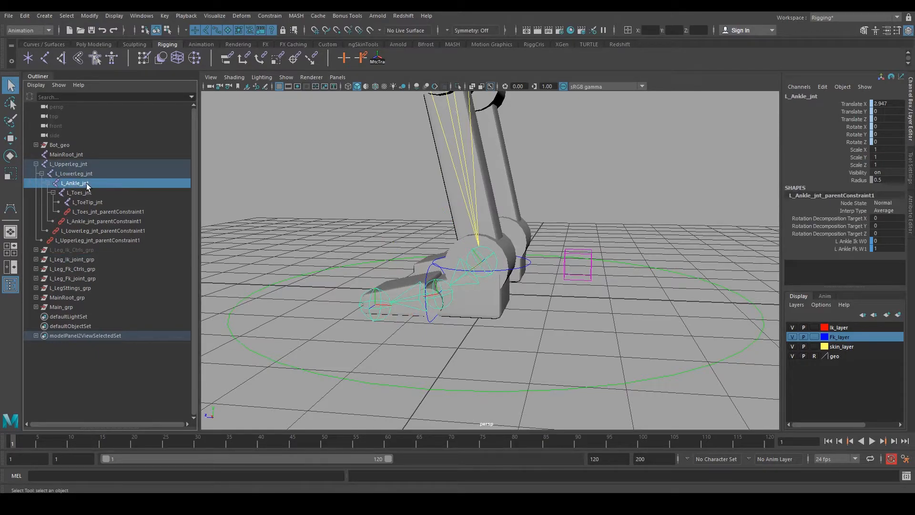
left_click_drag(469, 270, 505, 272, "alt")
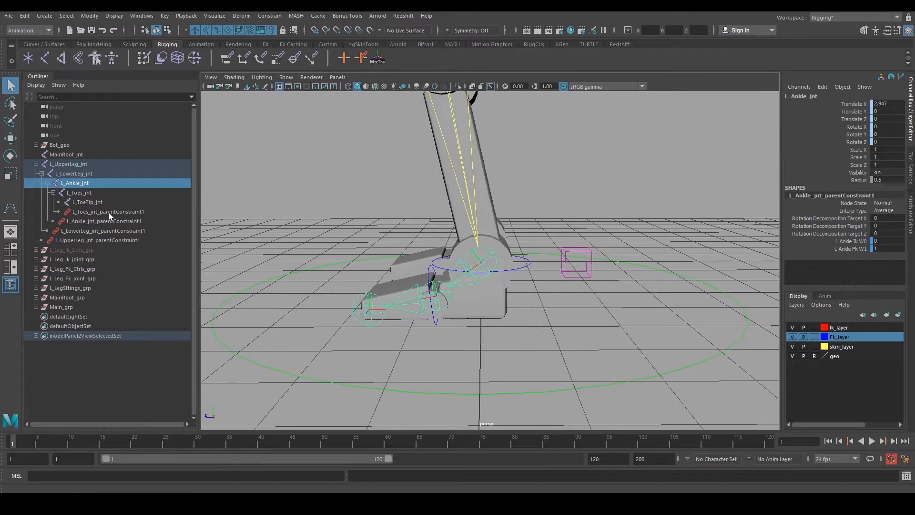
middle_click_drag(371, 273, 344, 275, "alt")
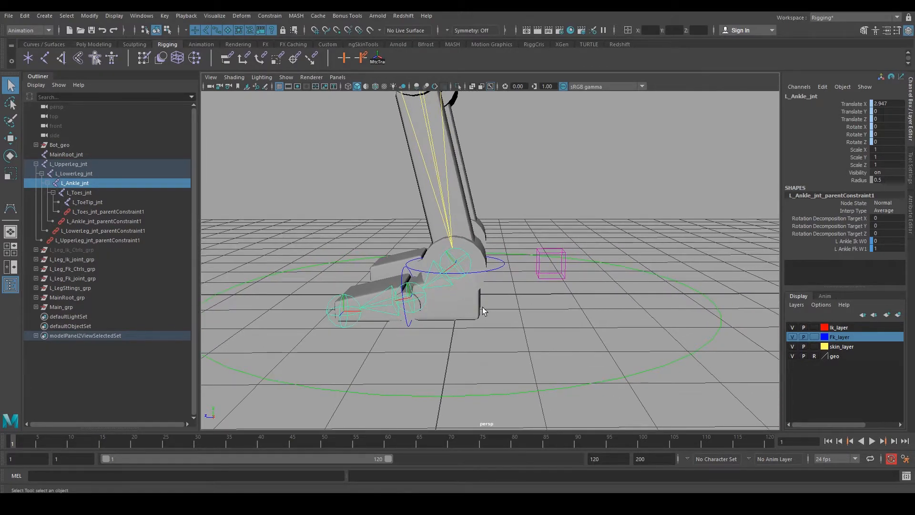
Step: Expand L_LegSttings_grp and select L_Ankle_jnt followed by L_LegSttings_sdk, the group above the leg settings control
left_click(534, 274)
key("f")
left_click(78, 300)
mouse_move(457, 297)
left_mouse_down("alt")
mouse_move(449, 327)
mouse_move(453, 286)
left_mouse_up("alt")
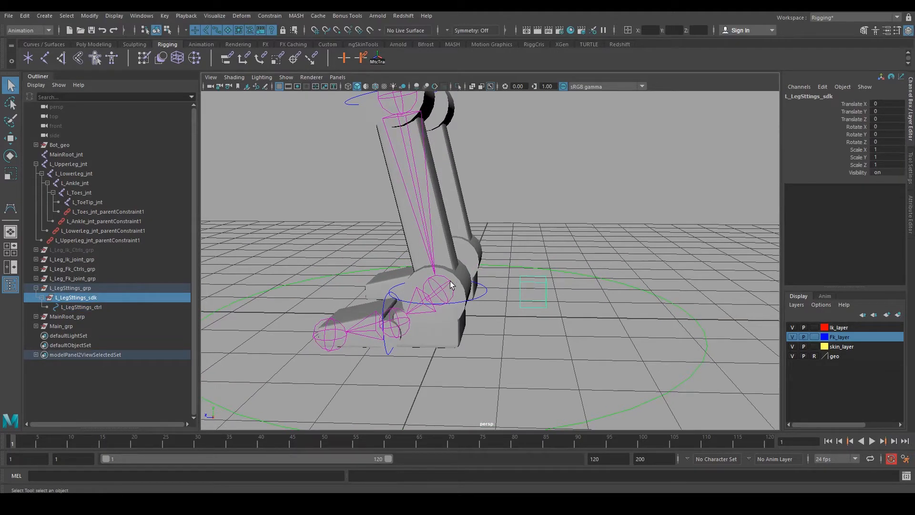
left_click(445, 264)
left_click(75, 183)
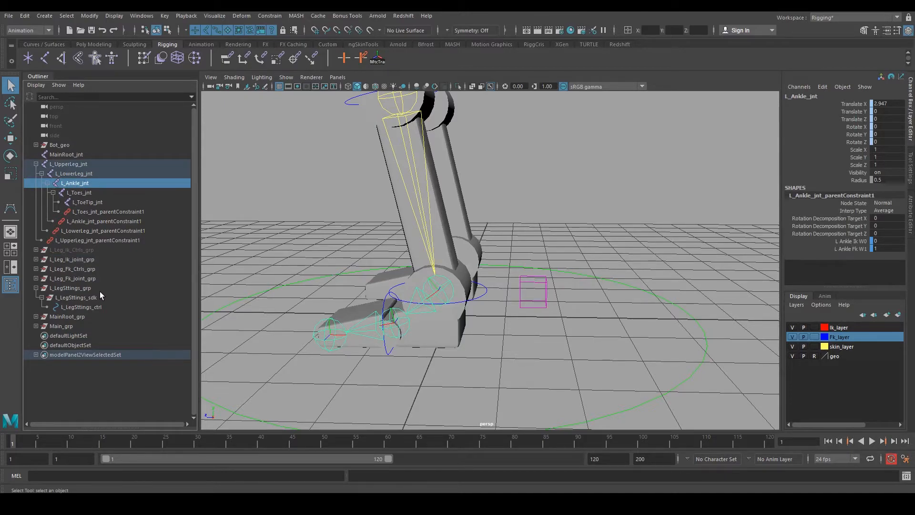
left_click(76, 297, "ctrl")
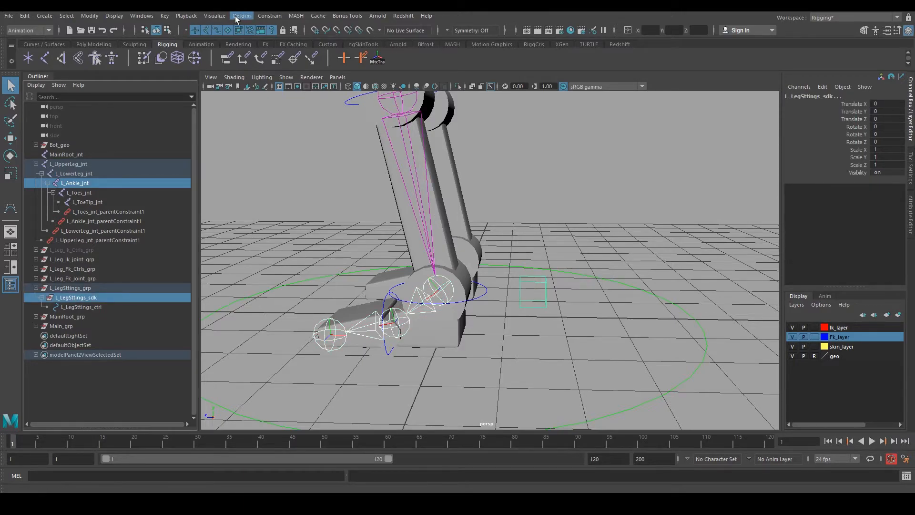
Step: Try parent-constraining L_LegSttings_sdk to L_Ankle_jnt with the current constraint settings, and undo it
left_click(268, 16)
left_click(291, 36)
left_click_drag(597, 258, 568, 235, "alt")
left_click(565, 237)
middle_click_drag(541, 254, 536, 271, "alt")
key("ctrl+z")
key("ctrl+z")
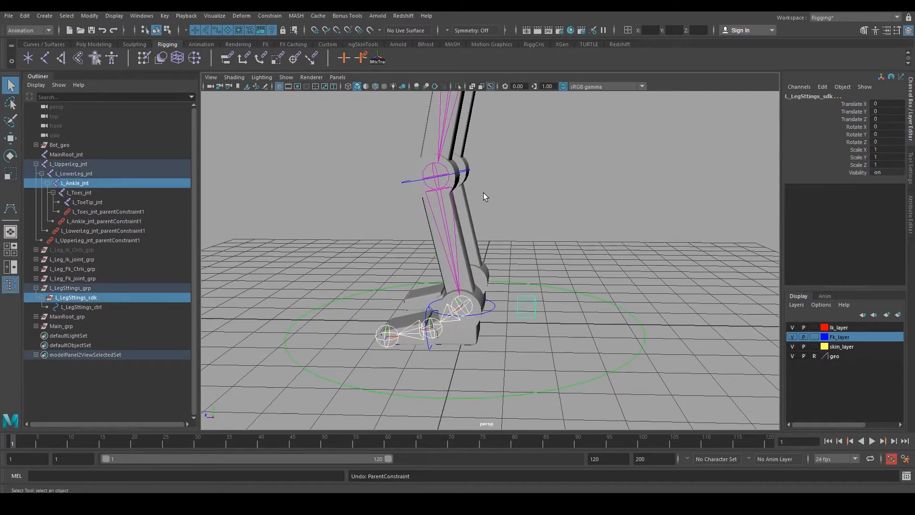
Step: Parent-constrain L_LegSttings_sdk to L_Ankle_jnt with Maintain offset enabled, all translate and rotate axes, and weight 1
left_click(268, 16)
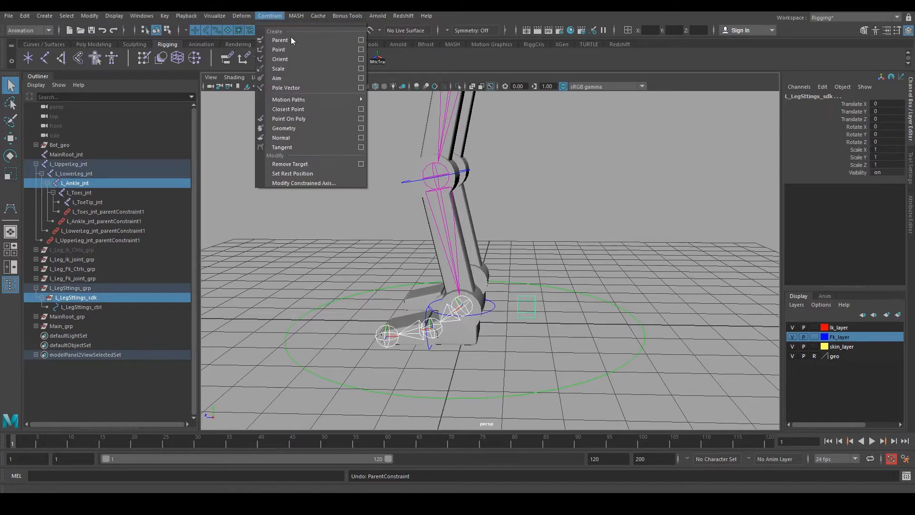
left_click(361, 41)
left_click(338, 288)
left_click_drag(352, 263, 733, 155)
left_click(748, 316)
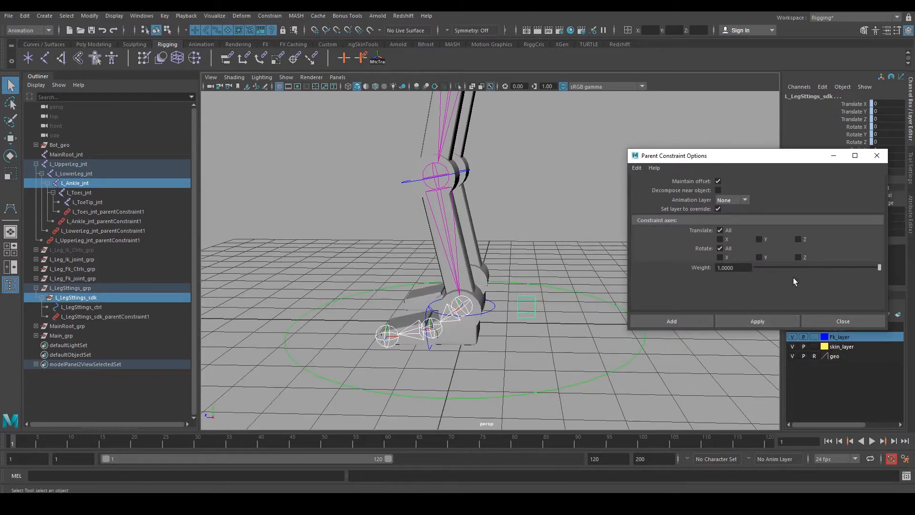
left_click(872, 157)
Step: Try rotating L_LowerLeg_Fk_ctrl about 30 degrees in Z to test whether the leg settings control follows the ankle
left_click(591, 331)
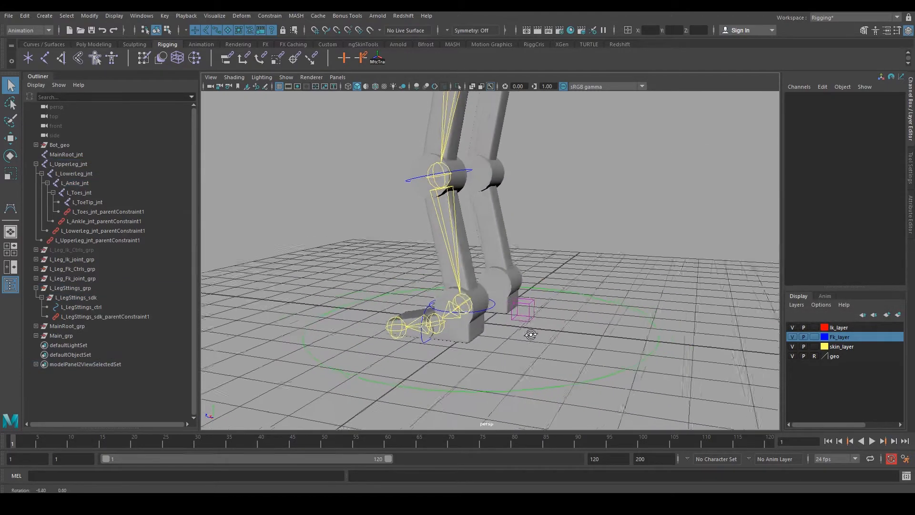
left_click(521, 310)
left_click_drag(682, 200, 539, 115, "alt")
left_click(488, 173)
key("e")
Step: Try setting Ik Fk to 1 on L_LegSttings_ctrl and moving the IK foot control, and undo these test changes
left_click(579, 240)
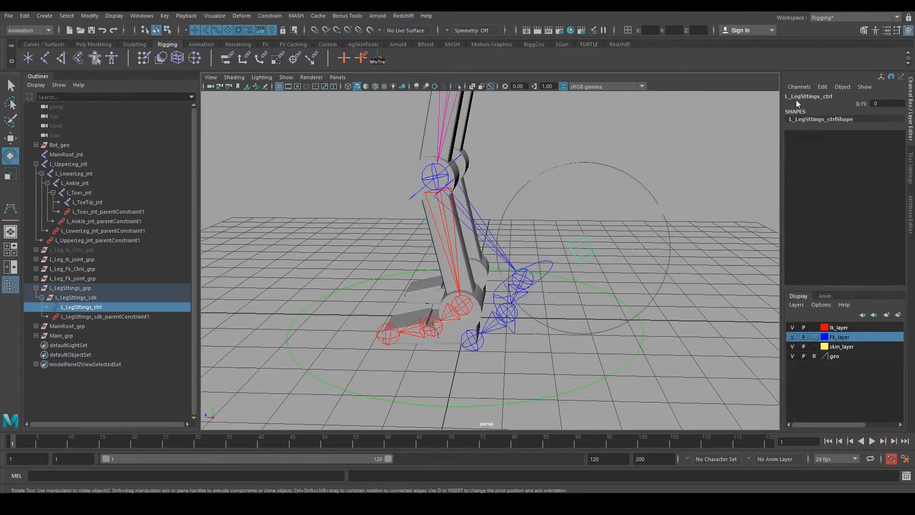
left_click(858, 104)
middle_click_drag(637, 130, 667, 134)
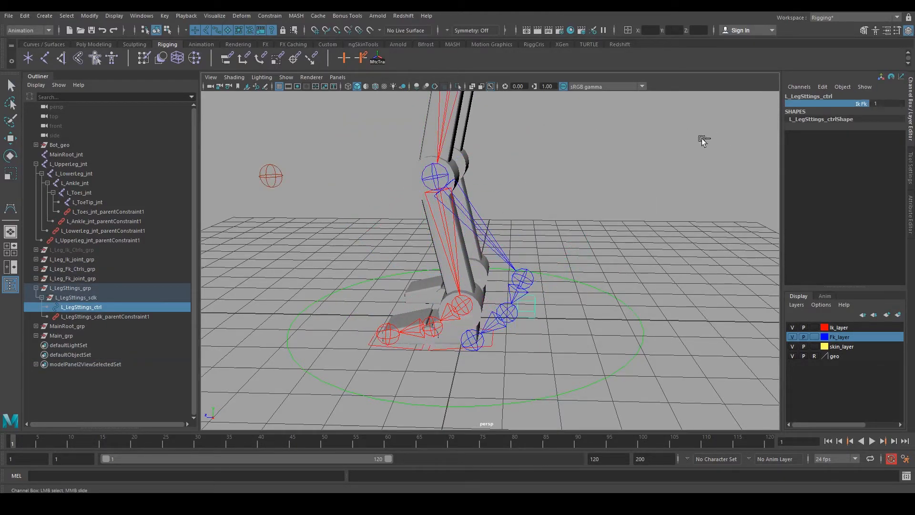
left_click(436, 345)
key("w")
middle_click_drag(408, 272, 259, 155)
key("ctrl+z")
key("ctrl+z")
key("ctrl+z")
key("ctrl+z")
key("ctrl+z")
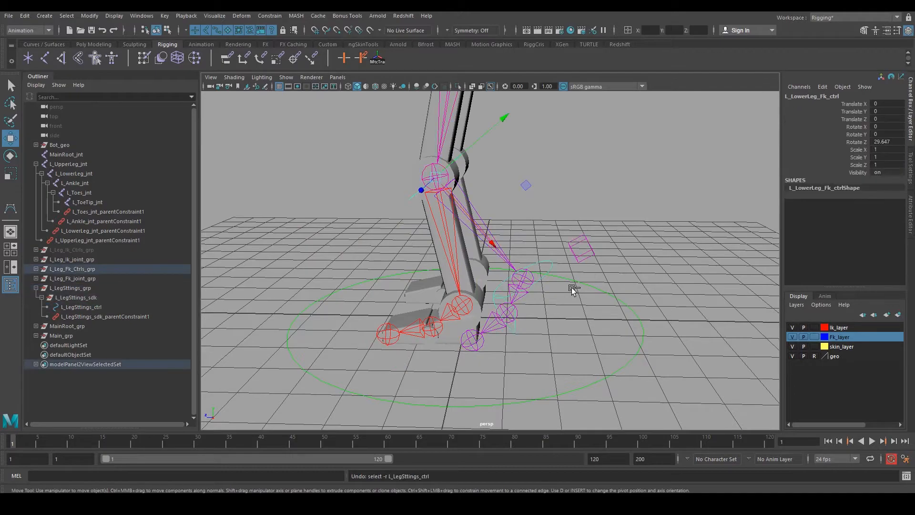
Step: Collapse the L_LegSttings_grp and L_UpperLeg_jnt hierarchies
left_click_drag(539, 319, 513, 292)
left_click_drag(527, 334, 481, 339, "alt")
right_click_drag(481, 339, 409, 303, "alt")
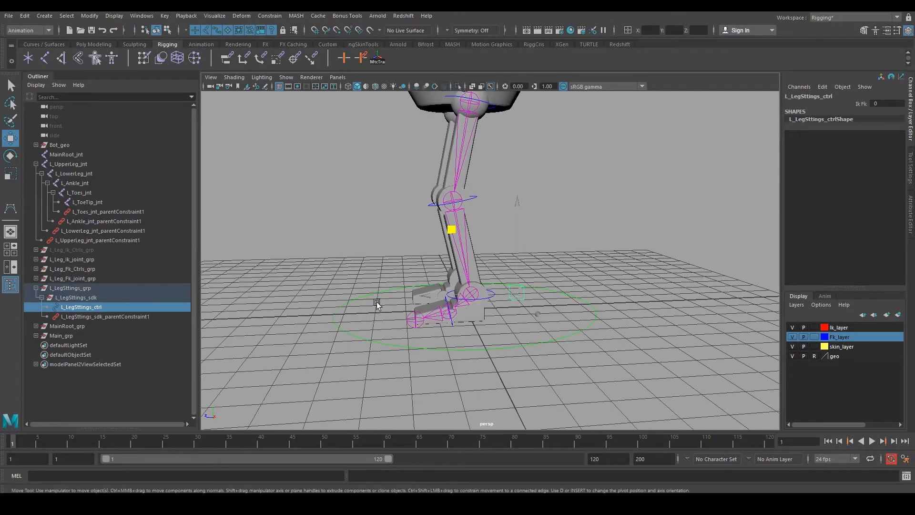
left_click(36, 287)
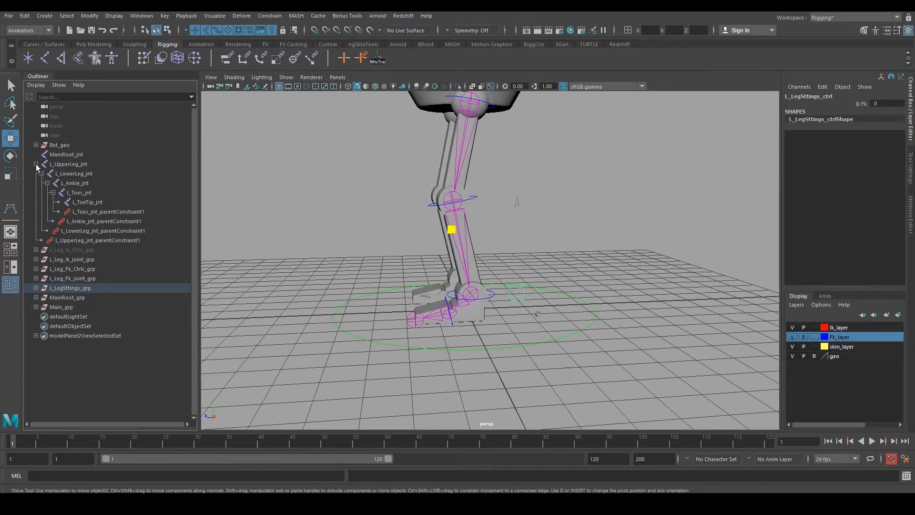
left_click(35, 164)
middle_click_drag(522, 220, 524, 245, "alt")
left_click_drag(525, 245, 541, 310, "alt")
middle_click_drag(541, 310, 559, 235, "alt")
left_click_drag(560, 235, 589, 215, "alt")
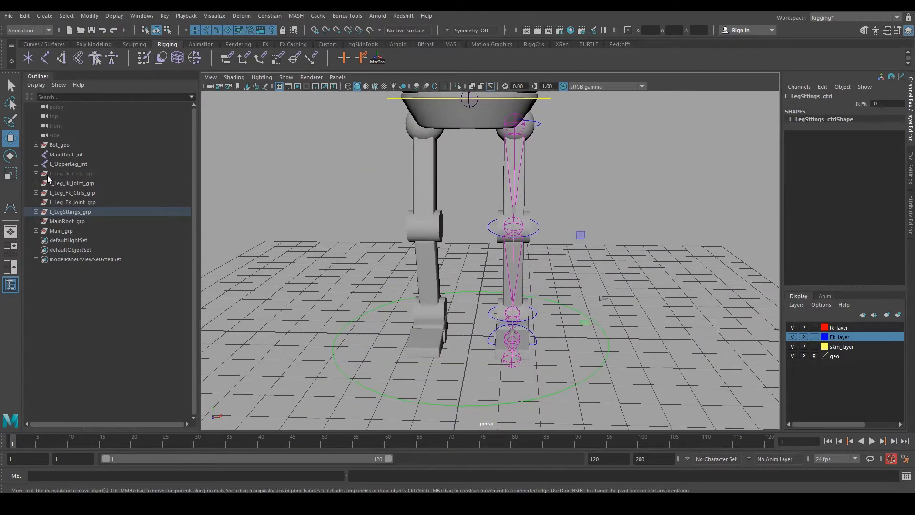
Step: Group L_Leg_Ik_Ctrls_grp, L_Leg_Fk_Ctrls_grp and L_LegSttings_grp together and name the new group L_Leg_Ctrls_grp
left_click(72, 177)
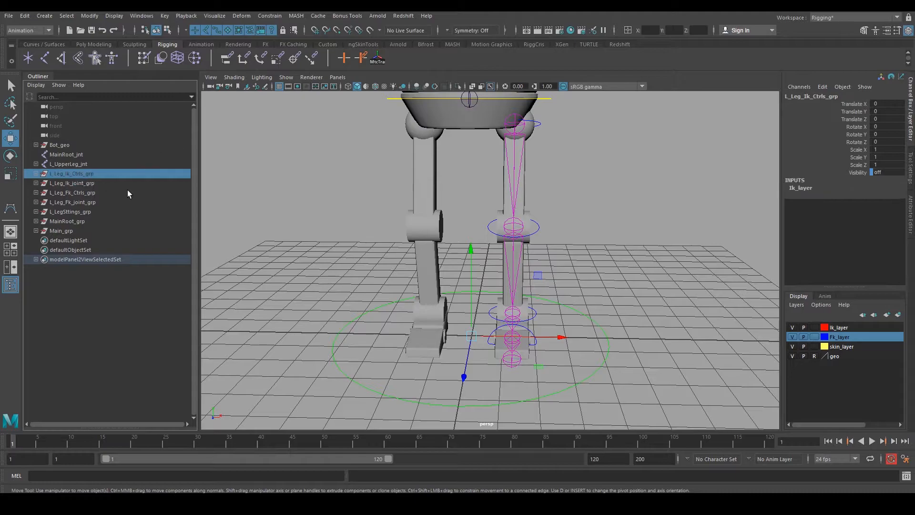
left_click(79, 192, "ctrl")
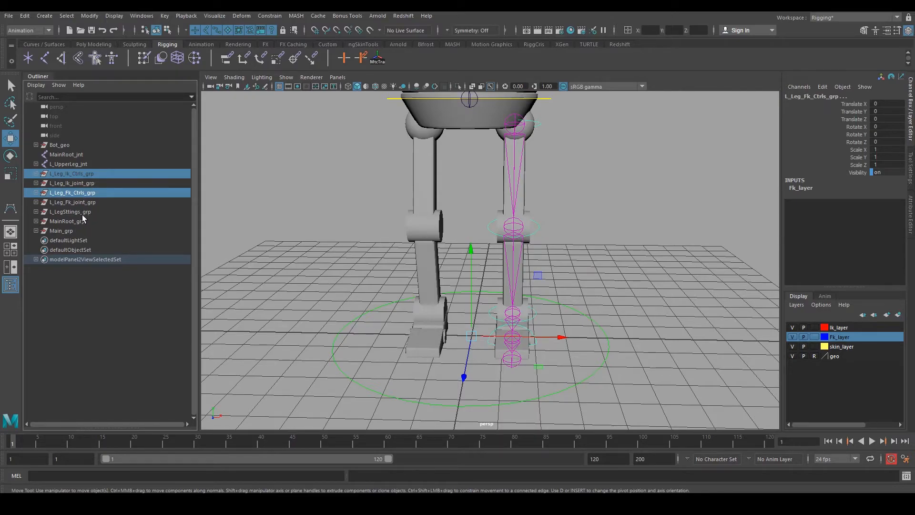
left_click(77, 213, "ctrl")
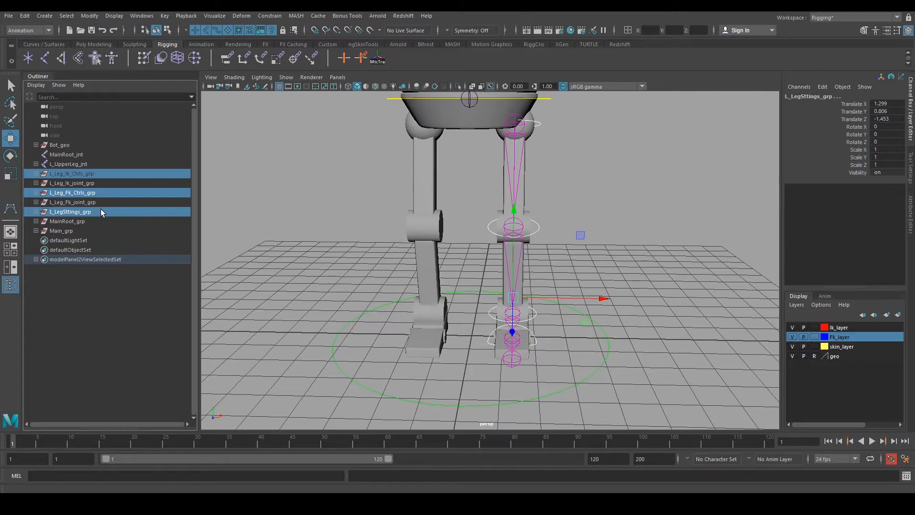
key("ctrl+g")
double_click(73, 211)
type("L")
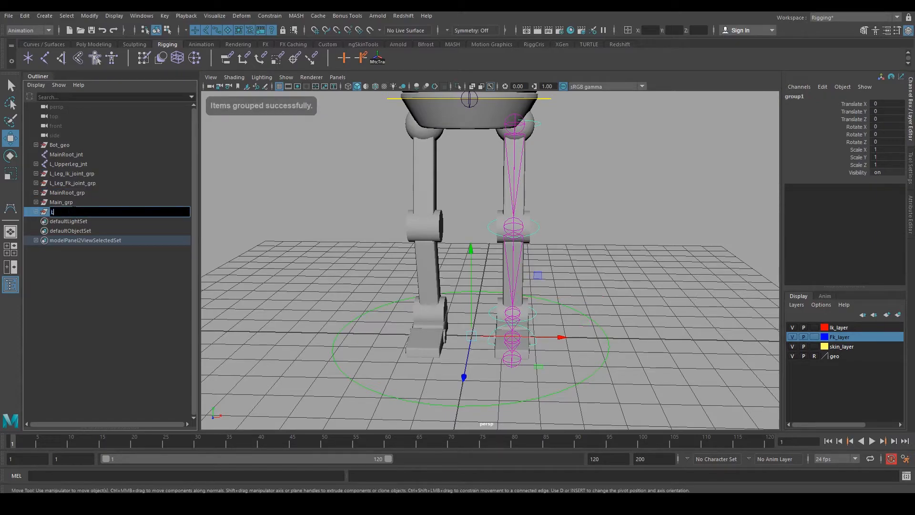
type("_Leg_C")
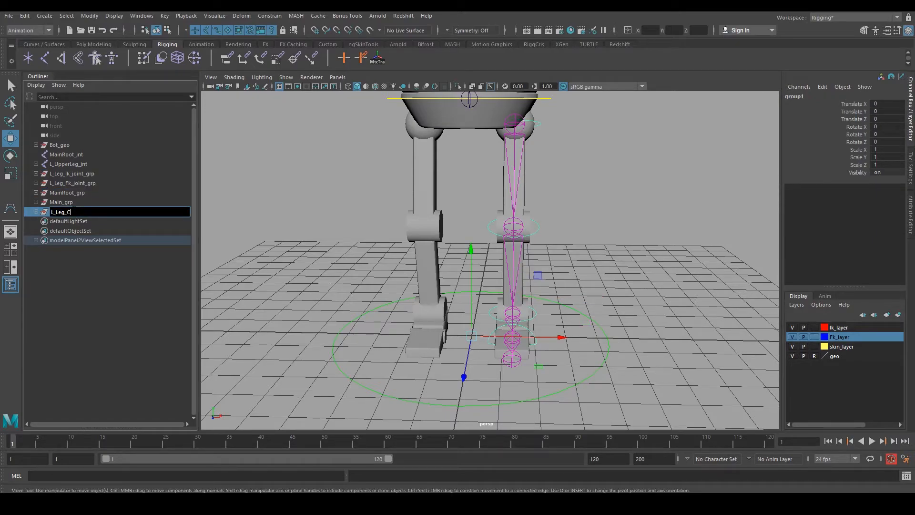
type("trls_grp")
key("Return")
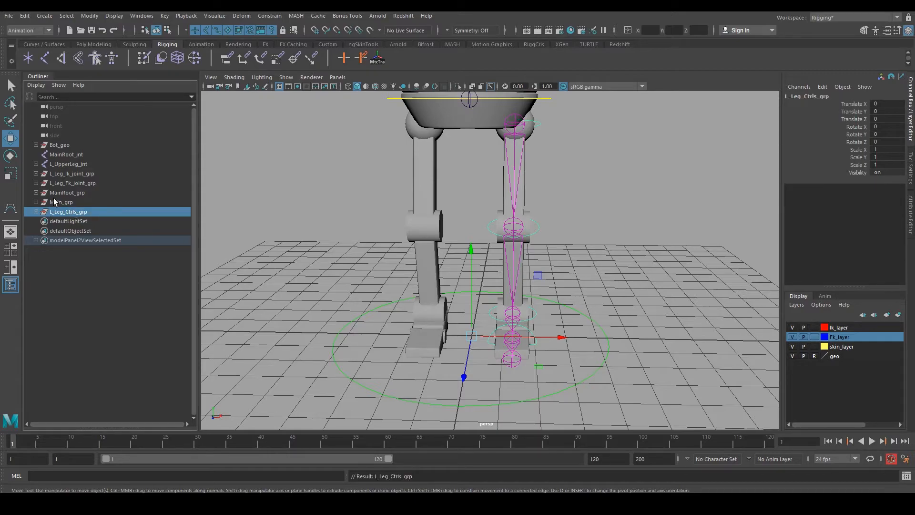
Step: Group L_Leg_Fk_joint_grp, L_Leg_Ik_joint_grp and L_UpperLeg_jnt together and name the new group L_Leg_jnt_grp
left_click(74, 184)
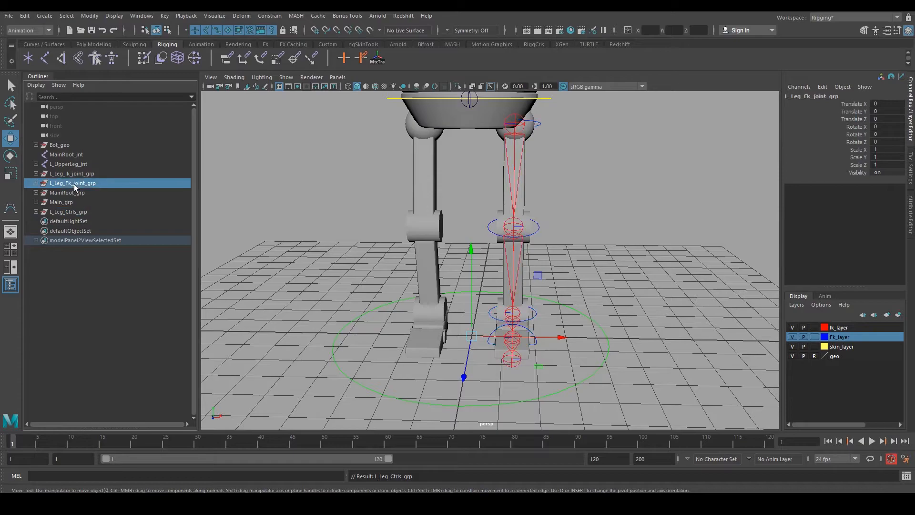
left_click(88, 173, "ctrl")
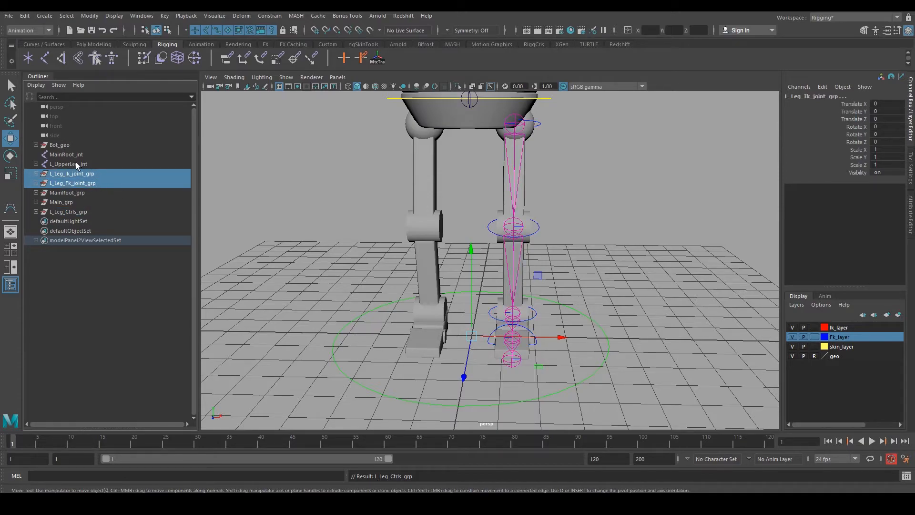
left_click(76, 164, "ctrl")
key("ctrl+g")
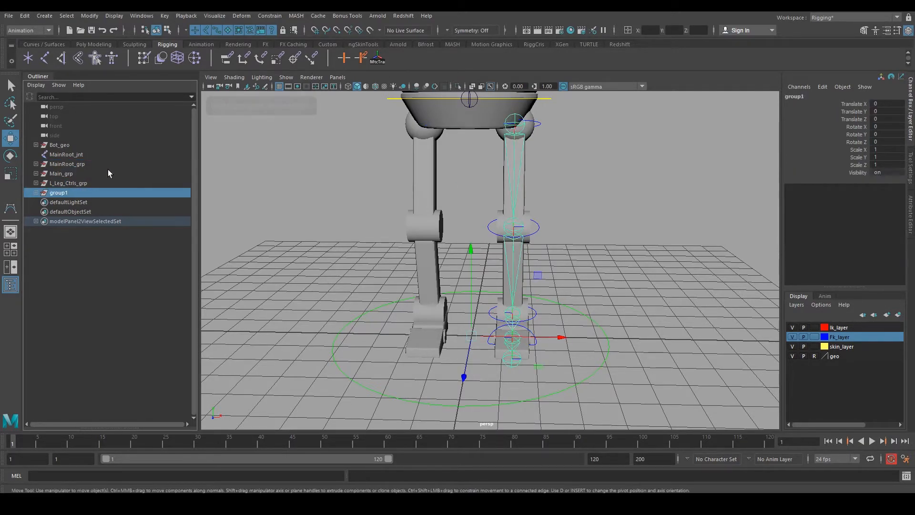
double_click(64, 193)
type("L_Leg_jnt_")
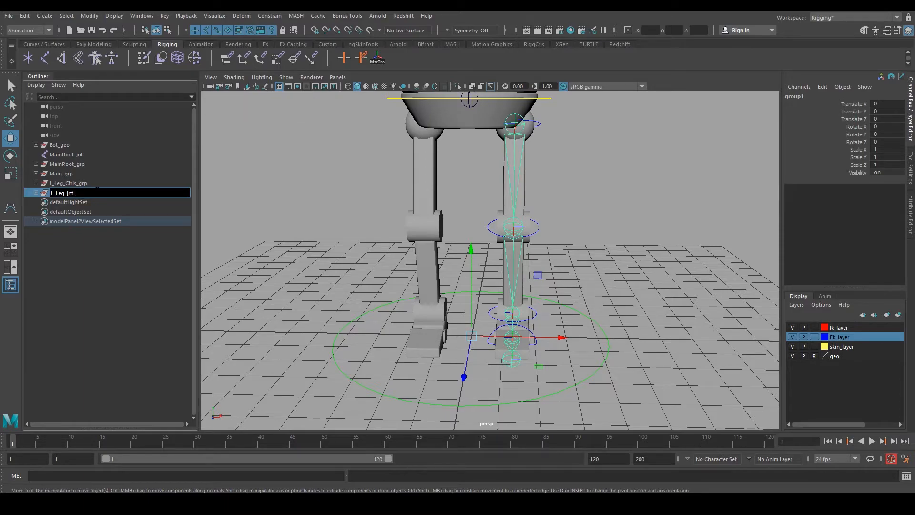
type("grp")
key("Return")
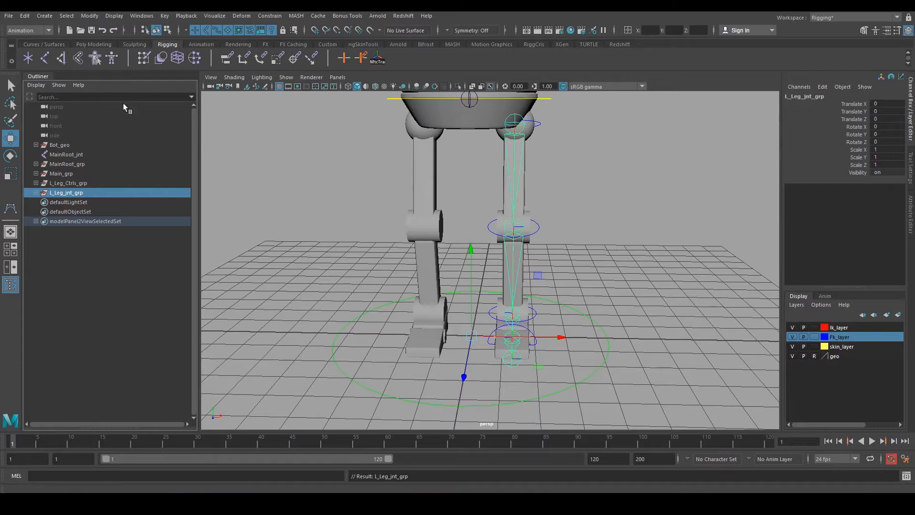
Step: Review the top-level rig items one by one: the geometry, main root joint, main control groups and the two left leg groups
left_click(80, 164)
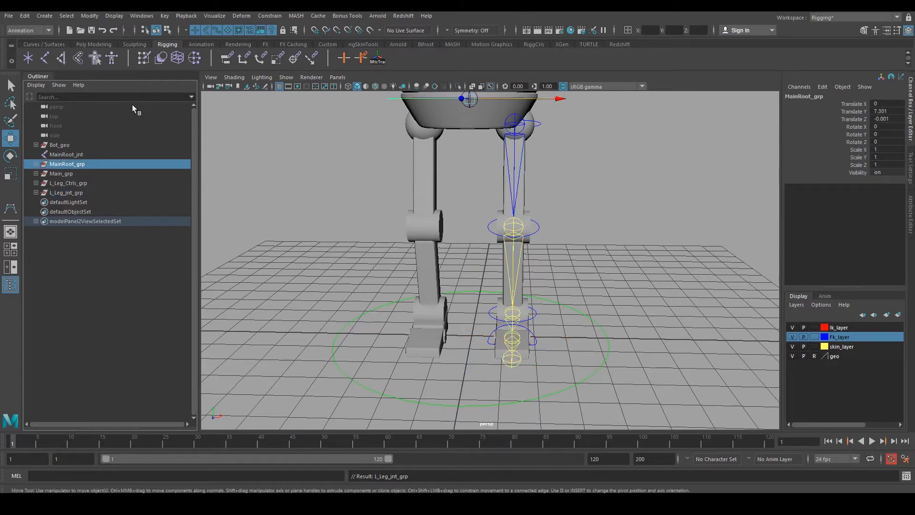
left_click(76, 184)
left_click(78, 193, "ctrl")
left_click_drag(230, 211, 330, 253, "alt")
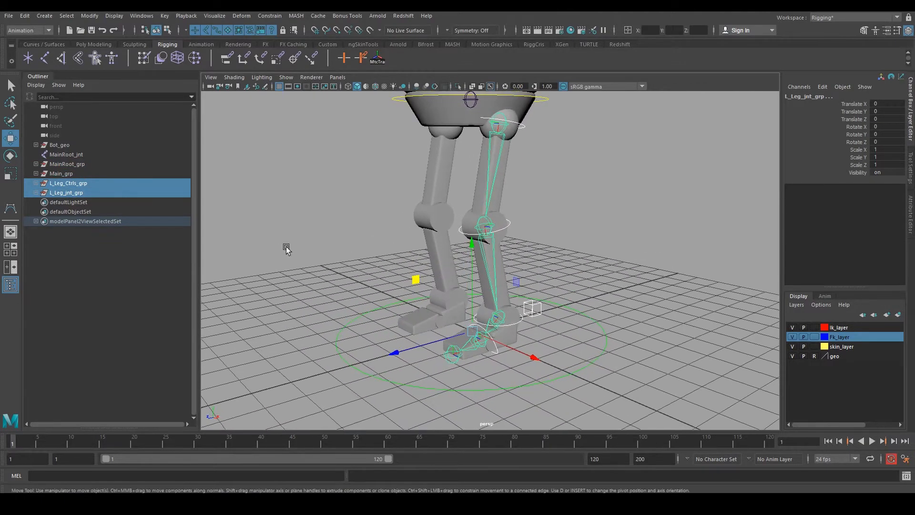
left_click(70, 166)
left_click(74, 154)
left_click(69, 145)
left_click(69, 154)
left_click(70, 174)
left_click(72, 183)
left_click(77, 193)
Step: Group L_Leg_Ctrls_grp and L_Leg_jnt_grp together and name the new group L_Leg_grp
left_click(82, 184)
left_click(85, 193, "ctrl")
key("f")
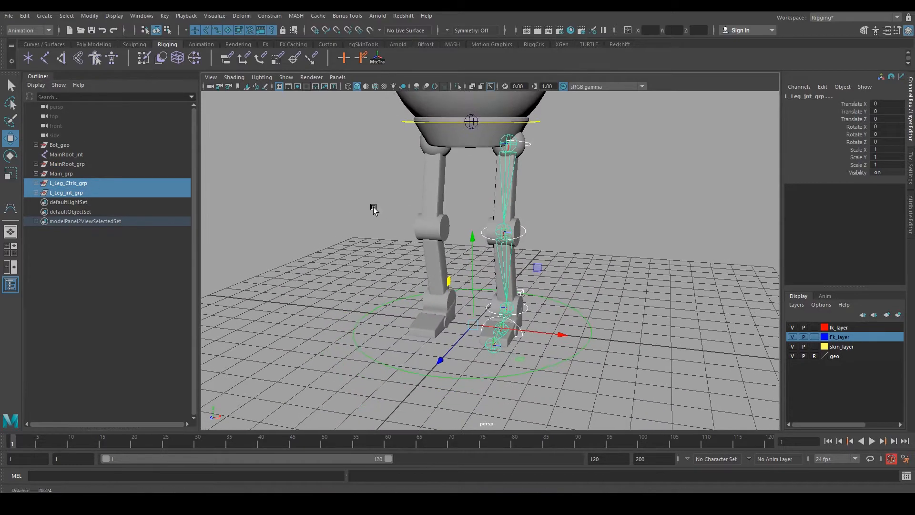
key("ctrl+g")
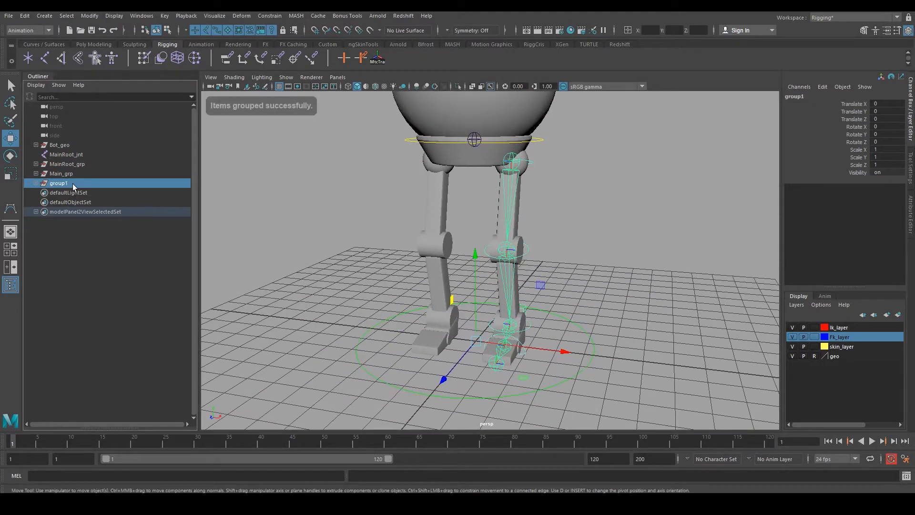
double_click(73, 183)
type("L_")
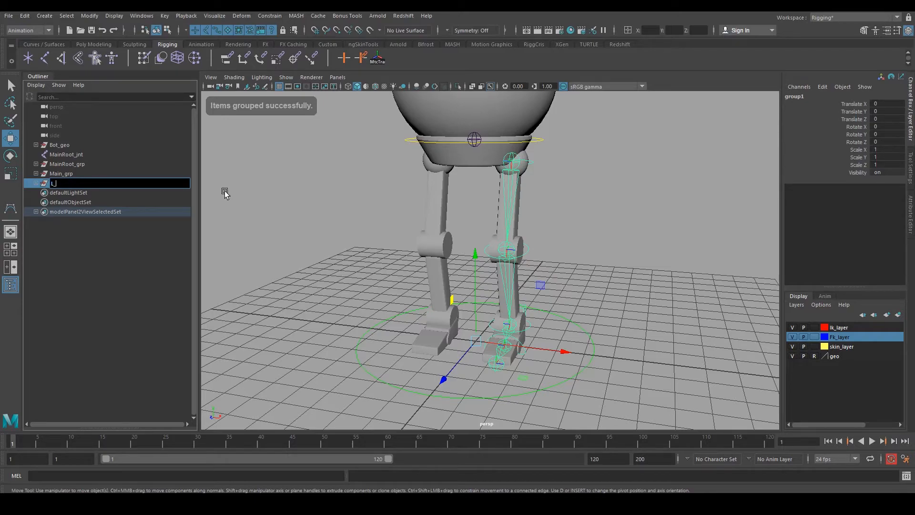
type("Leg_grp")
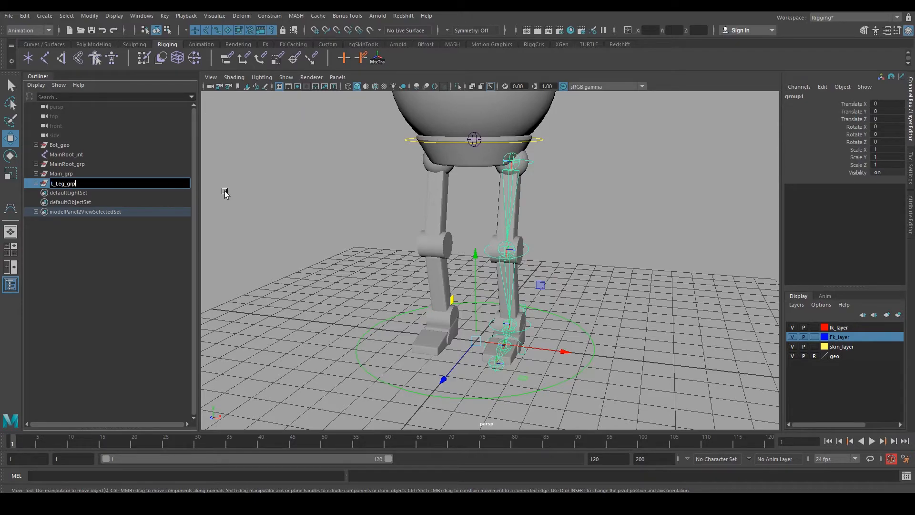
key("Return")
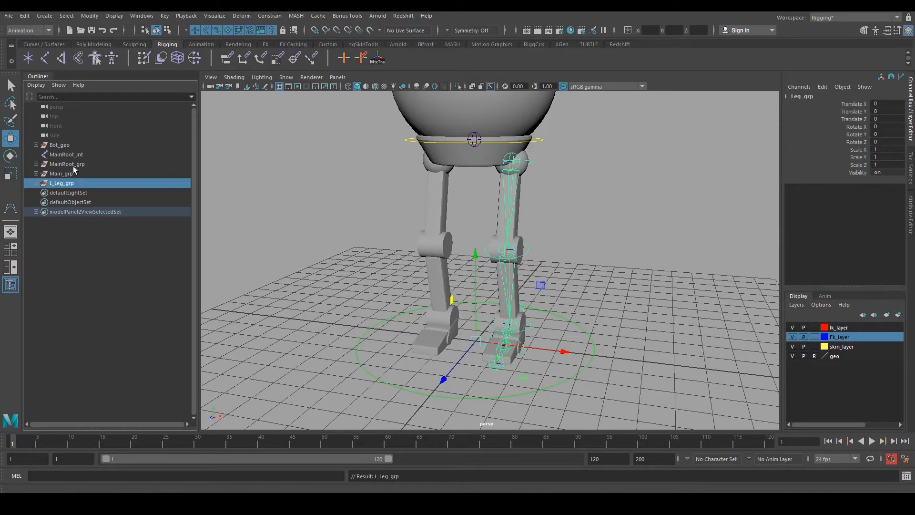
Step: Examine the contents of L_Leg_grp, expanding its control and joint subgroups in turn and collapsing them again
left_click(37, 183)
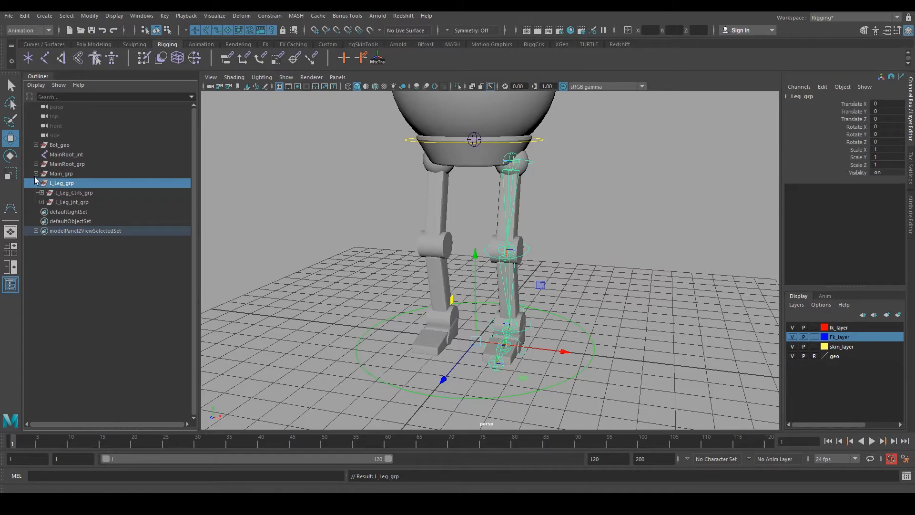
left_click(37, 183)
left_click_drag(405, 267, 426, 275, "alt")
scroll(419, 256, "down", 3)
scroll(426, 260, "up", 3)
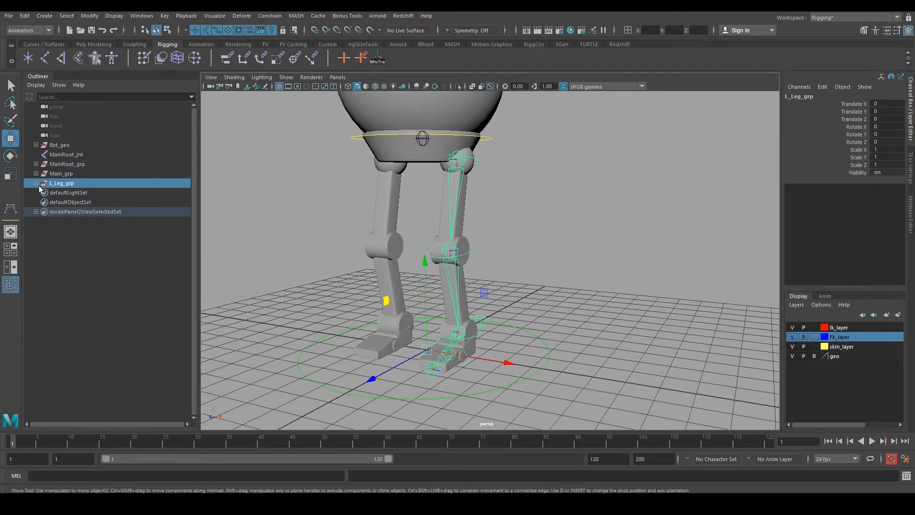
left_click(37, 183)
left_click(41, 193)
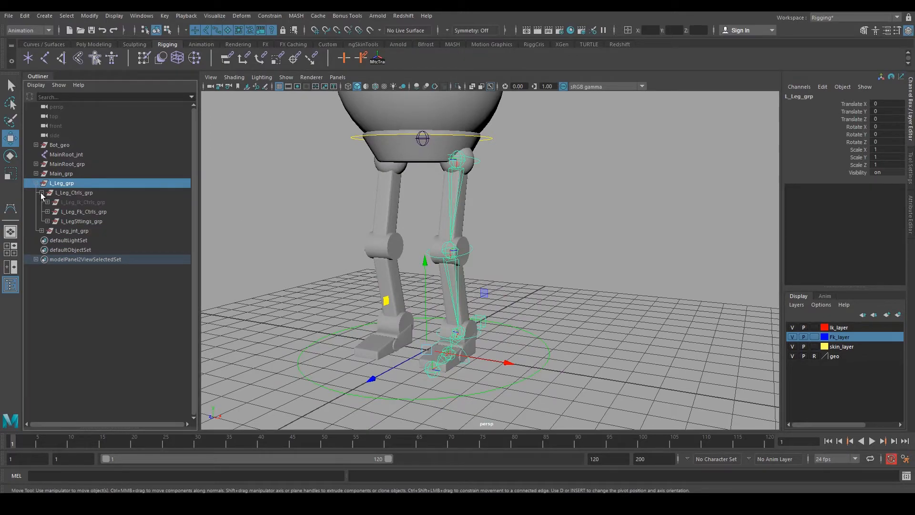
left_click(42, 193)
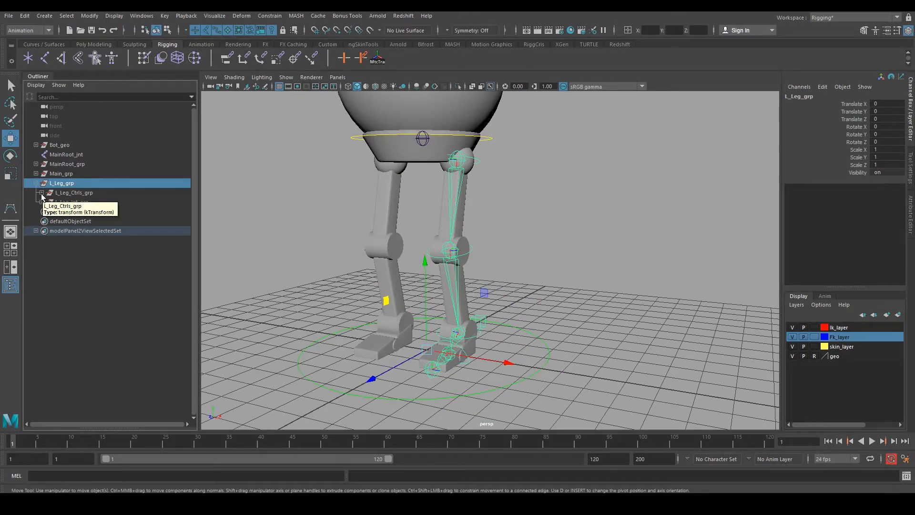
left_click(41, 192)
left_click(42, 231)
left_click(42, 231)
left_click(42, 193)
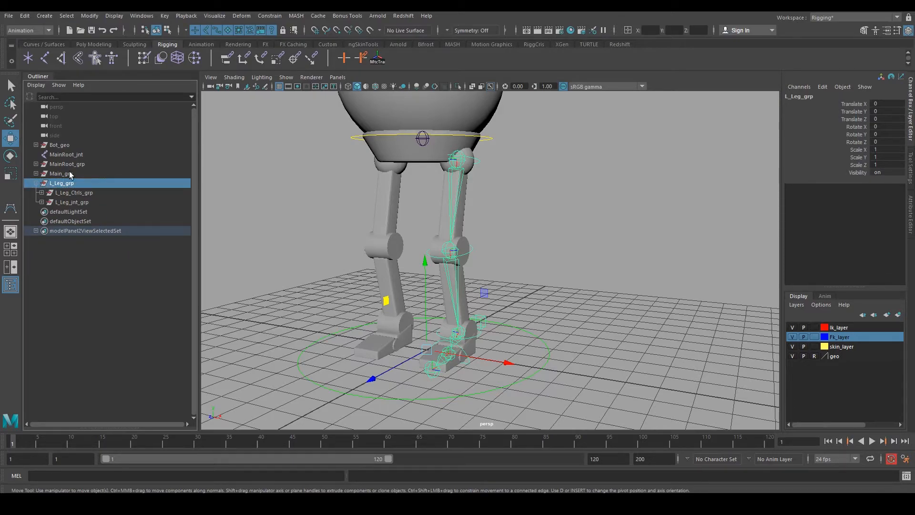
left_click(36, 183)
left_click_drag(495, 267, 472, 224, "alt")
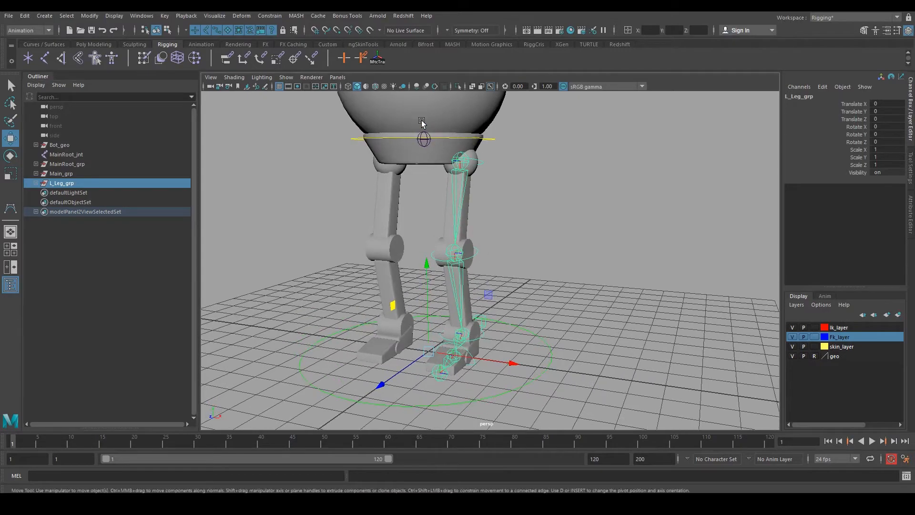
left_click_drag(428, 128, 424, 225, "alt")
right_click_drag(424, 224, 526, 224, "alt")
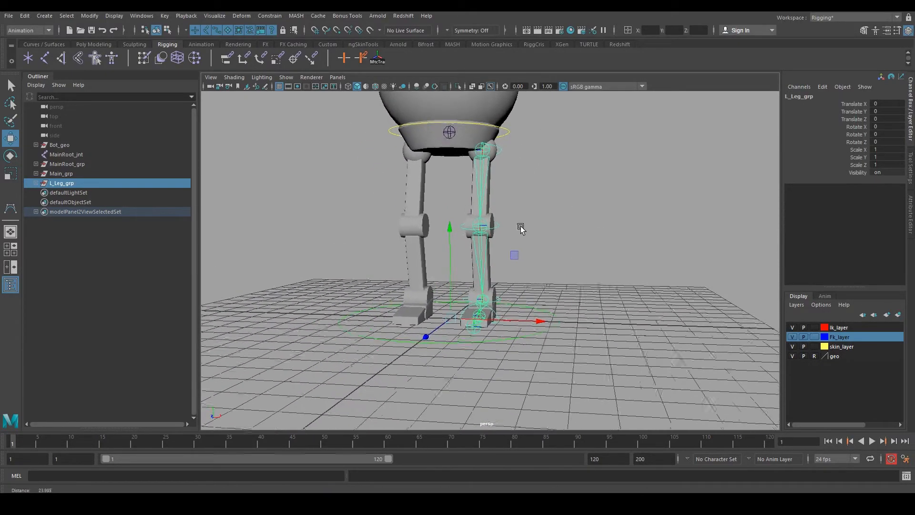
key("f")
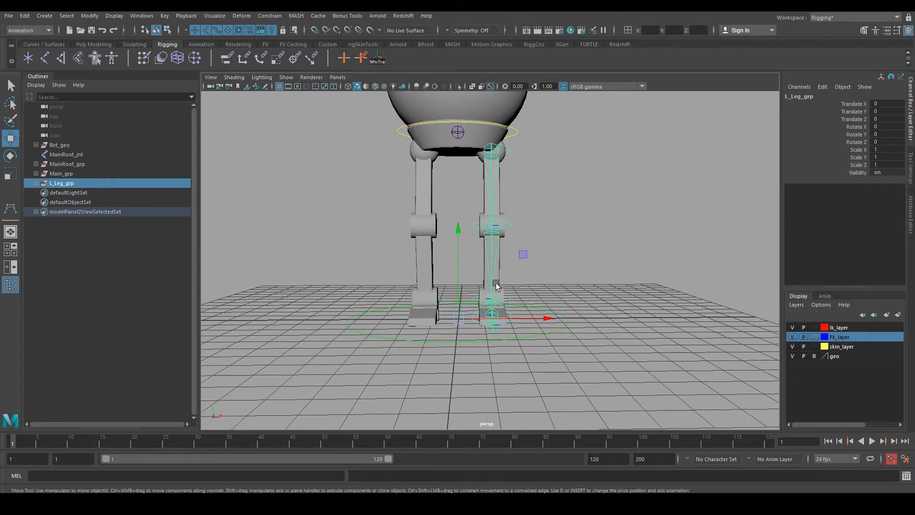
scroll(494, 286, "up", 10)
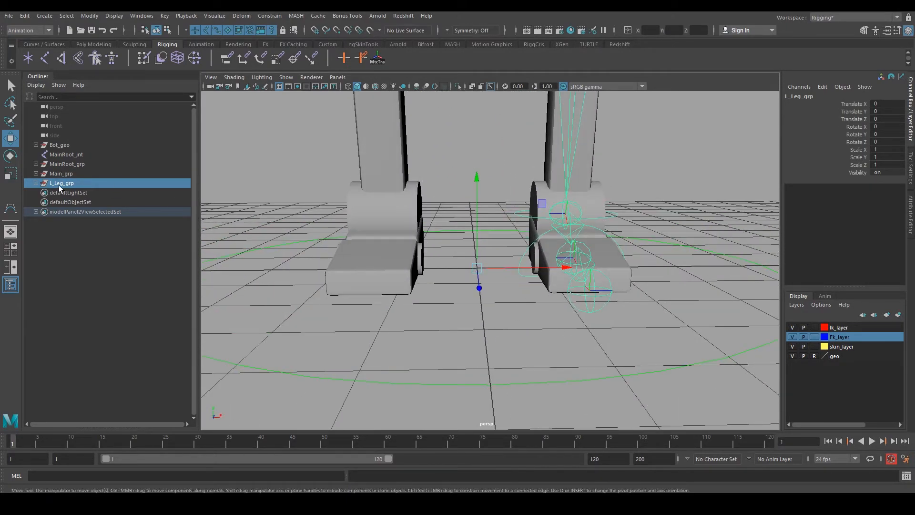
scroll(480, 267, "down", 5)
middle_click_drag(479, 243, 449, 249, "alt")
middle_click_drag(334, 172, 413, 196, "alt")
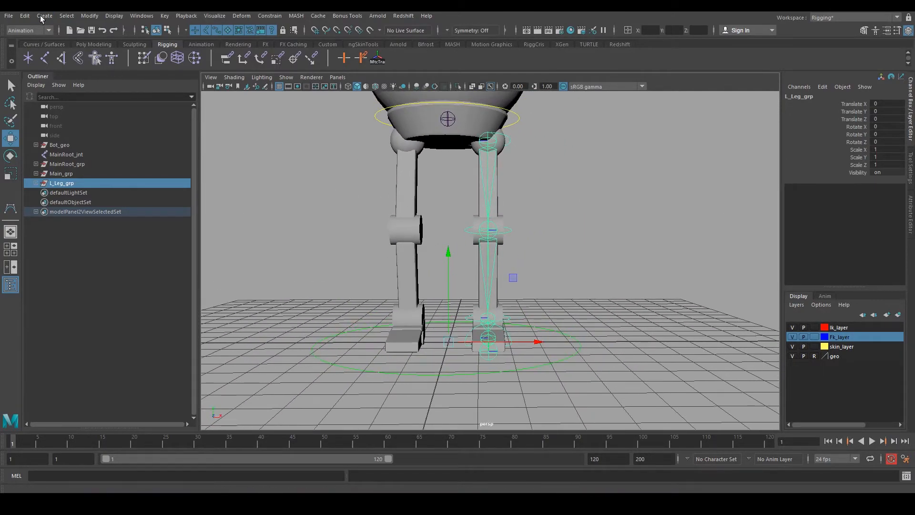
Step: Reset the Duplicate Special options and duplicate L_Leg_grp once with Duplicate input graph enabled
left_click(23, 15)
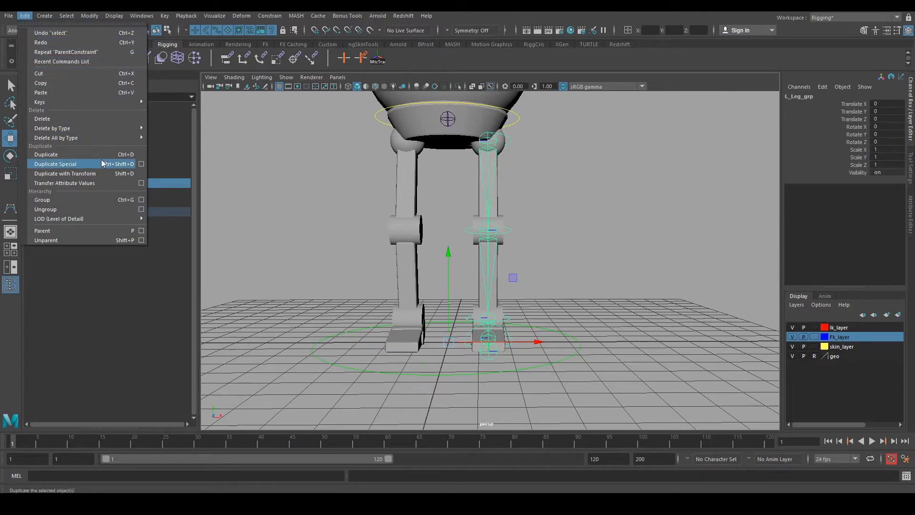
left_click(141, 164)
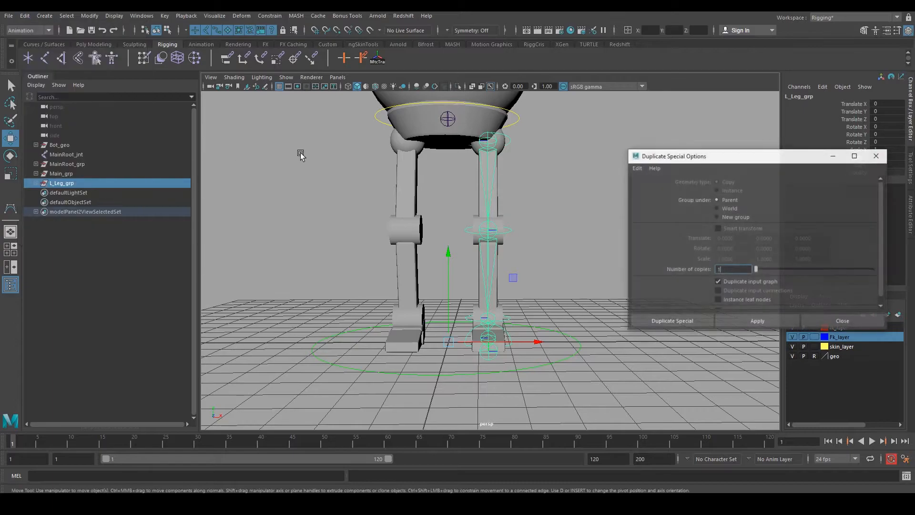
left_click(637, 168)
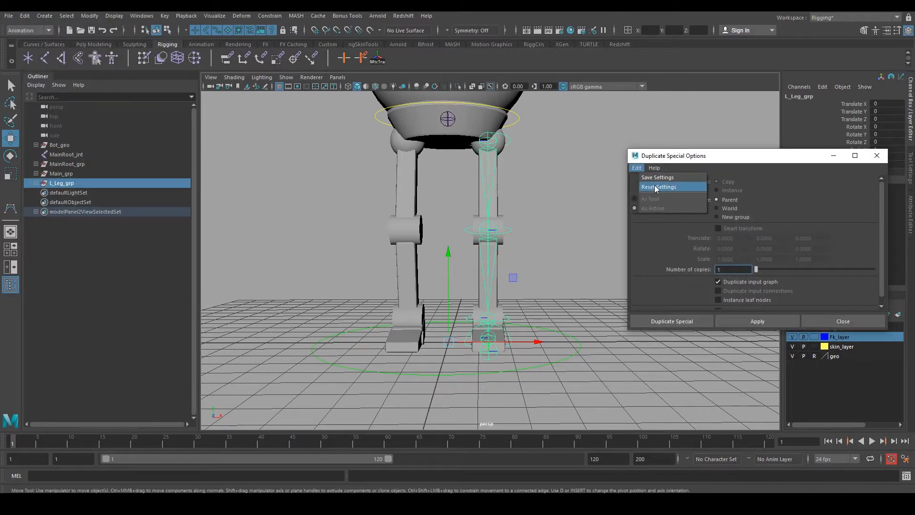
left_click(654, 185)
left_click_drag(749, 162, 668, 121)
middle_click_drag(520, 257, 473, 282, "alt")
left_click_drag(472, 282, 462, 288, "alt")
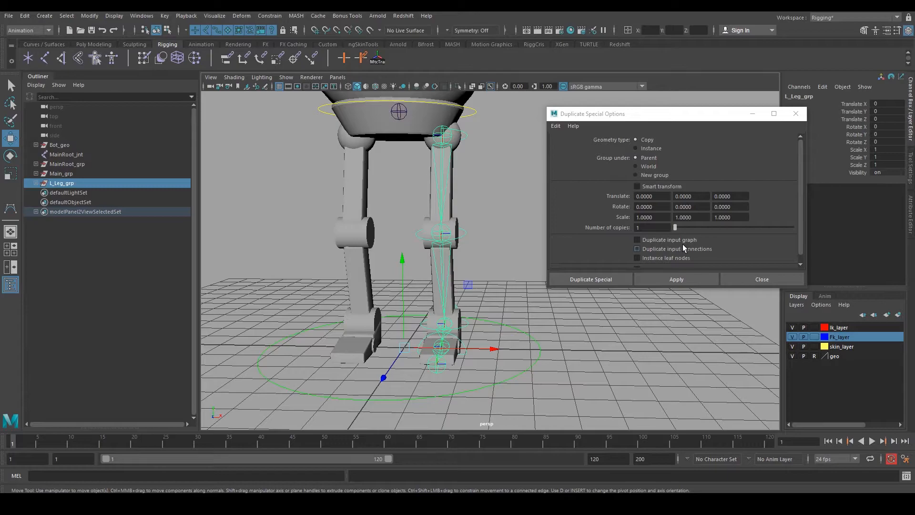
left_click(644, 240)
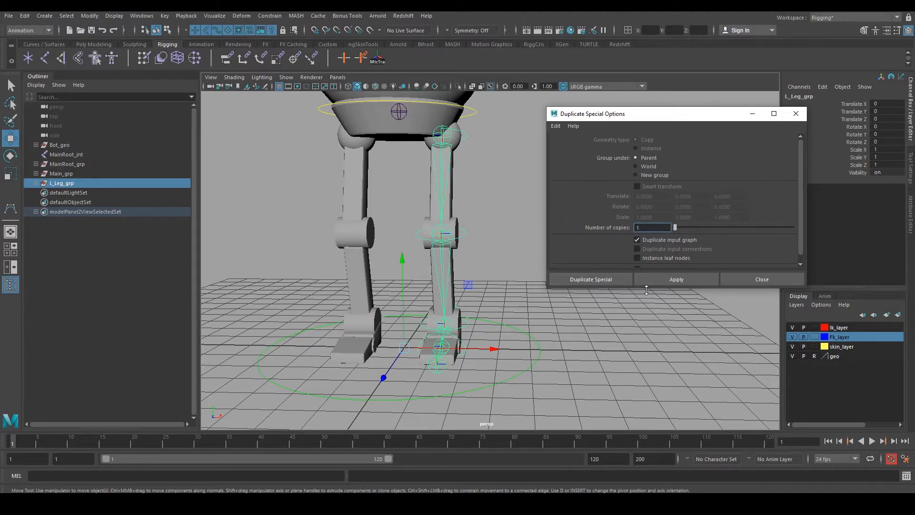
left_click(679, 281)
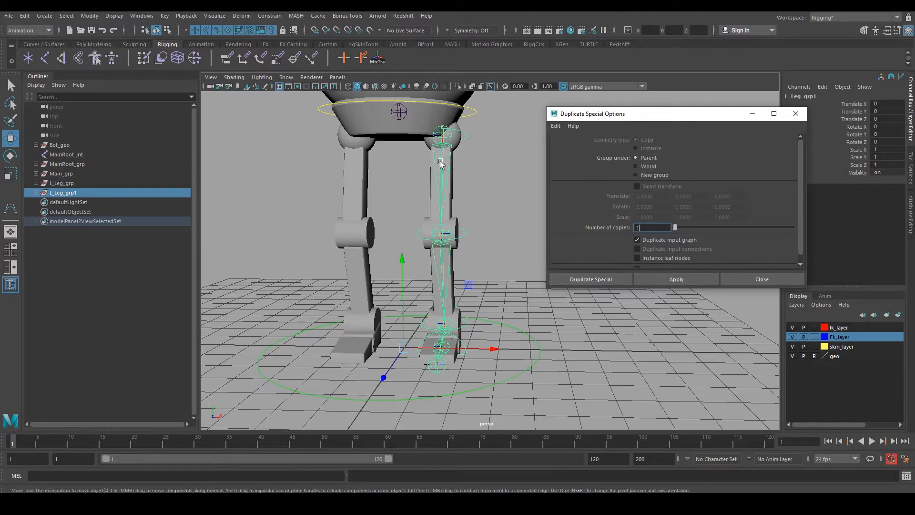
left_click(796, 114)
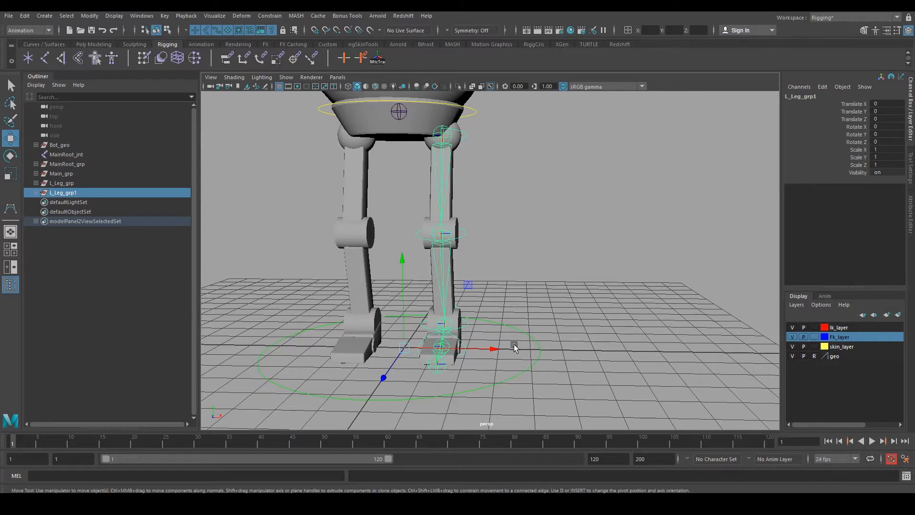
Step: Mirror the duplicated leg group L_Leg_grp1 to the robot's other side by setting its Scale X to -1
left_click(85, 193)
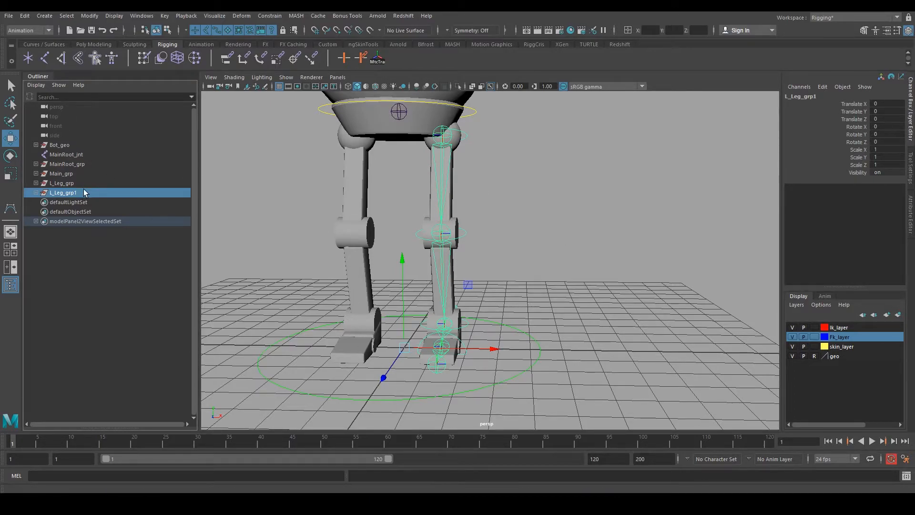
key("f")
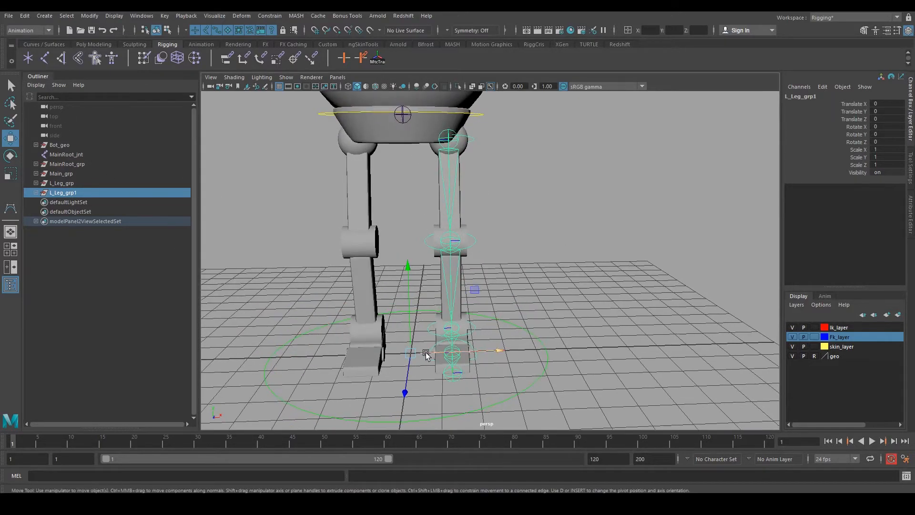
middle_click_drag(414, 364, 417, 354, "alt")
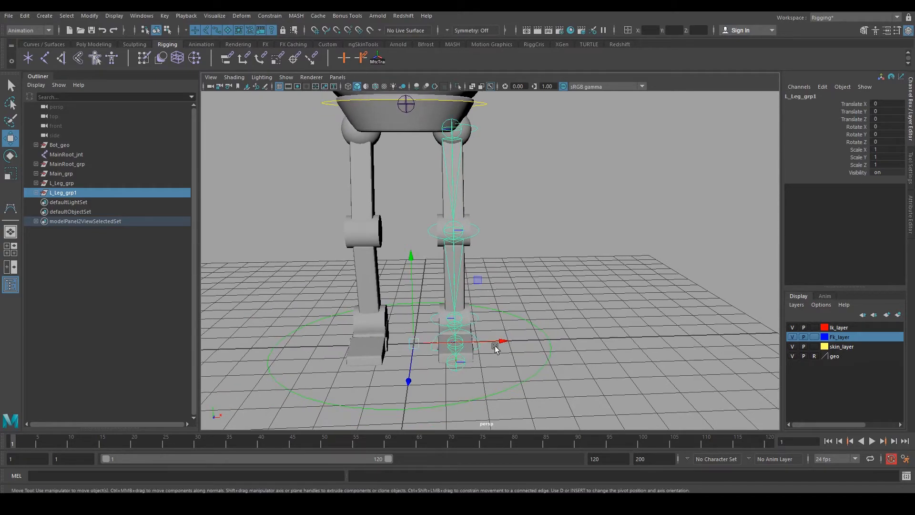
left_click_drag(478, 325, 495, 316, "alt")
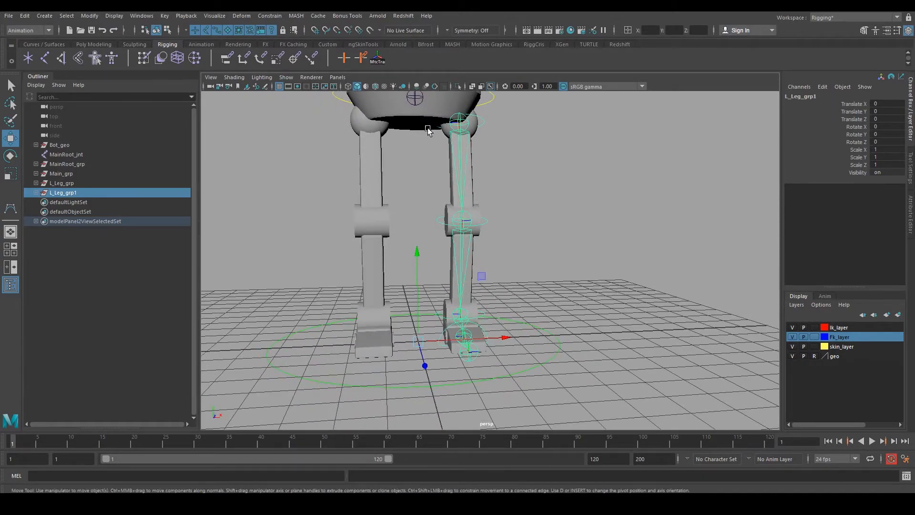
left_click_drag(489, 244, 478, 242, "alt")
double_click(880, 149)
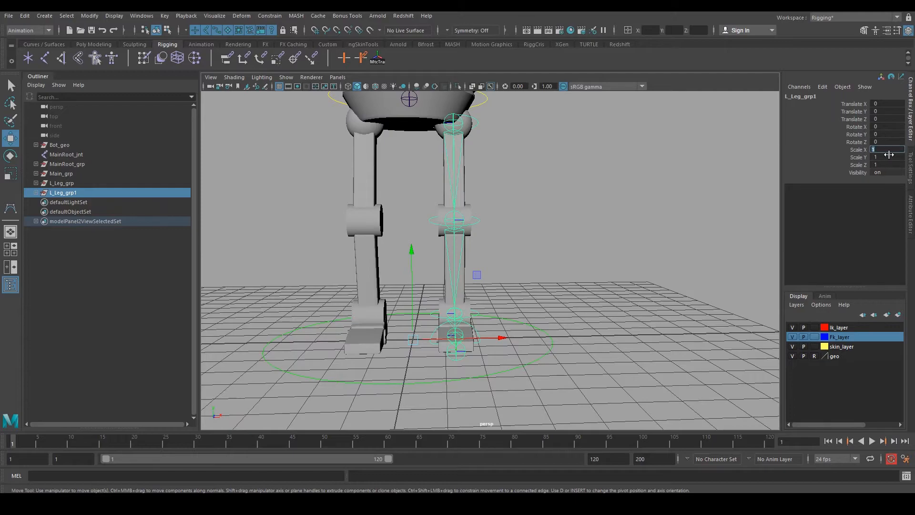
type("-1")
key("Return")
left_click_drag(551, 266, 476, 266, "alt")
Step: Test the mirrored leg's knee FK control by rotating it, and undo the rotation
key("q")
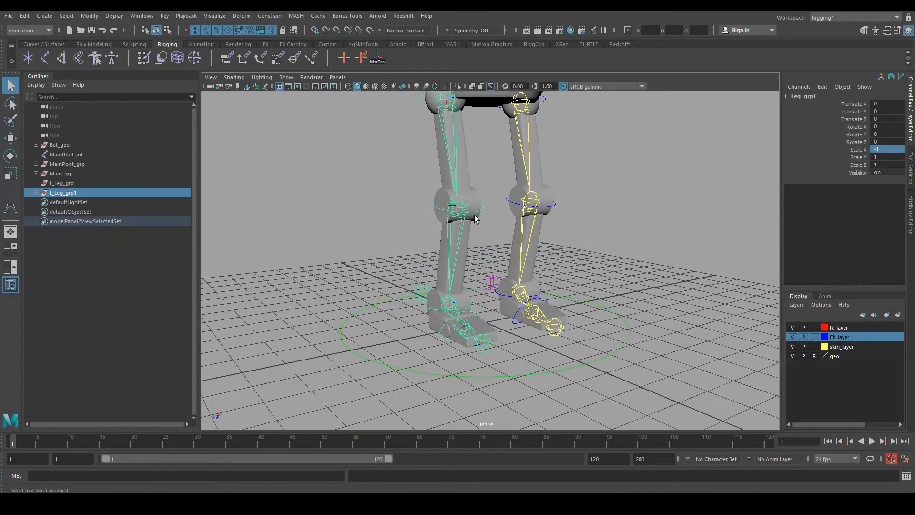
left_click(478, 209)
key("e")
left_click_drag(503, 168, 498, 145)
key("ctrl+z")
left_click_drag(407, 255, 460, 252, "alt")
Step: Set the Ik Fk attribute of the mirrored leg's settings control to 1
key("q")
left_click(463, 304)
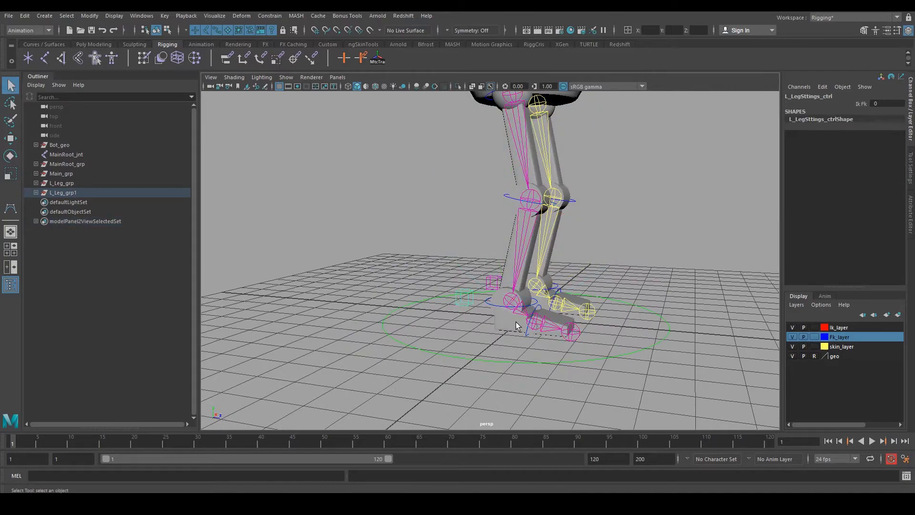
left_click(848, 103)
middle_click_drag(647, 186, 702, 213)
left_click_drag(559, 335, 557, 351, "alt")
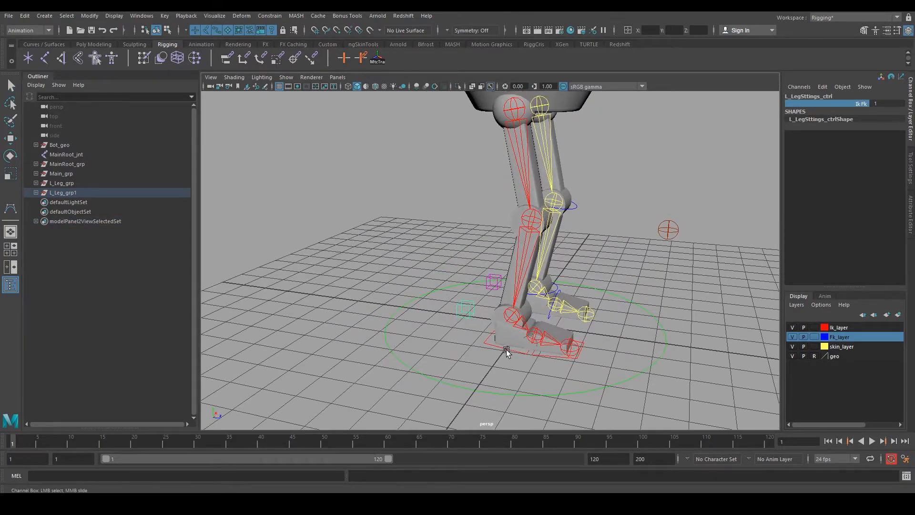
Step: Test the mirrored leg's IK foot control by moving it, and undo the move
key("q")
left_click(511, 351)
key("w")
left_click_drag(440, 271, 480, 206)
key("ctrl+z")
Step: Expand the whole L_Leg_grp1 hierarchy and examine the names of its groups, controls, joints and constraints
left_click_drag(582, 260, 563, 292, "alt")
left_click_drag(497, 298, 457, 290, "alt")
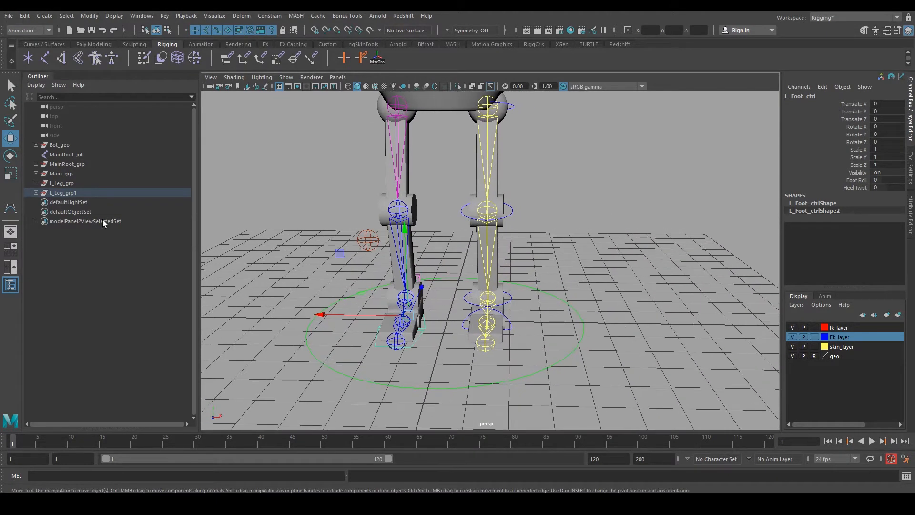
left_click(36, 192, "shift")
left_click(58, 193)
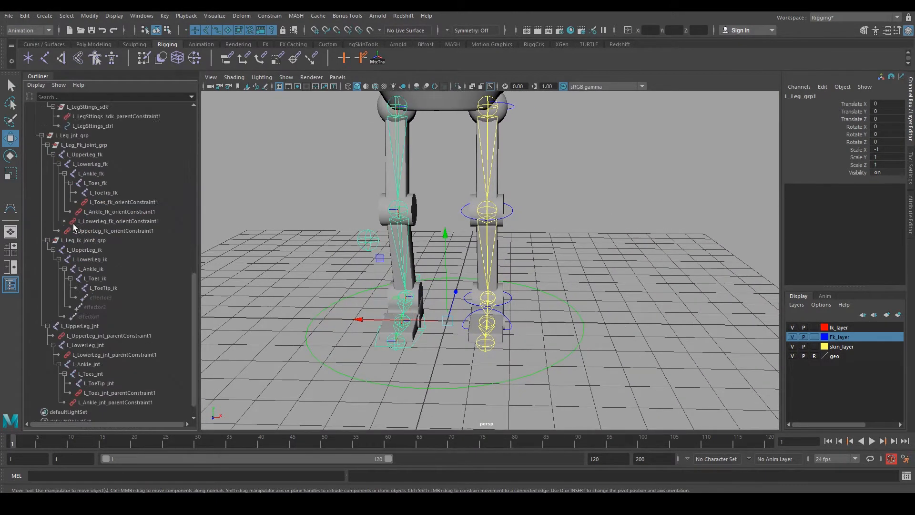
left_click(35, 193)
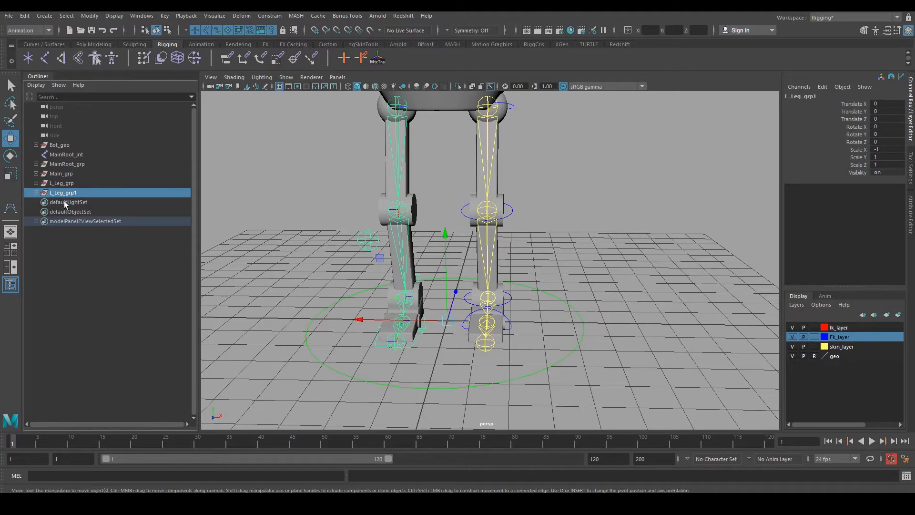
left_click(36, 192, "shift")
scroll(73, 230, "down", 1)
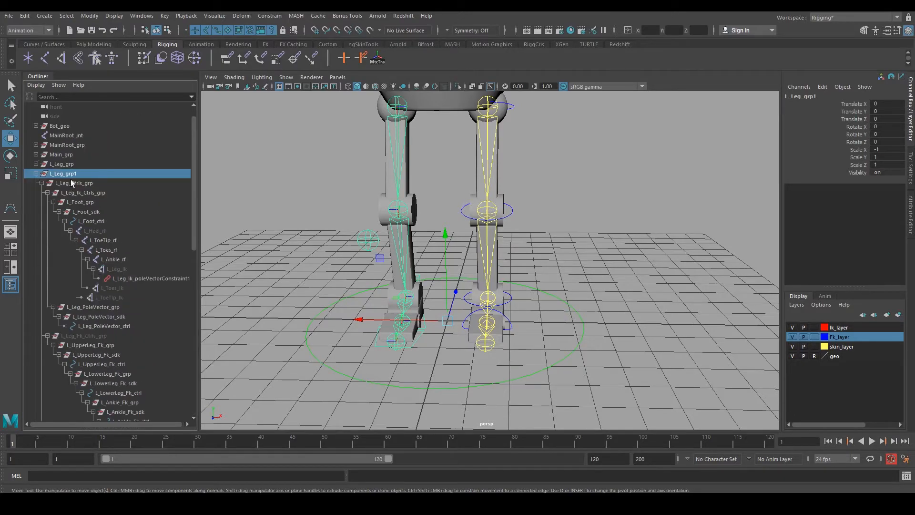
scroll(94, 226, "down", 14)
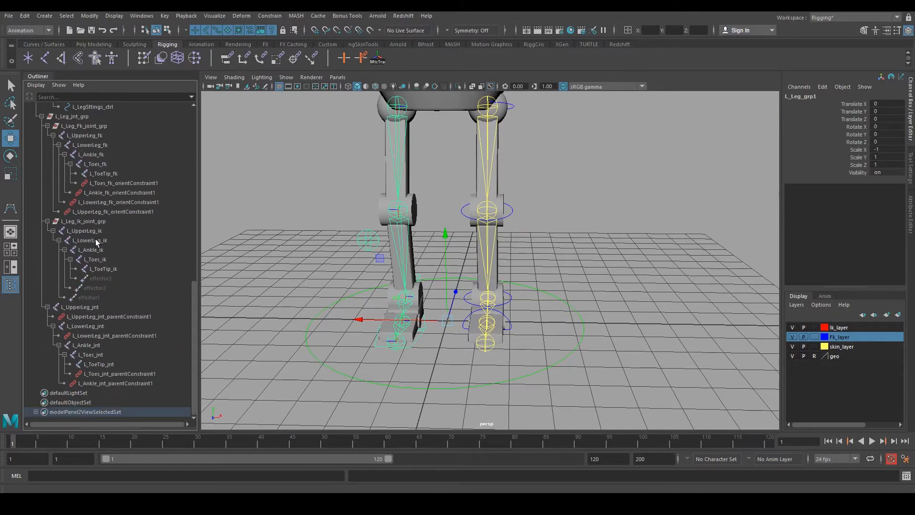
Step: Select everything in the duplicated leg group's hierarchy and replace the prefix L_ with R_ in the selected names
left_click(106, 383, "shift")
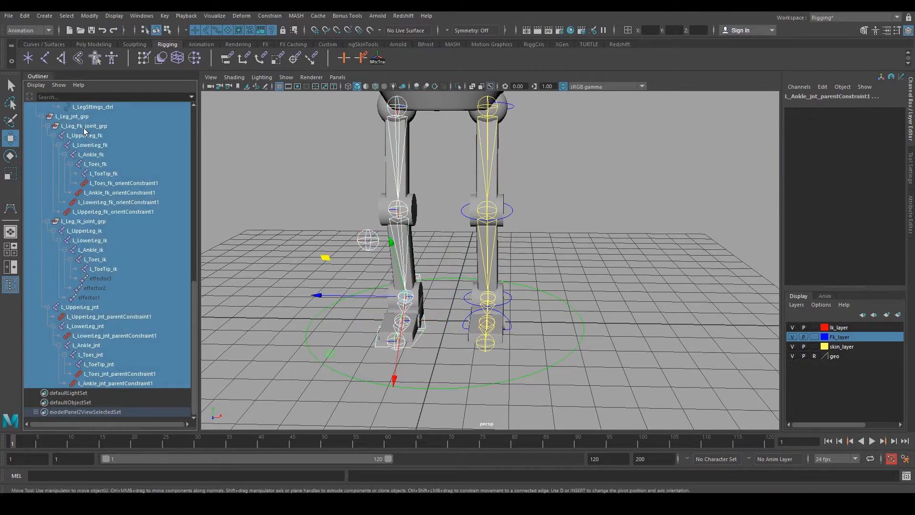
left_click(107, 19)
mouse_move(98, 17)
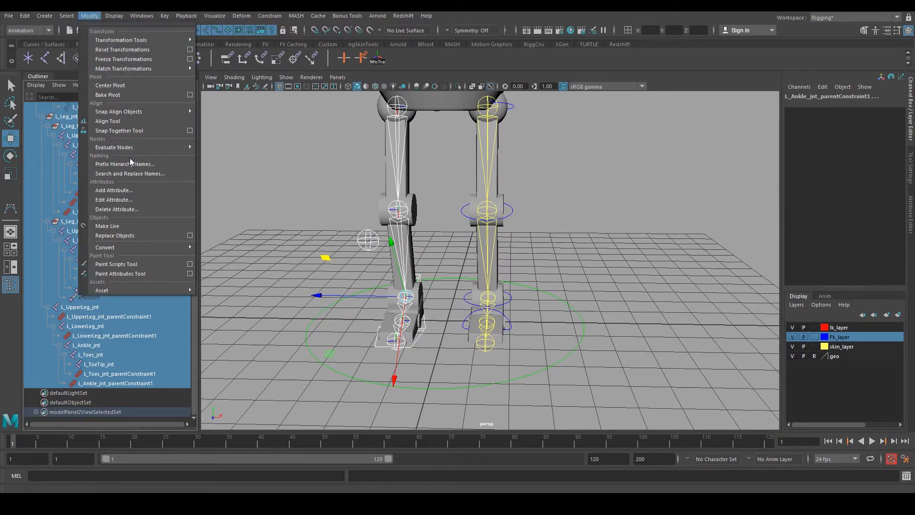
left_click(130, 173)
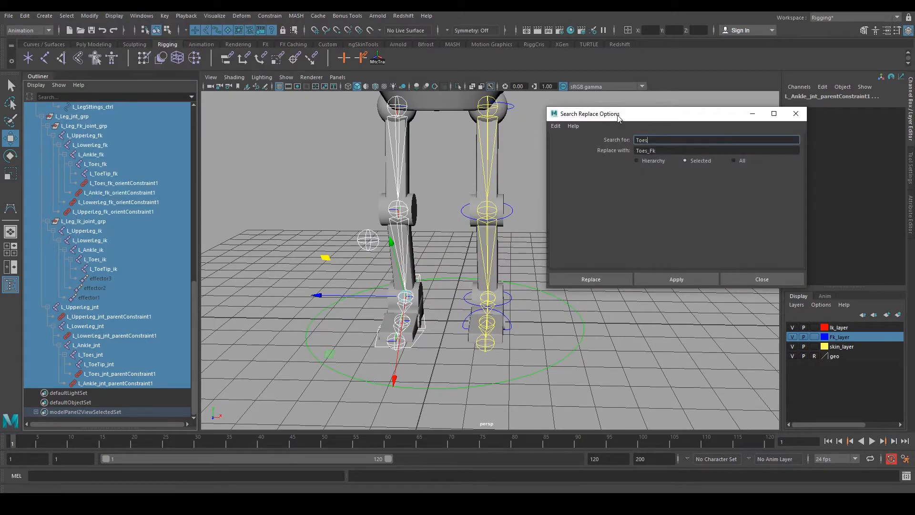
left_click_drag(617, 118, 428, 128)
key("ctrl+a")
type("L_")
key("Tab")
type("R_")
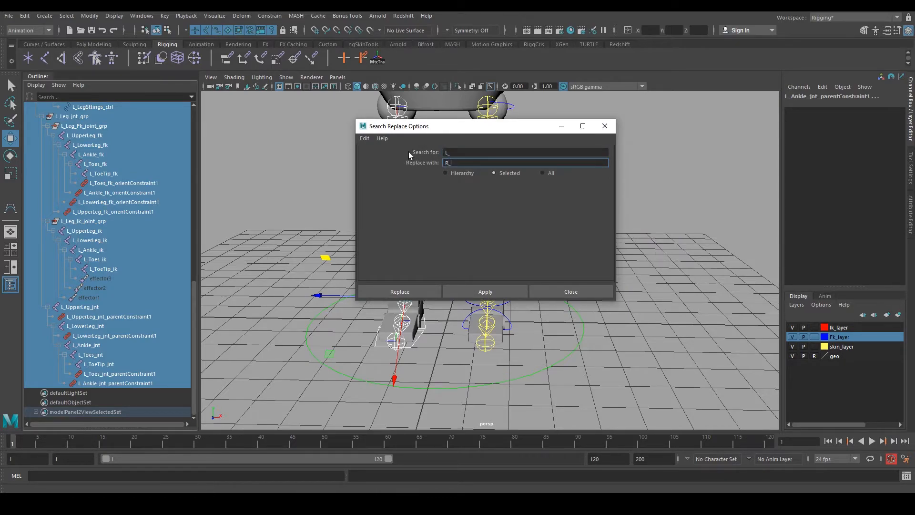
left_click(498, 291)
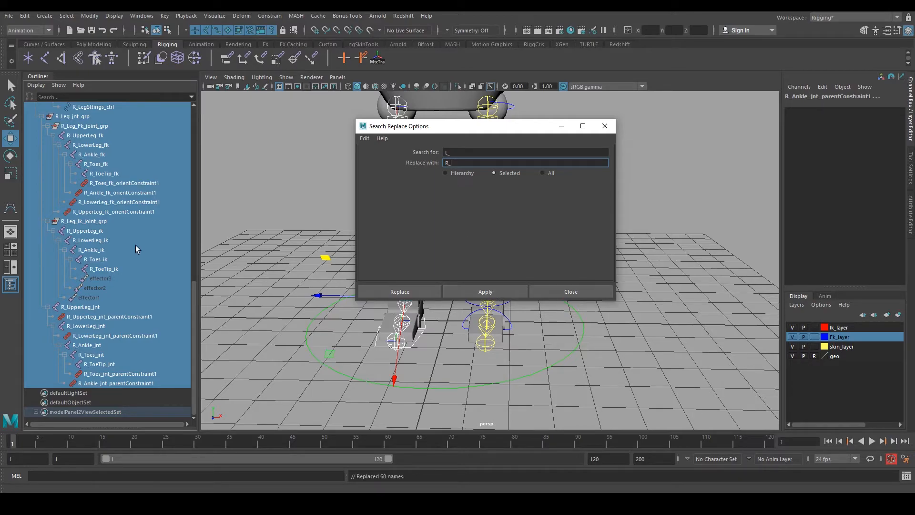
left_click(604, 126)
Step: Collapse the duplicated leg hierarchy and rename its top group as R_Leg_grp
scroll(71, 229, "up", 10)
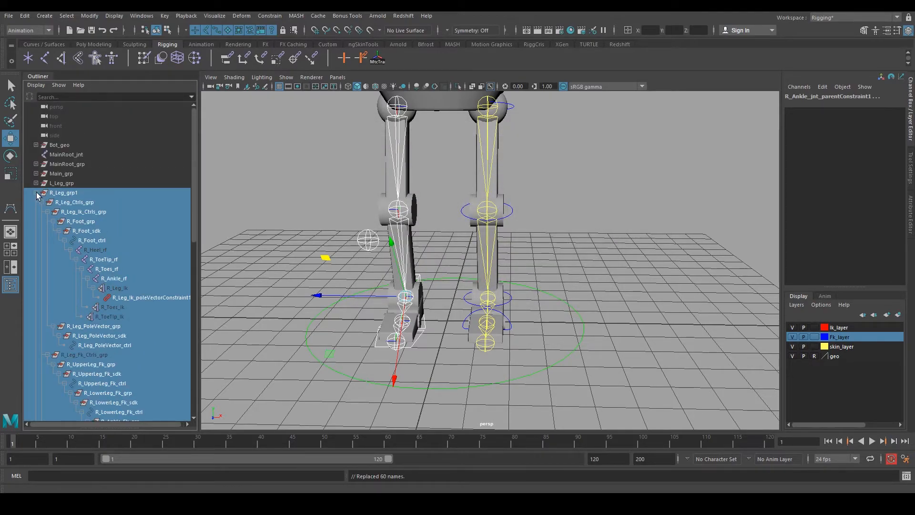
left_click(37, 193)
double_click(94, 193)
type("R_Leg_grp1")
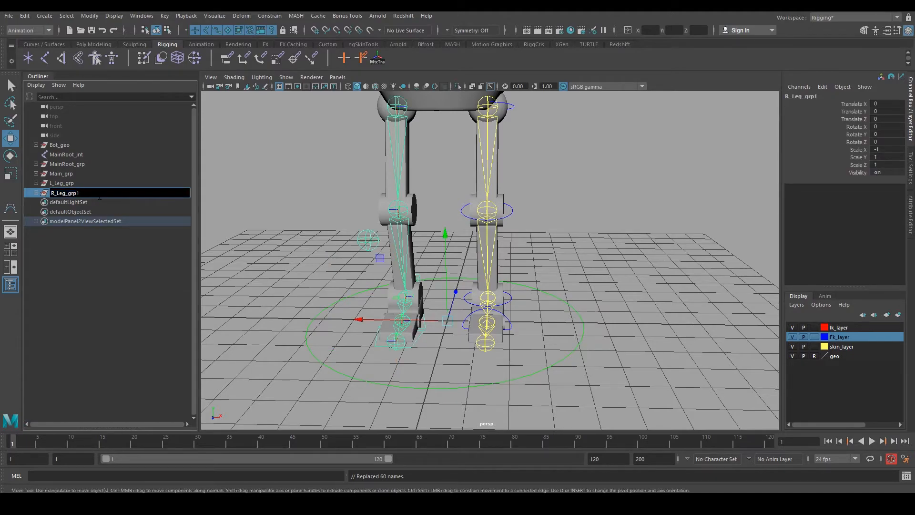
key("Return")
Step: Expand L_Leg_grp and R_Leg_grp down to the contents of their joint groups
left_click(36, 193)
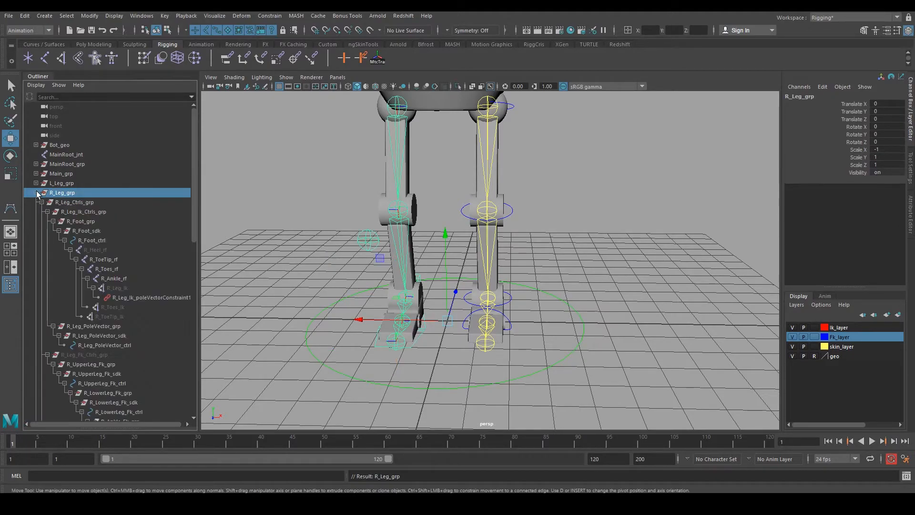
left_click(38, 193)
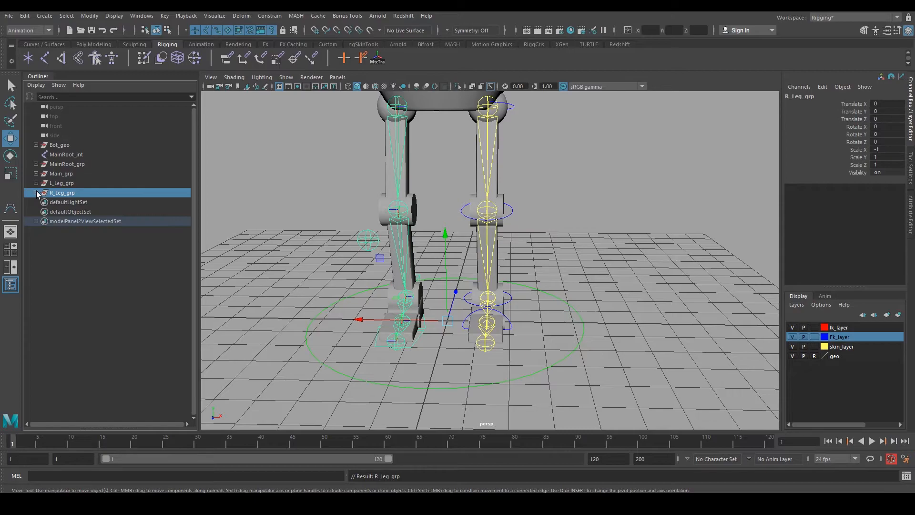
left_click(36, 193)
left_click(37, 183)
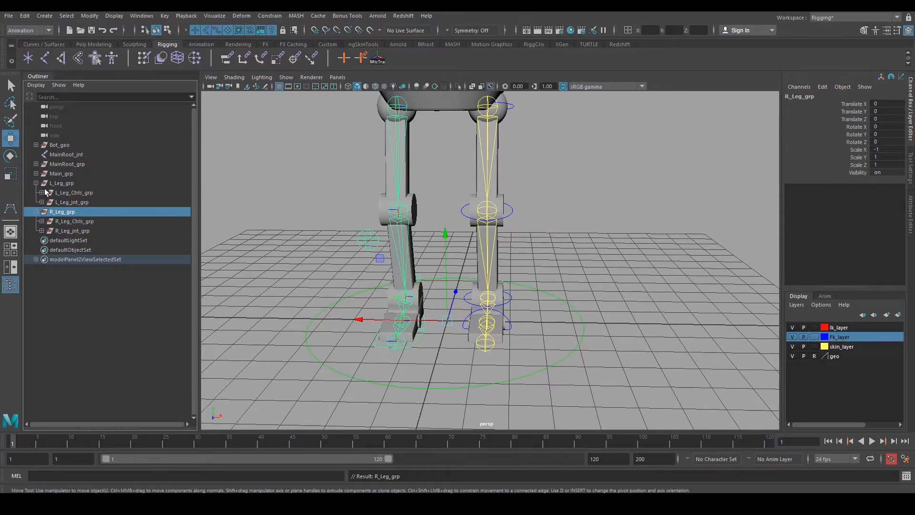
left_click(79, 231)
left_click(42, 231)
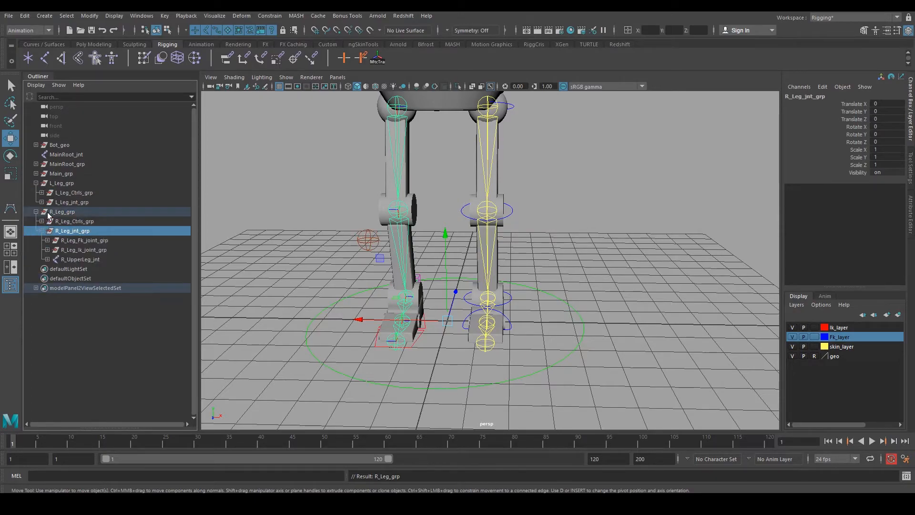
left_click(42, 202)
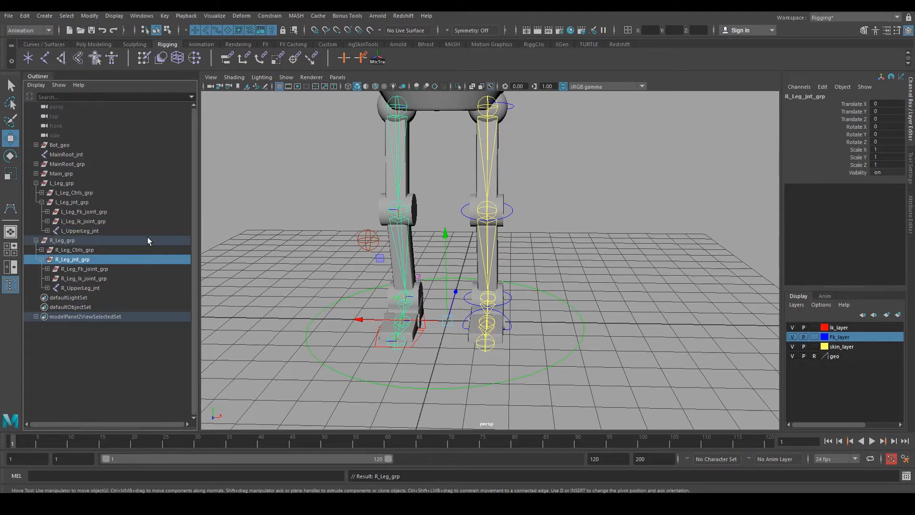
key("f")
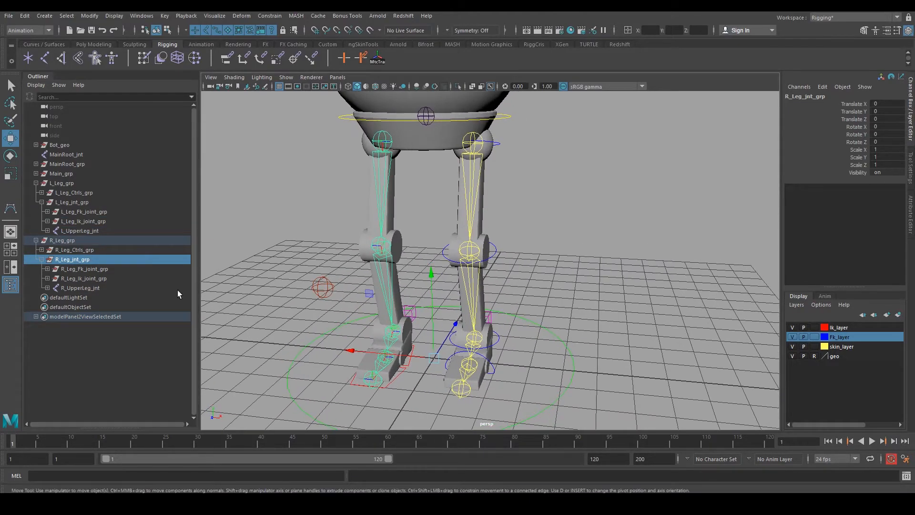
Step: Parent R_UpperLeg_jnt and L_UpperLeg_jnt under MainRoot_jnt
left_click(85, 288)
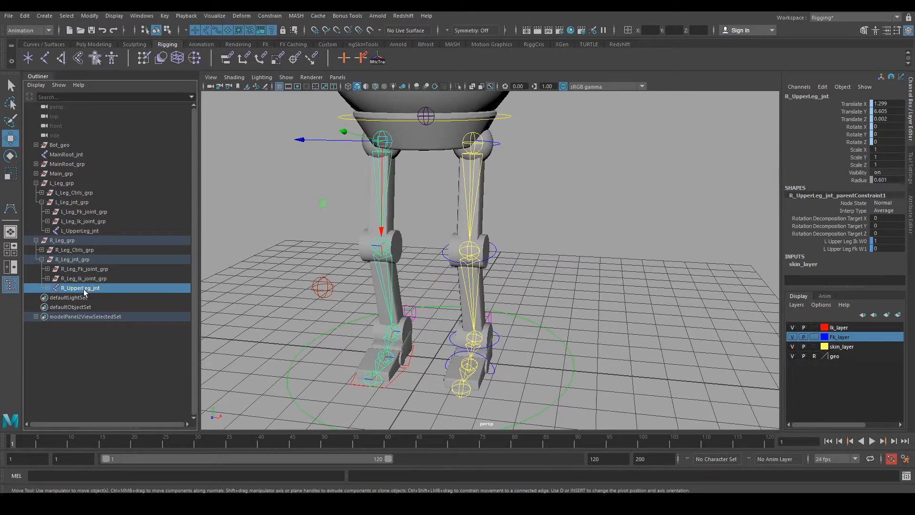
left_click(82, 230, "ctrl")
middle_click_drag(441, 234, 441, 316, "alt")
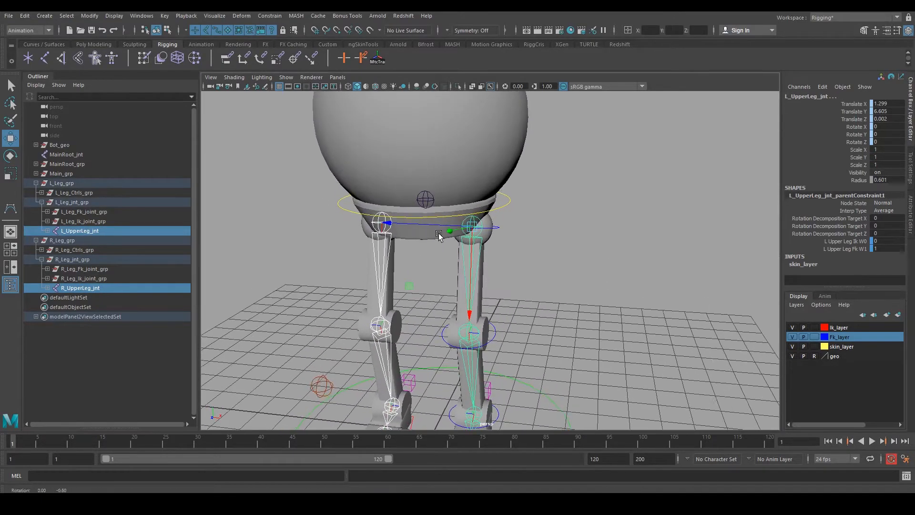
left_click(427, 199, "shift")
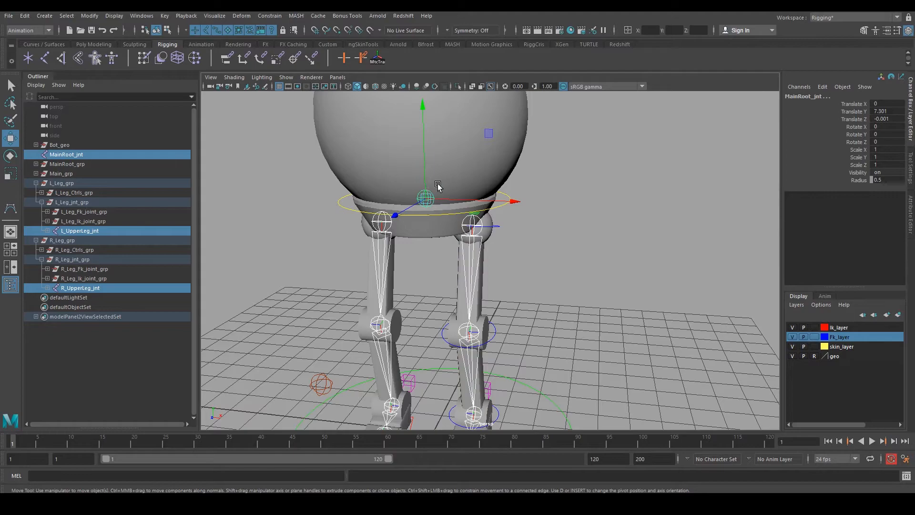
left_click(85, 287)
left_click(89, 231, "ctrl")
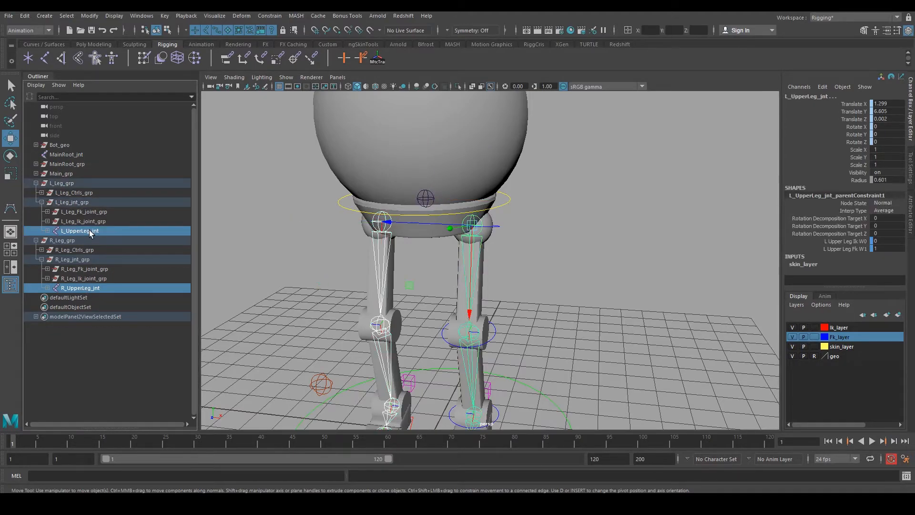
left_click(73, 154, "ctrl")
key("p")
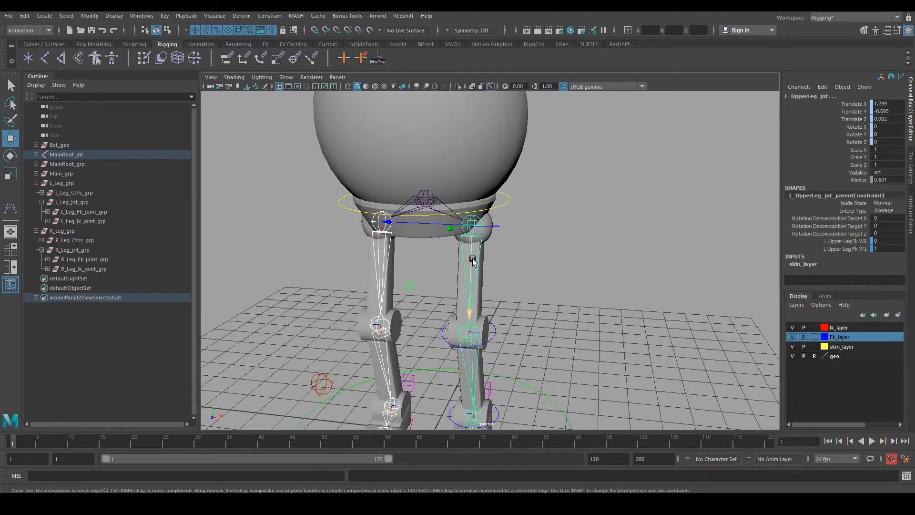
Step: Examine both legs' joint chains attached to the root joint, and collapse L_Leg_grp and R_Leg_grp
left_click_drag(502, 247, 511, 267, "alt")
middle_click_drag(511, 267, 529, 241, "alt")
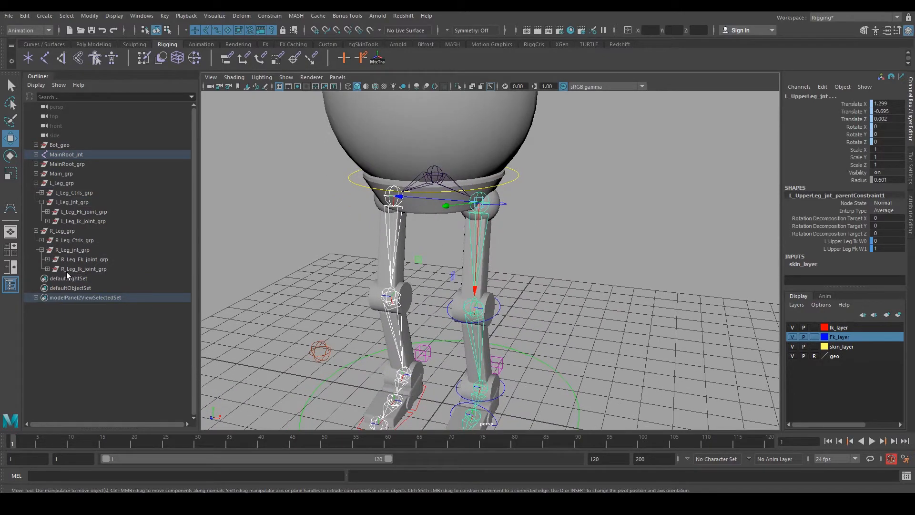
middle_click_drag(371, 276, 384, 230, "alt")
right_click_drag(385, 231, 403, 255, "alt")
left_click_drag(423, 260, 413, 245, "alt")
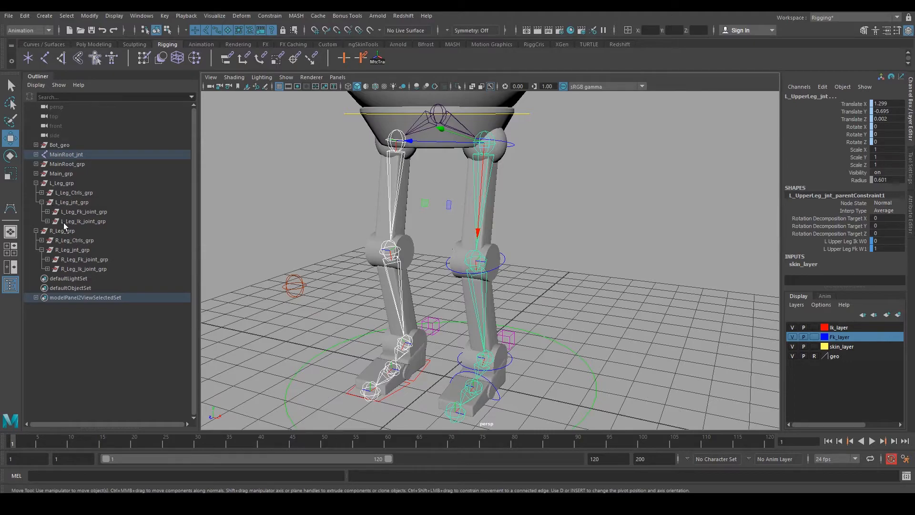
left_click(84, 224)
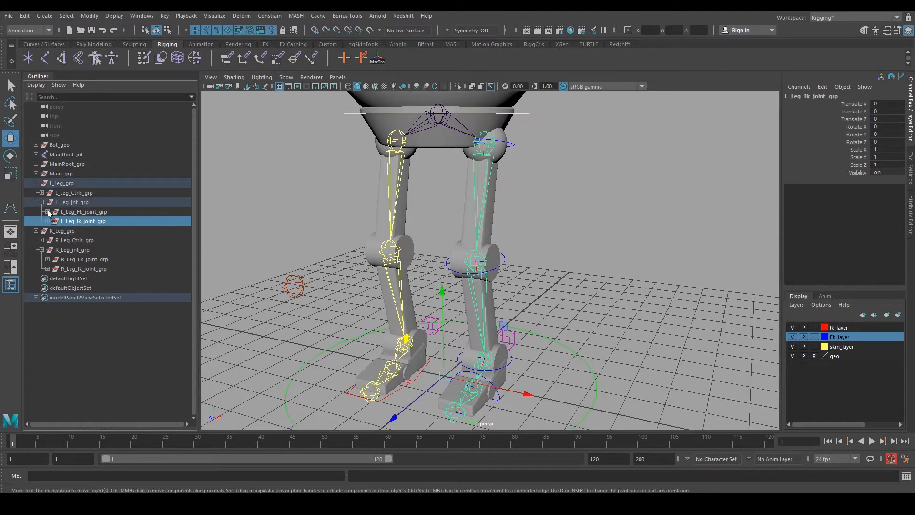
left_click(36, 183)
left_click(35, 193)
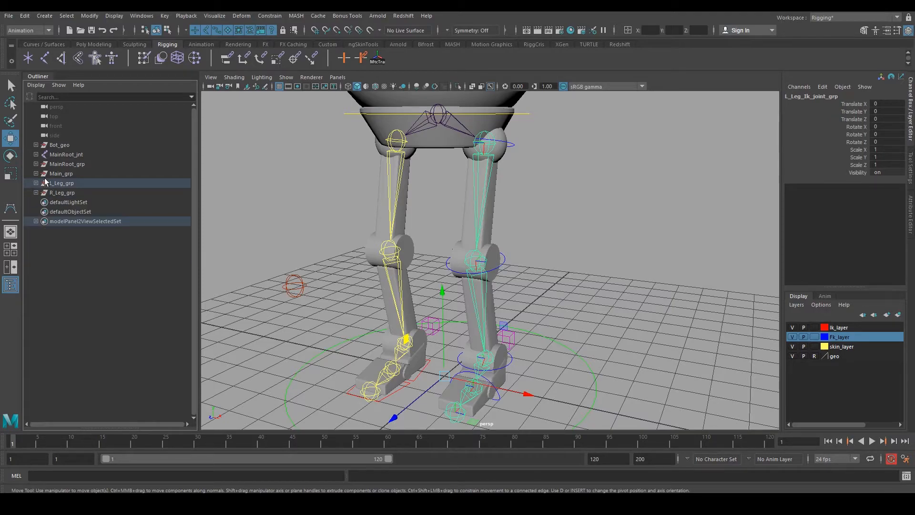
left_click(57, 174)
left_click(54, 183)
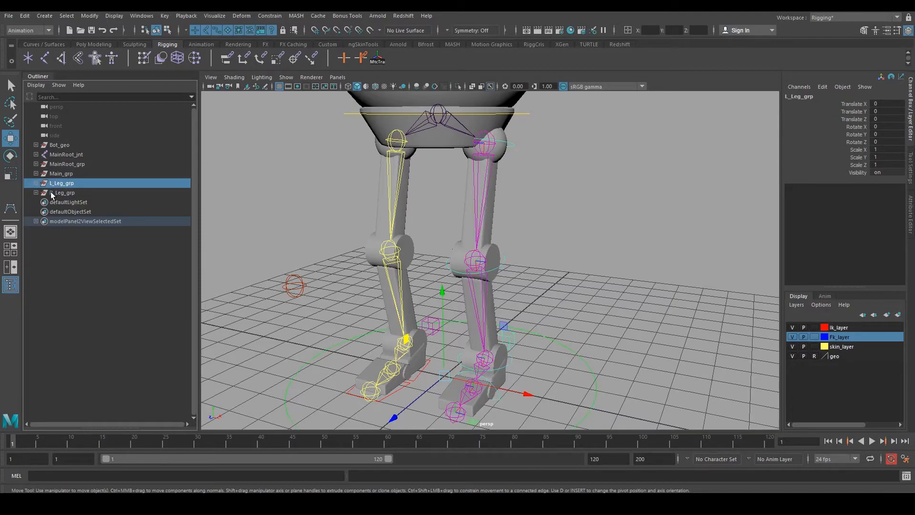
Step: Expand both legs' control groups and parent R_Leg_Fk_Ctrls_grp and L_Leg_Fk_Ctrls_grp under the yellow ring control at the hips
left_click(35, 183)
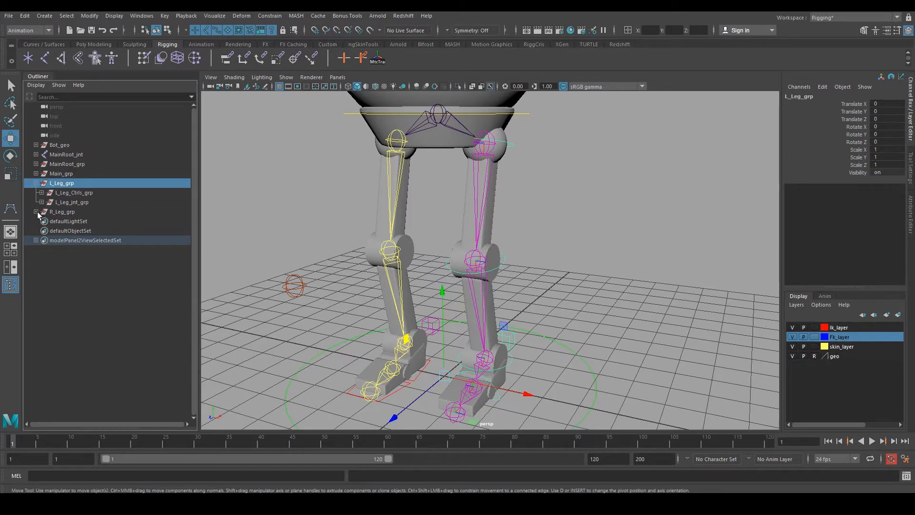
left_click(37, 211)
left_click(75, 221)
left_click(42, 221)
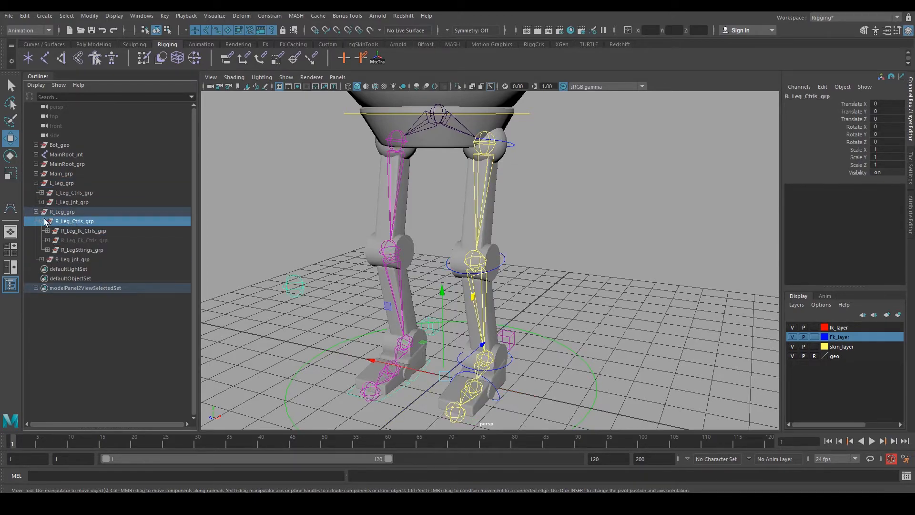
left_click(42, 192)
left_click(100, 262)
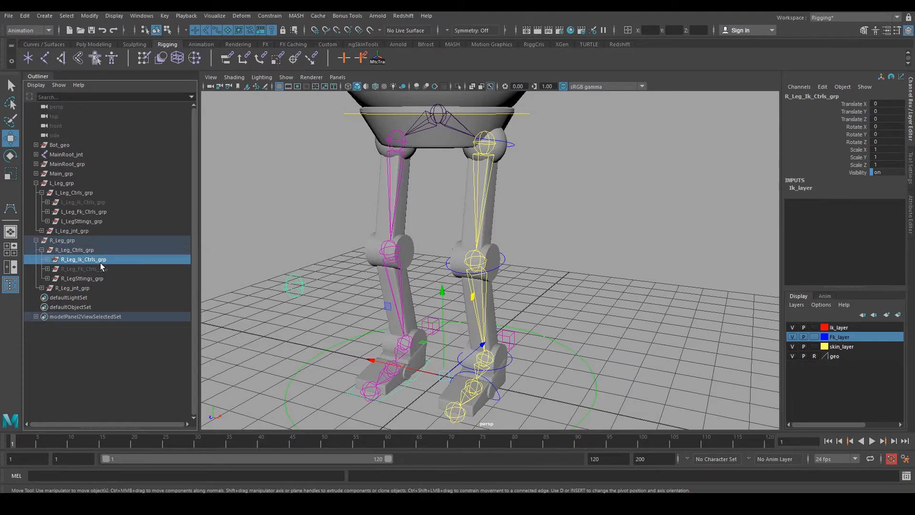
left_click(102, 268)
left_click(99, 213, "ctrl")
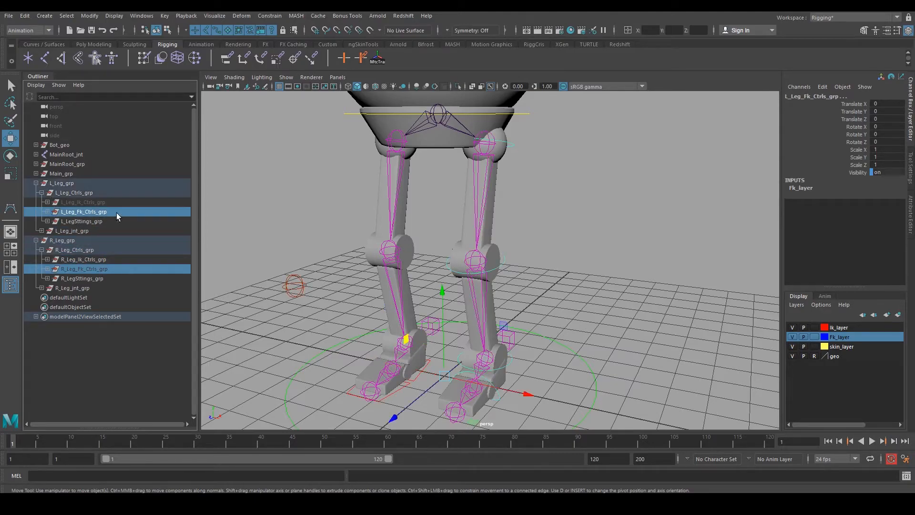
middle_click_drag(404, 231, 395, 264, "alt")
left_click_drag(394, 265, 456, 256, "alt")
left_click_drag(524, 210, 523, 202, "alt")
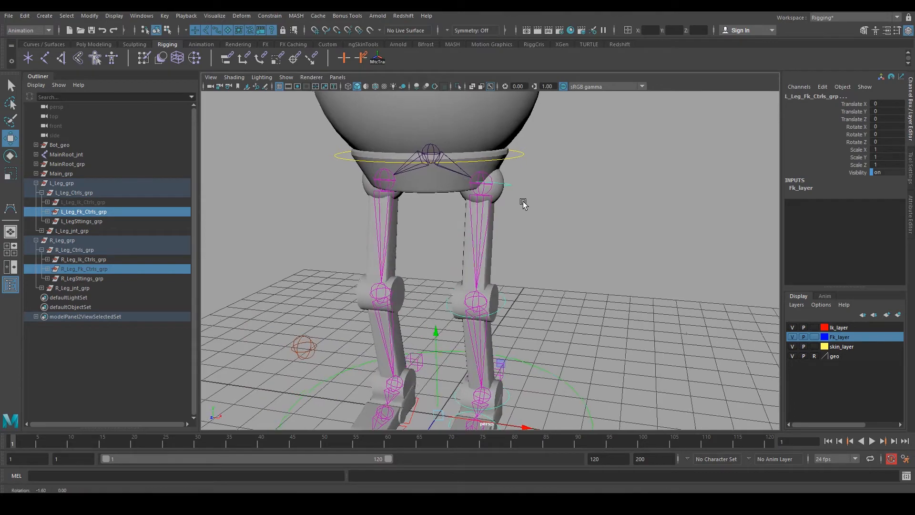
left_click(523, 155)
key("p")
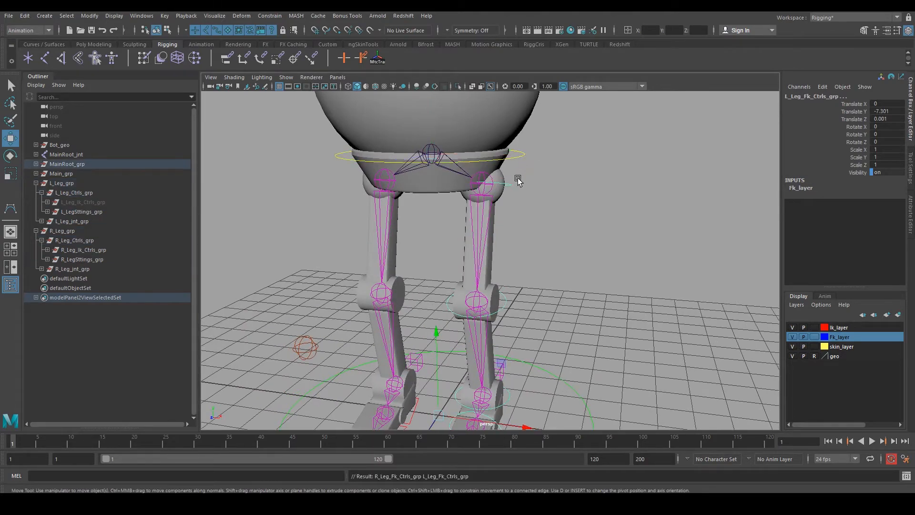
Step: Select the Ik control groups and settings groups of both legs to examine which controls they contain
left_click_drag(440, 285, 435, 260, "alt")
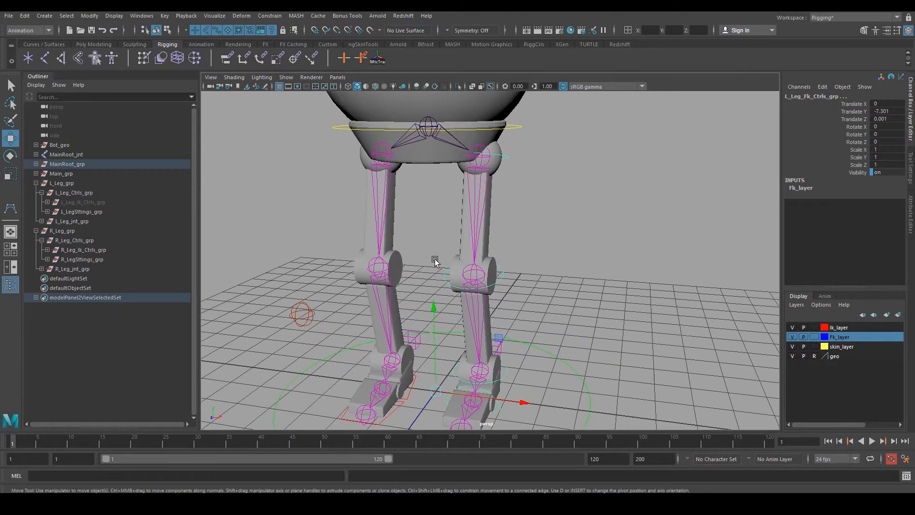
left_click(97, 248)
left_click(82, 259, "ctrl")
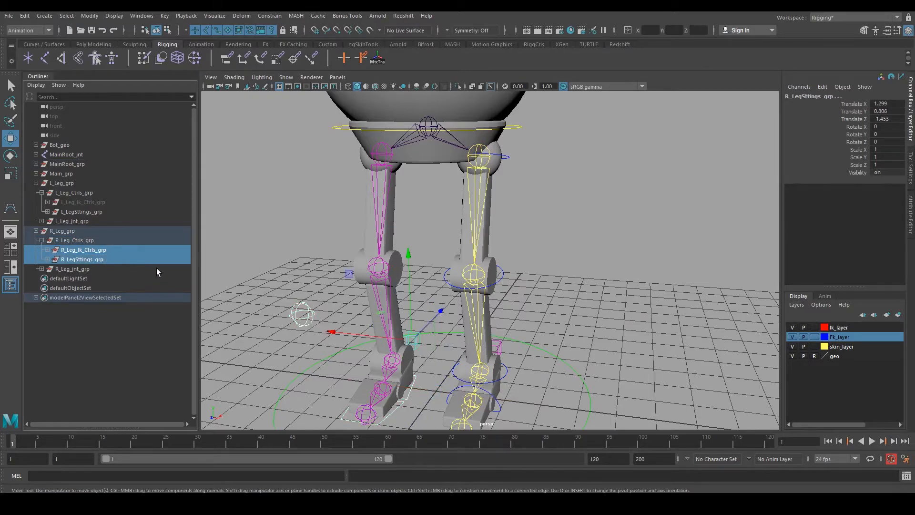
left_click_drag(362, 248, 470, 234, "alt")
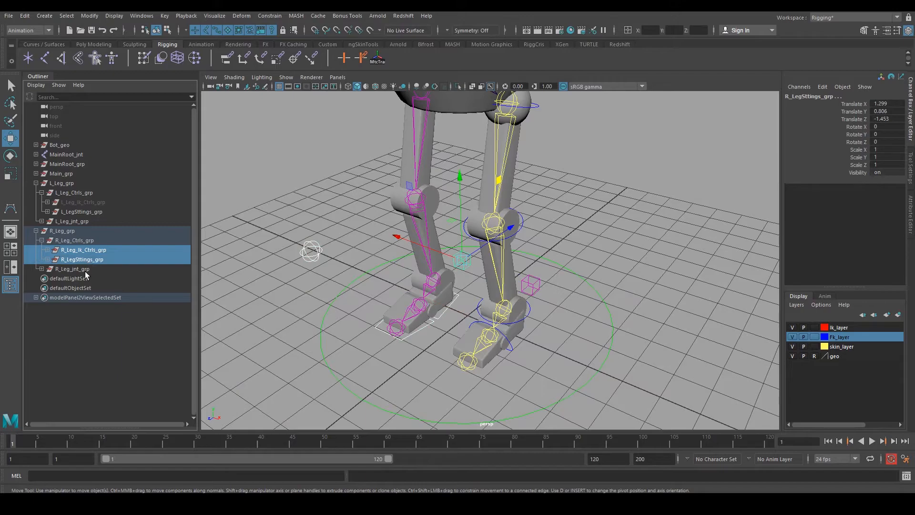
left_click(79, 211, "ctrl")
left_click(79, 202, "ctrl")
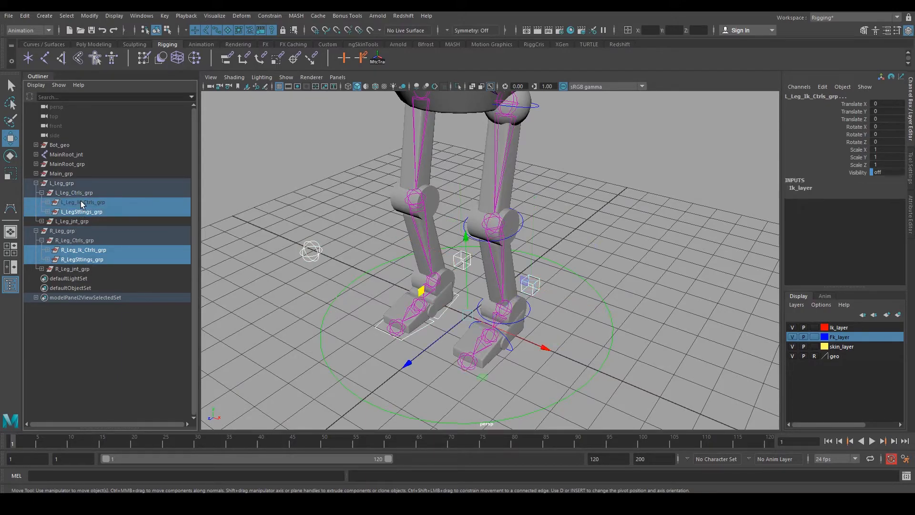
left_click_drag(466, 277, 446, 301, "alt")
Step: Switch the right leg to FK with the Ik Fk attribute of R_LegSttings_ctrl, and select R_Leg_Ctrls_grp
left_click(502, 292)
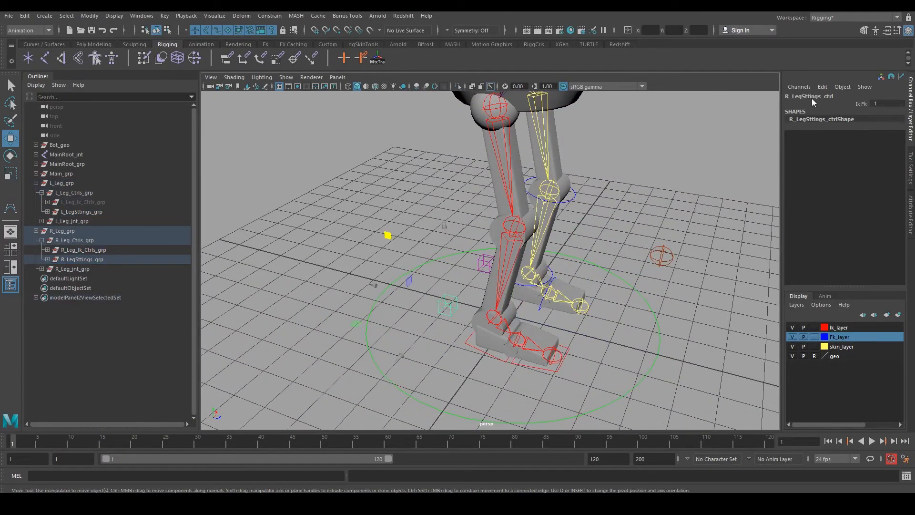
left_click(832, 103)
middle_click_drag(637, 177, 596, 185)
left_click_drag(672, 200, 539, 207, "alt")
left_click(89, 240)
key("w")
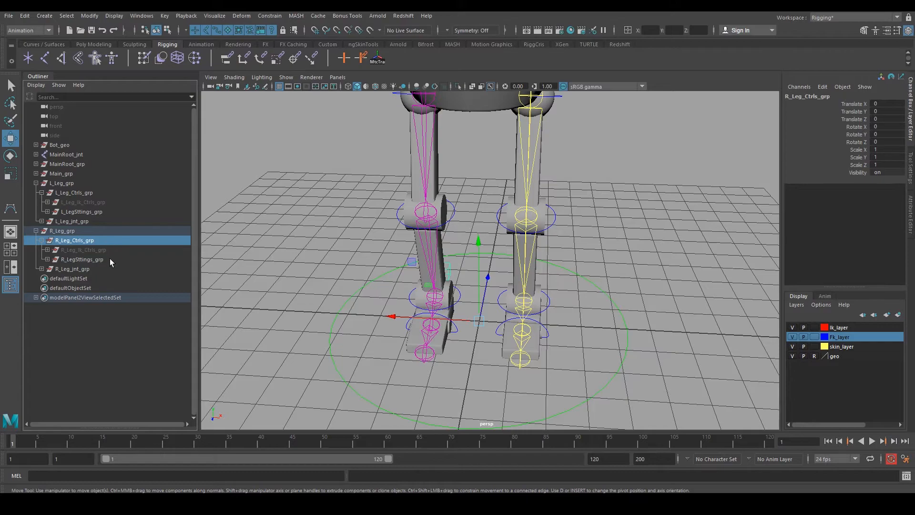
Step: Group the Ik control groups and the settings groups of both legs together
left_click(108, 259)
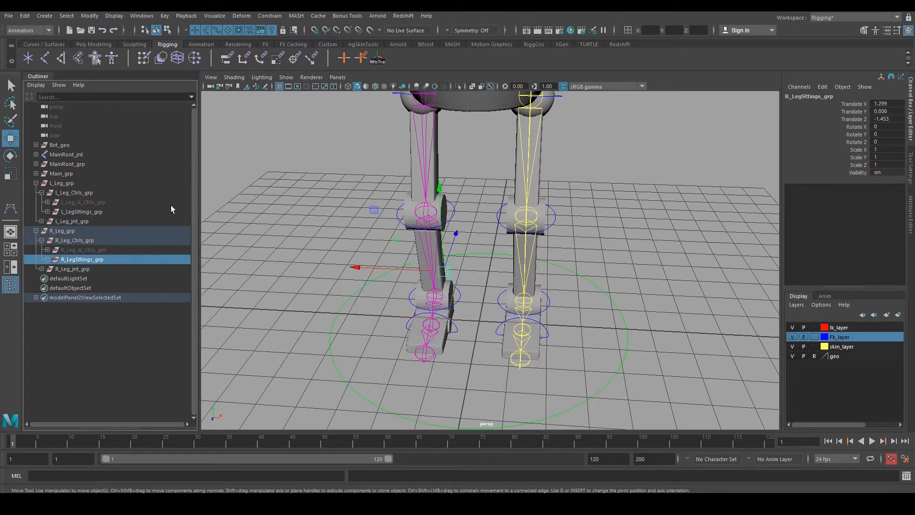
left_click(112, 258, "ctrl")
left_click(92, 262)
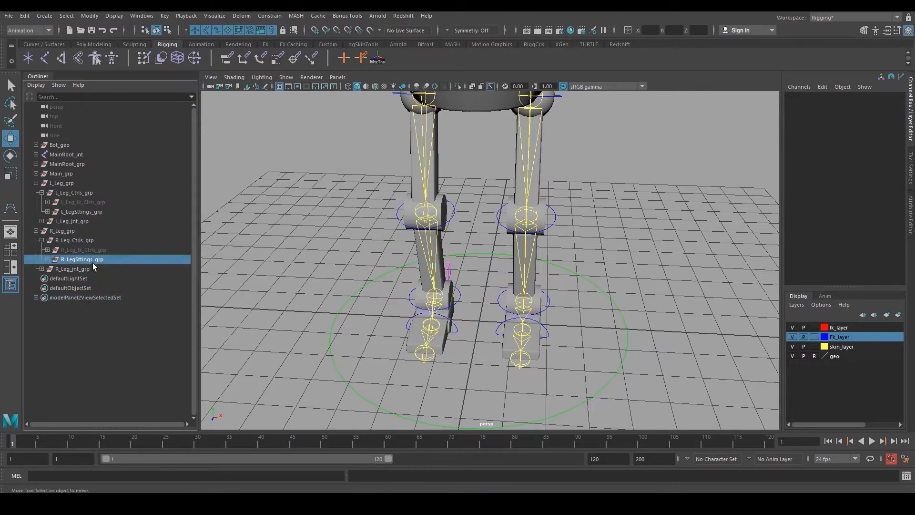
left_click(98, 249, "ctrl")
left_click(95, 212, "ctrl")
left_click(101, 203, "ctrl")
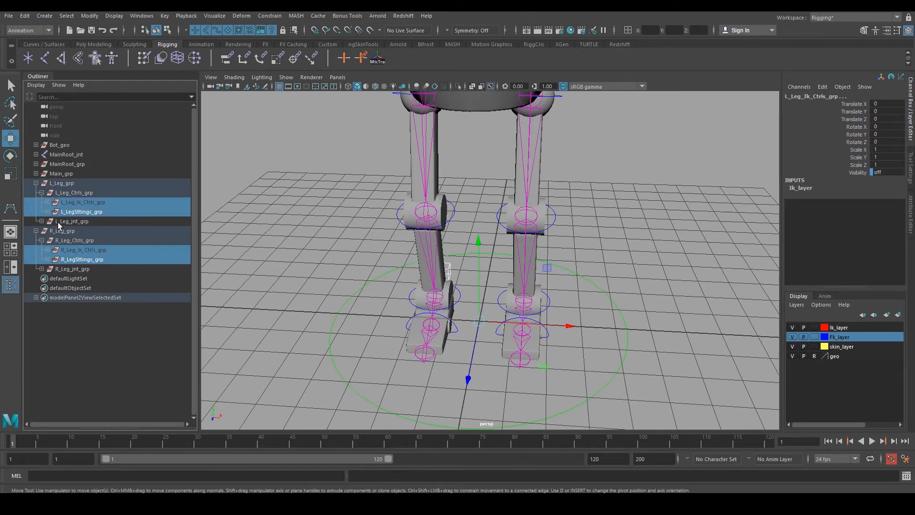
key("ctrl+g")
Step: Rename the new group MotionSystem_grp and parent it under the green main control ring
double_click(70, 240)
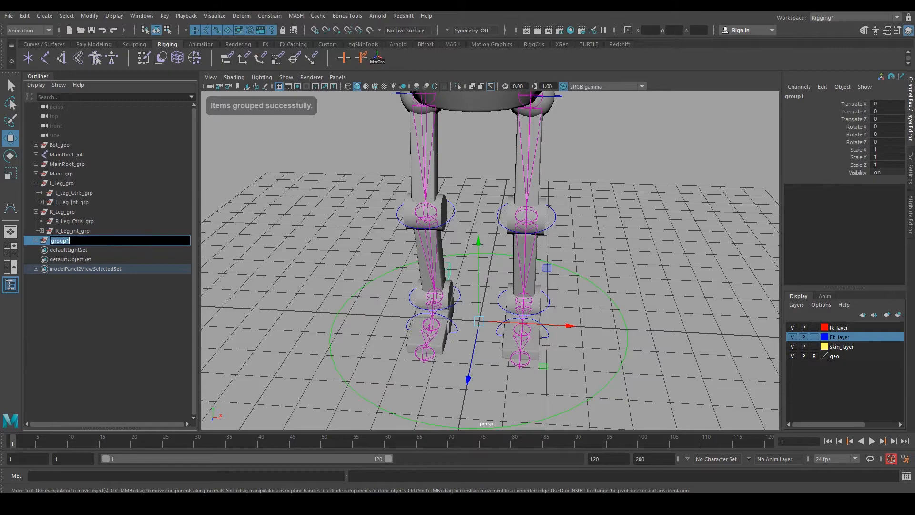
type("MotionSystem_")
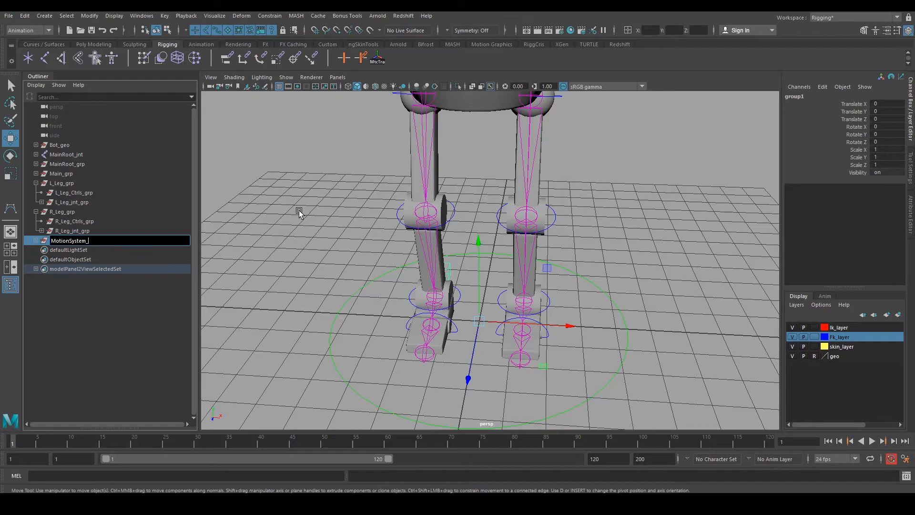
key("Return")
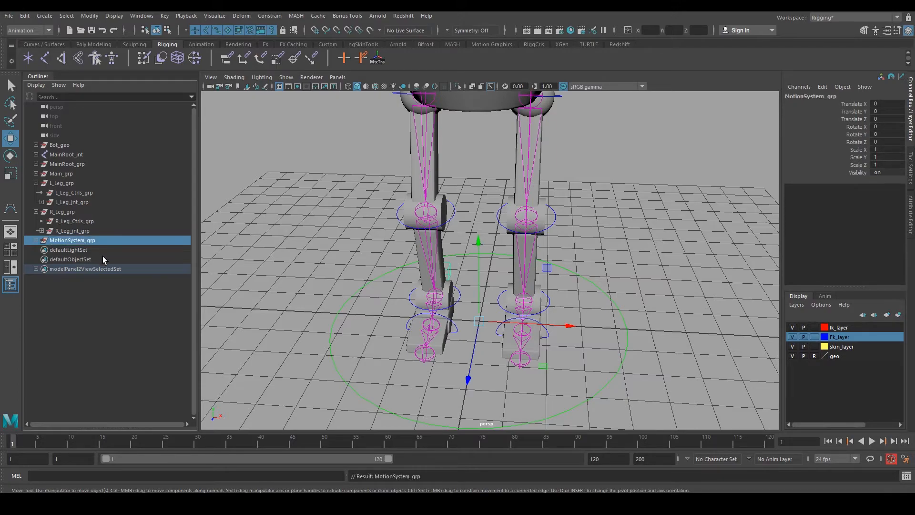
key("p")
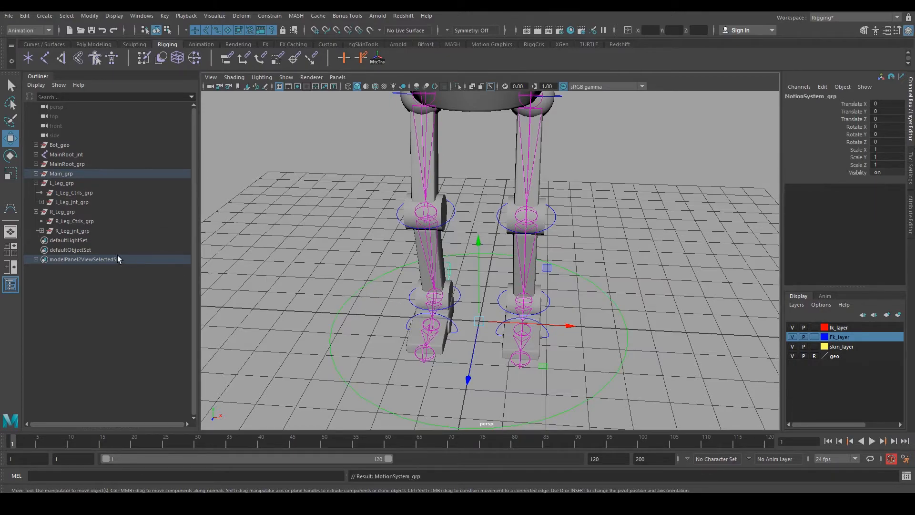
Step: Expand both legs' joint groups and parent L_Leg_jnt_grp and R_Leg_jnt_grp under the yellow ring control at the hips
left_click(71, 211)
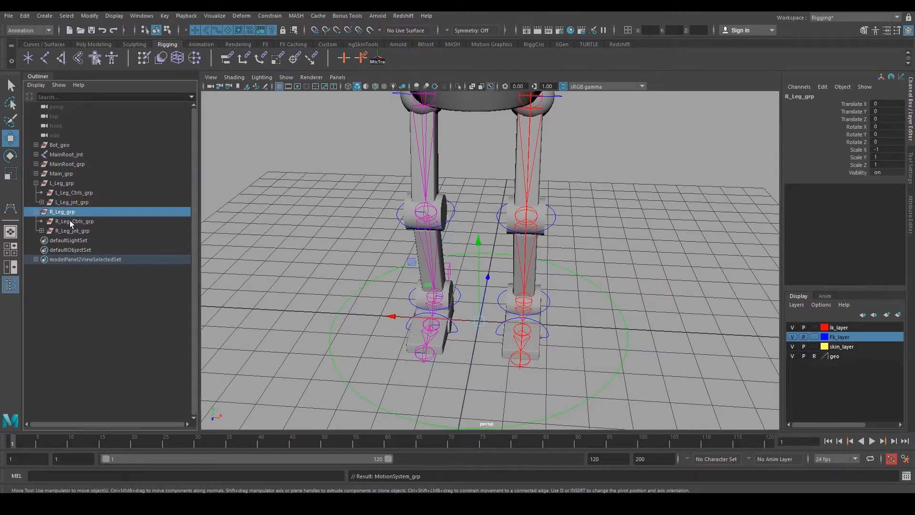
left_click(41, 231)
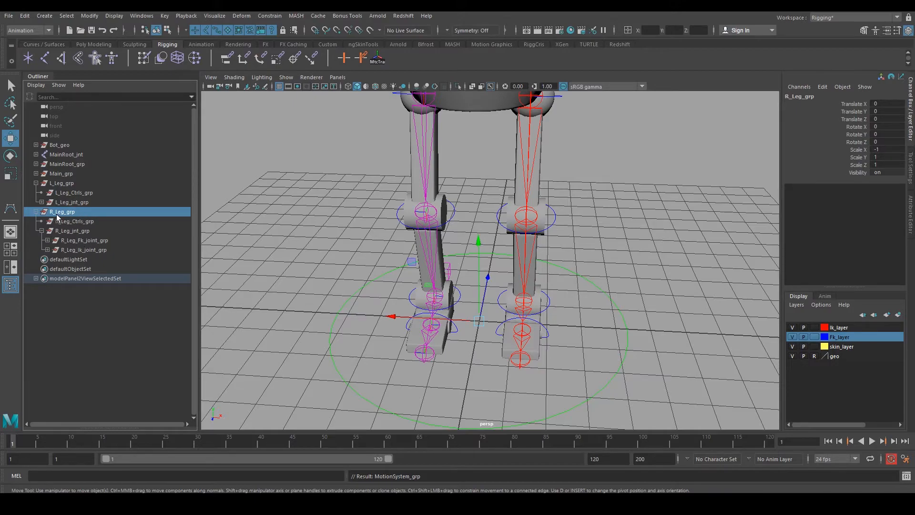
left_click(81, 241)
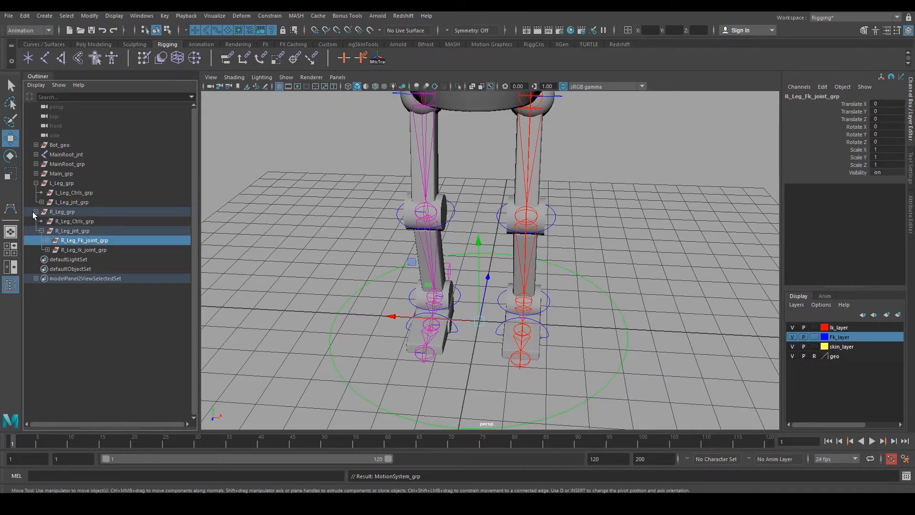
left_click(41, 203)
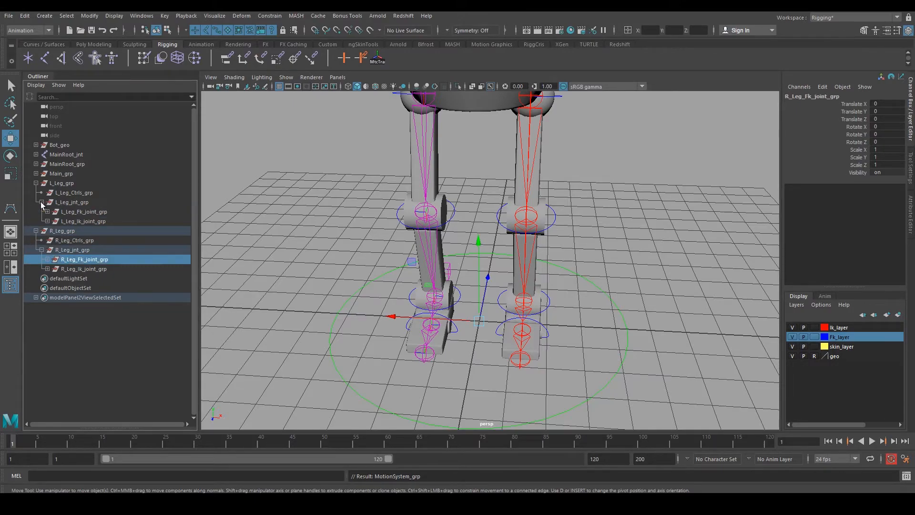
left_click(85, 212)
left_click(82, 203)
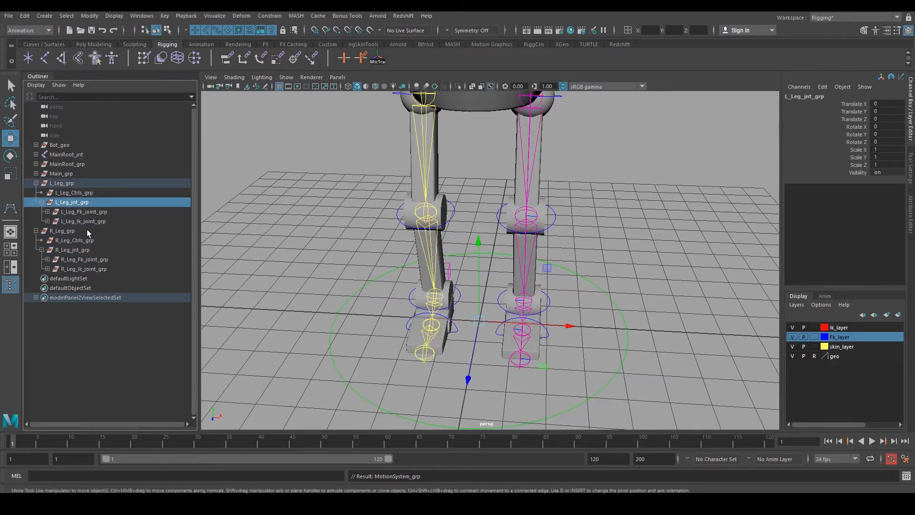
left_click(89, 250, "ctrl")
left_click(77, 202)
left_click(79, 249, "ctrl")
left_click_drag(477, 267, 519, 235, "alt")
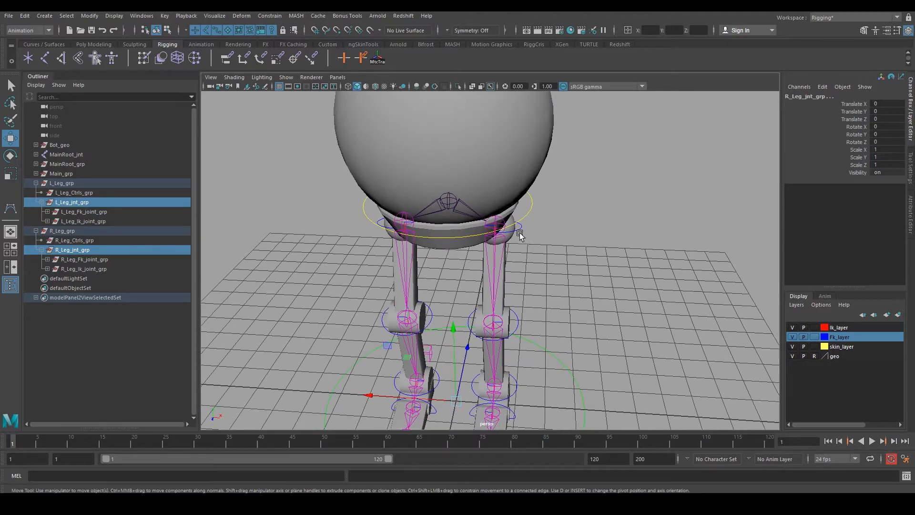
left_click(531, 204, "shift")
key("p")
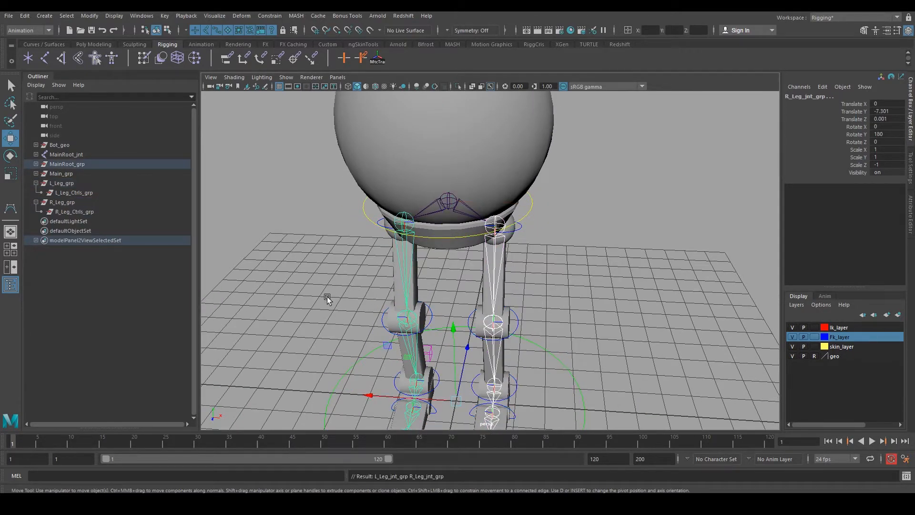
Step: Delete the leftover L_Leg_grp and R_Leg_grp with their remaining control groups
left_click(70, 204)
left_click(61, 185, "ctrl")
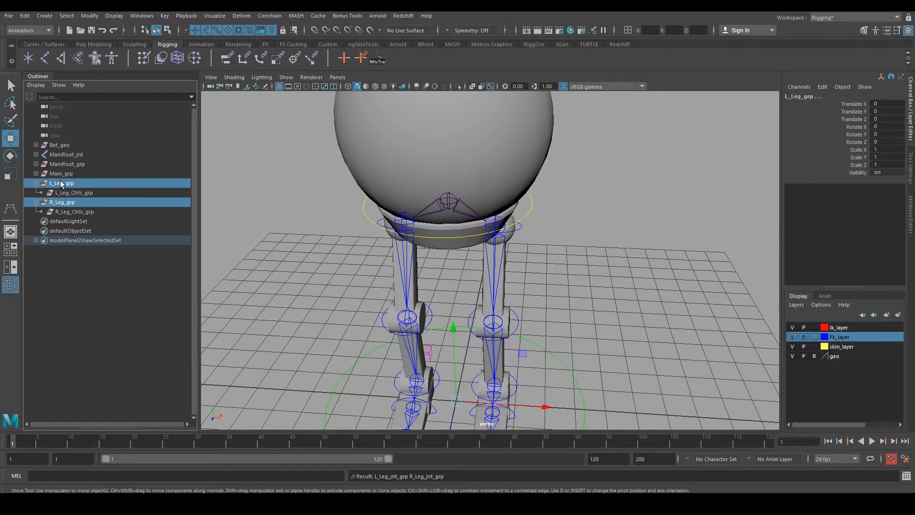
key("Delete")
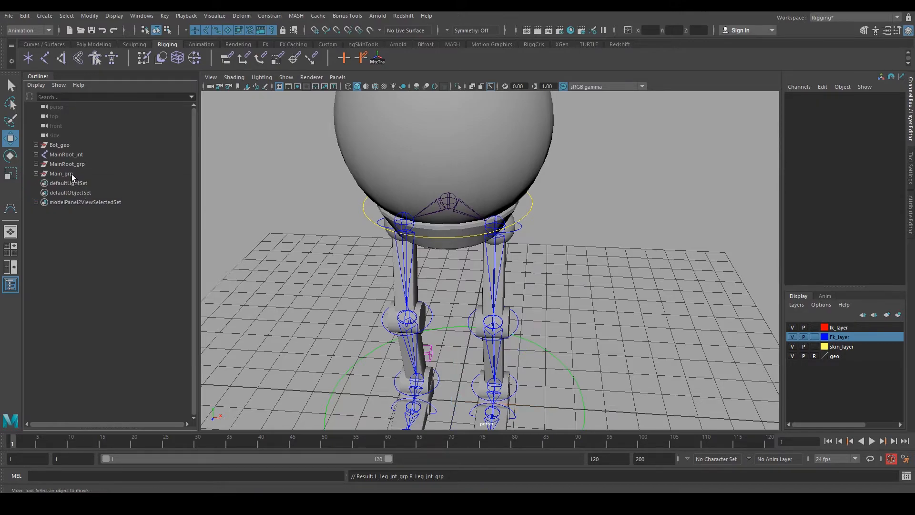
Step: Expand MainRoot_grp down to MainRoot_ctrl's children and hide L_Leg_jnt_grp and R_Leg_jnt_grp
left_click(71, 173)
left_click(35, 164)
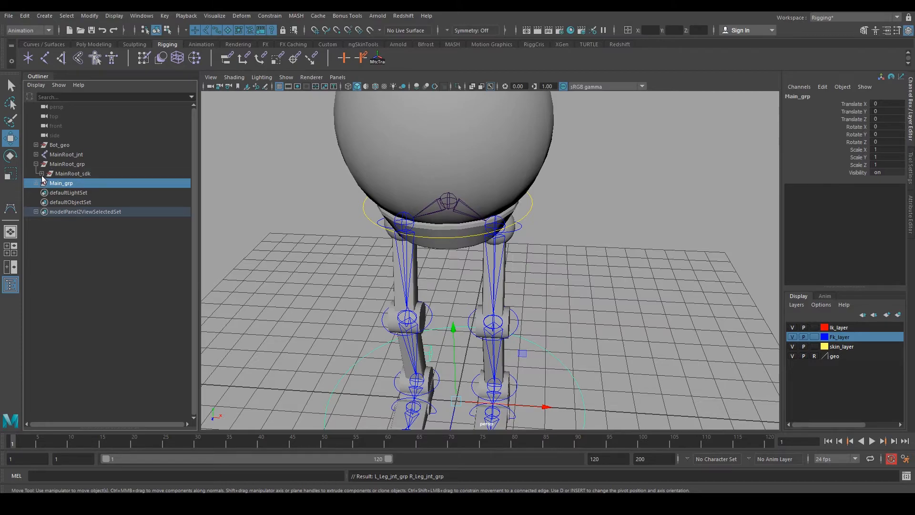
left_click(42, 175)
left_click(48, 184)
left_click(98, 222)
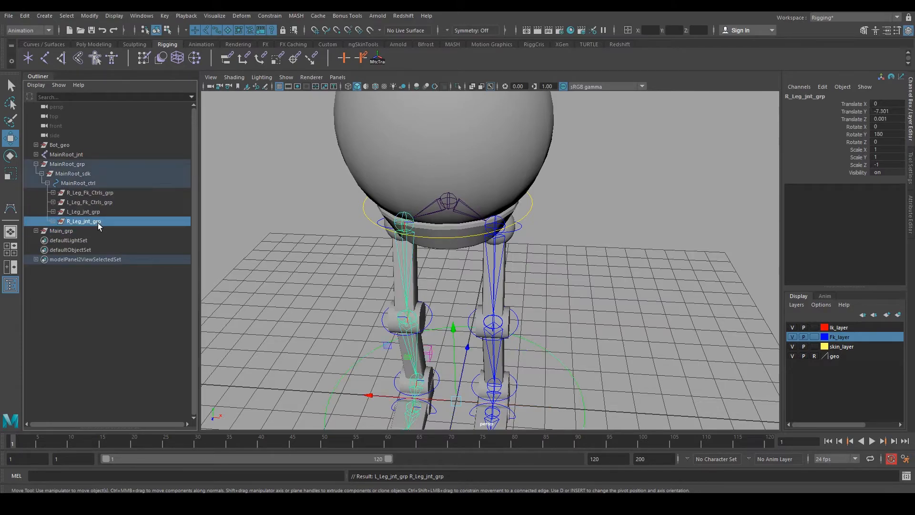
left_click(98, 193)
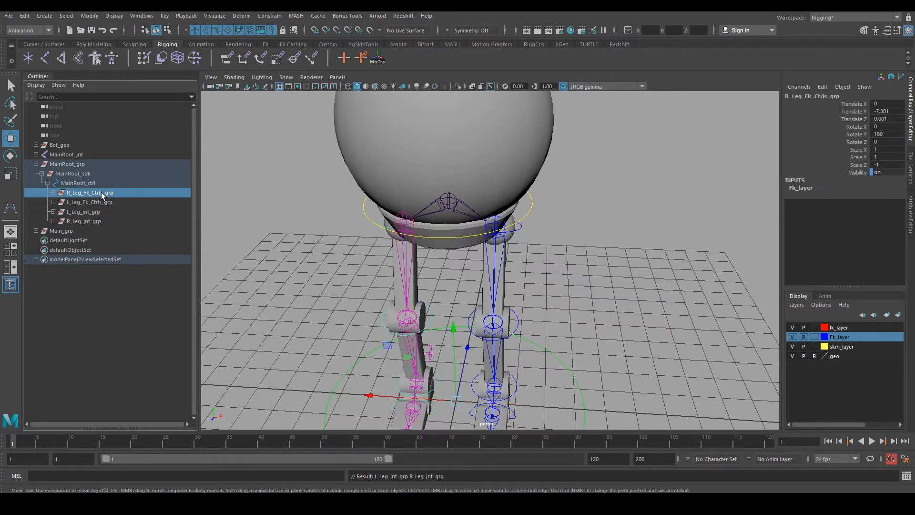
left_click(98, 212)
left_click(92, 221, "ctrl")
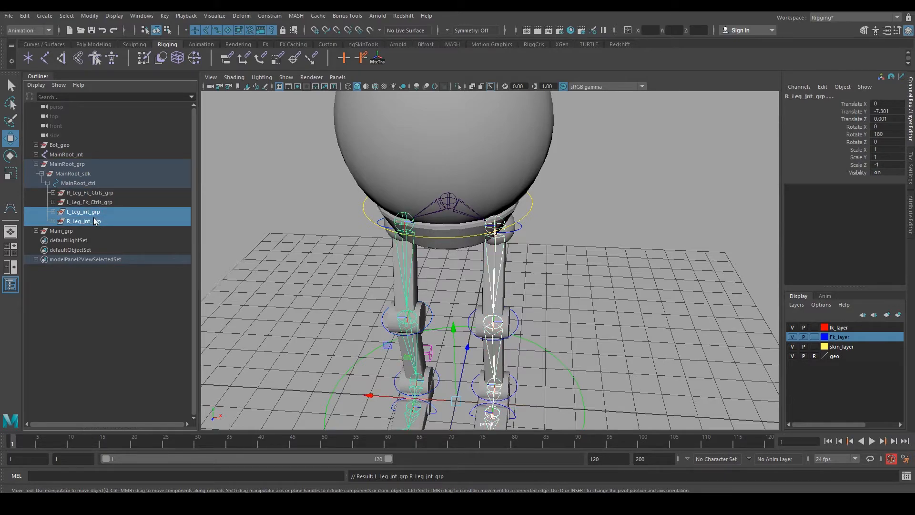
key("ctrl+h")
Step: Expand MainRoot_jnt and rename the transform1 node above R_UpperLeg_jnt as R_UpperLeg_jnt_mirror
left_click(406, 220)
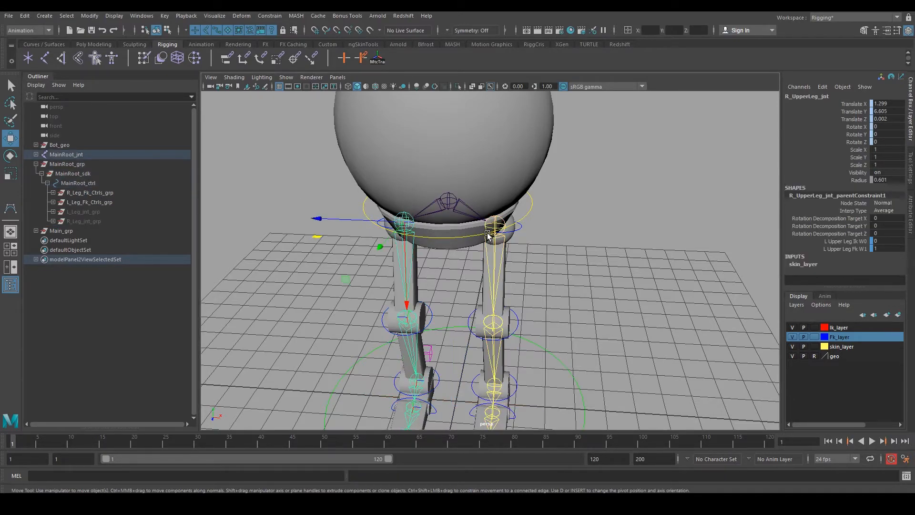
left_click(36, 155)
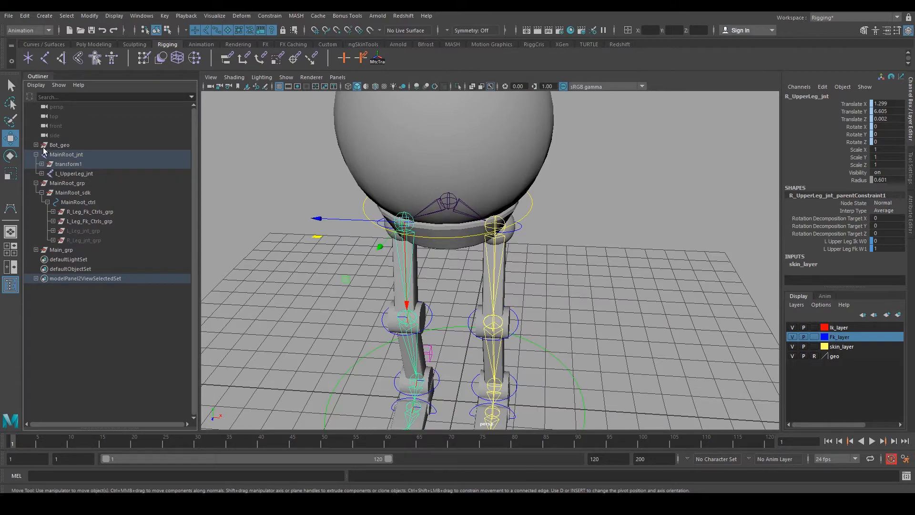
left_click(68, 174)
left_click(69, 164, "ctrl")
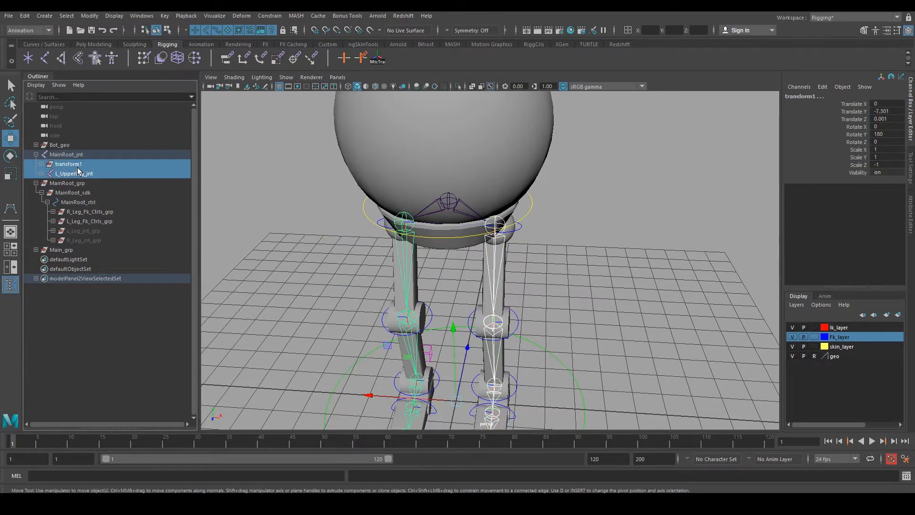
left_click(41, 164)
left_click(82, 174)
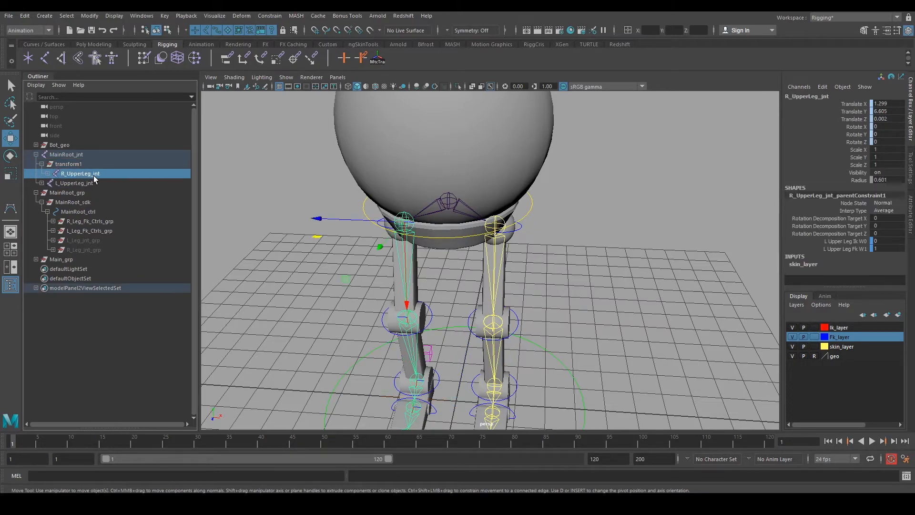
double_click(94, 175)
key("ctrl+c")
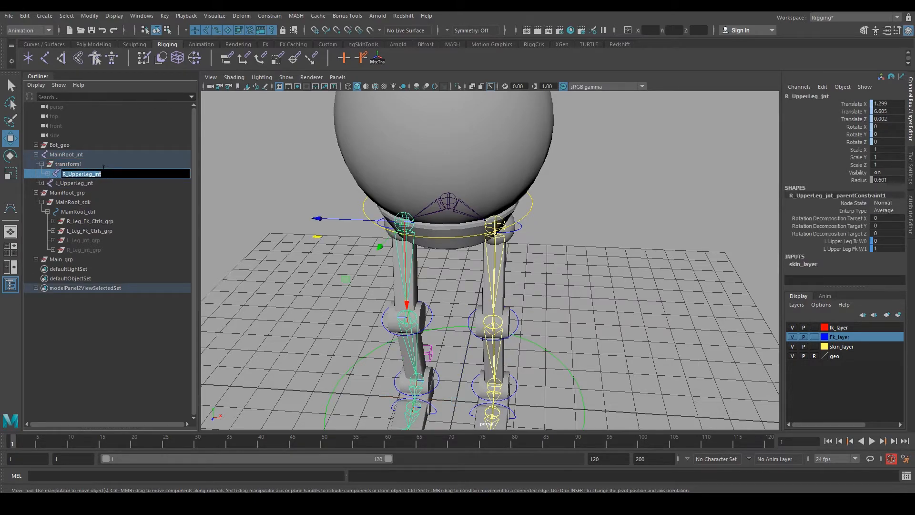
double_click(92, 163)
key("ctrl+v")
type("_")
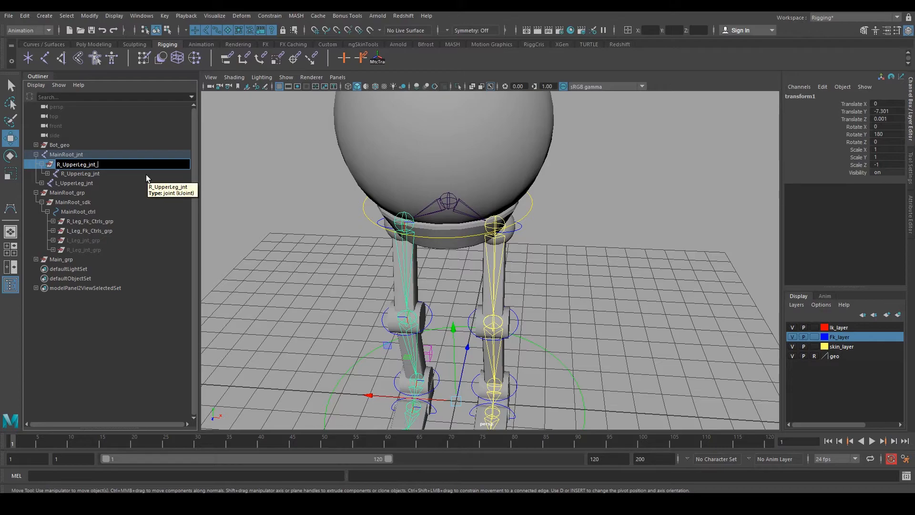
type("mirror")
key("Return")
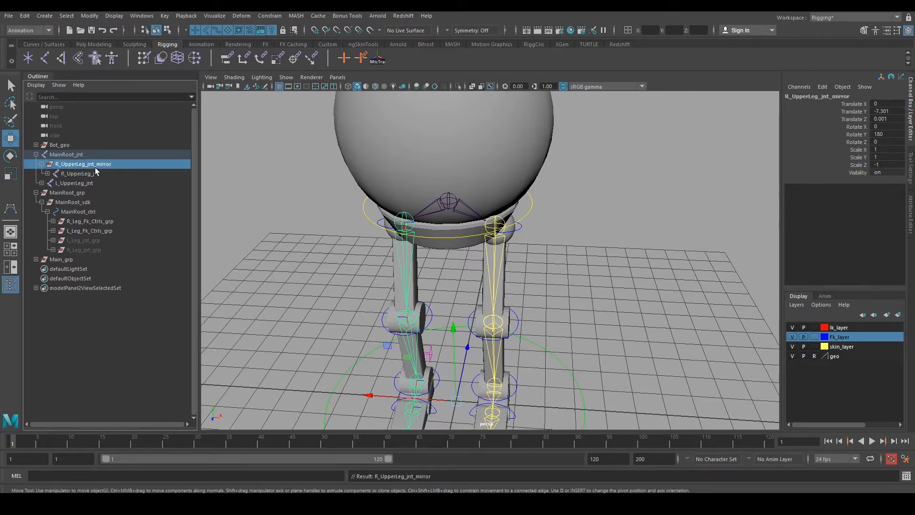
Step: Try hiding R_UpperLeg_jnt_mirror and L_UpperLeg_jnt together, and undo the visibility change
left_click(76, 174)
key("Up")
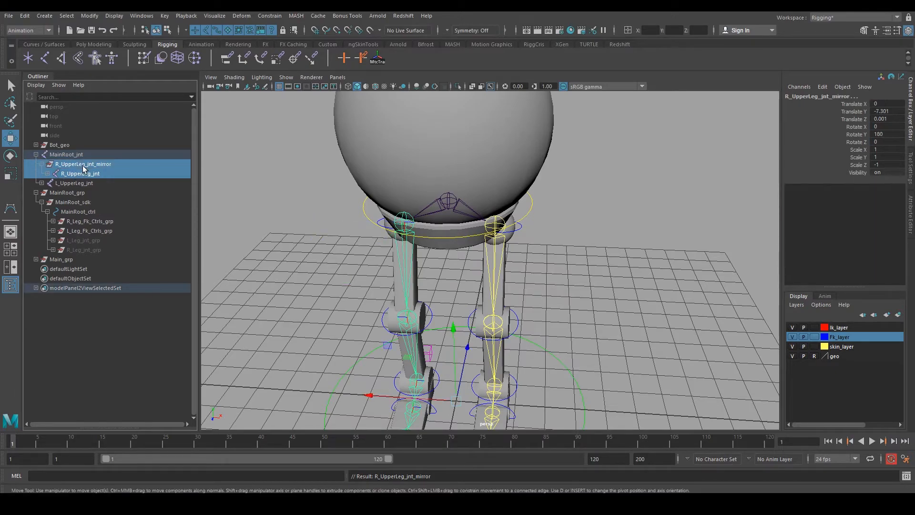
left_click(42, 164)
left_click(74, 173, "ctrl")
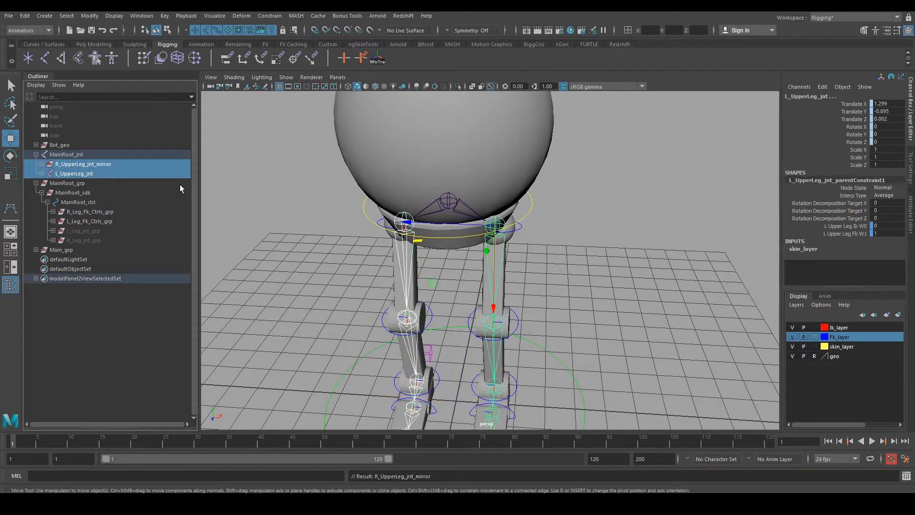
key("h")
right_click_drag(441, 224, 285, 224, "alt")
key("ctrl+z")
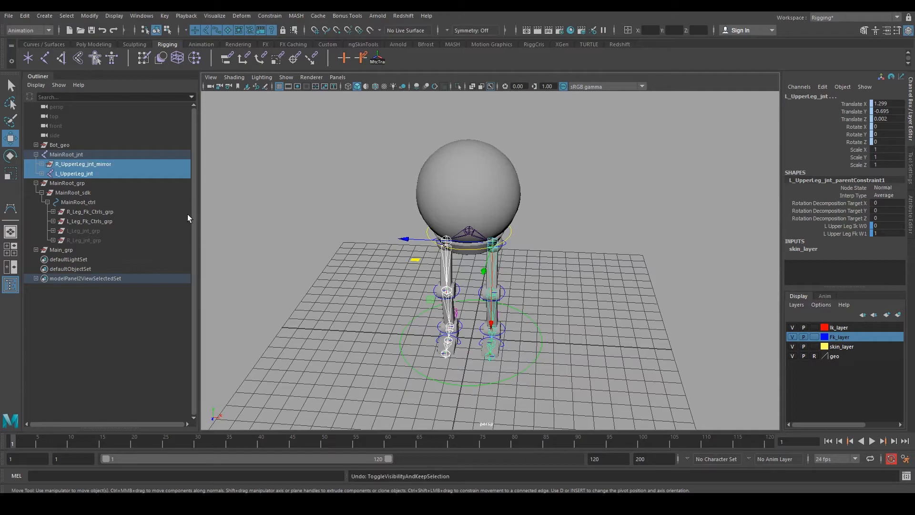
Step: Test rotating the left ankle's FK control, and undo the rotation
middle_click_drag(457, 267, 446, 219, "alt")
right_click_drag(446, 222, 575, 312, "alt")
left_click(548, 253)
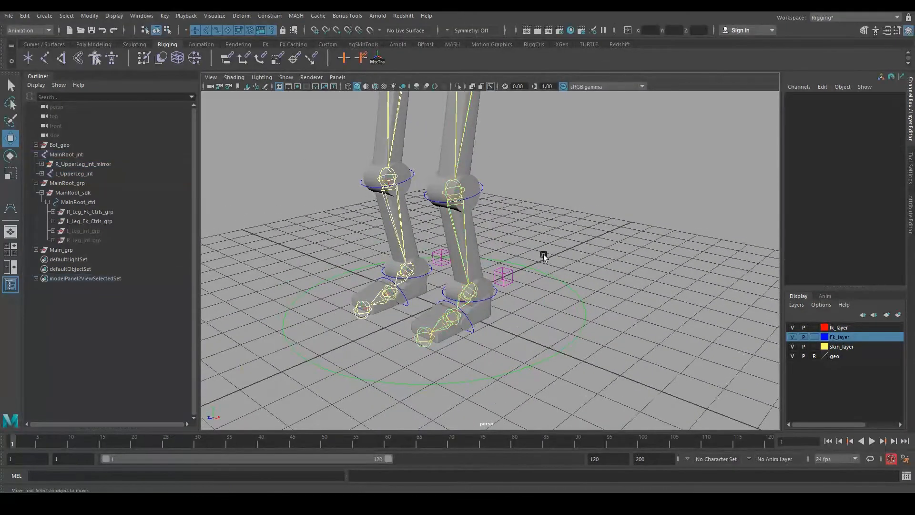
left_click(492, 300)
key("e")
left_click_drag(451, 234, 463, 221)
key("ctrl+z")
left_click_drag(560, 234, 517, 242, "alt")
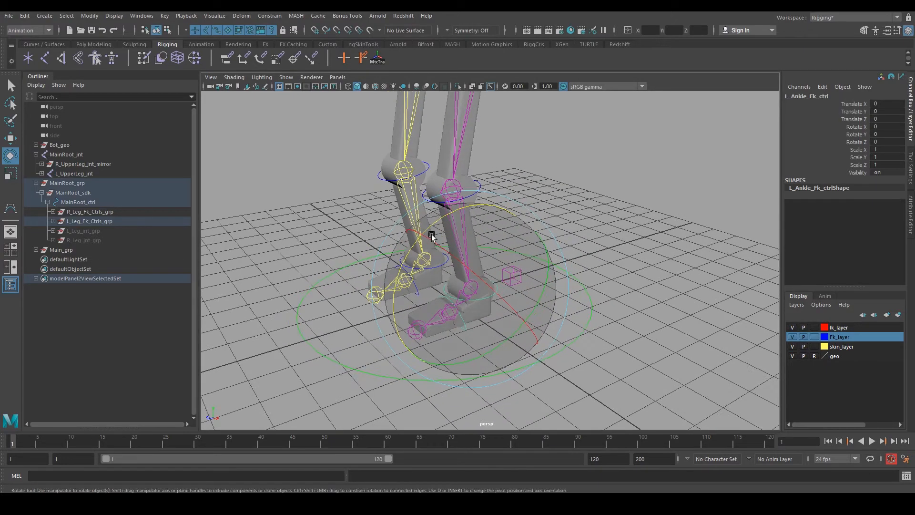
Step: Collapse MainRoot_grp and select the leg joints, MainRoot_jnt and MainRoot_grp in turn to review the hierarchy
left_click(37, 184)
left_click(77, 173)
left_click(88, 164)
left_click(82, 156)
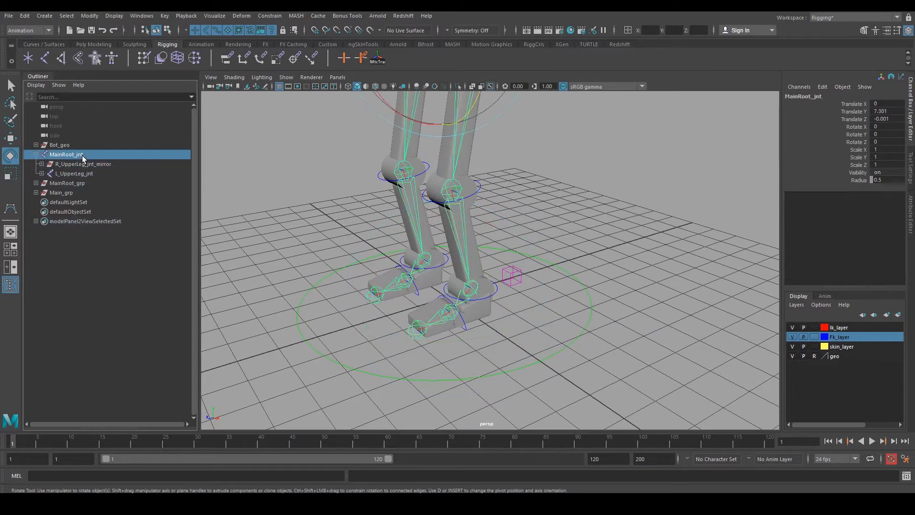
left_click(69, 184)
key("f")
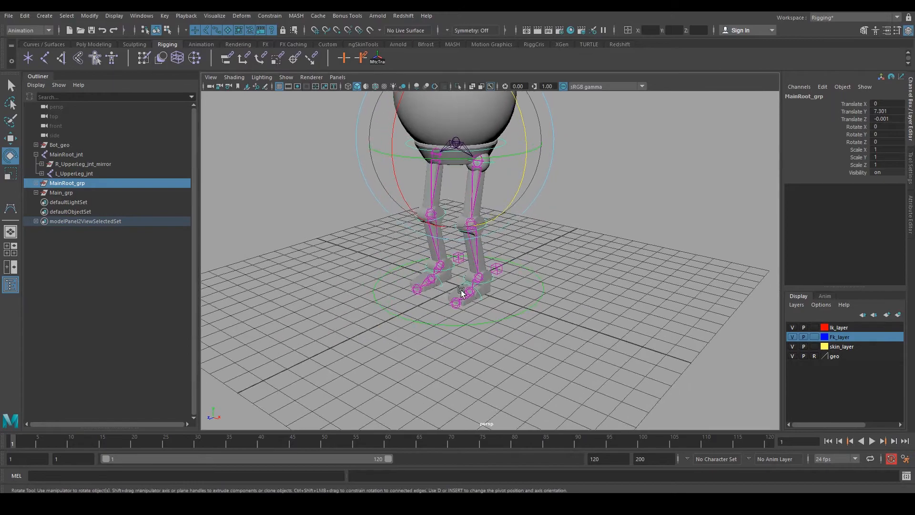
Step: Test moving the whole rig with the green Main_ctrl ring, and undo the move
left_click_drag(382, 297, 462, 301, "alt")
left_click_drag(513, 331, 563, 366)
key("w")
left_click_drag(512, 274, 493, 282)
key("ctrl+z")
left_click_drag(413, 287, 427, 278, "alt")
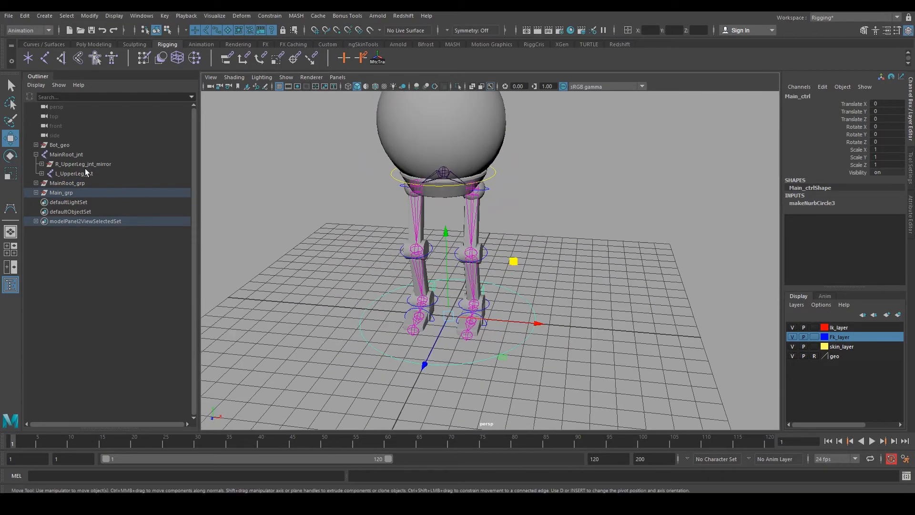
Step: Select the leg joints and MainRoot_jnt in turn, and collapse the MainRoot_jnt hierarchy
left_click(86, 172)
left_click(72, 165)
left_click(64, 155)
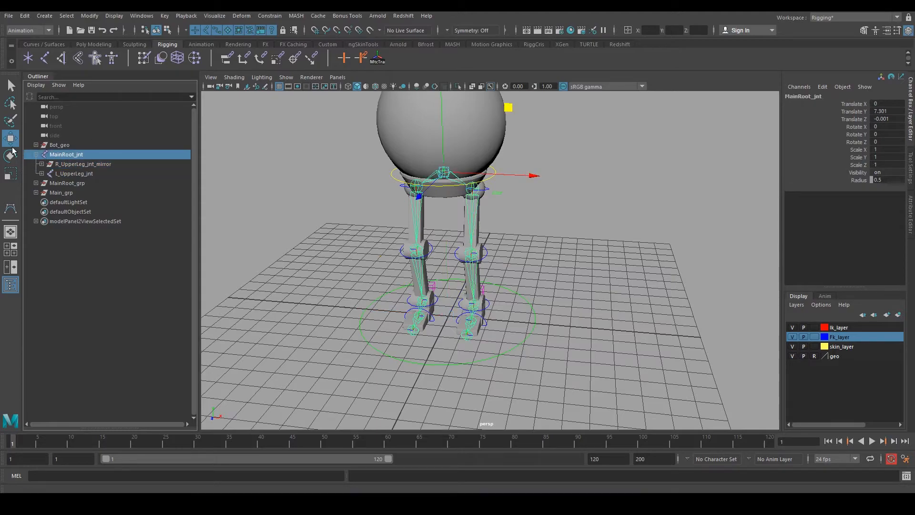
left_click(37, 155)
left_click_drag(513, 176, 444, 183, "alt")
middle_click_drag(438, 193, 437, 265, "alt")
left_click_drag(436, 265, 461, 265, "alt")
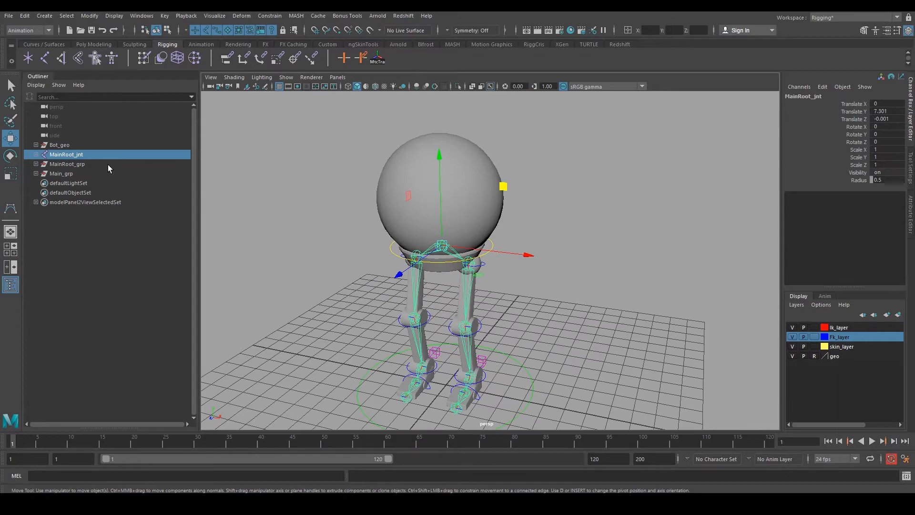
Step: Parent-constrain MainRoot_jnt to the yellow MainRoot_ctrl ring around the pelvis
left_click(536, 284)
left_click(493, 247)
left_click(564, 274)
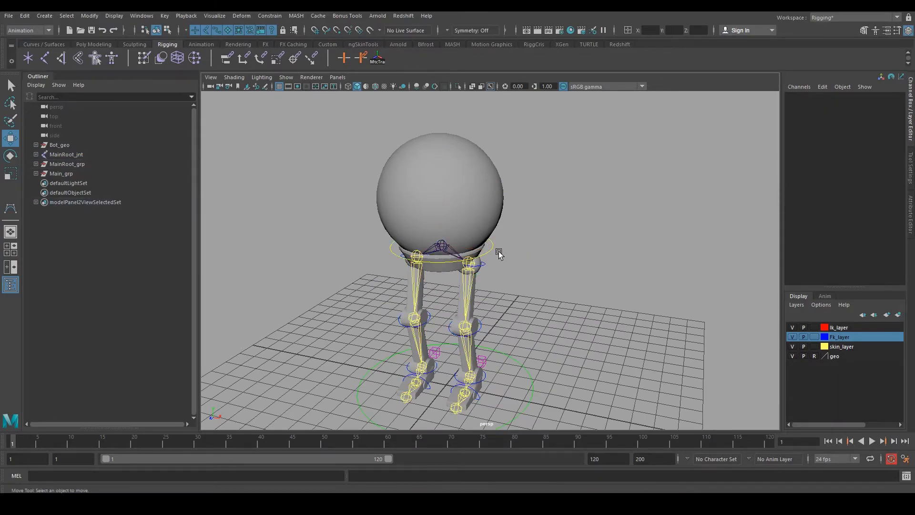
left_click(493, 244)
right_click_drag(493, 245, 582, 312, "alt")
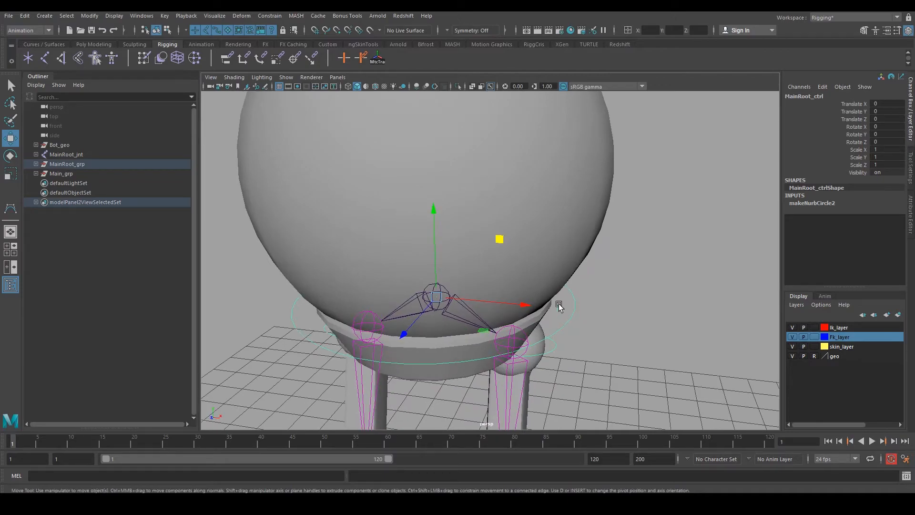
key("q")
left_click(438, 285)
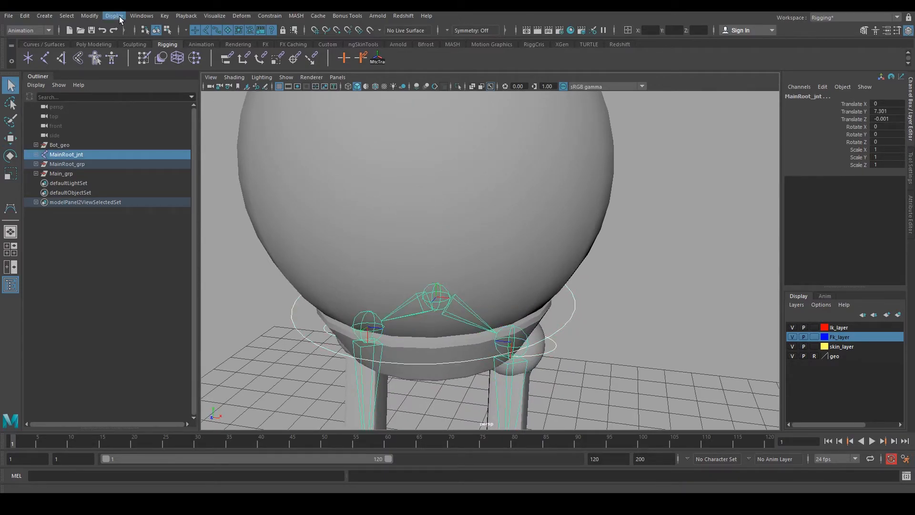
left_click(263, 17)
left_click(281, 39)
Step: Test moving the body with MainRoot_ctrl, and undo the move
left_click(579, 318)
left_click(575, 315)
scroll(584, 315, "down", 6)
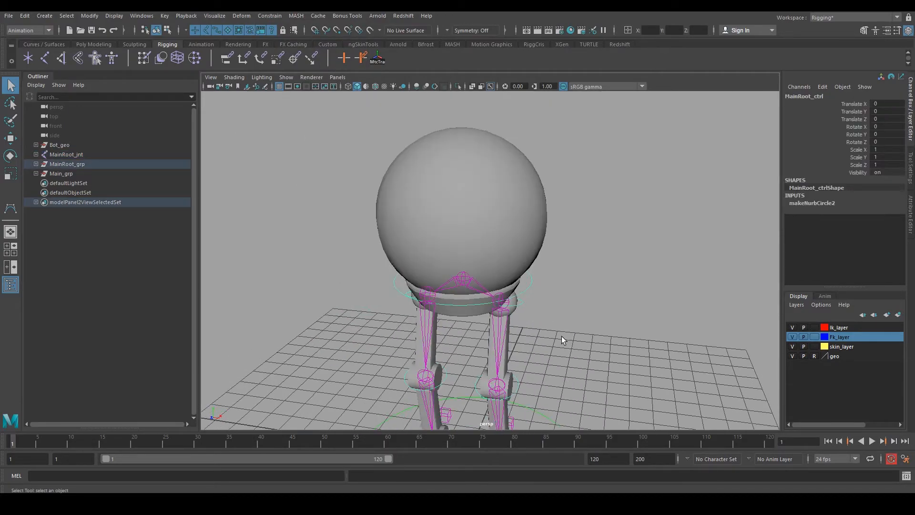
left_click_drag(561, 336, 519, 279, "alt")
key("w")
left_click_drag(550, 201, 578, 193)
key("ctrl+z")
Step: Parent MainRoot_grp under the green Main_ctrl ring on the floor
left_click(86, 167)
middle_click_drag(431, 331, 383, 246, "alt")
left_click_drag(382, 245, 336, 226, "alt")
left_click_drag(496, 302, 510, 322)
left_click_drag(543, 306, 546, 318, "alt")
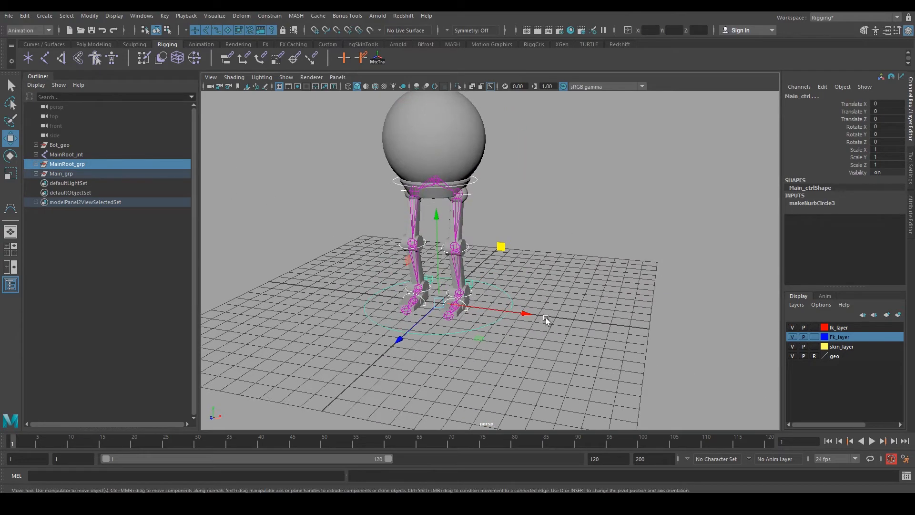
key("p")
left_click_drag(460, 297, 477, 254, "alt")
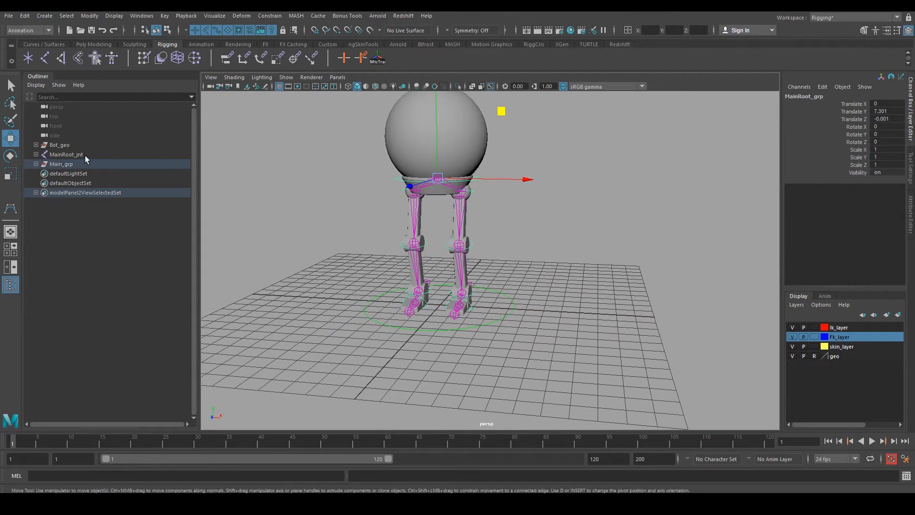
Step: Expand the Main_grp hierarchy and parent MainRoot_jnt under Main_ctrl
left_click(111, 156)
left_click(36, 164)
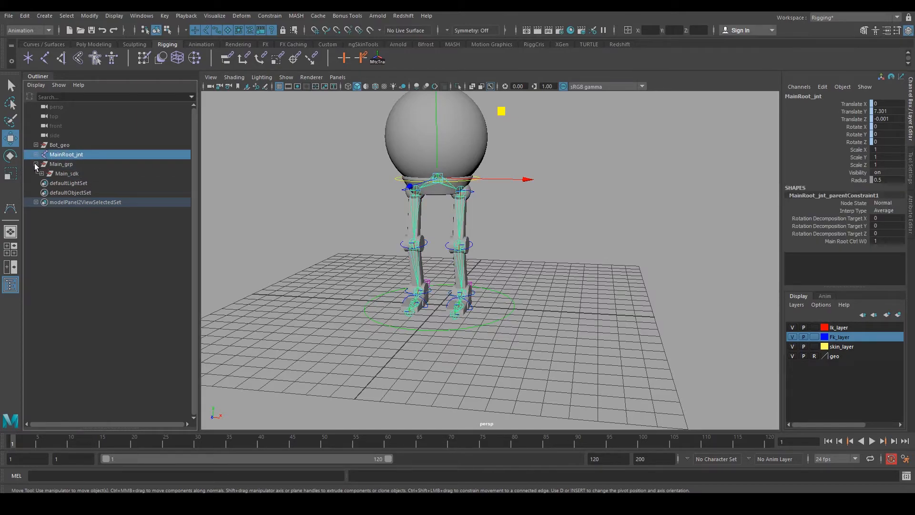
left_click(41, 173)
left_click(47, 184)
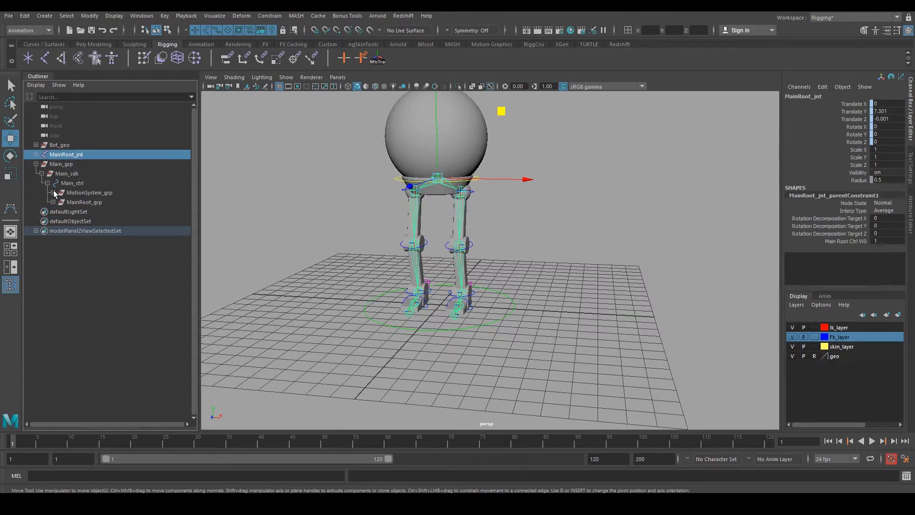
left_click(47, 183)
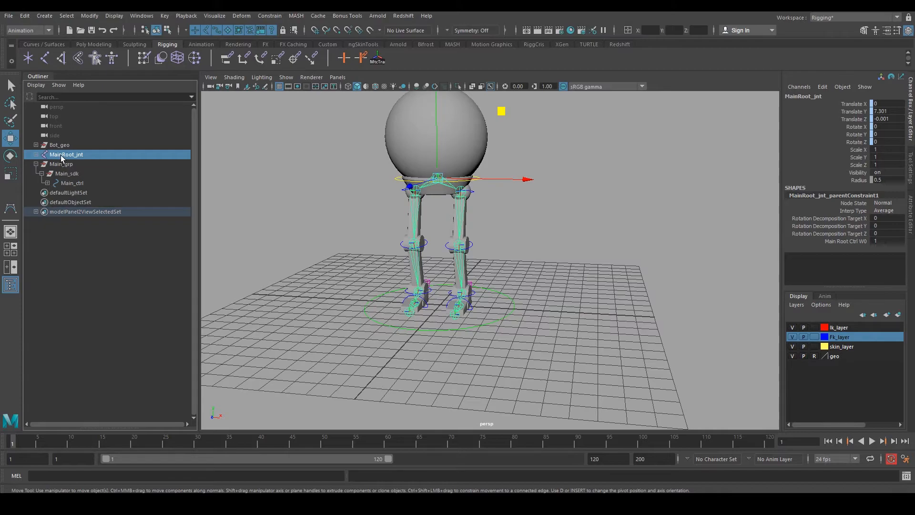
middle_click_drag(68, 154, 62, 184)
left_click(47, 174)
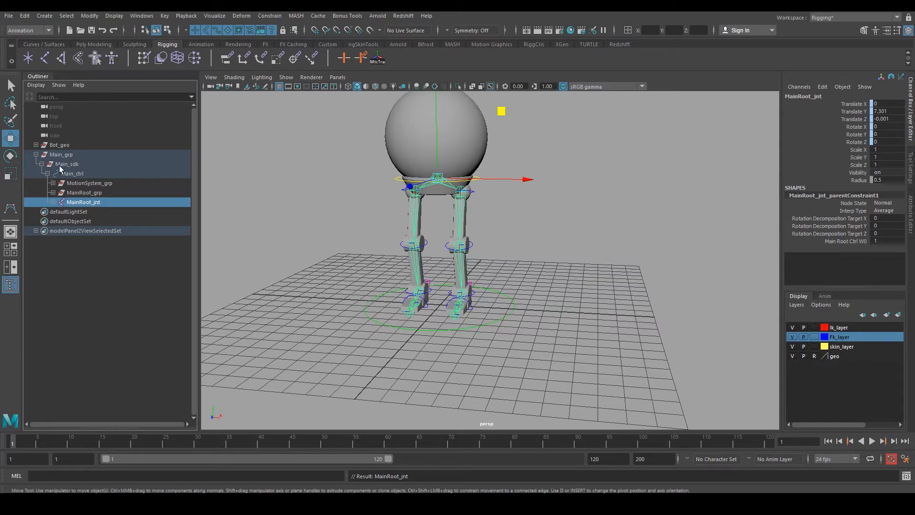
Step: Move Bot_geo into Main_grp beside Main_sdk, and collapse the Main_sdk branch
left_click(64, 146)
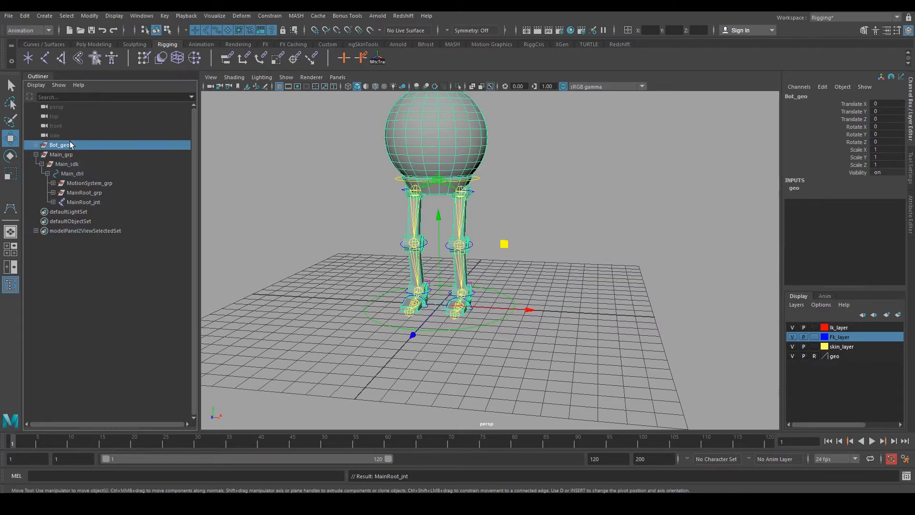
mouse_move(64, 148)
middle_mouse_down()
mouse_move(70, 163)
mouse_move(67, 155)
middle_mouse_up()
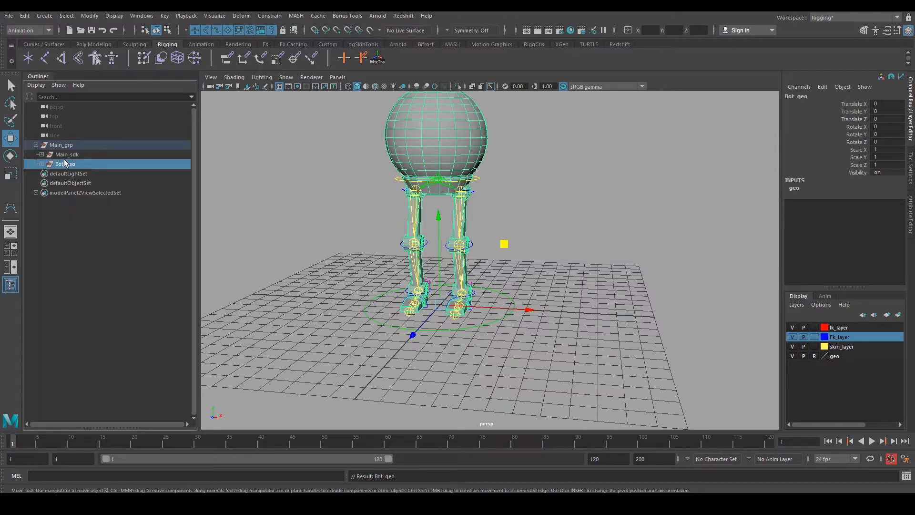
left_click(73, 154)
left_click(70, 165)
left_click(73, 155)
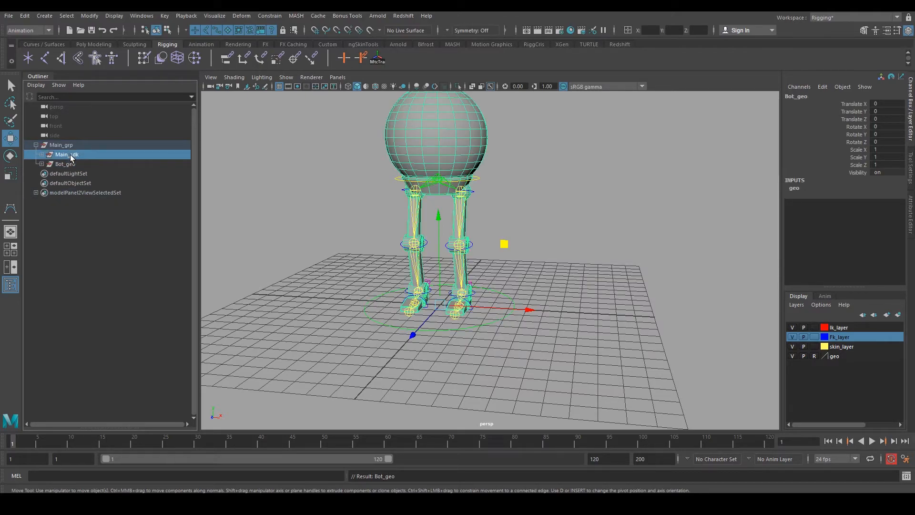
left_click(46, 153)
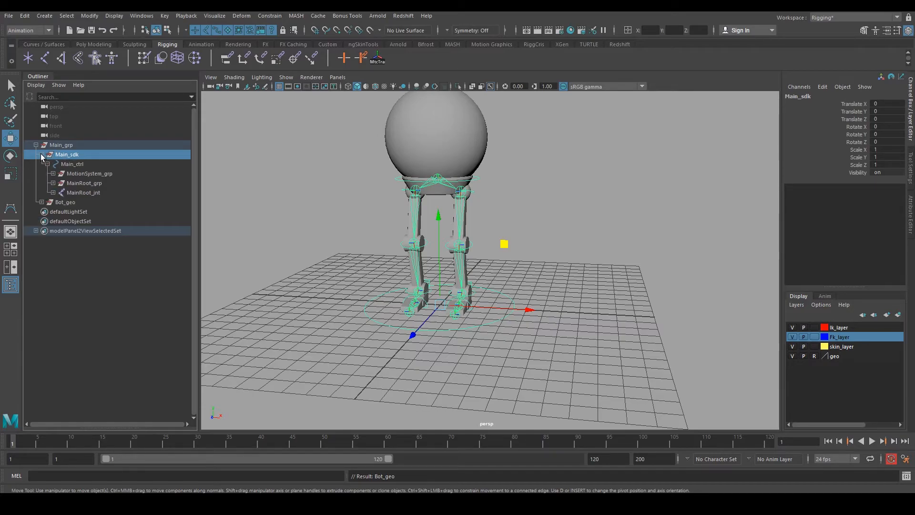
left_click(41, 153)
Step: Select both leg settings controls and set their Ik Fk attribute to 1
left_click(548, 284)
left_click_drag(551, 289, 498, 276, "alt")
left_click(488, 237)
left_click_drag(488, 236, 548, 248, "alt")
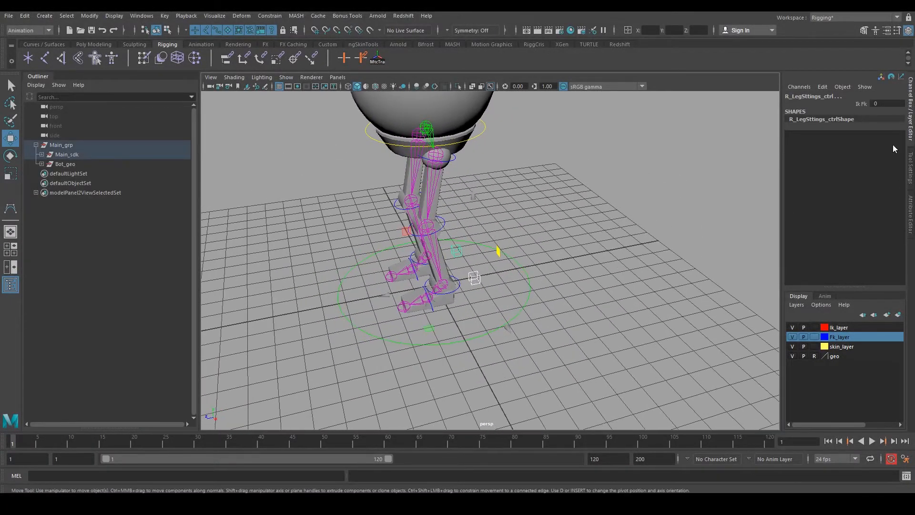
middle_click_drag(481, 267, 456, 292)
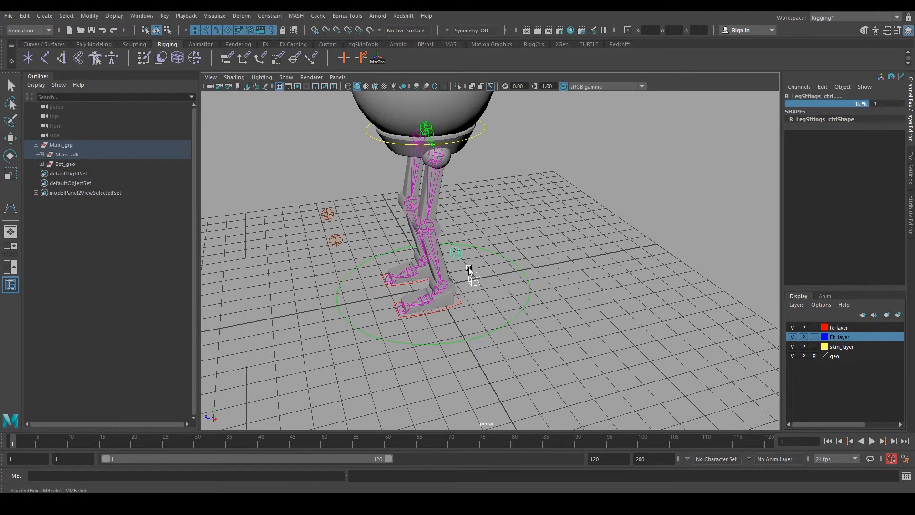
Step: Test moving MainRoot_ctrl with both legs in IK mode, and undo the move
left_click(479, 140)
key("w")
left_click_drag(490, 174, 478, 191, "alt")
key("ctrl+z")
Step: Select the left foot's IK control and the Main_ctrl ring in turn to examine what each one drives
left_click_drag(477, 203, 495, 193, "alt")
middle_click_drag(497, 266, 500, 238, "alt")
left_click_drag(500, 238, 478, 304, "alt")
left_click(468, 315)
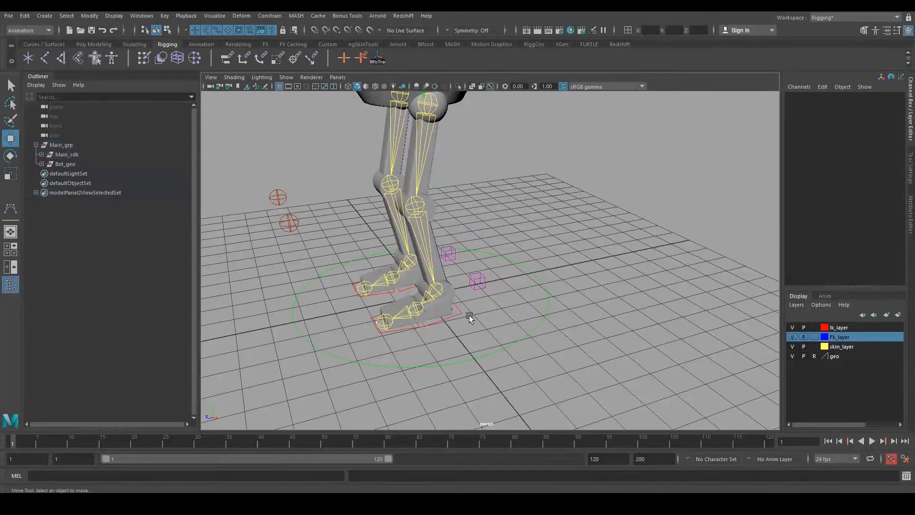
left_click(457, 316)
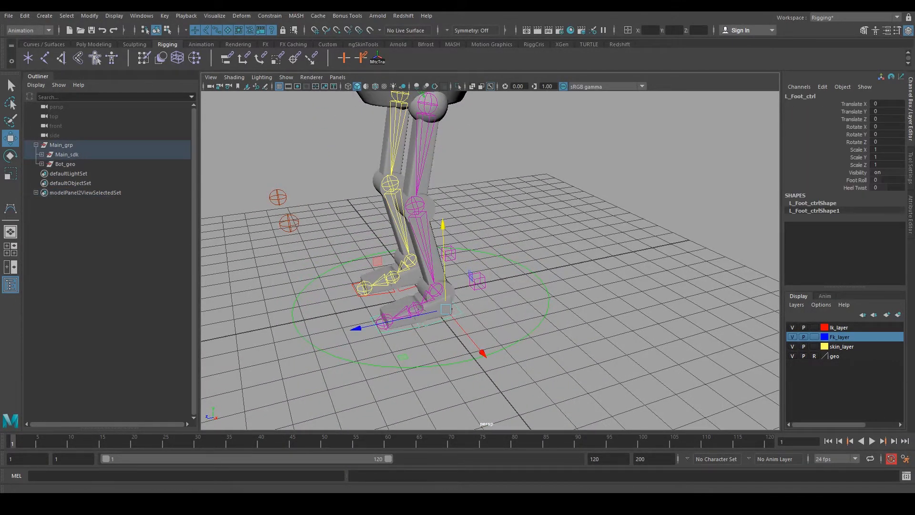
left_click_drag(440, 302, 489, 320, "alt")
left_click(544, 320)
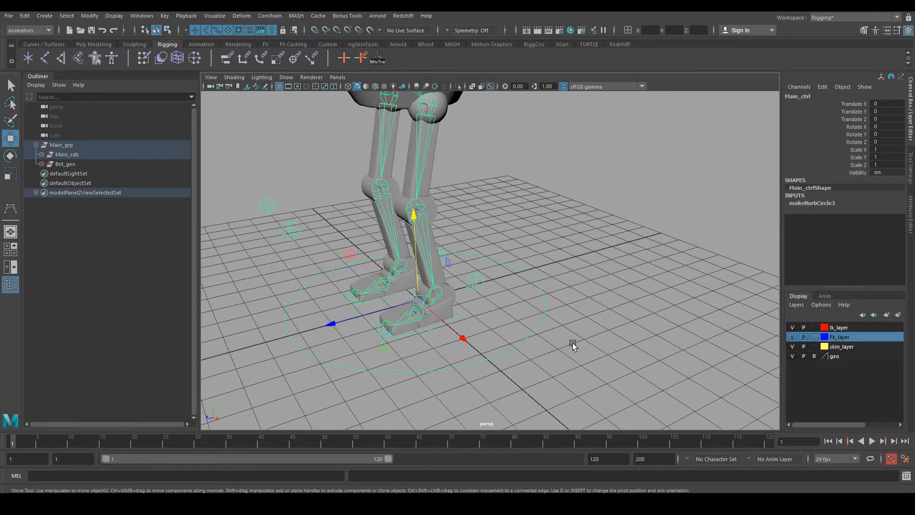
left_click(573, 342)
middle_click_drag(545, 289, 537, 388, "alt")
scroll(532, 388, "down", 3)
Step: Test moving MainRoot_ctrl twice while the feet stay under IK control, undoing each move
left_click(488, 213)
left_click_drag(432, 151, 479, 143)
key("ctrl+z")
left_click_drag(469, 234, 509, 218, "alt")
mouse_move(501, 143)
left_mouse_down()
mouse_move(521, 207)
mouse_move(479, 159)
mouse_move(515, 141)
left_mouse_up()
key("ctrl+z")
left_click_drag(481, 209, 450, 318, "alt")
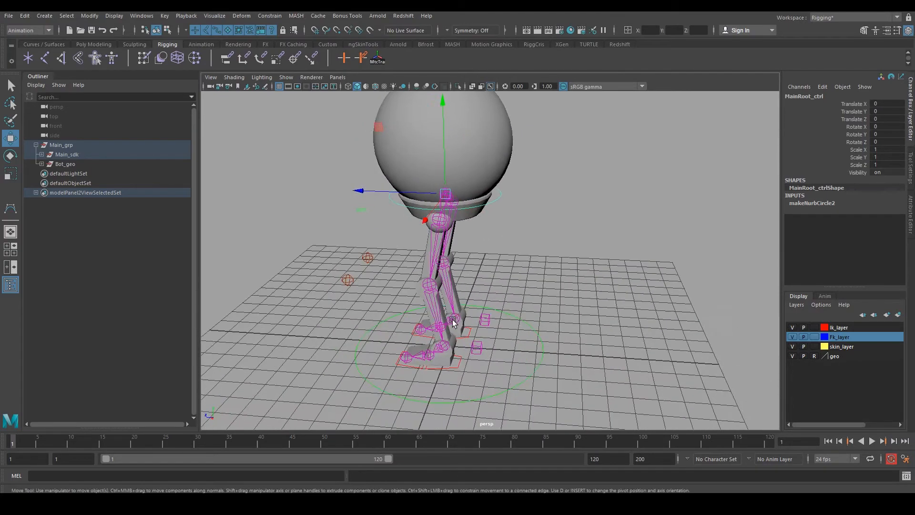
Step: Switch both legs back to FK mode, test moving the body with MainRoot_ctrl, and undo the move
left_click(481, 323)
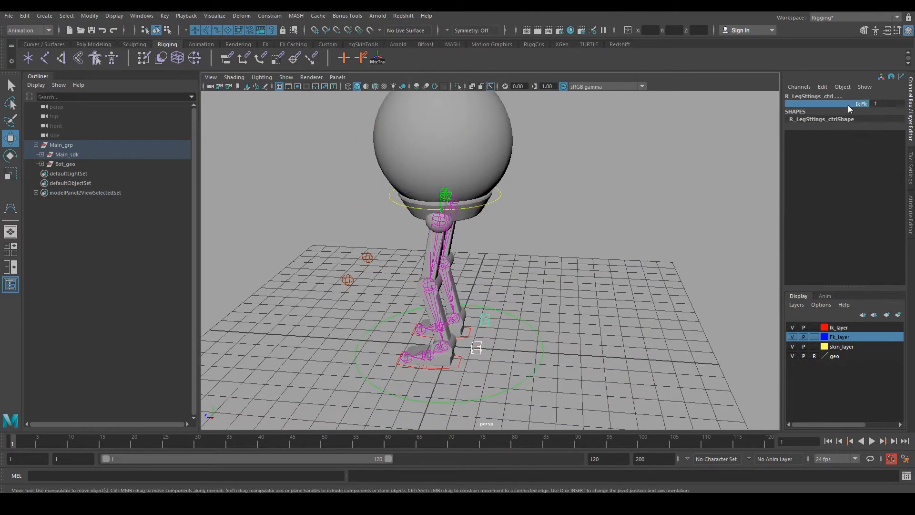
left_click_drag(539, 199, 504, 218, "alt")
left_click(513, 240)
left_click_drag(507, 157, 519, 115)
left_click_drag(505, 256, 508, 339, "alt")
key("ctrl+z")
Step: Test rotating several of the legs' FK controls one after another, and undo all the rotations
left_click(463, 295)
key("e")
key("q")
left_click(474, 376)
key("e")
left_click_drag(477, 371, 492, 364)
key("q")
left_click(470, 343)
key("e")
left_click_drag(438, 310, 464, 288)
left_click_drag(504, 306, 564, 314, "alt")
key("ctrl+z")
key("ctrl+z")
key("ctrl+z")
key("ctrl+z")
key("ctrl+z")
key("ctrl+z")
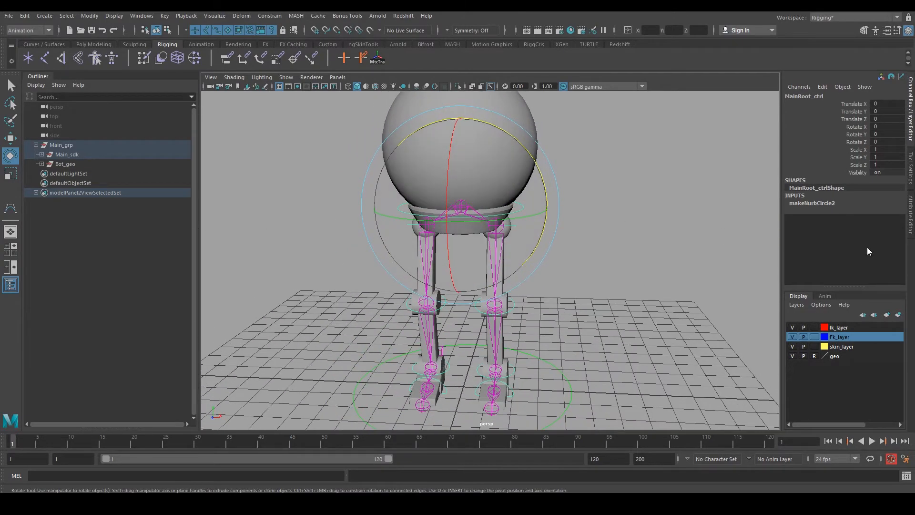
left_click_drag(565, 315, 546, 296, "alt")
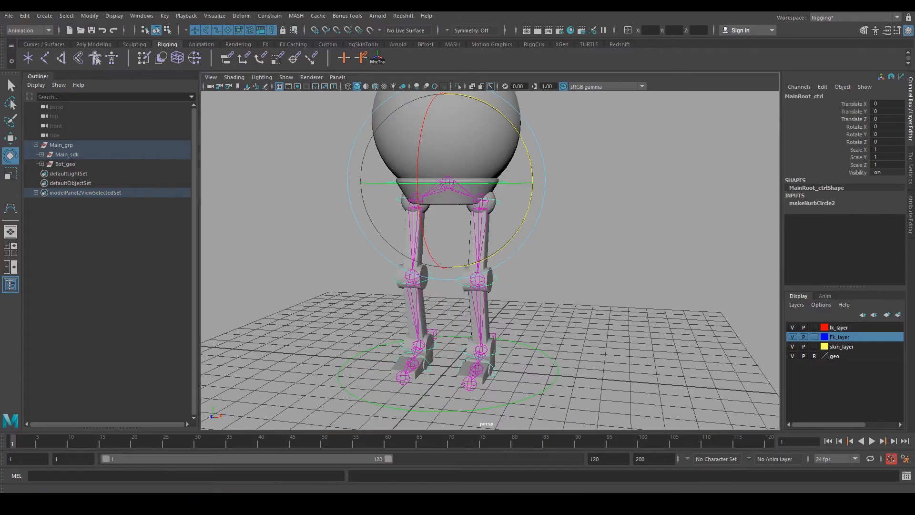
Step: Collapse the Main_grp hierarchy and clear the selection
left_click_drag(643, 310, 548, 310, "alt")
right_click_drag(548, 310, 577, 338, "alt")
left_click(36, 145)
left_click(562, 239)
left_click_drag(601, 251, 595, 273, "alt")
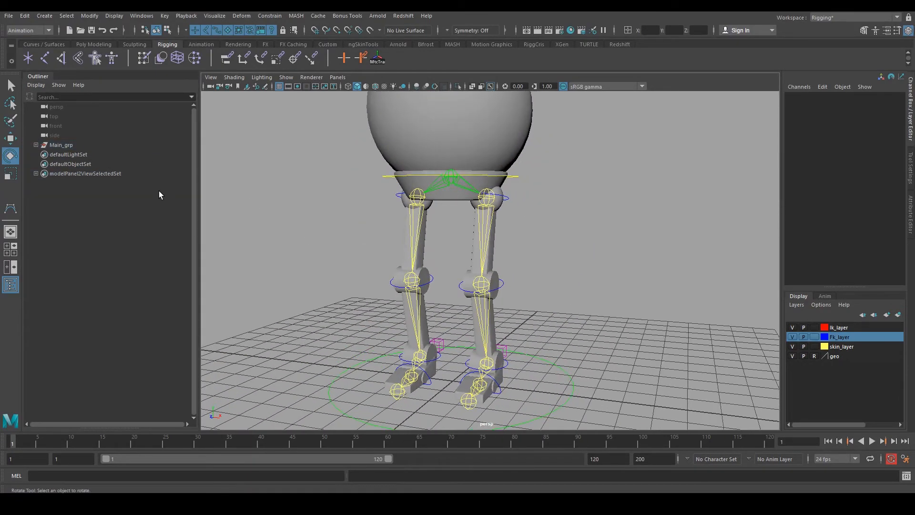
Step: Test moving the complete rig by Main_grp, and undo the moves
left_click(93, 146)
right_click_drag(595, 305, 566, 300, "alt")
key("w")
mouse_move(542, 262)
left_mouse_down()
mouse_move(667, 213)
mouse_move(541, 313)
mouse_move(472, 235)
mouse_move(493, 165)
mouse_move(550, 247)
left_mouse_up()
key("ctrl+z")
left_click_drag(634, 251, 531, 148, "alt")
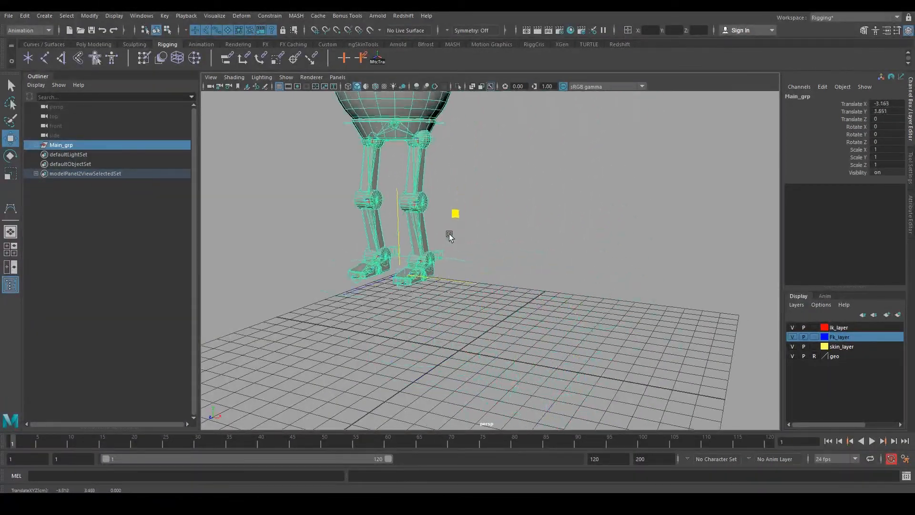
key("ctrl+z")
Step: Examine the pelvis, hips and root joint from several sides, trying to select the pelvis parts
right_click_drag(579, 284, 500, 262, "alt")
left_click(664, 280)
left_click_drag(501, 262, 605, 325, "alt")
right_click_drag(606, 326, 628, 352, "alt")
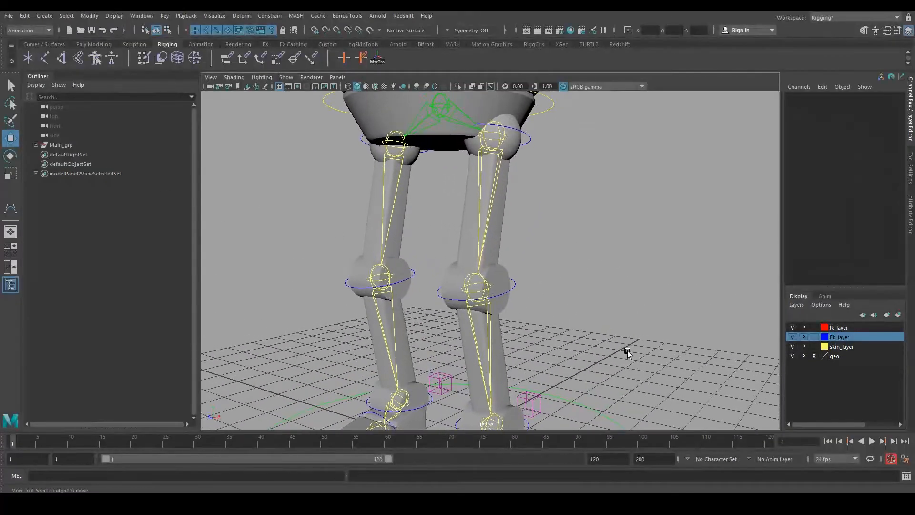
right_click_drag(497, 194, 537, 286, "alt")
left_click_drag(536, 287, 505, 266, "alt")
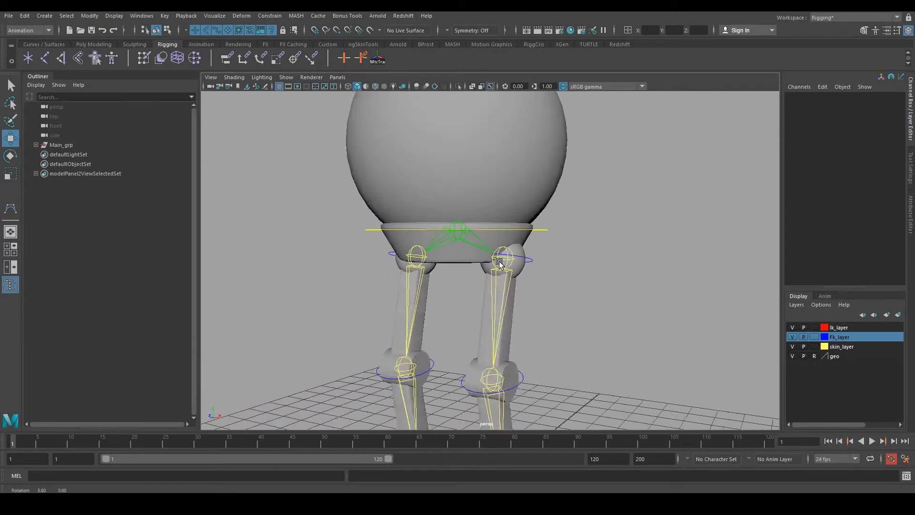
right_click_drag(505, 267, 474, 258, "alt")
left_click_drag(474, 257, 520, 251, "alt")
left_click(460, 232)
key("q")
left_click(601, 244)
left_click(459, 230)
left_click_drag(477, 231, 538, 241, "alt")
left_click(639, 301)
left_click_drag(640, 302, 498, 251, "alt")
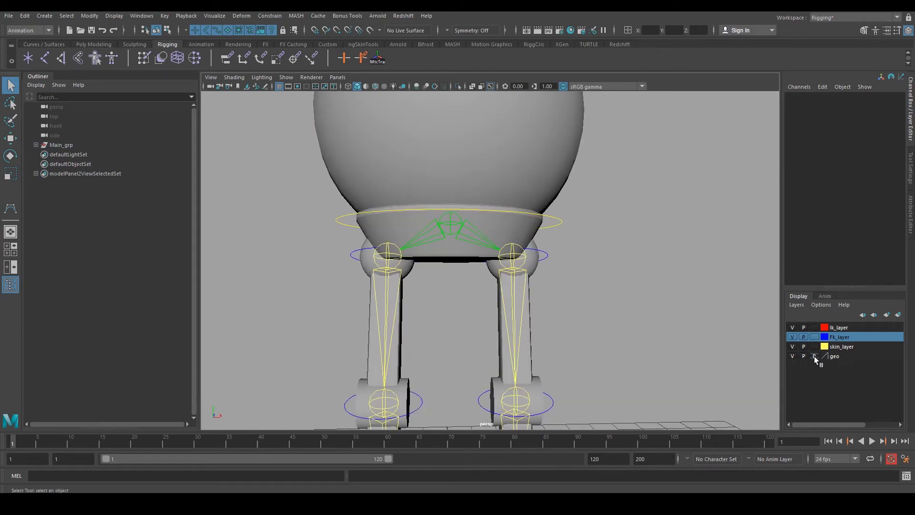
Step: Turn off the geo layer's reference mode, and select the root joint together with the Bot_Root pelvis mesh
left_click(815, 356)
left_click(453, 227)
left_click_drag(476, 228, 504, 275, "alt")
left_click(463, 285)
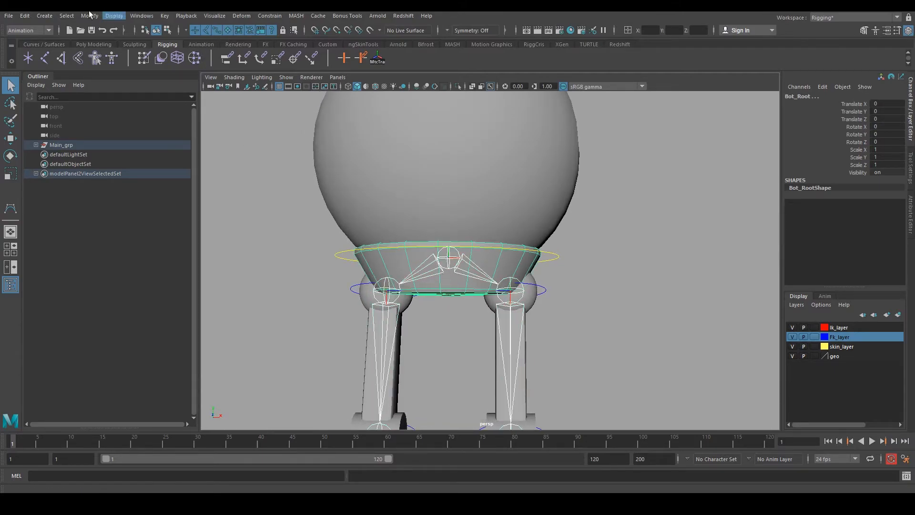
Step: Bind the Bot_Root pelvis mesh to the root joint with Bind Skin, set to selected joints and the closest distance method
left_click(19, 31)
left_click(26, 50)
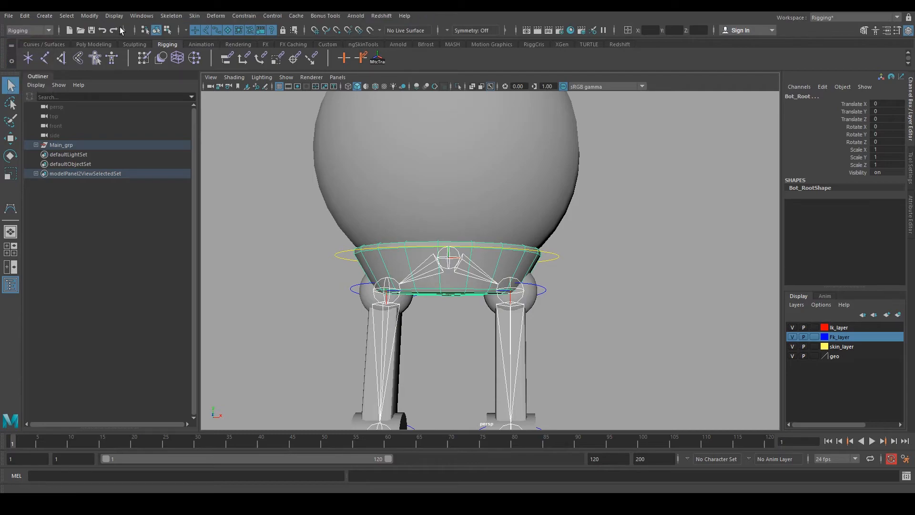
left_click(193, 17)
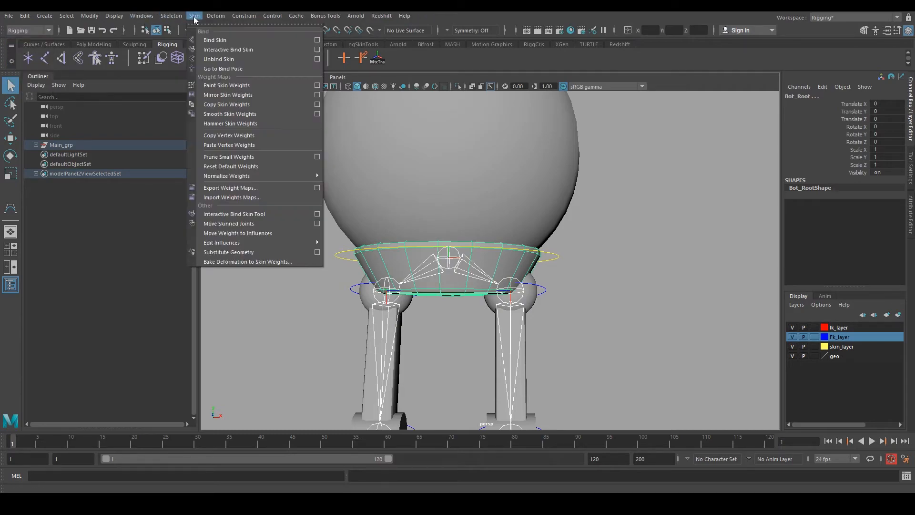
left_click(318, 40)
left_click_drag(425, 127, 625, 114)
left_click(671, 137)
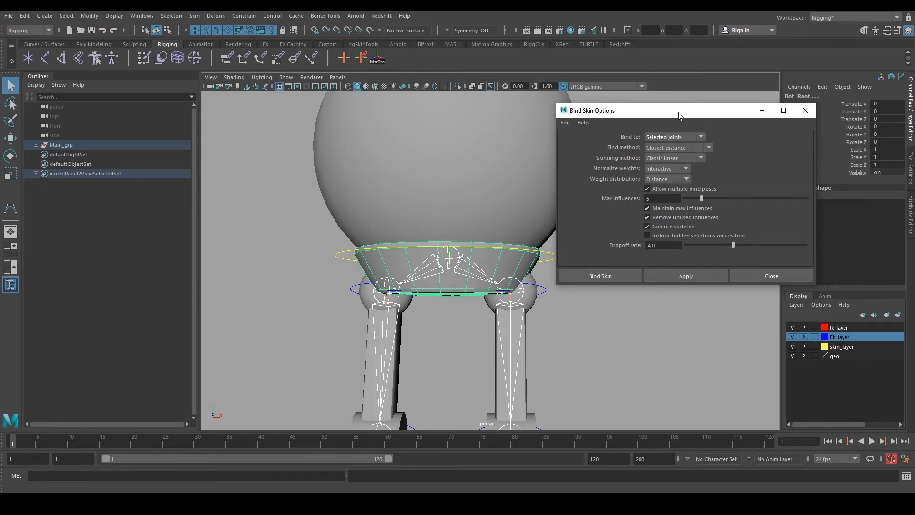
left_click_drag(676, 116, 730, 90)
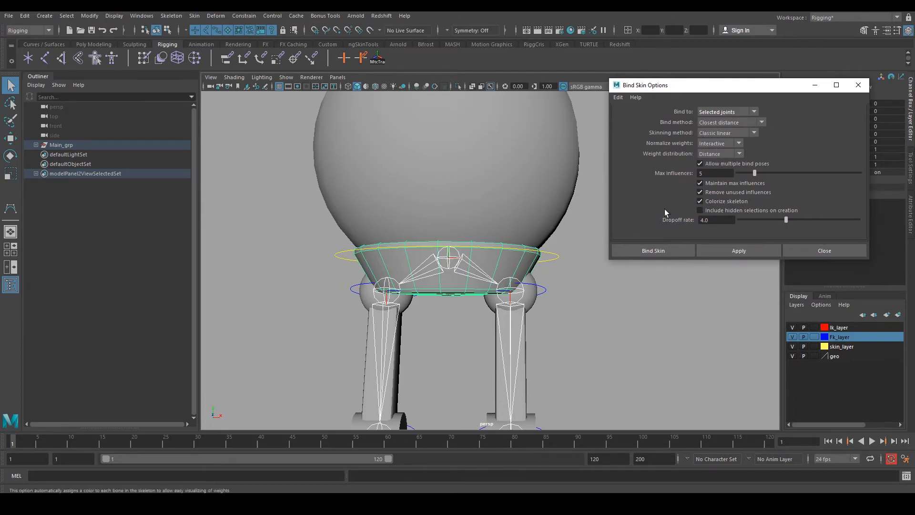
left_click(722, 119)
left_click(719, 127)
left_click(735, 252)
Step: Bind the spherical body mesh to the main root joint with the same Bind Skin settings
left_click_drag(633, 265, 469, 301, "alt")
left_click(447, 258)
left_click(433, 285)
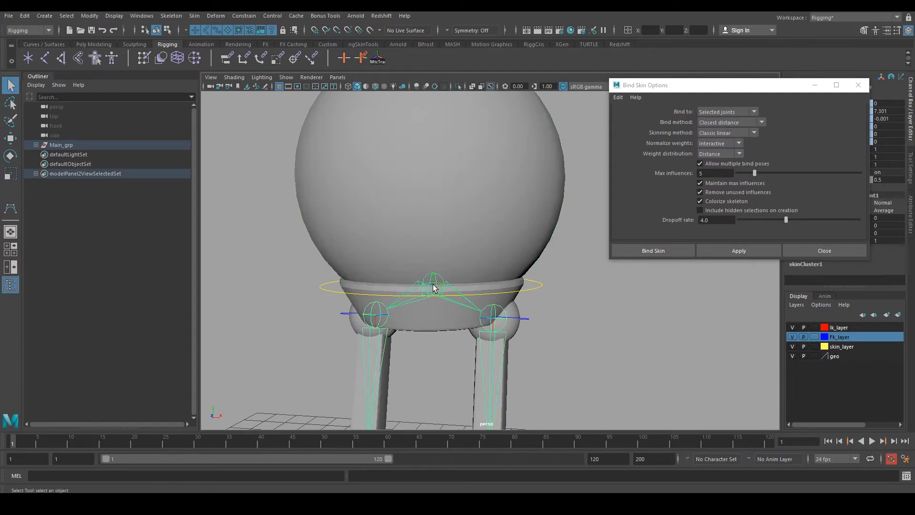
left_click(450, 179)
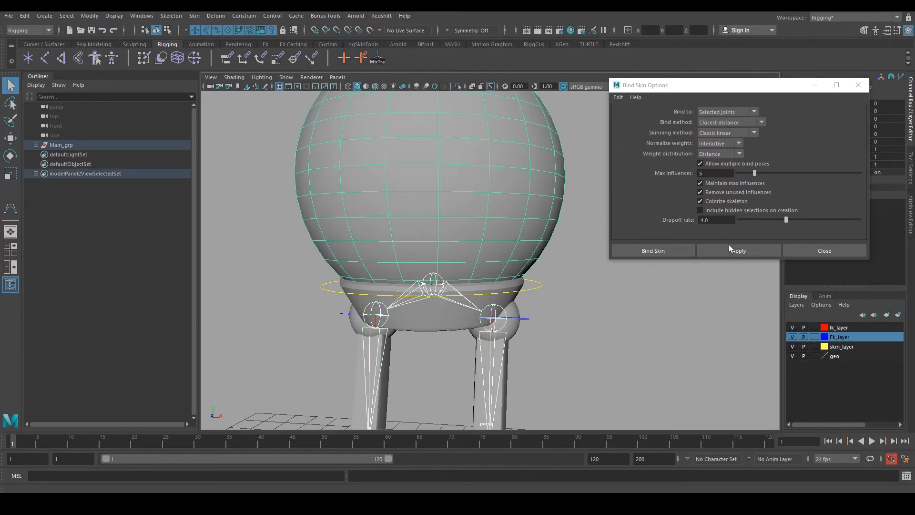
left_click(743, 251)
Step: Bind the left hip ball and upper leg meshes to the left upper leg joint
scroll(553, 350, "down", 4)
middle_click_drag(553, 350, 531, 284, "alt")
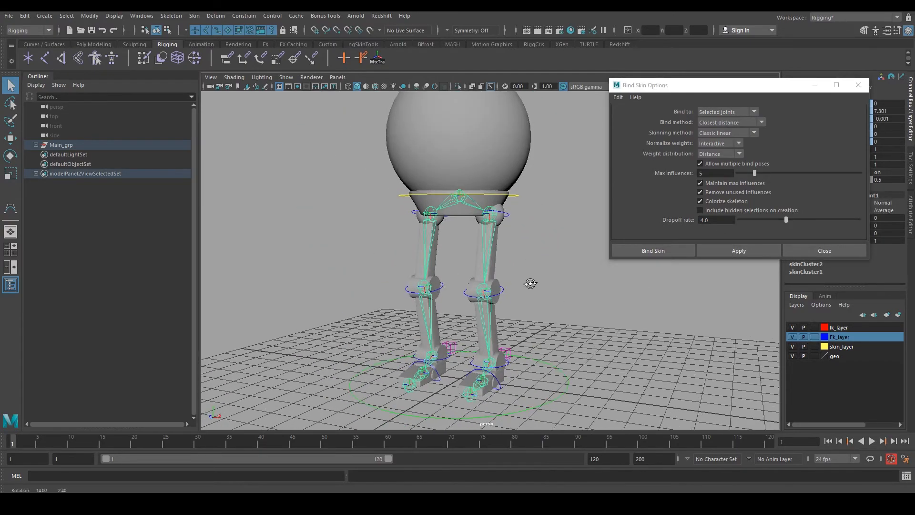
left_click_drag(530, 284, 561, 316, "alt")
scroll(561, 316, "up", 3)
scroll(562, 316, "up", 4)
middle_click_drag(561, 318, 588, 408, "alt")
left_click(466, 232)
left_click_drag(478, 229, 507, 246, "alt")
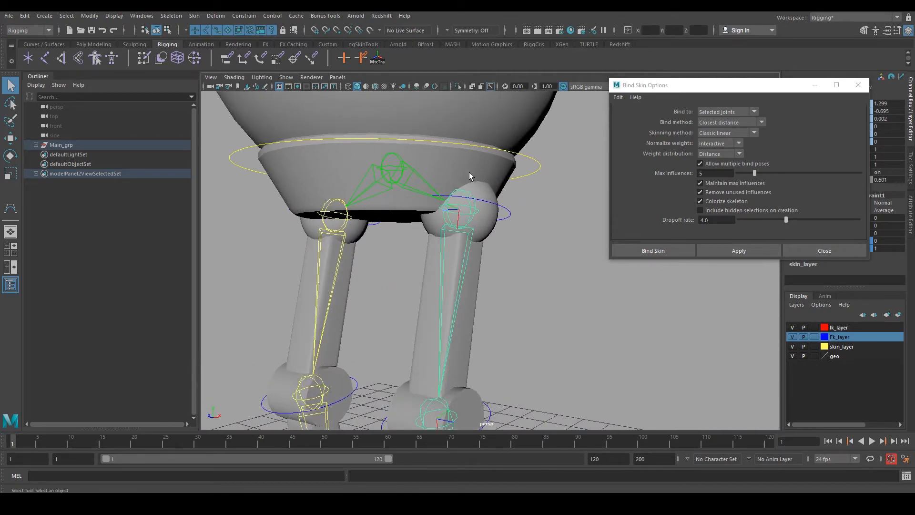
left_click(483, 208, "shift")
left_click(472, 265, "shift")
middle_click_drag(510, 346, 456, 197, "alt")
scroll(501, 292, "down", 2)
left_click(752, 253)
Step: Bind the left knee and lower leg meshes to the left lower leg joint
scroll(502, 241, "down", 2)
middle_click_drag(503, 241, 487, 200, "alt")
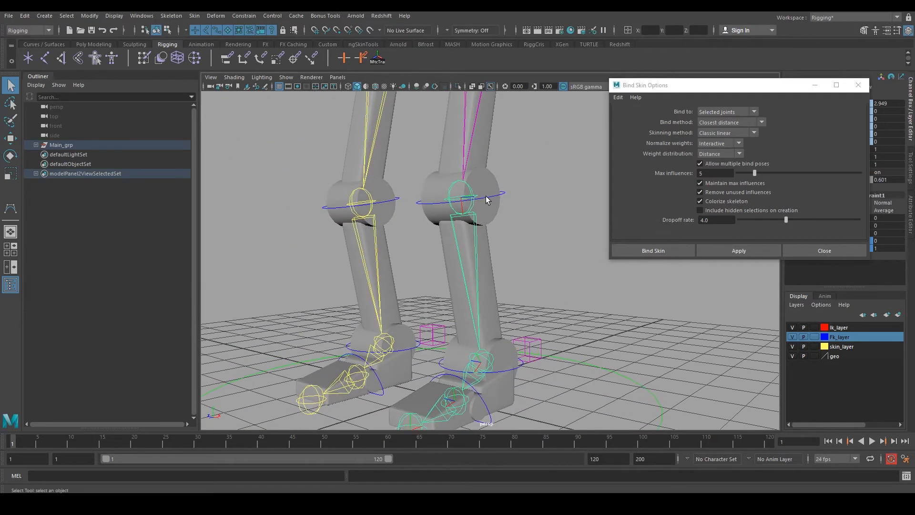
left_click(477, 190, "shift")
left_click(489, 257, "shift")
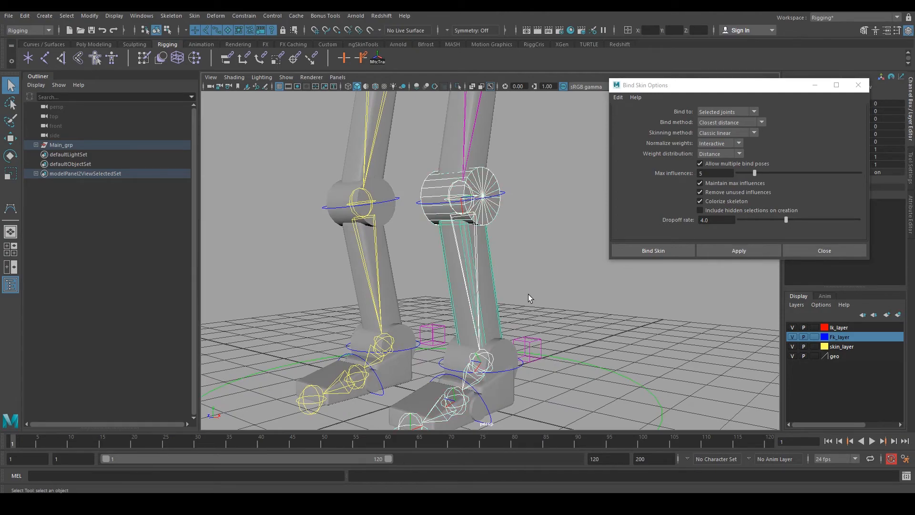
key("g")
Step: Bind the left ankle cylinder and heel block meshes to the left ankle joint
middle_click_drag(545, 299, 545, 230, "alt")
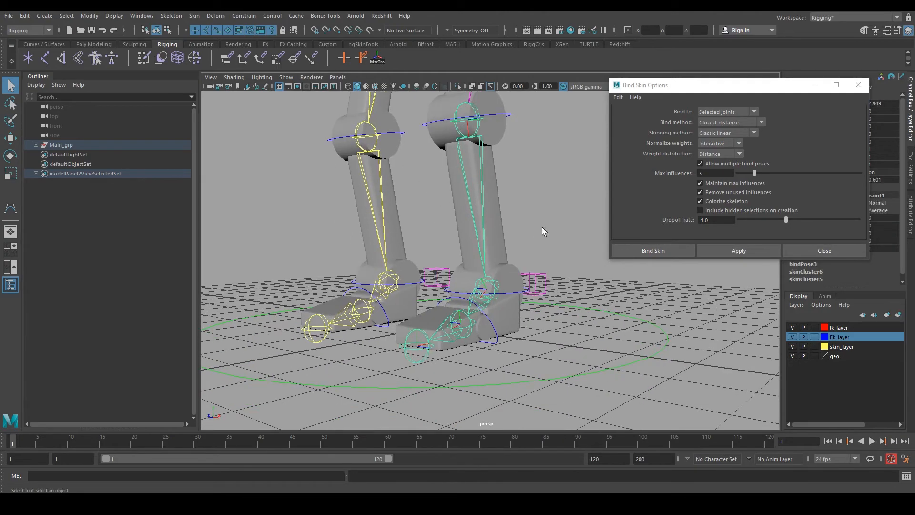
right_click_drag(545, 230, 551, 277, "alt")
middle_click_drag(551, 281, 546, 259, "alt")
mouse_move(522, 270)
left_mouse_down("alt")
mouse_move(485, 265)
mouse_move(519, 268)
left_mouse_up("alt")
left_click(492, 271)
left_click(508, 316, "shift")
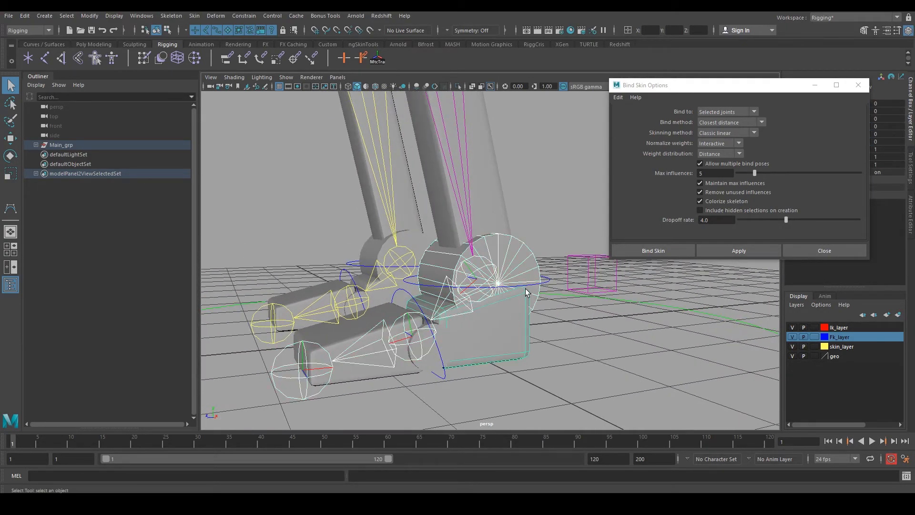
key("g")
Step: Bind the left toe pivot and toe tip meshes to the left ball joint
left_click_drag(503, 316, 464, 287, "alt")
left_click(526, 314)
left_click(521, 316, "shift")
key("g")
Step: Close the Bind Skin options and bind the right hip ball and upper leg meshes to R_UpperLeg_jnt
scroll(493, 263, "down", 4)
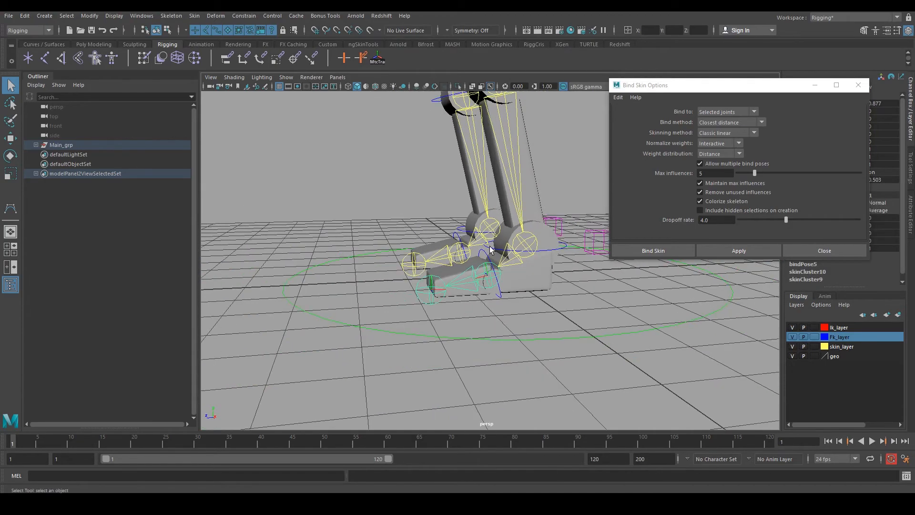
middle_click_drag(492, 264, 496, 405, "alt")
left_click_drag(431, 300, 529, 298, "alt")
left_click(858, 85)
middle_click_drag(421, 232, 462, 341, "alt")
left_click_drag(450, 262, 540, 287, "alt")
left_click(449, 231)
left_click_drag(446, 230, 432, 237, "alt")
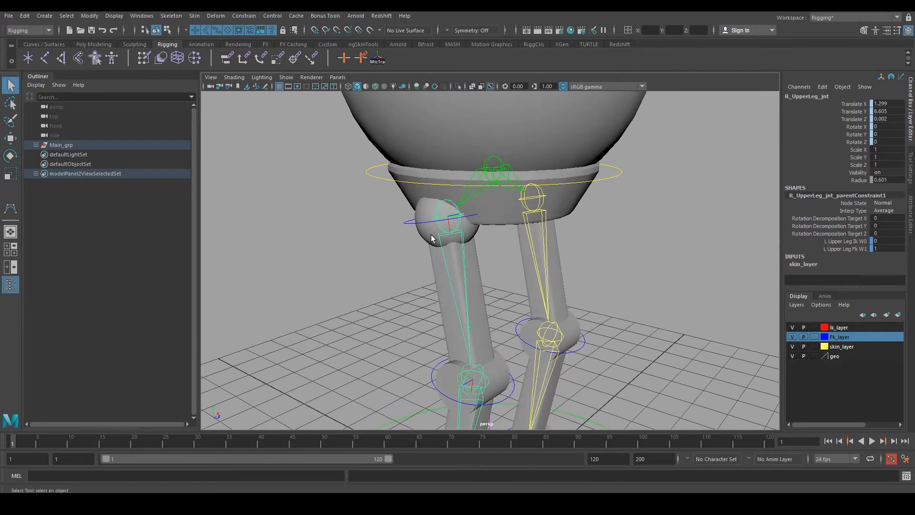
left_click(432, 238, "shift")
left_click(434, 262, "shift")
middle_click_drag(473, 284, 475, 259, "alt")
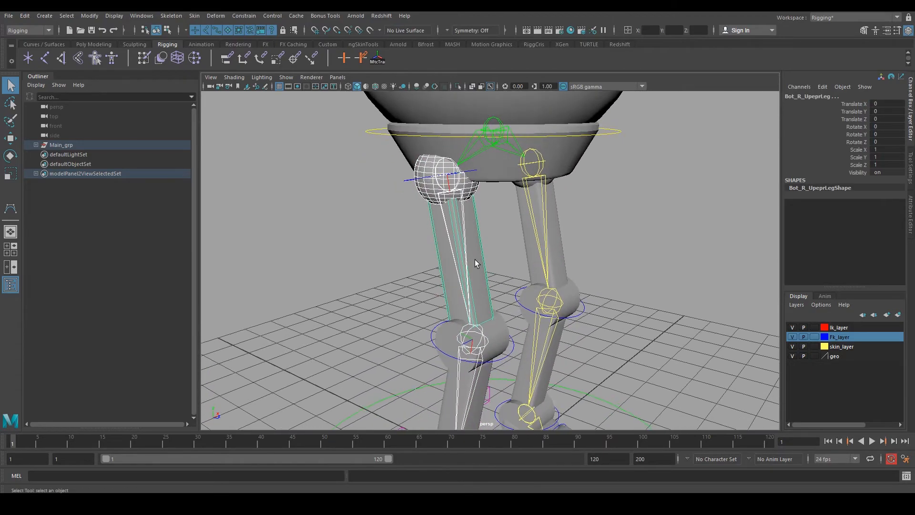
key("g")
Step: Bind the right knee and lower leg meshes to the lower leg joint, and the ankle and heel meshes to the ankle joint
scroll(484, 268, "down", 2)
middle_click_drag(487, 301, 516, 236, "alt")
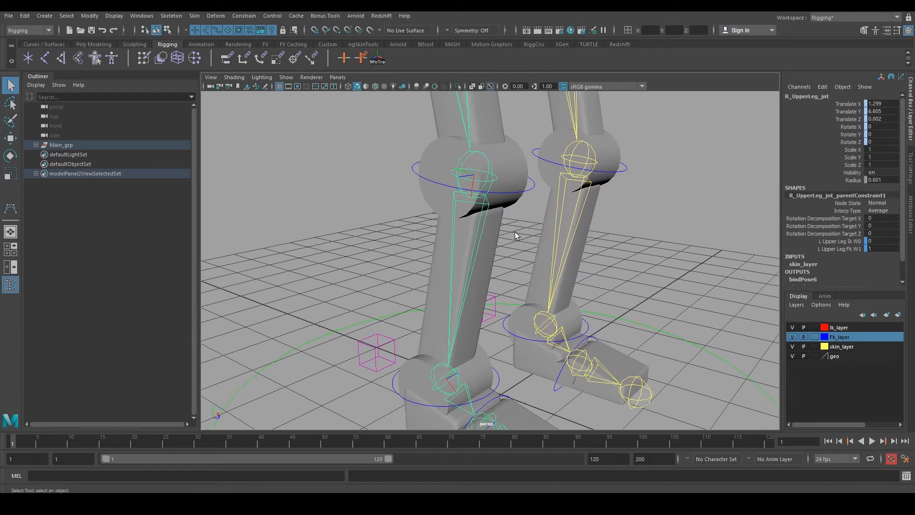
left_click(490, 166)
middle_click_drag(438, 246, 456, 196, "alt")
left_click(460, 274)
left_click(430, 302)
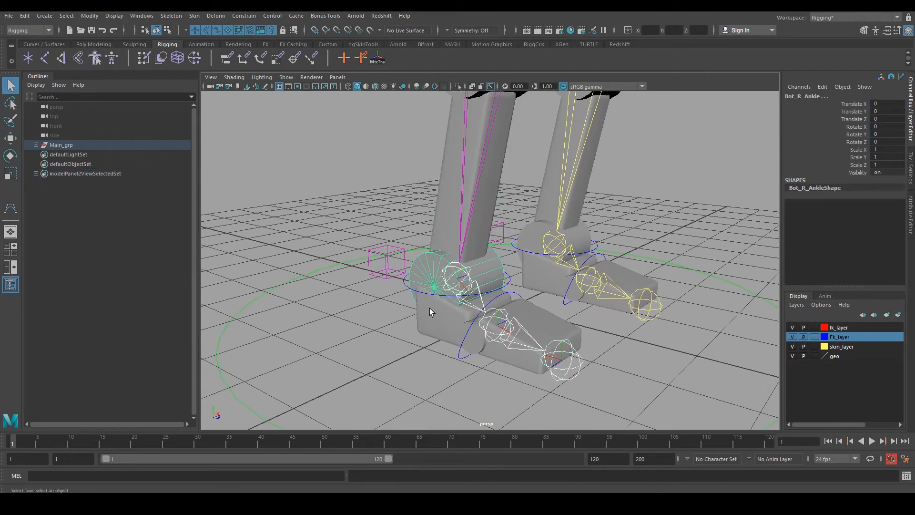
Step: Bind the right toe pivot and Bot_R_ToeTip meshes to the right ball joint
left_click(484, 312)
left_click(499, 321)
left_click_drag(490, 327, 508, 300, "alt")
left_click(462, 367, "shift")
left_click(527, 331, "shift")
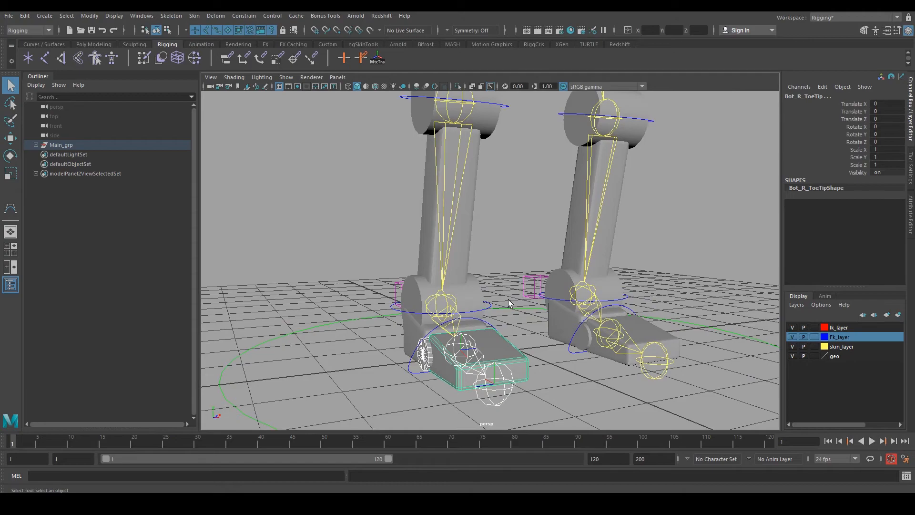
key("g")
Step: Hide the whole skin joint chain by hiding MainRoot_jnt
scroll(510, 301, "down", 6)
left_click_drag(619, 302, 582, 297, "alt")
middle_click_drag(550, 216, 528, 275, "alt")
scroll(513, 212, "up", 5)
left_click(480, 161)
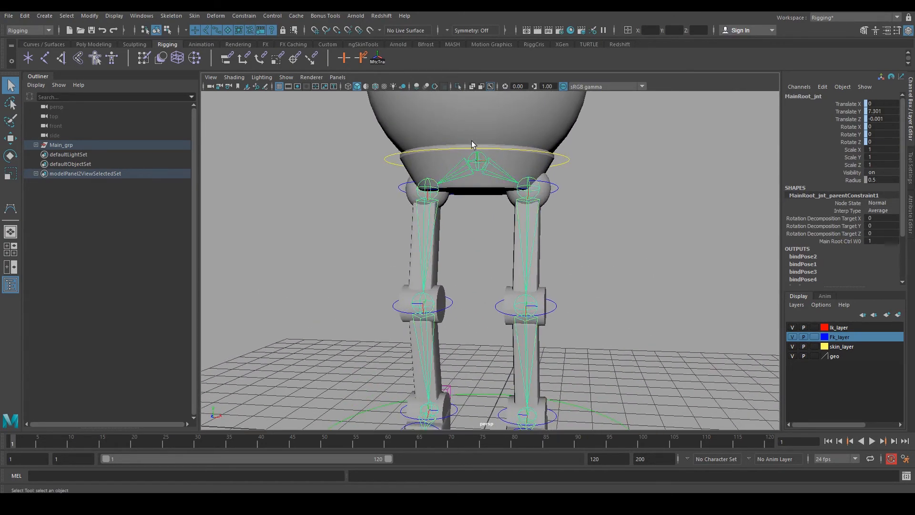
key("h")
Step: Delete the Ik_layer, Fk_layer and skin_layer display layers, leaving only the geo layer
scroll(503, 203, "down", 5)
left_click_drag(619, 238, 562, 280, "alt")
scroll(568, 296, "up", 3)
left_click(841, 346)
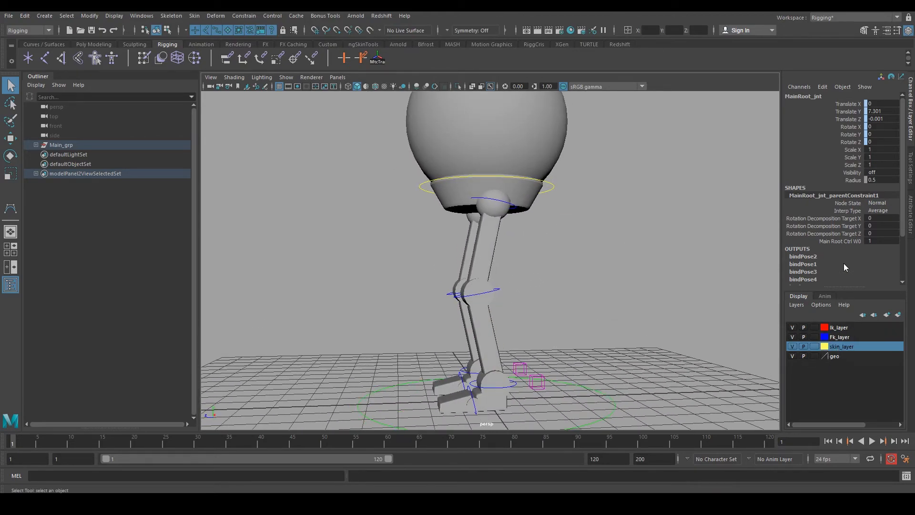
left_click(797, 305)
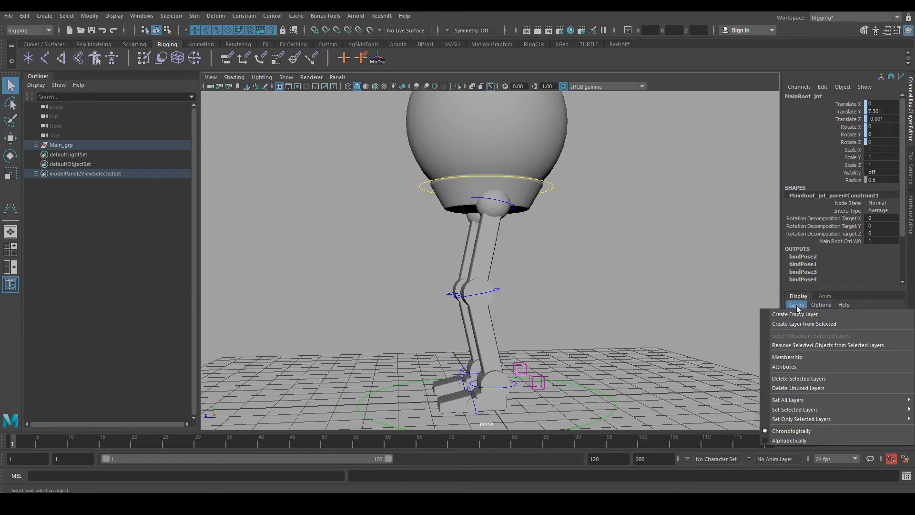
left_click(816, 379)
Step: Set the geo display layer to reference mode so the meshes cannot be selected
left_click_drag(662, 334, 692, 364, "alt")
middle_click_drag(692, 364, 667, 277, "alt")
left_click_drag(667, 278, 623, 276, "alt")
left_click(813, 327)
left_click(813, 327)
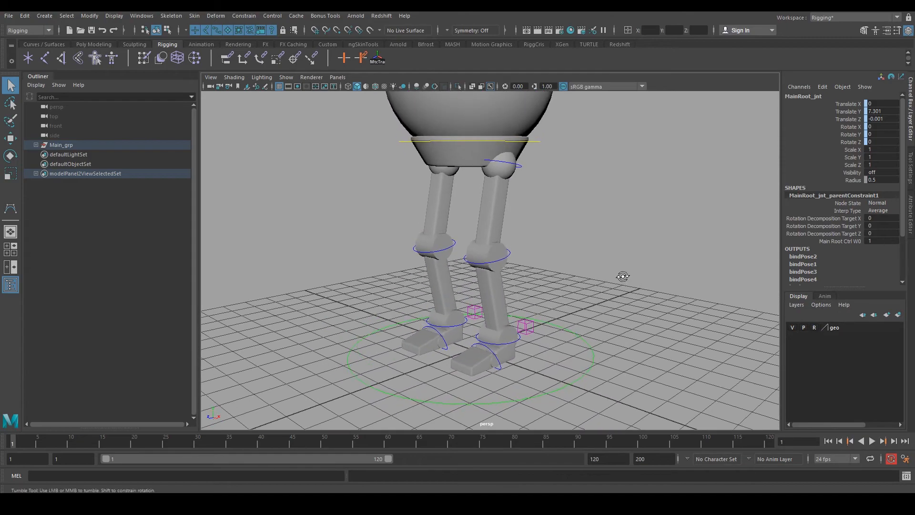
Step: Test rotating the left knee's FK control, and undo the rotation
left_click(508, 254)
key("e")
left_click_drag(446, 195, 422, 220)
key("ctrl+z")
key("q")
Step: Select Main_ctrl and create a display layer from it named Motion_System
left_click_drag(508, 214, 527, 260, "alt")
left_click_drag(536, 319, 602, 360)
left_click_drag(603, 313, 548, 348, "alt")
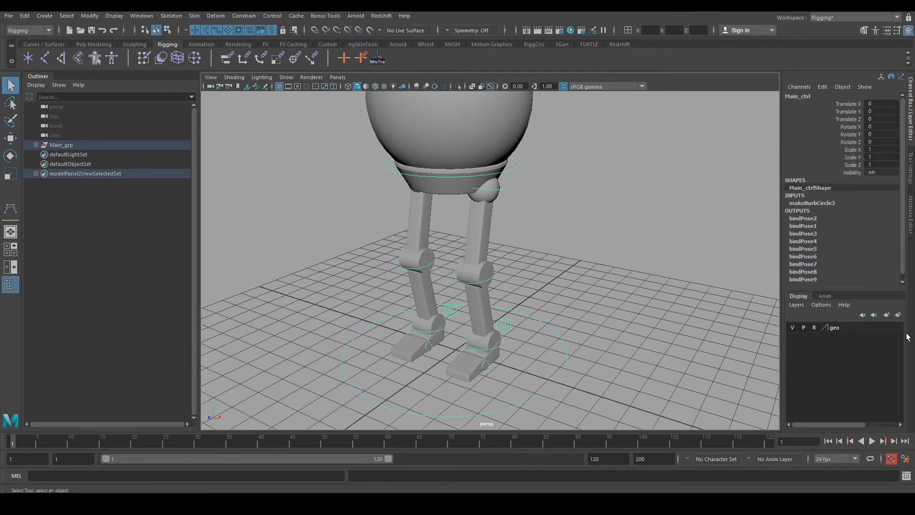
left_click(898, 316)
double_click(837, 326)
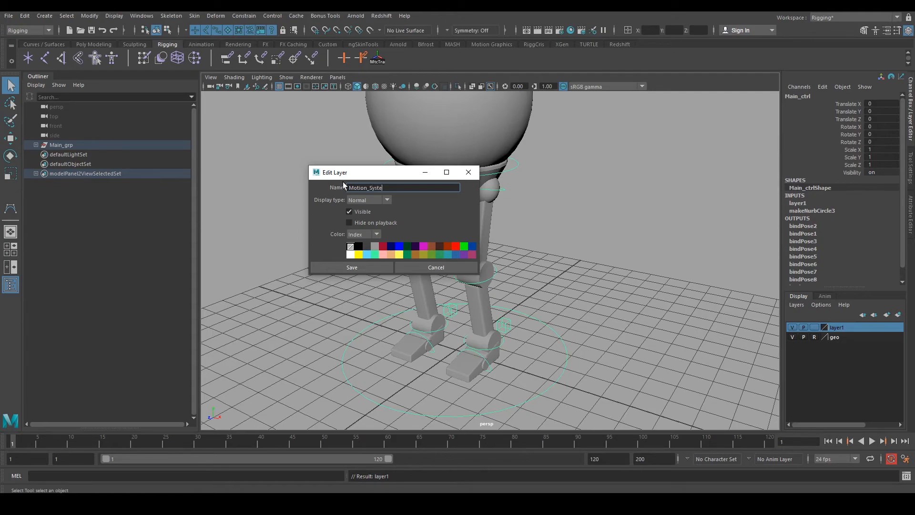
left_click(377, 265)
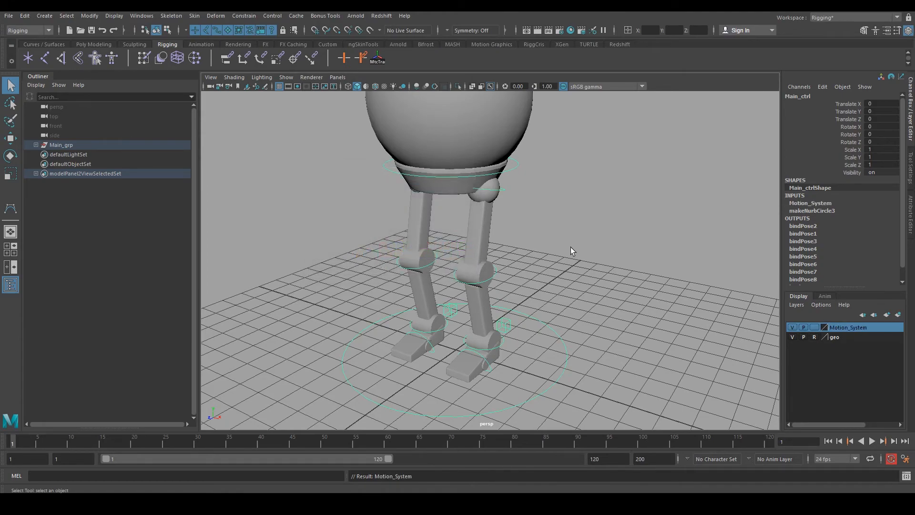
Step: Check that the Motion_System layer controls all rig controls by toggling its visibility off and on
left_click(696, 282)
right_click_drag(696, 281, 602, 282, "alt")
left_click_drag(602, 282, 591, 329, "alt")
left_click(793, 323)
left_click(793, 323)
left_click(794, 324)
left_click(793, 323)
left_click(794, 324)
left_click(794, 323)
Step: Open the drawing overrides of Main_ctrl and try to change its override colour
left_click_drag(567, 296, 555, 301, "alt")
right_click_drag(555, 300, 589, 305, "alt")
left_click_drag(588, 305, 570, 298, "alt")
left_click(557, 320)
middle_click_drag(610, 325, 621, 284, "alt")
left_click(618, 297)
left_click(566, 307)
left_click(911, 214)
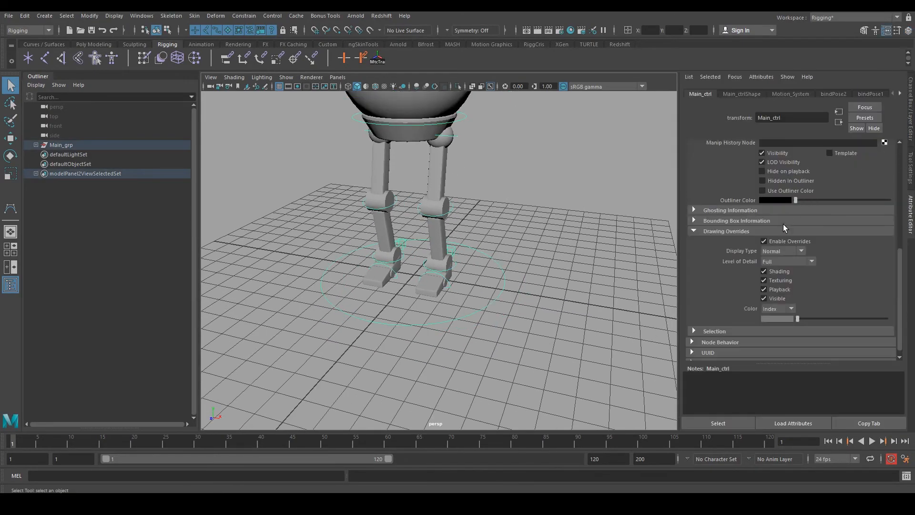
mouse_move(797, 318)
left_mouse_down()
mouse_move(886, 319)
mouse_move(857, 332)
mouse_move(593, 321)
mouse_move(475, 287)
left_mouse_up()
Step: Enable drawing overrides on Main_ctrlShape and set its override colour to light blue
left_click(580, 321)
key("Down")
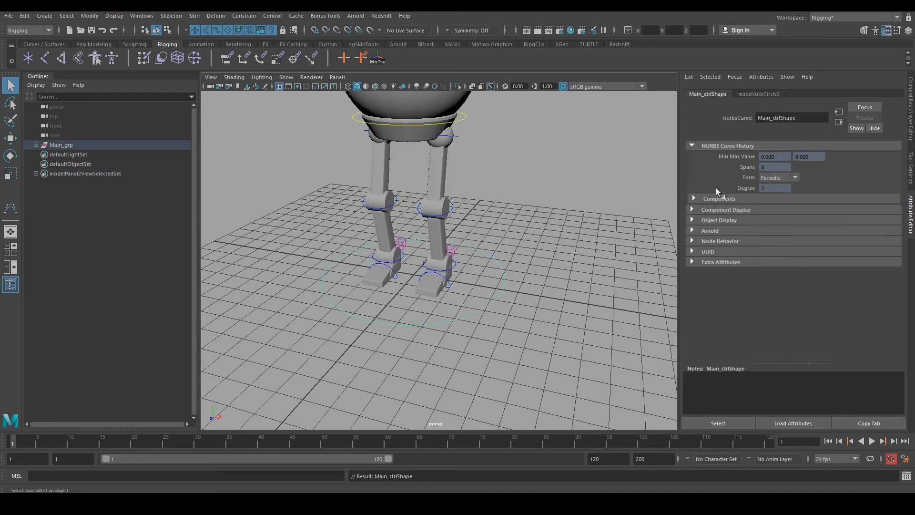
left_click(719, 220)
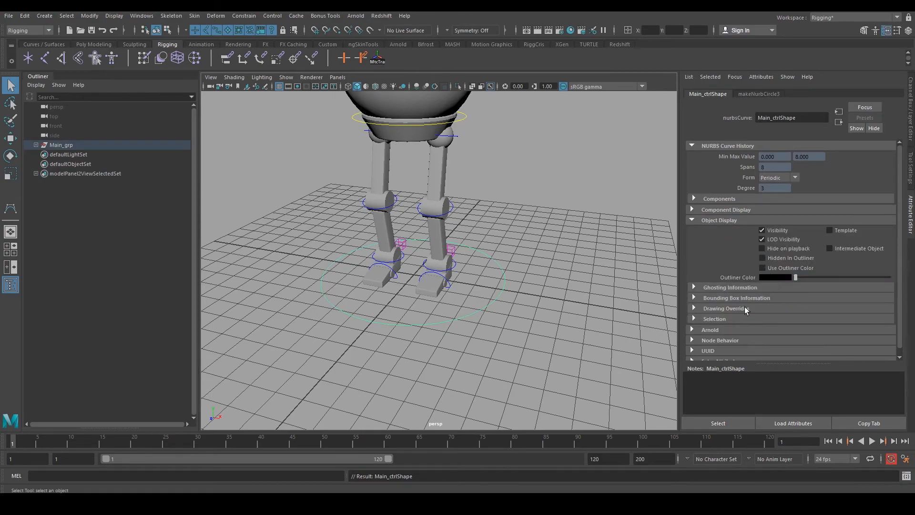
left_click(735, 309)
left_click(796, 261)
left_click_drag(797, 338, 848, 343)
left_click(531, 320)
Step: Examine the rig from the side with Main_ctrl and MainRoot_ctrl selected for moving
left_click_drag(531, 321, 496, 305, "alt")
right_click_drag(495, 305, 478, 295, "alt")
key("w")
left_click(454, 308)
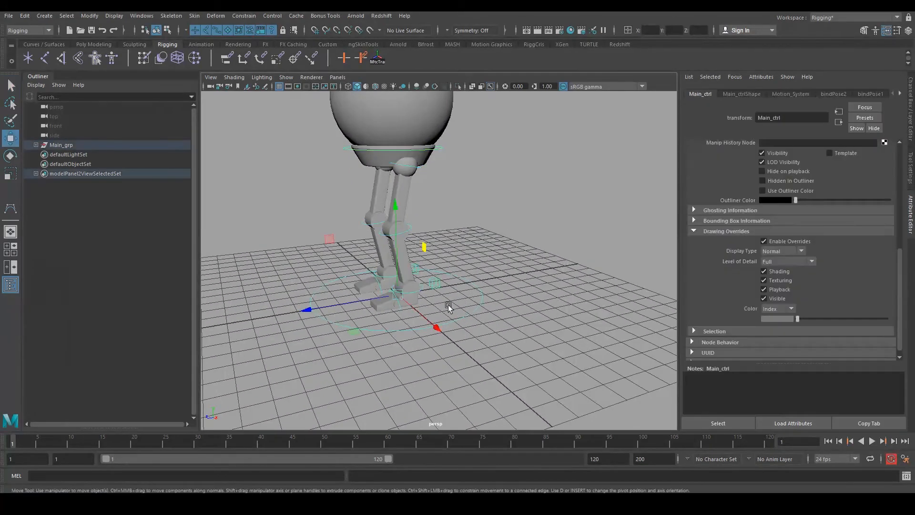
left_click_drag(351, 296, 447, 303, "alt")
left_click(470, 200)
left_click(441, 182)
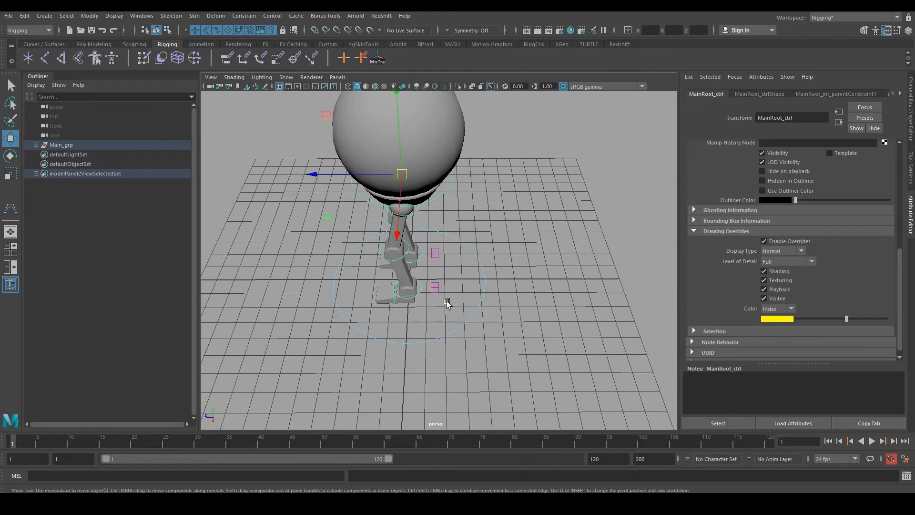
Step: Switch both legs to IK with the Ik Fk attribute of the two leg settings controls
left_click(434, 252)
left_click(910, 87)
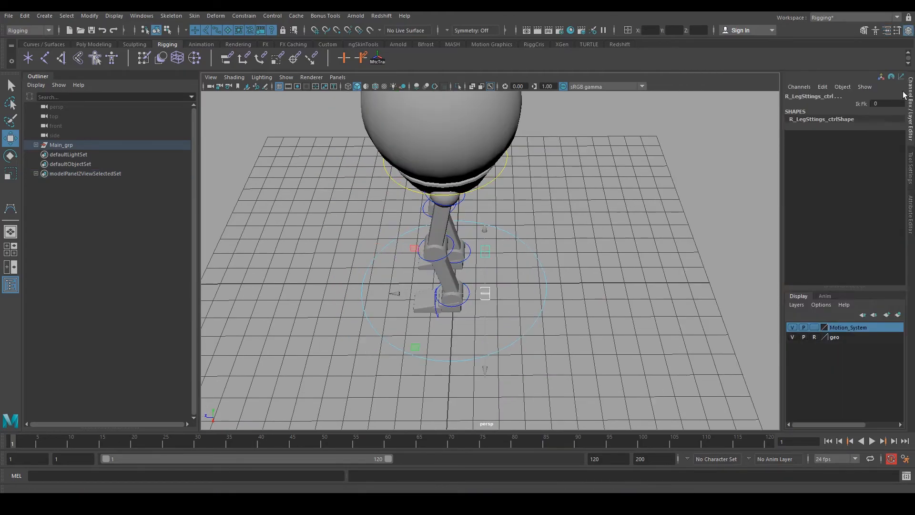
left_click_drag(575, 211, 457, 301, "alt")
left_click(565, 304)
Step: Test lifting the left foot with L_Foot_ctrl, and undo the moves
left_click(488, 311)
left_click_drag(404, 241, 409, 198)
key("ctrl+z")
key("ctrl+z")
key("ctrl+z")
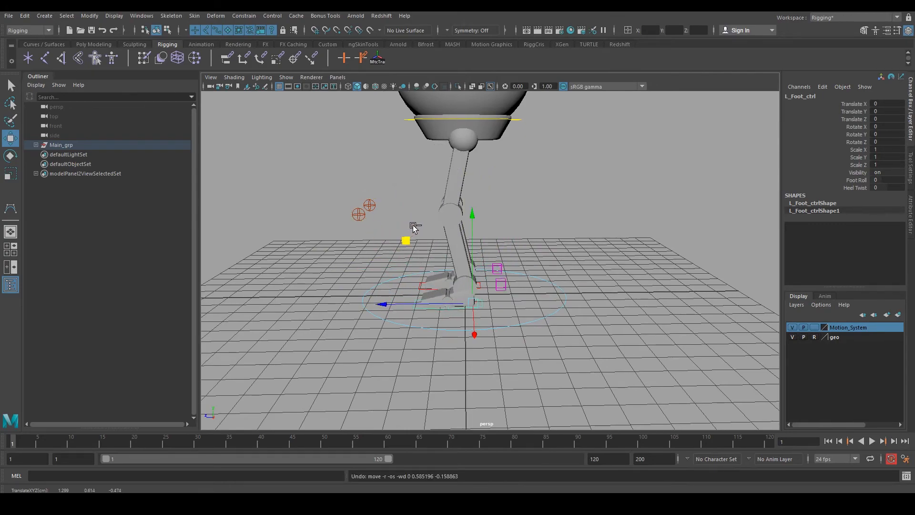
Step: Undo the accidental bevel and change the viewport background to the blue gradient
left_click(414, 228)
key("t")
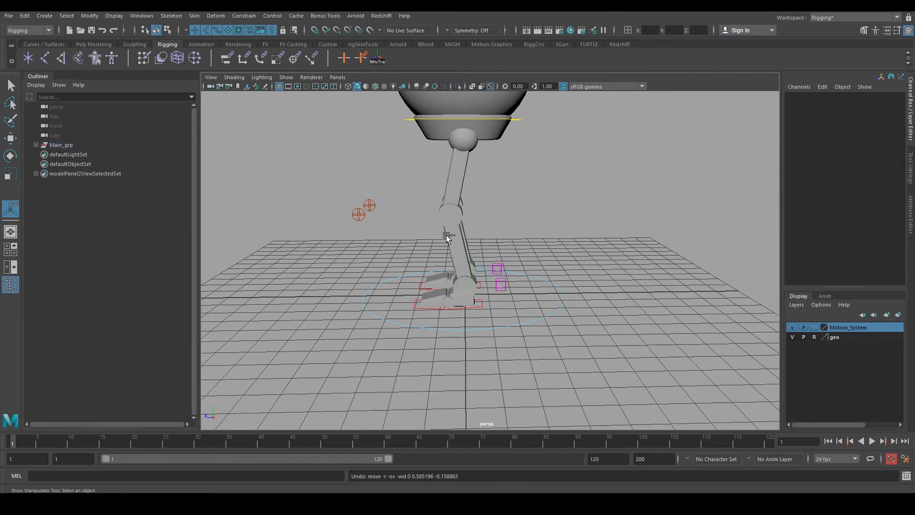
key("ctrl+z")
key("alt+b")
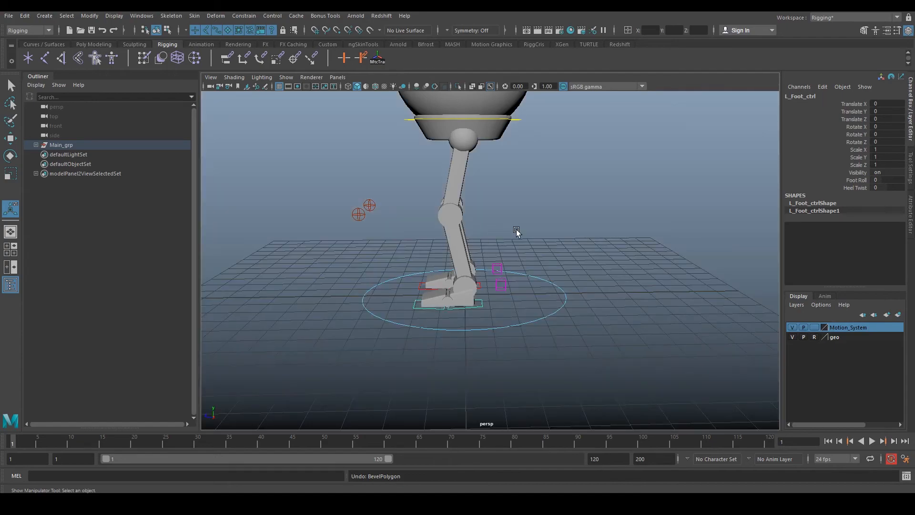
Step: Test the Foot Roll attribute of L_Foot_ctrl, and undo the changes
left_click(500, 285)
right_click_drag(501, 285, 555, 339, "alt")
left_click_drag(555, 338, 515, 325, "alt")
left_click(491, 333)
left_click(860, 180)
middle_click_drag(534, 228, 399, 329)
left_click_drag(398, 328, 458, 353, "alt")
right_click_drag(457, 353, 427, 291, "alt")
left_click_drag(428, 291, 486, 307, "alt")
key("ctrl+z")
key("ctrl+z")
key("ctrl+z")
key("ctrl+z")
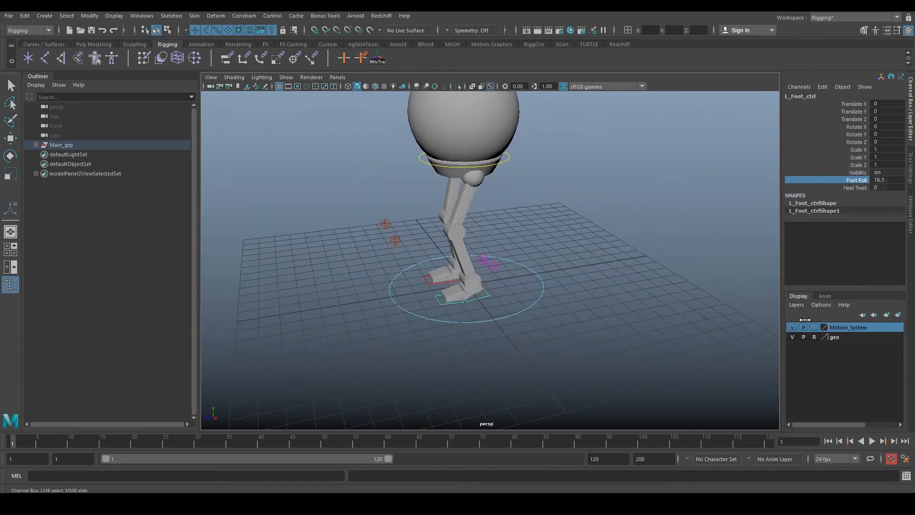
Step: Test the Heel Twist attribute of L_Foot_ctrl down to about -29, and undo it
left_click(858, 188)
middle_click_drag(526, 229, 704, 240)
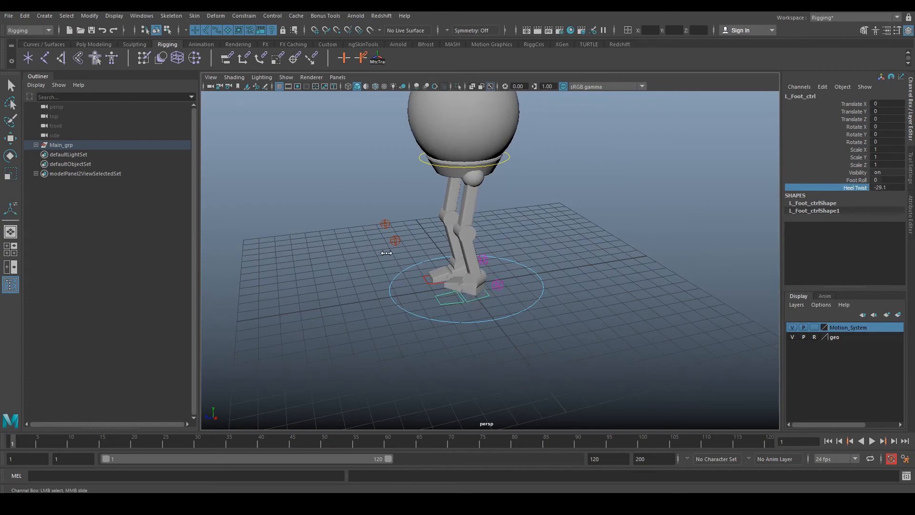
key("ctrl+z")
Step: Move MainRoot_ctrl forward and slightly down to about 1.409 in Translate Z and -0.337 in Translate Y
left_click_drag(355, 256, 528, 196, "alt")
left_click(514, 183)
key("w")
left_click_drag(472, 186, 421, 184)
left_click_drag(373, 112, 372, 117)
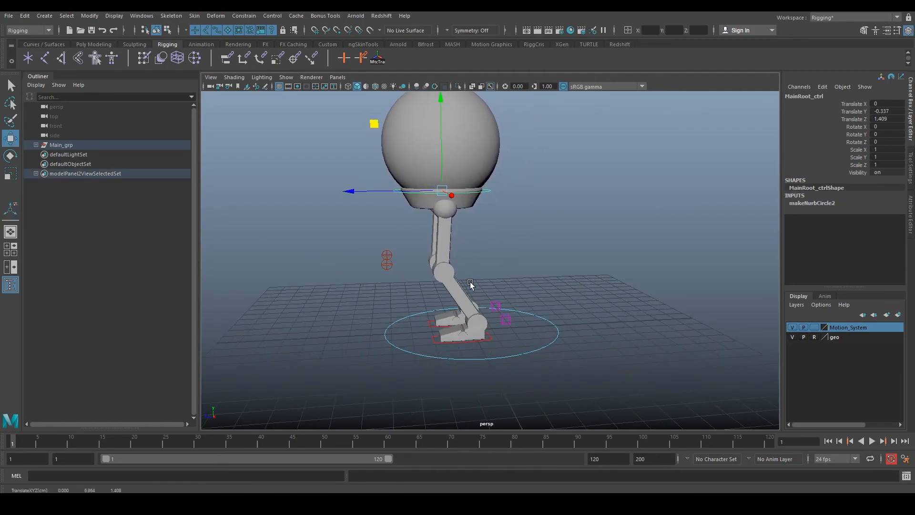
Step: Pose the left foot forward with L_Foot_ctrl at Translate Z of about 3.979 and Foot Roll of about -25.8
left_click(487, 342)
left_click(492, 342)
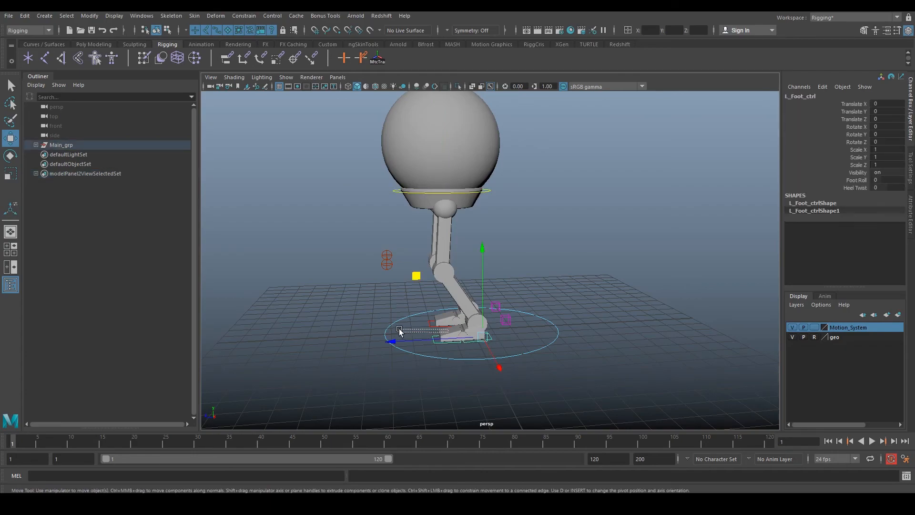
left_click_drag(402, 340, 320, 344)
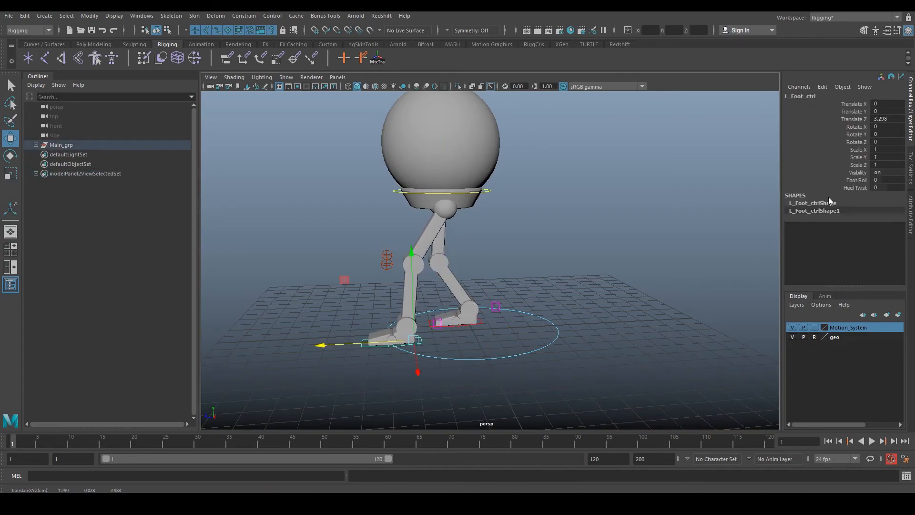
left_click(856, 180)
middle_click_drag(636, 210, 499, 264)
key("w")
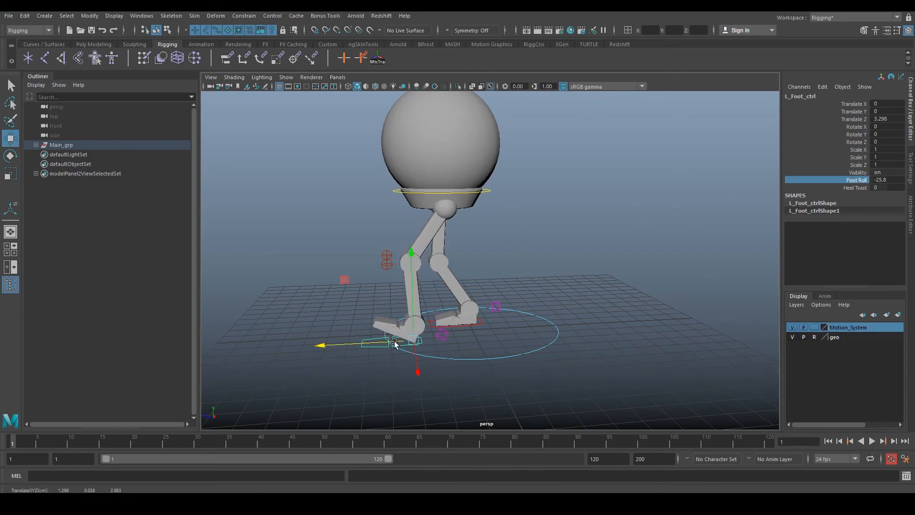
left_click_drag(395, 345, 487, 344)
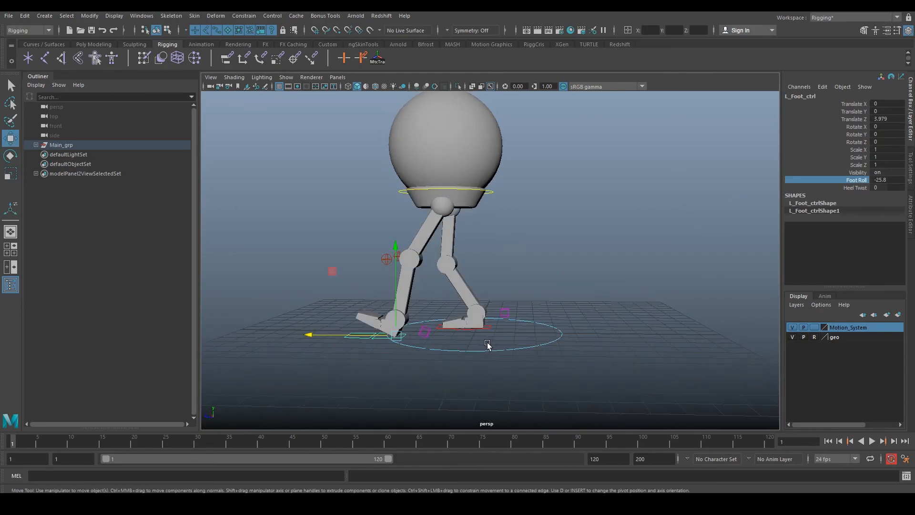
Step: Pose the right foot backward with R_Foot_ctrl at Foot Roll of about 31.4 and Translate Z of about -1.584
left_click(488, 329)
left_click(856, 181)
middle_click_drag(763, 204, 466, 304)
left_click_drag(502, 329, 535, 340)
Step: Set keys at frame 1 on MainRoot_ctrl and both foot controls, and start playback
left_click_drag(508, 233, 516, 259, "alt")
left_click(489, 191)
left_click(501, 322, "shift")
left_click(363, 344)
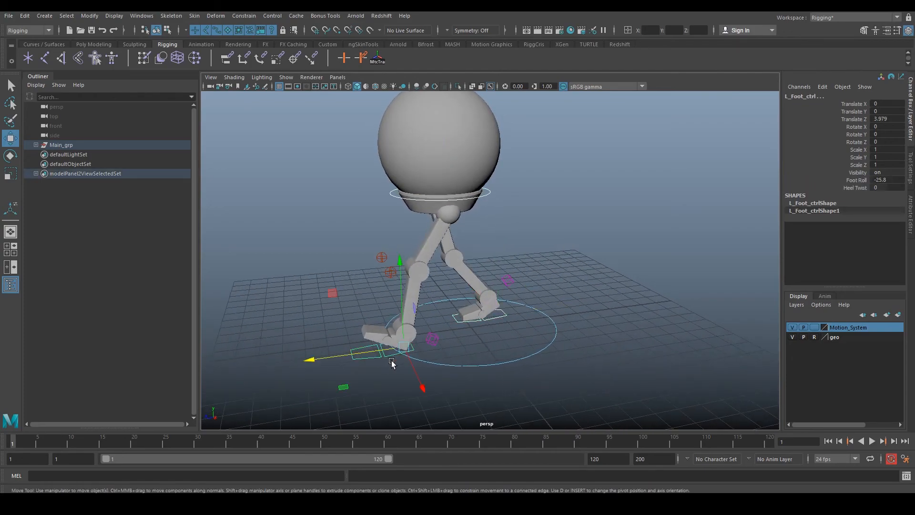
key("s")
key("alt+v")
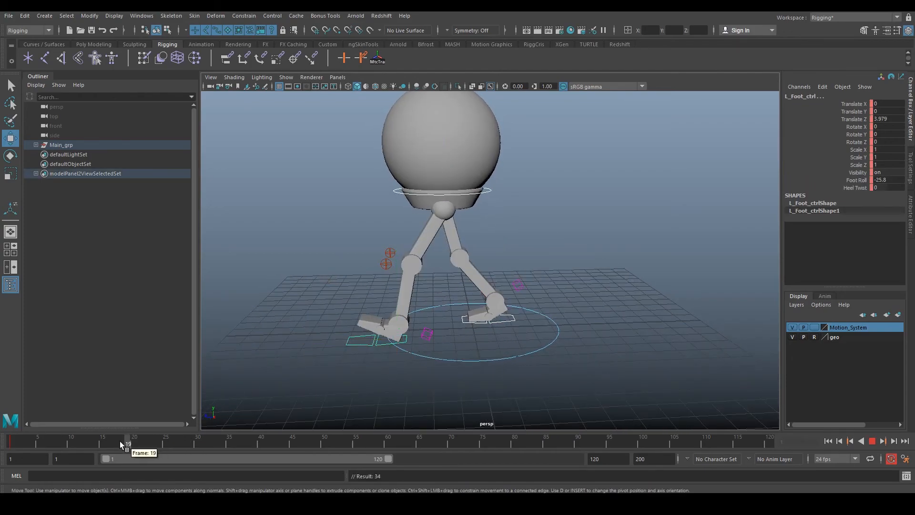
Step: Go to frame 20 and set keys on the two leg pole vector controls
left_click_drag(140, 449, 131, 449)
left_click_drag(391, 237, 387, 266)
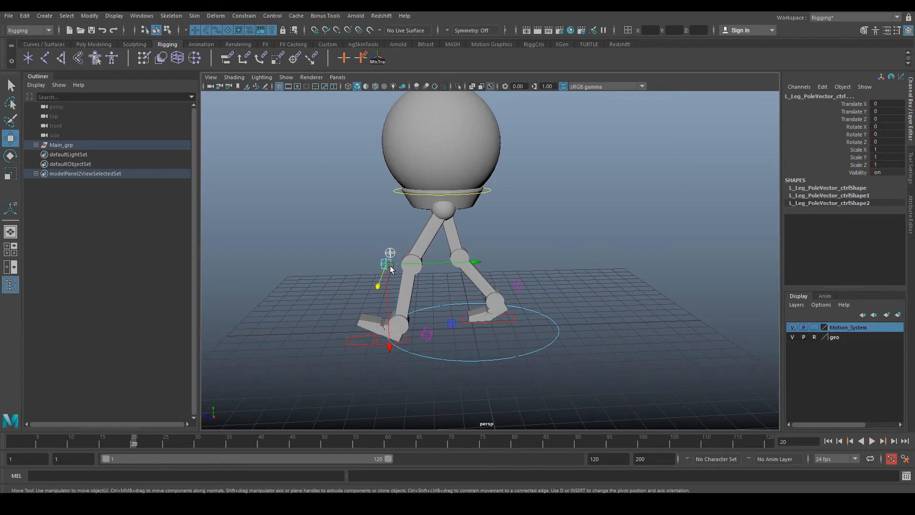
key("s")
mouse_move(127, 441)
left_mouse_down()
mouse_move(8, 445)
mouse_move(133, 445)
left_mouse_up()
key("s")
key("ctrl+z")
key("s")
Step: Key MainRoot_ctrl at frame 20 and shift the body forward over the left foot
middle_click_drag(482, 212, 472, 240, "alt")
left_click(475, 221)
left_click(474, 221)
key("s")
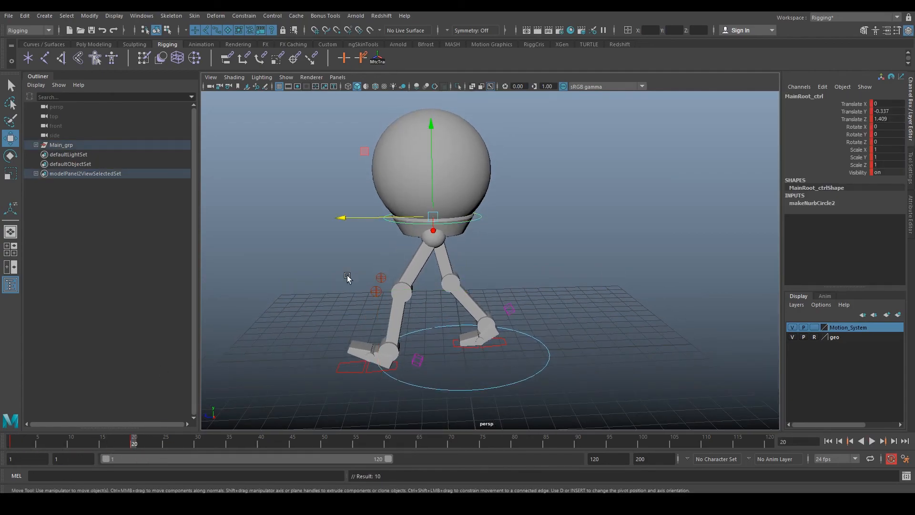
mouse_move(363, 150)
left_mouse_down()
mouse_move(337, 143)
mouse_move(366, 162)
left_mouse_up()
key("ctrl+z")
Step: Increase the Foot Roll of R_Foot_ctrl at frame 20 and rotate the control to lift the right heel
left_click(491, 333)
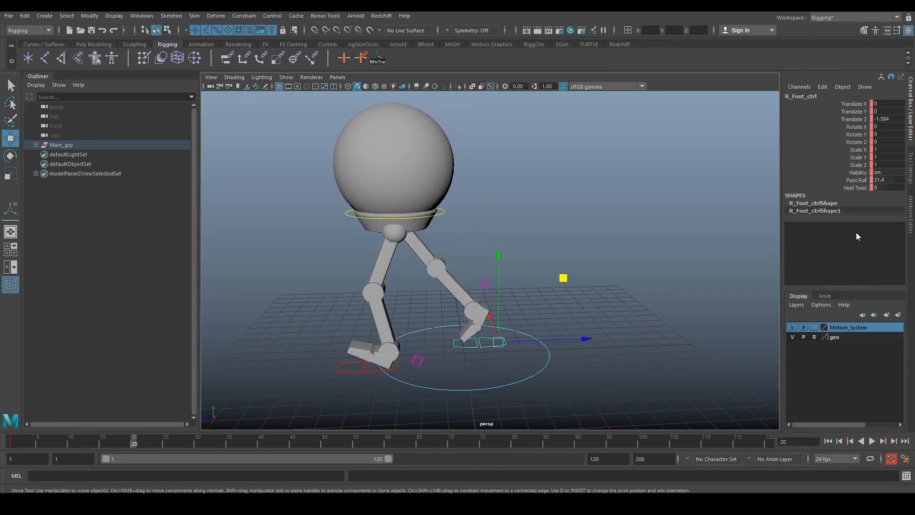
left_click(863, 180)
middle_click_drag(543, 237, 719, 241)
key("e")
left_click_drag(545, 270, 519, 249)
key("w")
Step: Set the Foot Roll of L_Foot_ctrl to 0 at frame 20
left_click(347, 365)
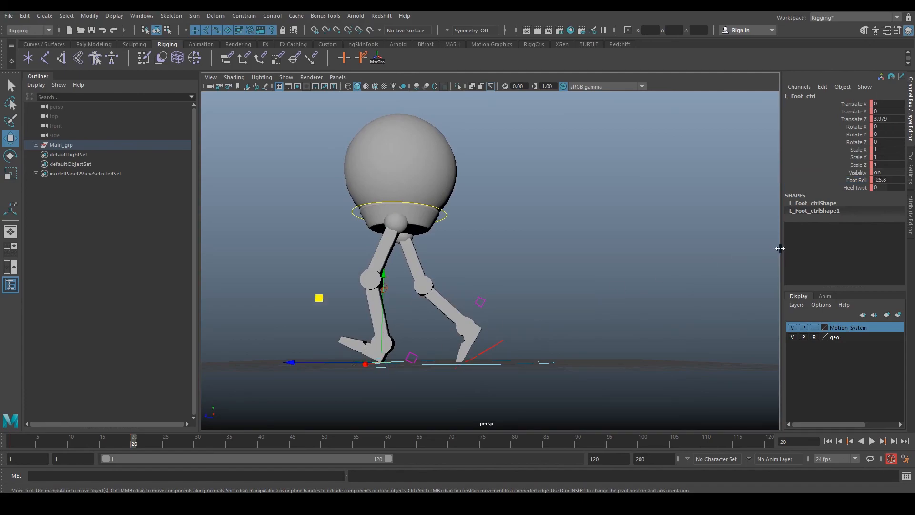
double_click(884, 180)
key("Return")
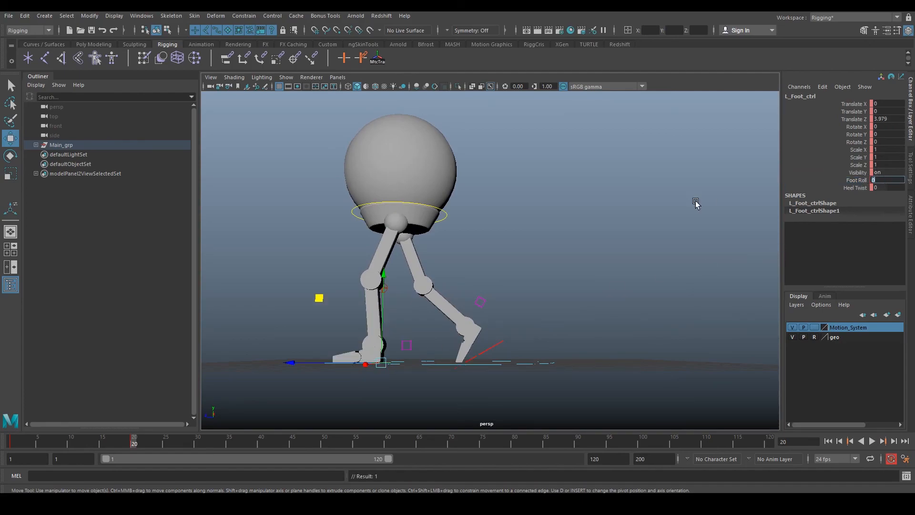
Step: Play back the test step animation, stop at frame 59, and examine the pose and its controls from several angles
left_click_drag(567, 246, 565, 293, "alt")
key("alt+v")
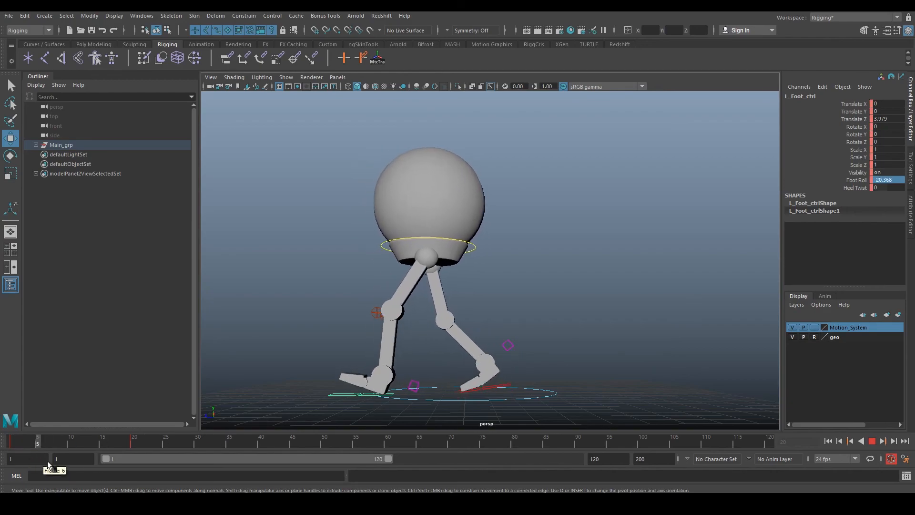
left_click_drag(286, 477, 381, 442)
left_click_drag(495, 297, 501, 312, "alt")
left_click_drag(409, 310, 443, 345, "alt")
middle_click_drag(479, 337, 505, 328, "alt")
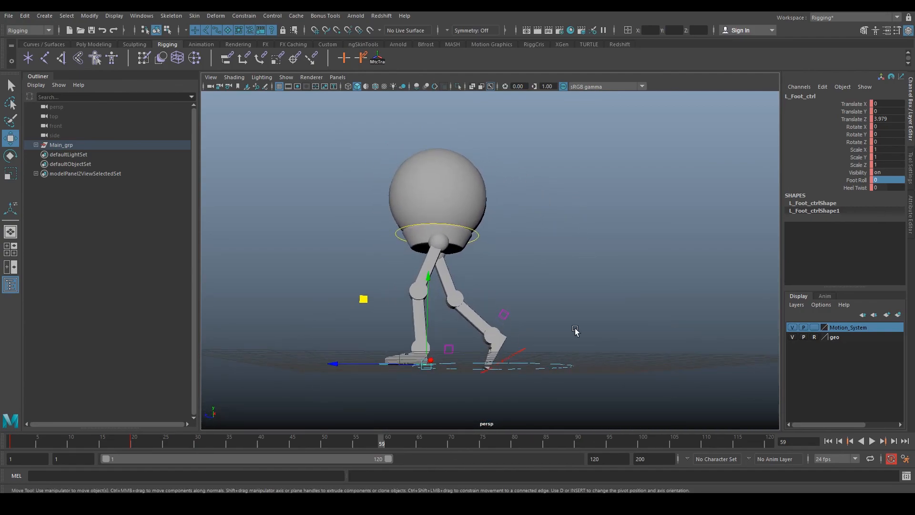
left_click_drag(510, 334, 481, 333, "alt")
scroll(509, 305, "up", 2)
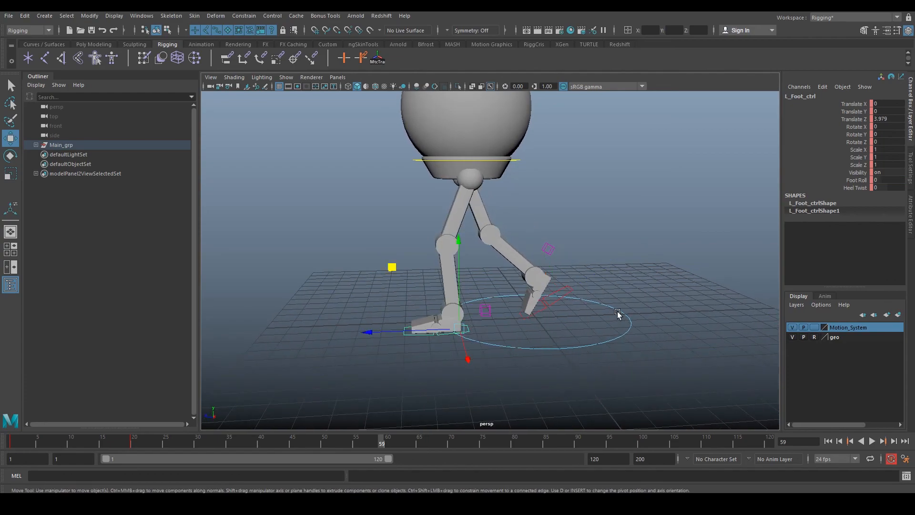
left_click_drag(617, 314, 600, 295, "alt")
scroll(592, 302, "down", 3)
left_click_drag(625, 308, 437, 123)
left_click(599, 289)
left_click_drag(606, 330, 538, 307, "alt")
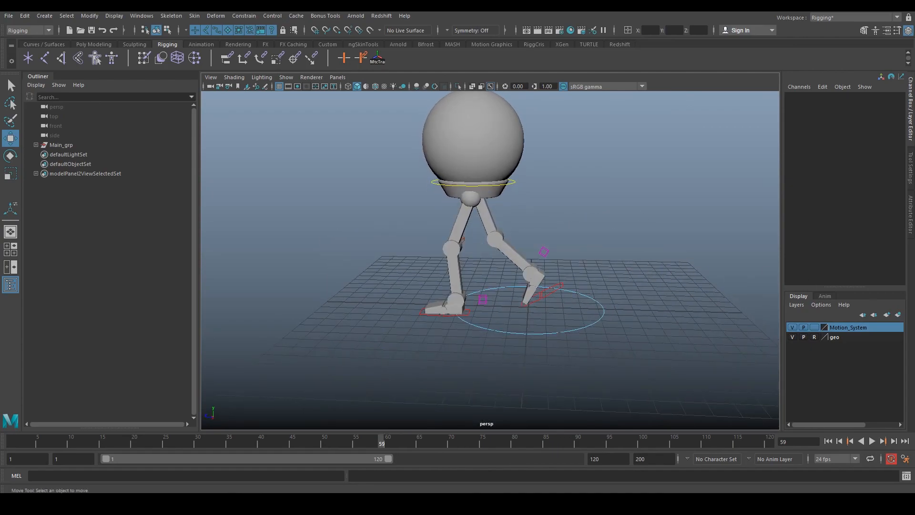
Step: Collapse the Outliner to give the perspective viewport more room
left_click_drag(197, 158, 28, 158)
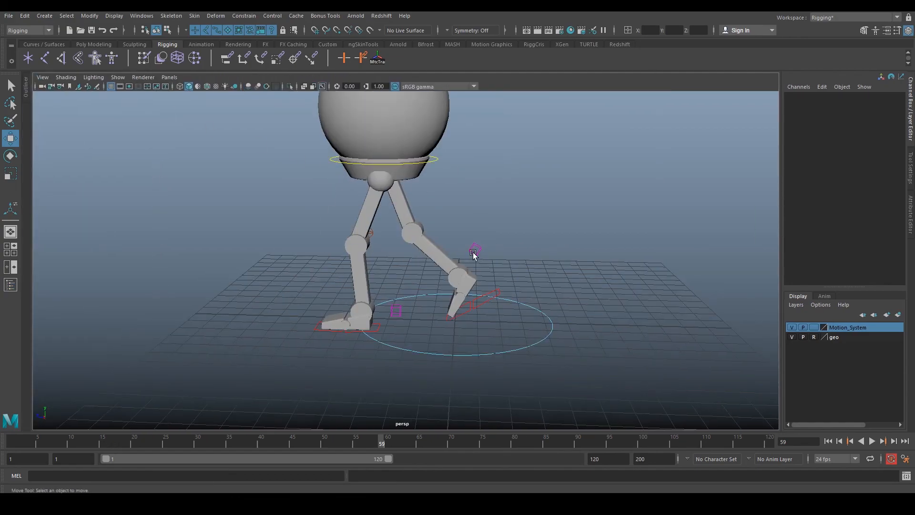
scroll(471, 255, "down", 3)
middle_click_drag(465, 270, 459, 310, "alt")
mouse_move(459, 309)
left_mouse_down("alt")
mouse_move(448, 314)
mouse_move(457, 325)
left_mouse_up("alt")
Step: Undo the whole test animation and posing back to the rig's default pose at frame 1
key("ctrl+z")
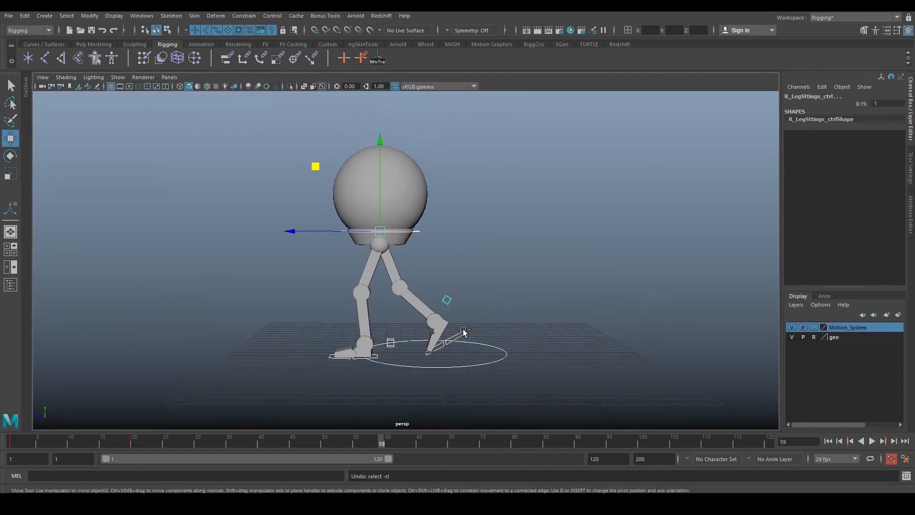
key("ctrl+z")
key("ctrl+z")
key("ctrl+z")
key("ctrl+z")
key("ctrl+z")
key("ctrl+z")
key("ctrl+z")
key("ctrl+z")
key("ctrl+z")
key("ctrl+z")
key("ctrl+z")
key("ctrl+z")
key("ctrl+z")
key("ctrl+z")
key("ctrl+z")
key("ctrl+z")
key("ctrl+z")
key("ctrl+z")
key("ctrl+z")
key("ctrl+z")
Step: Clear the selection and examine the complete rig in its default pose from different angles
left_click_drag(446, 336, 568, 373, "alt")
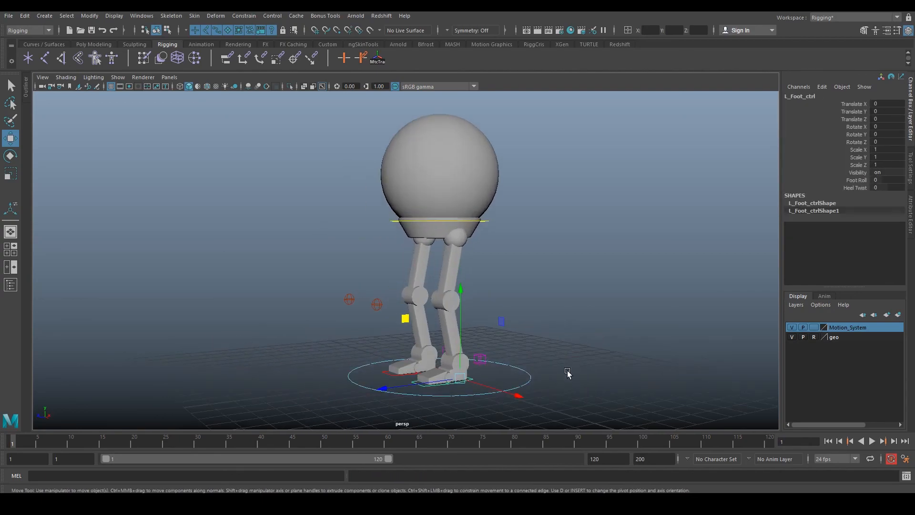
right_click_drag(568, 374, 559, 388, "alt")
middle_click_drag(559, 389, 531, 313, "alt")
left_click_drag(531, 313, 559, 309, "alt")
left_click(558, 307)
middle_click_drag(544, 297, 533, 344, "alt")
left_click_drag(532, 343, 613, 306, "alt")
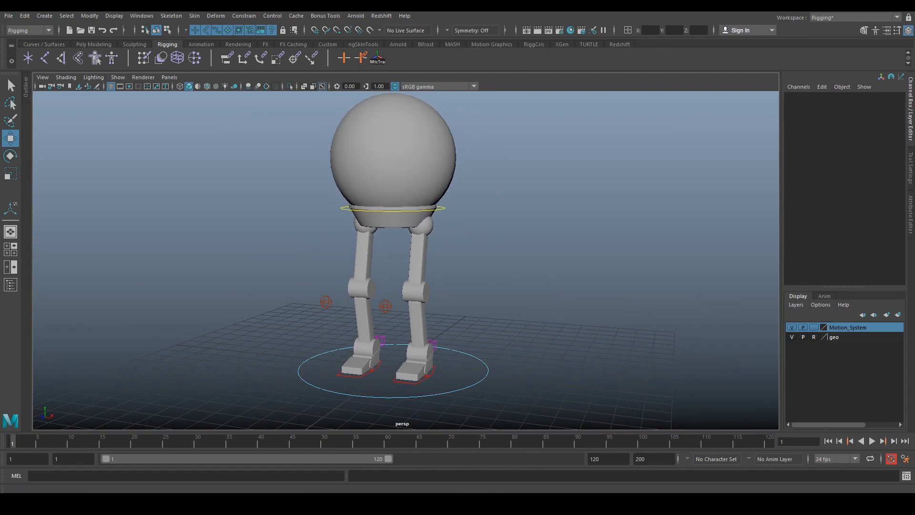